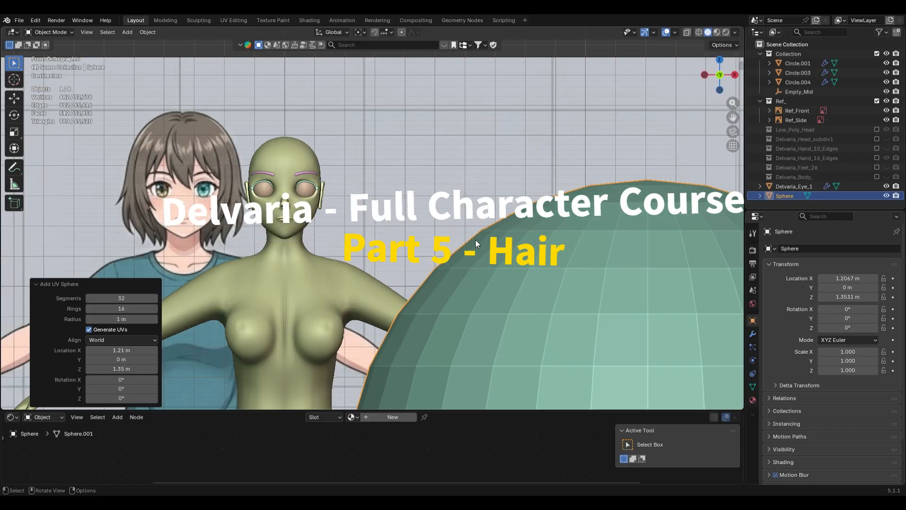
Snap the 3D cursor to the vertex at the top centre of the head.
shift+middle_drag(368, 205, 437, 238)
scroll(437, 238, up, 9)
click(421, 151)
key(Tab)
key(1)
click(428, 150)
middle_drag(500, 198, 498, 239)
key(shift+s)
click(521, 339)
Return to Object Mode and snap the UV sphere to the 3D cursor at the top of the head.
scroll(557, 278, down, 5)
middle_drag(585, 264, 607, 265)
key(KP_1)
key(Tab)
scroll(619, 277, down, 6)
click(566, 372)
key(shift+s)
click(551, 264)
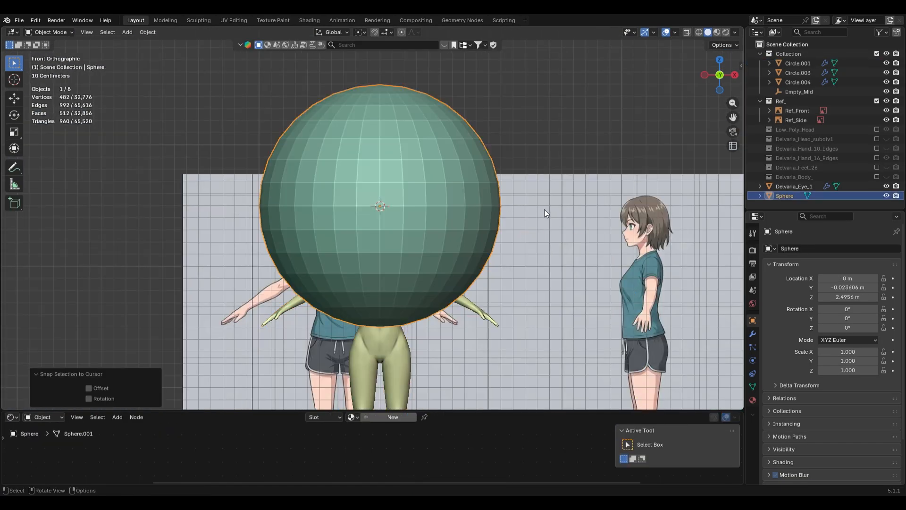
Rotate the sphere by about -66.9° in front view and scale it down to about 0.049.
scroll(519, 245, up, 4)
key(r)
click(596, 134)
key(s)
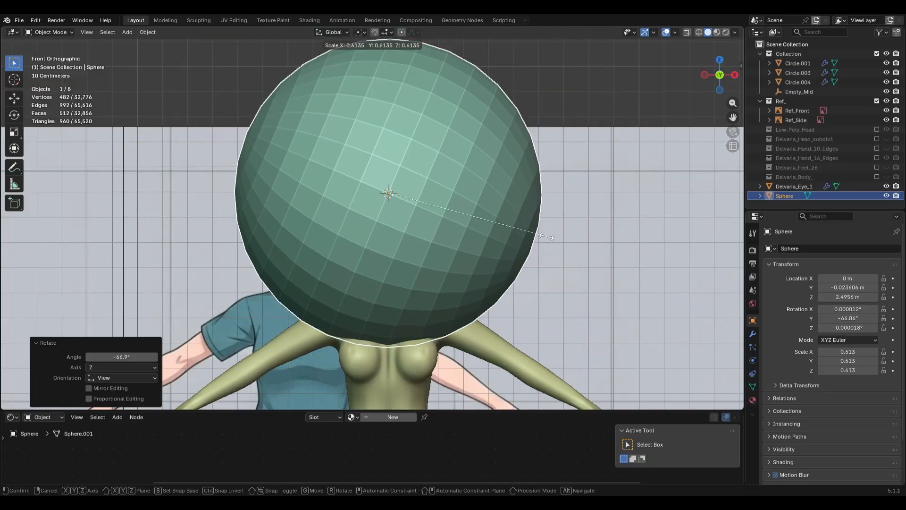
click(420, 180)
scroll(455, 243, up, 4)
scroll(542, 202, up, 3)
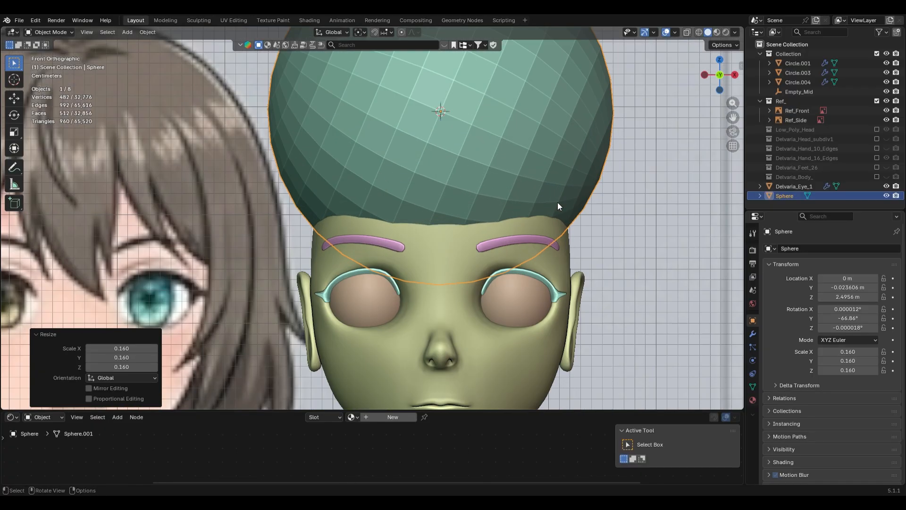
key(s)
click(511, 150)
shift+middle_drag(521, 132, 475, 186)
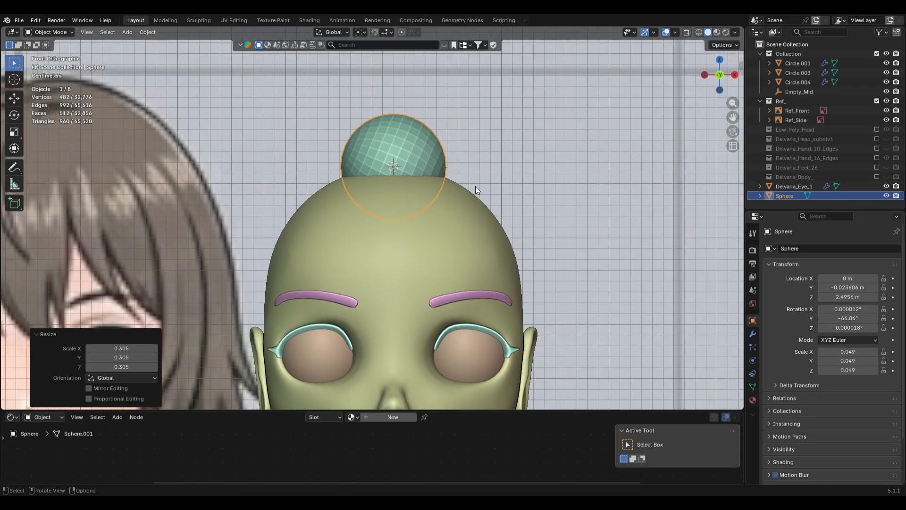
In Sculpt Mode, use a Grab brush of about 516 px to stretch the sphere over one side of the head in front view.
key(ctrl+Tab)
key(s)
key(f)
click(594, 189)
key(alt+z)
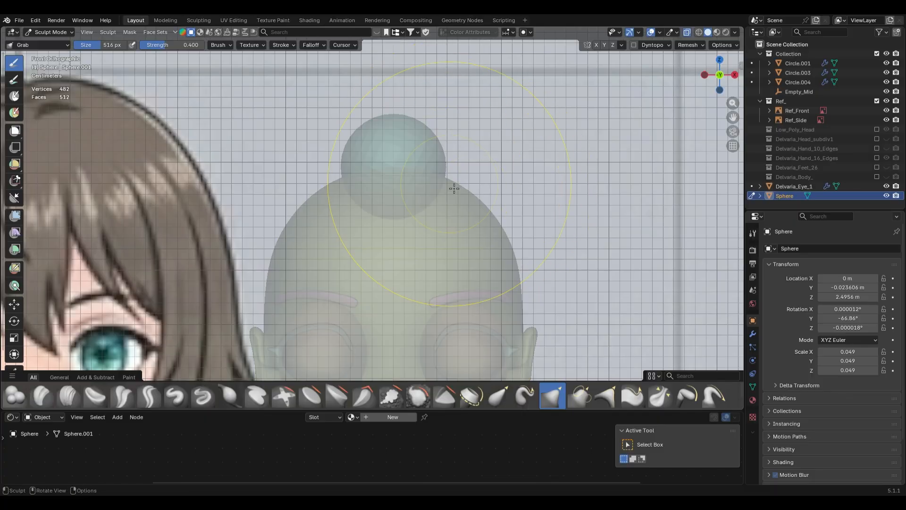
drag(443, 186, 584, 304)
key(alt+z)
mouse_move(482, 202)
mouse_down()
mouse_move(542, 265)
mouse_move(547, 309)
mouse_up()
drag(412, 230, 515, 143)
drag(440, 200, 460, 182)
drag(409, 147, 443, 214)
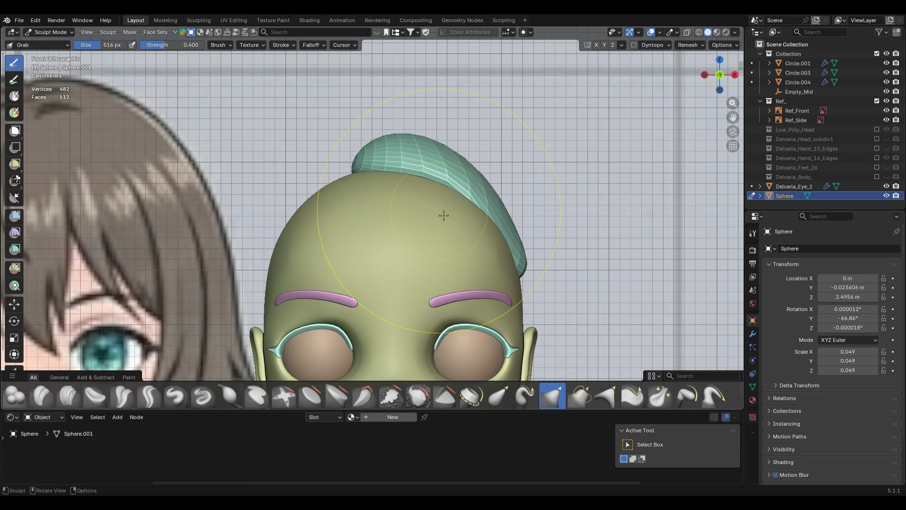
Pull the strand's lower end further down in side view with a Grab brush of about 440 px.
key(KP_3)
scroll(445, 216, down, 2)
shift+middle_drag(340, 239, 552, 215)
key(alt+z)
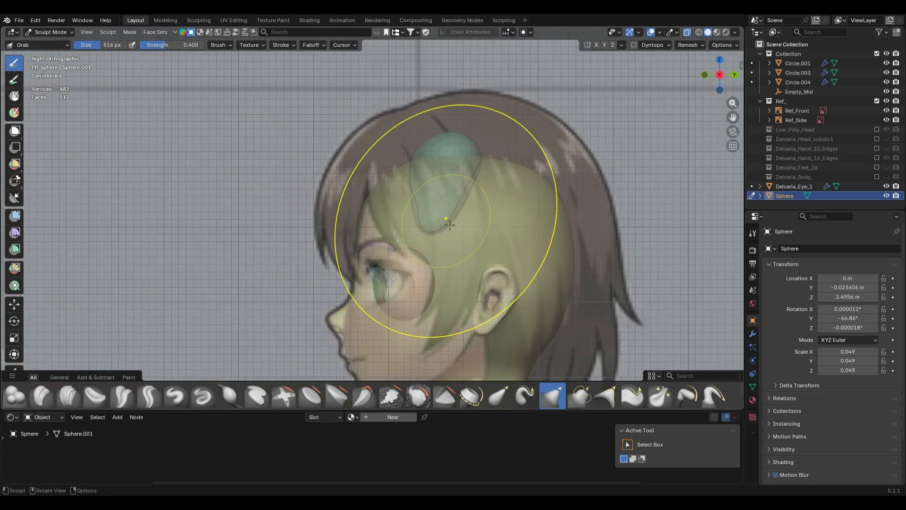
key(f)
click(425, 217)
drag(426, 218, 490, 336)
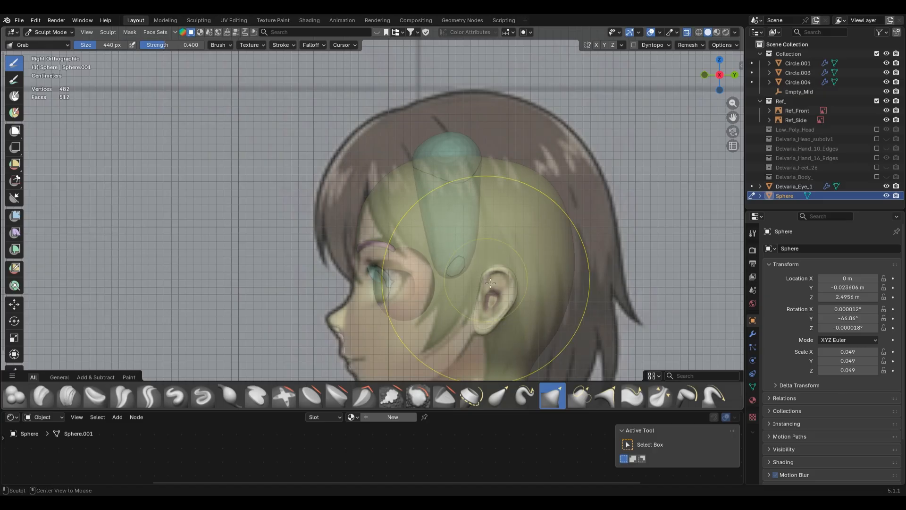
Return to Object Mode and apply a level 1 subdivision setting to the strand.
key(alt+z)
key(KP_1)
key(ctrl+Tab)
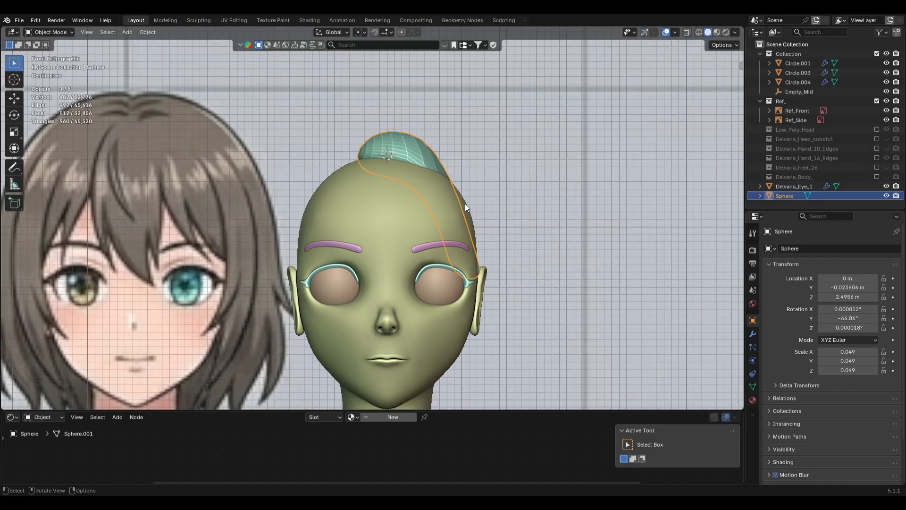
key(ctrl+2)
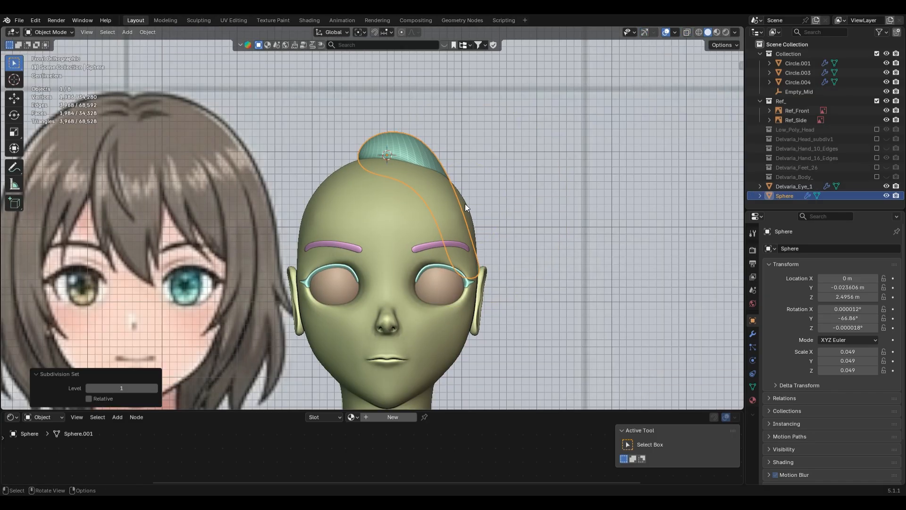
Pull the strand outward from the side of the head in front view with a Grab brush of about 482 px.
key(KP_3)
key(ctrl+Tab)
key(alt+z)
key(KP_1)
key(f)
drag(467, 214, 504, 221)
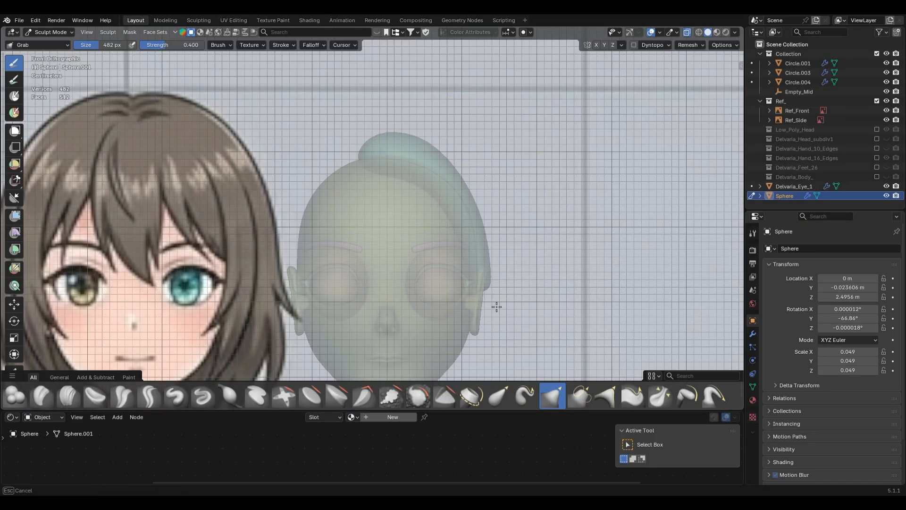
drag(496, 303, 495, 304)
Lengthen and bend the strand's tip along the reference side lock in side view with a Grab brush of about 266 px.
key(alt+z)
key(KP_3)
key(f)
click(519, 261)
key(alt+z)
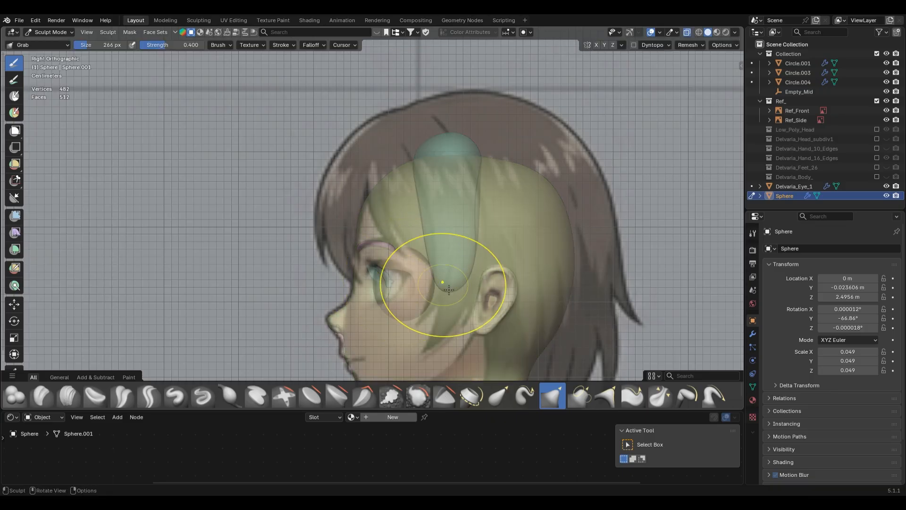
drag(421, 387, 422, 388)
drag(441, 335, 439, 367)
drag(435, 275, 452, 275)
mouse_move(439, 334)
mouse_down()
mouse_move(438, 353)
mouse_move(424, 352)
mouse_up()
shift+drag(427, 344, 439, 309)
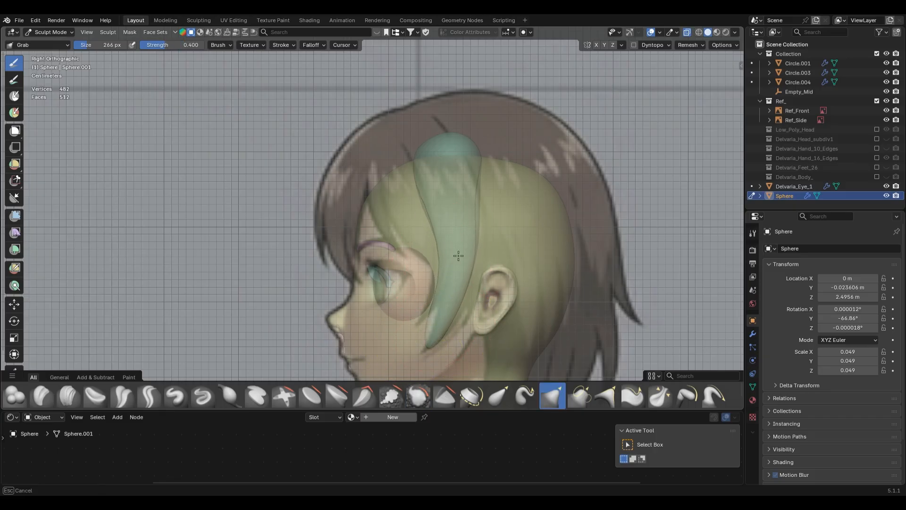
Leave Sculpt Mode and delete the sphere strand.
key(alt+z)
middle_drag(488, 268, 514, 254)
key(KP_1)
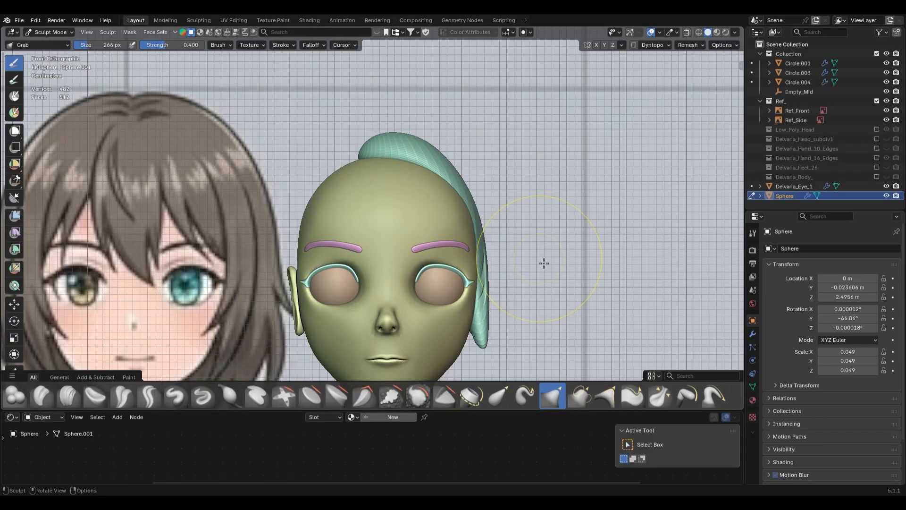
key(ctrl+Tab)
middle_drag(541, 215, 504, 202)
key(Delete)
key(KP_1)
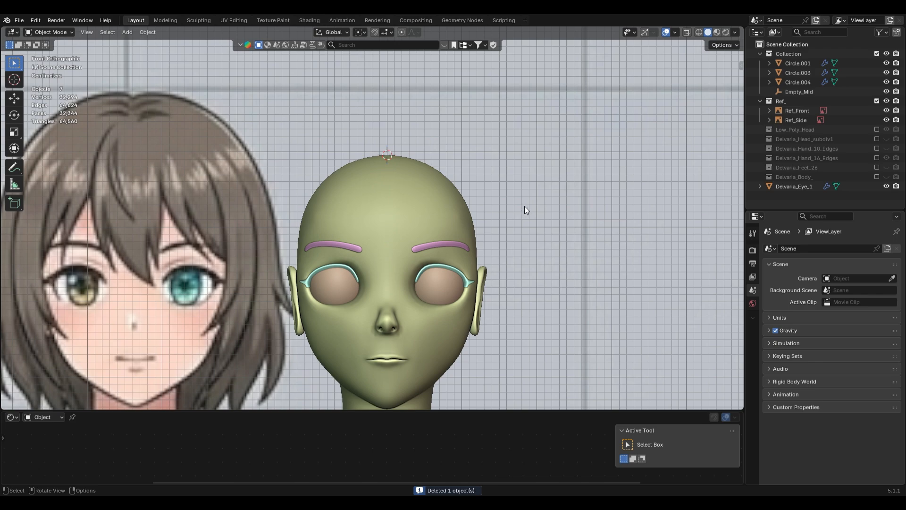
Show the 3D cursor's location properties and reset the cursor to the world origin.
key(n)
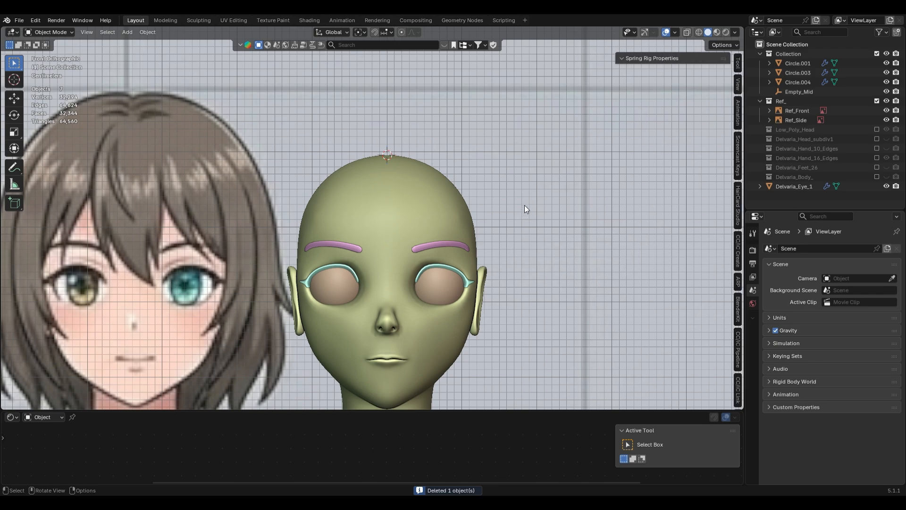
click(738, 62)
scroll(519, 200, up, 1)
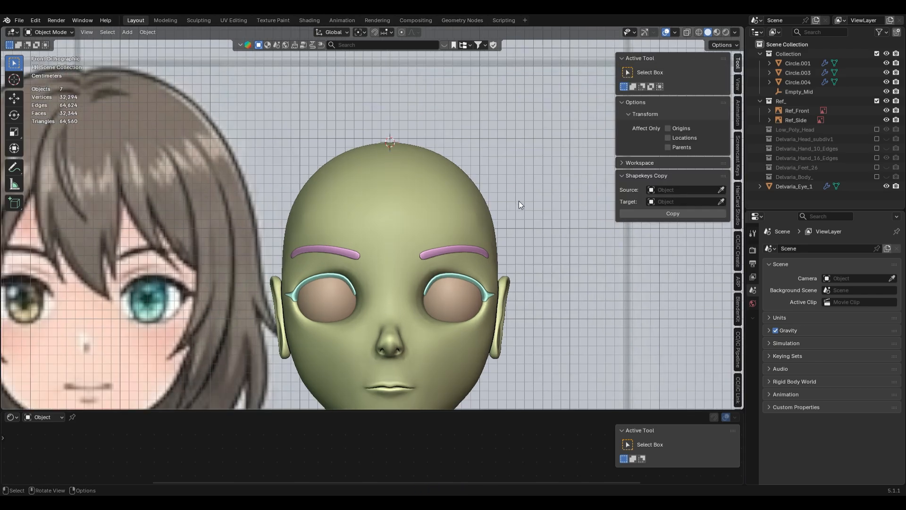
click(738, 87)
scroll(515, 181, down, 2)
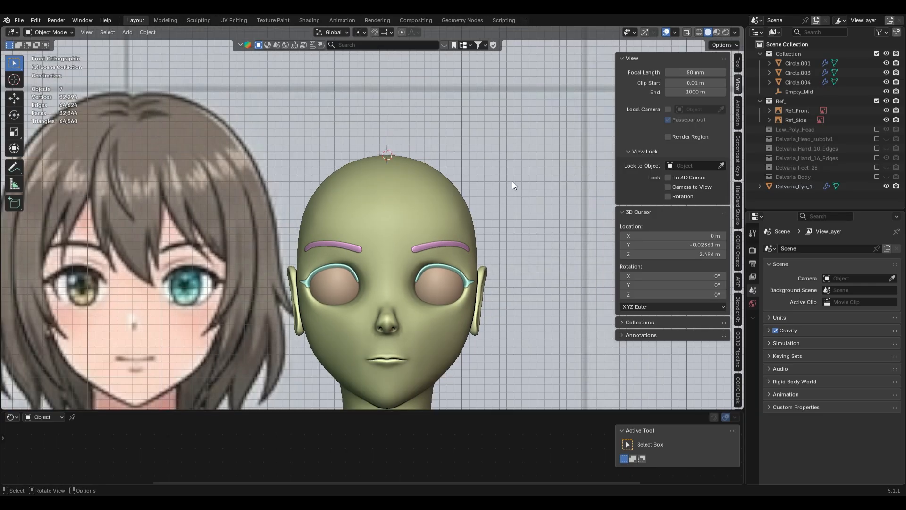
scroll(483, 217, down, 1)
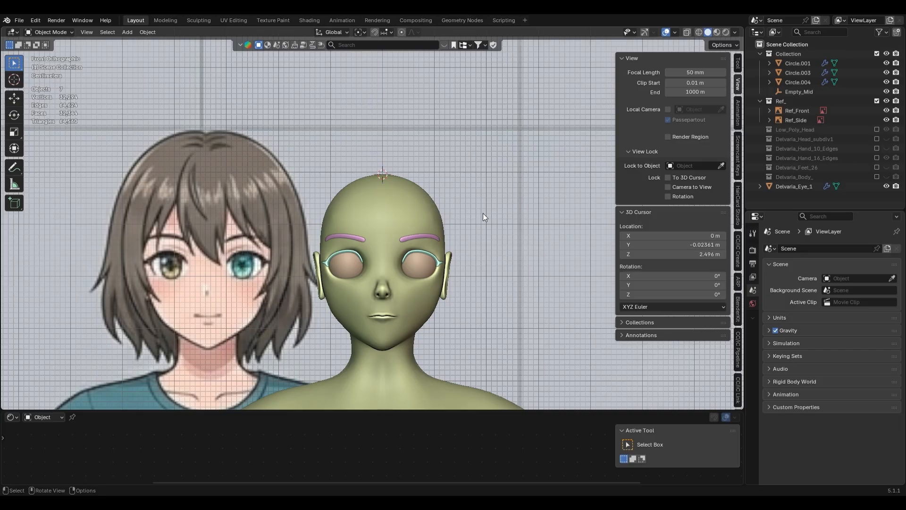
key(shift+s)
key(1)
Add a Path curve at the world origin.
scroll(424, 249, up, 2)
key(shift+a)
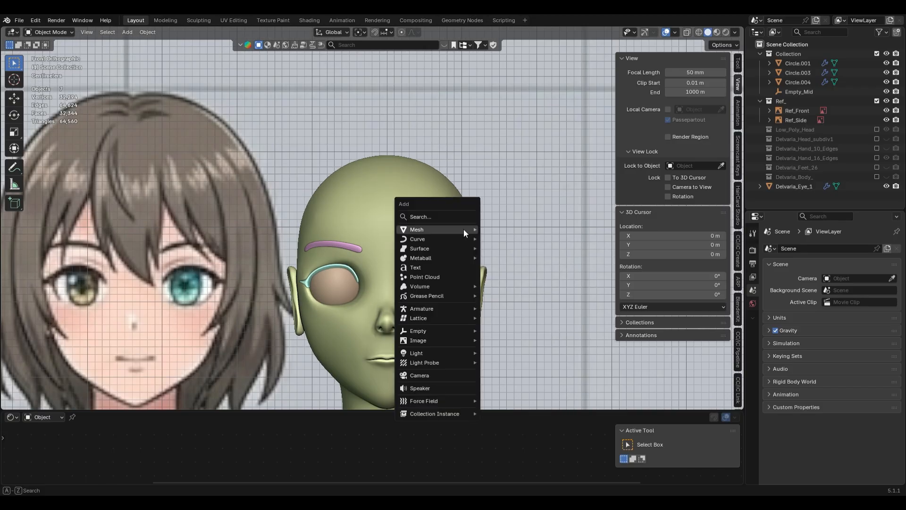
mouse_move(462, 232)
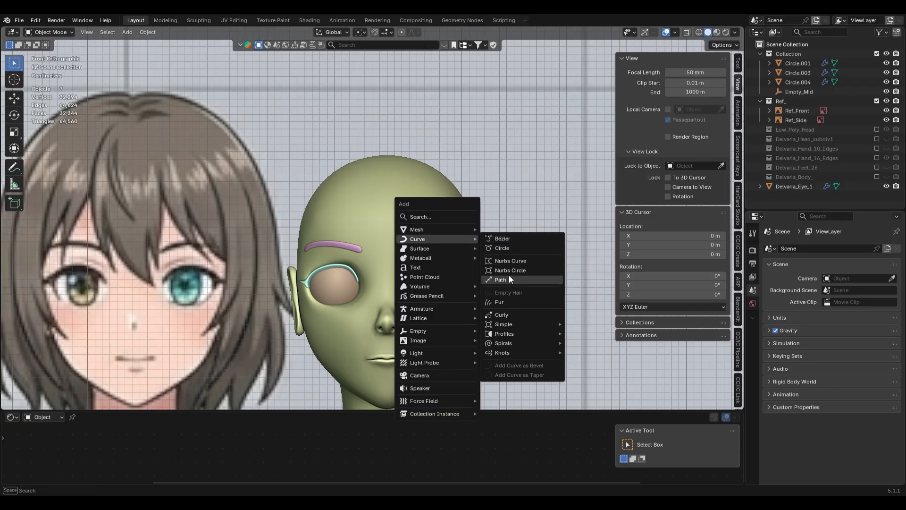
click(511, 280)
Examine the path curve's placement relative to the body from above.
key(KP_7)
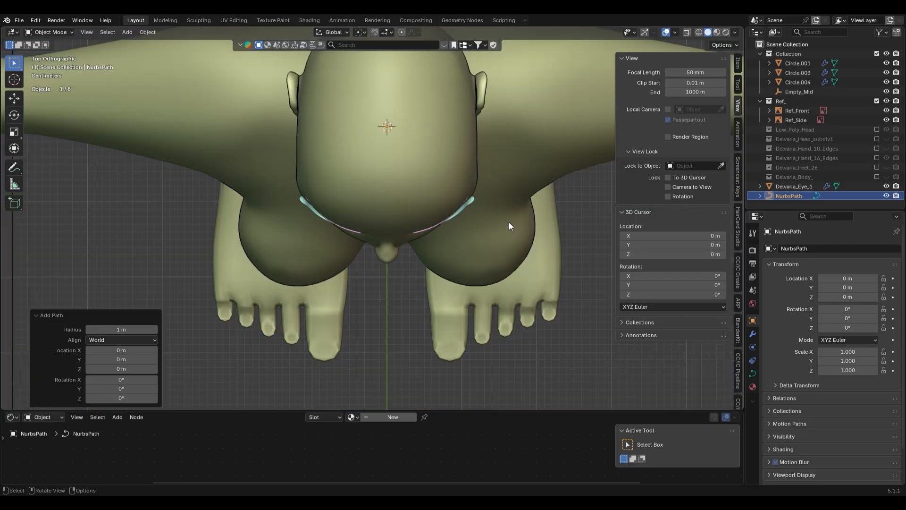
scroll(508, 225, down, 10)
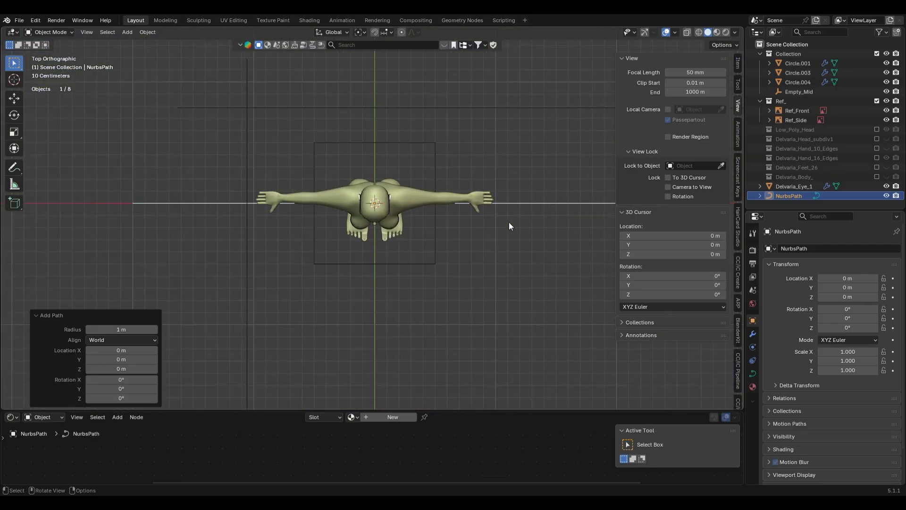
scroll(509, 222, down, 2)
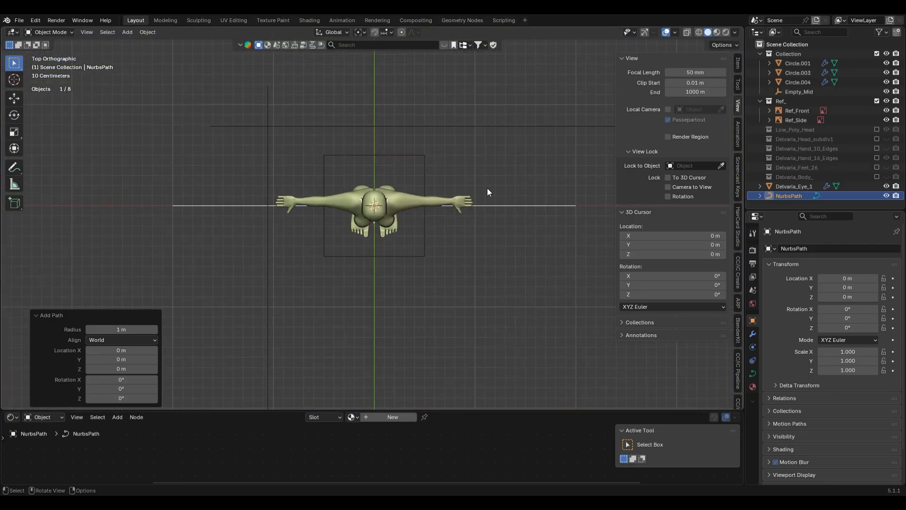
scroll(487, 188, up, 2)
middle_drag(469, 185, 435, 286)
key(KP_7)
shift+middle_drag(417, 214, 440, 345)
scroll(459, 336, up, 6)
shift+middle_drag(506, 374, 448, 238)
scroll(448, 239, up, 2)
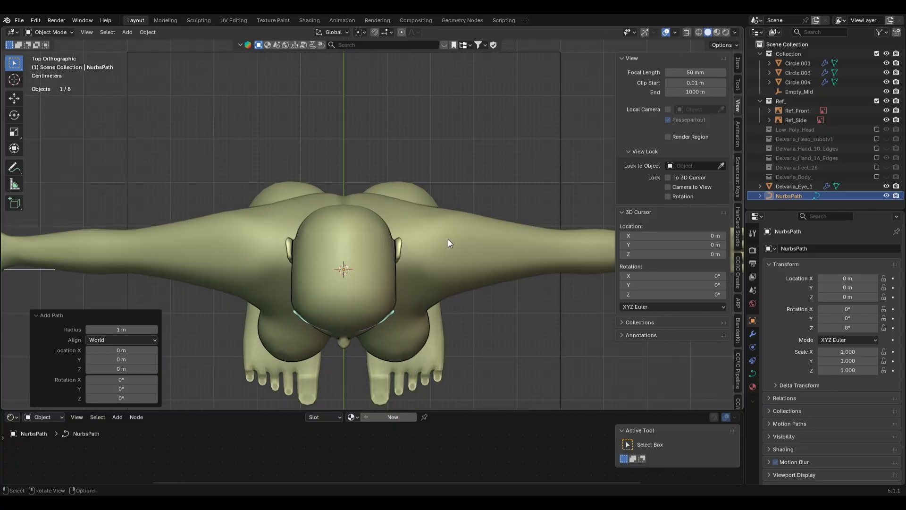
Try the Grab brush at about 508 px on the body mesh in Sculpt Mode, then return to Object Mode.
click(407, 184)
key(ctrl+Tab)
key(s)
key(f)
click(453, 189)
drag(410, 187, 378, 180)
key(ctrl+KP_1)
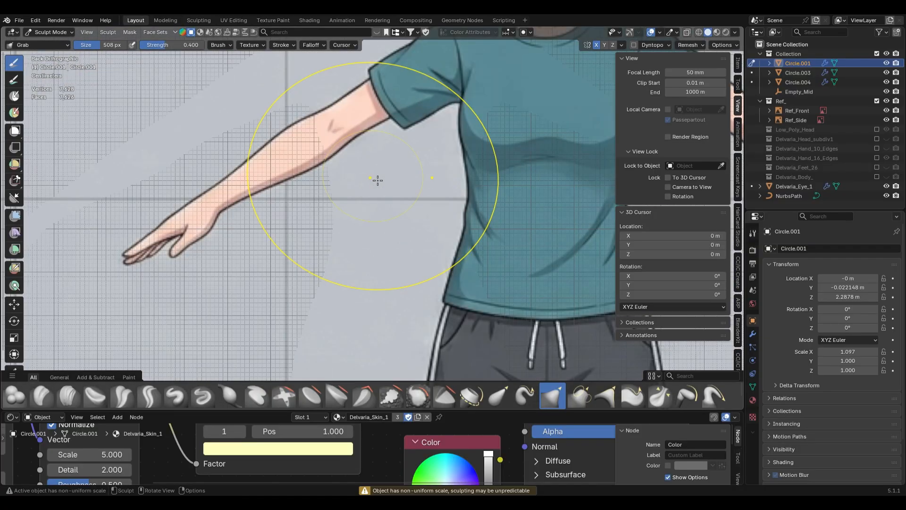
key(ctrl+Tab)
Hide the front reference image, then unhide it.
click(373, 176)
key(h)
shift+middle_drag(525, 350, 470, 271)
scroll(526, 229, down, 1)
scroll(525, 229, up, 1)
key(alt+h)
scroll(500, 220, down, 4)
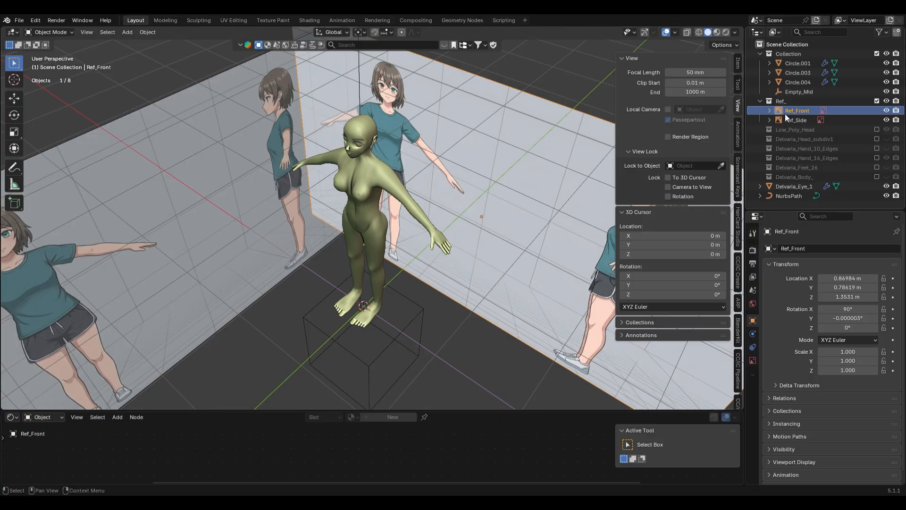
Select the path curve to view its extent at floor level, then deselect it.
click(797, 196)
key(KP_7)
middle_drag(492, 209, 485, 231)
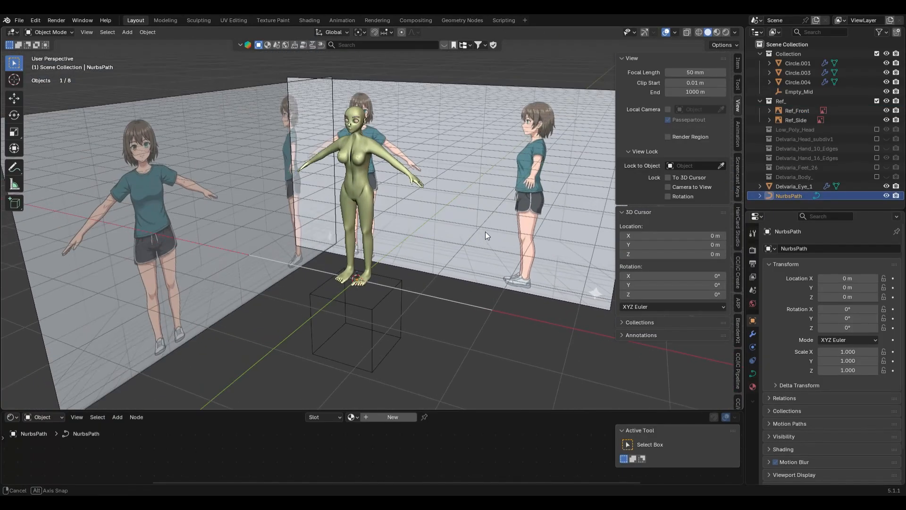
click(476, 291)
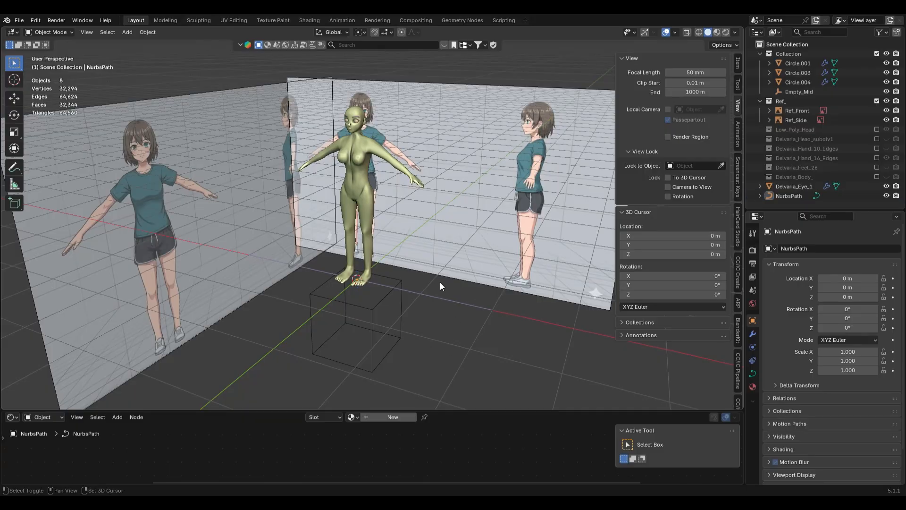
Add a Bézier circle with a 1 m radius at the world origin.
key(shift+a)
mouse_move(440, 282)
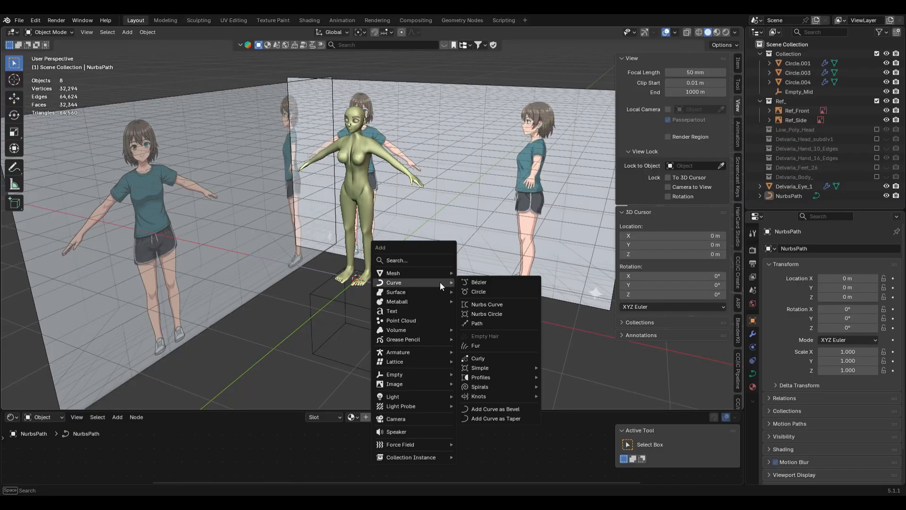
click(511, 292)
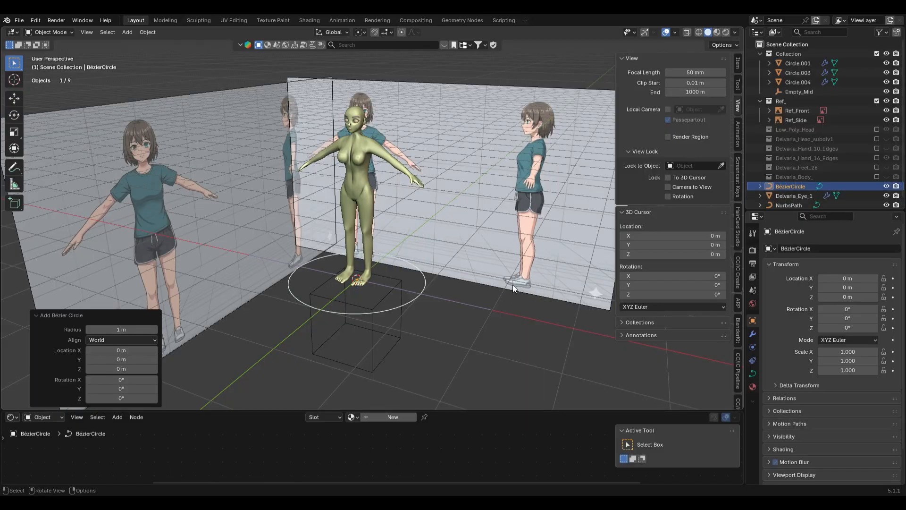
Enter Edit Mode on the Bézier circle in top view, select its control point behind the character and try moving it.
key(KP_7)
key(Tab)
scroll(381, 224, up, 3)
drag(401, 100, 445, 137)
shift+middle_drag(342, 170, 366, 190)
drag(324, 112, 408, 167)
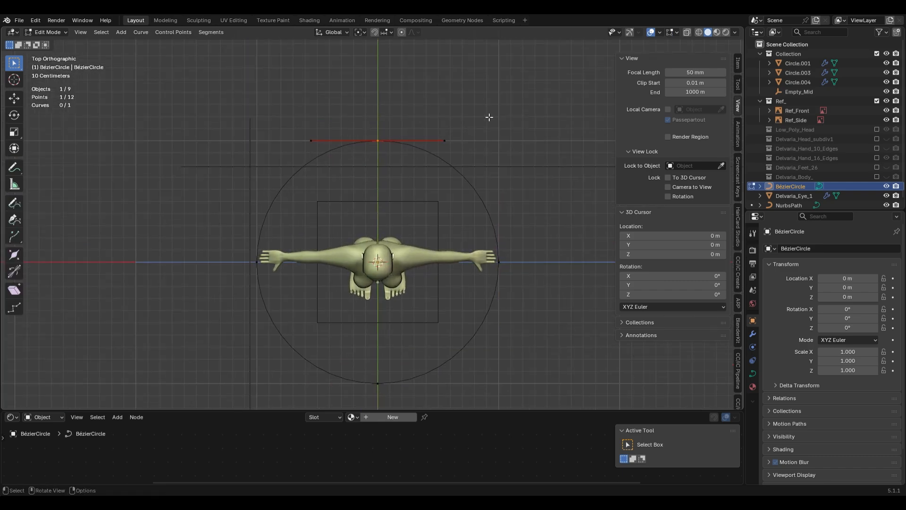
key(g)
key(Escape)
scroll(497, 245, down, 2)
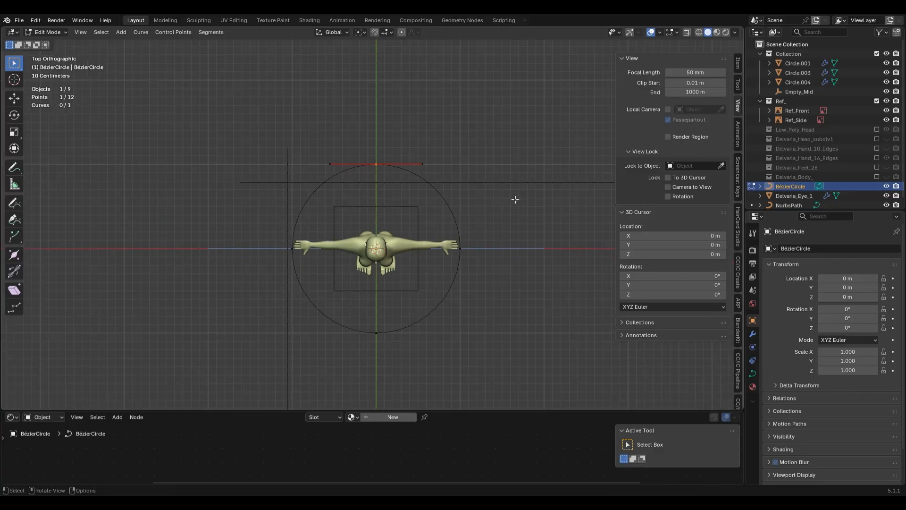
Select all of the Bézier circle's control points and subdivide its segments with one cut.
key(q)
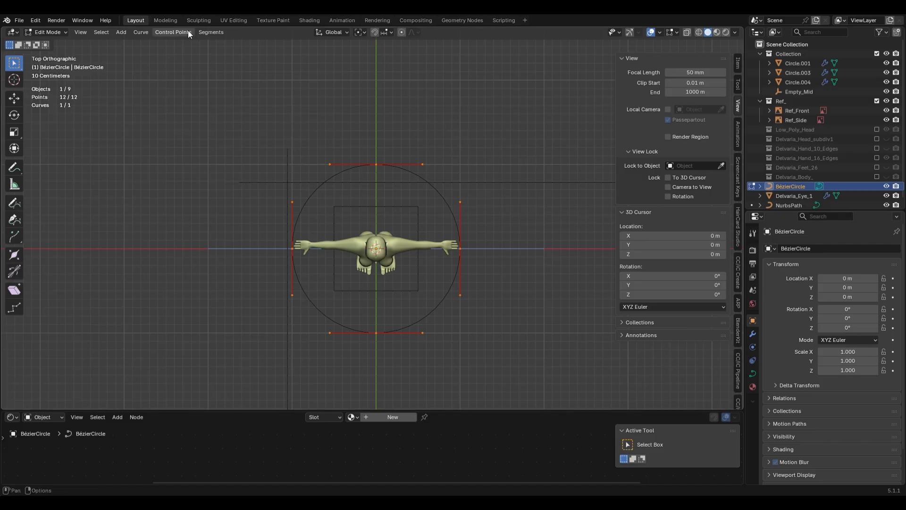
click(216, 33)
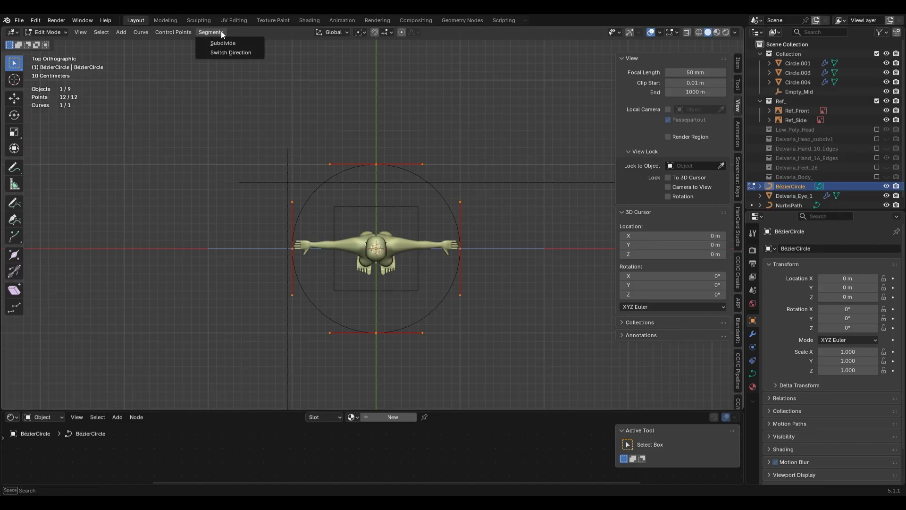
click(225, 43)
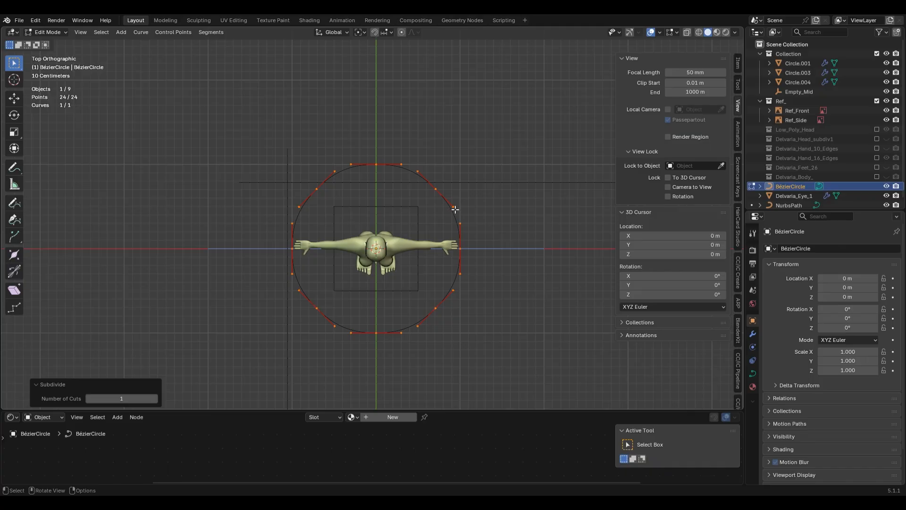
Pull the three control points behind the character inward so the curve runs close to the back.
scroll(456, 210, up, 2)
click(463, 176)
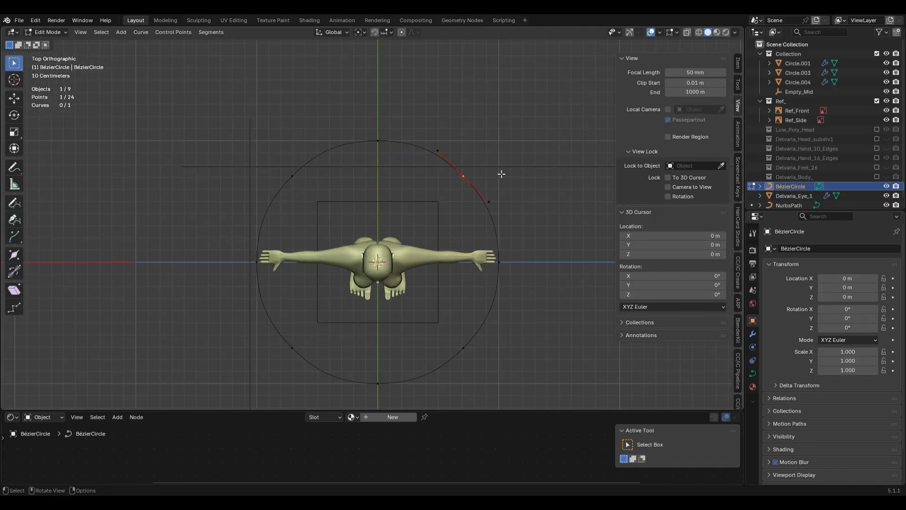
key(g)
click(506, 225)
click(378, 140)
key(g)
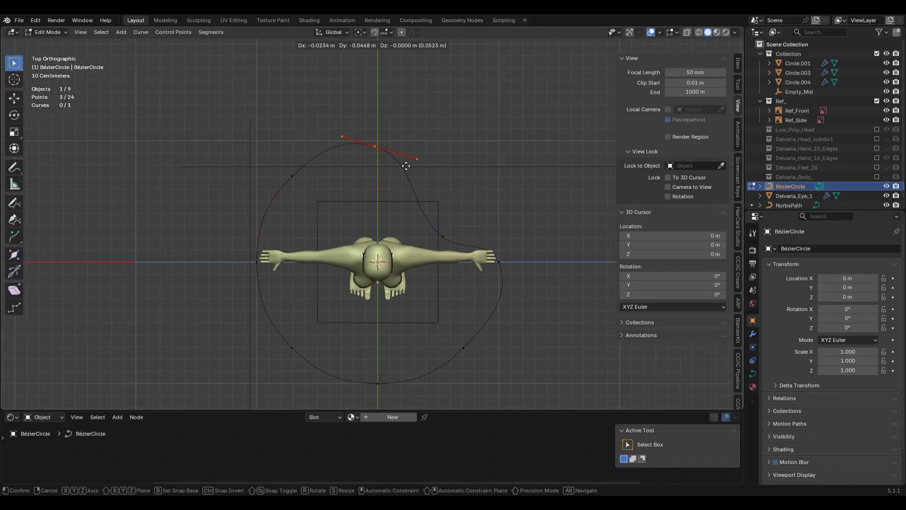
click(394, 236)
drag(252, 137, 319, 203)
key(g)
click(354, 251)
Pull the three control points in front of the character inward to flatten the front of the curve.
drag(447, 331, 536, 399)
key(g)
click(516, 341)
drag(360, 366, 406, 392)
key(g)
click(396, 319)
drag(282, 330, 324, 379)
key(g)
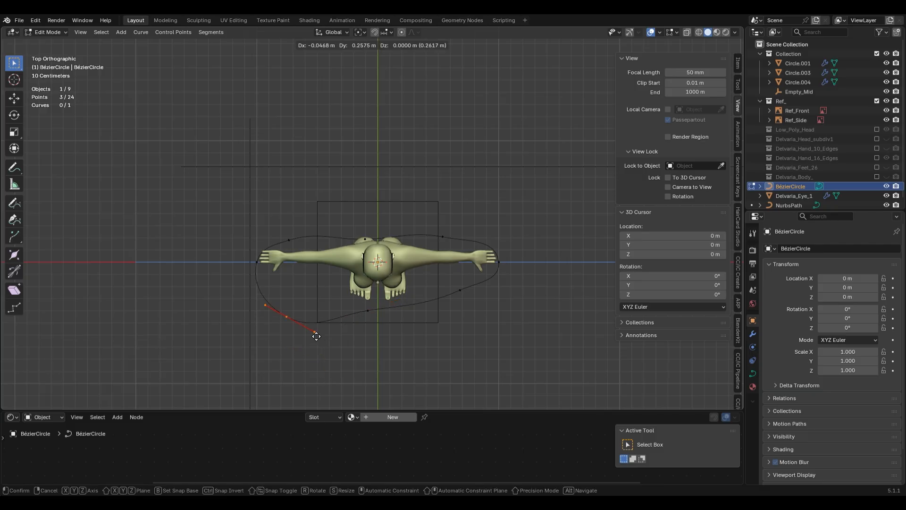
click(302, 320)
Try to scale all of the curve's control points along the Y axis and undo it.
drag(238, 197, 559, 378)
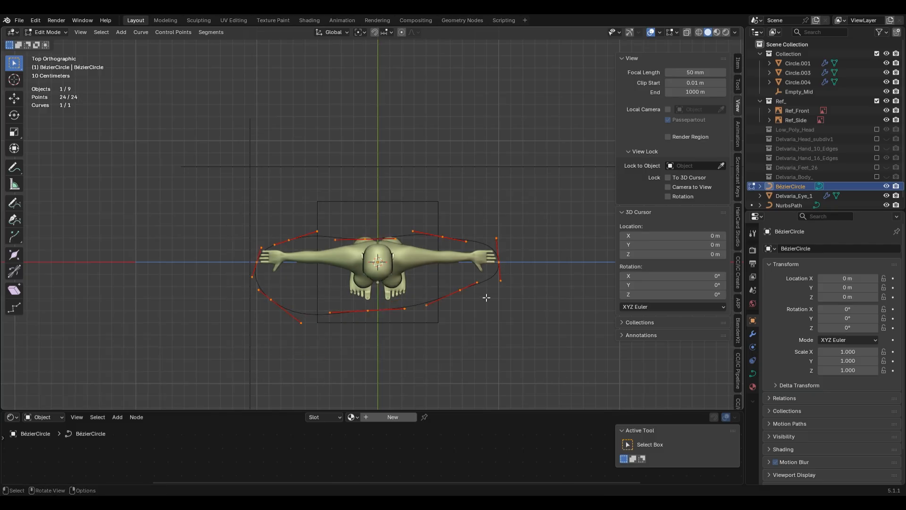
key(s)
key(y)
click(495, 285)
key(ctrl+z)
Move the front centre control point closer to the feet and bend the curve beside it with its handle.
click(368, 311)
key(g)
click(397, 315)
click(407, 295)
key(g)
click(429, 326)
Move the front control point on the +X side farther forward and reshape the bend with its handle.
click(466, 296)
key(g)
click(484, 320)
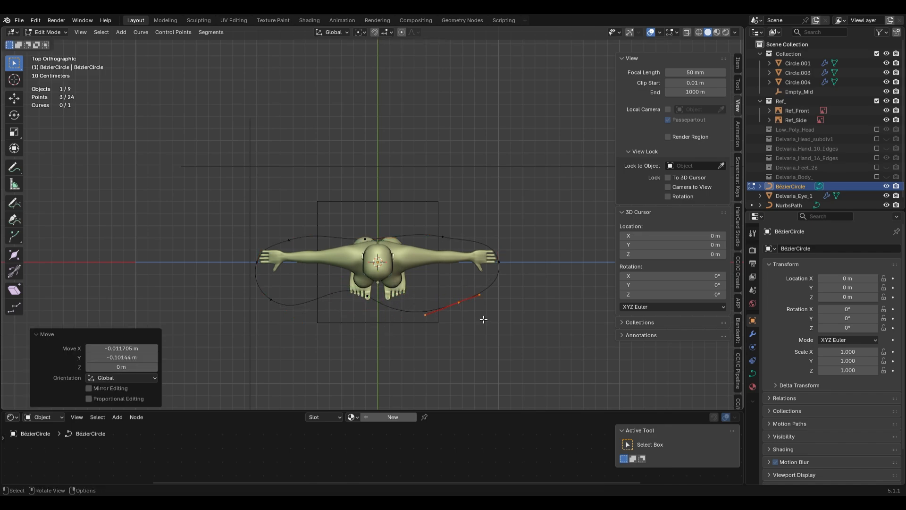
click(487, 303)
key(g)
click(507, 358)
Reshape the front bend on the -X side by moving the handles of its control point.
click(264, 298)
key(g)
click(308, 328)
click(299, 313)
key(g)
click(362, 330)
Move the rear control point on the +X side outward and turn its handles steeply to form a bump.
click(438, 236)
key(g)
click(527, 237)
click(441, 222)
key(g)
click(515, 200)
click(468, 245)
key(g)
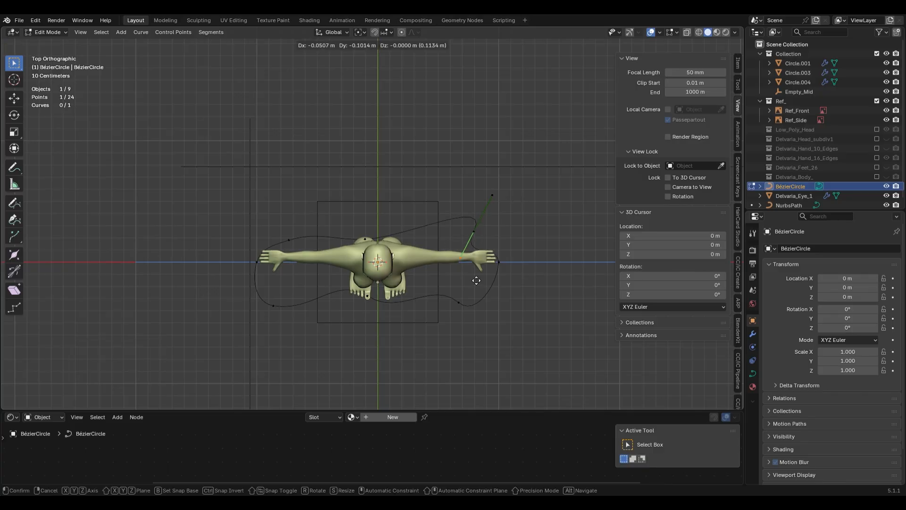
click(465, 297)
Shift the rear +X control point back inward, lengthen its handles and adjust the curve at the rear centre.
click(494, 195)
key(g)
click(527, 194)
drag(460, 212, 506, 239)
key(g)
click(468, 239)
drag(447, 176, 533, 194)
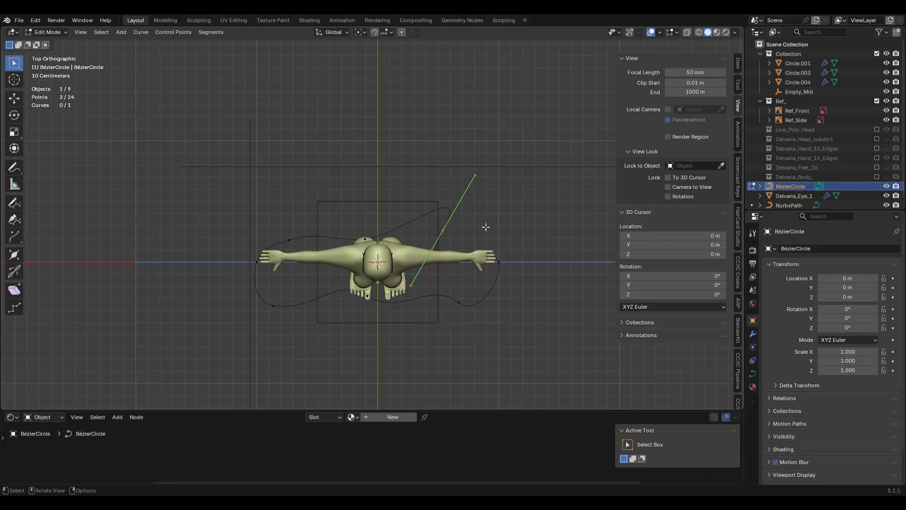
click(488, 189)
key(g)
click(468, 187)
drag(354, 226, 381, 252)
key(g)
click(379, 259)
Subdivide the rear segment between the centre and the +X control point, and reposition the new point.
drag(348, 216, 492, 259)
key(q)
click(472, 215)
drag(398, 197, 444, 255)
key(g)
click(431, 266)
key(g)
click(426, 230)
Adjust the rear centre control point and the handles around it to reshape the dip behind the head.
drag(338, 217, 395, 255)
key(g)
click(395, 244)
drag(380, 217, 401, 251)
key(g)
click(383, 279)
drag(357, 201, 399, 223)
key(g)
click(376, 212)
Subdivide the rear segment on the -X side, and move the new control point and its handle into a wave.
drag(283, 223, 300, 250)
key(q)
click(390, 225)
drag(313, 216, 340, 229)
key(g)
click(330, 217)
drag(329, 194, 349, 230)
key(g)
click(354, 245)
key(g)
click(353, 248)
Move the outer rear control point on the -X side and swing its handle to form a rounded bump.
drag(267, 232, 305, 250)
key(g)
click(298, 239)
drag(284, 207, 314, 223)
key(g)
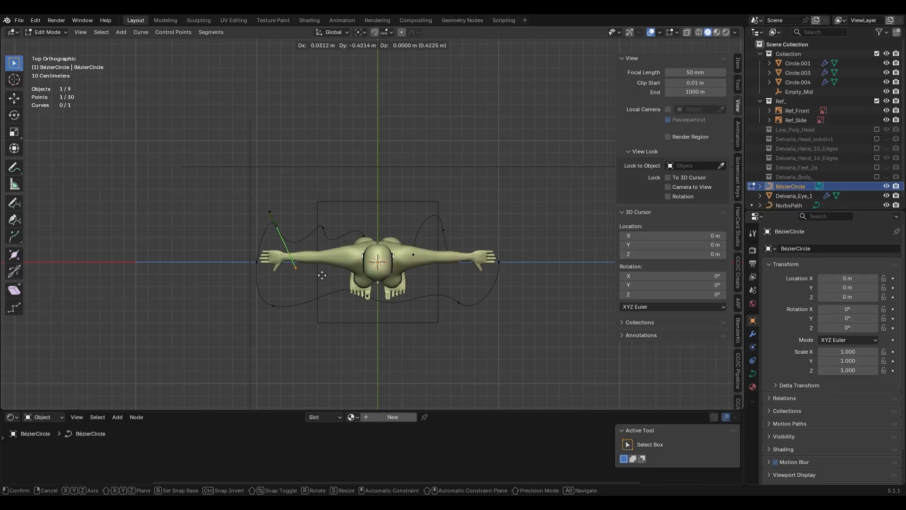
click(322, 274)
Swing the handles of the rear +X control point around and shift the point inward.
drag(422, 225, 486, 294)
key(g)
click(477, 255)
key(g)
click(458, 292)
drag(466, 190, 491, 215)
key(g)
click(461, 216)
drag(433, 215, 505, 239)
key(g)
click(479, 242)
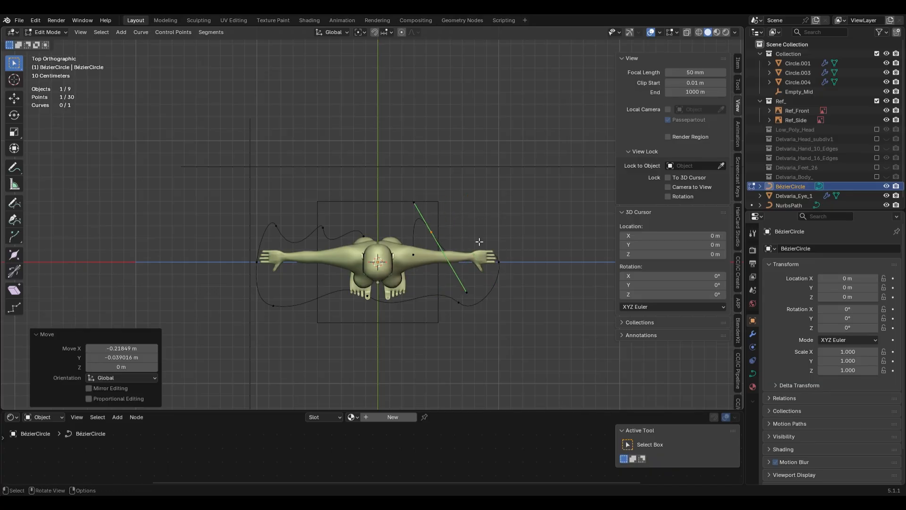
Subdivide the segment between the rear +X point and the +X end point, and shape a second bump there.
shift+click(499, 264)
key(q)
click(502, 255)
drag(454, 236, 499, 263)
key(g)
click(517, 206)
key(ctrl+z)
key(g)
click(513, 194)
key(g)
click(486, 252)
drag(468, 176, 517, 207)
key(g)
click(559, 219)
Leave Edit Mode and rename the Bézier circle as Delvaria_HairCurves_.
key(Tab)
scroll(502, 286, down, 1)
key(F2)
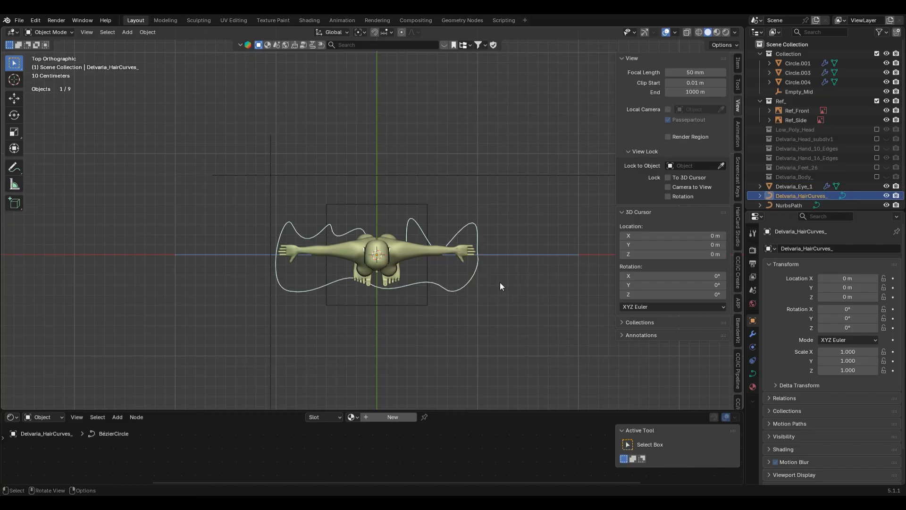
key(ctrl+a)
key(Return)
Move the reshaped curve into a new collection named Delvaria_HairCurves_.
key(m)
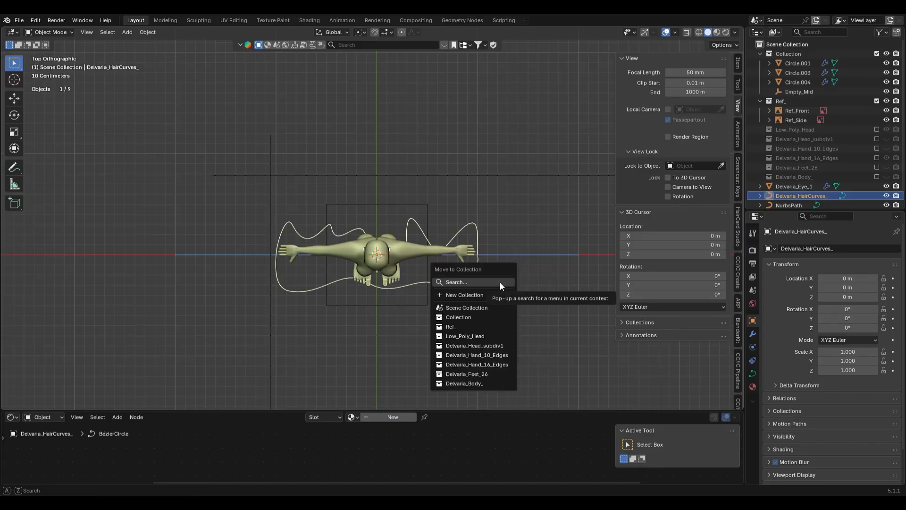
key(Escape)
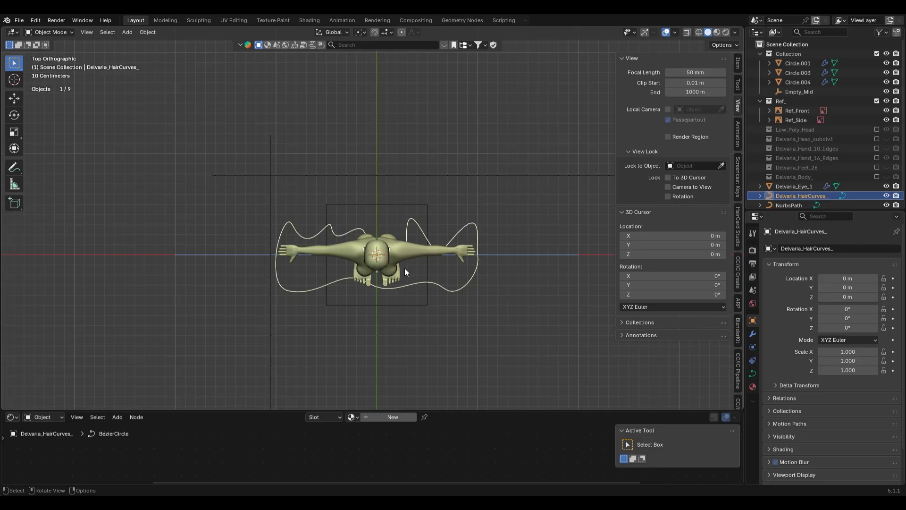
key(m)
click(461, 245)
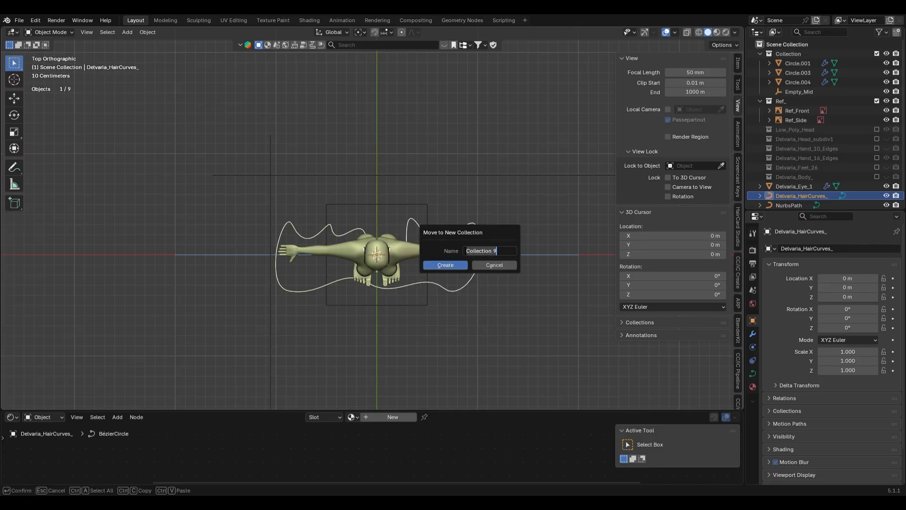
click(445, 265)
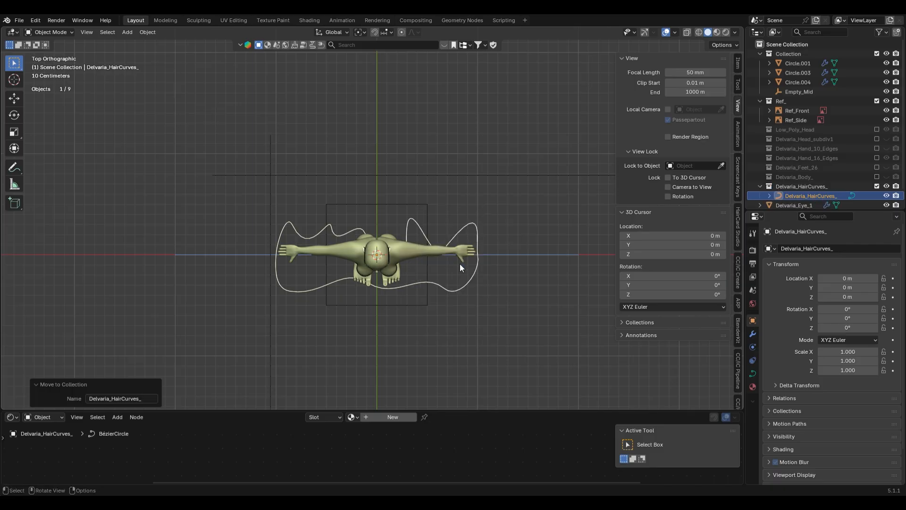
Rename the curve object inside the new collection as Delvaria_HairCurves__Ref.
click(792, 188)
click(802, 195)
key(F2)
key(End)
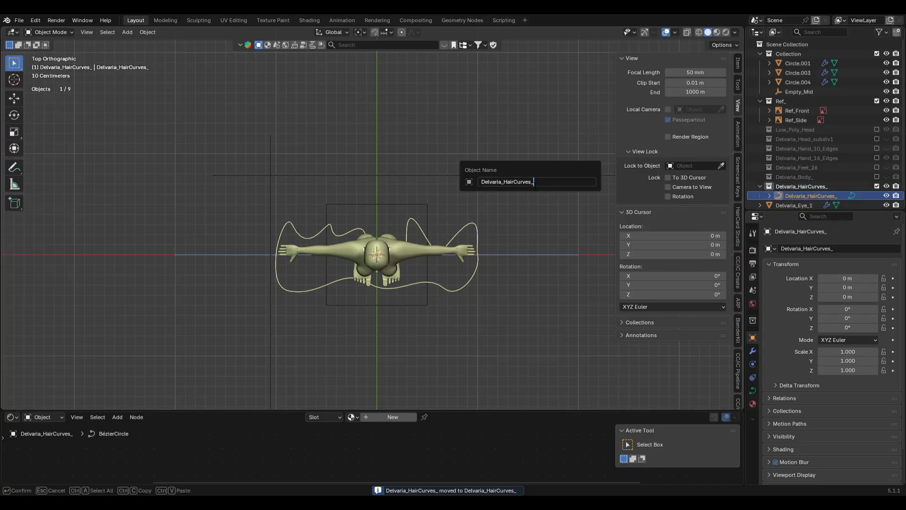
text(_Ref)
key(Return)
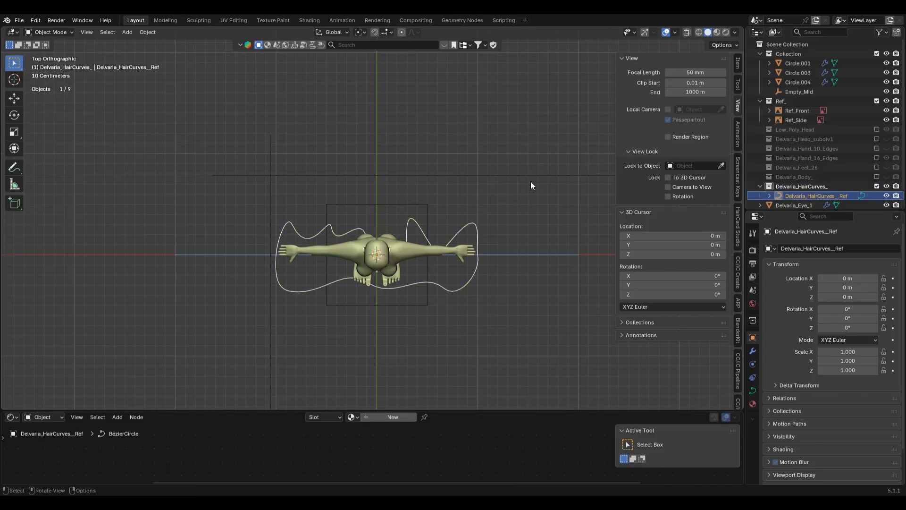
Select the NURBS path curve and rename it as Delvaria_HairCurve_1.
scroll(475, 291, up, 3)
scroll(497, 286, down, 2)
click(504, 265)
key(ctrl+z)
key(s)
click(539, 300)
click(534, 281)
middle_drag(533, 282, 512, 270)
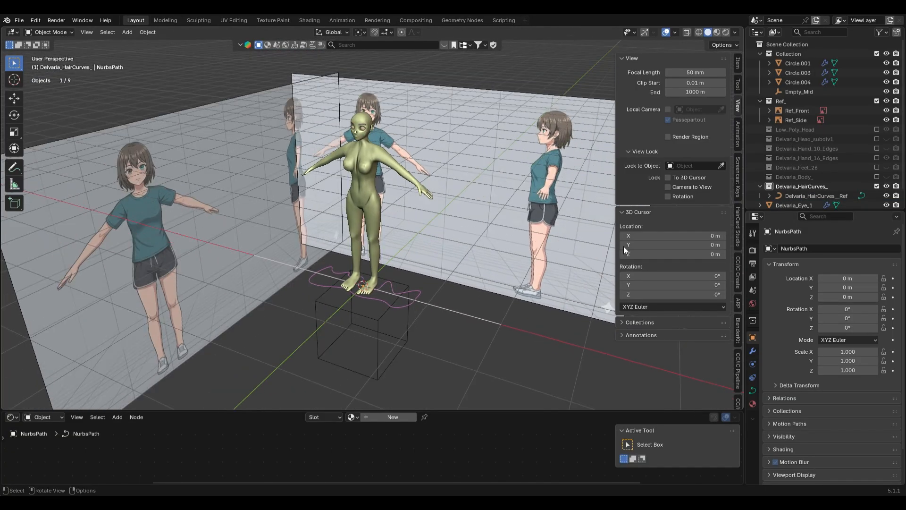
key(F2)
click(560, 237)
key(F2)
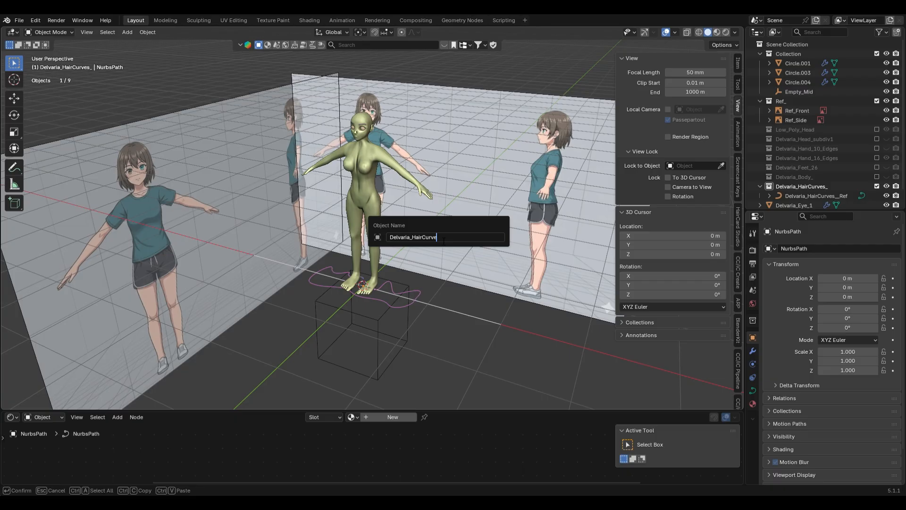
key(Return)
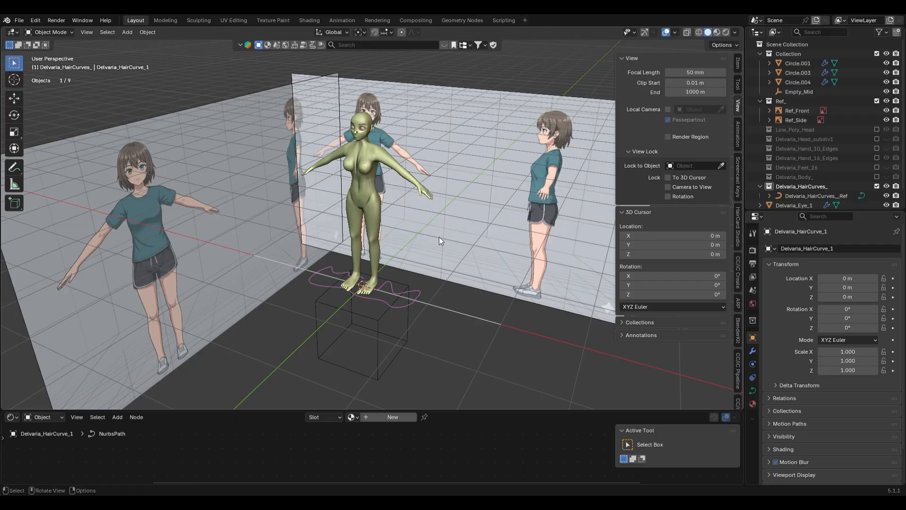
Move Delvaria_HairCurve_1 into the Delvaria_HairCurves_ collection.
scroll(861, 166, down, 2)
click(799, 199)
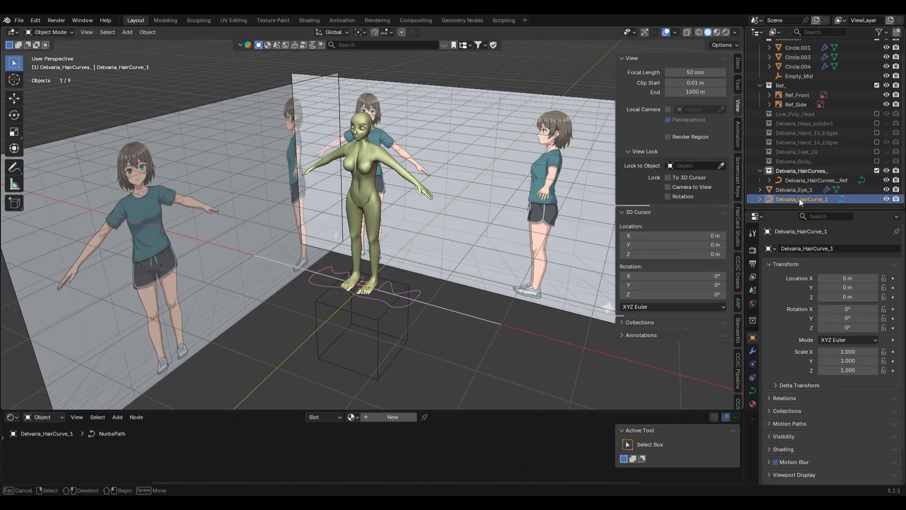
drag(795, 198, 799, 173)
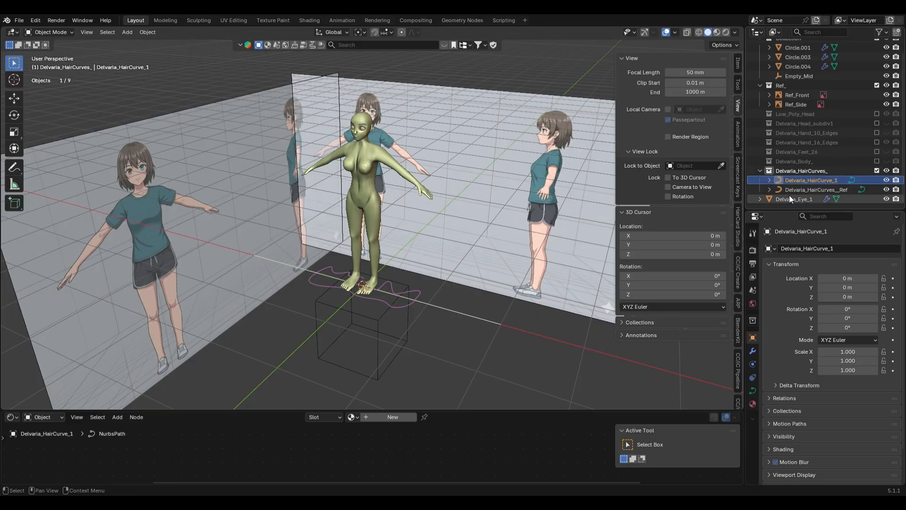
Move the Delvaria_Eye_1 object into a new collection named Delvaria_Eye_1, reusing the object's name.
click(794, 199)
scroll(445, 199, up, 5)
scroll(459, 233, down, 4)
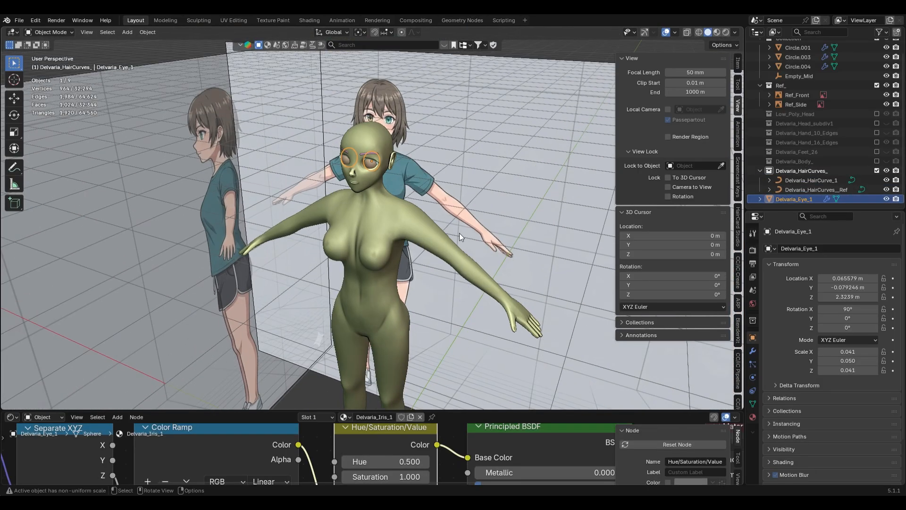
scroll(826, 107, up, 2)
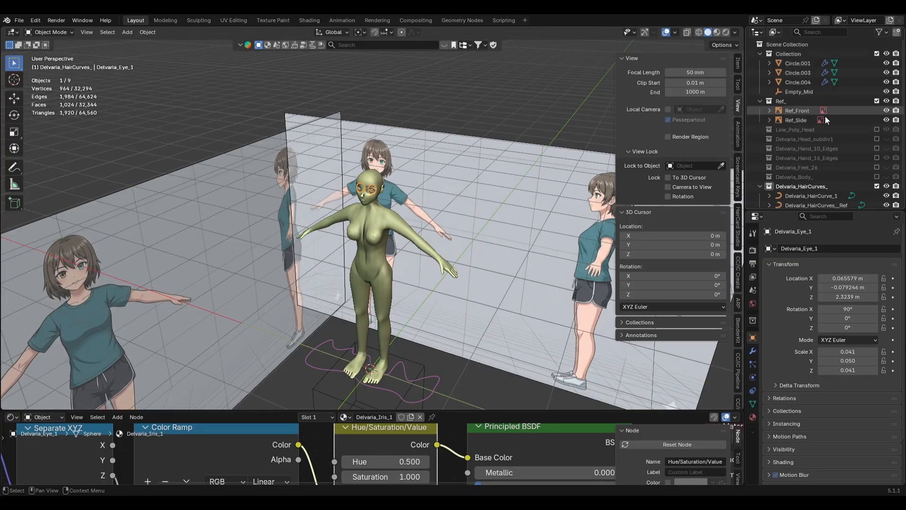
drag(841, 215, 842, 313)
key(F2)
key(ctrl+c)
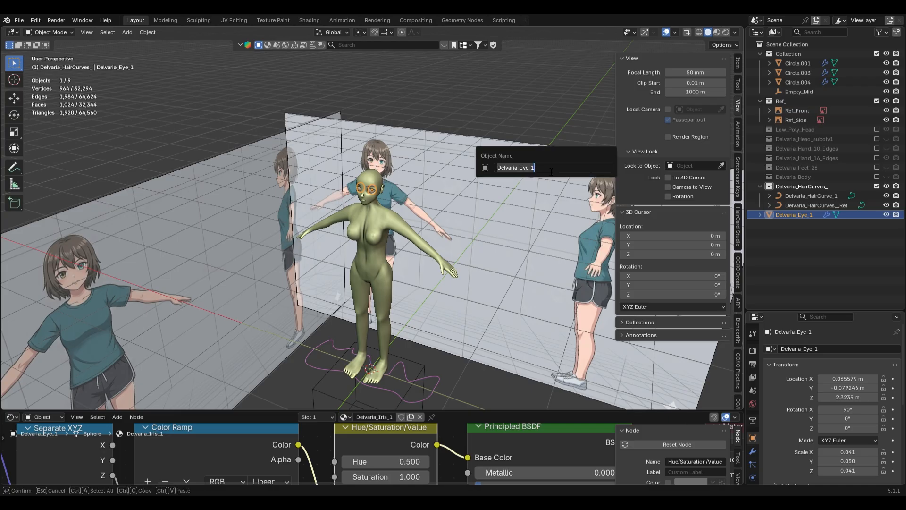
key(Escape)
key(m)
click(546, 168)
key(ctrl+v)
click(543, 187)
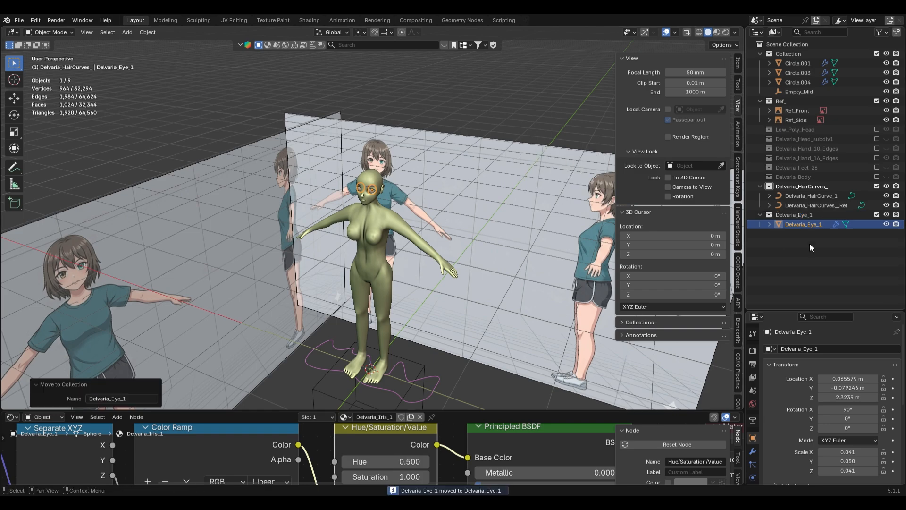
Duplicate the Delvaria_Eye_1 object in place and move the copy into Collection.
key(shift+d)
right_click(510, 164)
drag(805, 234, 802, 55)
Exclude the Delvaria_Eye_1 collection from the view layer and reorder it above Delvaria_HairCurves_.
click(877, 224)
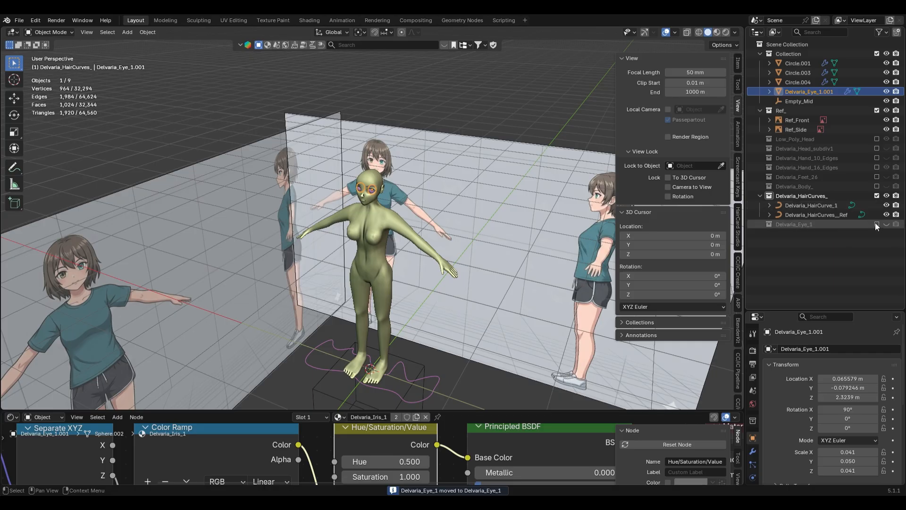
drag(794, 224, 828, 192)
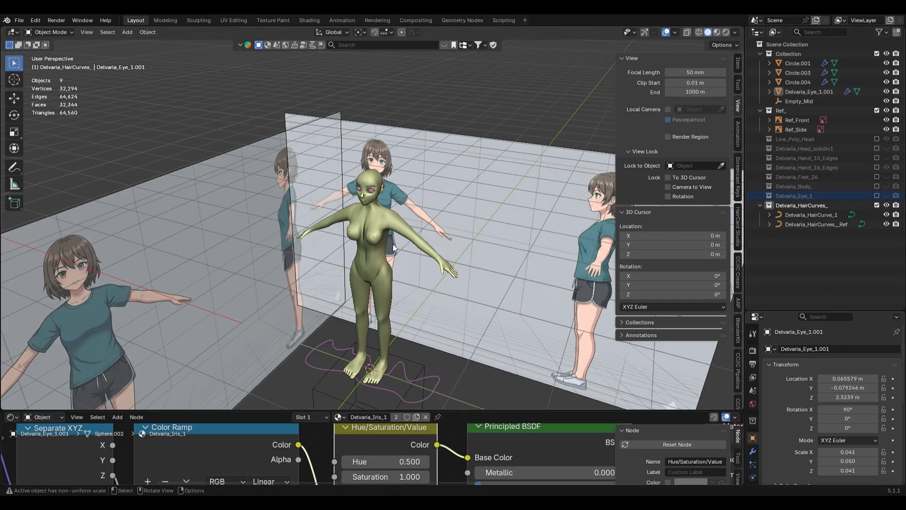
click(435, 391)
scroll(470, 334, down, 3)
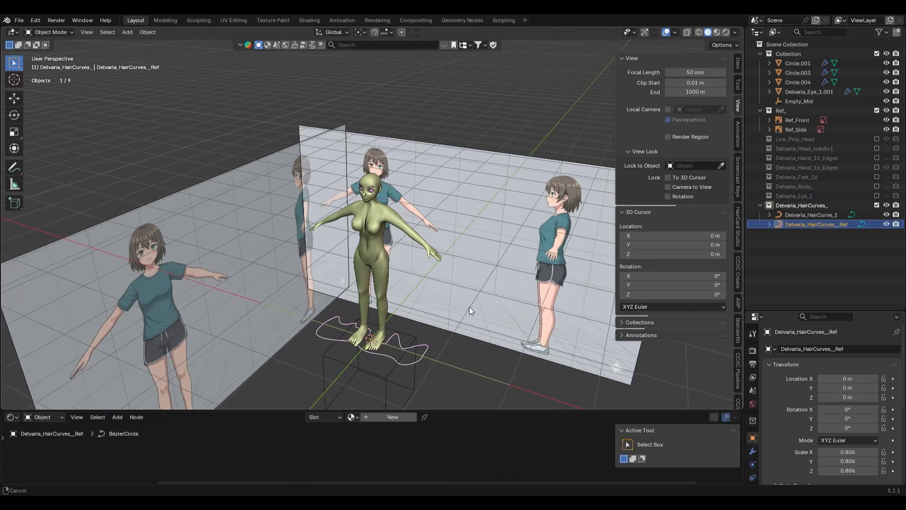
click(817, 214)
scroll(440, 302, up, 4)
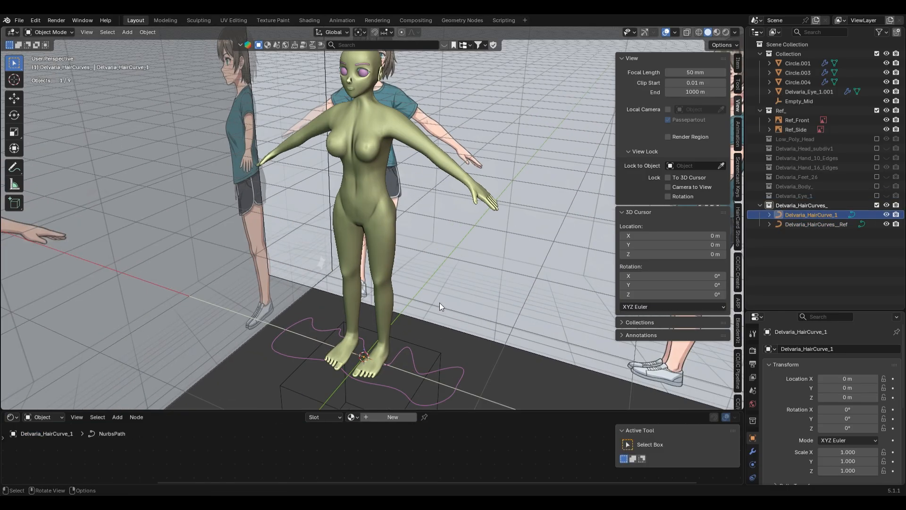
scroll(396, 280, down, 4)
key(g)
click(455, 266)
key(ctrl+z)
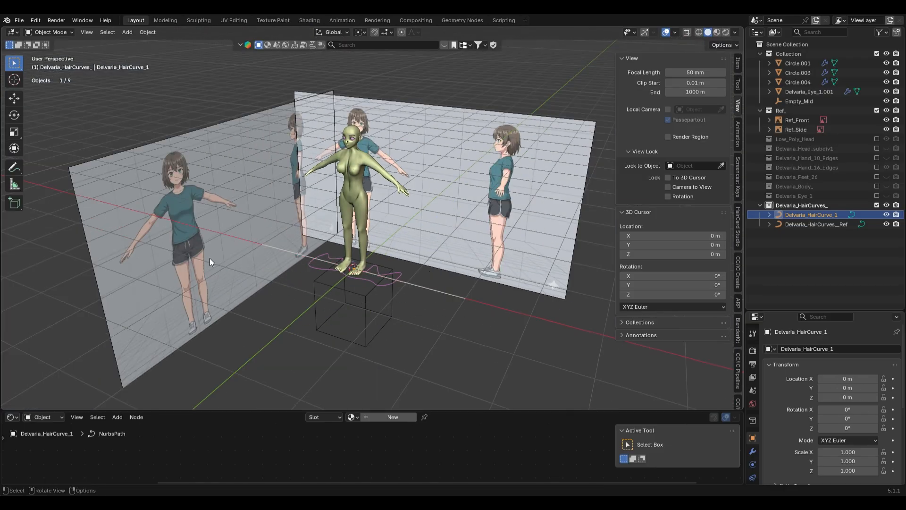
click(395, 276)
key(s)
click(490, 281)
scroll(412, 290, up, 3)
middle_drag(412, 290, 418, 325)
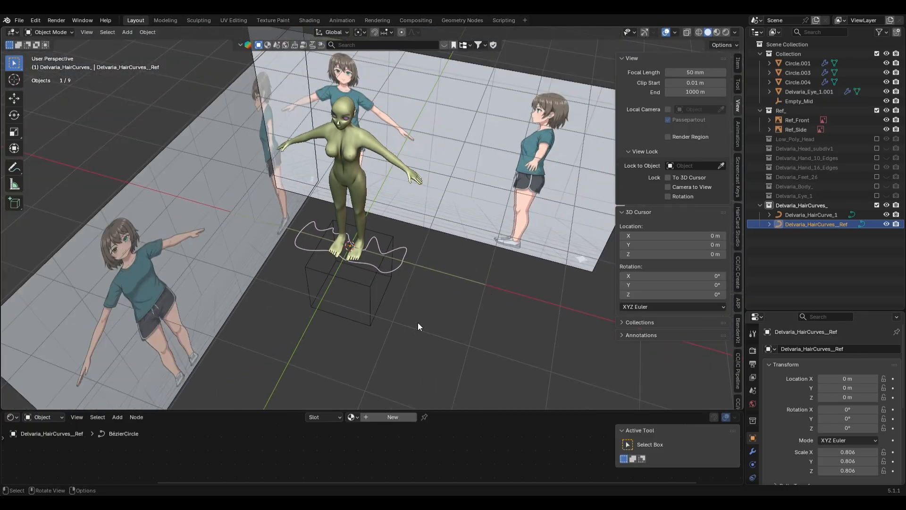
click(421, 315)
key(KP_1)
click(460, 151)
middle_drag(461, 151, 213, 132)
click(323, 145)
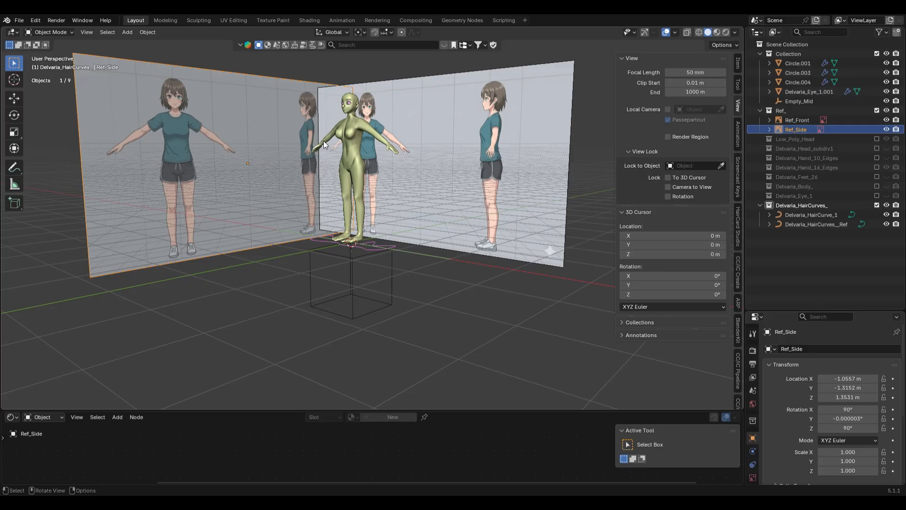
click(470, 276)
Add an area light at the world origin while in the front orthographic view.
key(KP_1)
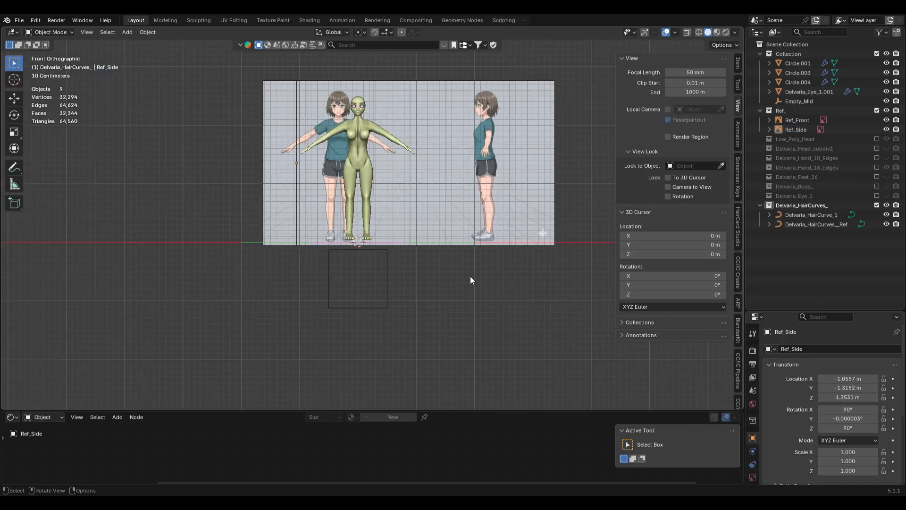
shift+middle_drag(414, 140, 401, 163)
key(shift+a)
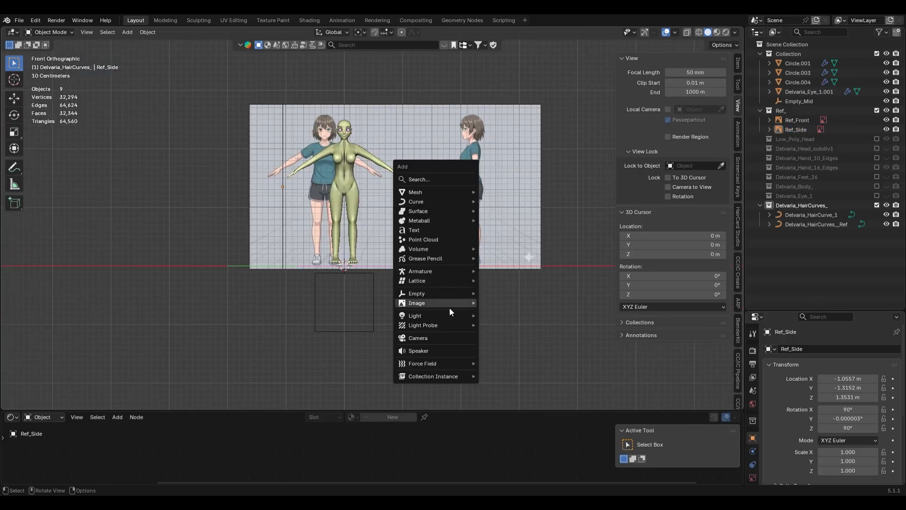
key(Escape)
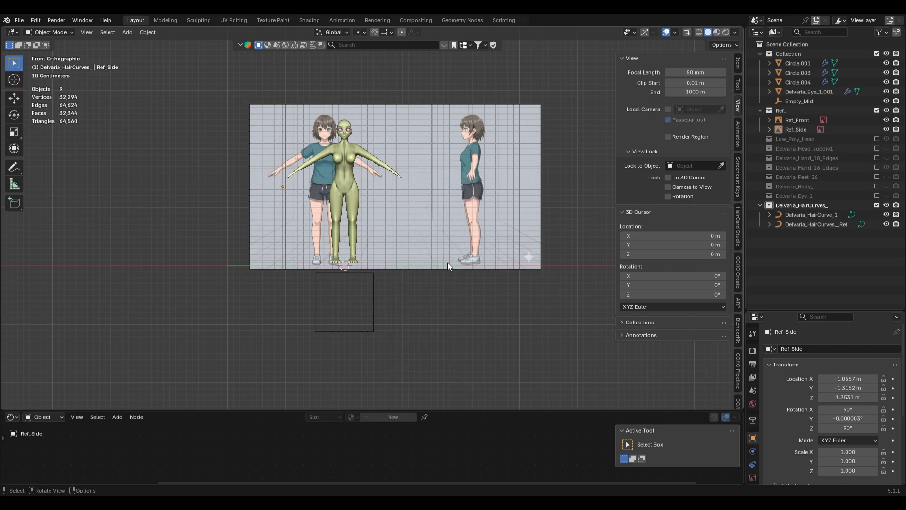
key(shift+a)
mouse_move(441, 340)
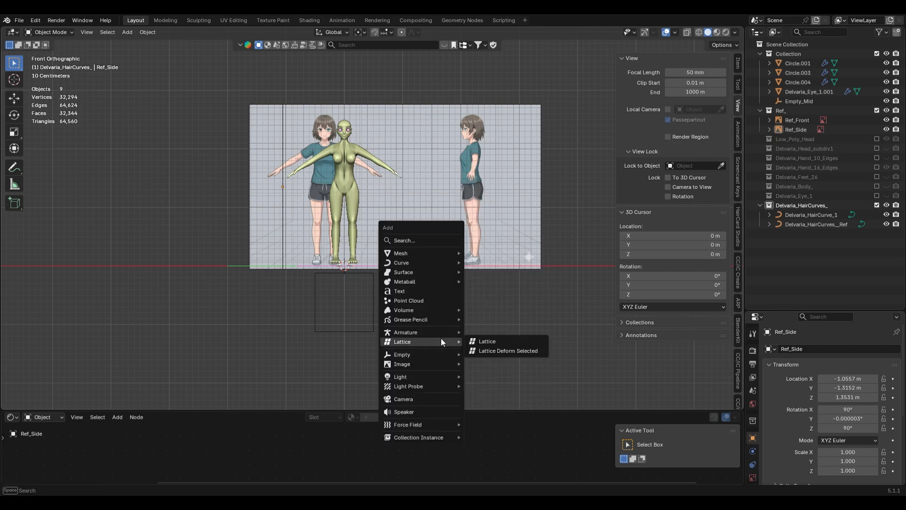
mouse_move(460, 375)
click(516, 403)
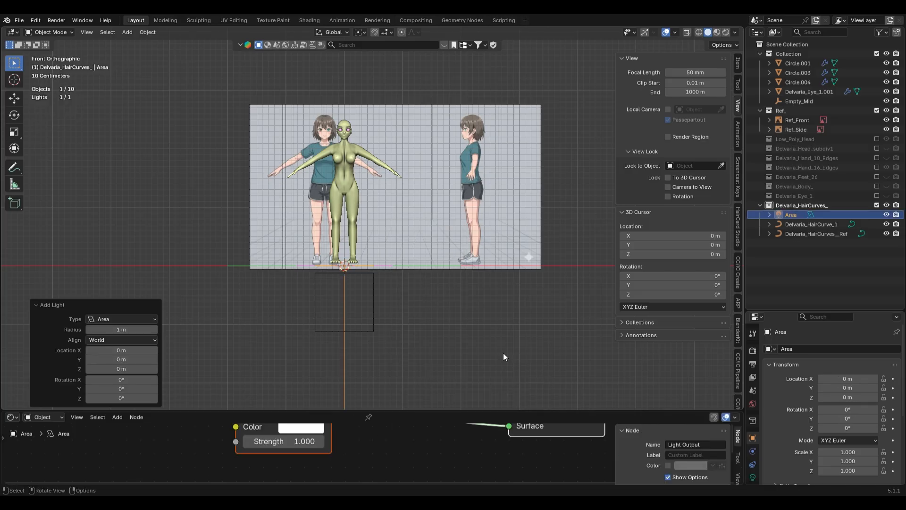
Raise the area light above the character to about X 2.04 m, Z 3.55 m and tilt it about 13° toward the figure.
scroll(514, 387, down, 1)
key(g)
click(536, 118)
key(r)
click(517, 170)
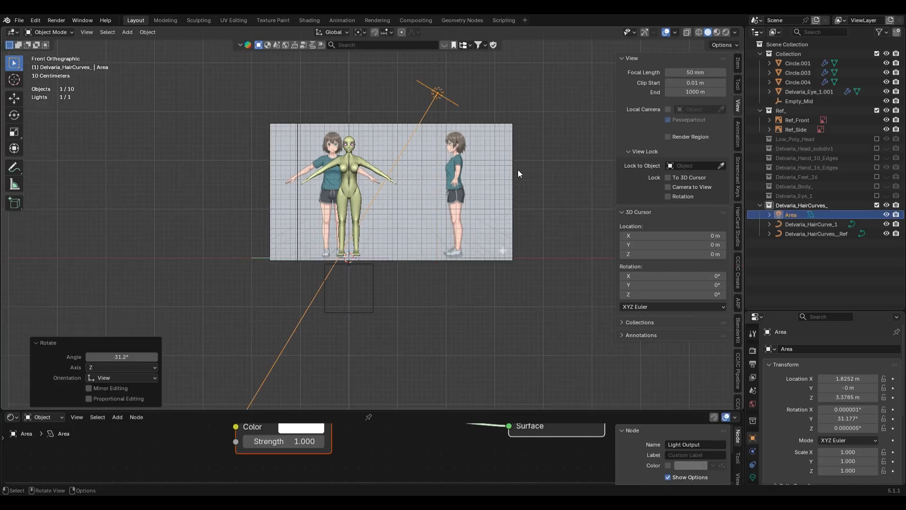
key(r)
click(579, 264)
key(g)
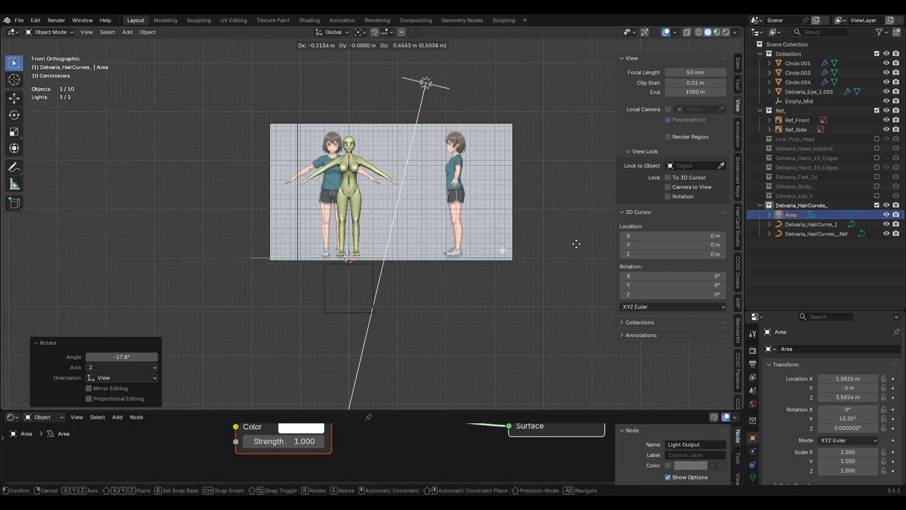
click(589, 249)
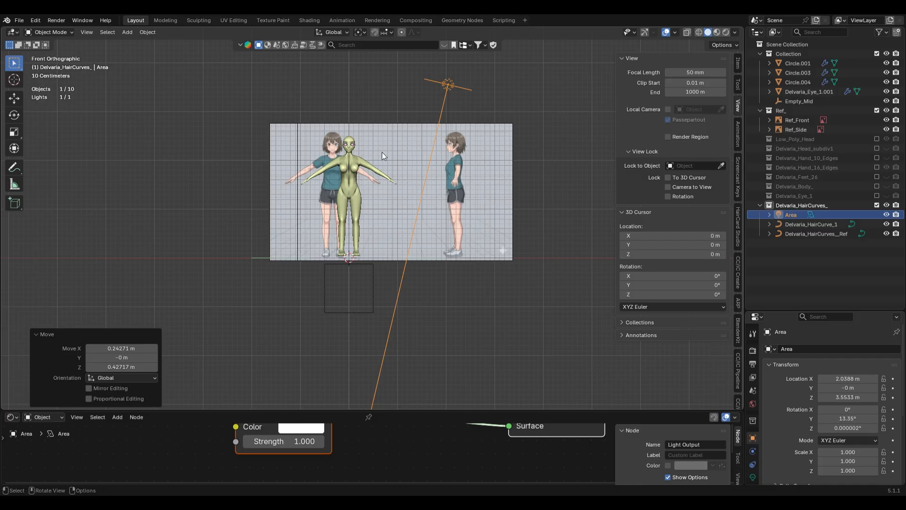
Duplicate the area light to the opposite side above the character and rotate the copy about -27° to mirror the tilt.
shift+middle_drag(355, 183, 392, 200)
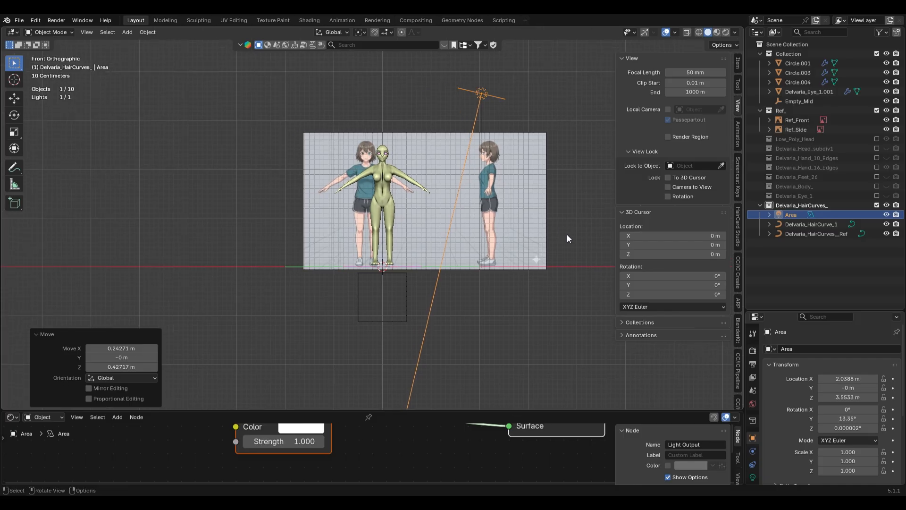
key(shift+d)
click(387, 215)
key(r)
click(473, 177)
key(g)
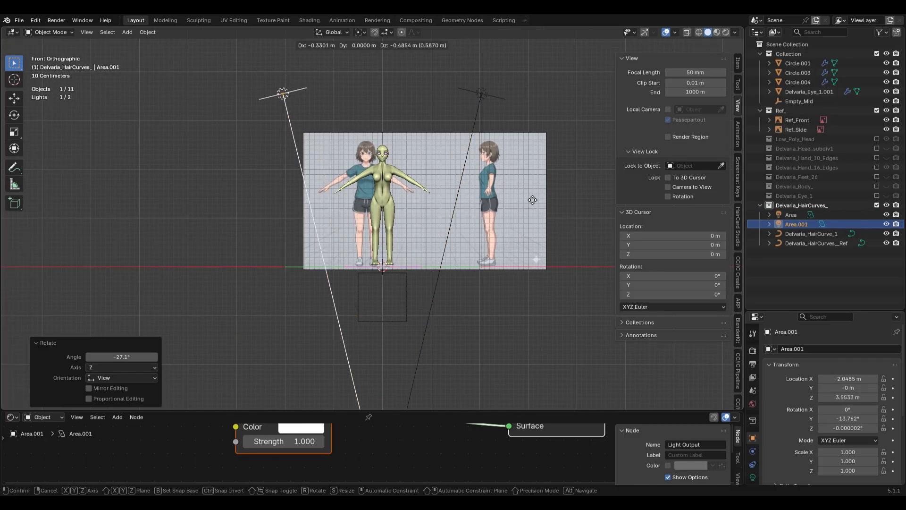
click(518, 198)
Duplicate the second light to a spot just inside the first light and rotate the copy about 26° toward the character.
key(shift+d)
click(573, 205)
key(r)
click(497, 231)
key(g)
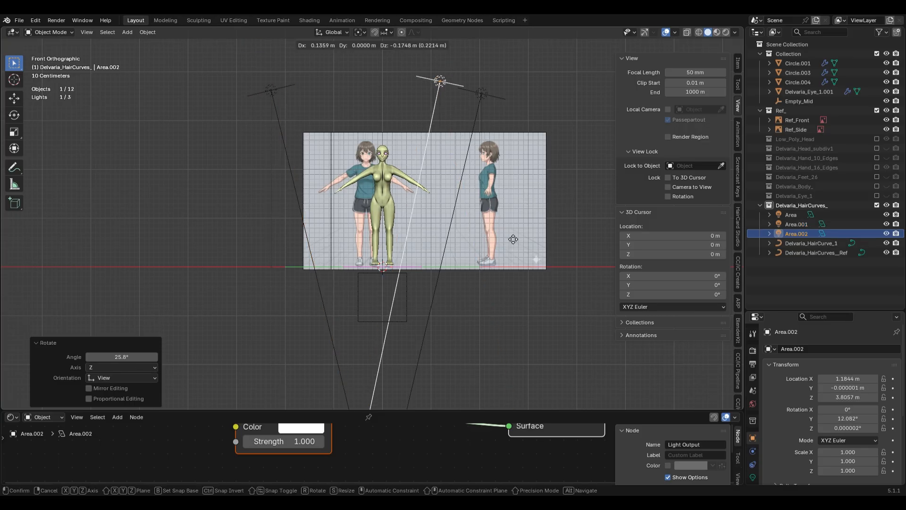
click(511, 239)
Duplicate the third light to the inner spot beside the second light and rotate the copy about -28.5°.
key(shift+d)
click(444, 231)
key(r)
click(540, 193)
key(g)
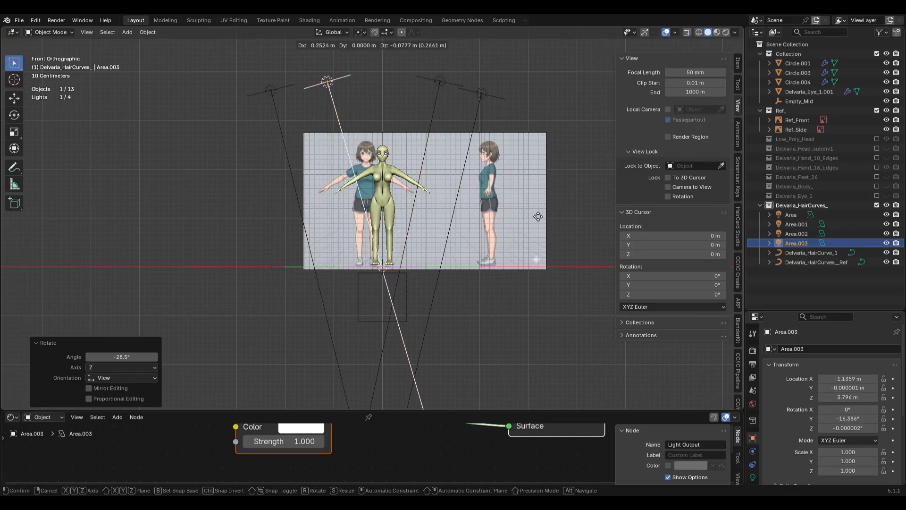
click(538, 217)
Select all four area lights and aim them together at the character's feet.
drag(221, 62, 519, 128)
key(shift+t)
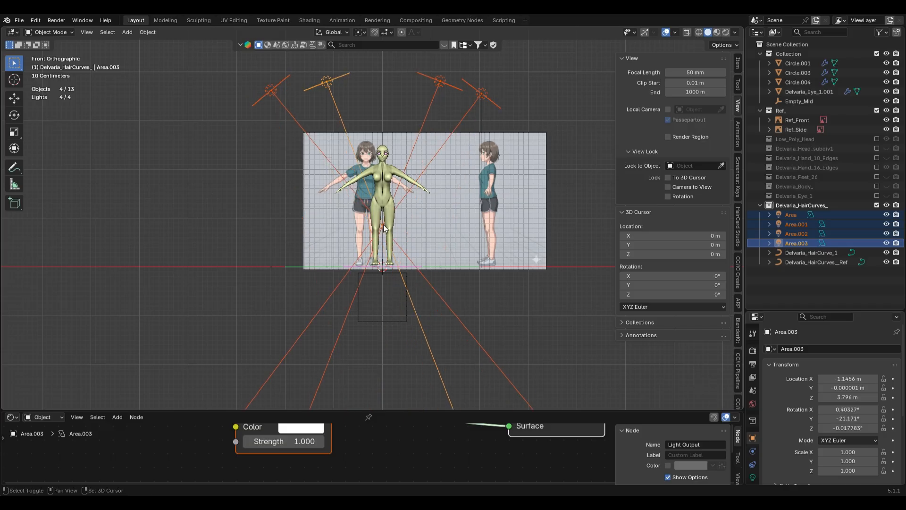
click(382, 270)
scroll(470, 245, down, 1)
middle_drag(469, 245, 384, 301)
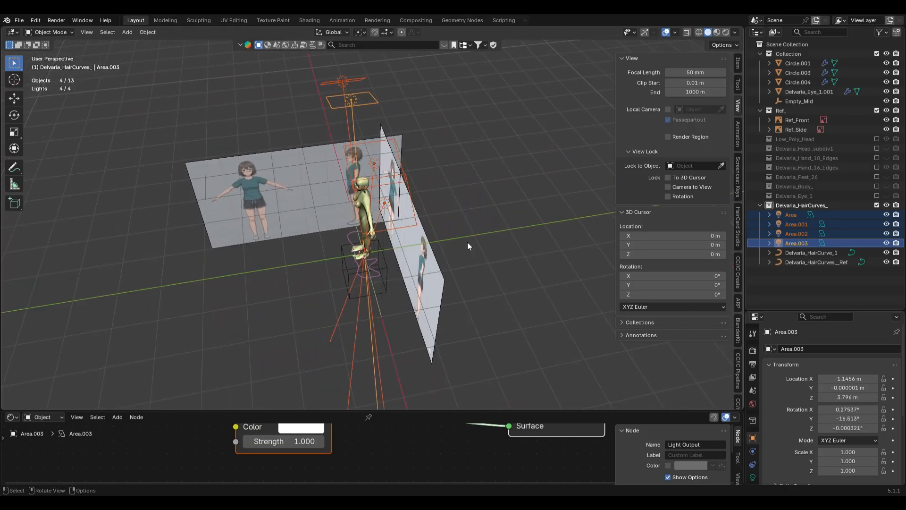
key(r)
key(z)
click(587, 74)
key(ctrl+z)
Rotate the two inner area lights, Area.002 and Area.003, about 78° around the Z axis, then clear the selection.
click(382, 103)
click(352, 101)
shift+click(374, 165)
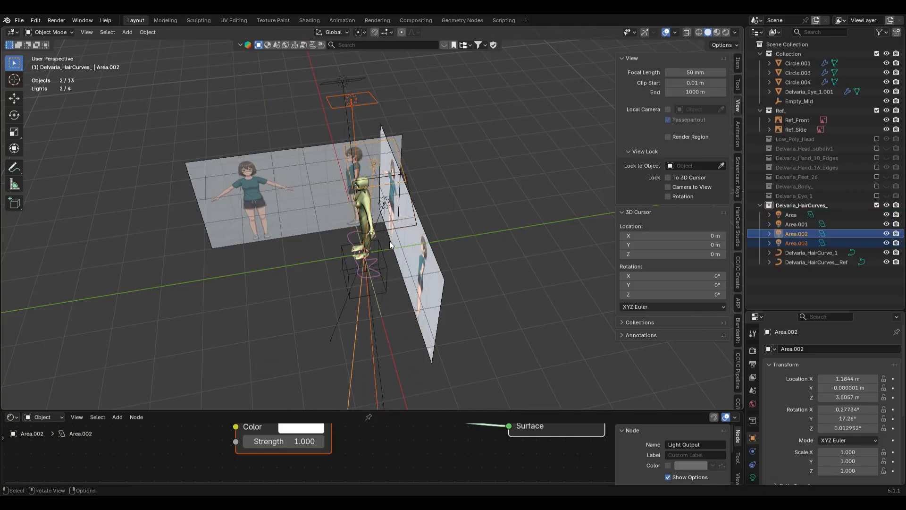
key(r)
key(z)
click(508, 132)
middle_drag(370, 303, 435, 269)
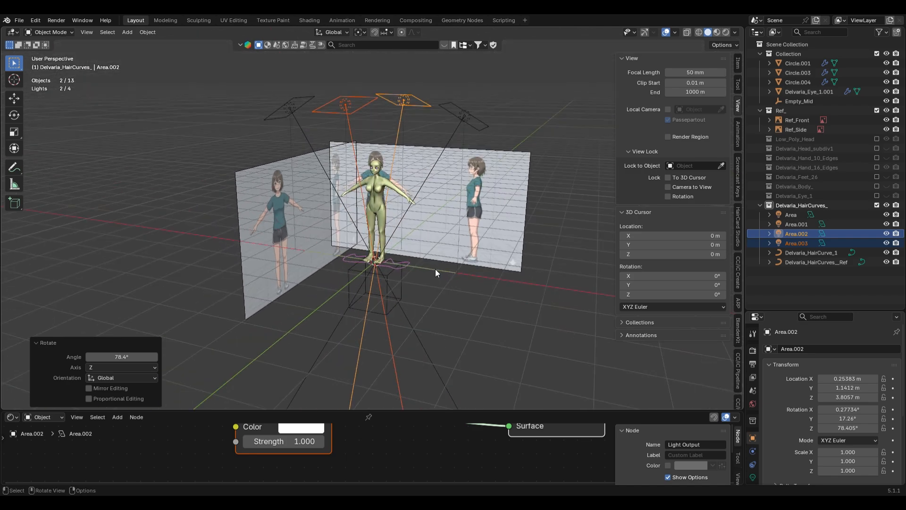
key(KP_1)
click(511, 262)
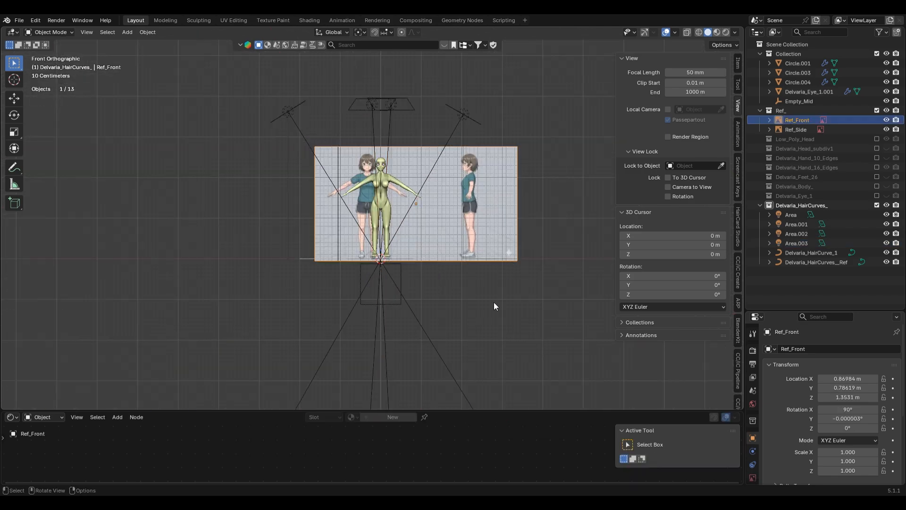
click(474, 279)
middle_drag(463, 264, 493, 199)
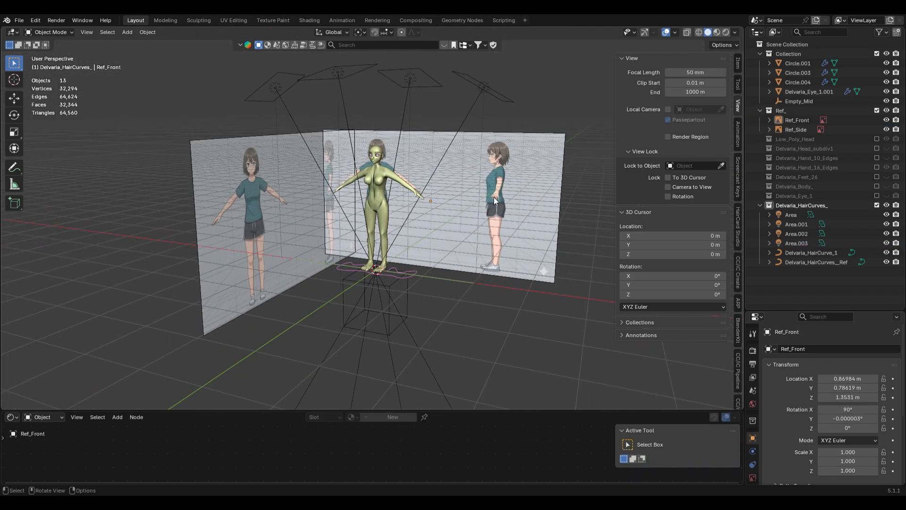
Exclude the Ref_ collection from the view layer and switch the viewport to Rendered shading.
click(877, 111)
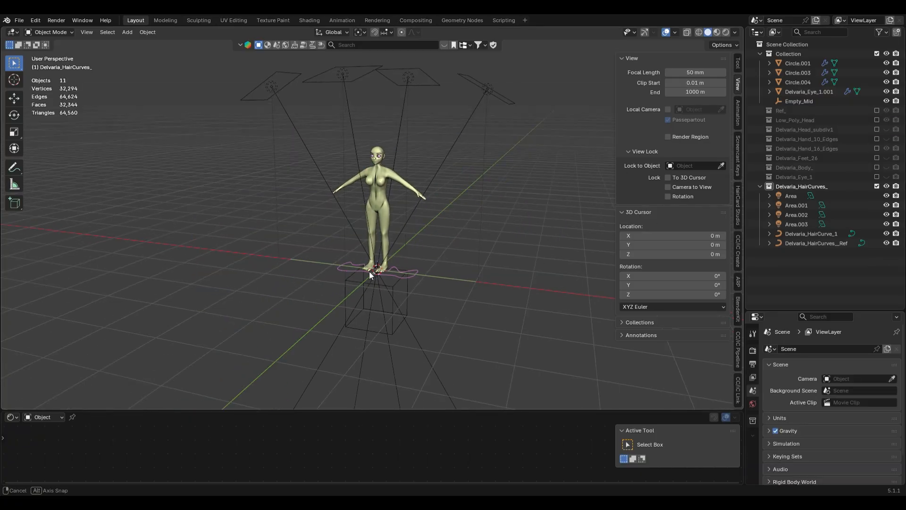
key(z)
click(493, 189)
scroll(502, 154, up, 2)
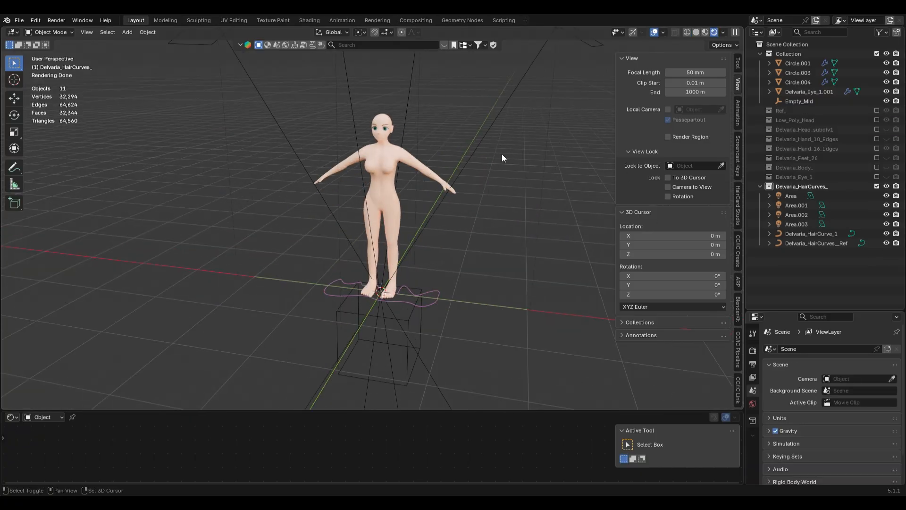
scroll(502, 155, up, 2)
Enable Scene World lighting for the rendered viewport.
click(723, 32)
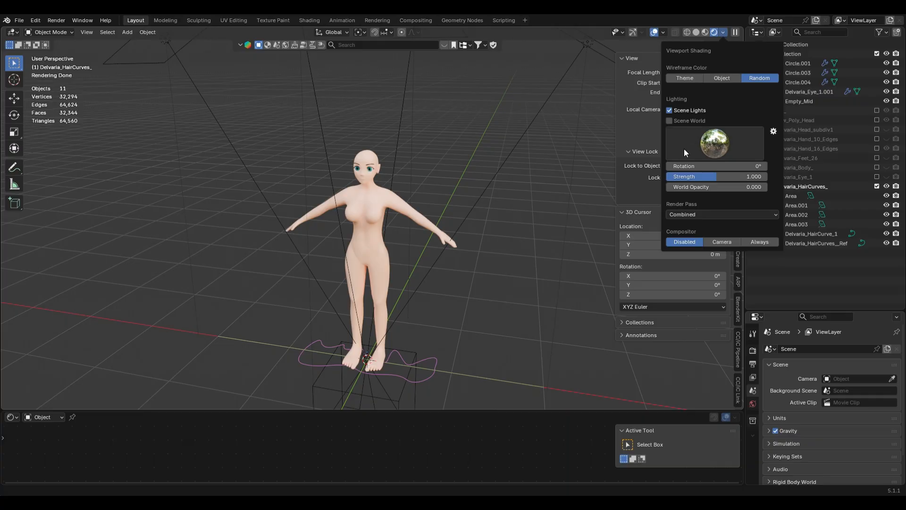
click(669, 121)
scroll(531, 219, up, 3)
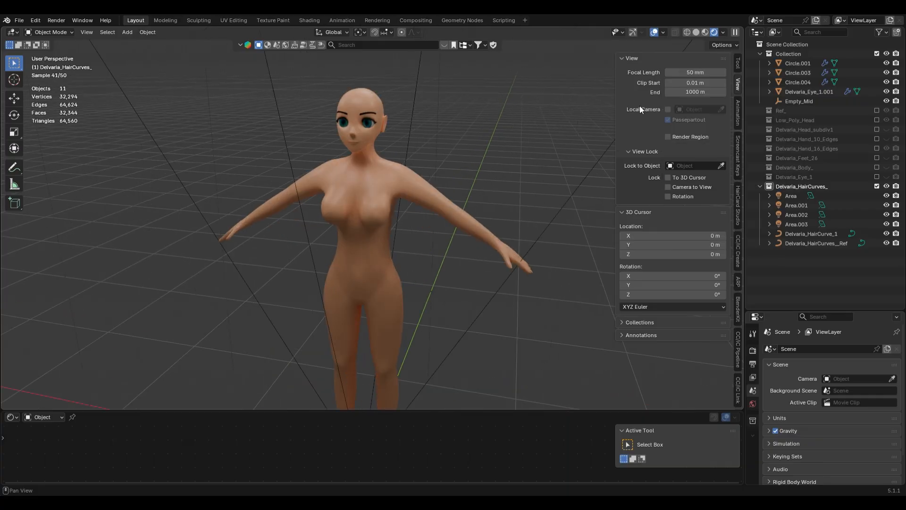
click(724, 32)
Hide the viewport sidebar, select the body mesh on the face in front view and enlarge the shader node area.
scroll(513, 135, up, 1)
shift+middle_drag(513, 134, 516, 277)
scroll(512, 174, up, 1)
key(KP_1)
scroll(463, 240, up, 8)
scroll(526, 281, up, 2)
key(n)
scroll(507, 295, down, 1)
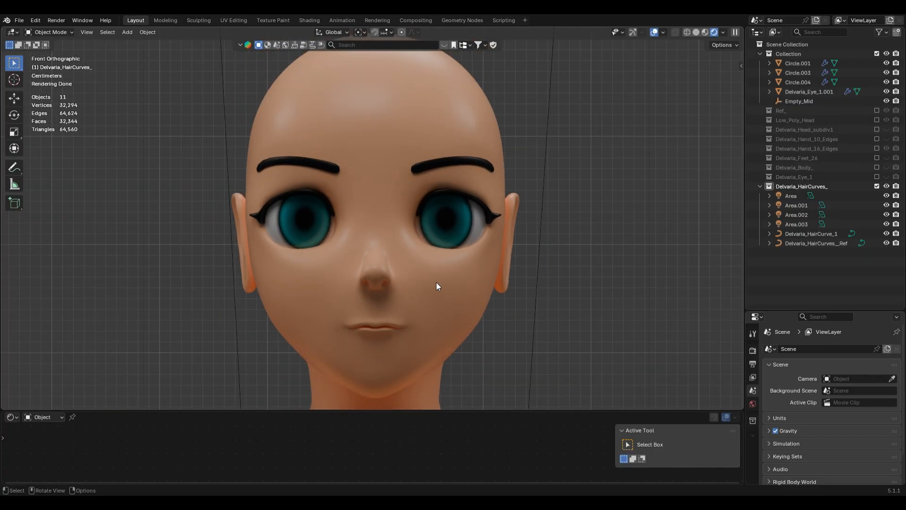
click(436, 286)
drag(508, 410, 505, 212)
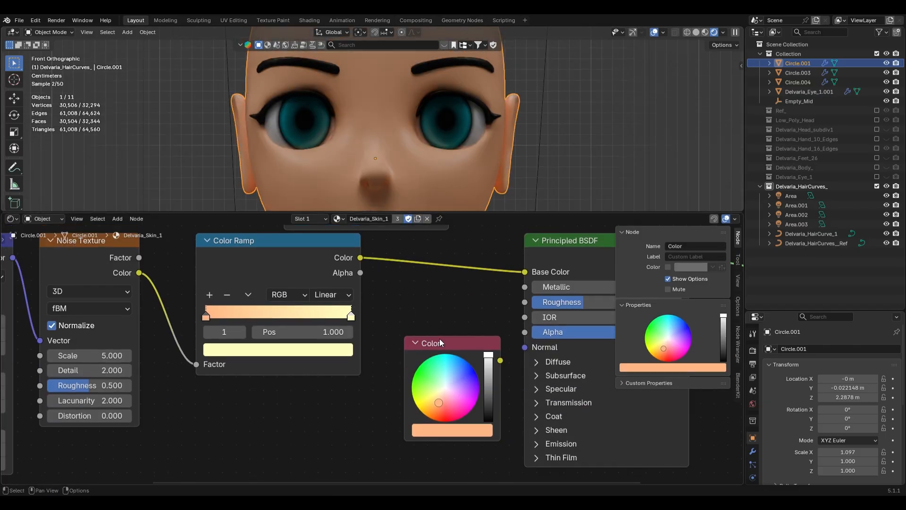
Move the Color Ramp's first, orange stop to position 0.218.
scroll(401, 347, down, 3)
middle_drag(293, 358, 346, 406)
middle_drag(453, 283, 481, 308)
scroll(395, 355, up, 2)
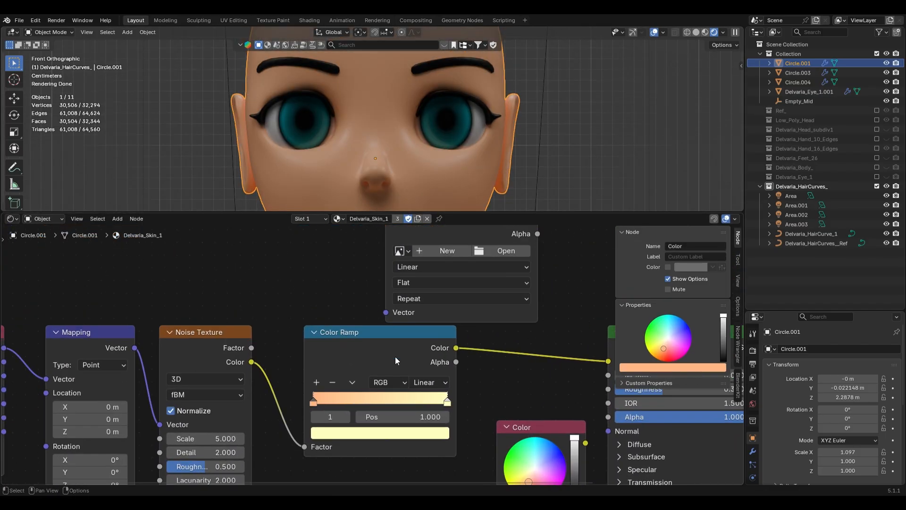
scroll(395, 356, up, 1)
drag(313, 406, 341, 406)
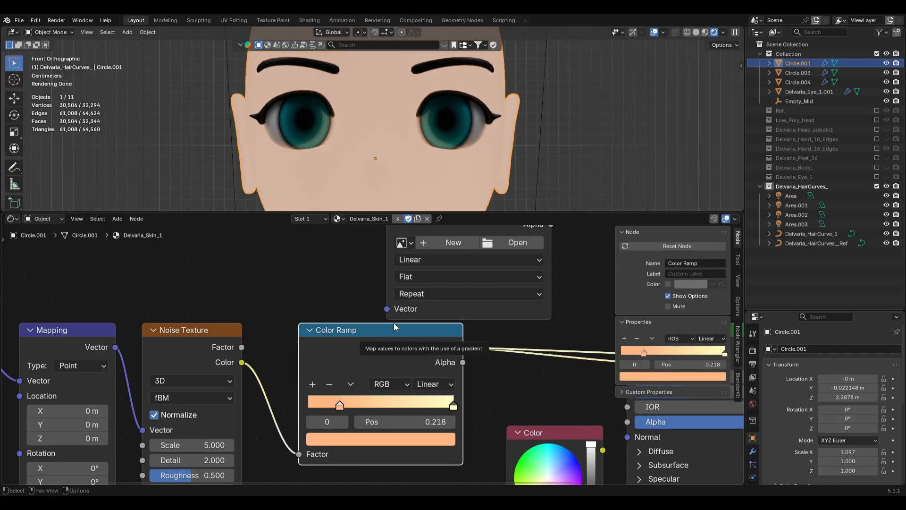
Enlarge the 3D viewport, frame the character again and reselect the body mesh in front view on the face.
drag(529, 207, 519, 358)
scroll(480, 240, up, 4)
middle_drag(482, 220, 533, 245)
scroll(550, 455, down, 5)
shift+middle_drag(587, 445, 424, 426)
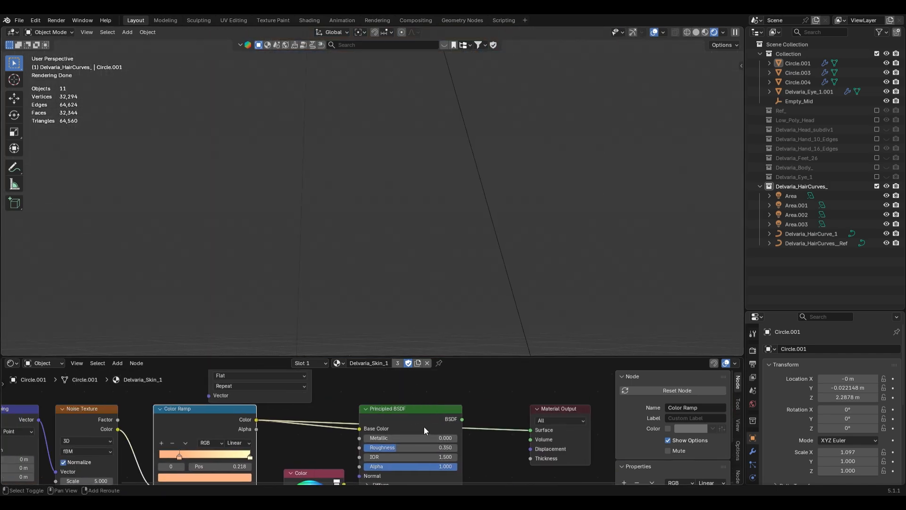
key(a)
key(Home)
click(501, 223)
scroll(481, 228, up, 12)
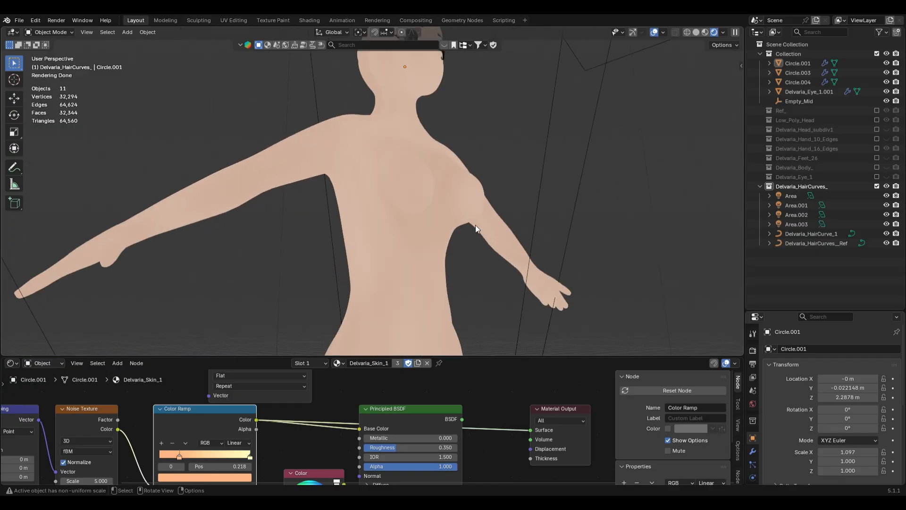
click(496, 211)
key(KP_1)
scroll(495, 210, up, 5)
shift+middle_drag(512, 151, 420, 366)
shift+middle_drag(474, 182, 502, 340)
Raise the Noise Texture's Scale to 46.9.
scroll(503, 339, up, 5)
middle_drag(168, 438, 462, 385)
scroll(390, 432, up, 1)
drag(389, 432, 586, 432)
scroll(248, 419, down, 1)
middle_drag(244, 417, 204, 444)
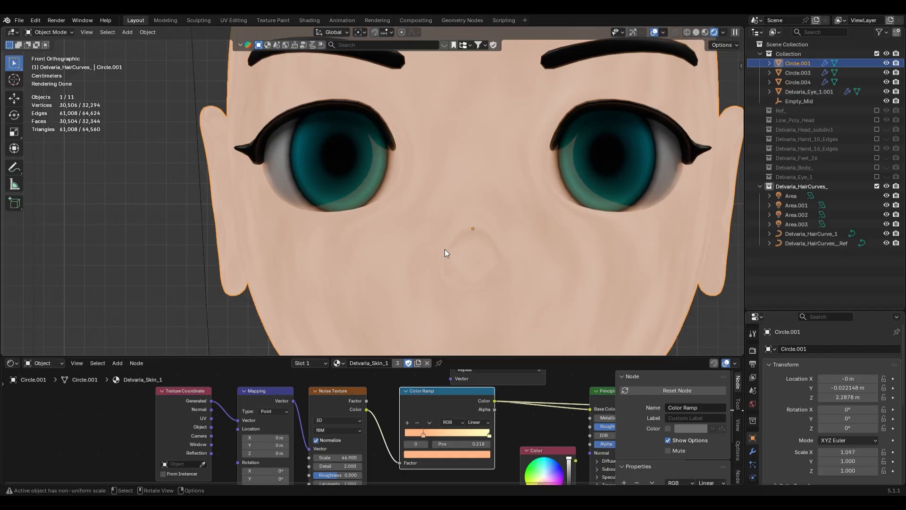
Connect the Texture Coordinate node's UV output to the Mapping node's Vector input.
scroll(447, 251, down, 3)
shift+middle_drag(536, 273, 514, 102)
scroll(515, 141, down, 4)
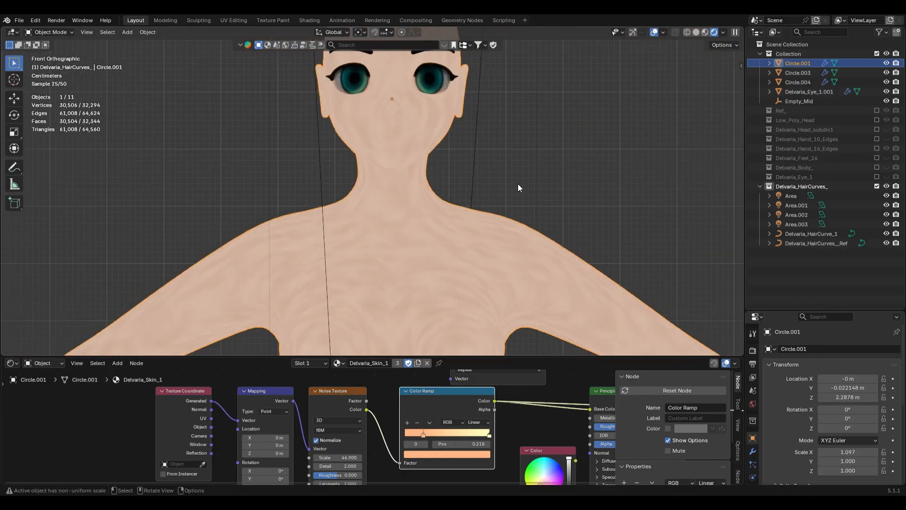
scroll(513, 292, up, 5)
shift+middle_drag(514, 293, 516, 250)
scroll(516, 250, up, 2)
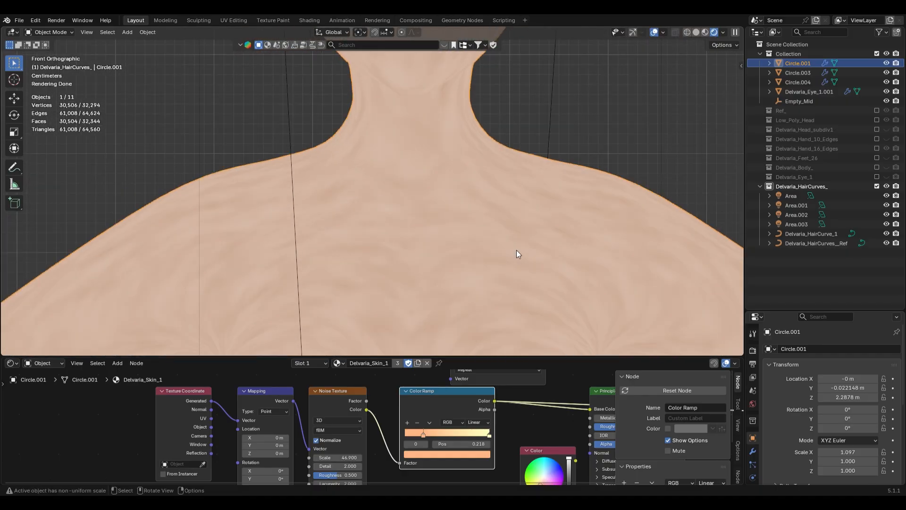
scroll(208, 424, up, 1)
drag(184, 417, 215, 419)
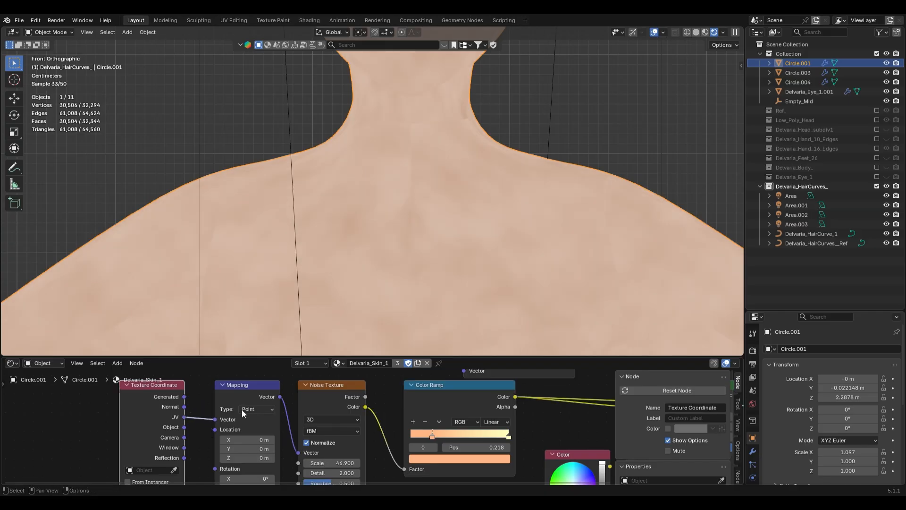
Examine the UV-mapped skin noise on the face, neck and shoulders.
scroll(425, 217, down, 4)
shift+middle_drag(472, 183, 469, 285)
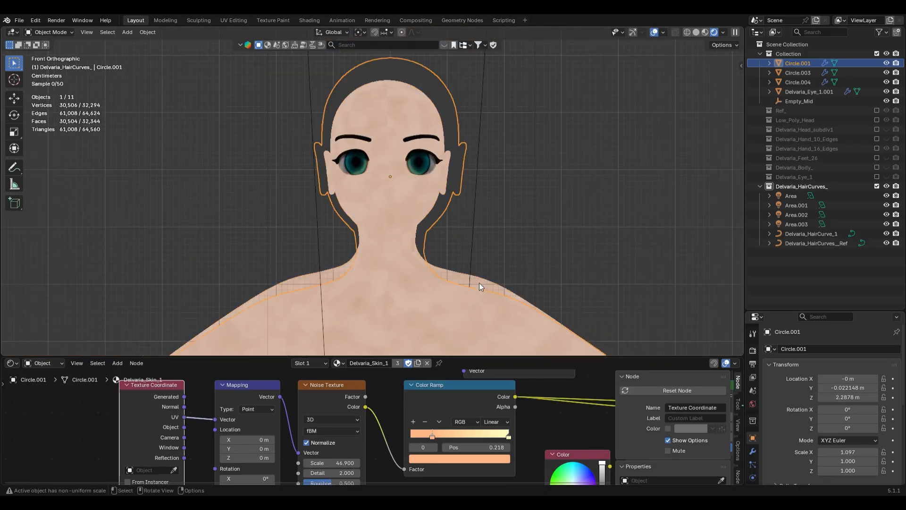
scroll(578, 254, up, 9)
shift+middle_drag(578, 254, 562, 239)
scroll(532, 323, down, 6)
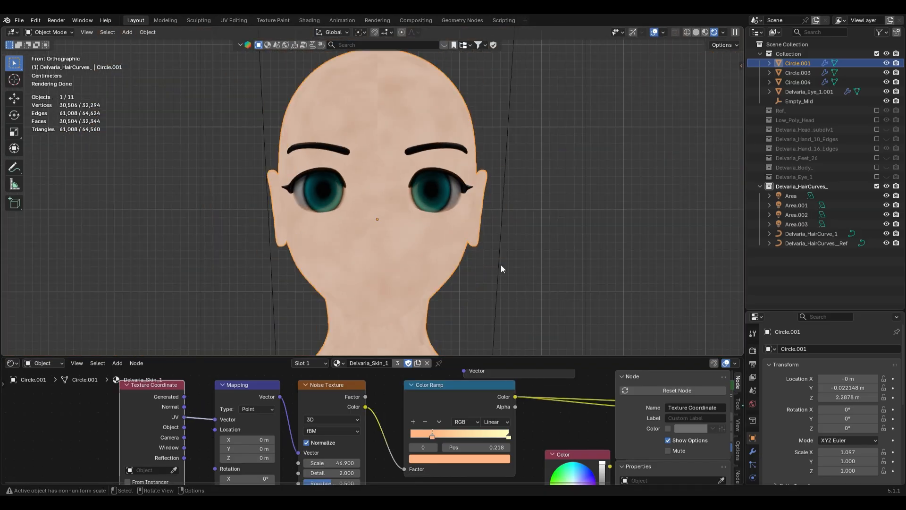
middle_drag(444, 214, 436, 239)
scroll(436, 239, down, 3)
shift+middle_drag(464, 293, 479, 228)
scroll(574, 214, up, 4)
key(KP_1)
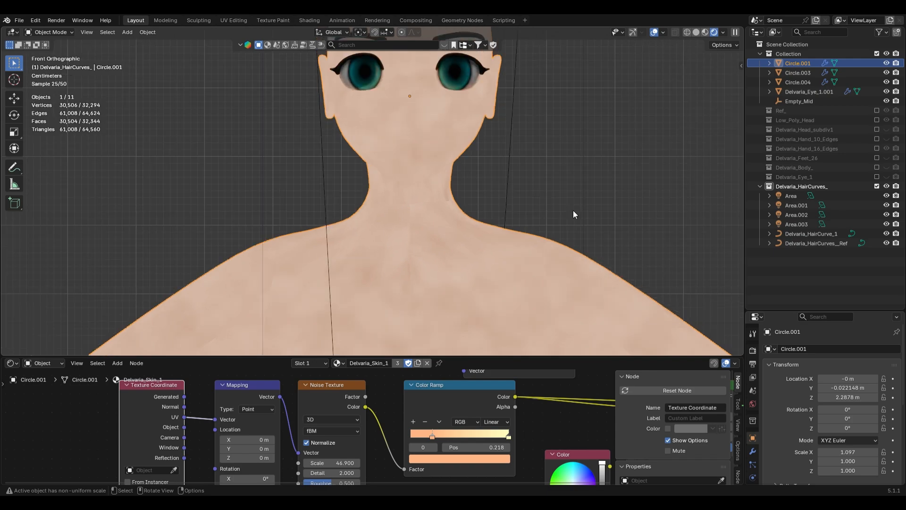
Reconnect the Generated coordinates to the Mapping node's Vector and set the Noise Texture's Scale to 75.
scroll(199, 434, up, 2)
drag(152, 392, 188, 418)
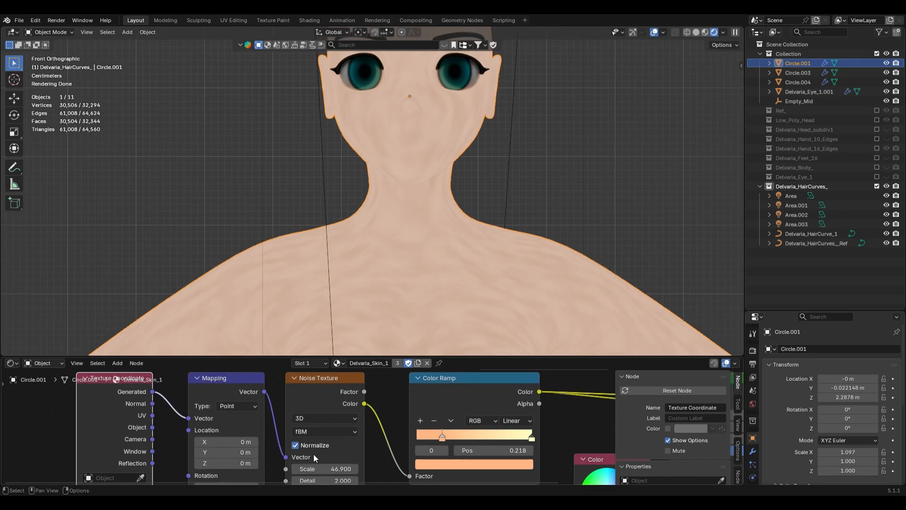
middle_drag(325, 469, 332, 424)
drag(331, 423, 356, 424)
click(359, 423)
text(75)
key(Return)
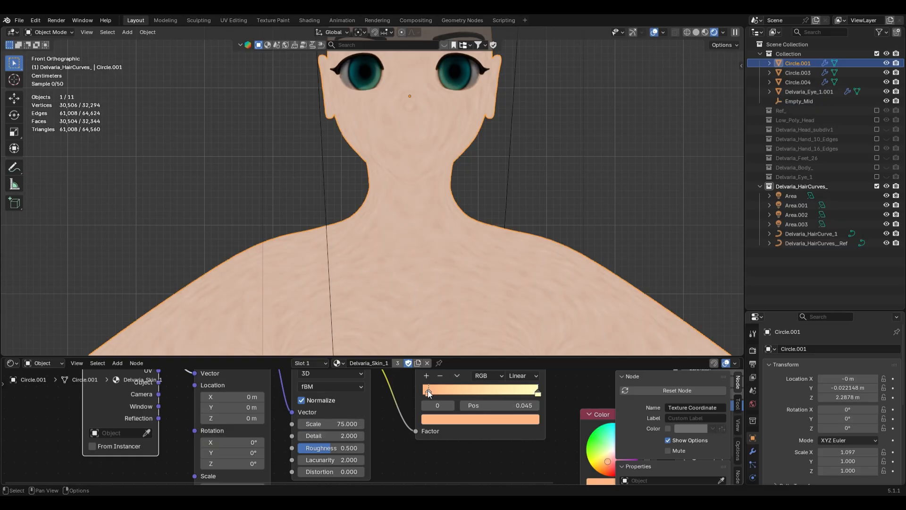
Sample the first stop's orange (#FFB684FF) for the Color Ramp's second stop at position 1.000 and shift it to a light pink.
drag(539, 391, 529, 392)
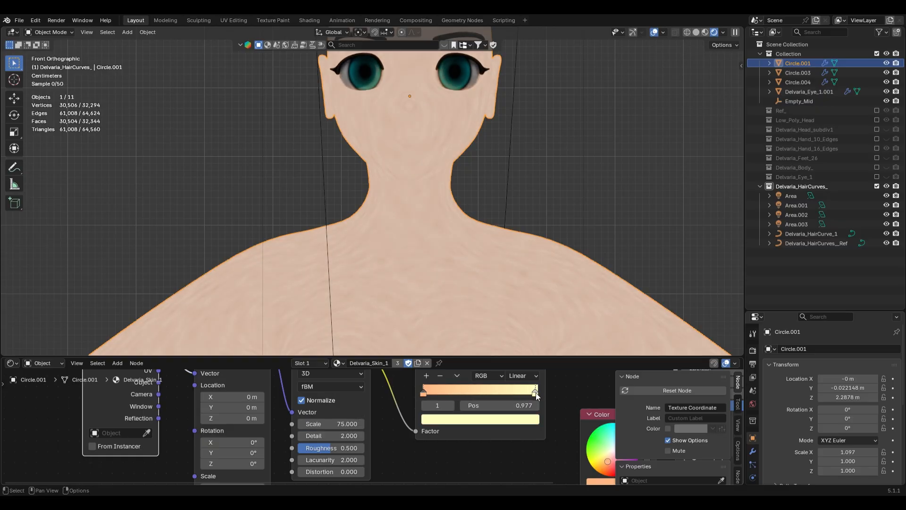
click(522, 418)
click(529, 420)
click(519, 403)
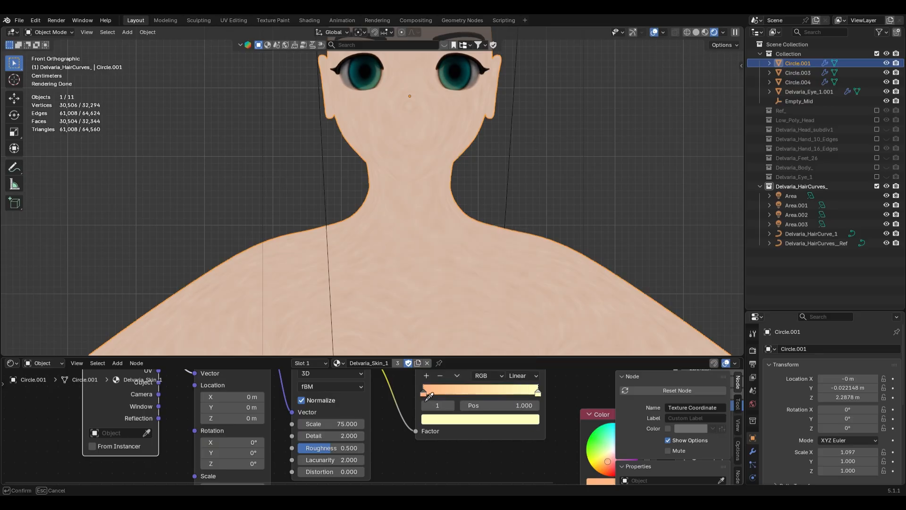
click(424, 394)
click(531, 420)
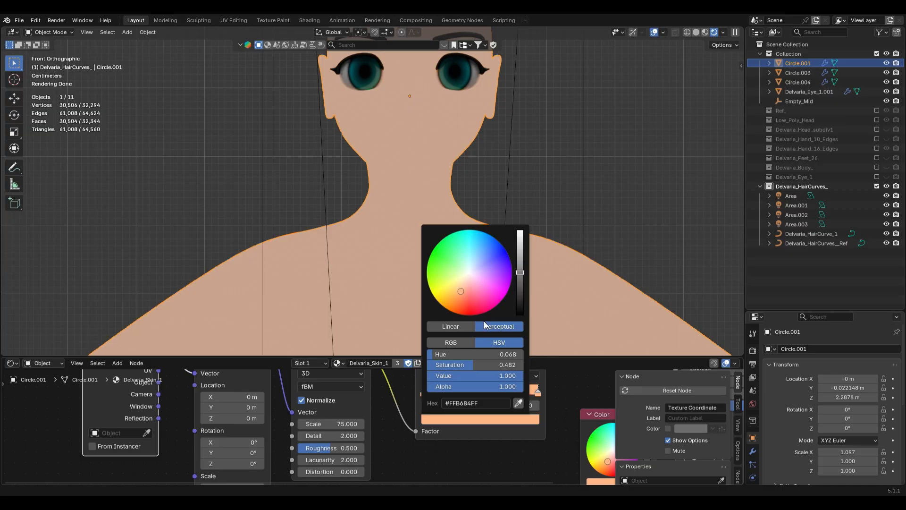
mouse_move(520, 272)
mouse_down()
mouse_move(520, 260)
mouse_move(521, 274)
mouse_up()
drag(468, 288, 466, 290)
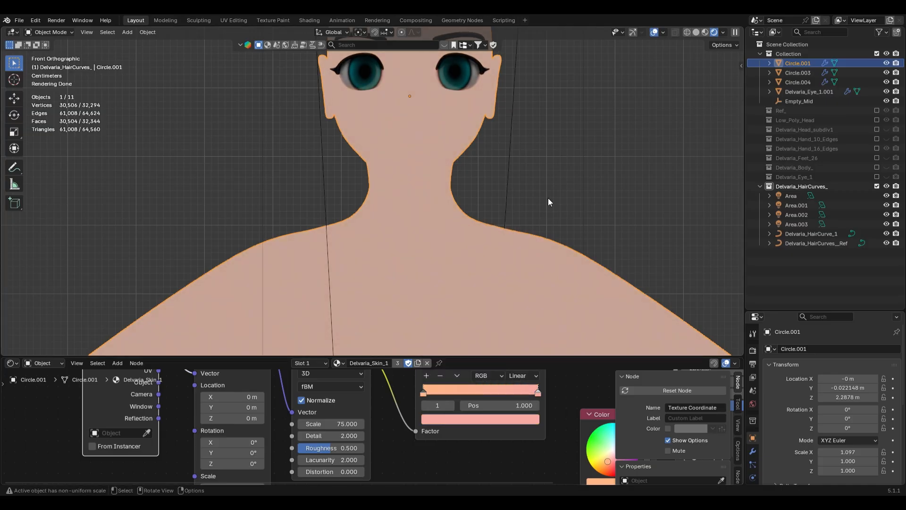
Move the Color Ramp's pink stop inward to position 0.627.
scroll(567, 163, up, 3)
shift+middle_drag(563, 140, 517, 303)
scroll(517, 303, up, 4)
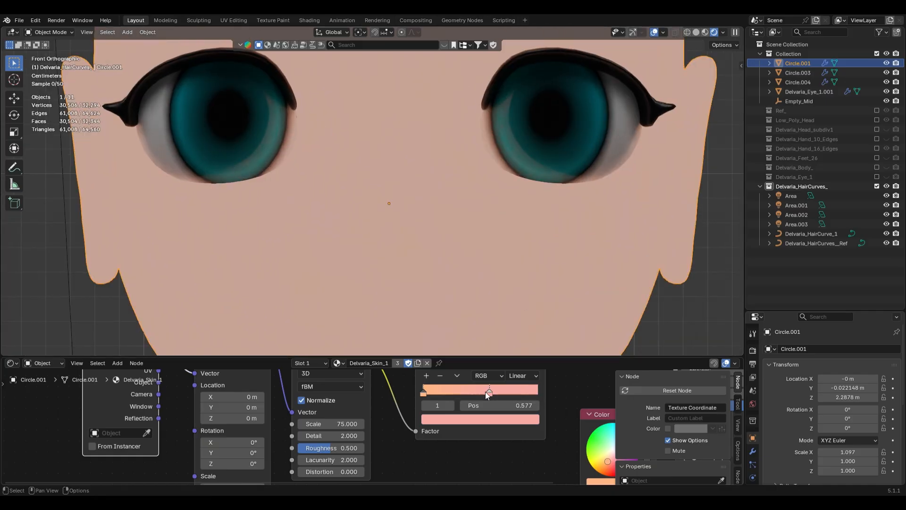
drag(494, 396, 493, 397)
Try raising the Noise Texture's Scale to 78.
scroll(523, 229, down, 5)
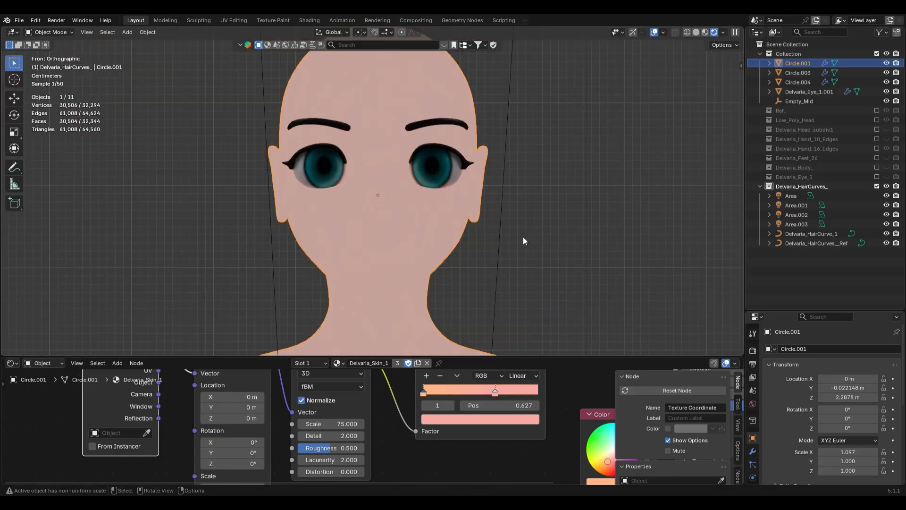
scroll(494, 253, up, 2)
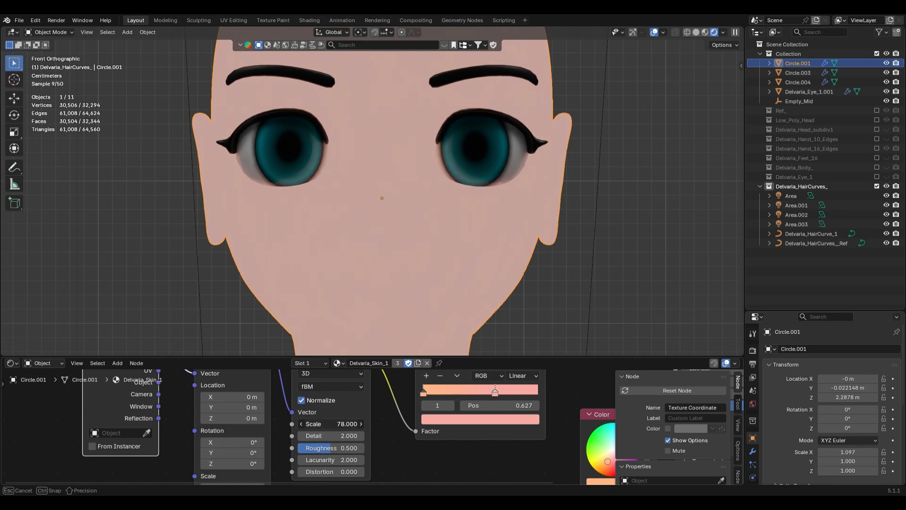
drag(331, 424, 325, 423)
scroll(514, 266, down, 3)
scroll(502, 279, up, 2)
Enlarge the shader node area and add a second Color Ramp node above the existing noise chain.
drag(527, 356, 525, 39)
scroll(483, 254, down, 1)
middle_drag(483, 255, 455, 392)
click(372, 247)
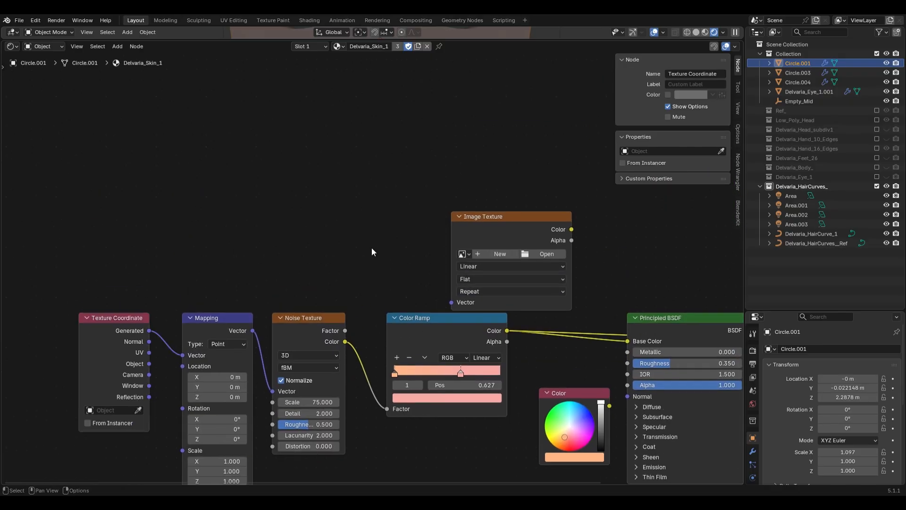
scroll(372, 248, down, 1)
key(shift+a)
text(ra)
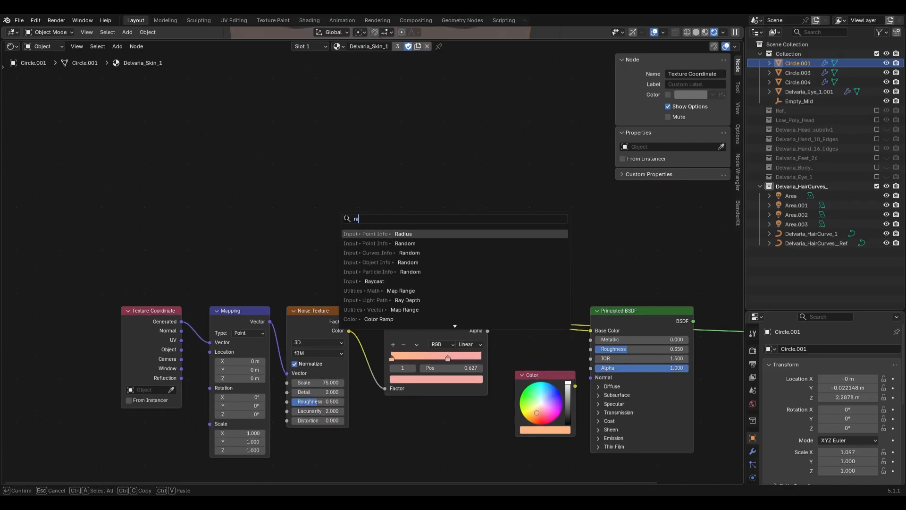
text(mnpcolor a)
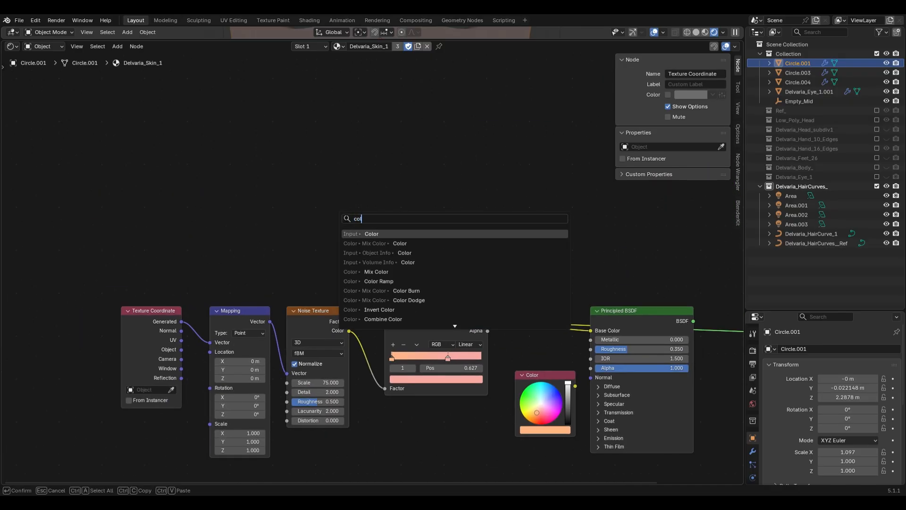
click(378, 252)
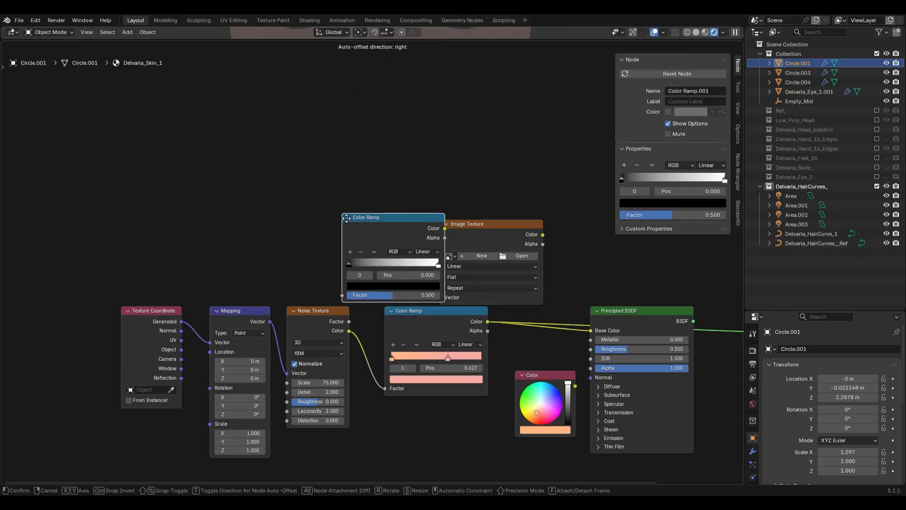
click(286, 233)
Detach the coloured Color Ramp and insert the new black-and-white one between Noise Texture and Principled BSDF, with the face back in view.
alt+drag(443, 323, 414, 164)
drag(283, 193, 487, 314)
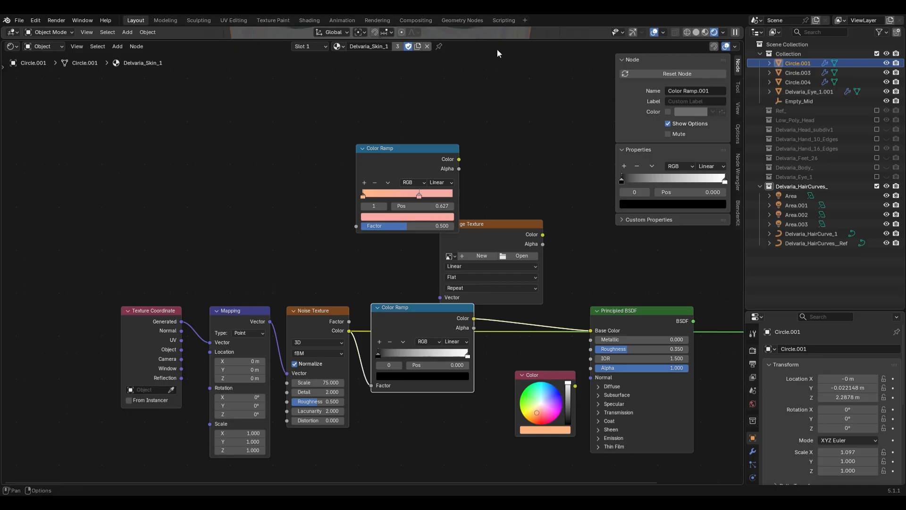
drag(499, 47, 511, 270)
shift+middle_drag(511, 430, 348, 363)
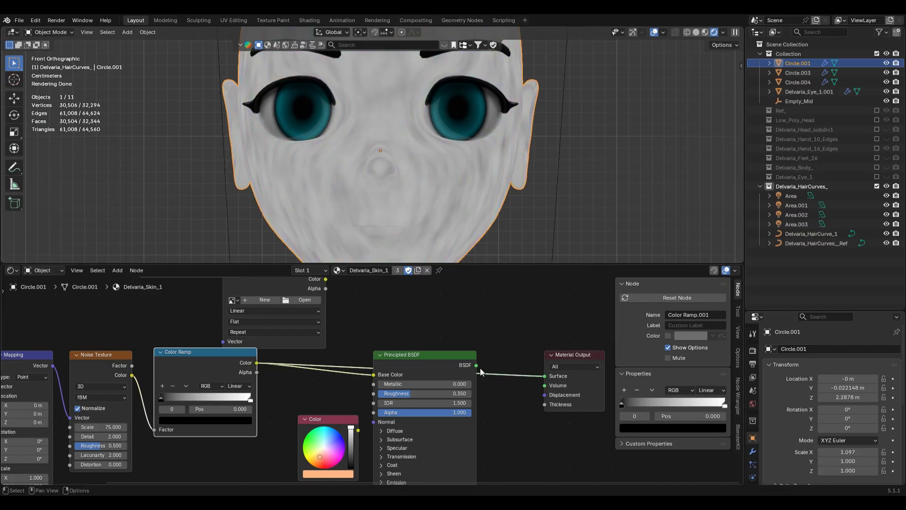
Pull the Principled BSDF out of the chain so the new Color Ramp feeds the Material Output's Surface directly.
alt+drag(433, 364, 440, 423)
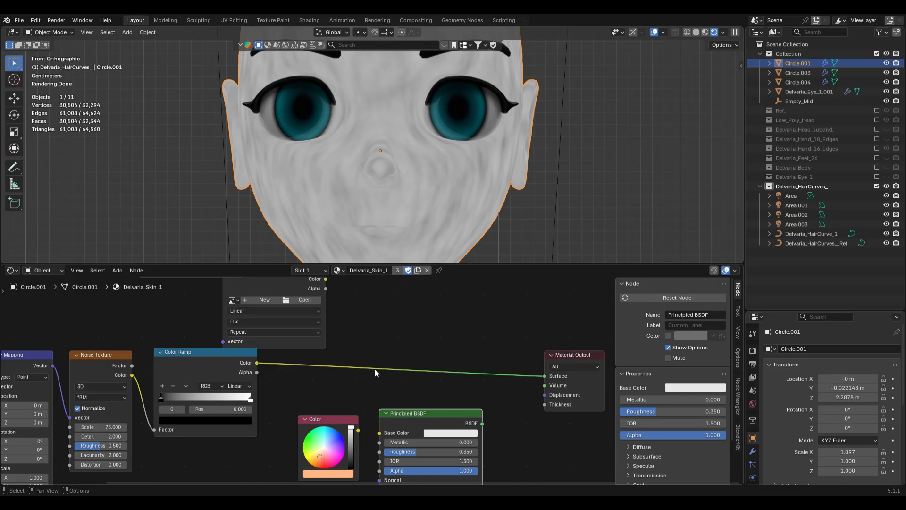
shift+middle_drag(202, 385, 223, 388)
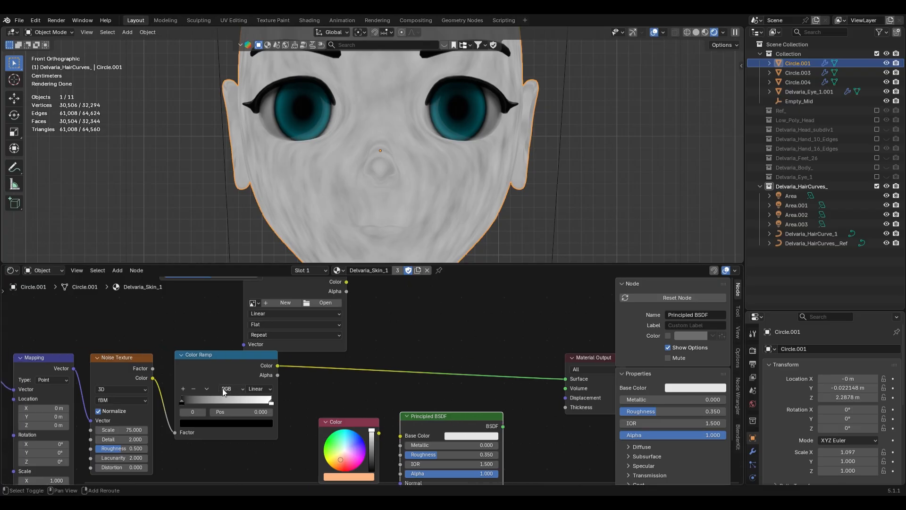
click(202, 366)
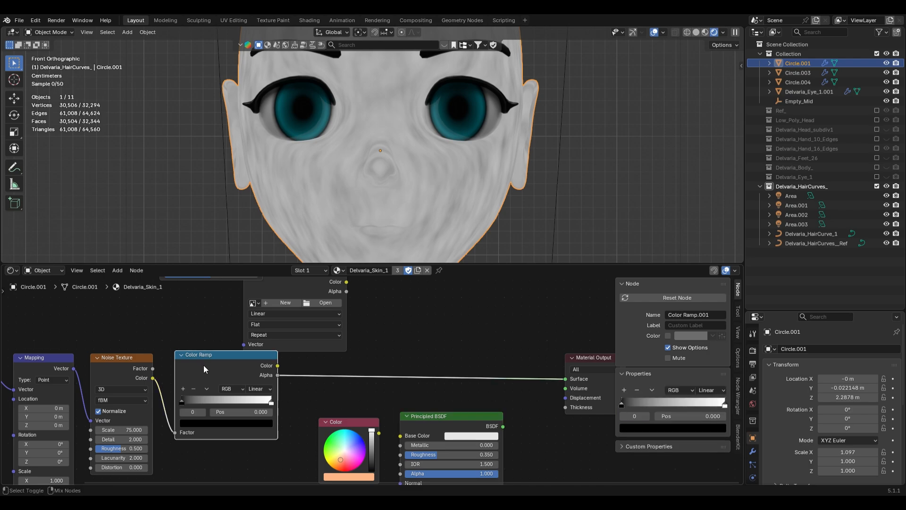
Lower the Noise Texture's Scale to 71.6.
shift+middle_drag(180, 392, 409, 342)
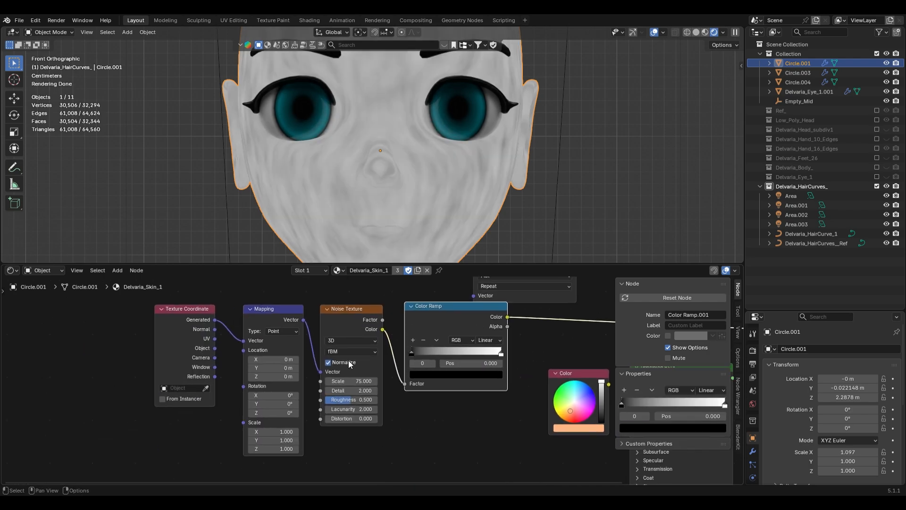
scroll(366, 361, up, 1)
drag(346, 381, 329, 382)
Connect the UV coordinates to the Mapping node's Vector and check the greyscale noise on the face and shoulders.
middle_drag(261, 336, 267, 367)
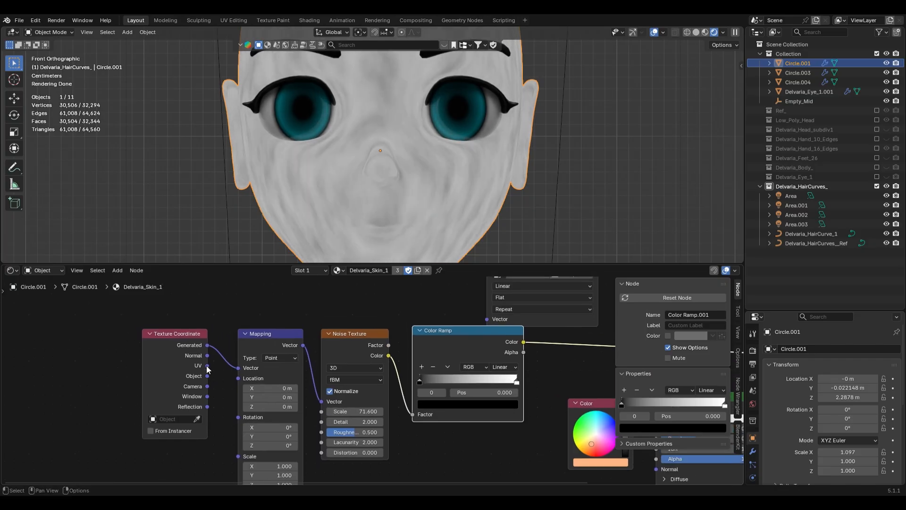
drag(208, 366, 238, 368)
scroll(405, 205, down, 5)
mouse_move(434, 185)
middle_down()
mouse_move(375, 175)
mouse_move(443, 154)
mouse_move(516, 182)
mouse_move(631, 192)
mouse_move(413, 186)
mouse_move(419, 177)
middle_up()
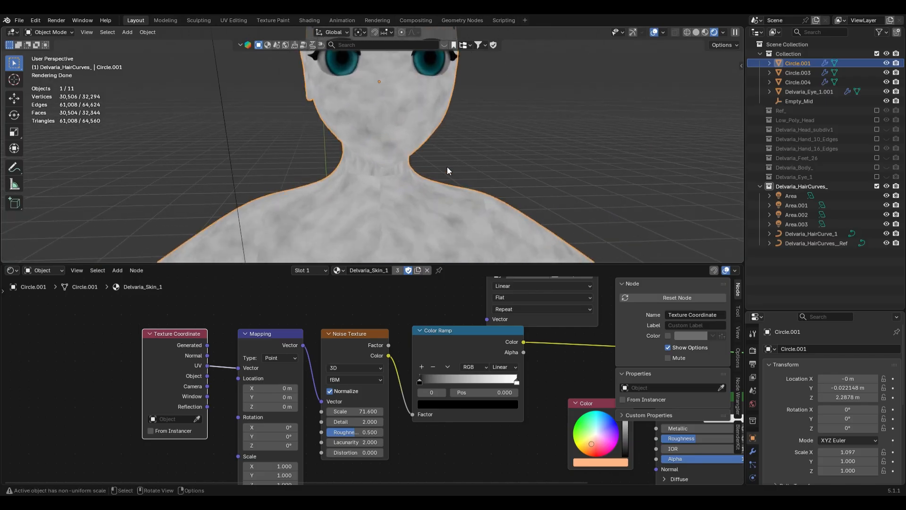
key(KP_1)
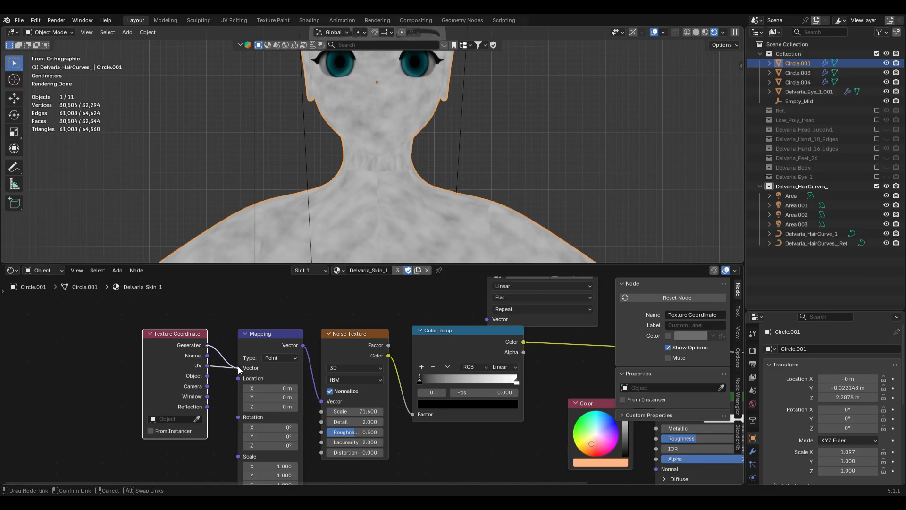
Switch the Mapping node's Vector back to the Generated coordinates and compare the greyscale noise pattern.
drag(237, 366, 238, 367)
scroll(477, 131, down, 2)
scroll(479, 134, up, 3)
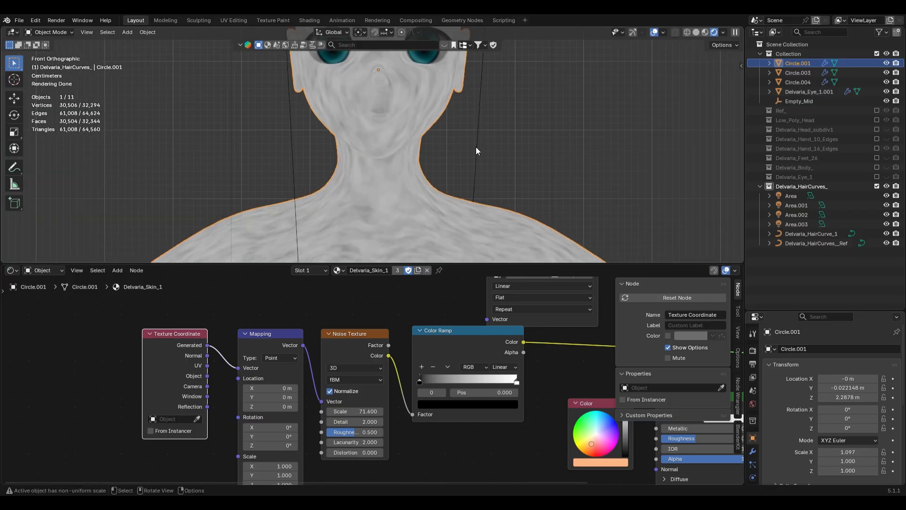
Move the new Color Ramp's white stop slightly inward and link the UV coordinates to the Mapping node's Vector.
mouse_move(419, 380)
mouse_down()
mouse_move(454, 381)
mouse_move(434, 381)
mouse_up()
mouse_move(514, 380)
mouse_down()
mouse_move(485, 382)
mouse_move(501, 382)
mouse_up()
drag(433, 381, 238, 368)
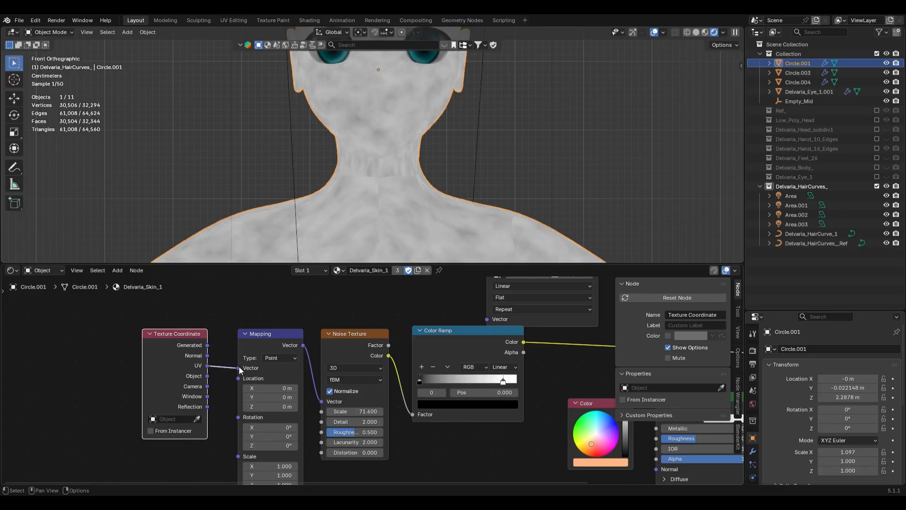
Set the Noise Texture's Scale to 125 and check the pattern on the face, neck and shoulders.
scroll(495, 143, down, 5)
scroll(499, 176, up, 8)
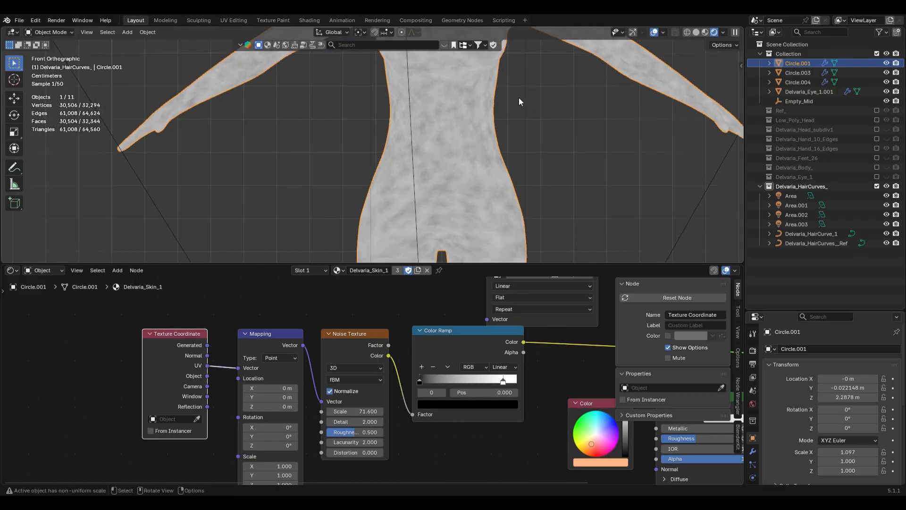
shift+middle_drag(387, 112, 468, 70)
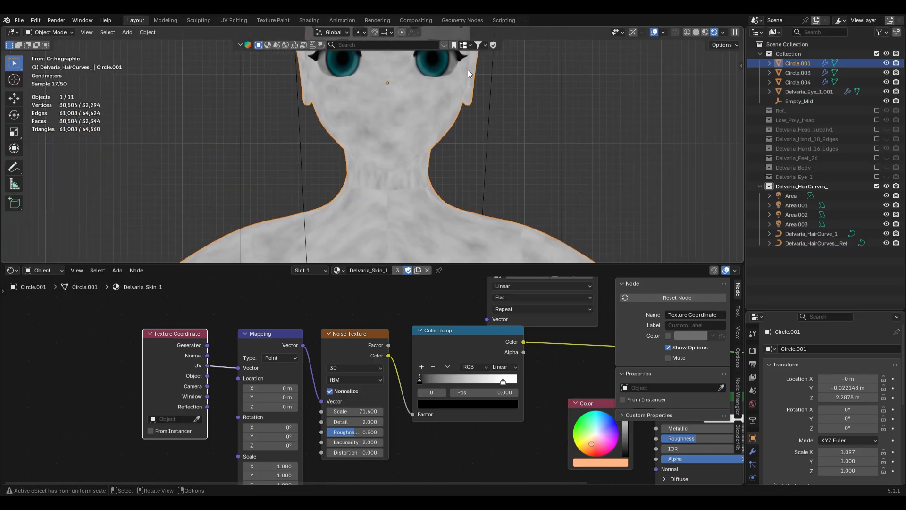
click(368, 410)
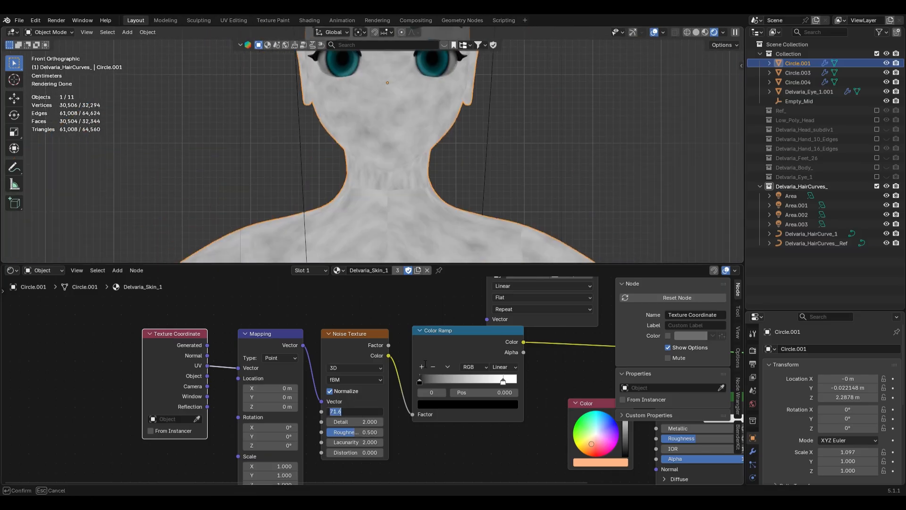
key(Return)
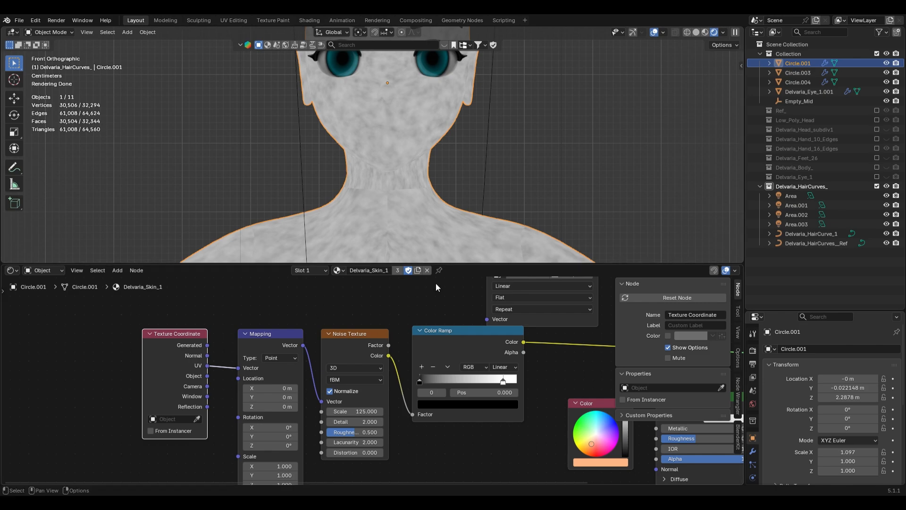
Connect the Generated coordinates to the Mapping node's Vector and set the Noise Texture's Scale to 225.
drag(231, 367, 236, 367)
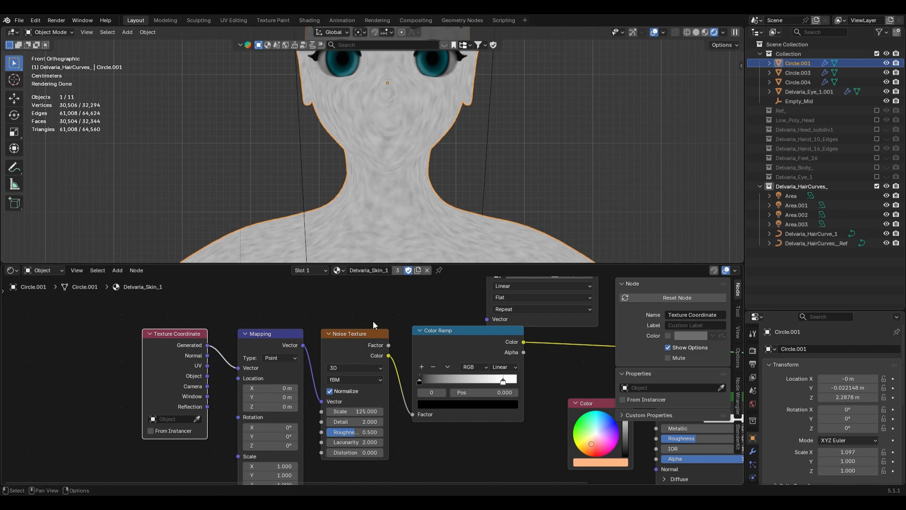
click(360, 411)
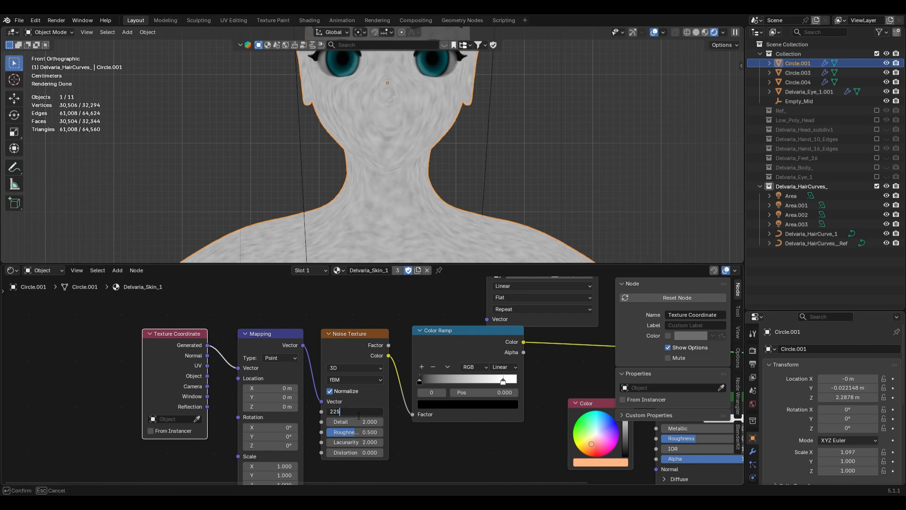
text(225)
key(Return)
Replace the greyscale Color Ramp after the Noise Texture with the skin-tone Color Ramp and move its first stop to 0.005.
middle_drag(460, 392, 420, 431)
scroll(412, 344, down, 3)
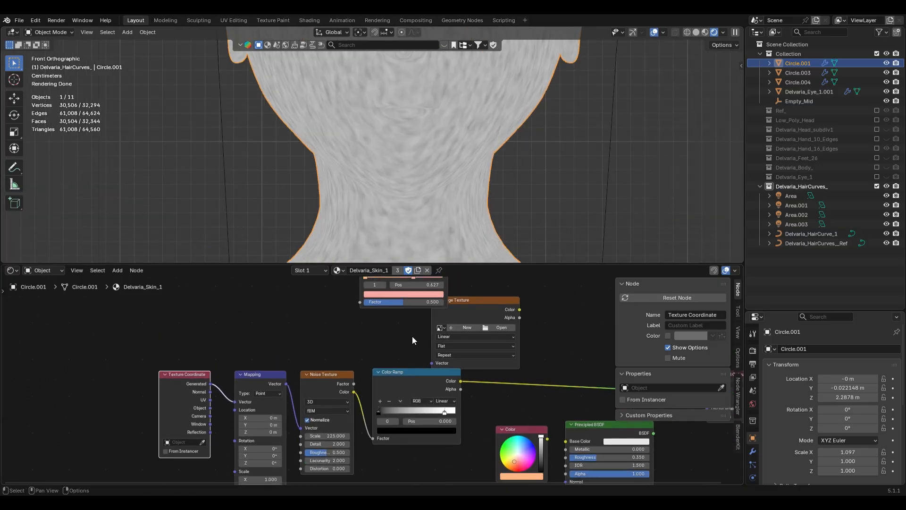
middle_drag(412, 344, 412, 385)
alt+drag(397, 288, 217, 326)
drag(523, 423, 418, 426)
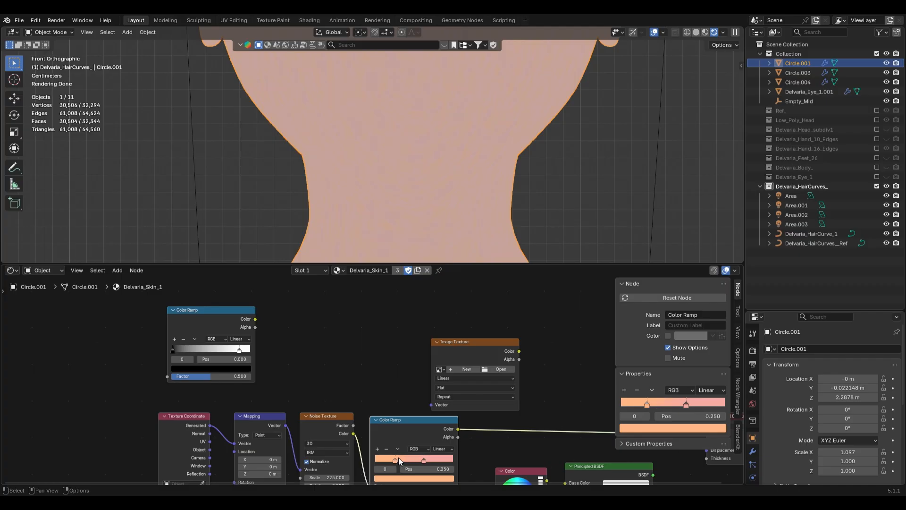
scroll(514, 208, down, 6)
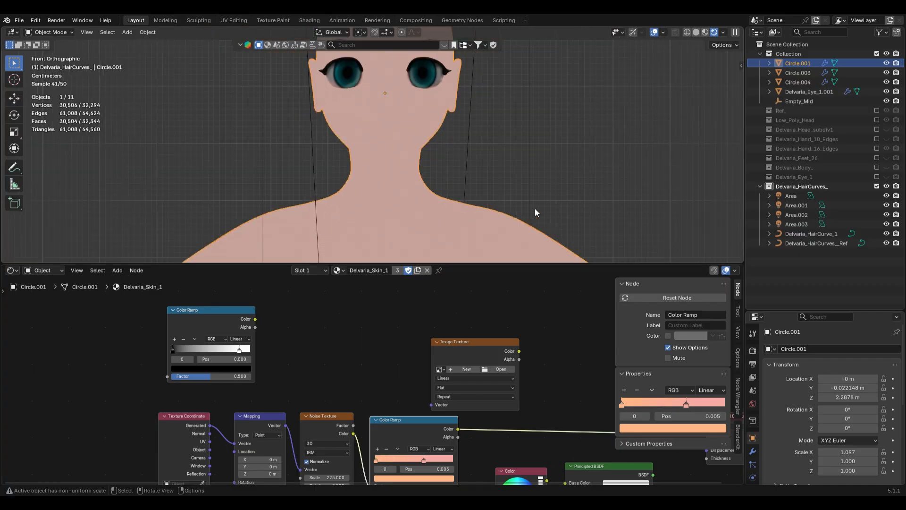
Connect the Principled BSDF to the Material Output's Surface and move the shader node up in line with the others.
key(alt+a)
middle_drag(550, 419, 271, 394)
middle_drag(306, 423, 440, 373)
drag(508, 399, 561, 359)
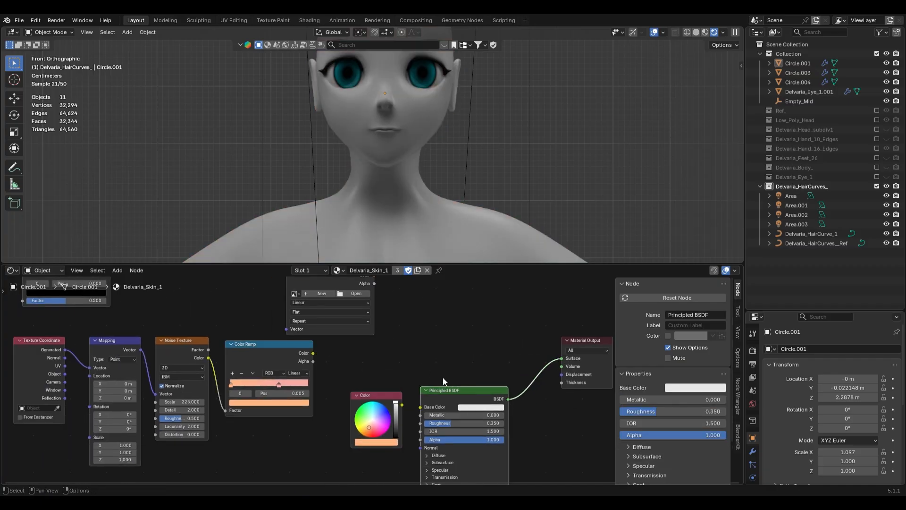
key(g)
click(448, 362)
Link the skin-tone Color Ramp's Color to the Principled BSDF's Base Color and select the body mesh.
scroll(363, 373, up, 2)
drag(297, 346, 423, 351)
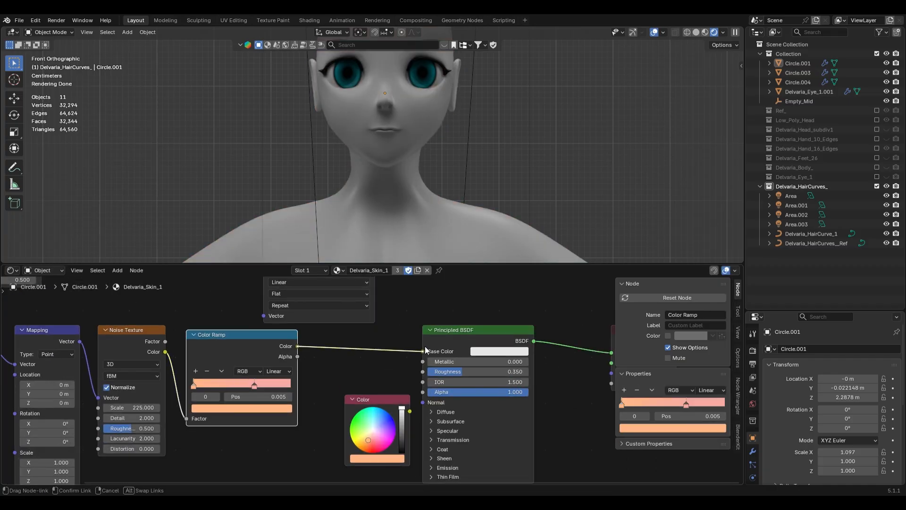
click(519, 247)
click(403, 178)
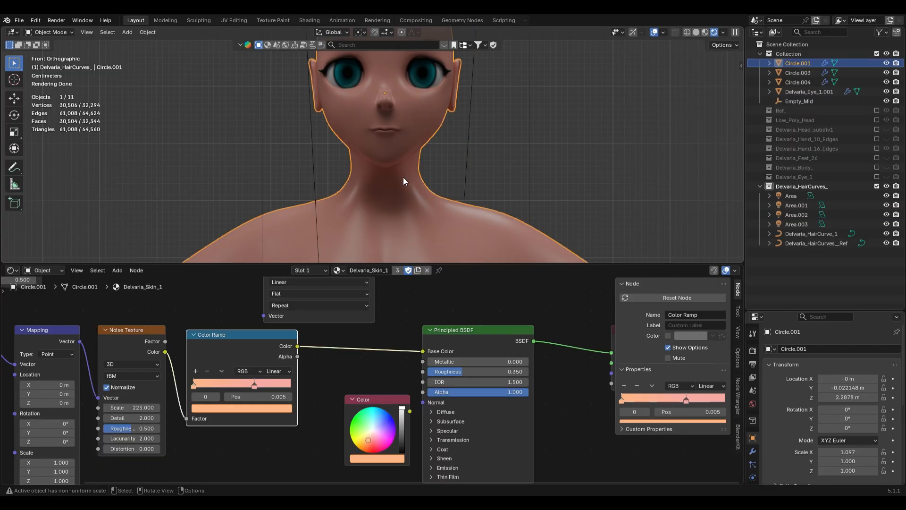
Try a Roughness of 0.375 on the Principled BSDF, and settle on 0.4.
scroll(494, 368, up, 2)
drag(471, 370, 470, 370)
click(479, 371)
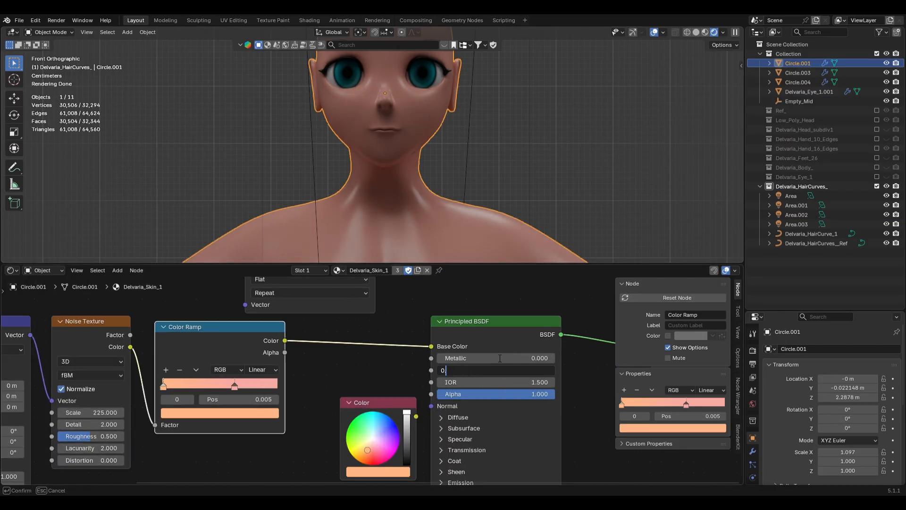
text(0.375)
key(Return)
click(484, 370)
text(0.4)
key(Return)
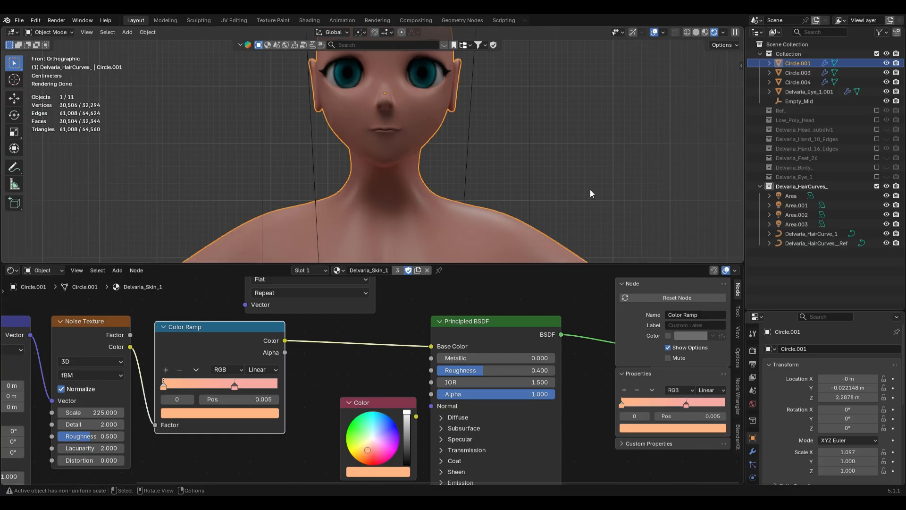
Enlarge the 3D viewport over the node editor and switch it to Solid shading.
click(590, 189)
scroll(567, 233, up, 3)
drag(559, 266, 559, 443)
middle_drag(508, 371, 443, 309)
click(444, 305)
key(z)
click(651, 285)
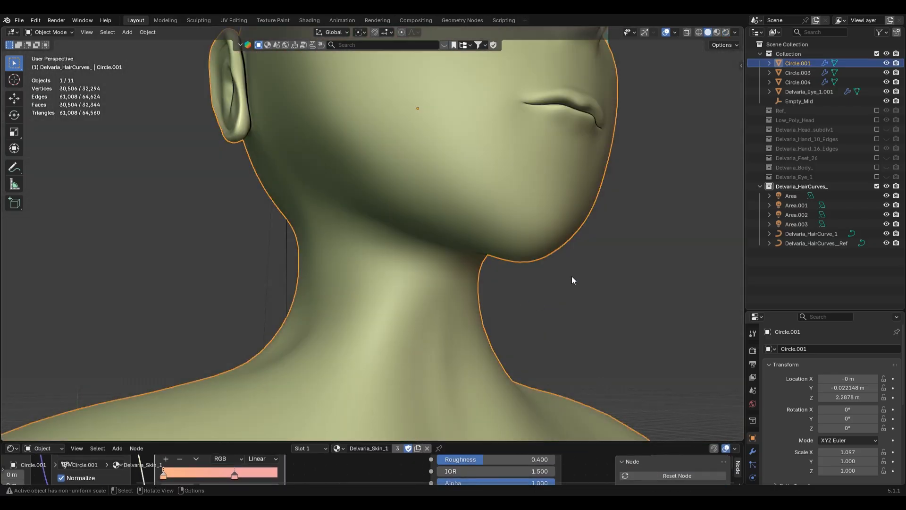
Enter Sculpt Mode on the body mesh and set the Grab brush size to 416 px in side view.
key(KP_1)
key(ctrl+Tab)
middle_drag(576, 280, 466, 302)
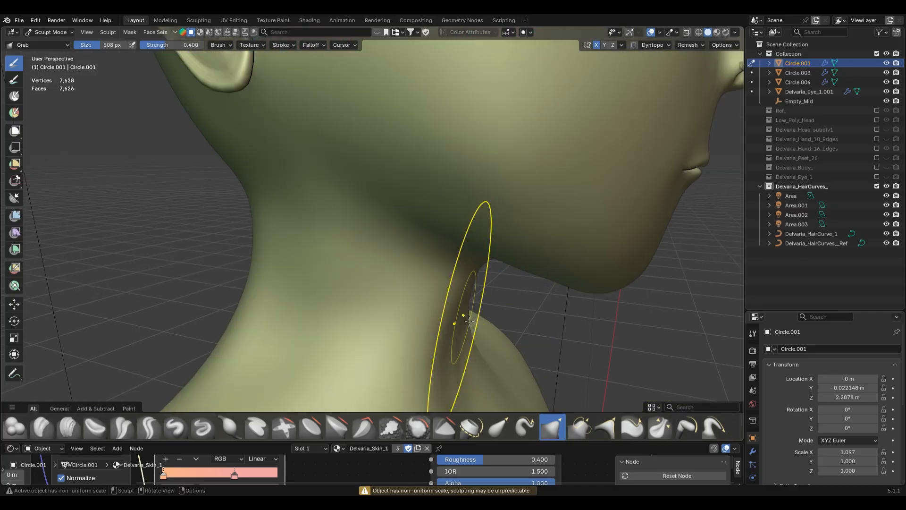
mouse_move(406, 316)
middle_down()
mouse_move(443, 309)
mouse_move(344, 289)
mouse_move(263, 290)
middle_up()
key(f)
click(394, 284)
key(f)
click(385, 288)
key(KP_3)
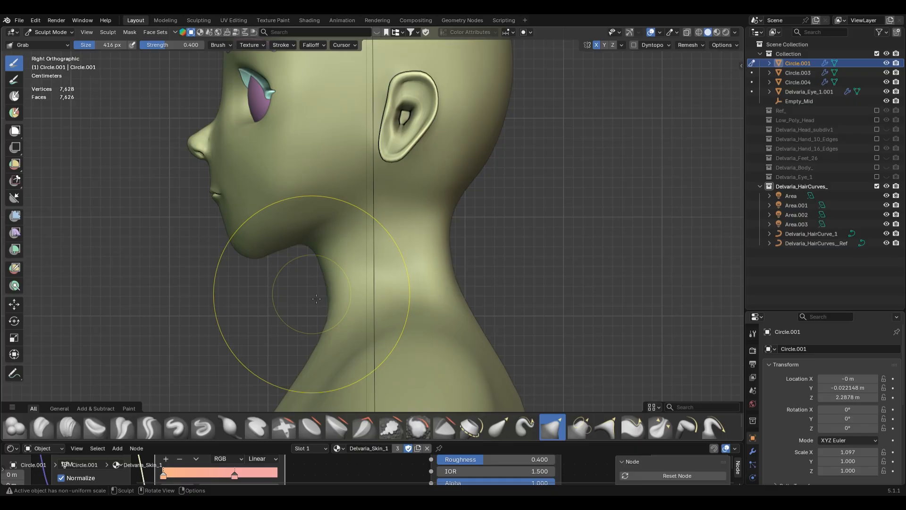
Push the throat below the jaw backward with the Grab brush and smooth the front of the neck.
drag(321, 248, 353, 260)
shift+drag(347, 264, 334, 283)
middle_drag(326, 294, 416, 281)
key(f)
click(364, 310)
mouse_move(365, 310)
middle_down()
mouse_move(404, 321)
mouse_move(426, 294)
middle_up()
key(KP_1)
Switch to the Crease Polish brush at 174 px and stroke along the side of the neck to define its muscle.
key(shift+c)
key(f)
click(363, 316)
middle_drag(410, 345, 410, 344)
middle_drag(425, 290, 359, 307)
drag(360, 240, 361, 226)
middle_drag(432, 317, 387, 323)
mouse_move(339, 280)
middle_down()
mouse_move(372, 267)
mouse_move(367, 317)
mouse_move(341, 293)
middle_up()
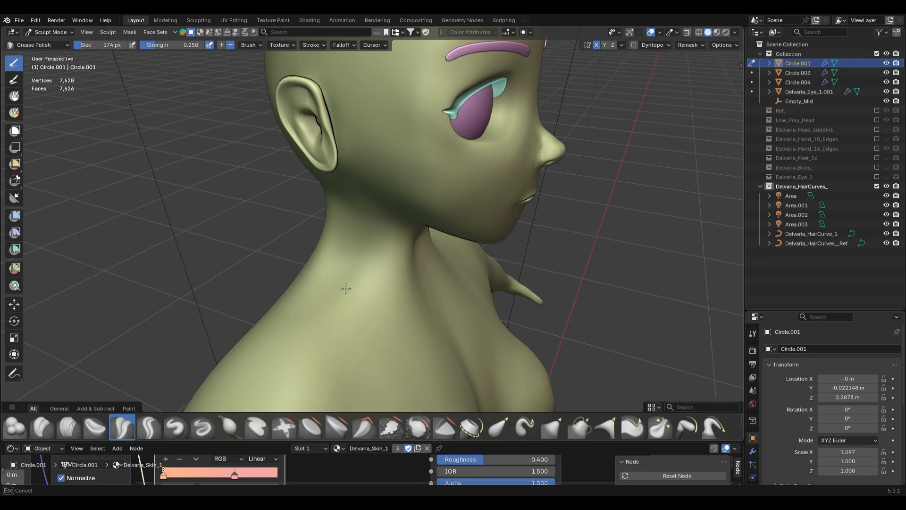
mouse_move(357, 260)
middle_down()
mouse_move(344, 310)
mouse_move(302, 295)
mouse_move(435, 307)
middle_up()
key(KP_1)
Return to the Grab brush, adjust its size and reshape the neck contour from the front.
scroll(301, 289, up, 4)
key(g)
key(f)
click(396, 287)
key(f)
click(514, 300)
drag(460, 308, 357, 332)
Resize the Grab brush to 382 px and reshape the throat and the base of the neck in side view.
key(KP_3)
mouse_move(312, 297)
shift+middle_down()
mouse_move(342, 257)
mouse_move(390, 299)
mouse_move(478, 318)
mouse_move(408, 227)
shift+middle_up()
key(f)
click(368, 260)
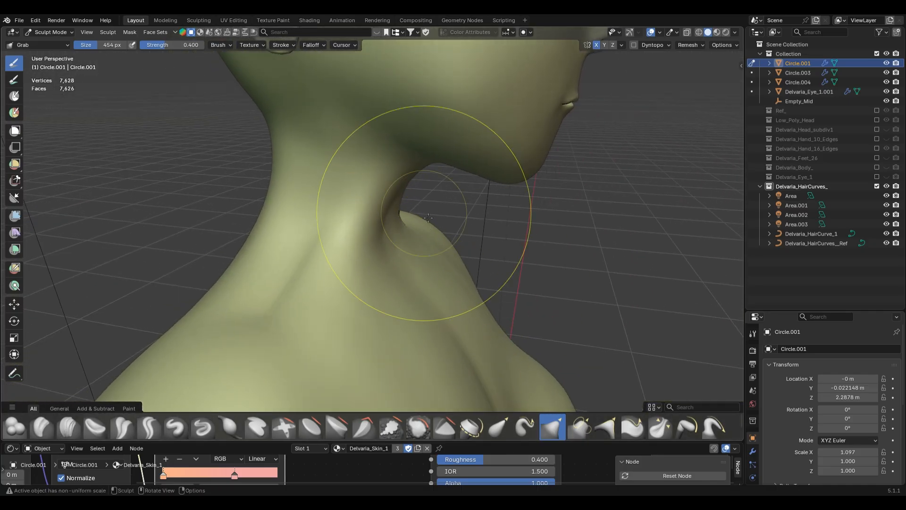
key(KP_3)
key(f)
click(336, 180)
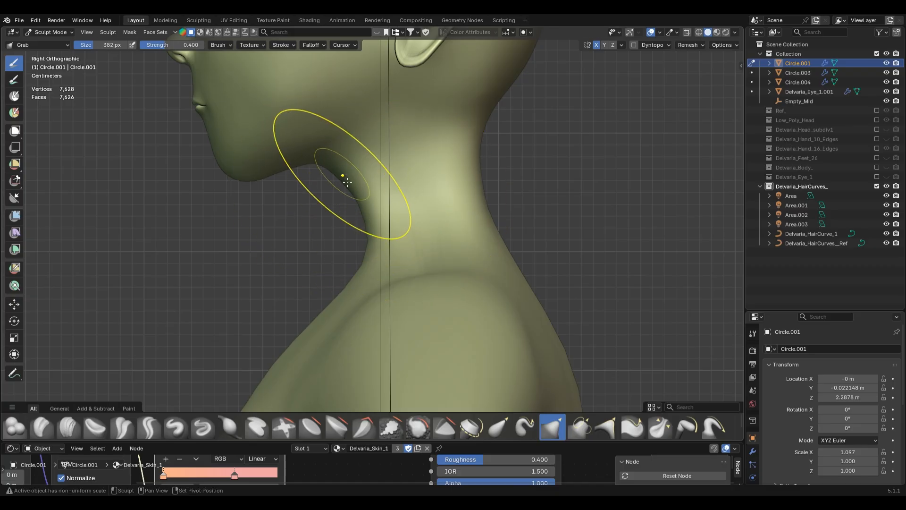
shift+middle_drag(343, 175, 350, 258)
mouse_move(348, 261)
mouse_down()
mouse_move(369, 264)
mouse_move(375, 251)
mouse_up()
drag(373, 319, 370, 322)
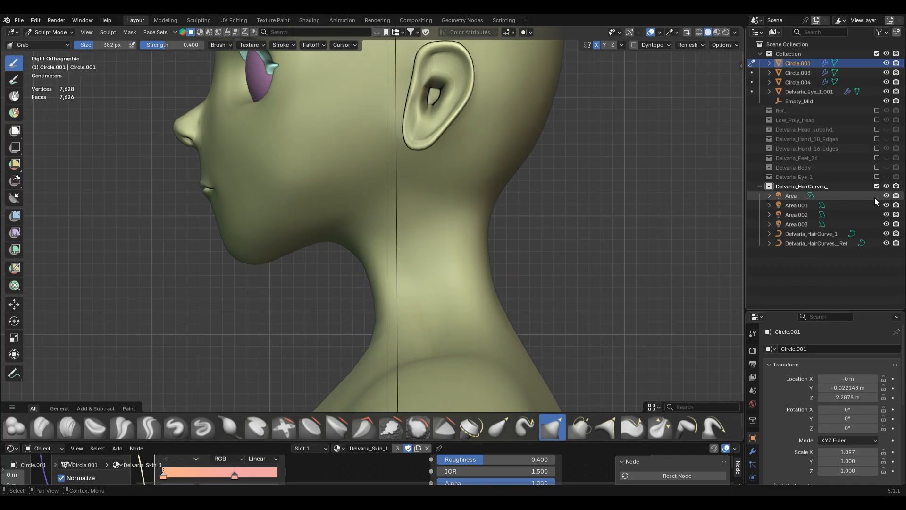
Enable the Ref_ collection and pull the front of the neck toward the side reference with a 482 px Grab brush.
click(876, 110)
key(alt+z)
key(alt+z)
shift+middle_drag(397, 274, 435, 262)
key(f)
click(418, 294)
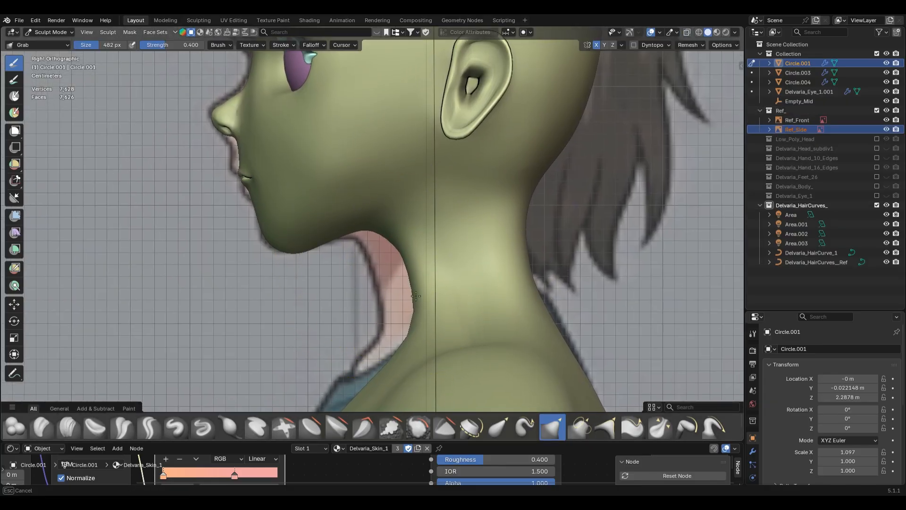
drag(392, 301, 388, 302)
Set the Grab brush to 406 px and pull the neck base and the throat under the jaw forward to the side reference.
scroll(365, 295, down, 2)
shift+middle_drag(368, 295, 416, 266)
key(f)
click(404, 296)
key(f)
click(453, 283)
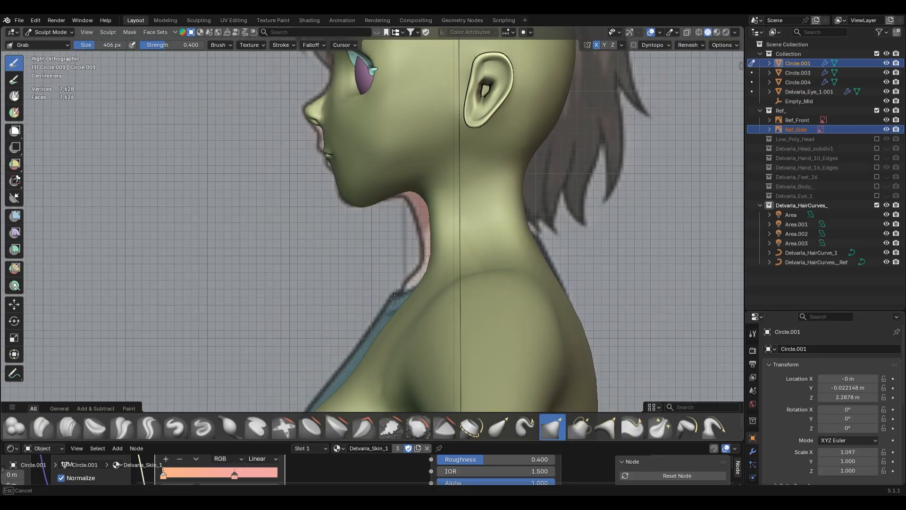
drag(400, 300, 399, 300)
drag(427, 200, 412, 202)
mouse_move(413, 202)
middle_down()
mouse_move(477, 255)
mouse_move(602, 274)
mouse_move(470, 264)
middle_up()
Reshape the shoulder slope and the side of the neck in front view with the Grab brush.
key(KP_1)
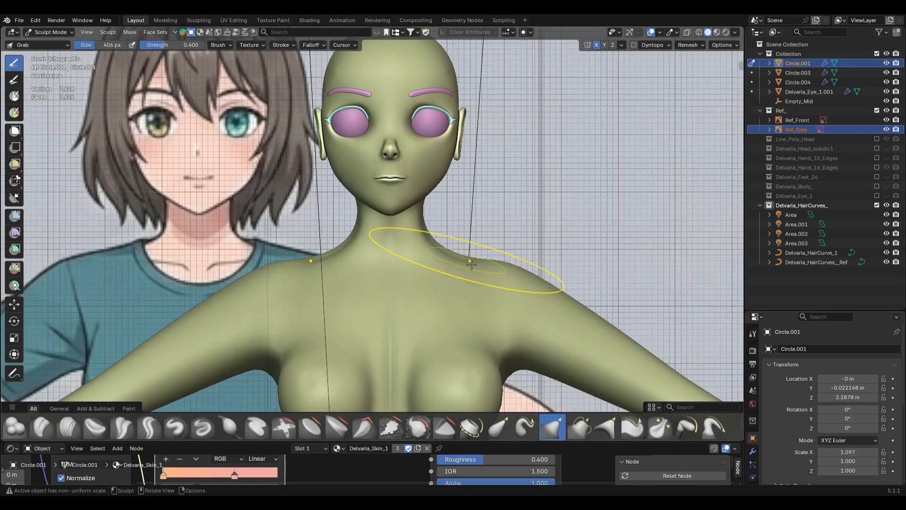
scroll(471, 265, up, 5)
key(f)
click(330, 270)
drag(304, 274, 255, 279)
drag(331, 220, 355, 244)
key(f)
click(319, 234)
key(f)
click(381, 247)
Check the neck's topology in wireframe from below, select the Clay Strips brush and return to solid shading.
scroll(387, 244, down, 3)
middle_drag(388, 243, 399, 216)
key(f)
click(381, 238)
scroll(415, 267, up, 2)
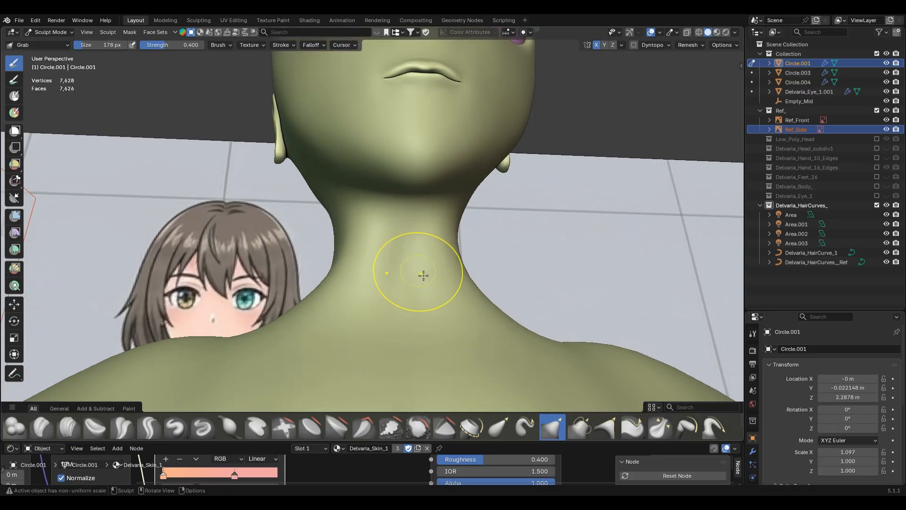
key(z)
scroll(405, 252, up, 1)
key(c)
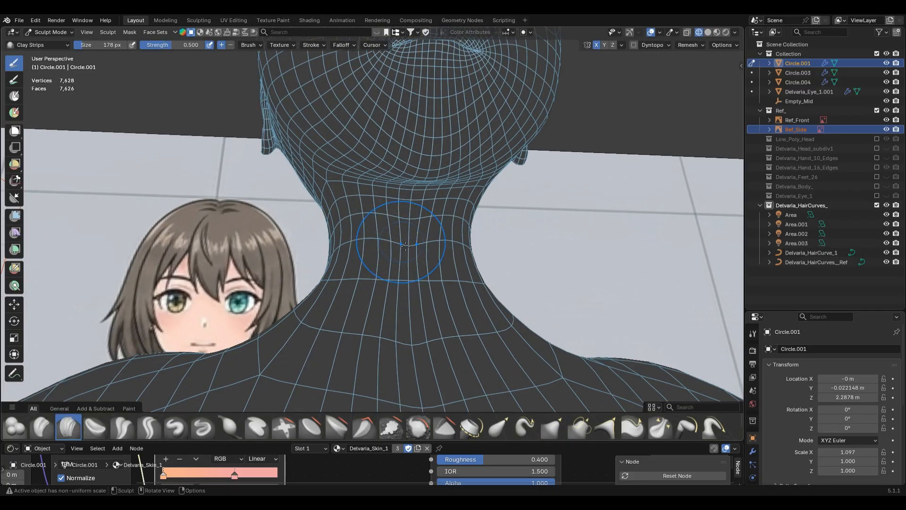
key(shift+z)
Stroke the front of the throat with a 120 px Clay Strips brush and set its strength to 0.2.
mouse_move(392, 234)
mouse_down()
mouse_move(394, 260)
mouse_move(397, 245)
mouse_move(381, 229)
mouse_up()
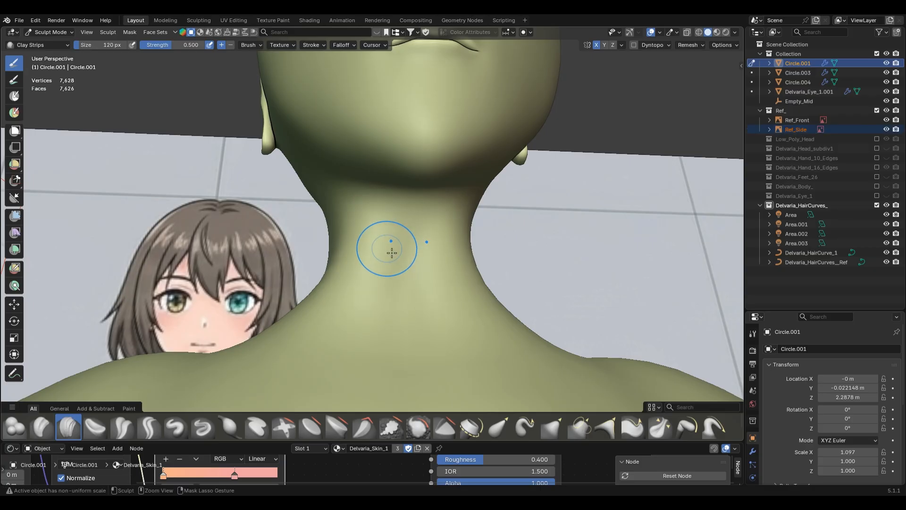
key(shift+f)
click(386, 248)
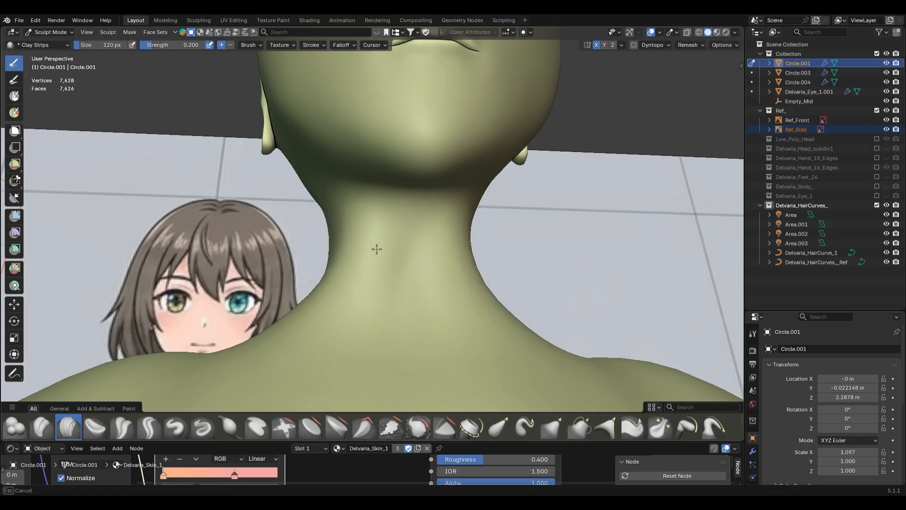
mouse_move(362, 263)
middle_down()
mouse_move(307, 222)
mouse_move(324, 240)
middle_up()
Adjust the side of the throat with a 328 px Grab brush and check the neck in front view.
key(g)
drag(323, 240, 347, 252)
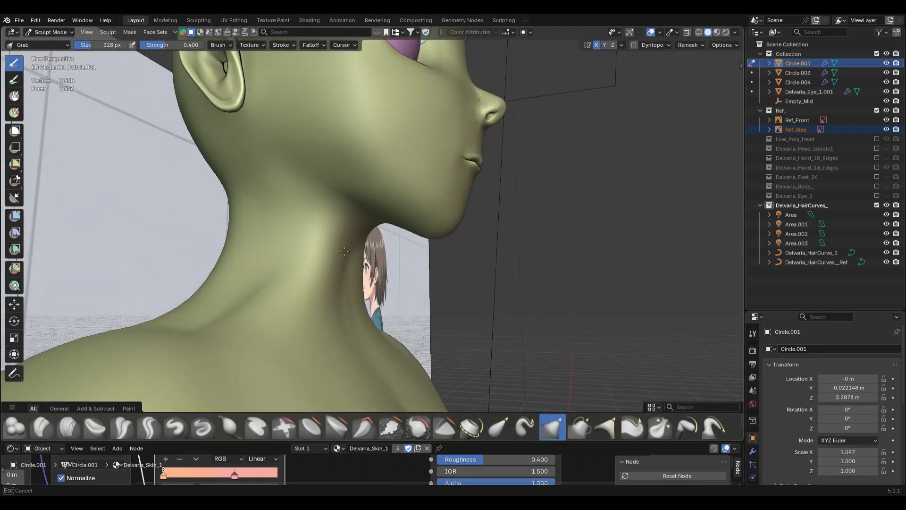
middle_drag(329, 250, 334, 253)
key(KP_1)
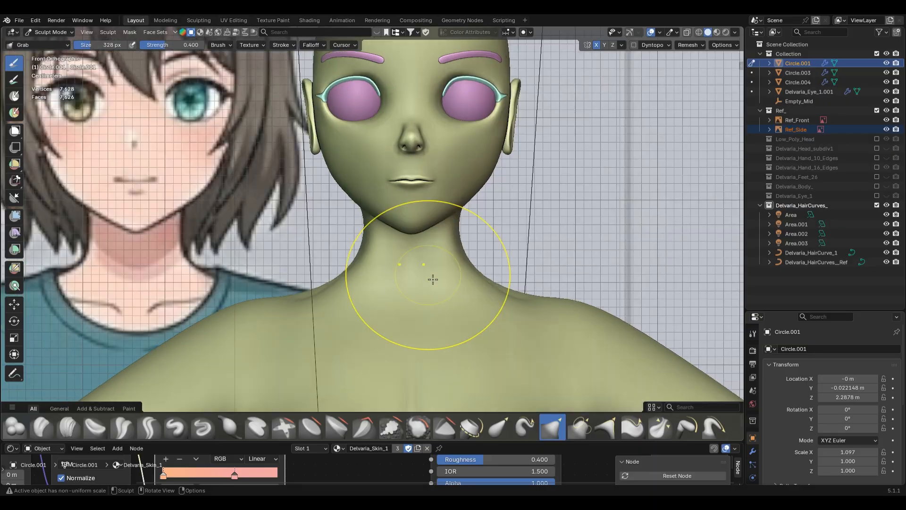
scroll(433, 279, down, 6)
scroll(435, 289, up, 5)
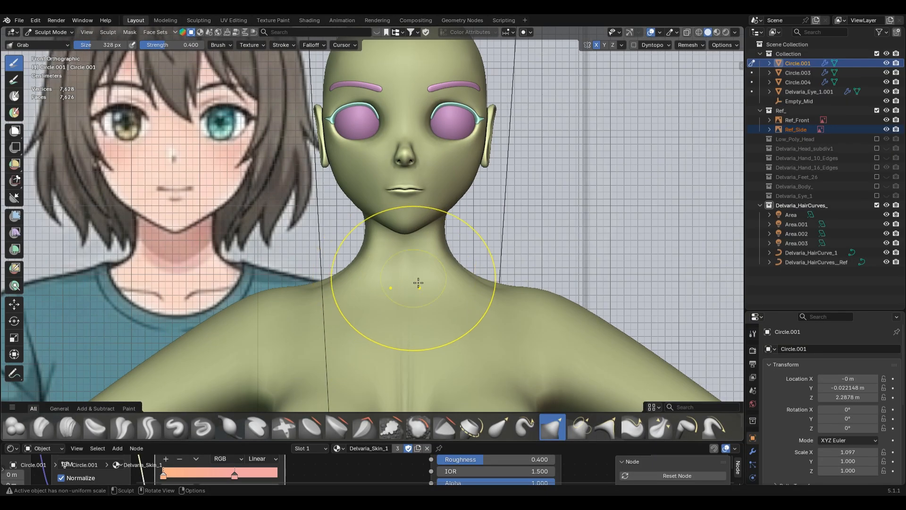
Switch to Object Mode and move the Ref_Front image 0.33171 m along X onto the character.
scroll(436, 280, down, 2)
key(ctrl+Tab)
click(434, 275)
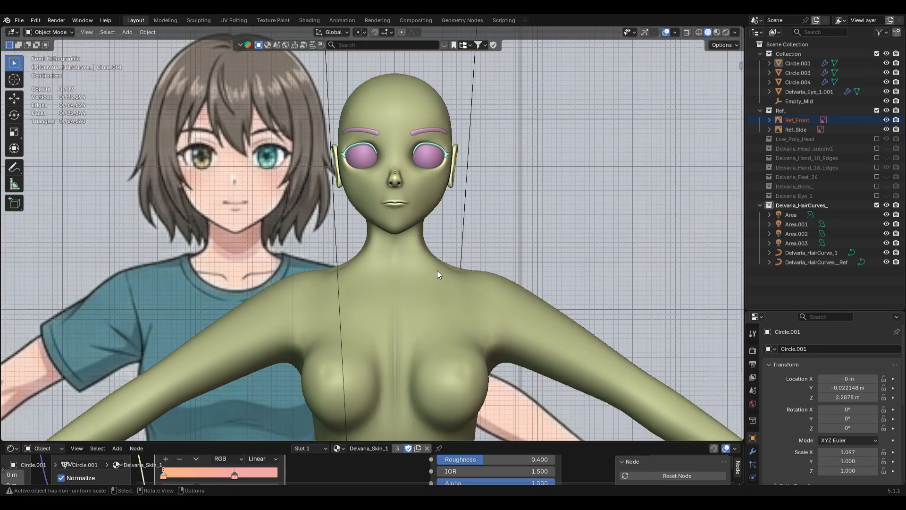
key(g)
key(x)
click(594, 285)
Turn on X-ray and nudge the Ref_Front image along X to centre it on the character's head.
key(alt+z)
scroll(595, 290, up, 3)
key(g)
key(x)
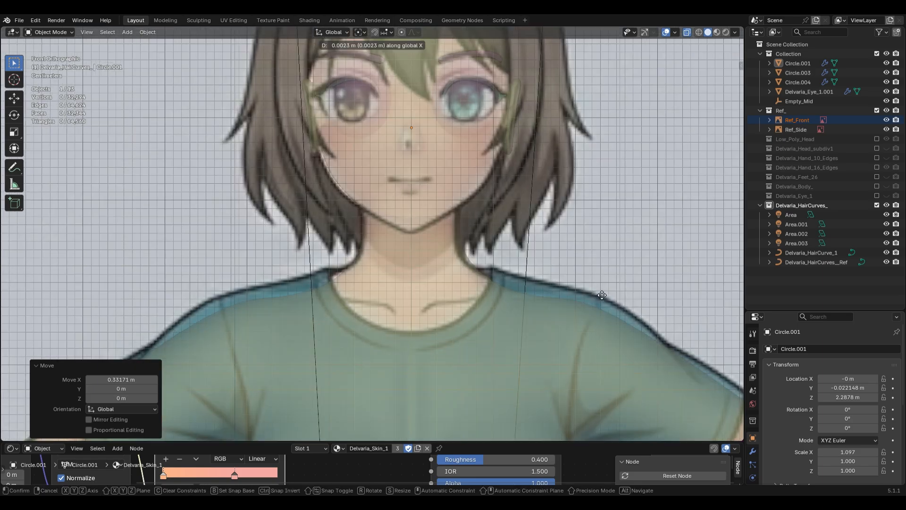
click(597, 293)
Put the body mesh back in Sculpt Mode and pull the shoulder slope beside the neck outward with a 390 px Grab brush.
click(435, 329)
key(ctrl+Tab)
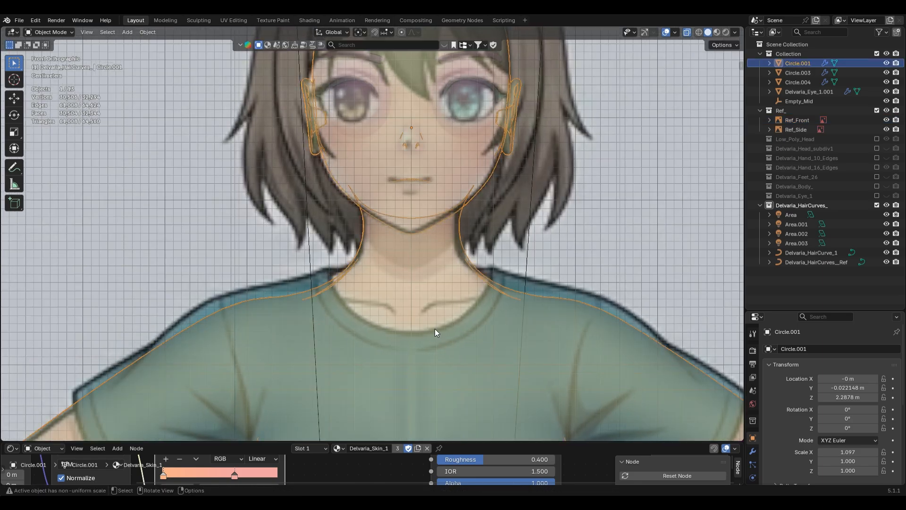
key(s)
scroll(440, 333, up, 1)
key(f)
click(512, 271)
mouse_move(502, 274)
mouse_down()
mouse_move(497, 283)
mouse_move(547, 300)
mouse_move(543, 283)
mouse_up()
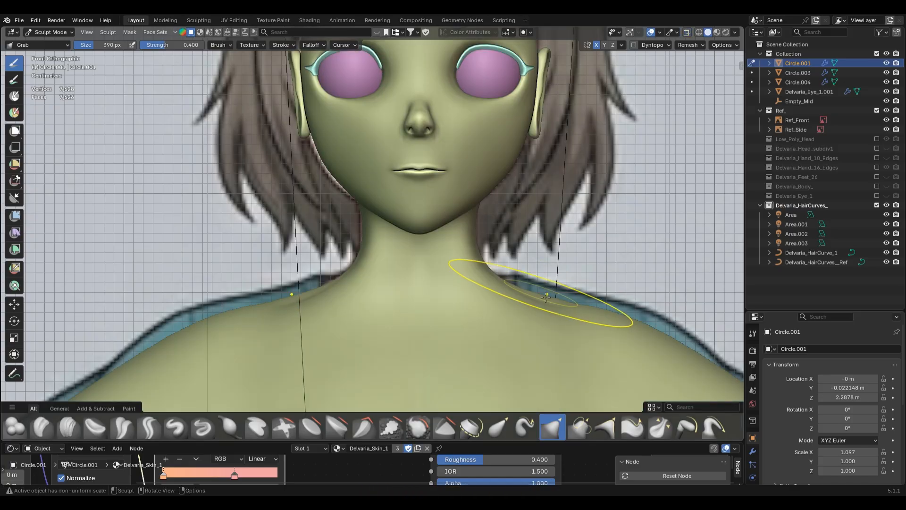
Shape the base of the neck beside the shoulder with a 184 px Inflate/Deflate brush and a 286 px Pinch/Magnify brush.
scroll(472, 293, down, 4)
scroll(404, 303, up, 3)
key(f)
click(353, 288)
mouse_move(353, 288)
middle_down()
mouse_move(384, 308)
mouse_move(372, 284)
mouse_move(314, 273)
mouse_move(322, 288)
mouse_move(323, 279)
middle_up()
key(i)
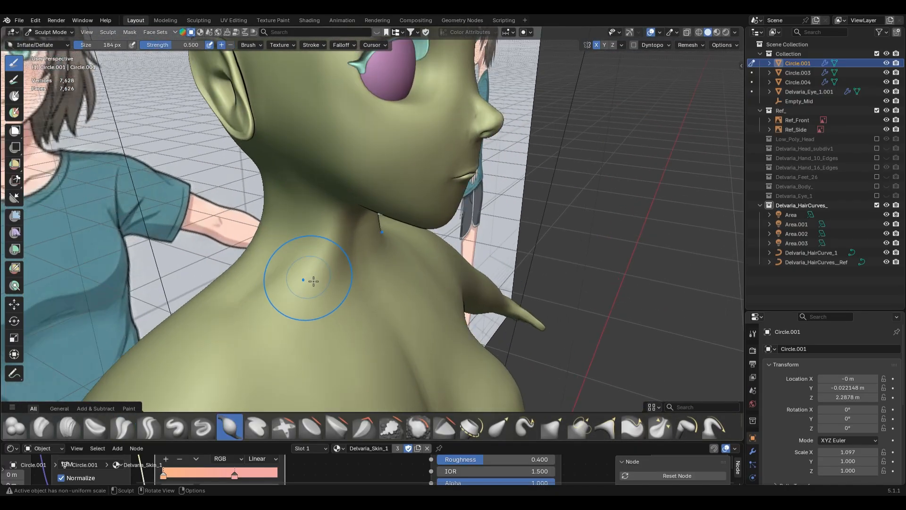
key(p)
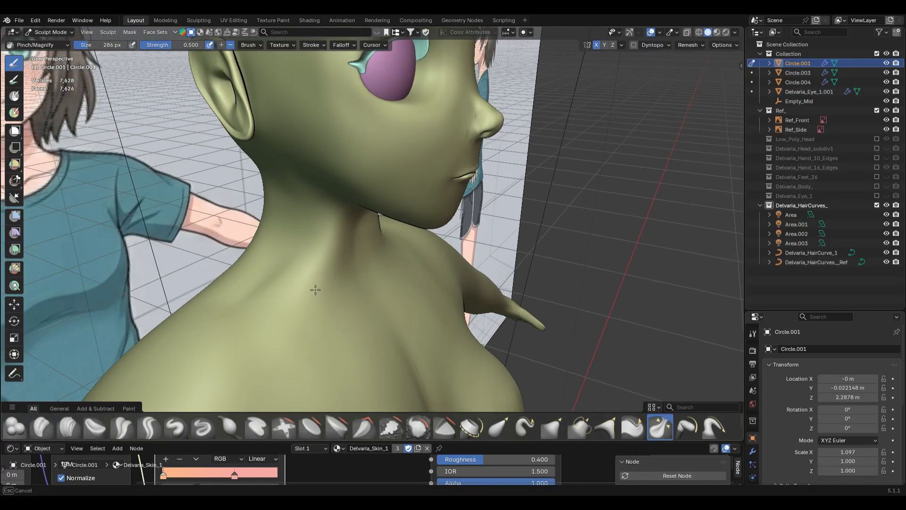
Adjust the side of the neck with a 366 px Grab brush and soften the shoulder area with the Smooth brush.
middle_drag(328, 238, 333, 239)
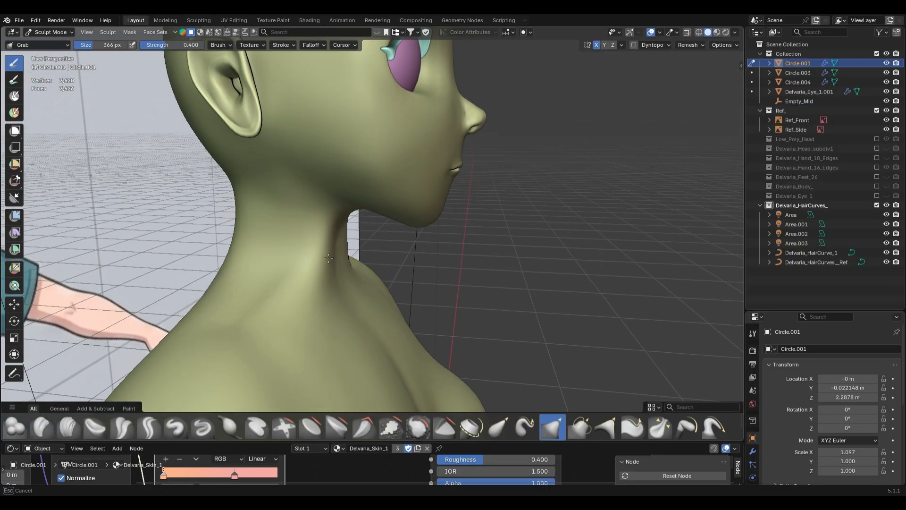
key(s)
key(KP_1)
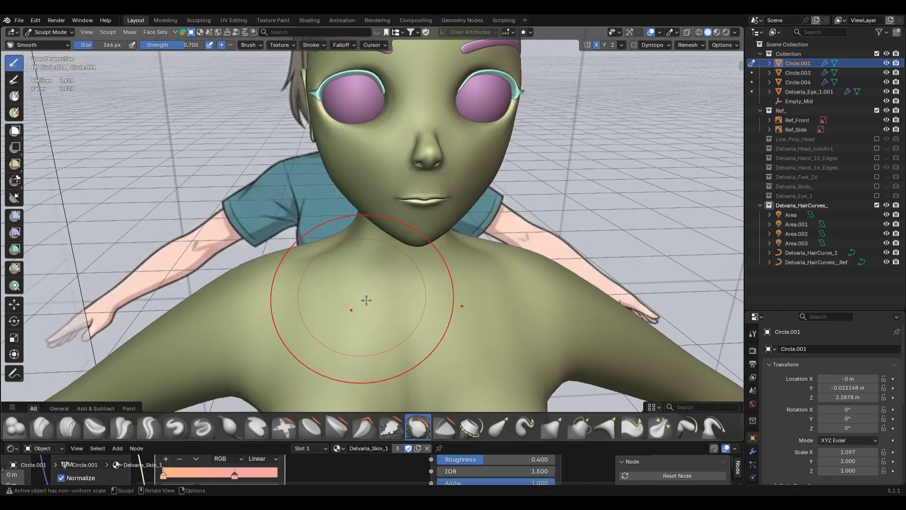
Inspect the neck and shoulders in Object Mode and put the body mesh back in Sculpt Mode.
key(ctrl+Tab)
key(4)
scroll(361, 295, down, 3)
click(523, 276)
mouse_move(539, 278)
middle_down()
mouse_move(505, 338)
mouse_move(428, 304)
mouse_move(463, 333)
mouse_move(500, 314)
mouse_move(438, 275)
mouse_move(436, 304)
mouse_move(448, 318)
middle_up()
click(438, 275)
key(ctrl+Tab)
key(2)
Adjust the slope from the back of the neck to the shoulder with a 310 px Grab brush.
key(ctrl+KP_1)
key(g)
key(f)
click(448, 318)
key(f)
click(437, 330)
drag(447, 330, 447, 332)
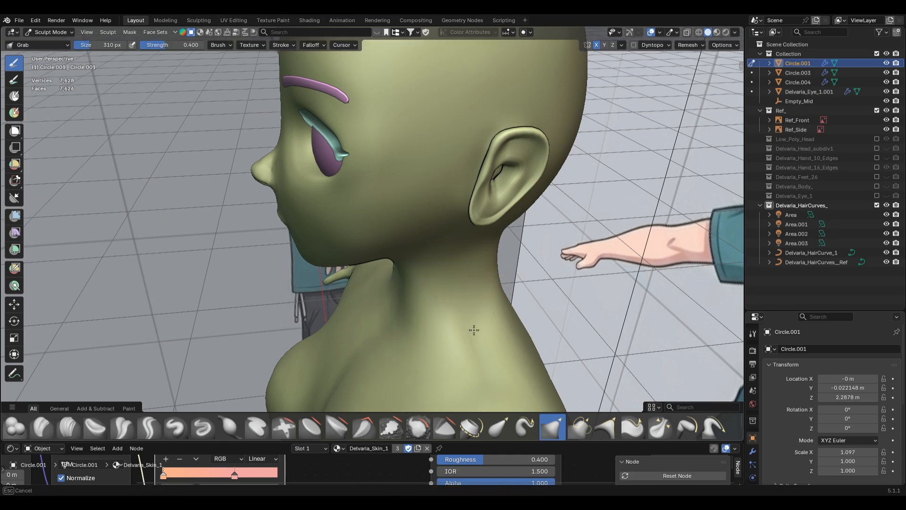
Switch the body to Object Mode, compare its shoulders with the Ref_Front image and reselect the body mesh.
key(KP_1)
key(ctrl+Tab)
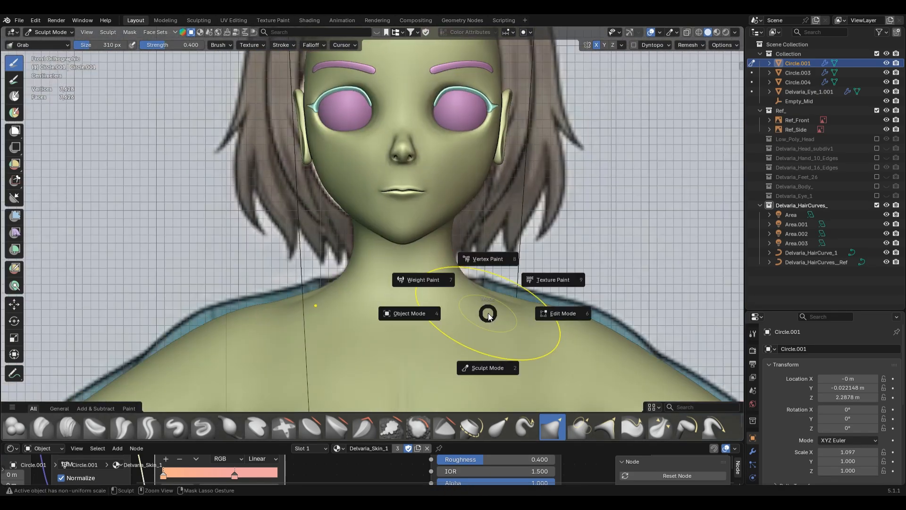
key(o)
click(567, 281)
scroll(571, 290, down, 5)
middle_drag(571, 290, 409, 297)
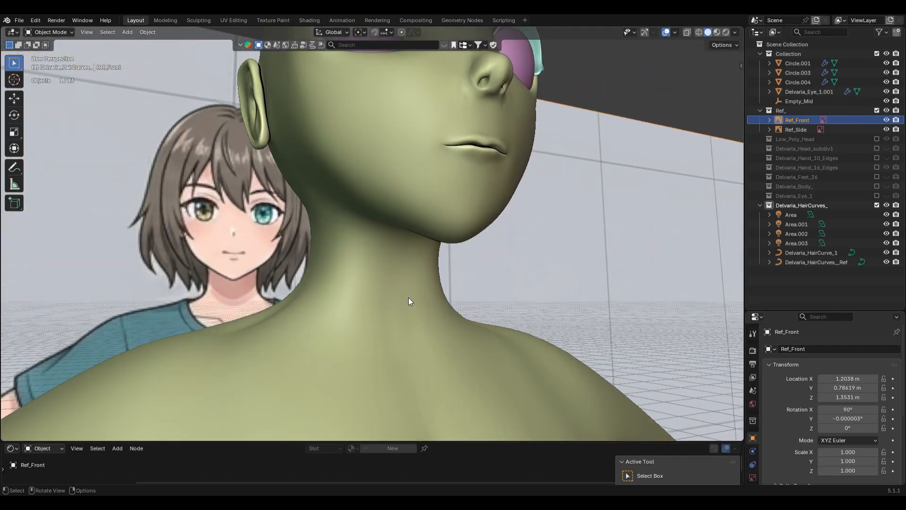
click(408, 297)
In Edit Mode, select a short run of edges on the lower front of the neck, move it along Y and return to Object Mode.
key(Tab)
key(alt+z)
ctrl+shift+click(405, 319)
key(ctrl+z)
ctrl+shift+click(401, 321)
key(alt+z)
middle_drag(401, 320, 500, 322)
key(g)
key(y)
click(498, 322)
key(ctrl+z)
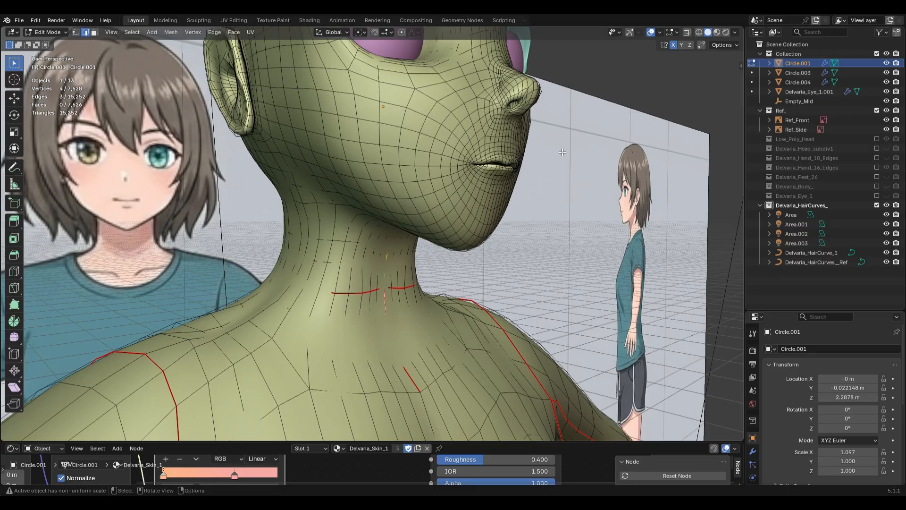
key(g)
key(y)
scroll(560, 151, up, 3)
click(558, 152)
key(Tab)
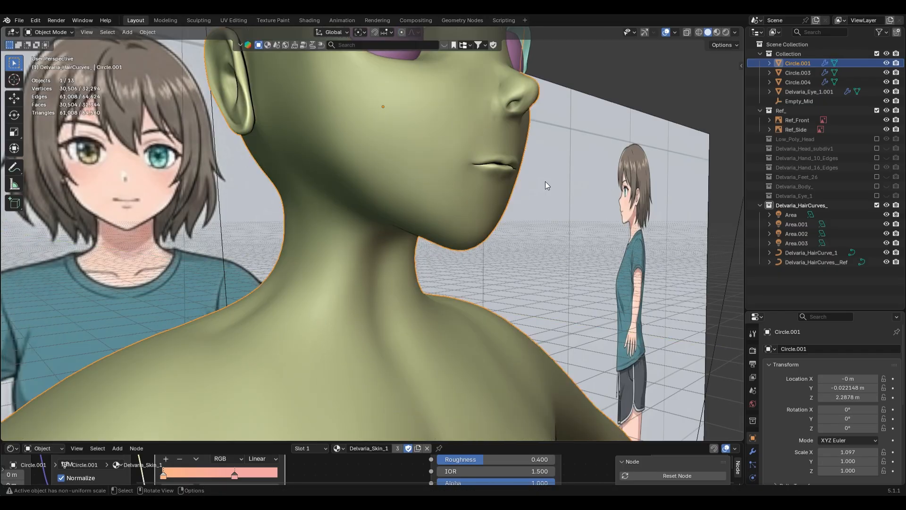
Compare the whole body's outline with the front reference image and the surrounding scene.
middle_drag(589, 255, 548, 263)
scroll(542, 262, down, 2)
key(KP_1)
scroll(545, 262, down, 5)
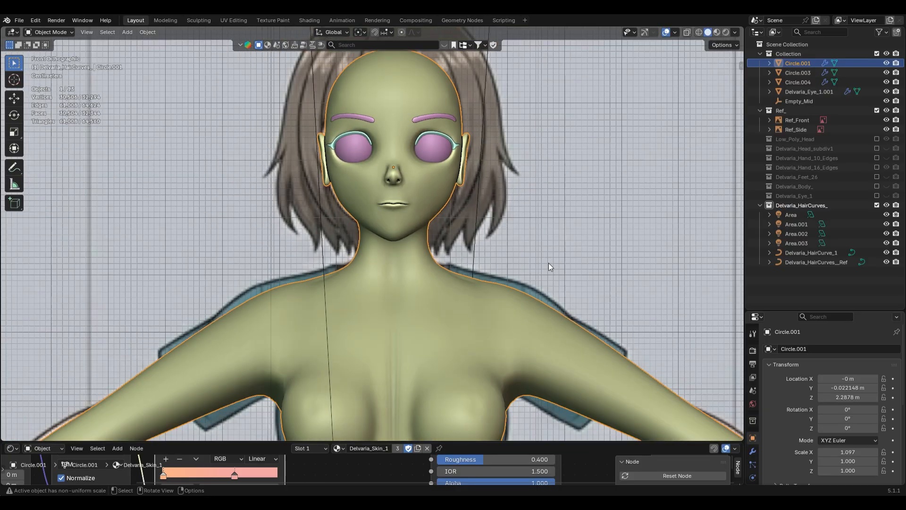
scroll(566, 256, down, 3)
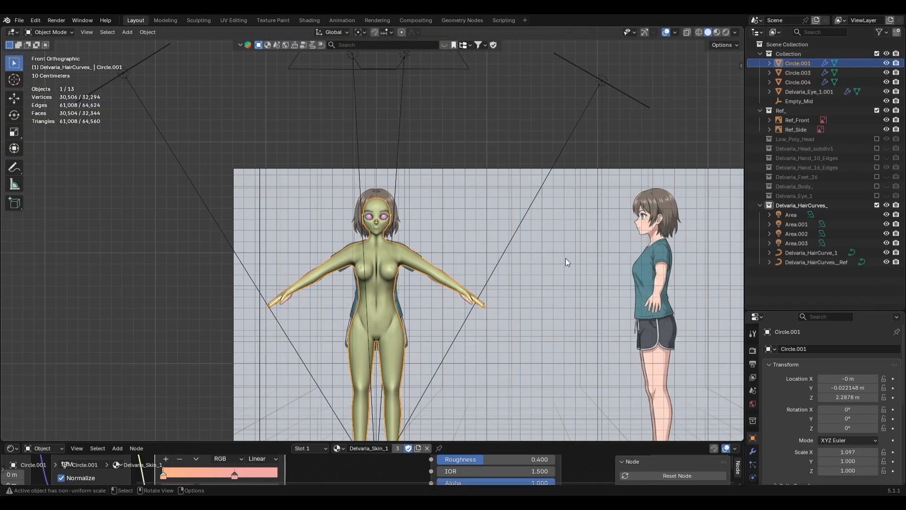
middle_drag(567, 256, 505, 136)
Select Delvaria_HairCurve_1 at the character's feet and examine its control points in Edit Mode.
click(507, 138)
click(452, 296)
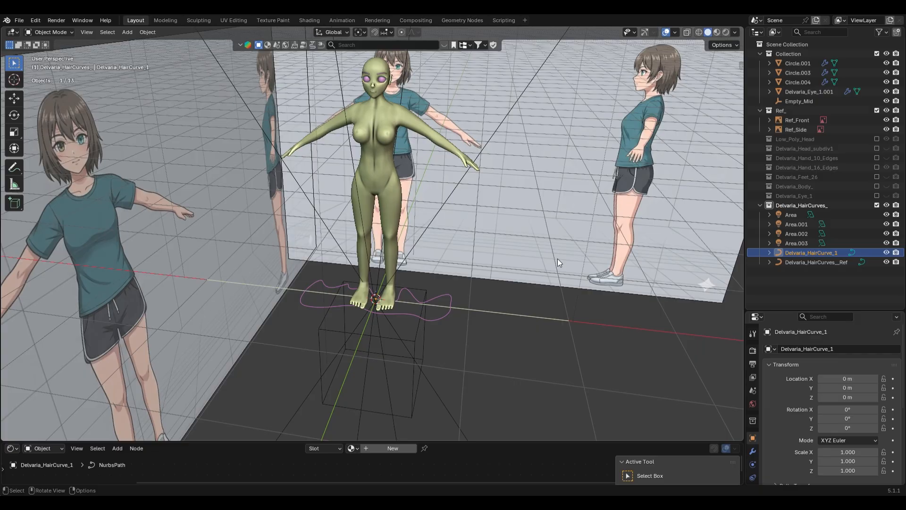
middle_drag(556, 259, 476, 298)
scroll(477, 299, up, 3)
click(500, 312)
click(562, 363)
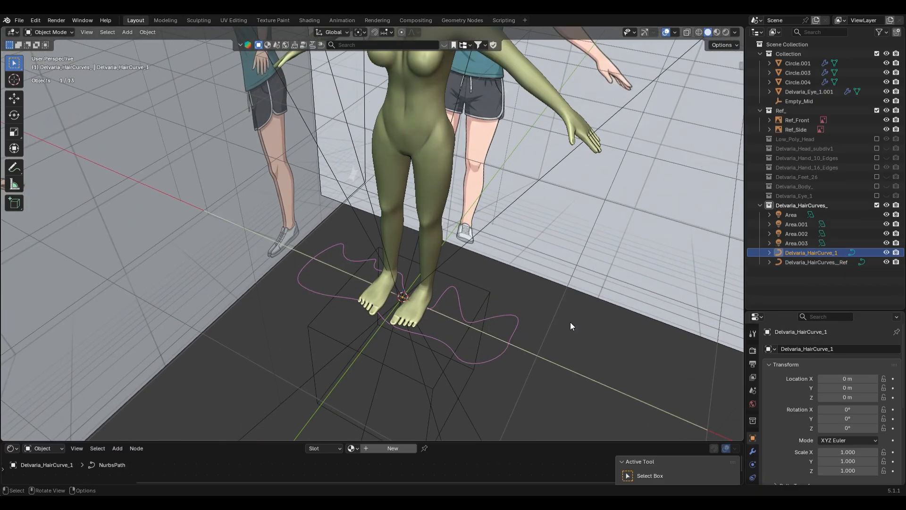
key(Tab)
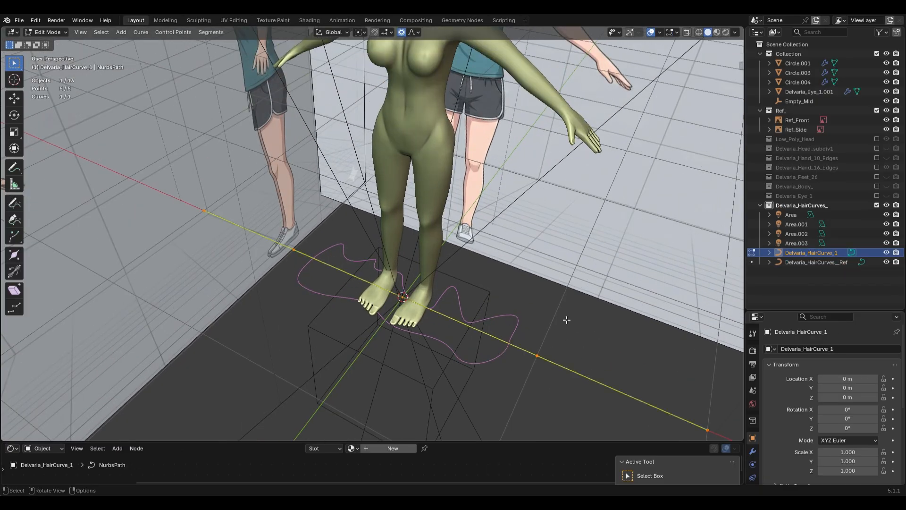
scroll(566, 319, down, 5)
key(KP_1)
key(Tab)
Try moving and rotating Delvaria_HairCurve_1, clear its location and rotation, and deselect it.
key(g)
click(562, 195)
key(r)
click(524, 157)
shift+middle_drag(523, 162, 493, 294)
scroll(471, 181, down, 2)
key(alt+g)
key(alt+r)
scroll(493, 294, up, 3)
click(509, 322)
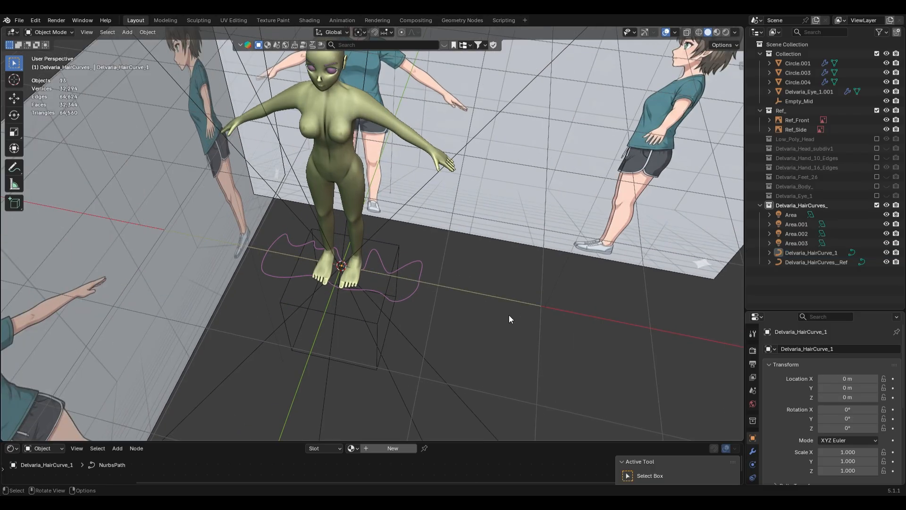
click(478, 291)
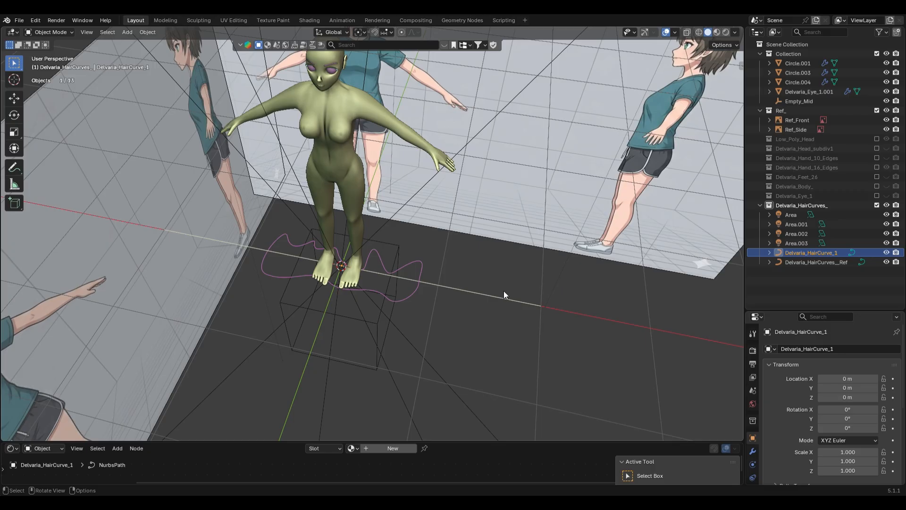
click(632, 313)
Add a mesh plane at the origin and rotate it 90° about X so it stands upright.
key(KP_1)
key(shift+a)
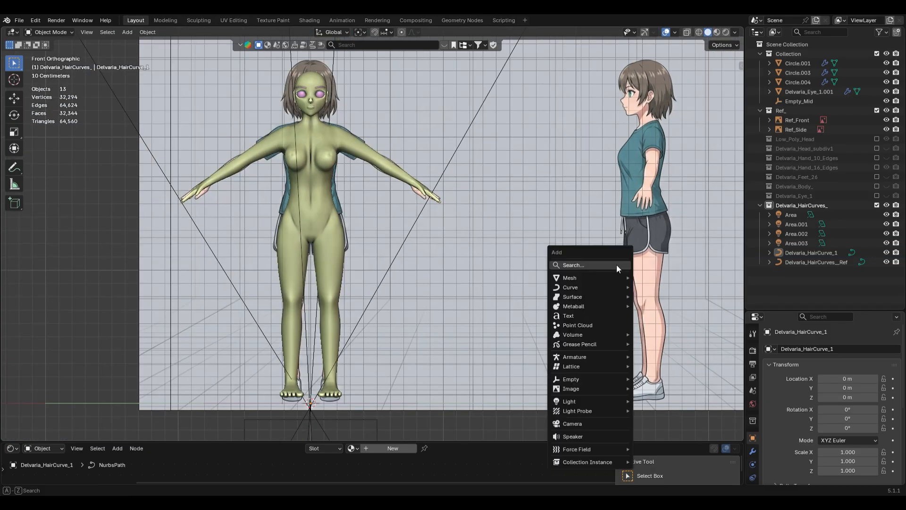
mouse_move(612, 280)
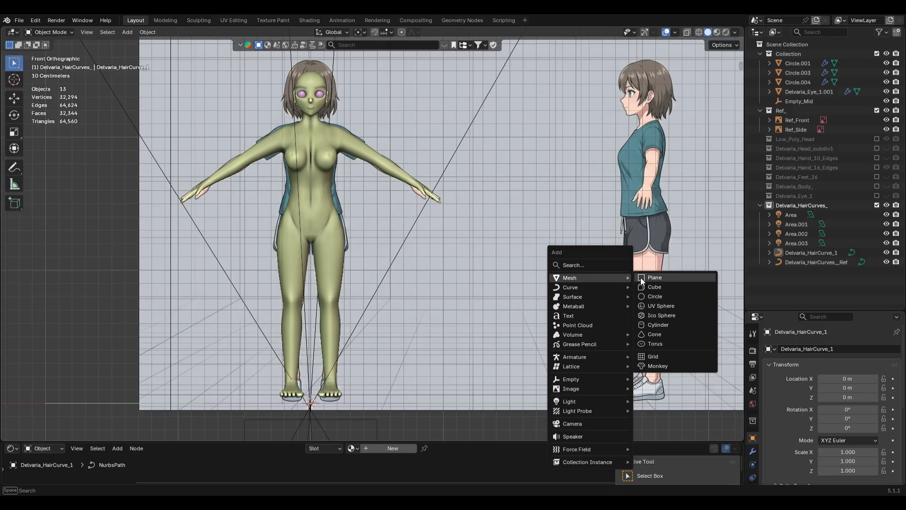
click(672, 277)
text(rx90)
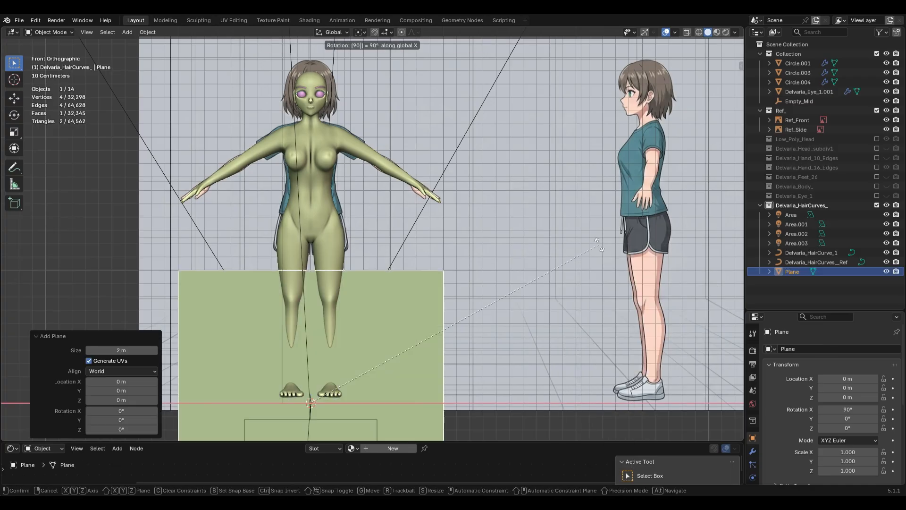
key(Return)
Move the plane 2 m up along Z and 1.738 m along X, beside the character.
scroll(599, 244, down, 2)
text(gz2)
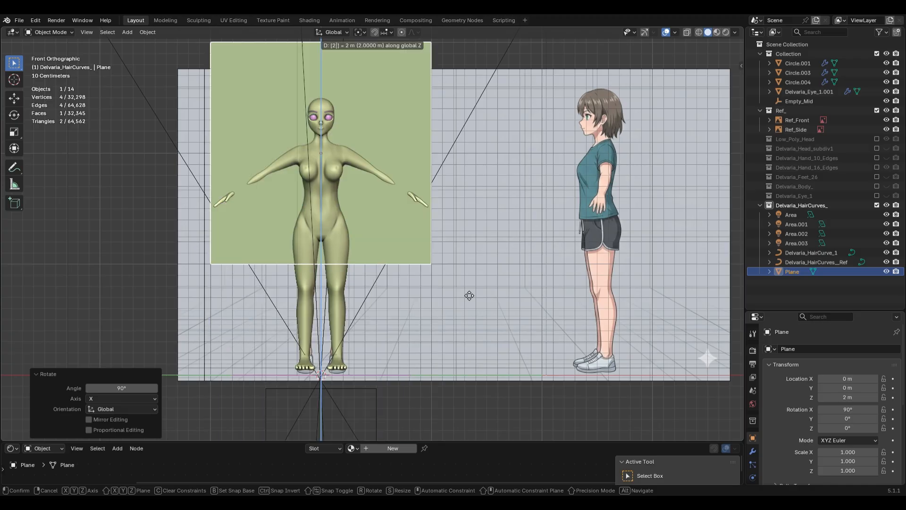
key(Return)
key(g)
key(x)
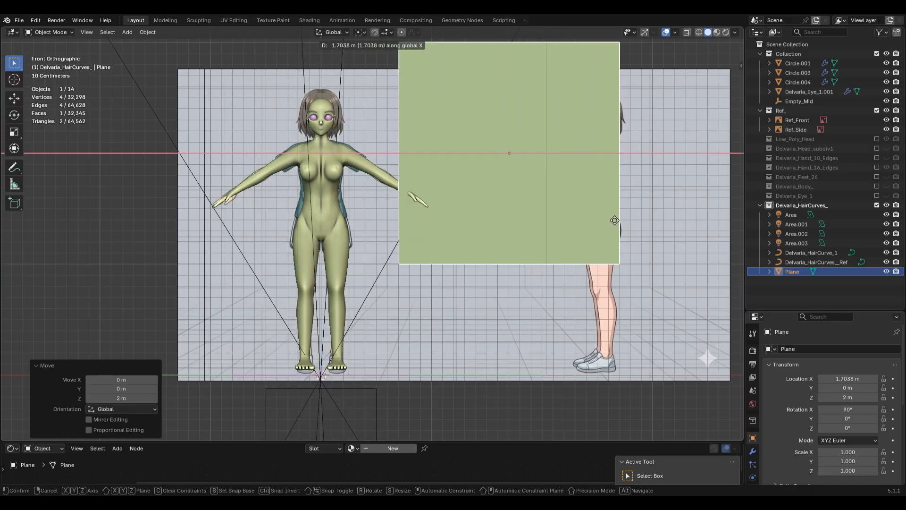
click(617, 220)
Rename the plane Hair_Material_1.
shift+middle_drag(538, 164, 527, 226)
key(n)
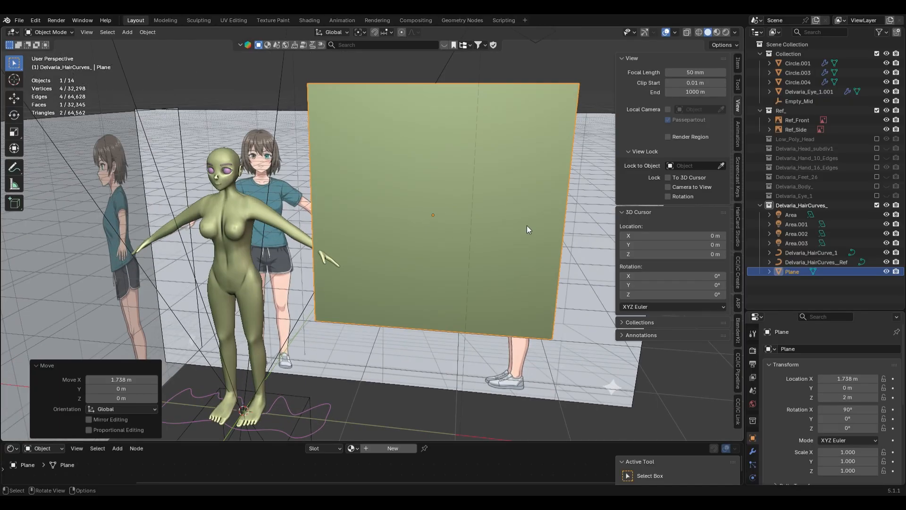
key(KP_1)
key(F2)
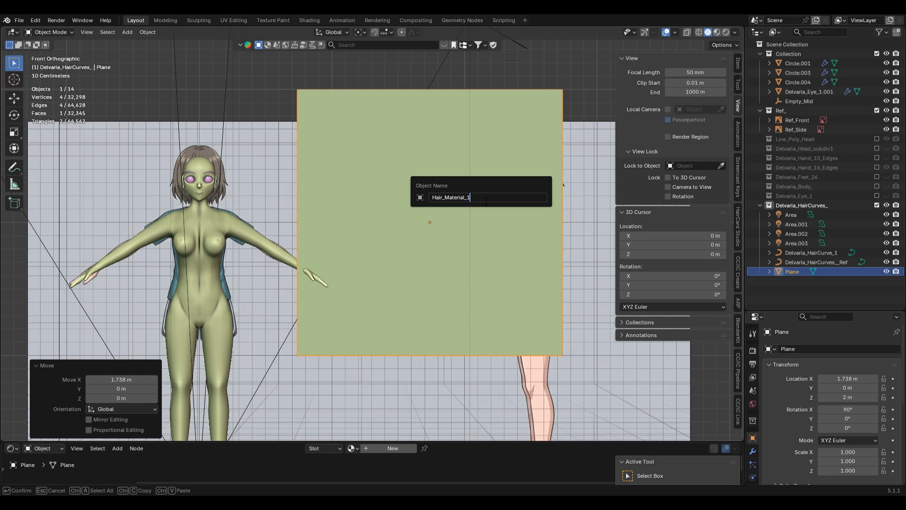
key(Return)
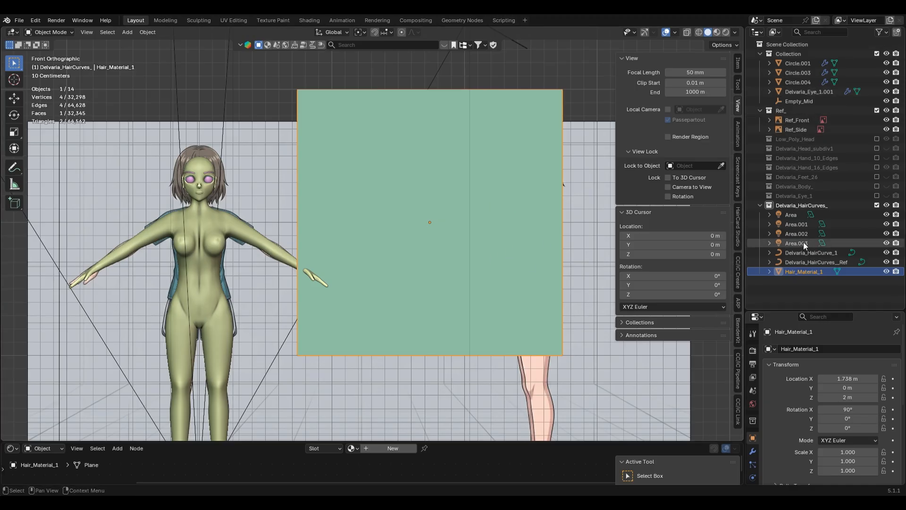
Enlarge the shader editor and give the plane a new material named Hair_Material_1.
scroll(536, 239, down, 3)
scroll(457, 185, up, 1)
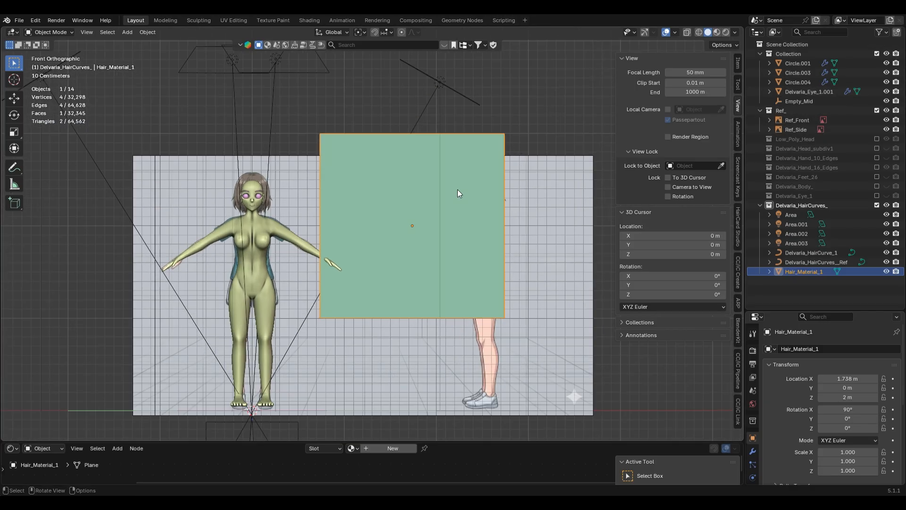
drag(476, 441, 476, 353)
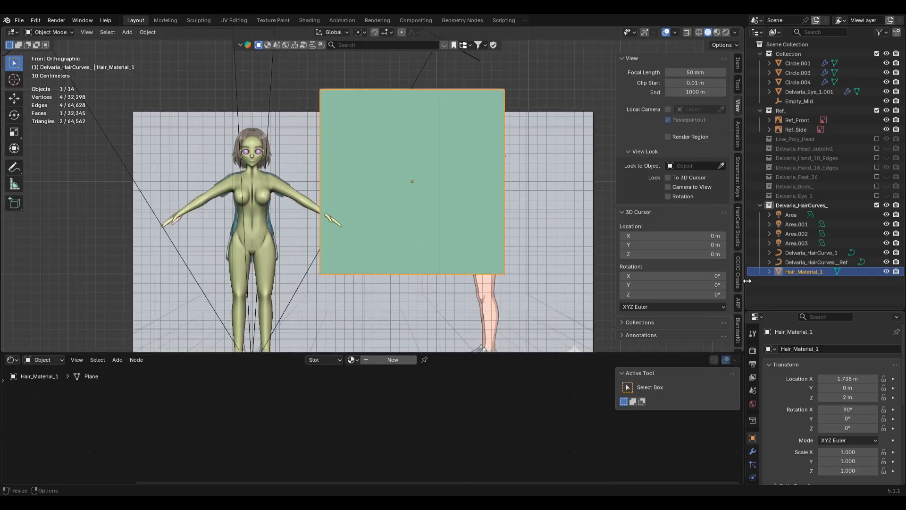
key(F2)
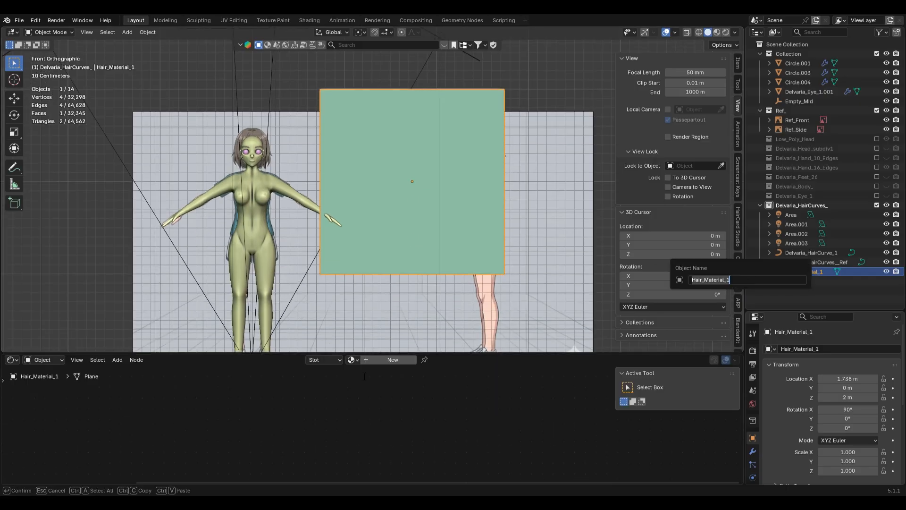
click(396, 360)
click(385, 359)
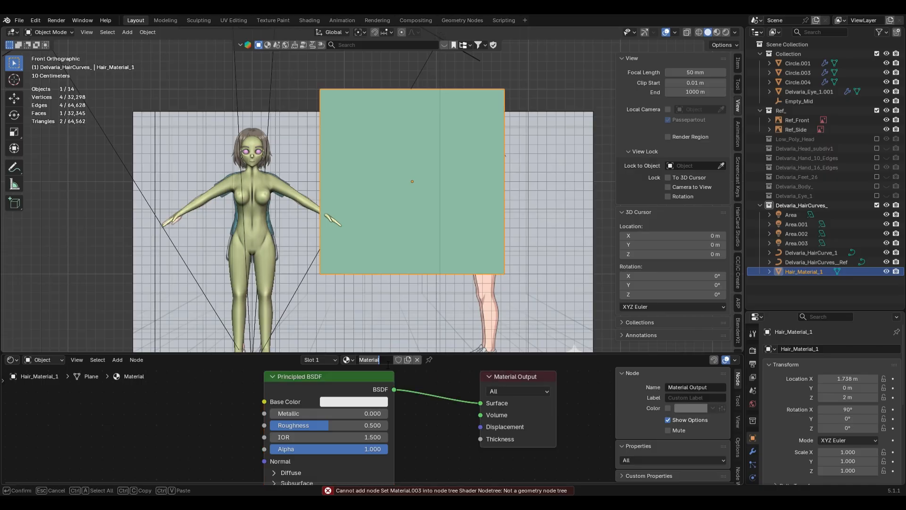
key(Return)
Add Texture Coordinate, Mapping and Image Texture nodes feeding the Principled BSDF's Base Color and move them away from the shader.
shift+middle_drag(303, 386, 415, 373)
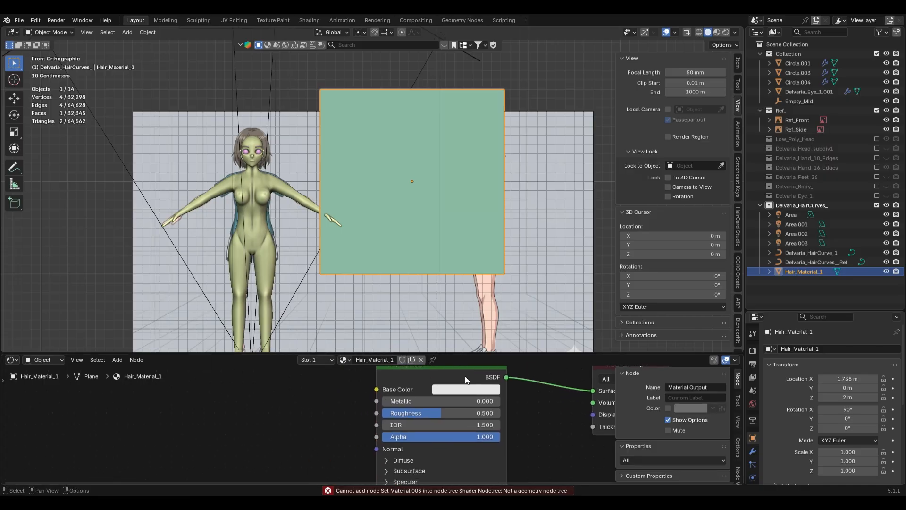
scroll(465, 376, up, 1)
drag(415, 352, 394, 211)
click(397, 296)
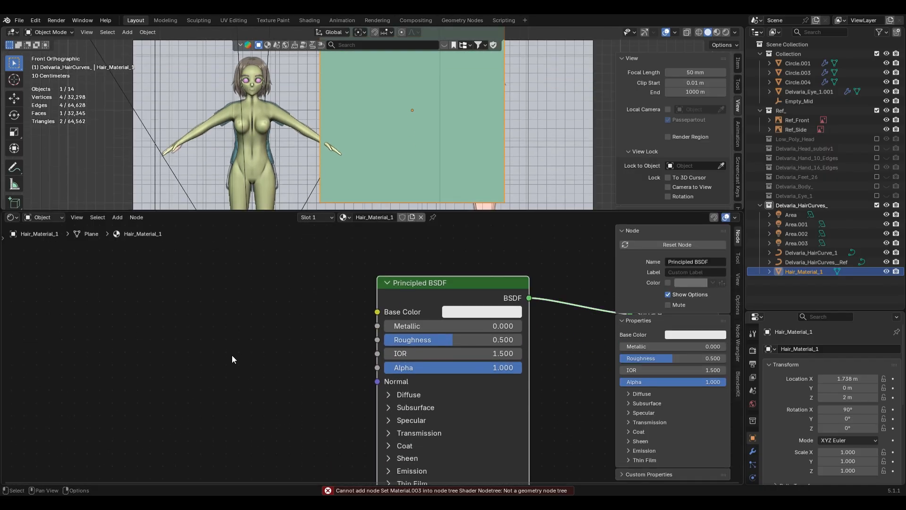
middle_drag(242, 357, 332, 349)
key(ctrl+t)
scroll(368, 354, down, 1)
middle_drag(281, 366, 334, 371)
drag(108, 277, 482, 363)
key(g)
click(305, 357)
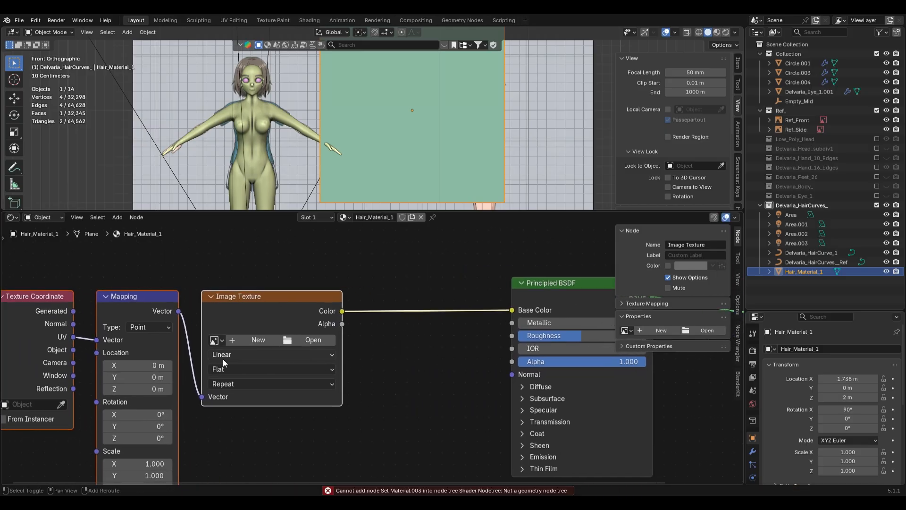
Detach the Image Texture node from its links and park it above the node chain.
middle_drag(208, 364, 406, 377)
alt+drag(463, 335, 465, 200)
scroll(475, 303, down, 1)
middle_drag(475, 302, 333, 366)
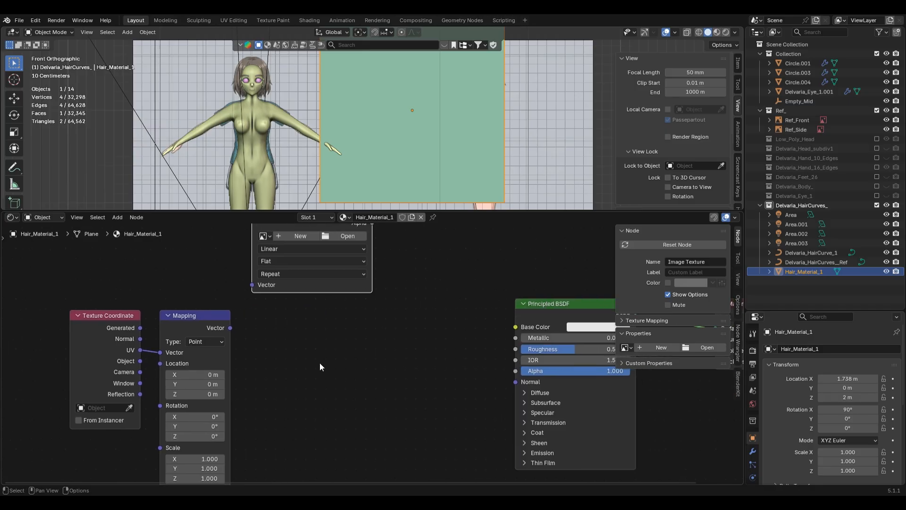
Add a Color Ramp node with its Factor driven by the Mapping node's Vector output.
drag(284, 325, 289, 330)
text(co)
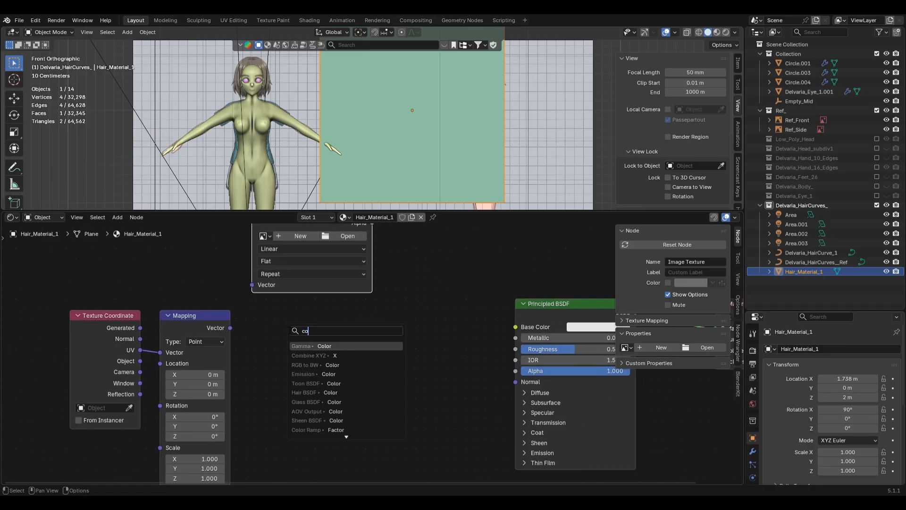
text(lora ra)
key(Return)
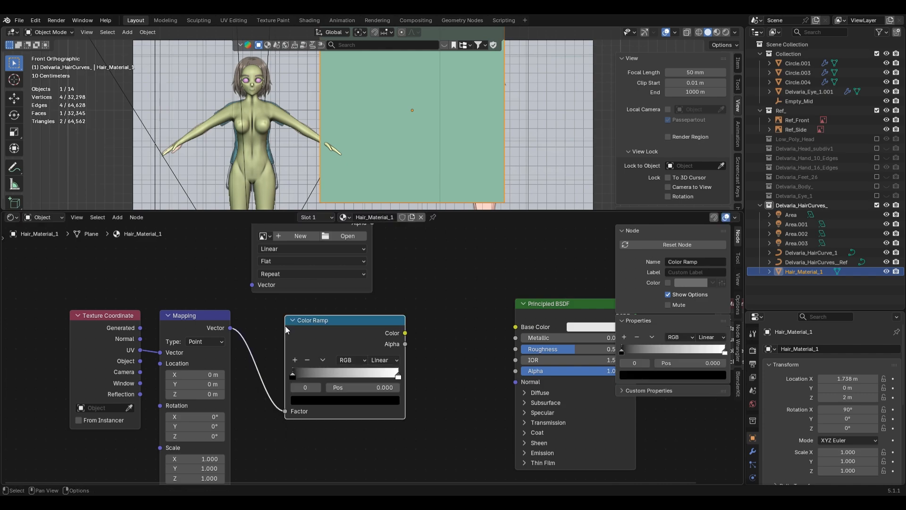
click(285, 326)
Space out the nodes, moving Texture Coordinate and Mapping away from the Color Ramp and placing the ramp below the Image Texture.
scroll(276, 324, down, 1)
drag(337, 325, 316, 324)
drag(46, 320, 364, 361)
key(g)
click(226, 359)
click(186, 330)
key(g)
click(311, 328)
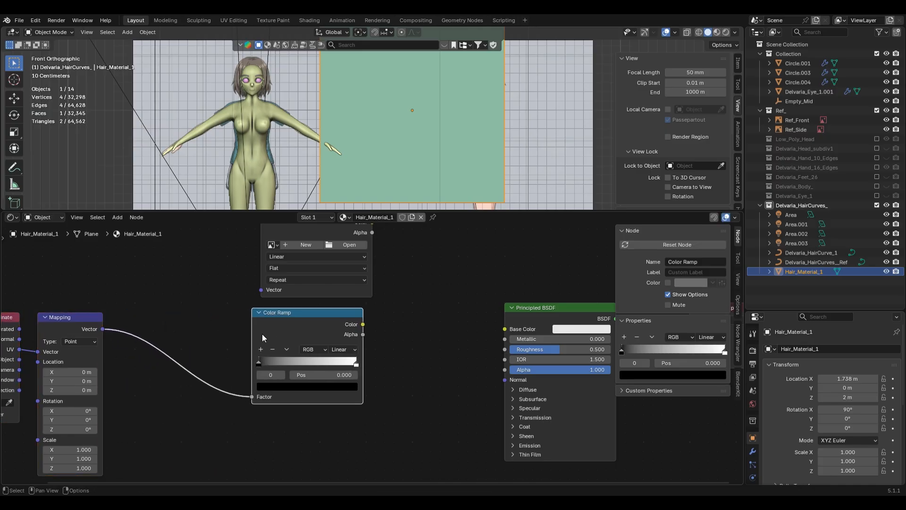
Move the Color Ramp away from the Mapping node and insert a Noise Texture node between them, fed by Mapping's Vector output.
middle_drag(181, 345, 296, 336)
scroll(302, 335, up, 1)
key(g)
click(334, 336)
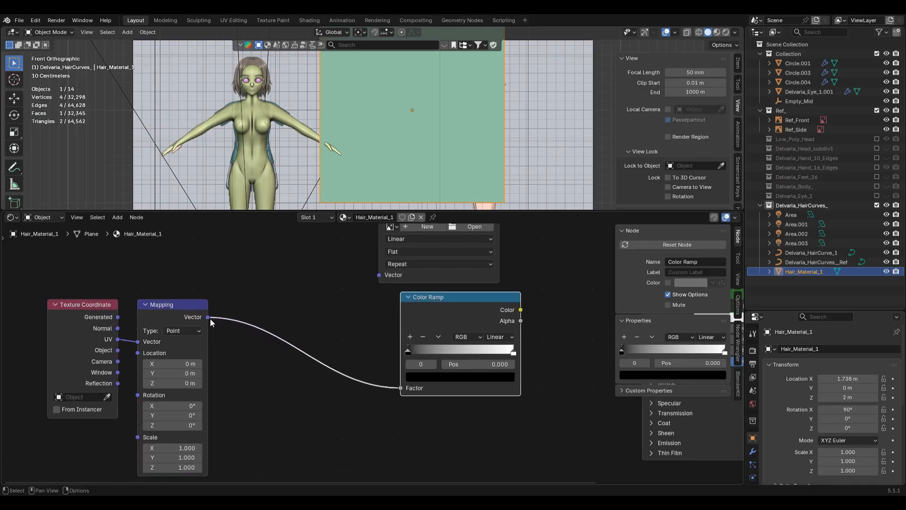
drag(208, 317, 278, 336)
text(noise t)
key(Return)
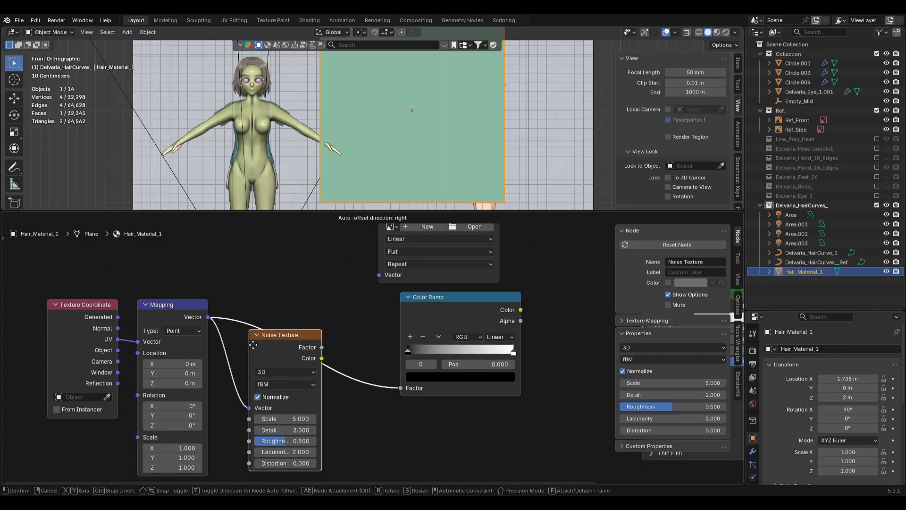
click(258, 315)
Level the Noise Texture with the Mapping node and bring the Color Ramp closer to it.
scroll(333, 278, down, 2)
middle_drag(338, 286, 293, 283)
drag(269, 312, 268, 302)
drag(368, 301, 341, 298)
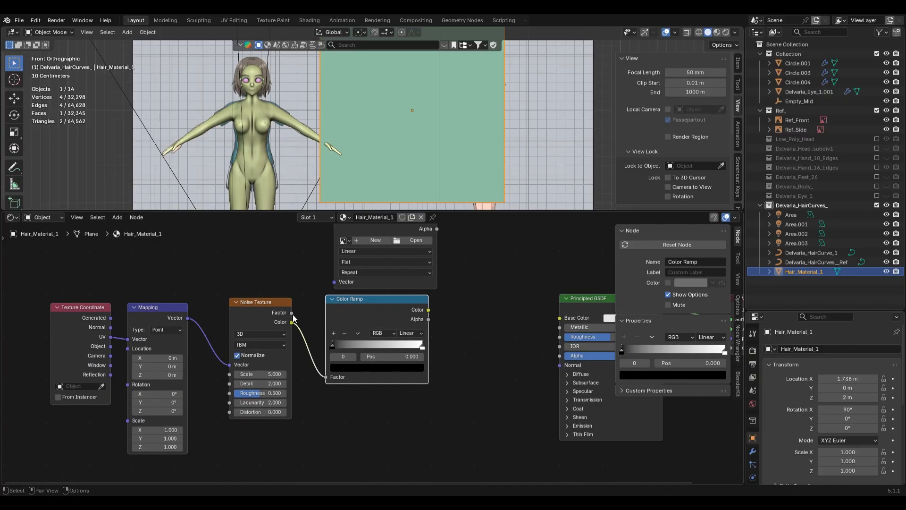
Add a Map Range node with its Value driven by the Noise Texture's Factor output.
drag(292, 313, 373, 381)
text(map)
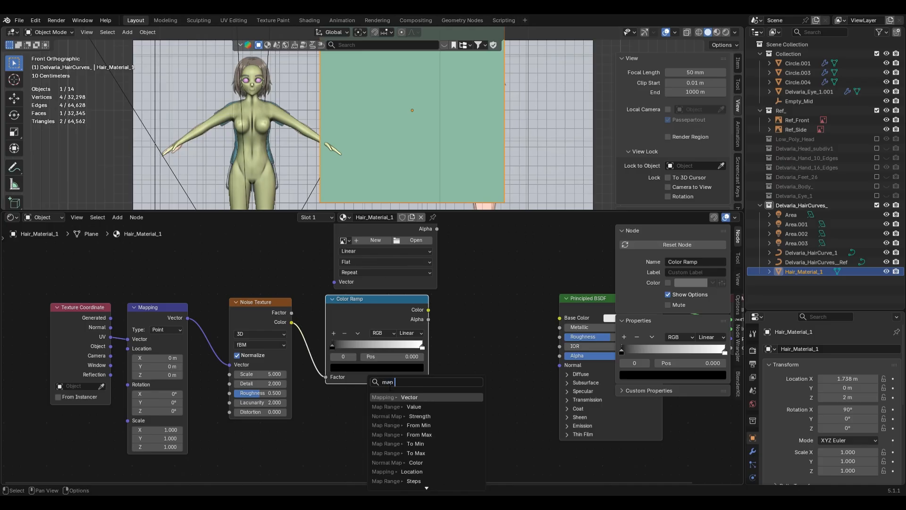
text( ran)
key(Return)
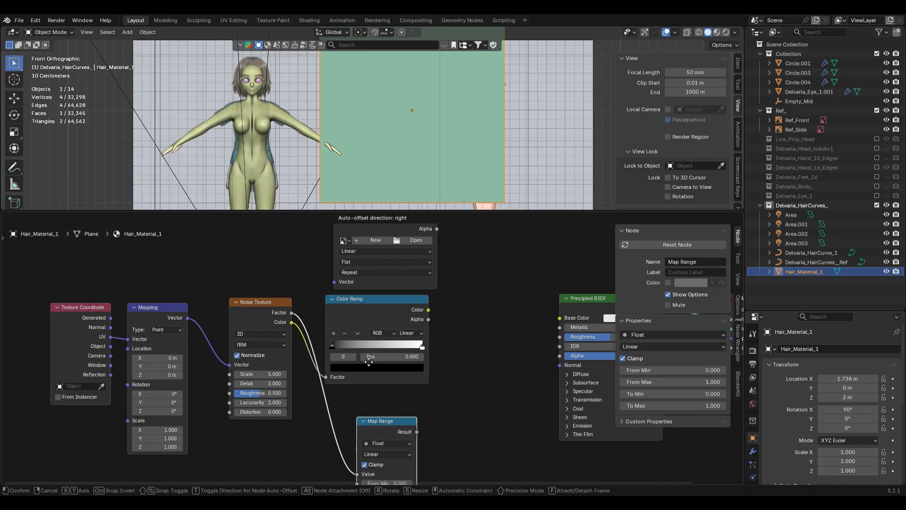
key(g)
click(389, 335)
Shift the Color Ramp toward the shader and place Map Range in the gap between the Noise Texture and the ramp.
click(379, 307)
key(g)
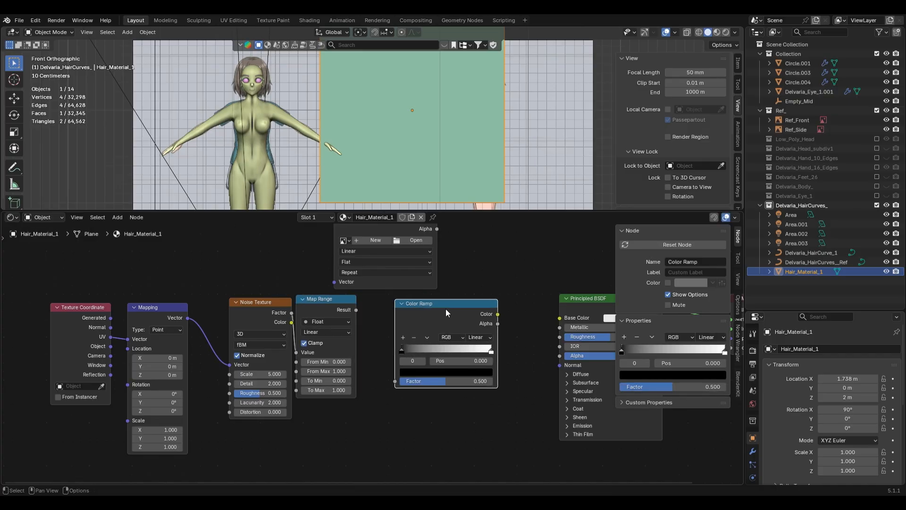
click(449, 313)
click(348, 315)
key(g)
click(407, 328)
drag(353, 302, 346, 302)
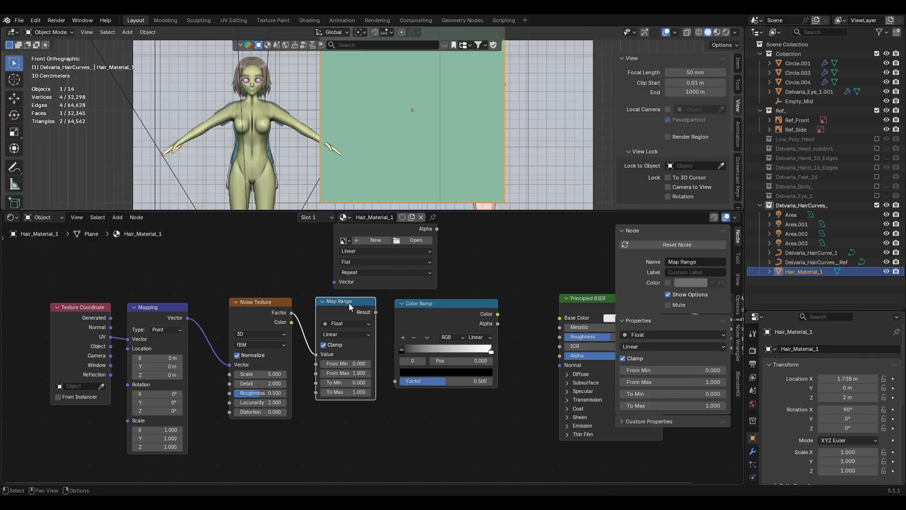
Link Map Range's Result through the Color Ramp to the Principled BSDF's Base Color and show the viewport in Material Preview.
drag(496, 313, 561, 318)
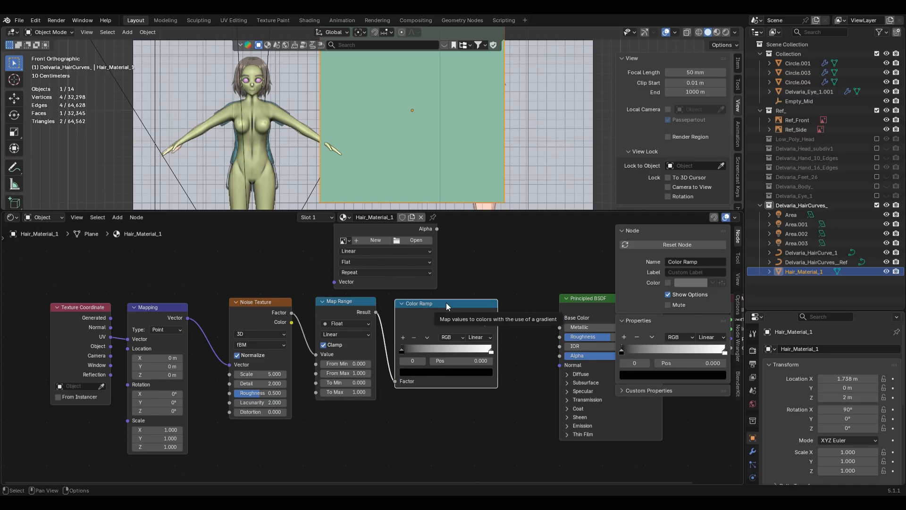
key(z)
click(525, 169)
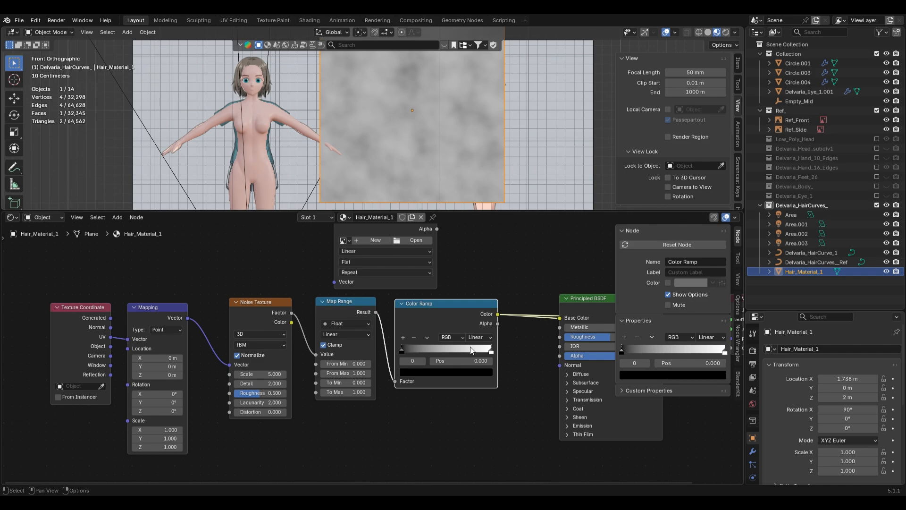
Set the Noise Texture's scale to 20.
drag(259, 374, 330, 374)
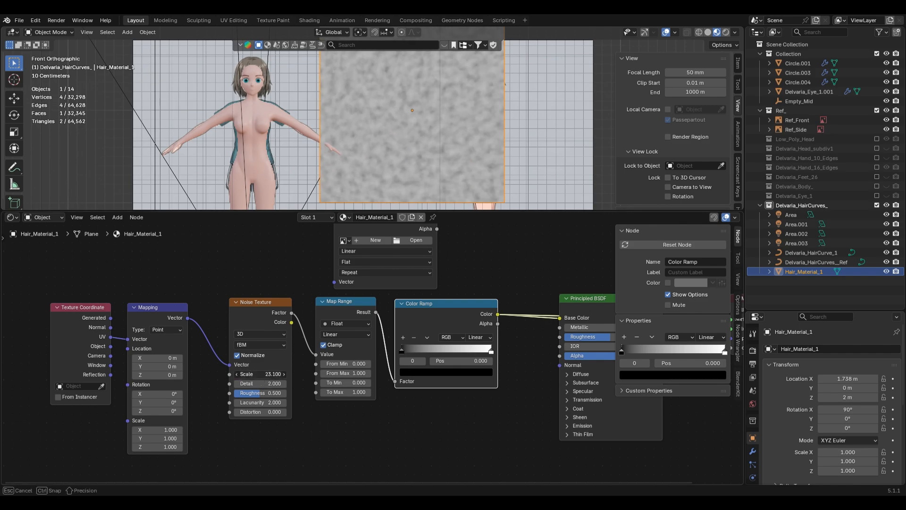
key(Return)
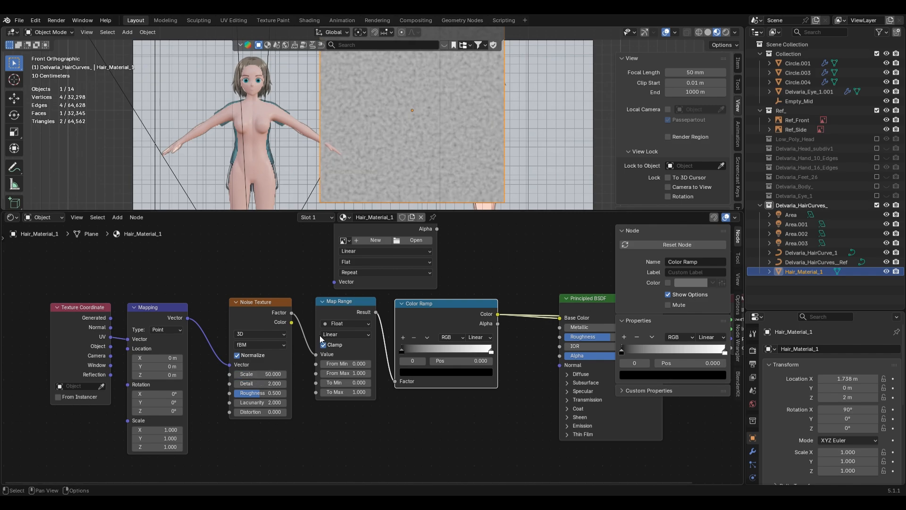
middle_drag(263, 436, 386, 409)
scroll(392, 371, up, 2)
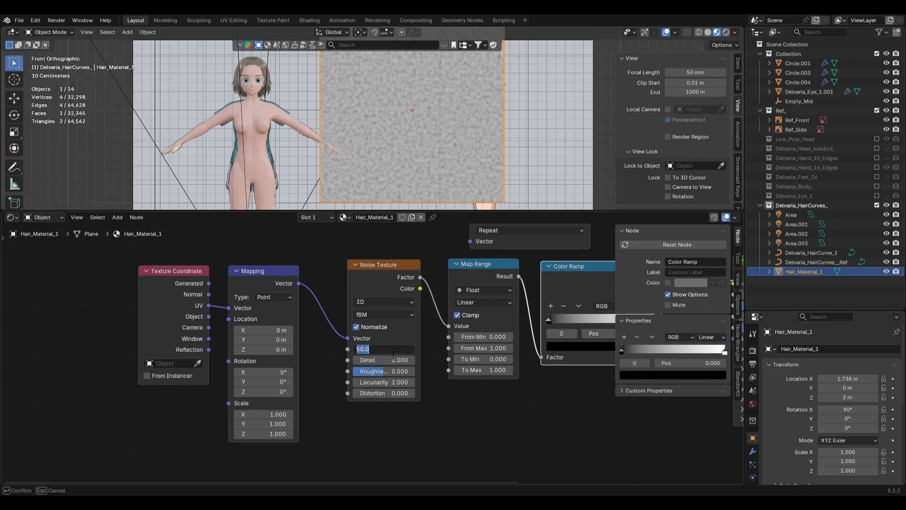
text(20)
key(Return)
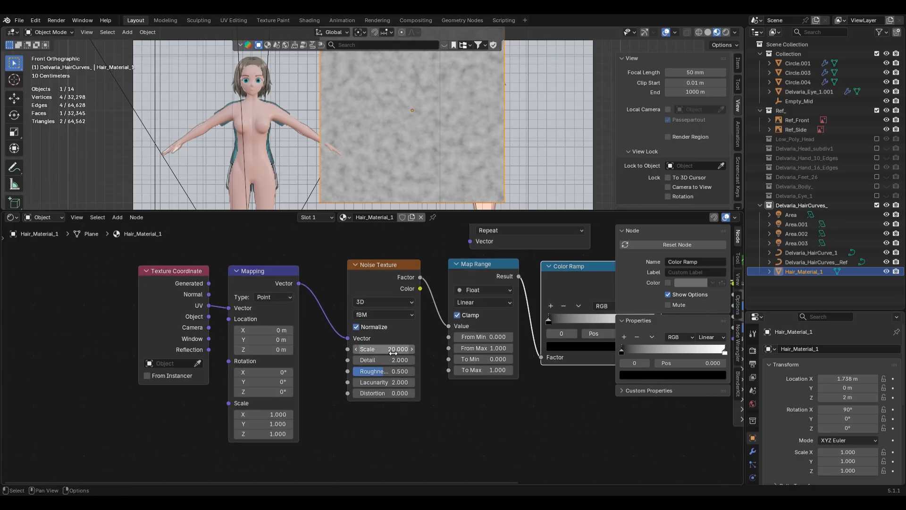
Feed the Mapping node from the Texture Coordinate's Generated output and set its Z scale to 9.1.
drag(262, 436, 278, 436)
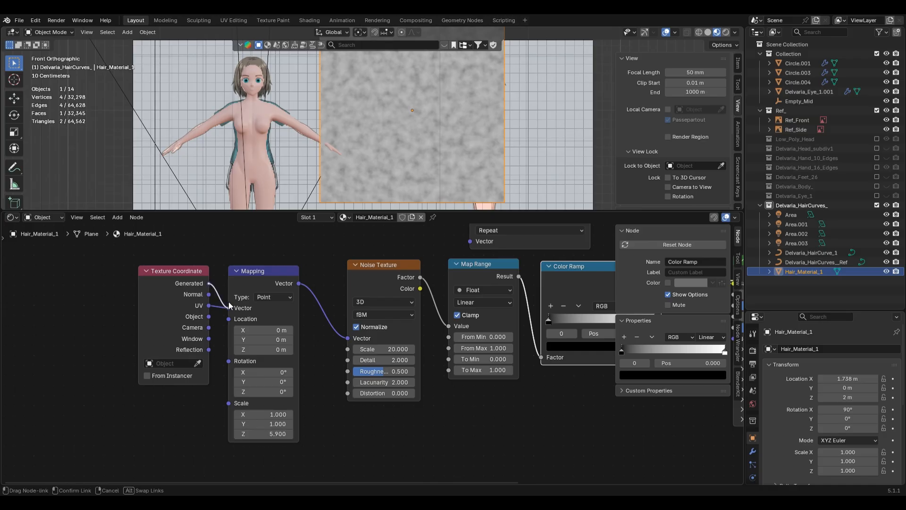
drag(228, 305, 228, 308)
drag(264, 434, 293, 433)
middle_drag(387, 403, 309, 438)
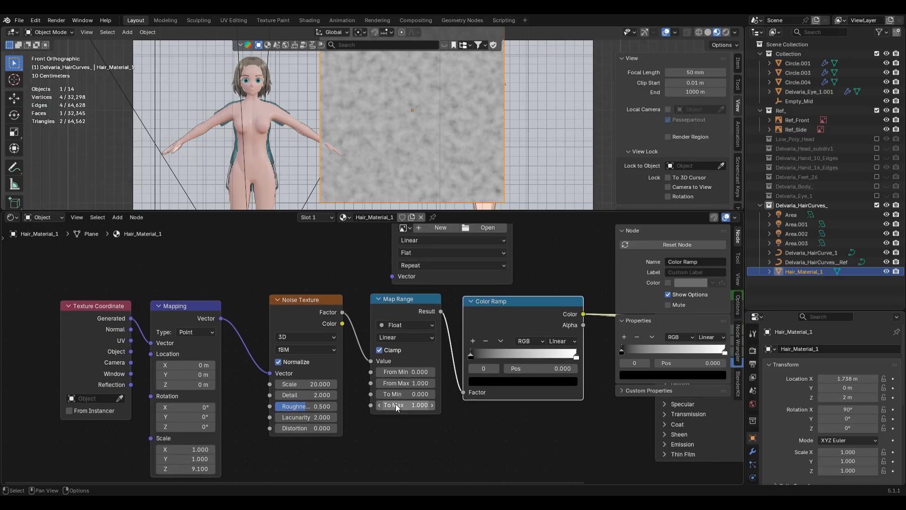
Increase the noise contrast by moving the Color Ramp's black stop inward and its white stop to 0.741.
middle_drag(442, 384, 314, 398)
drag(344, 368, 385, 369)
drag(447, 371, 421, 371)
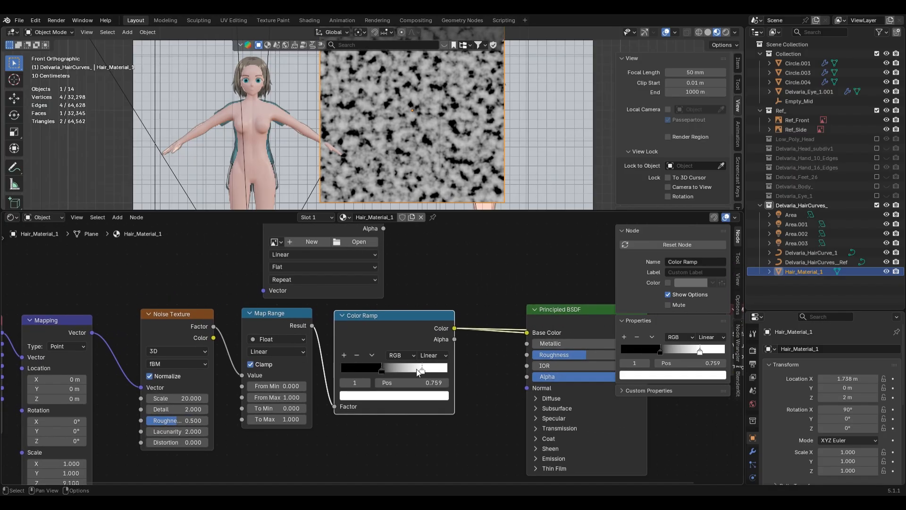
drag(381, 407, 373, 406)
Set the Mapping node's Z scale to 0 and its X scale to 5.6.
middle_drag(351, 390, 472, 361)
key(Return)
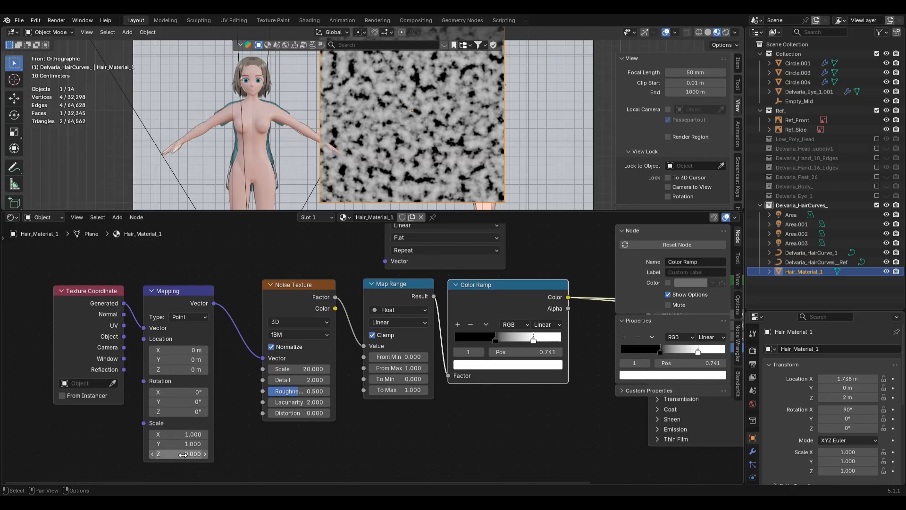
drag(180, 434, 369, 370)
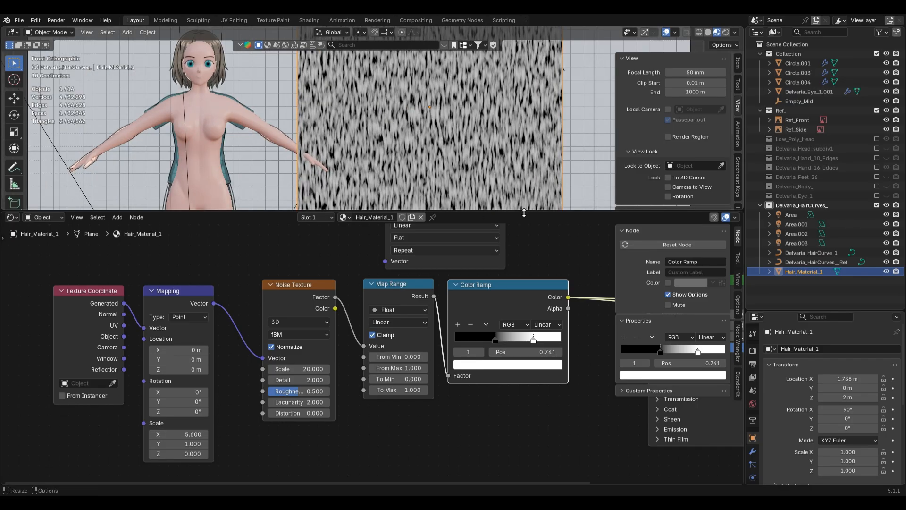
Enlarge the 3D viewport and adjust the Mapping scale, with X at 7.29, to stretch the noise into long vertical strands.
drag(520, 211, 519, 330)
middle_drag(343, 444, 397, 377)
mouse_move(223, 422)
mouse_down()
mouse_move(246, 422)
mouse_move(240, 426)
mouse_up()
shift+middle_drag(278, 400, 277, 417)
drag(231, 451, 257, 443)
mouse_move(232, 443)
mouse_down()
mouse_move(195, 443)
mouse_move(221, 443)
mouse_up()
Set the Color Ramp's white stop position to 1.
middle_drag(560, 429, 334, 483)
drag(324, 405, 388, 407)
scroll(492, 225, up, 3)
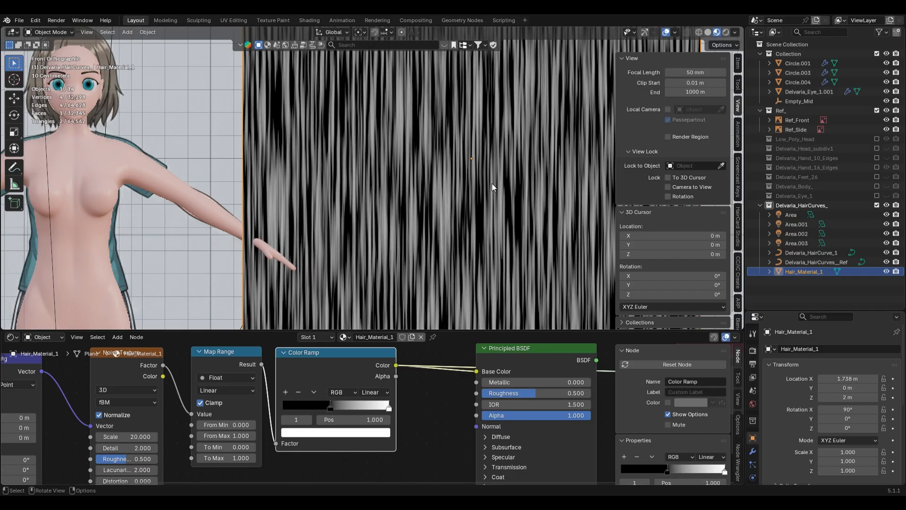
scroll(492, 184, down, 3)
scroll(470, 187, up, 1)
middle_drag(306, 371, 434, 350)
mouse_move(355, 415)
mouse_down()
mouse_move(367, 415)
mouse_move(355, 415)
mouse_up()
key(ctrl+z)
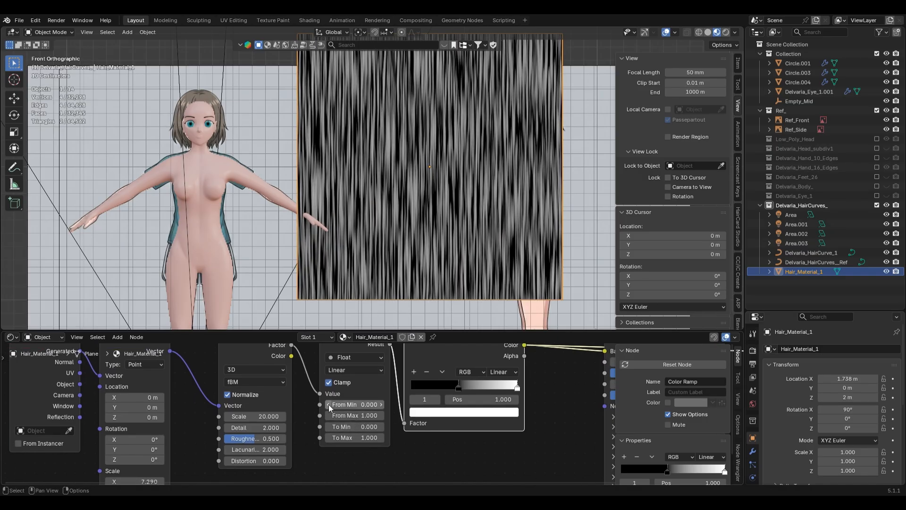
Set the Noise Texture's detail to 2.3, roughness to 0.928 and lacunarity to 1.2.
middle_drag(366, 380, 408, 378)
scroll(315, 429, up, 1)
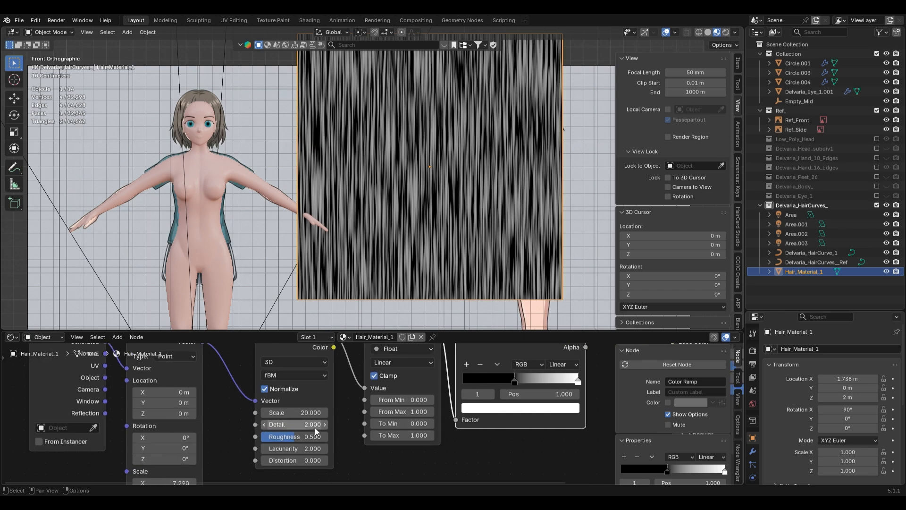
mouse_move(292, 437)
mouse_down()
mouse_move(326, 436)
mouse_move(305, 437)
mouse_move(301, 426)
mouse_move(314, 426)
mouse_move(296, 448)
mouse_up()
scroll(481, 239, up, 4)
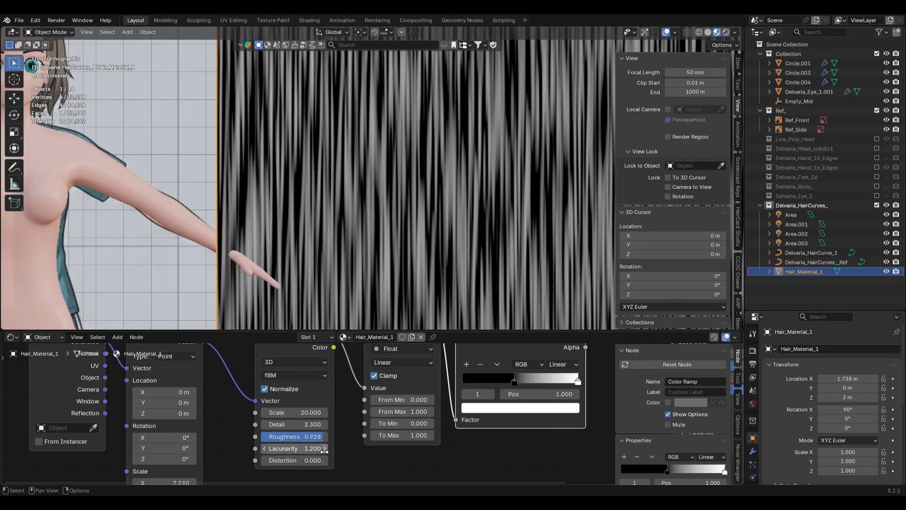
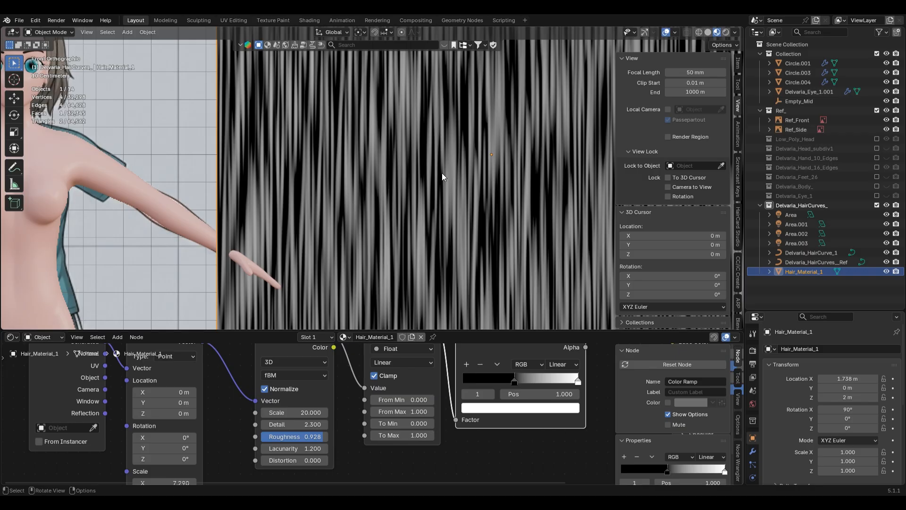
scroll(441, 173, down, 4)
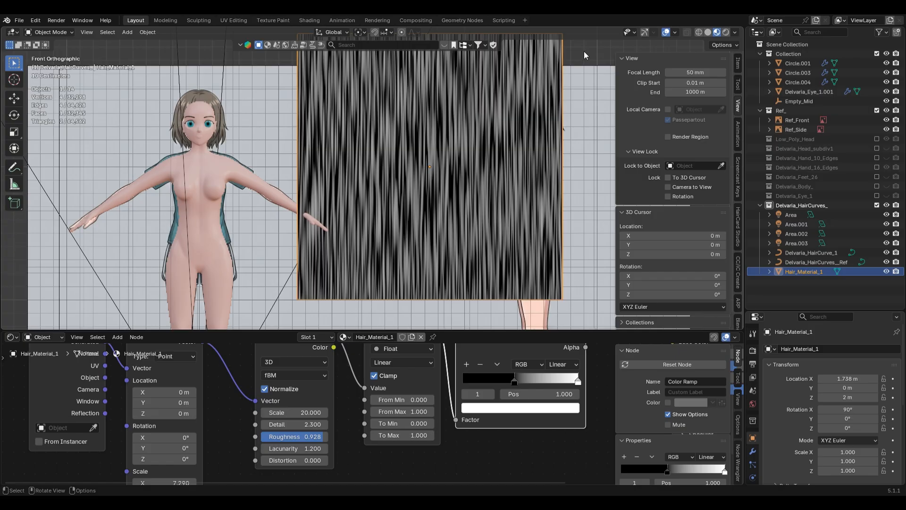
Deselect the plane and examine its strand pattern up close.
shift+middle_drag(513, 160, 446, 214)
key(alt+a)
scroll(465, 170, up, 3)
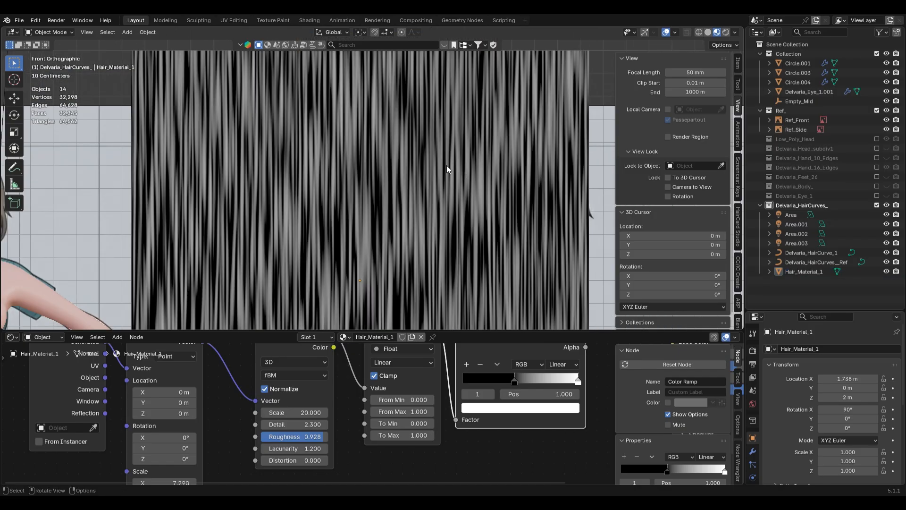
scroll(446, 166, down, 2)
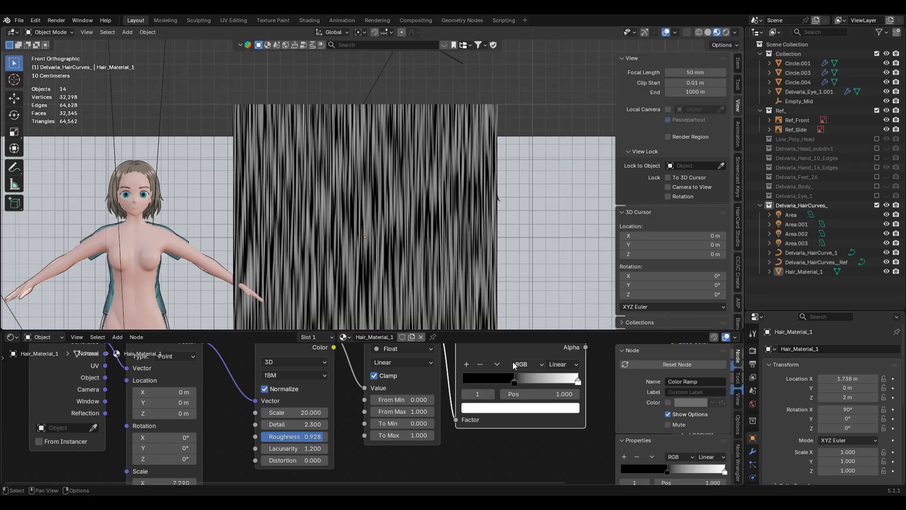
Enlarge the node editor and move the Principled BSDF and Material Output nodes further away from the Color Ramp.
drag(552, 331, 553, 127)
scroll(514, 274, down, 2)
middle_drag(514, 273, 214, 278)
drag(554, 208, 330, 278)
key(g)
click(437, 273)
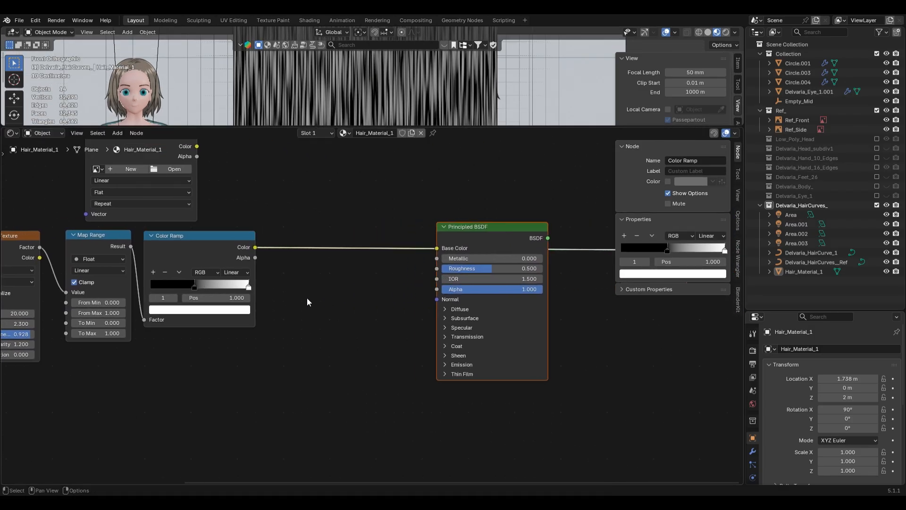
Link the Color Ramp's Color output to the Principled BSDF's Alpha, keeping the BSDF connected to the Material Output's Surface.
key(Home)
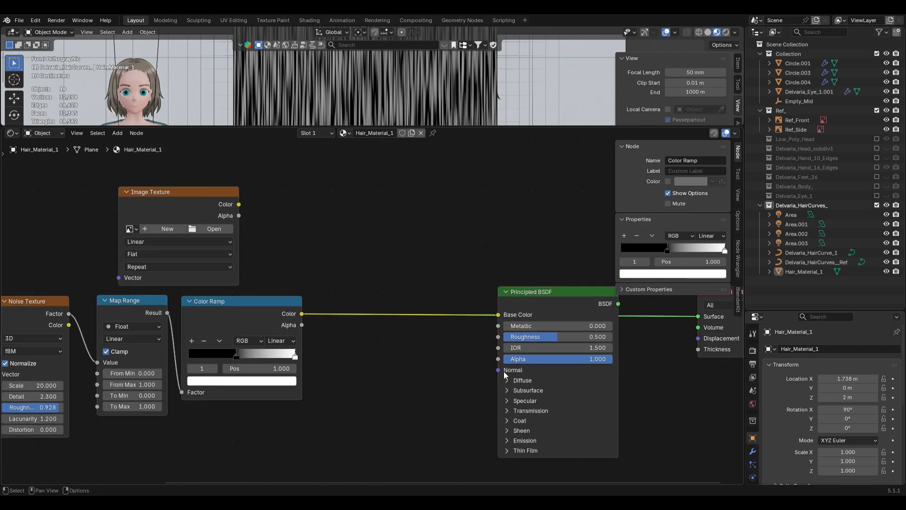
drag(305, 314, 498, 359)
drag(504, 130, 485, 211)
middle_drag(526, 298, 317, 296)
drag(411, 342, 497, 354)
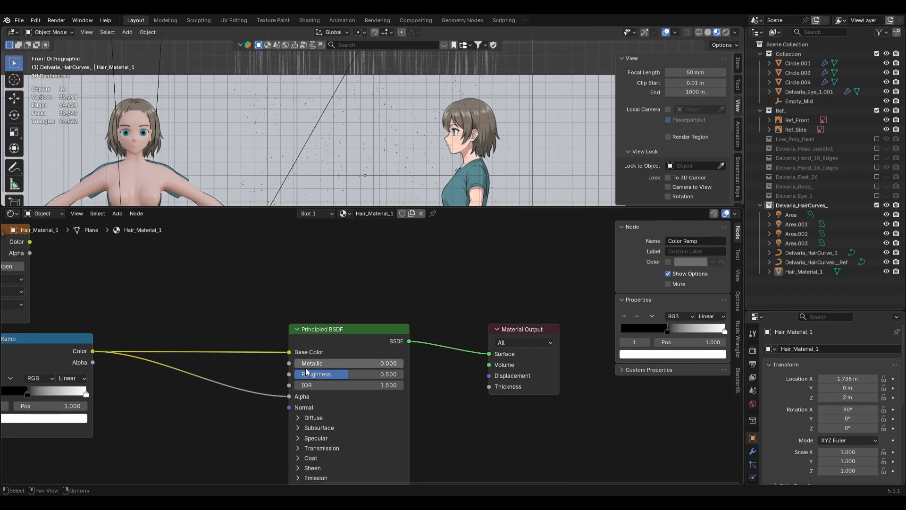
middle_drag(226, 325, 275, 345)
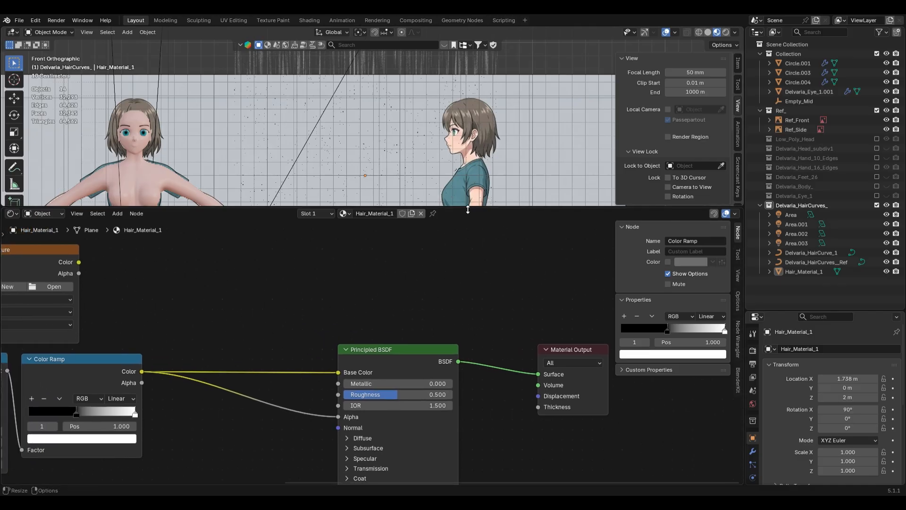
Enlarge the 3D viewport and orbit around the plane to examine the transparency between the strands.
drag(468, 209, 468, 325)
middle_drag(358, 283, 385, 171)
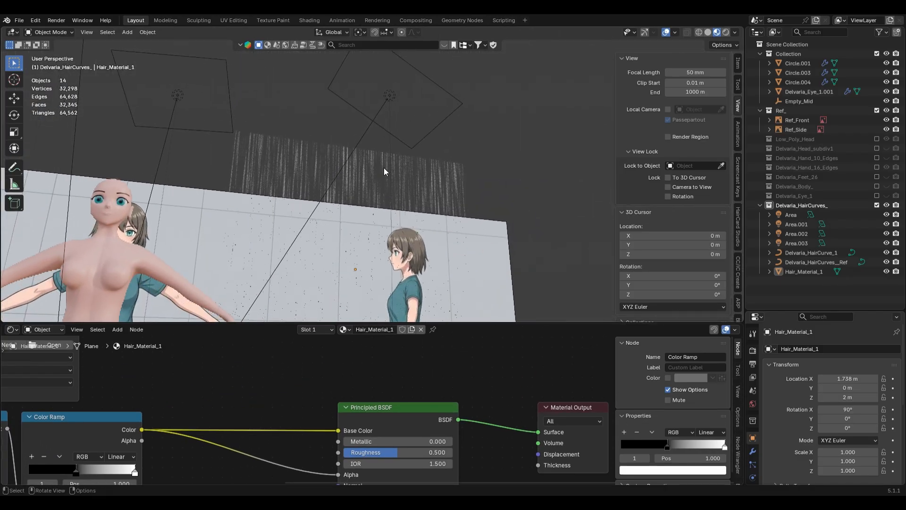
click(384, 168)
key(KP_1)
key(KP_Decimal)
click(528, 39)
middle_drag(528, 44, 503, 165)
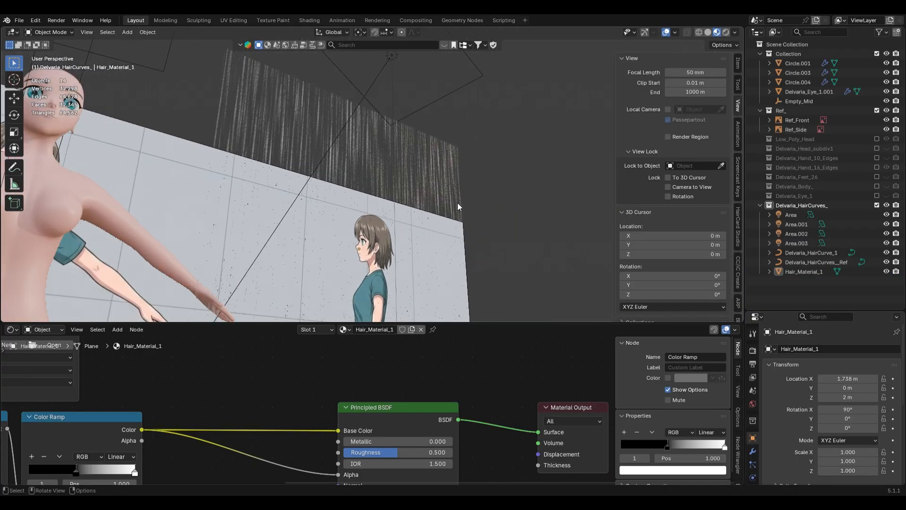
Set the Color Ramp's black stop position to 0.241.
middle_drag(178, 418, 461, 377)
drag(357, 431, 336, 432)
Hide the front reference image behind the plane, working from the front view.
key(KP_1)
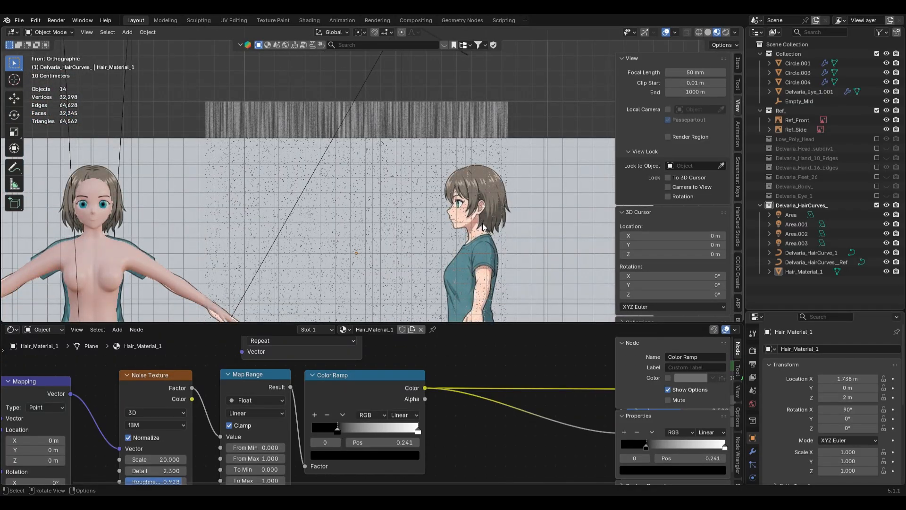
scroll(483, 227, down, 2)
click(521, 175)
key(h)
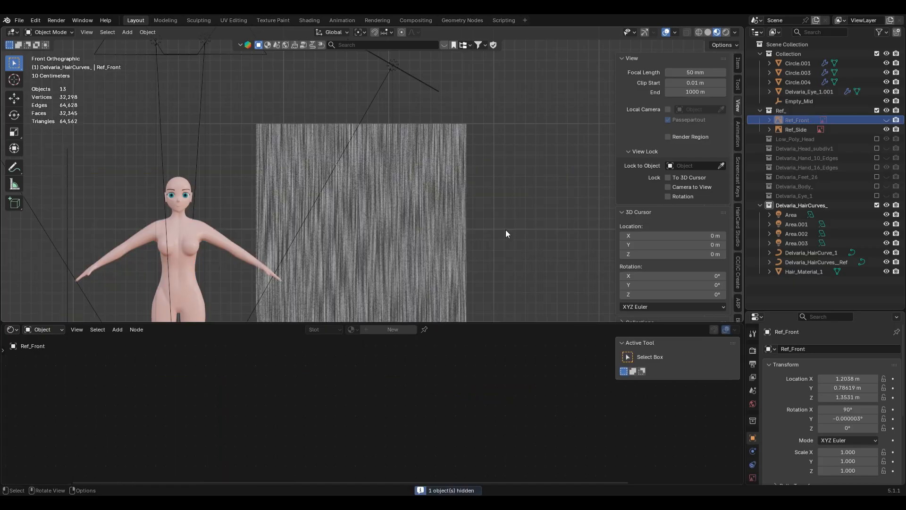
Select the hair material plane and set its Color Ramp's black stop position to 0.368.
scroll(423, 236, up, 2)
click(423, 236)
mouse_move(337, 431)
mouse_down()
mouse_move(315, 431)
mouse_move(353, 431)
mouse_up()
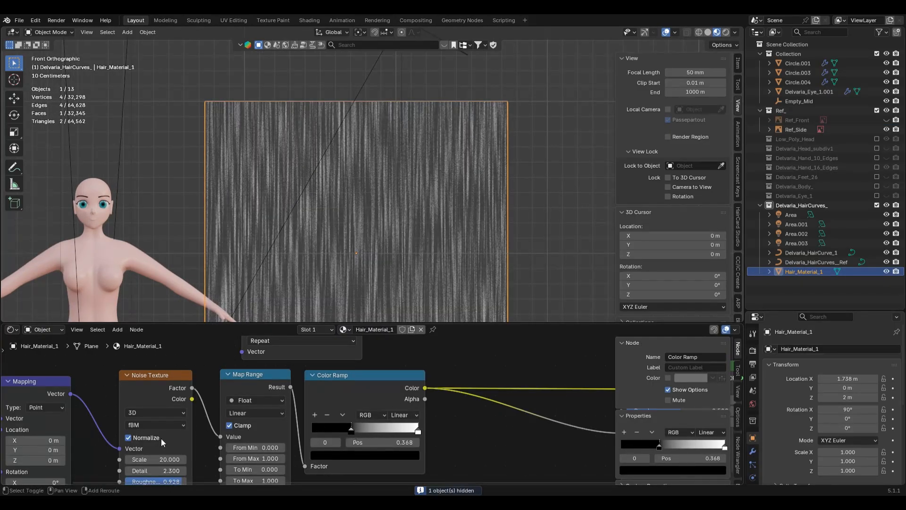
Set the Color Ramp's white stop position to 0.700 and its black stop position to 0.423.
middle_drag(158, 440, 360, 409)
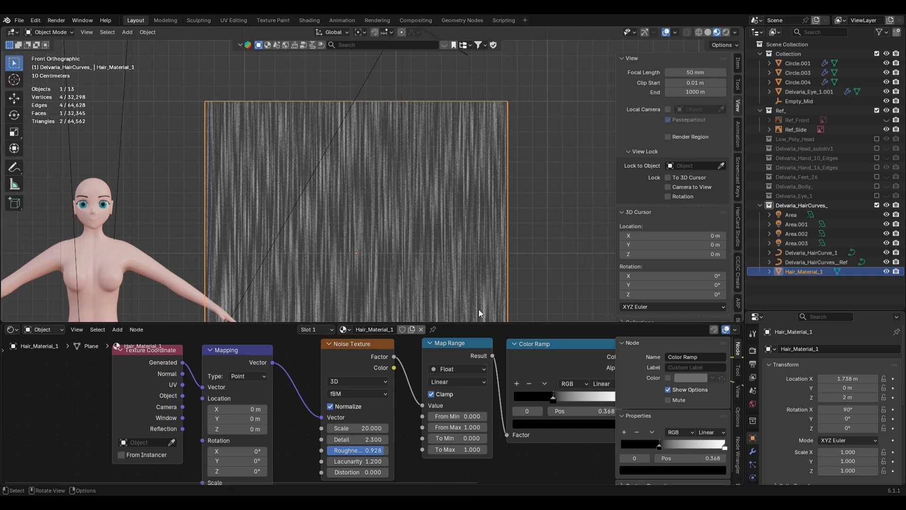
scroll(408, 395, up, 2)
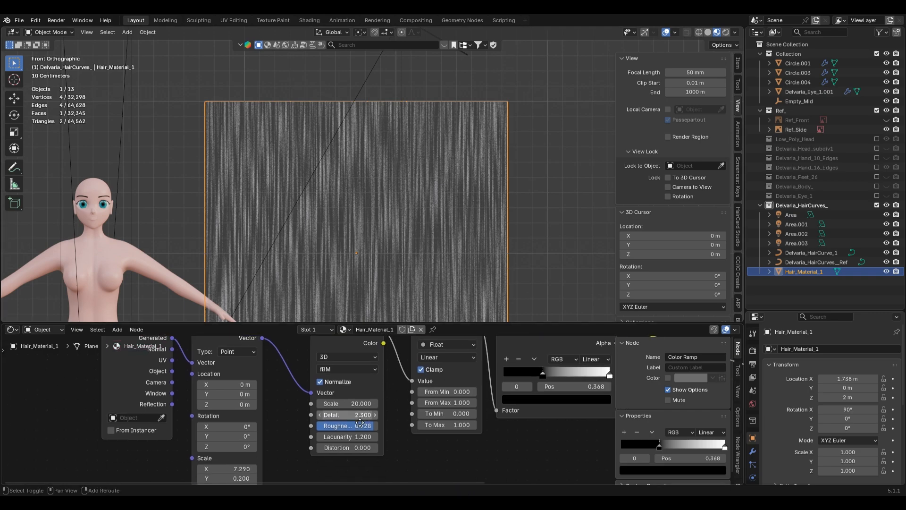
middle_drag(354, 429, 284, 438)
drag(519, 390, 443, 391)
Set the Mapping node's scale to 6.430 in X and 0.120 in Y.
middle_drag(279, 411, 484, 353)
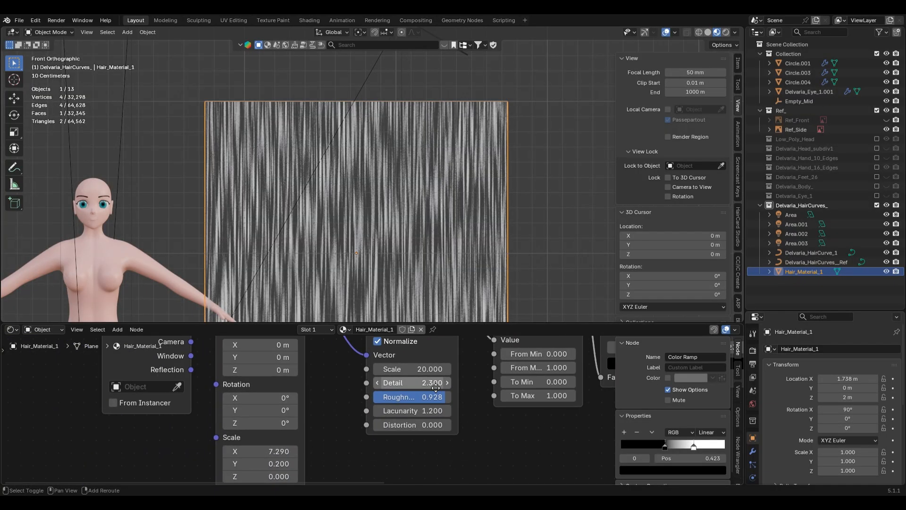
middle_drag(253, 463, 303, 425)
drag(302, 414, 334, 418)
scroll(418, 180, down, 2)
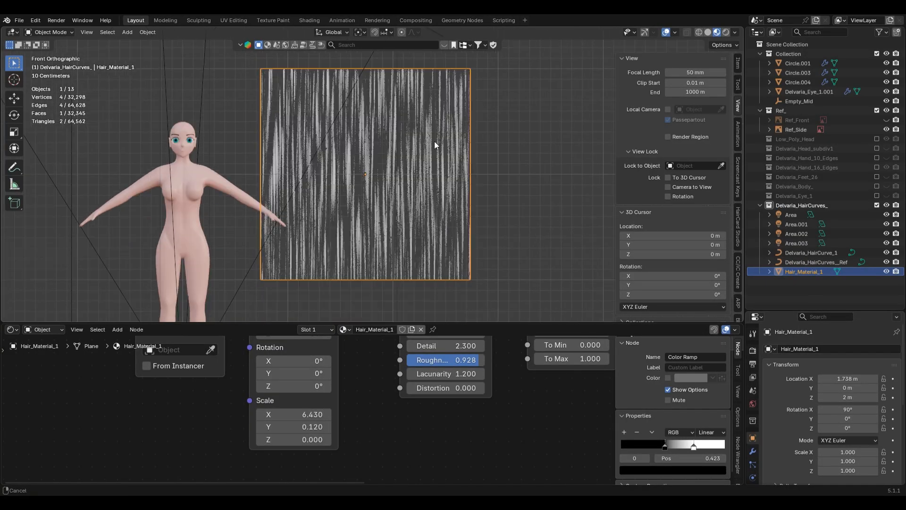
Examine the strand pattern on the plane from an angle and from the front view.
click(568, 189)
middle_drag(568, 189, 480, 206)
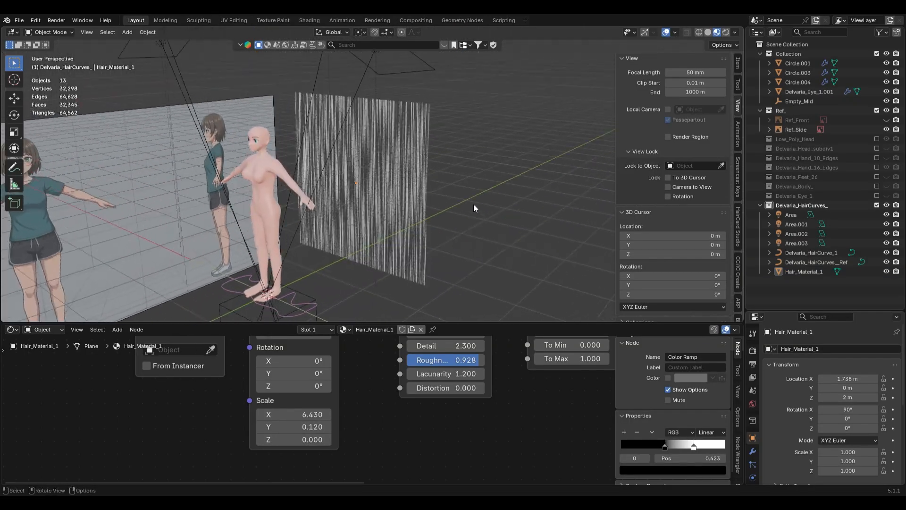
click(424, 195)
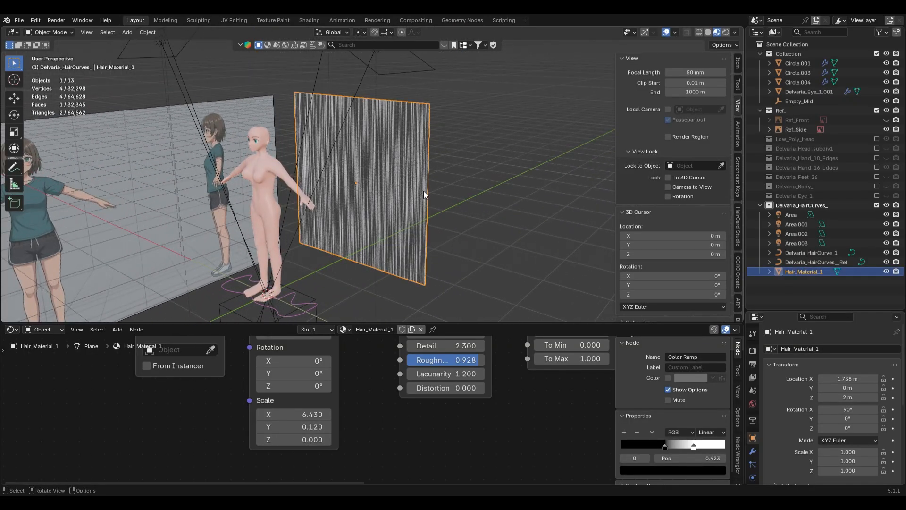
key(KP_1)
click(507, 186)
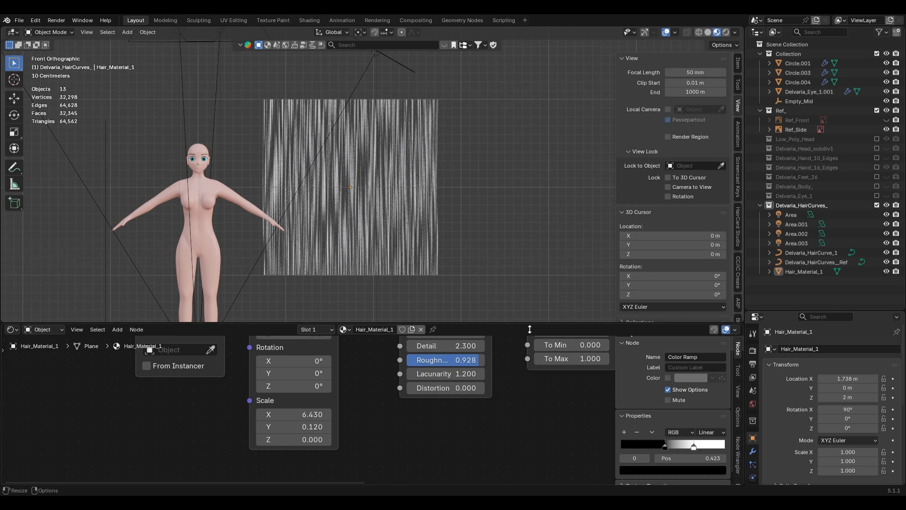
Insert a Hue/Saturation/Value node between the Color Ramp and the Principled BSDF's Base Color, feeding the ramp's color into Hue.
drag(527, 325, 517, 214)
scroll(517, 271, down, 2)
shift+middle_drag(517, 271, 255, 429)
shift+middle_drag(502, 376, 353, 381)
drag(313, 375, 383, 356)
text(hue)
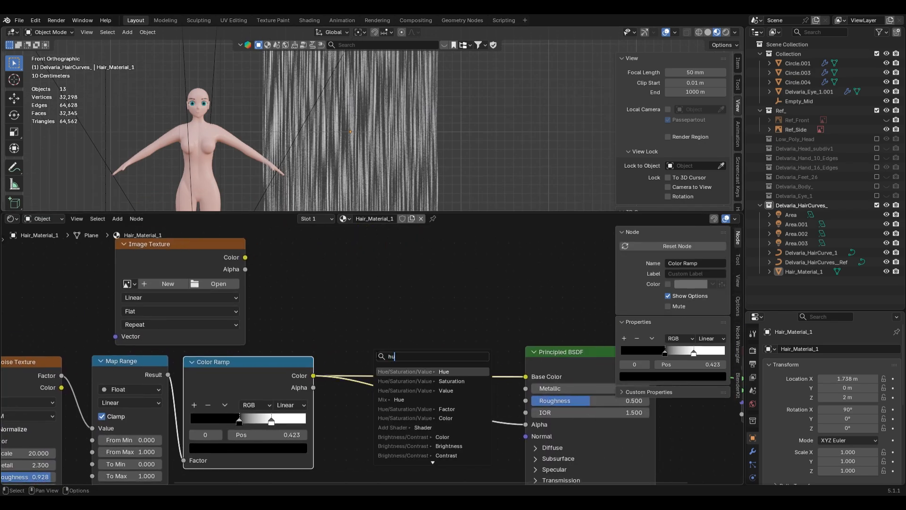
key(Return)
click(374, 350)
click(415, 319)
drag(423, 366, 421, 374)
click(458, 327)
Set the Hue/Saturation/Value node's color to orange-red and move the node above the Alpha link.
click(426, 428)
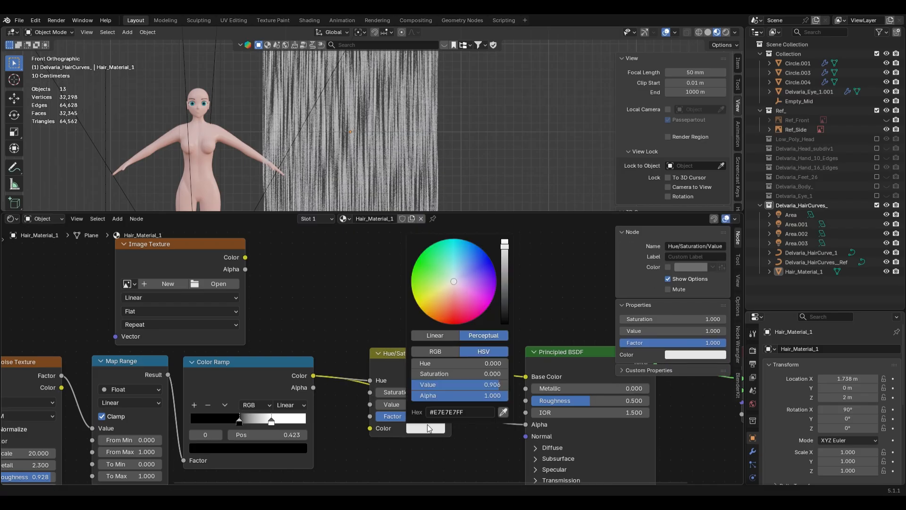
drag(467, 278, 443, 315)
scroll(562, 282, down, 1)
middle_drag(532, 302, 414, 302)
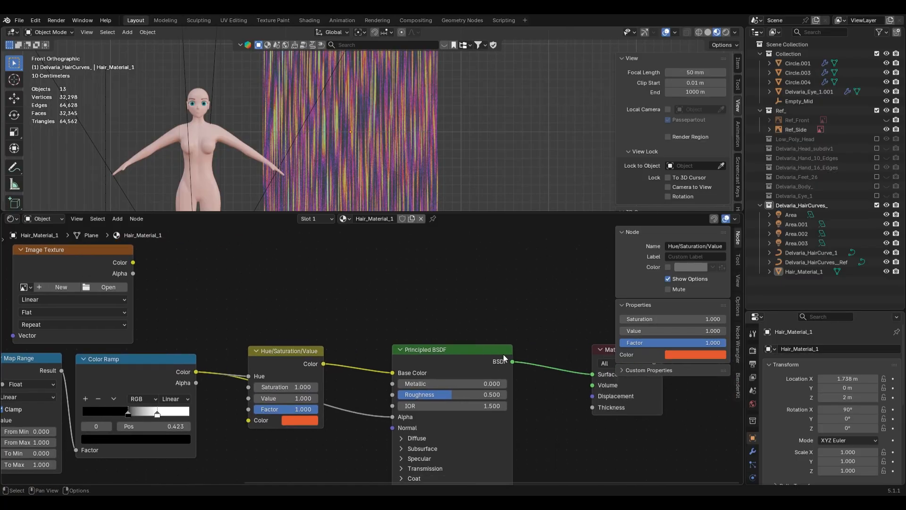
drag(261, 349, 292, 304)
shift+middle_drag(291, 305, 386, 302)
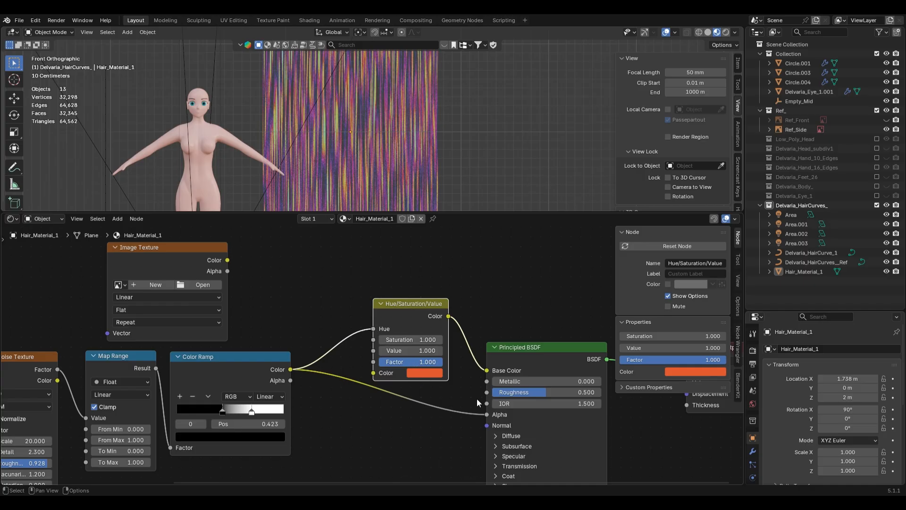
Change the Hue/Saturation/Value node's color to light blue (#82AAE7FF).
click(425, 373)
drag(440, 234, 461, 222)
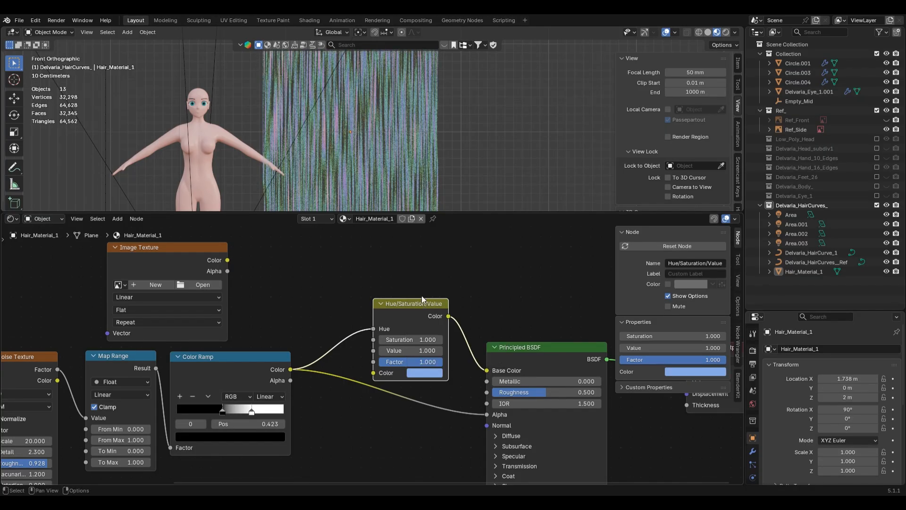
scroll(417, 305, up, 4)
shift+middle_drag(305, 336, 357, 339)
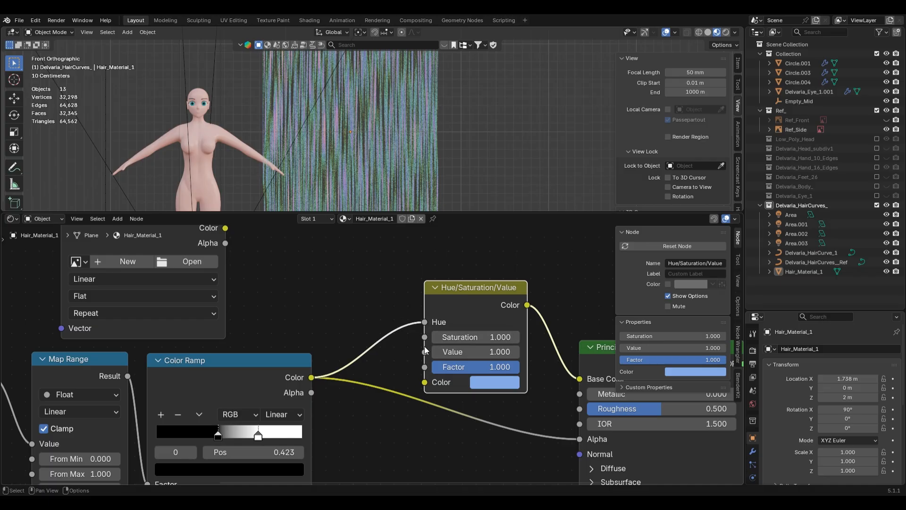
Create a Color node from the Hue/Saturation/Value node's blue color input, and put it in place of that node, which is deleted.
key(x)
key(ctrl+z)
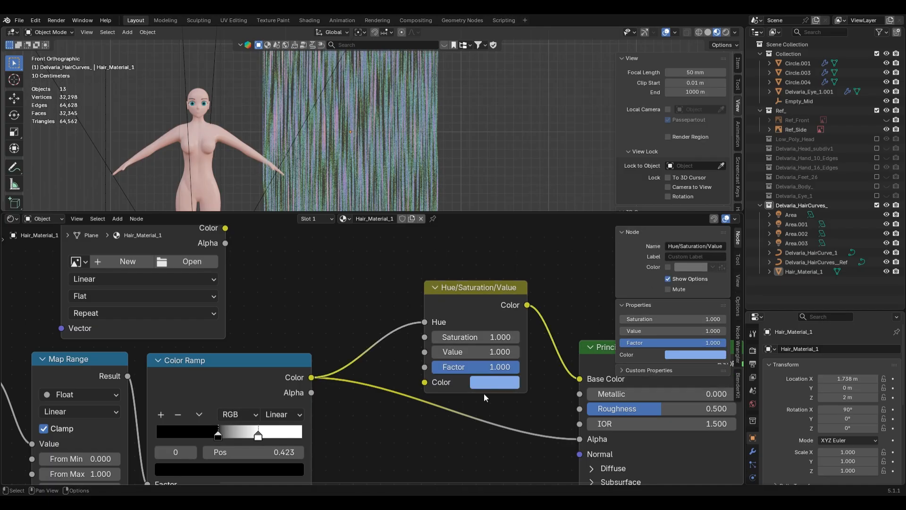
drag(324, 286, 324, 285)
drag(431, 252, 474, 310)
key(x)
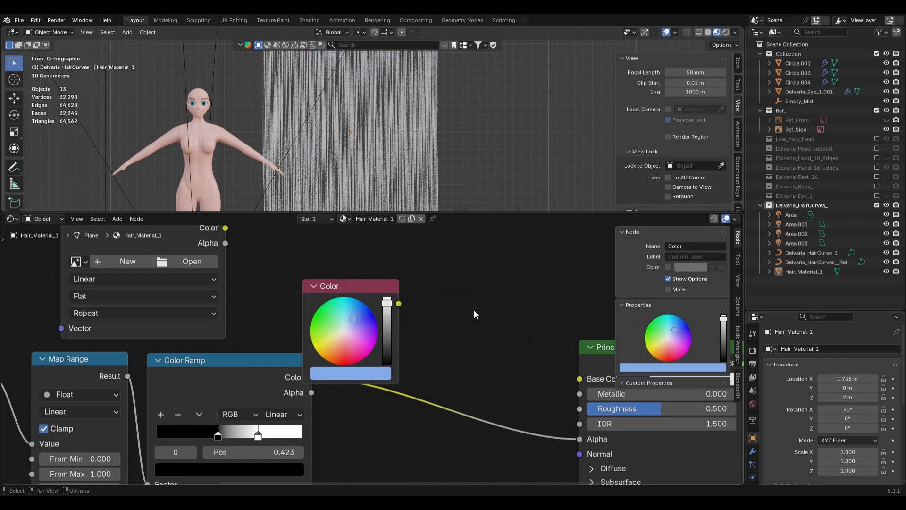
click(354, 282)
key(g)
click(404, 338)
Select the Color Ramp's white stop at 0.700 and sample the Color node's light blue as its color.
middle_drag(287, 333, 350, 307)
scroll(350, 306, up, 1)
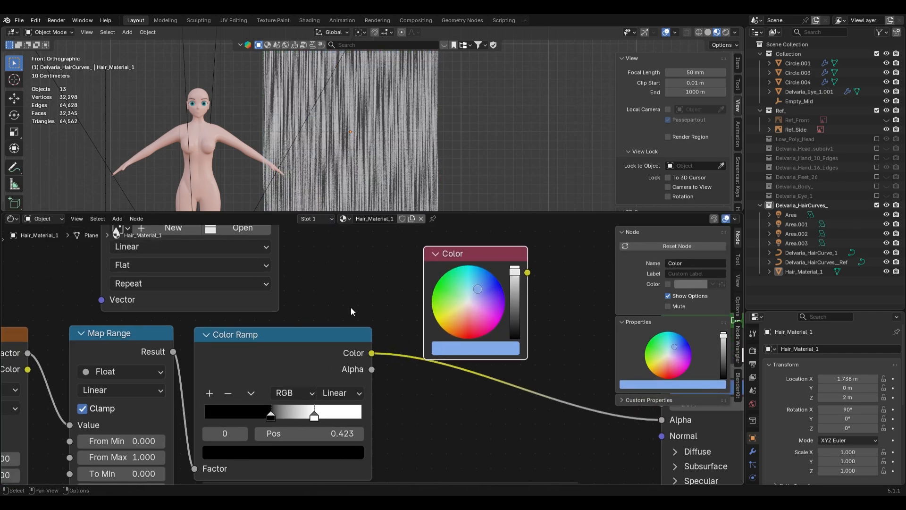
click(315, 418)
click(284, 452)
click(346, 431)
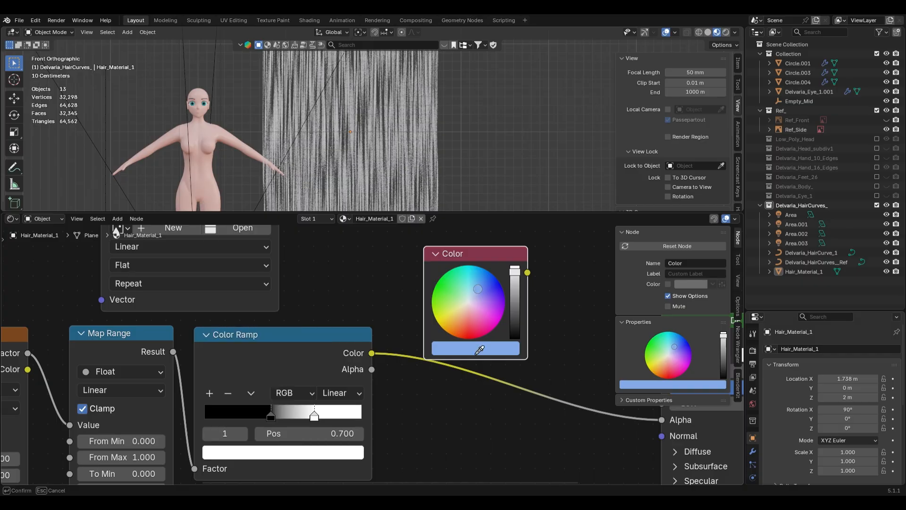
click(467, 347)
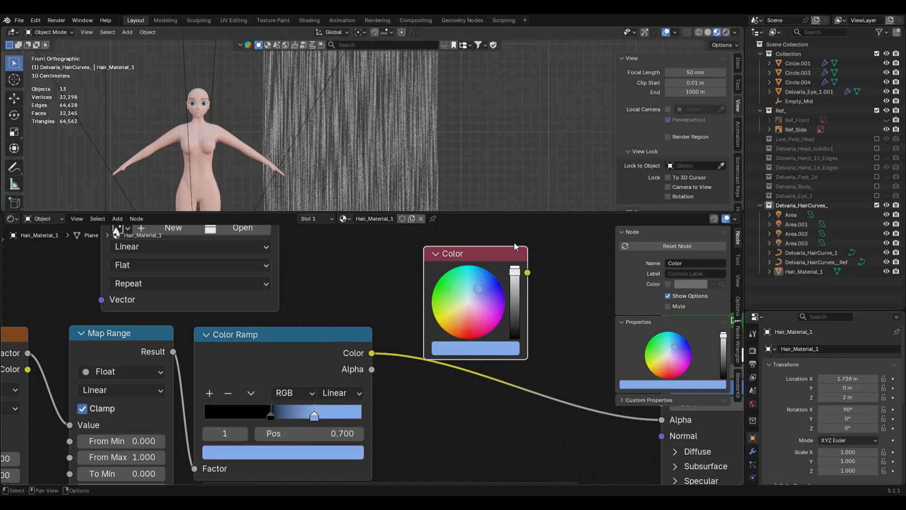
Connect the Color Ramp's Color output to the Principled BSDF's Base Color.
scroll(547, 397, down, 3)
middle_drag(580, 412, 371, 417)
drag(197, 369, 431, 369)
drag(499, 212, 471, 221)
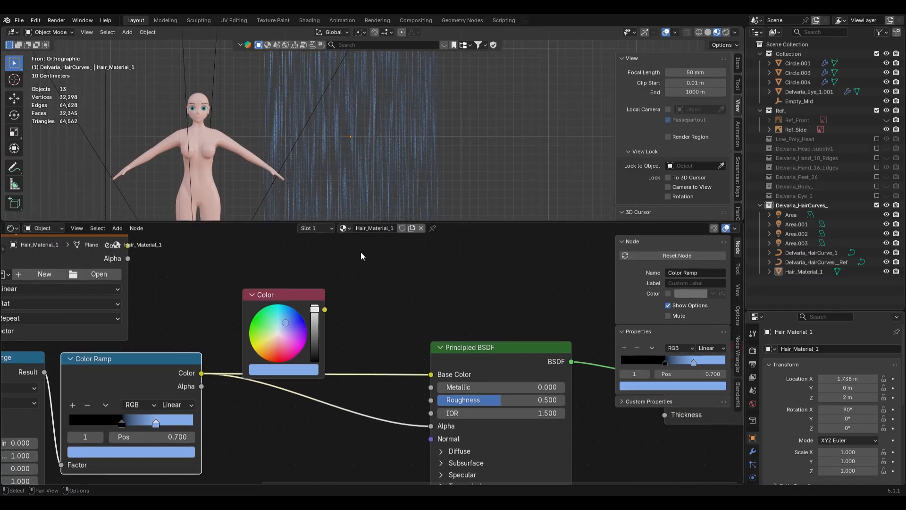
Set the Color Ramp's blue stop position to 0.532 and its black stop position to 0.386.
scroll(399, 161, up, 3)
middle_drag(205, 392, 376, 399)
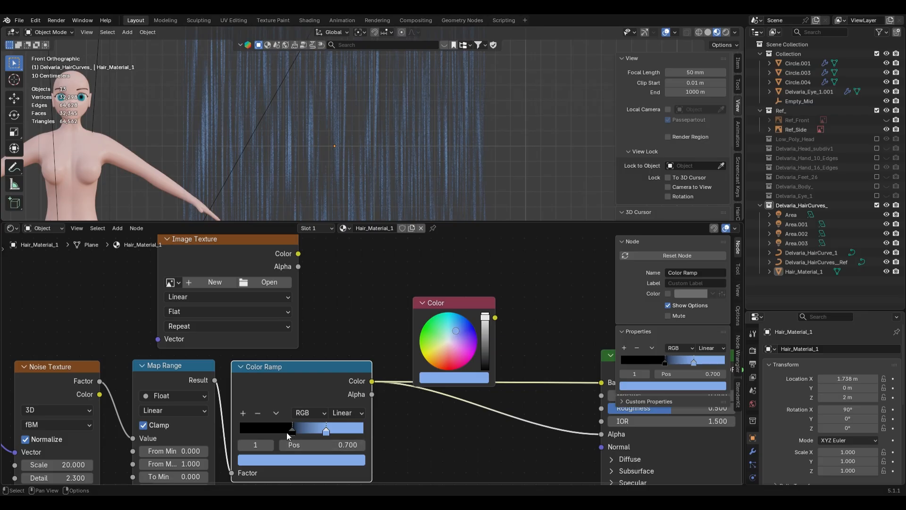
drag(327, 431, 309, 435)
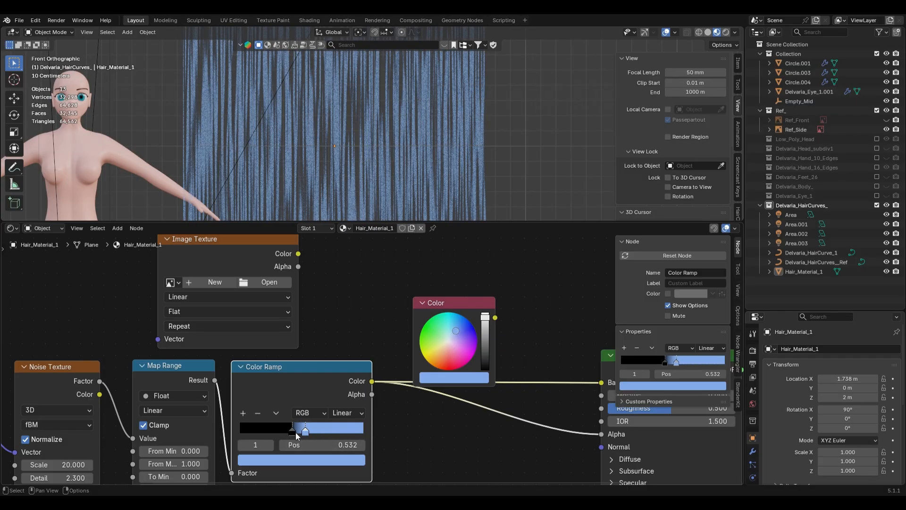
drag(293, 430, 290, 432)
Enlarge the 3D viewport, unhide the Ref_Front image and select the hair material plane.
drag(521, 227, 523, 361)
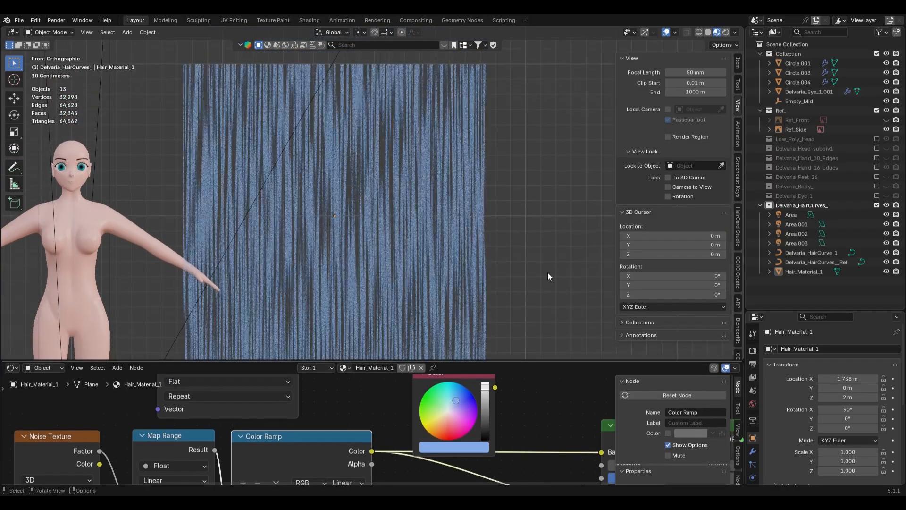
scroll(514, 304, down, 5)
scroll(425, 297, up, 4)
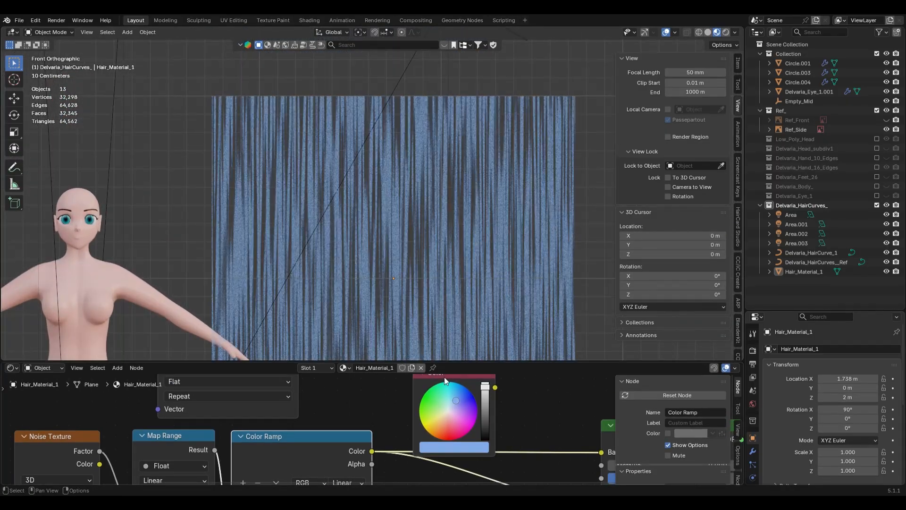
scroll(425, 237, up, 2)
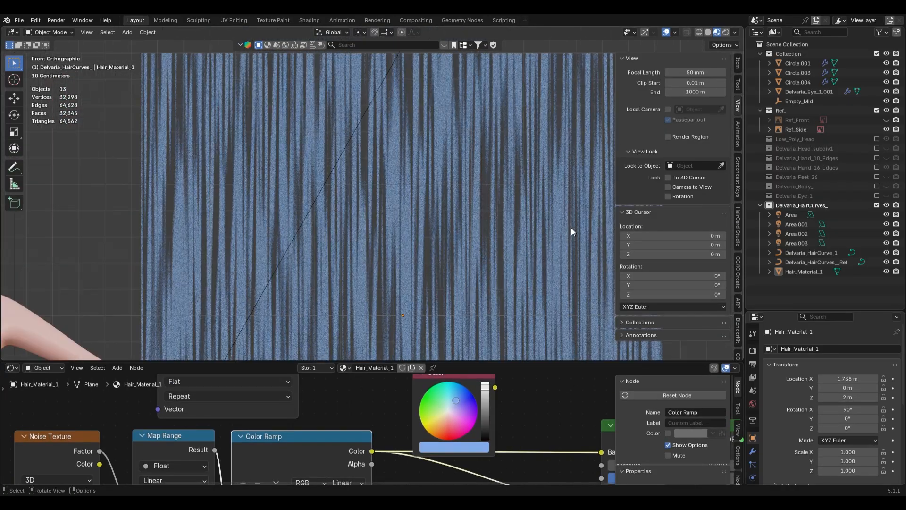
click(886, 120)
scroll(418, 248, down, 3)
scroll(485, 212, up, 3)
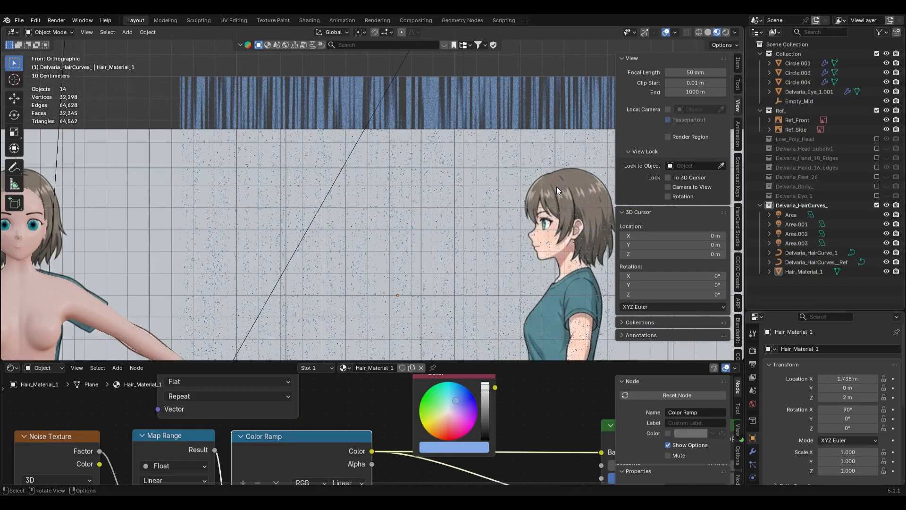
click(521, 109)
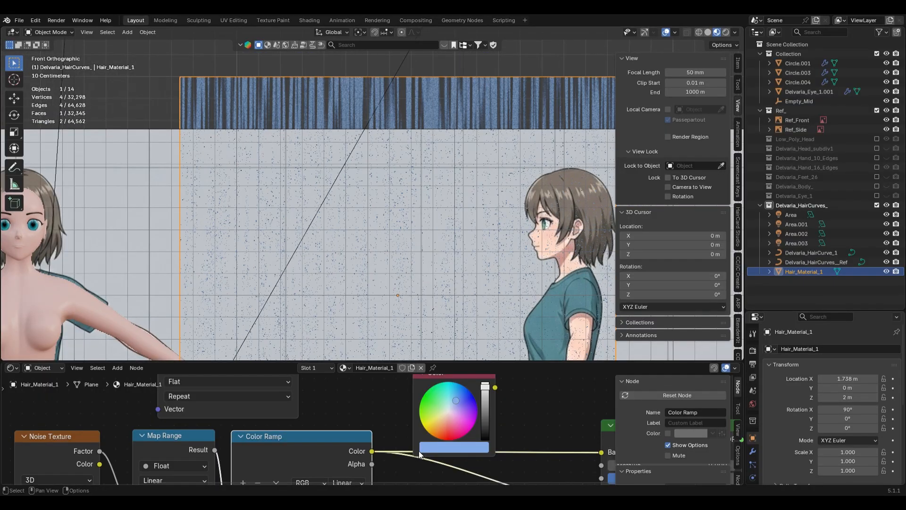
Sample the brown hair color from the reference character's side view into the Color node.
shift+middle_drag(355, 450, 356, 410)
click(460, 406)
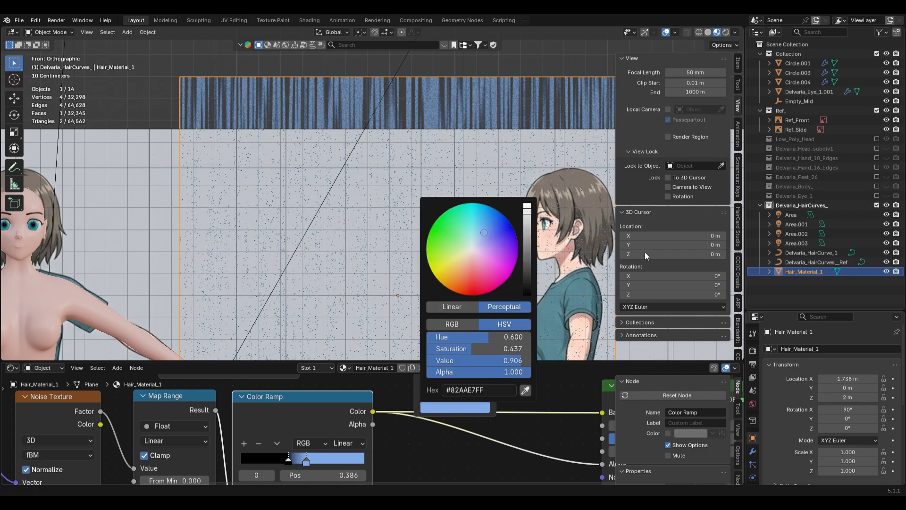
click(525, 390)
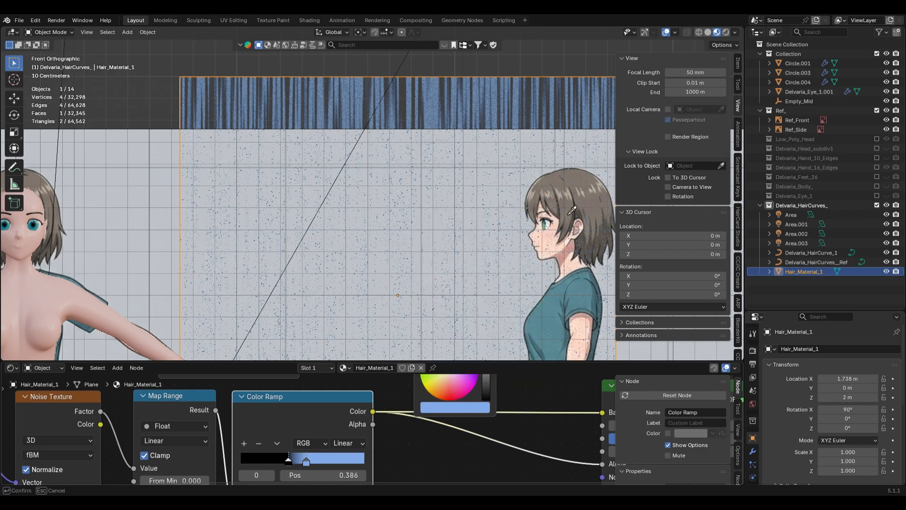
click(569, 218)
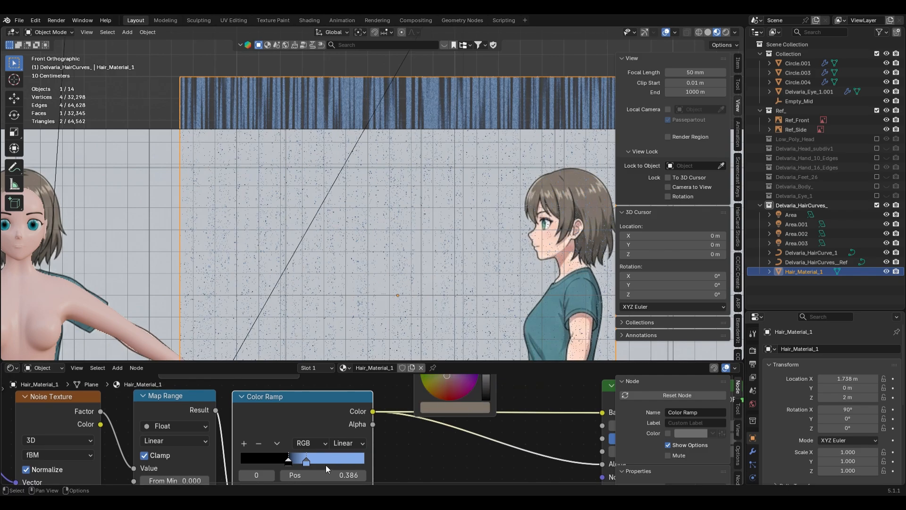
Select the Color Ramp stop at 0.532 and sample the reference character's brown hair color for it.
click(308, 465)
middle_drag(379, 464, 394, 427)
click(361, 451)
click(363, 432)
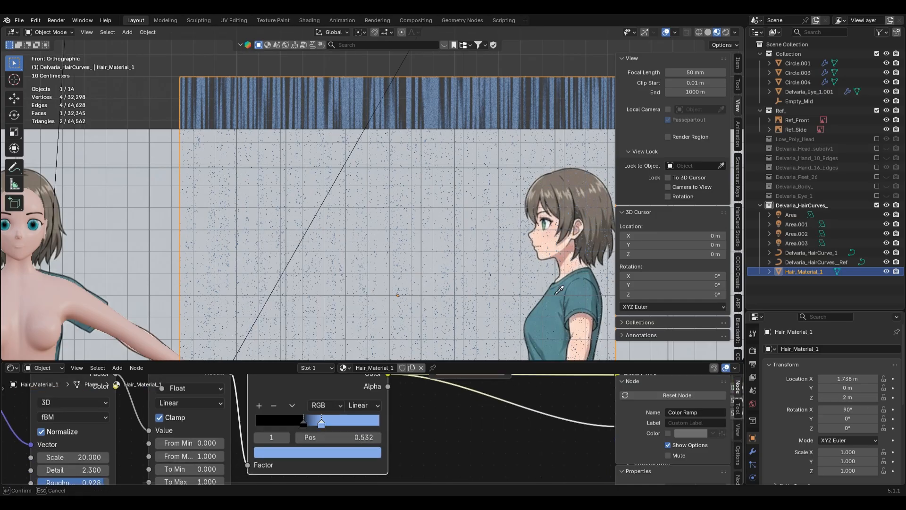
click(582, 188)
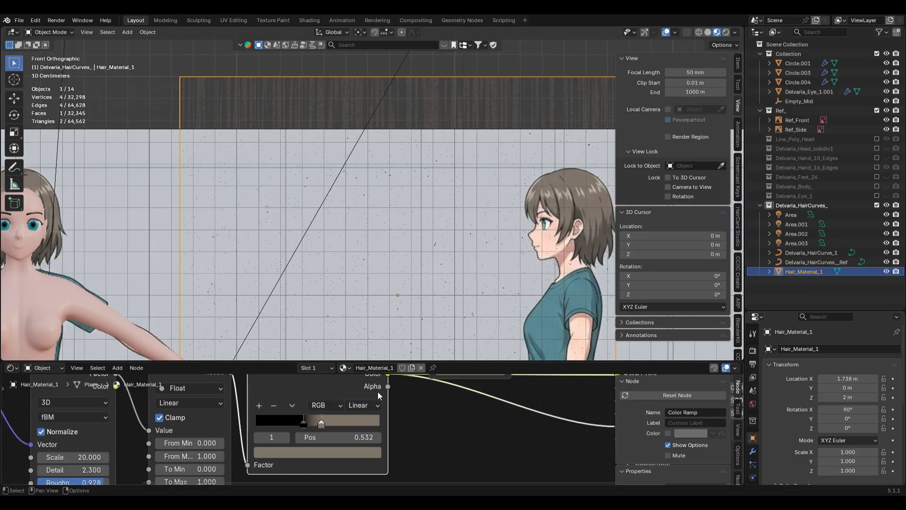
Lighten the brown color of the Color Ramp stop at 0.532, working from the front view.
middle_drag(535, 188, 431, 211)
scroll(536, 247, up, 3)
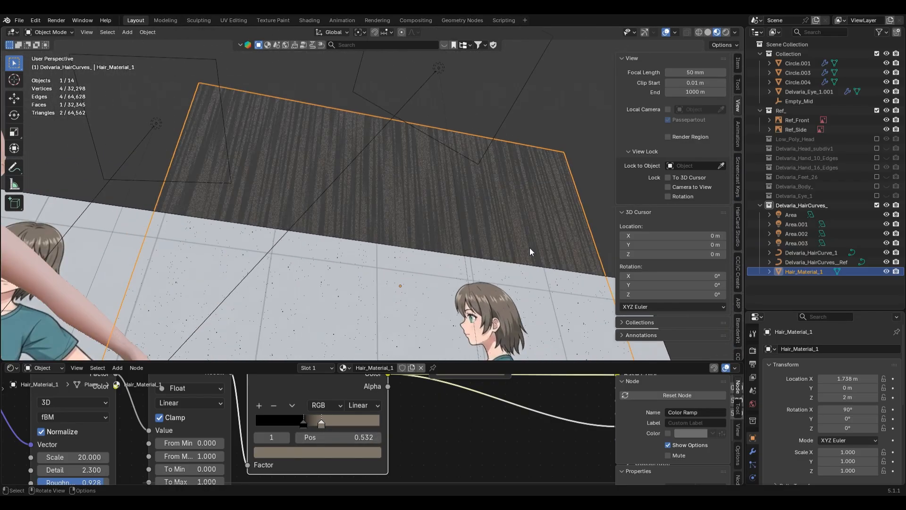
key(KP_1)
click(357, 453)
mouse_move(361, 290)
mouse_down()
mouse_move(360, 274)
mouse_move(363, 282)
mouse_up()
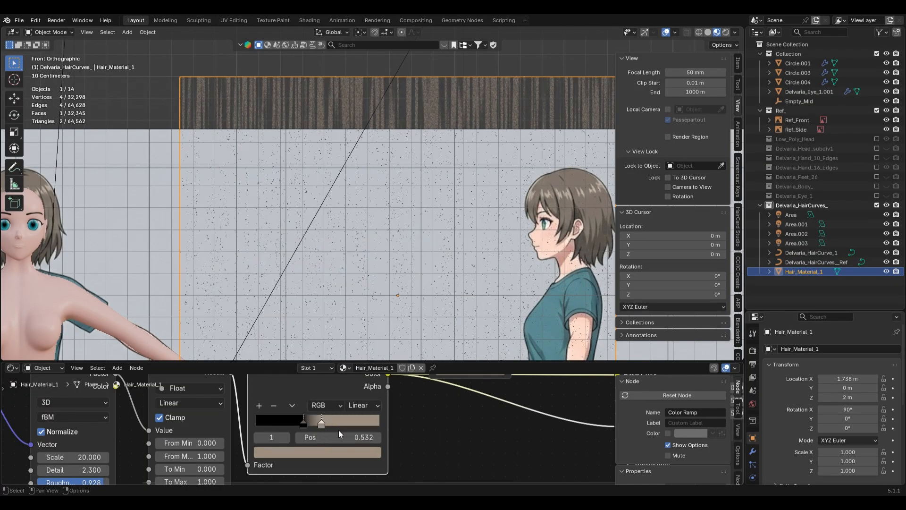
Add a third Color Ramp stop at position 0.695 and set its color to a light cream.
click(259, 404)
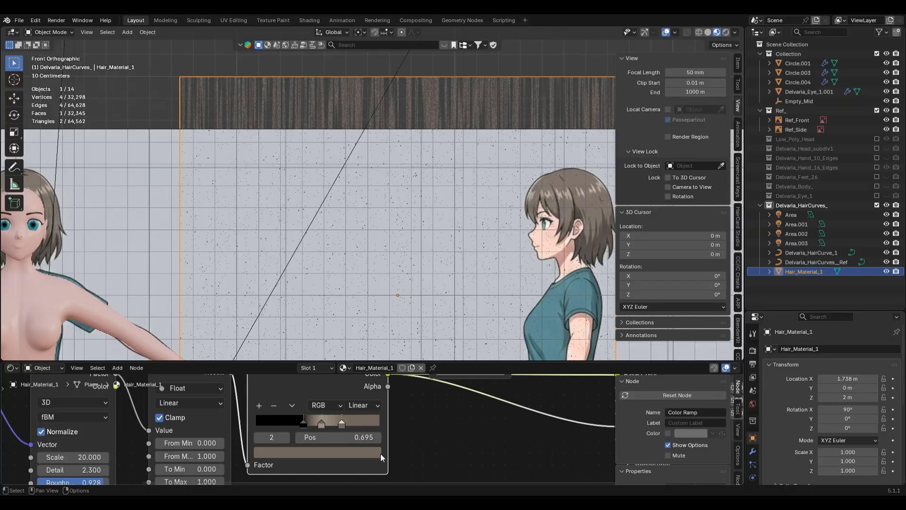
click(367, 453)
drag(363, 298, 374, 240)
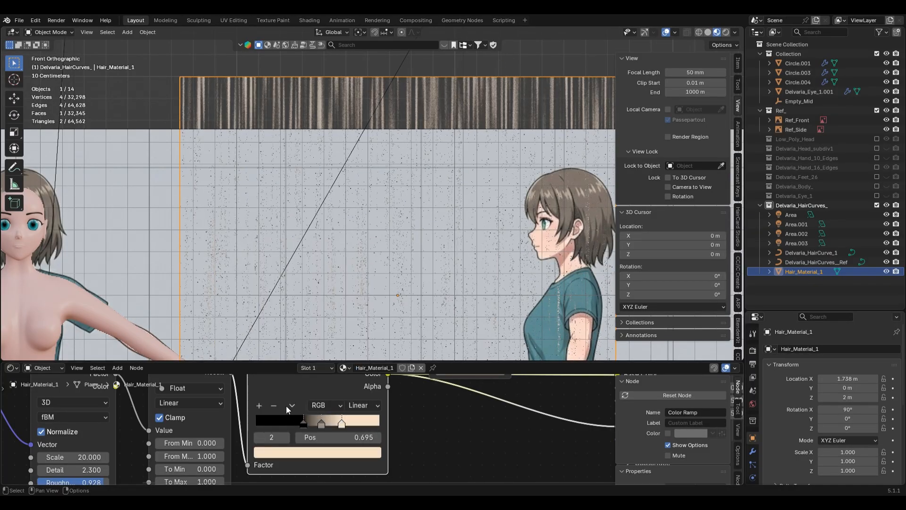
Add a fourth Color Ramp stop at position 0.864.
click(258, 404)
drag(352, 424, 363, 424)
scroll(425, 226, down, 4)
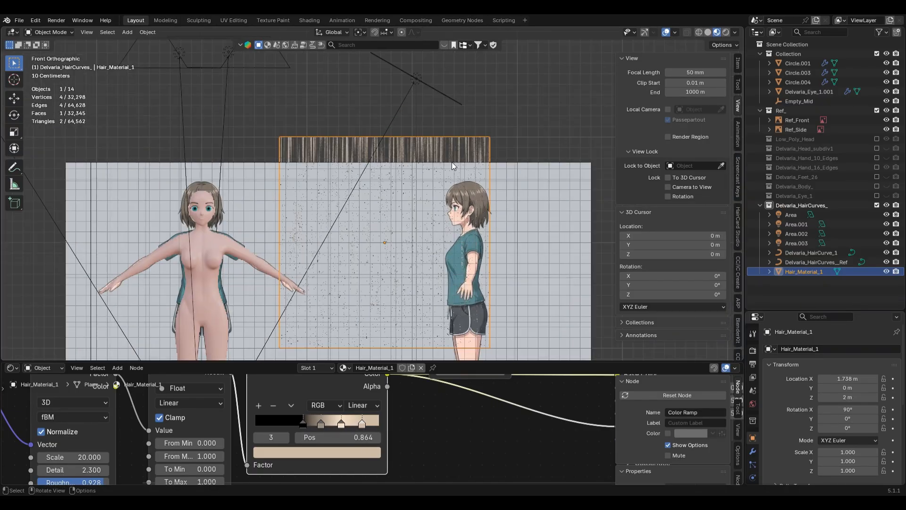
Enlarge the 3D viewport over the node editor and hide the Ref_Front and Ref_Side reference images.
click(456, 101)
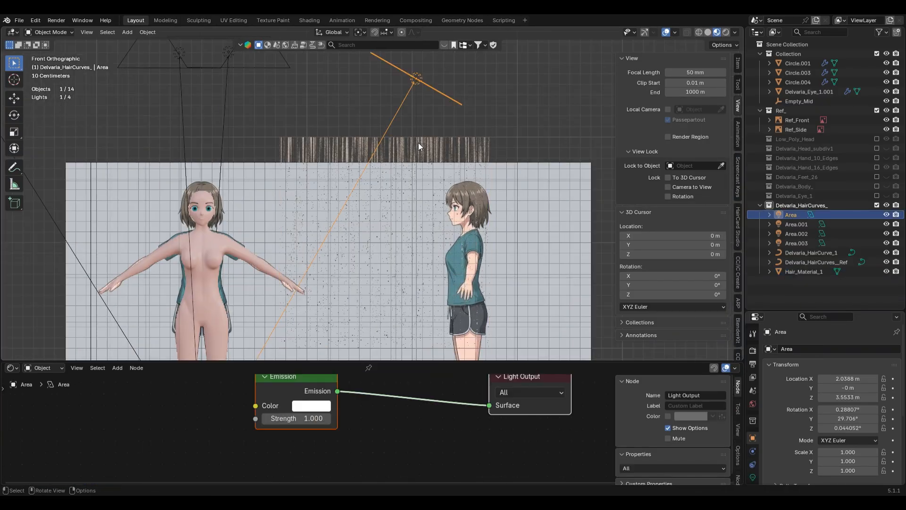
drag(544, 367, 544, 435)
middle_drag(528, 302, 514, 258)
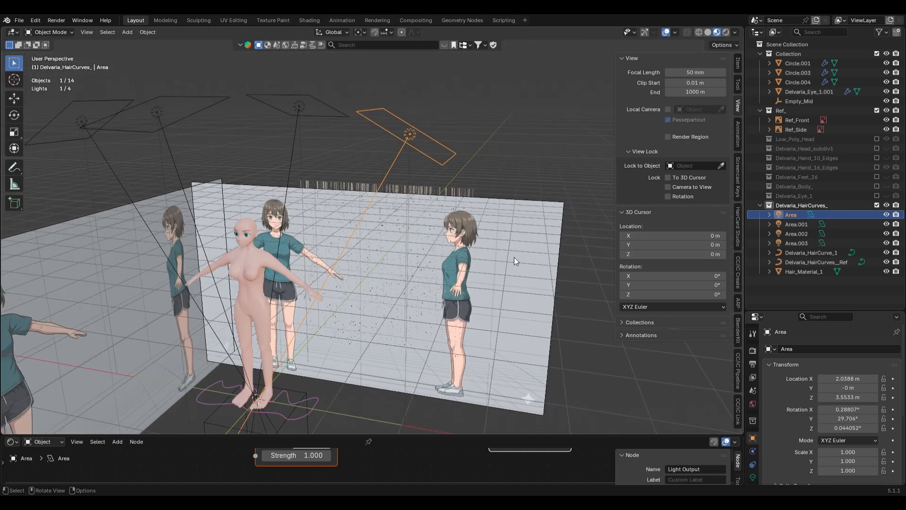
click(513, 258)
key(h)
click(112, 276)
key(h)
key(KP_1)
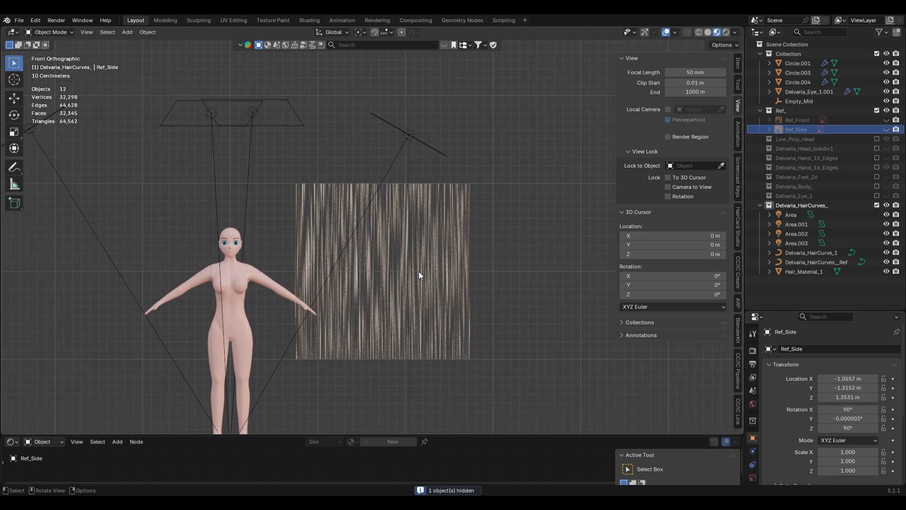
Examine the strand texture on the Hair_Material_1 plane from the front and in perspective, and save the project.
click(411, 290)
scroll(373, 307, up, 4)
scroll(373, 308, down, 5)
middle_drag(394, 270, 455, 279)
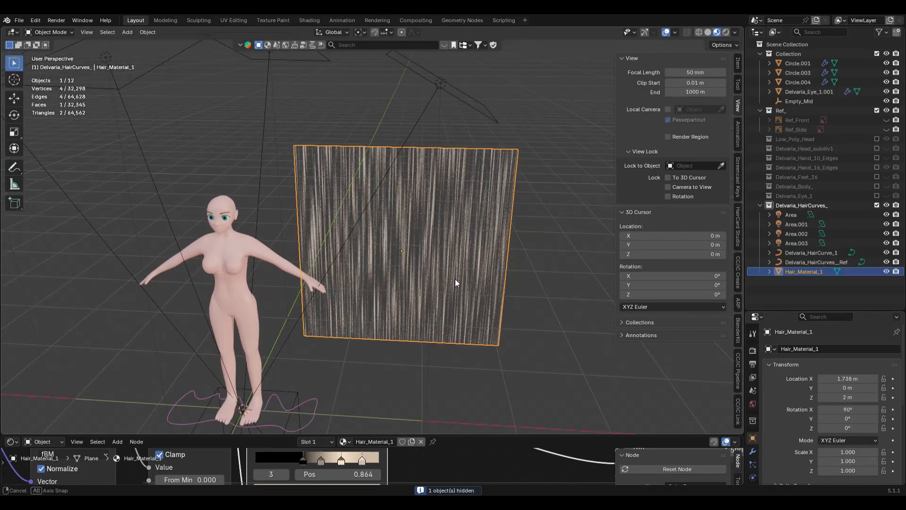
key(Tab)
key(KP_1)
key(Tab)
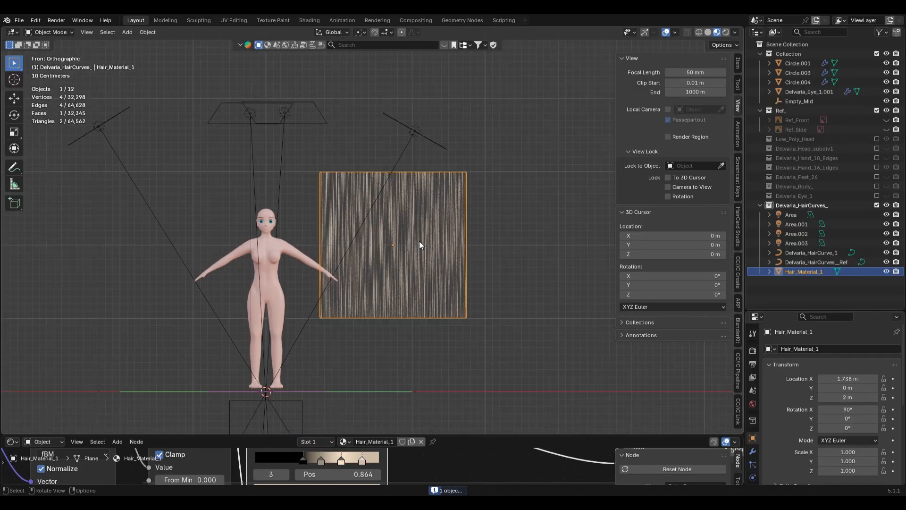
scroll(426, 194, up, 3)
scroll(443, 284, down, 3)
key(ctrl+s)
Select the Delvaria_HairCurve_1 path at the character's feet, enlarge the properties area and save the project from the front view.
middle_drag(446, 282, 455, 304)
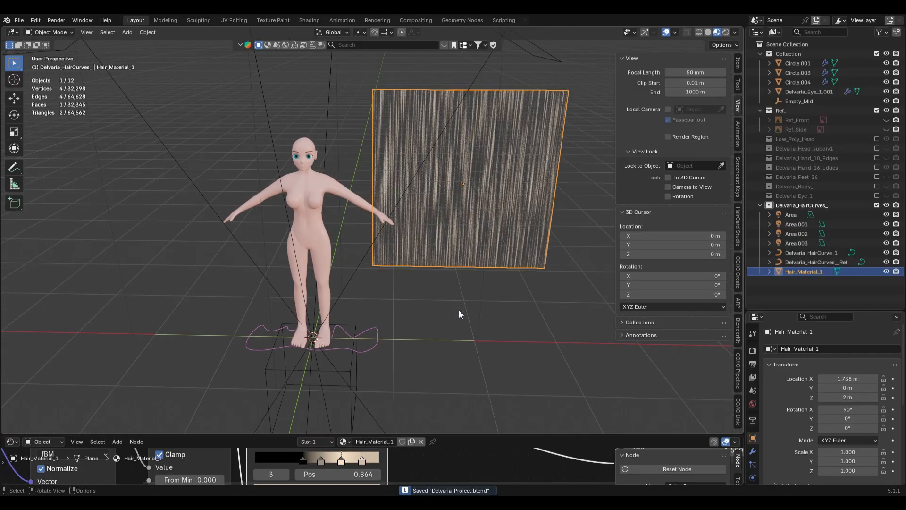
click(379, 339)
click(429, 341)
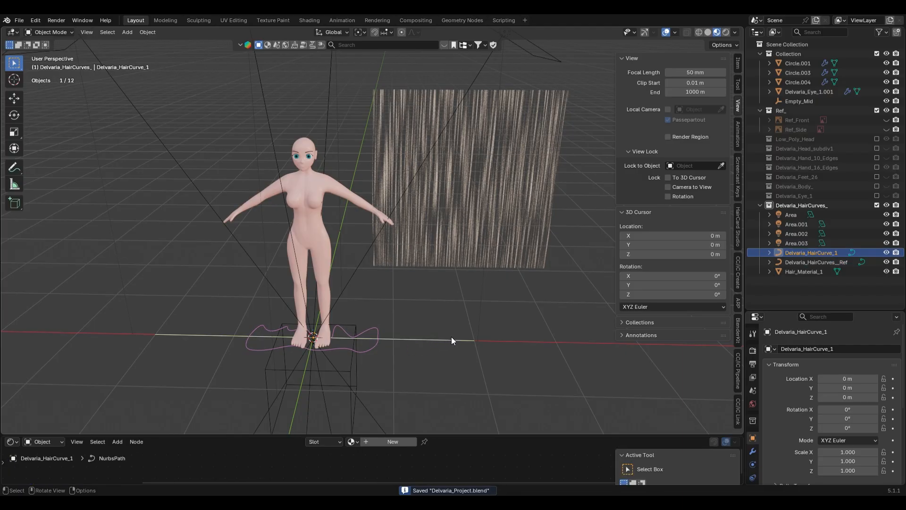
drag(826, 311, 826, 249)
key(KP_1)
key(ctrl+s)
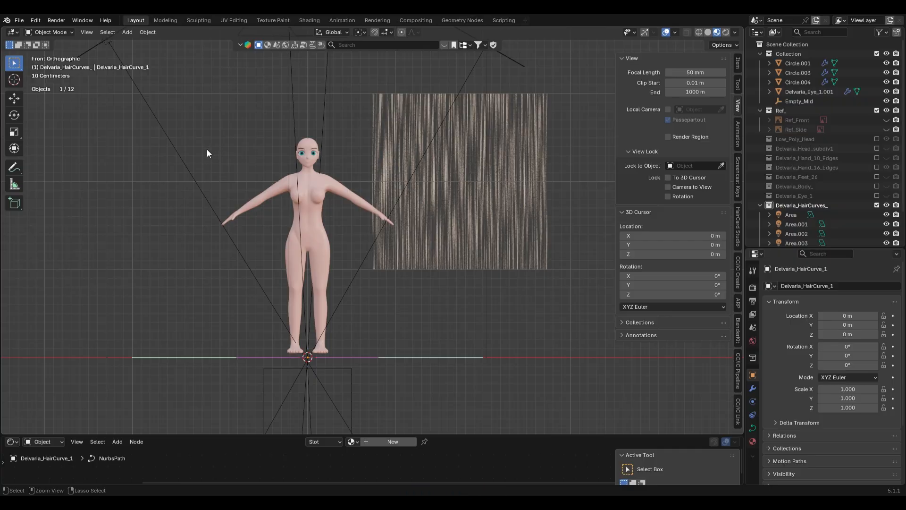
key(ctrl+s)
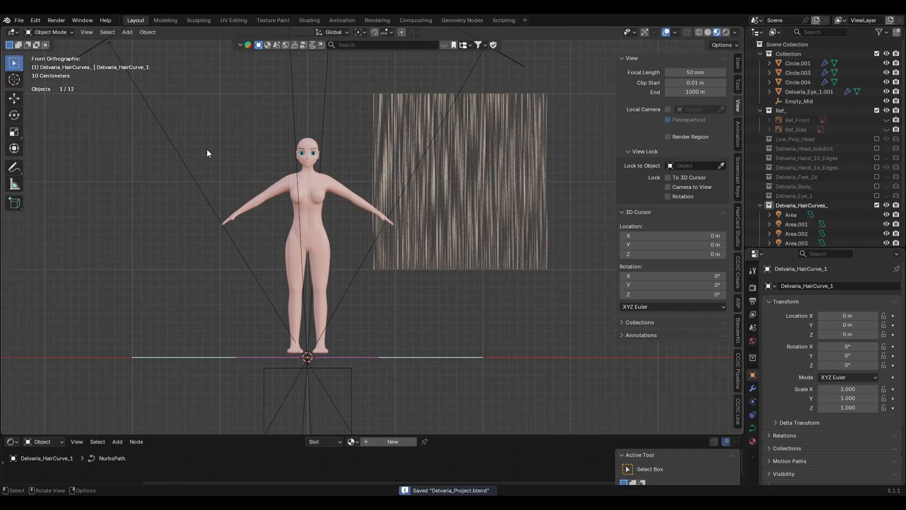
click(109, 65)
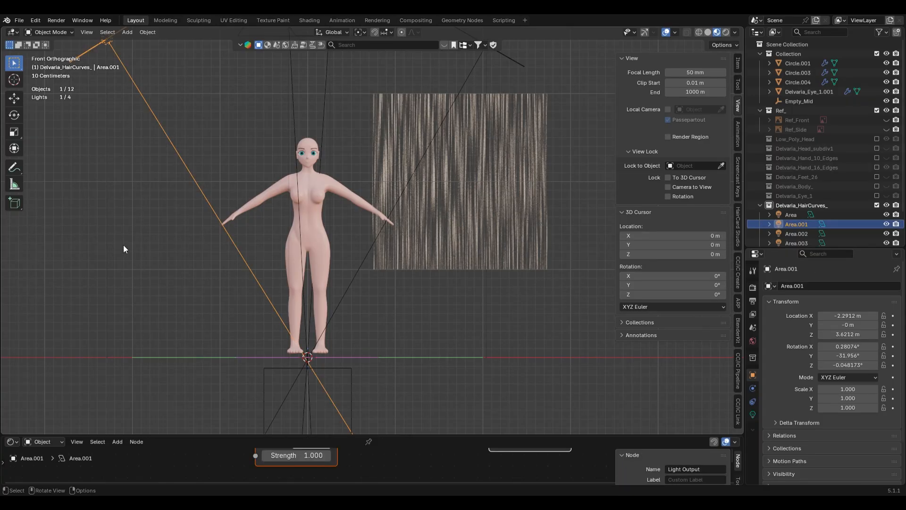
scroll(330, 233, up, 3)
scroll(377, 235, down, 3)
middle_drag(402, 233, 432, 329)
click(332, 274)
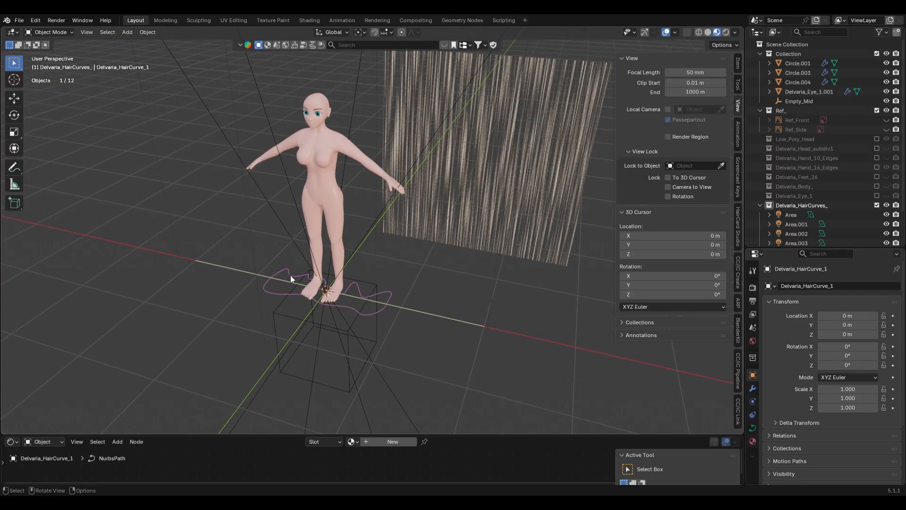
Move the four area lights from Delvaria_HairCurves_ into a new collection named Lights_.
click(759, 205)
drag(782, 250, 778, 319)
click(390, 292)
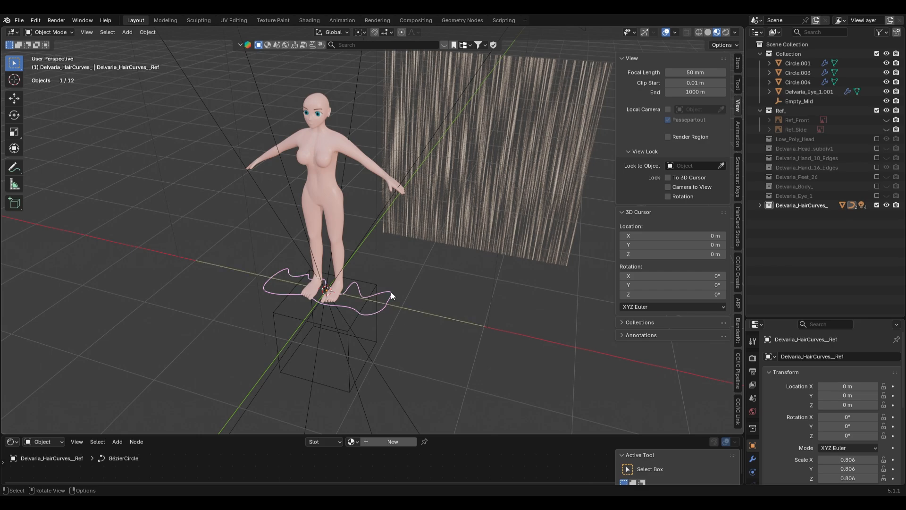
key(period)
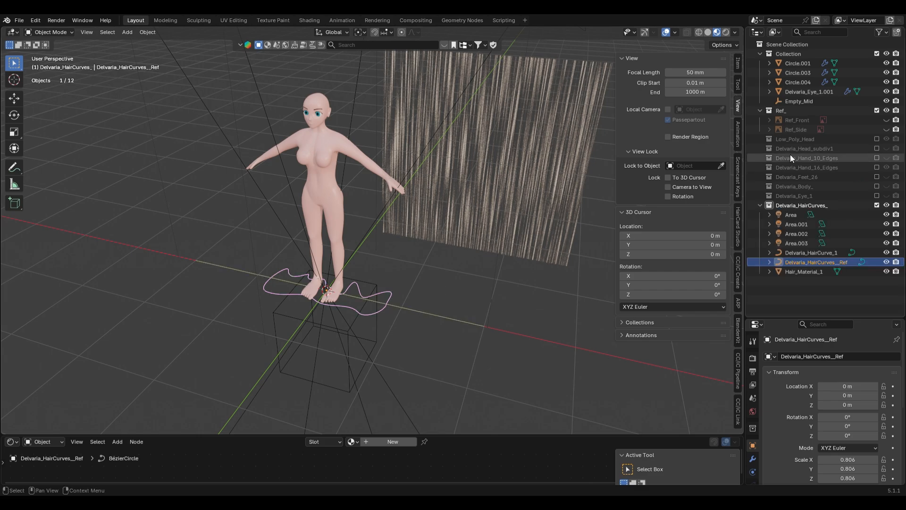
click(794, 215)
shift+click(803, 244)
key(m)
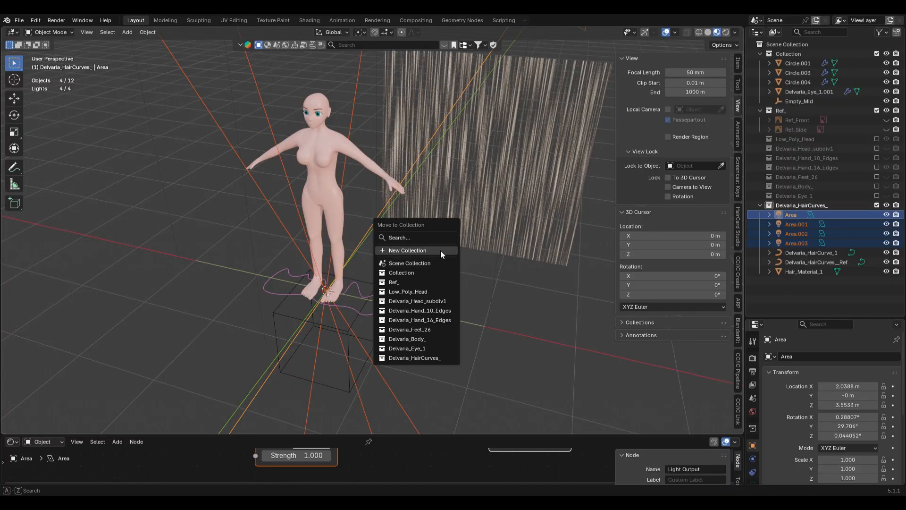
click(440, 250)
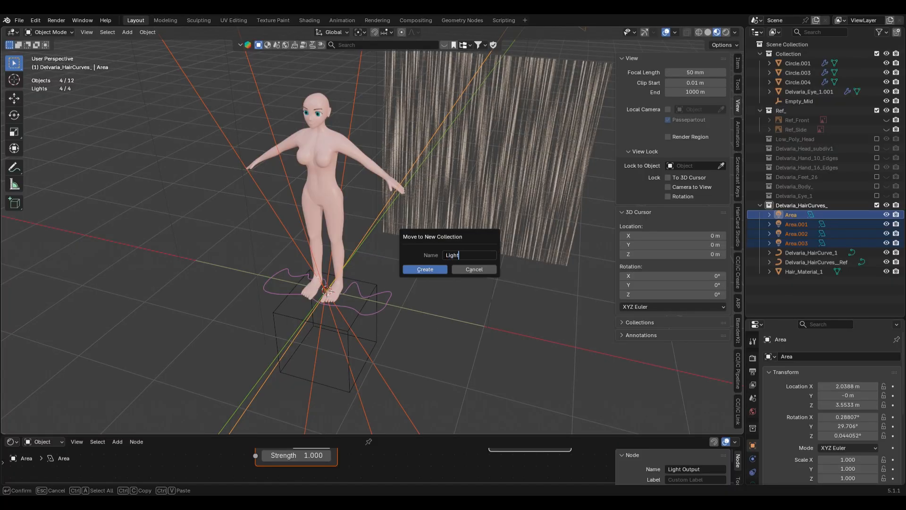
click(425, 269)
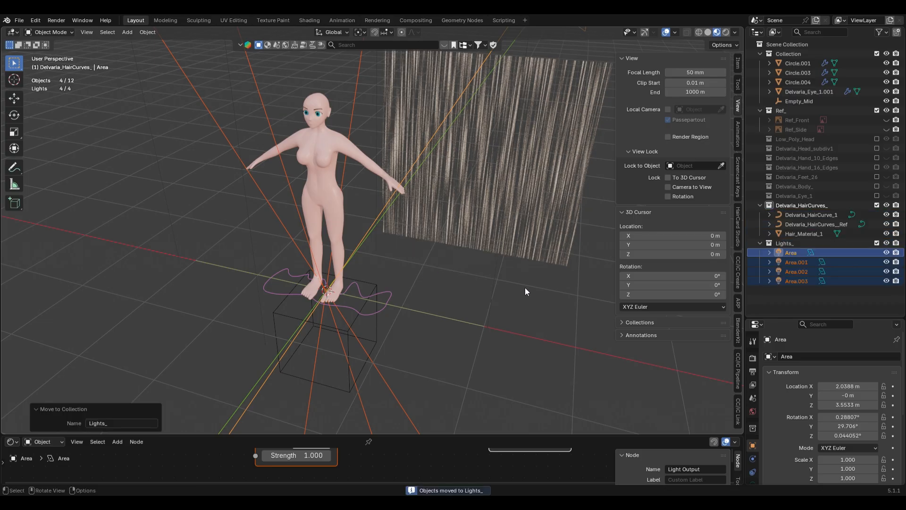
Exclude the Lights_ collection from the view layer and select the Delvaria_HairCurve_1 path.
click(876, 243)
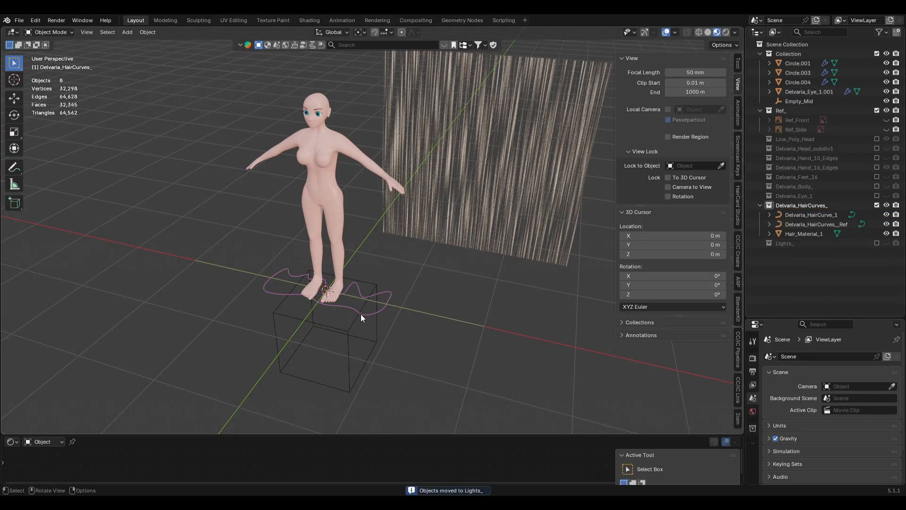
click(394, 291)
click(401, 307)
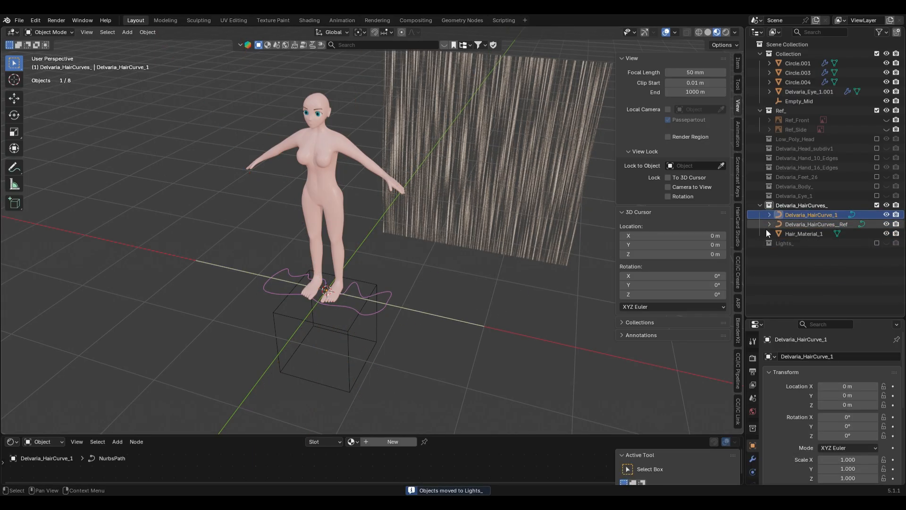
drag(783, 321, 782, 284)
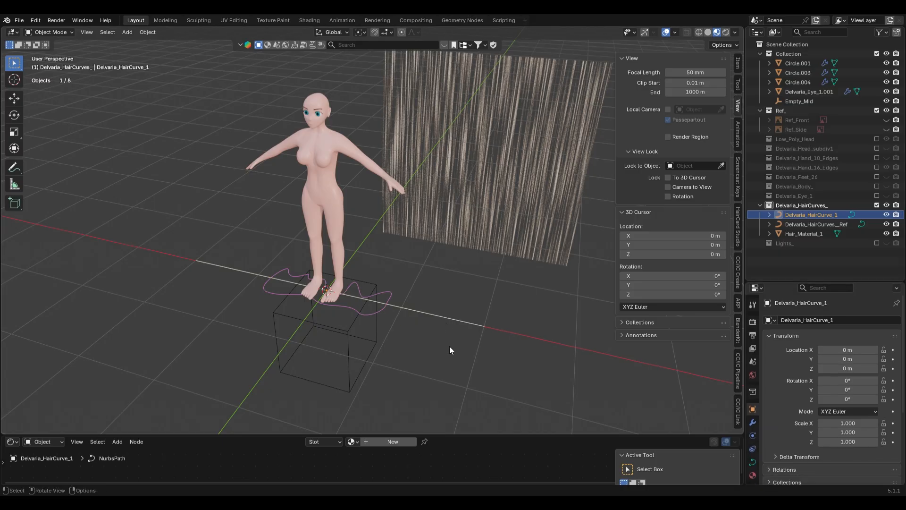
Try to move the hair path and the wavy profile curve at the feet along the Z axis.
key(g)
key(z)
key(Escape)
click(375, 293)
key(g)
key(z)
click(426, 275)
key(ctrl+z)
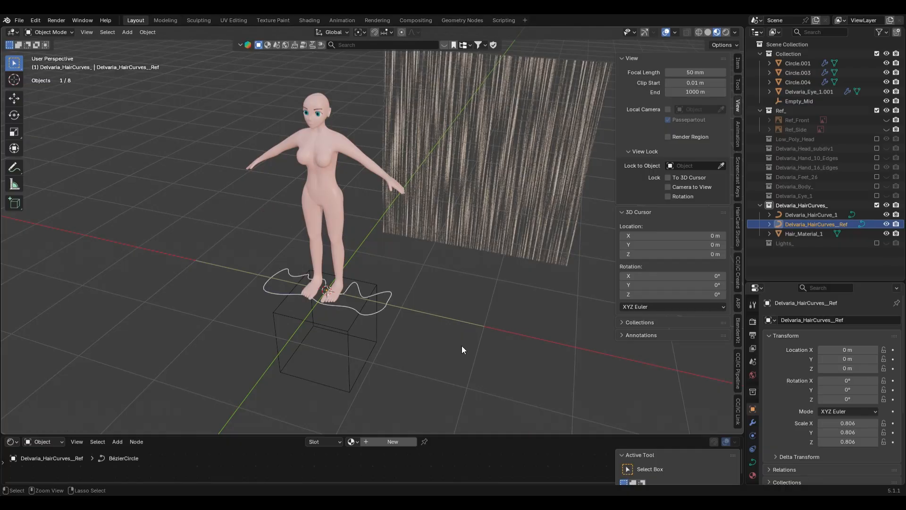
key(ctrl+z)
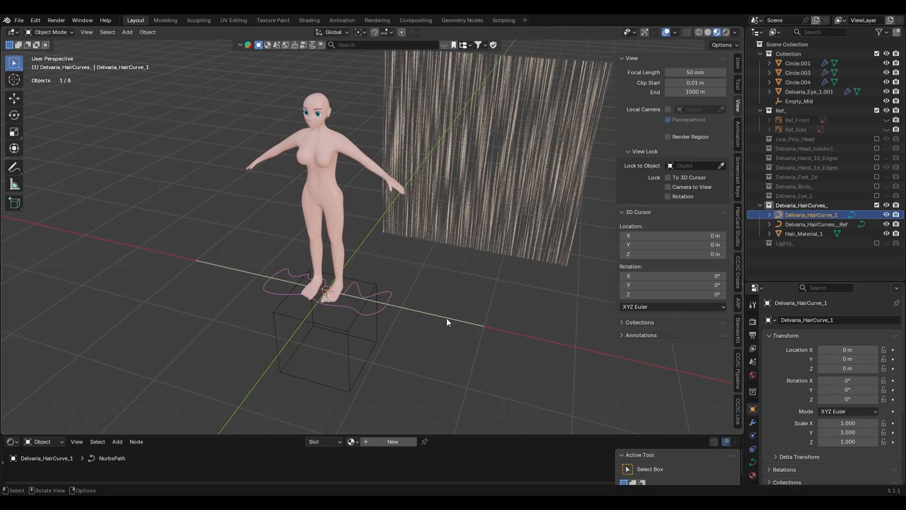
Set the hair path's bevel type to Object and pick the wavy Delvaria_HairCurves__Ref curve as its bevel object.
click(752, 462)
drag(787, 282, 785, 232)
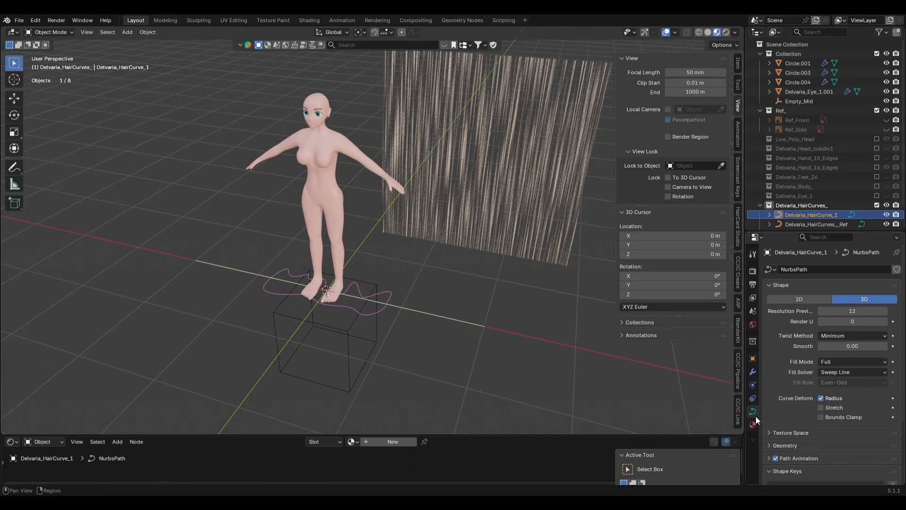
scroll(793, 399, down, 4)
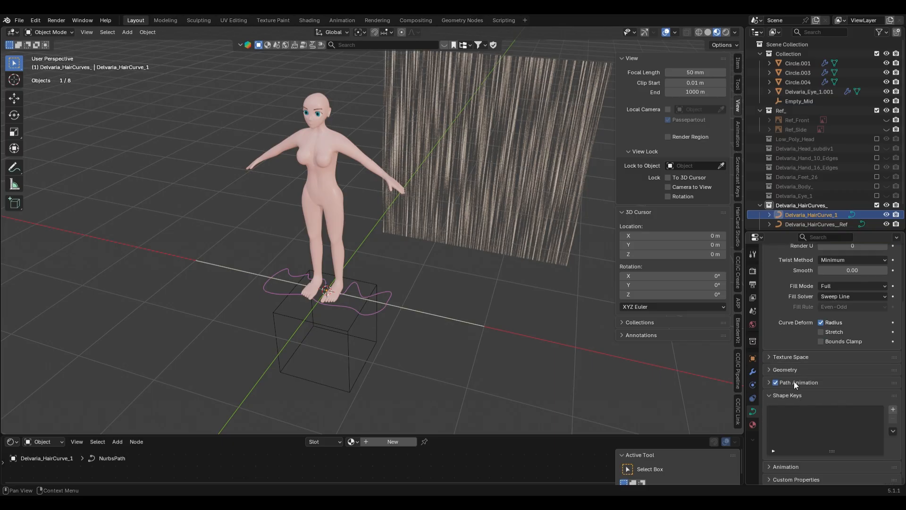
click(774, 369)
scroll(802, 377, down, 4)
click(832, 379)
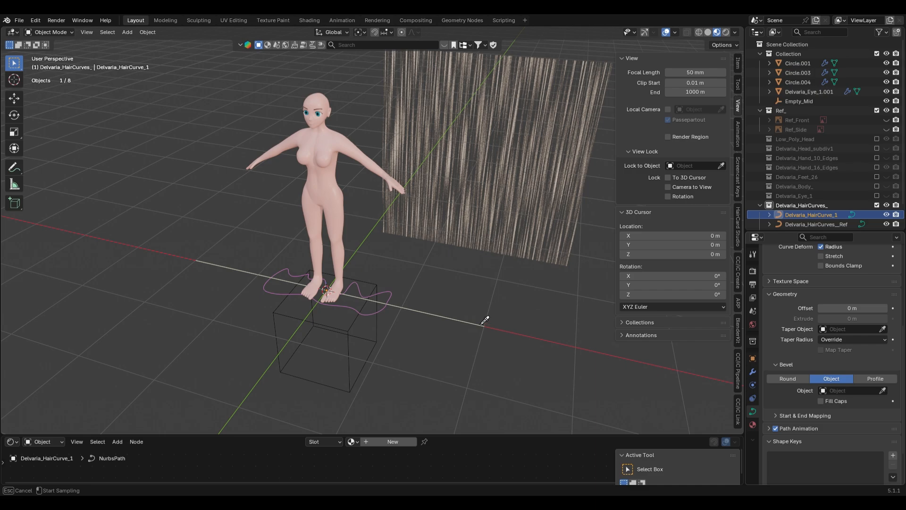
click(391, 304)
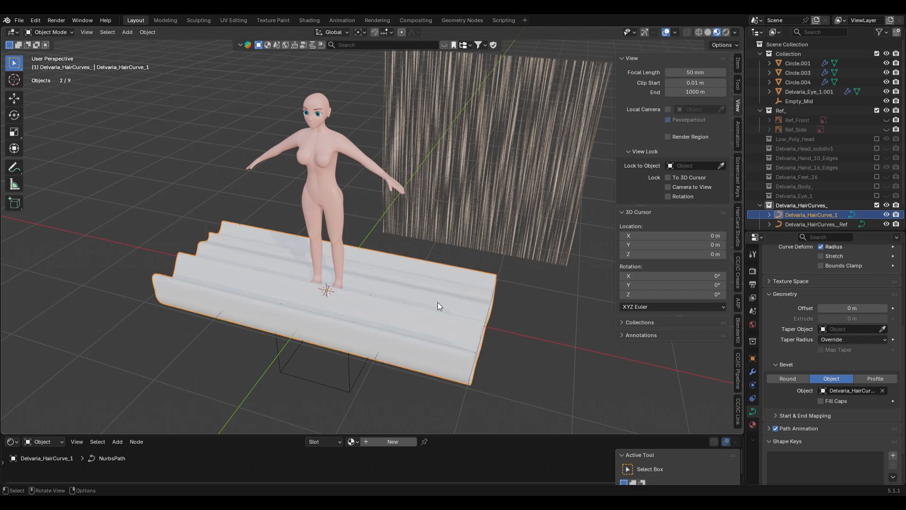
Rotate the beveled hair curve 90° about the Y axis so it stands upright.
text(ry90)
key(Return)
Try rotating the upright hair curve 90° about the Z axis.
text(r)
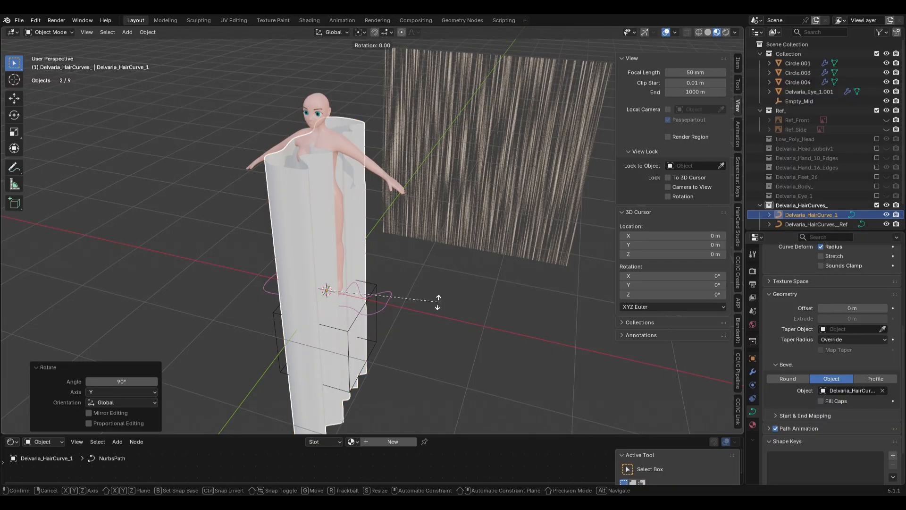
text(z90)
key(Return)
key(ctrl+z)
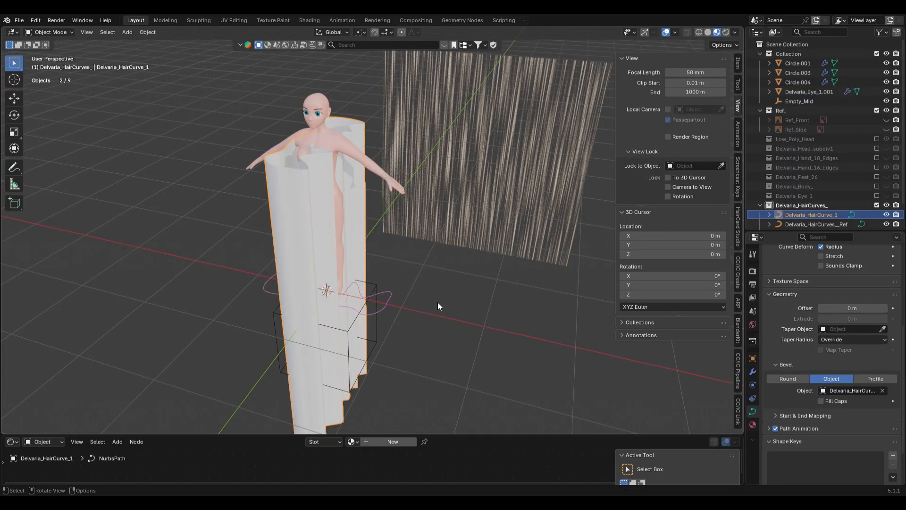
key(ctrl+z)
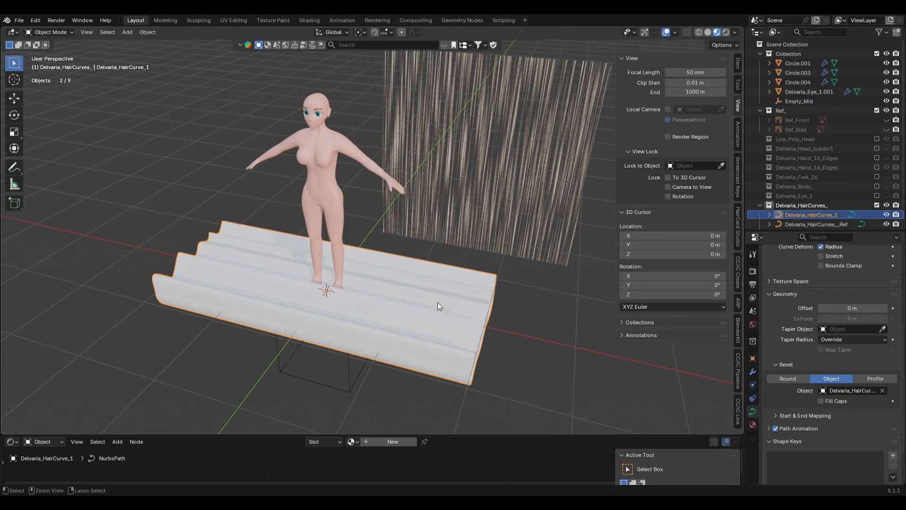
key(ctrl+shift+z)
Rotate the upright hair curve -90° about the Z axis.
text(rz90)
key(minus)
key(Return)
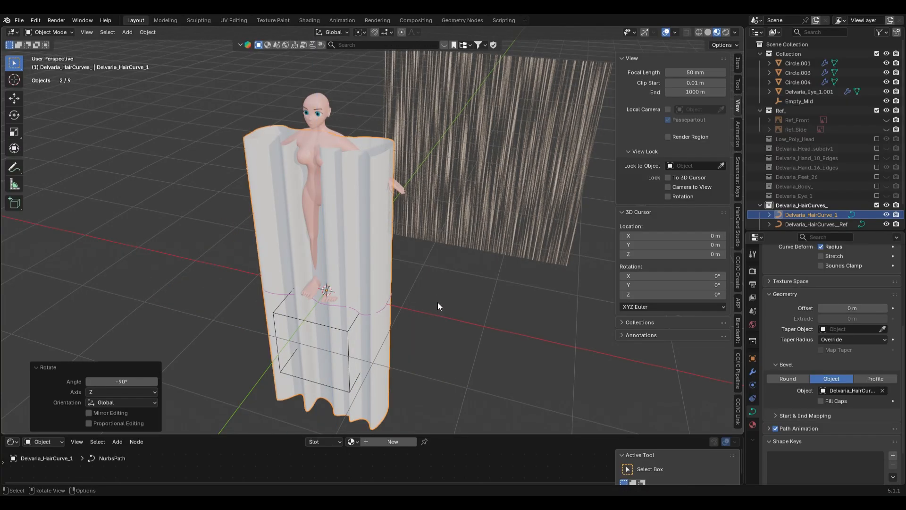
Turn on the Screencast Keys display and hide the viewport sidebar.
key(KP_1)
scroll(460, 304, down, 2)
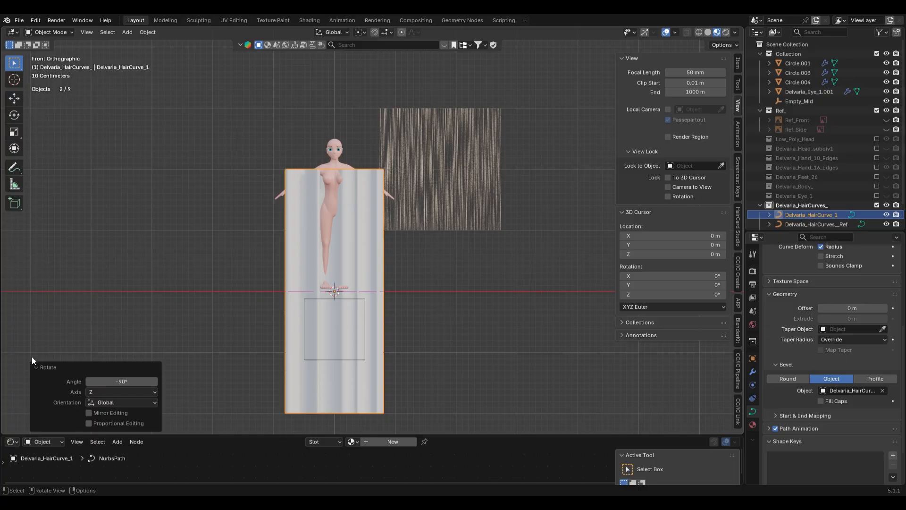
click(44, 367)
click(738, 178)
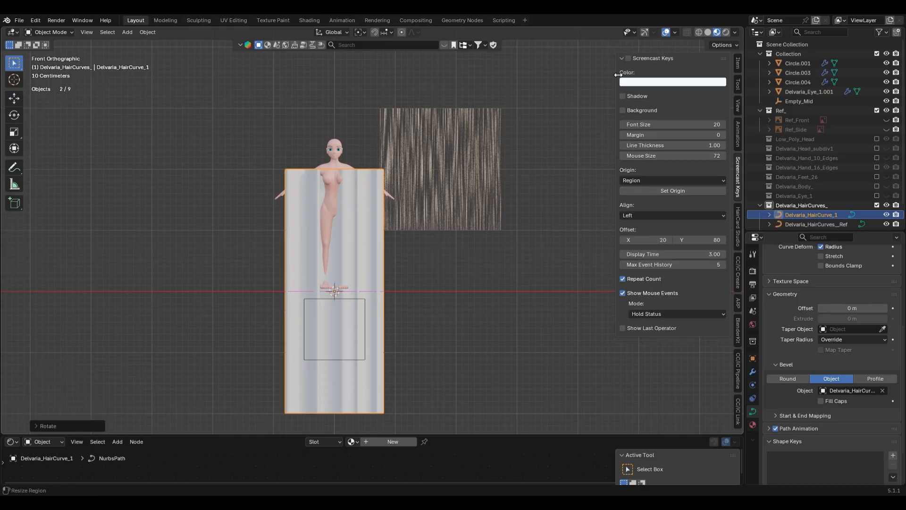
click(630, 61)
key(n)
Move the hair curve along the X axis so it stands clear beside the character.
scroll(465, 304, up, 2)
click(460, 290)
middle_drag(460, 290, 372, 265)
click(373, 264)
key(g)
key(x)
click(539, 296)
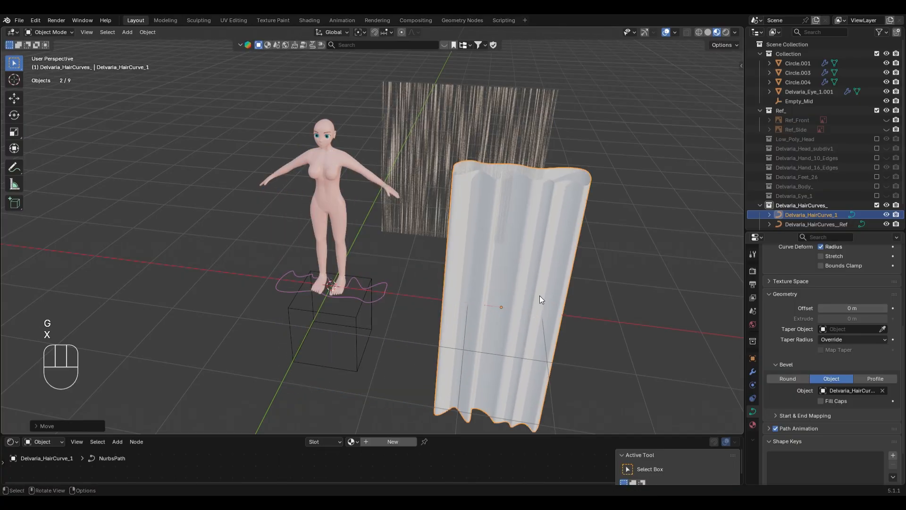
Raise the hair curve along the Z axis until its lower end sits about at floor level.
key(KP_1)
key(g)
key(z)
click(551, 228)
middle_drag(551, 228, 556, 262)
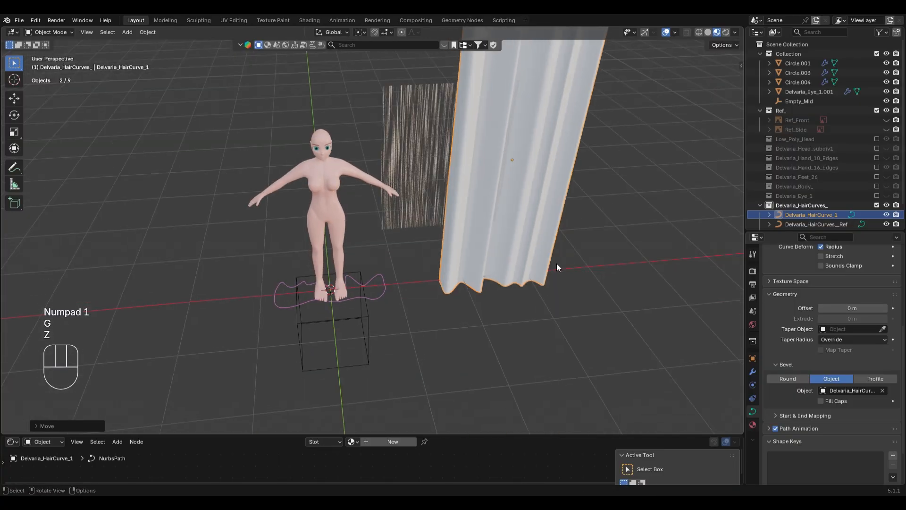
scroll(556, 262, down, 2)
middle_drag(494, 187, 512, 174)
scroll(508, 243, up, 1)
middle_drag(508, 242, 390, 231)
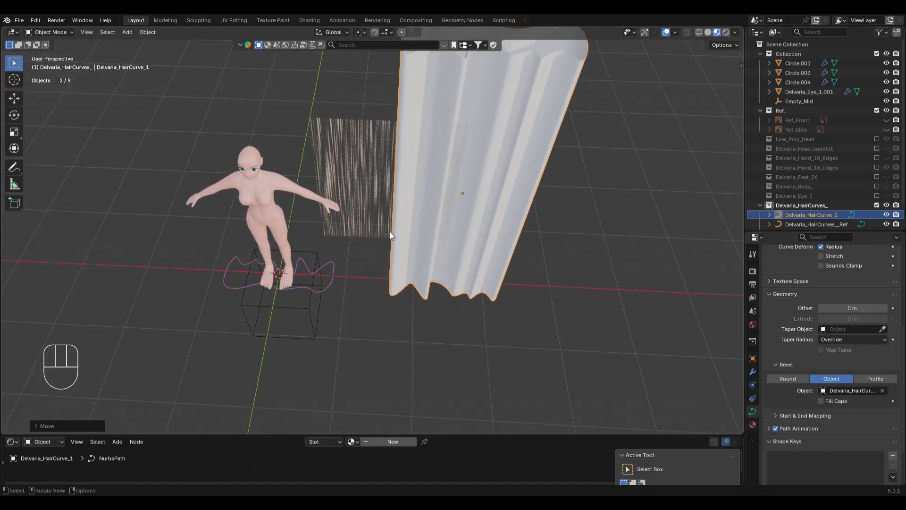
Add a path curve at the world origin by the character's feet.
scroll(522, 205, down, 2)
click(516, 256)
key(shift+a)
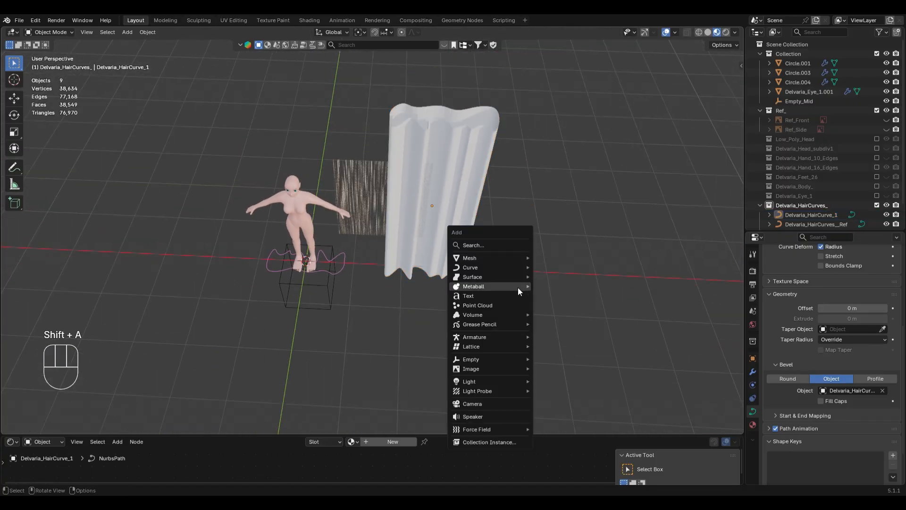
mouse_move(518, 265)
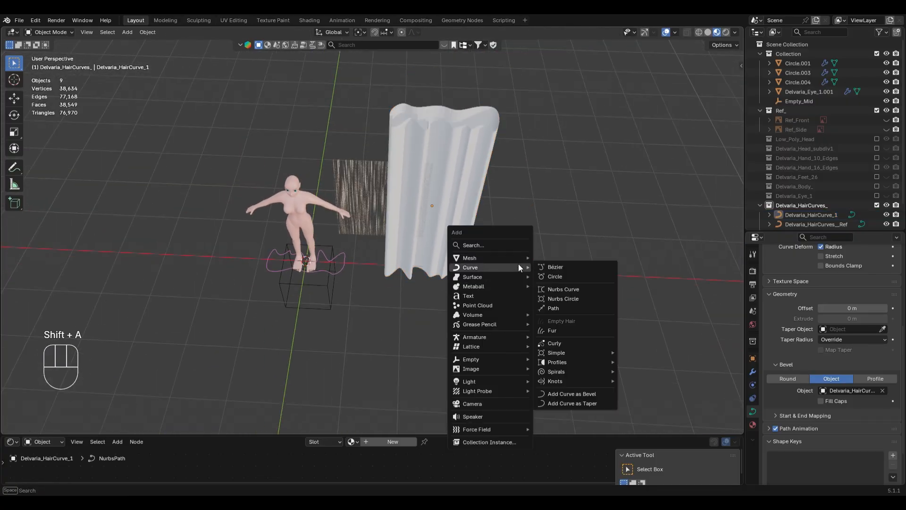
click(580, 308)
scroll(337, 283, up, 2)
scroll(338, 284, up, 3)
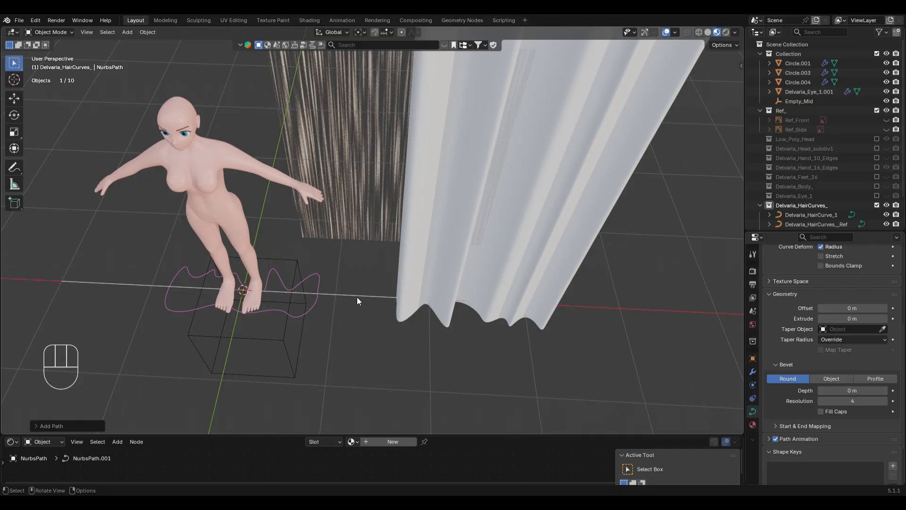
key(ctrl+z)
key(Tab)
key(Tab)
key(Tab)
key(Tab)
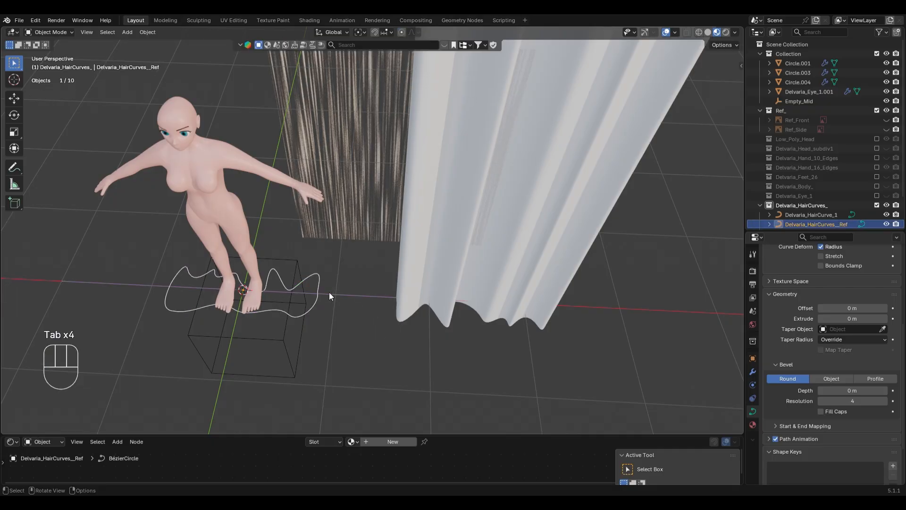
Bevel the new path in Object mode, using the wavy profile curve at the character's feet as its bevel object.
click(138, 284)
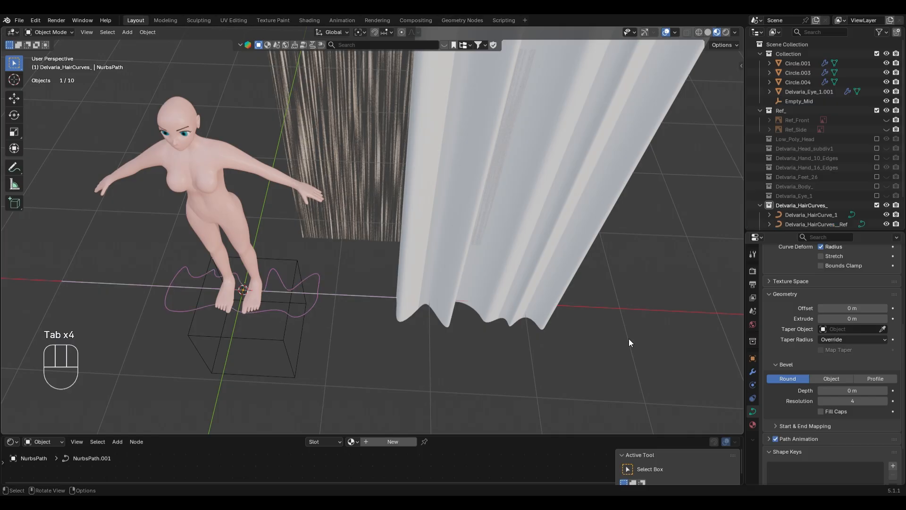
click(831, 379)
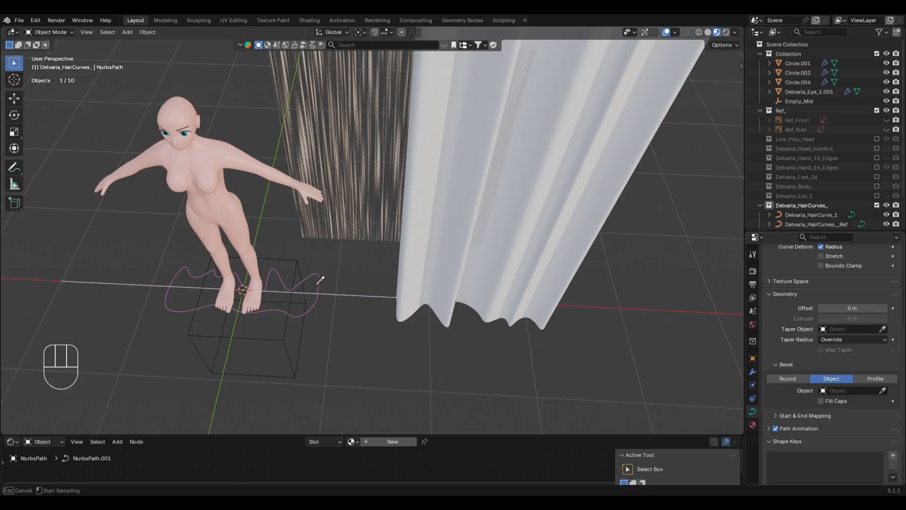
click(320, 280)
middle_drag(316, 275, 637, 353)
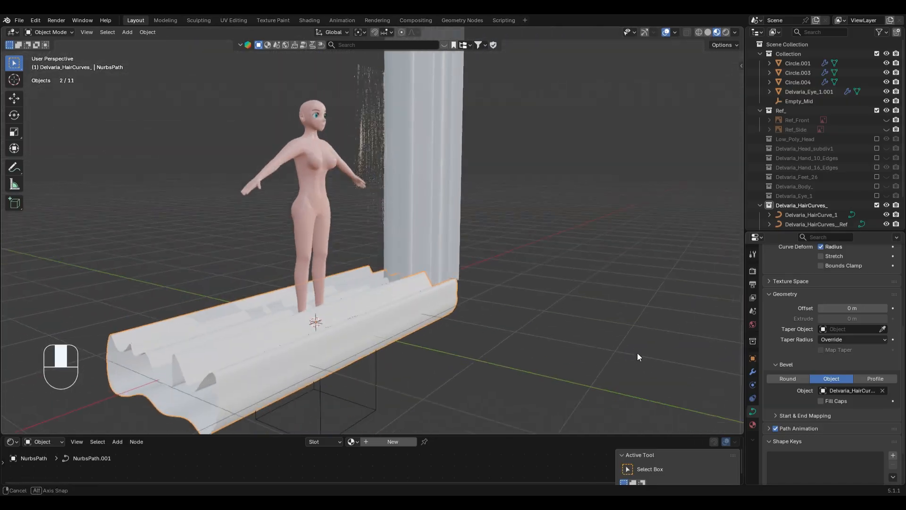
Clear the path's bevel object and give it a Round bevel with a depth of 0.28 m.
click(882, 391)
click(802, 378)
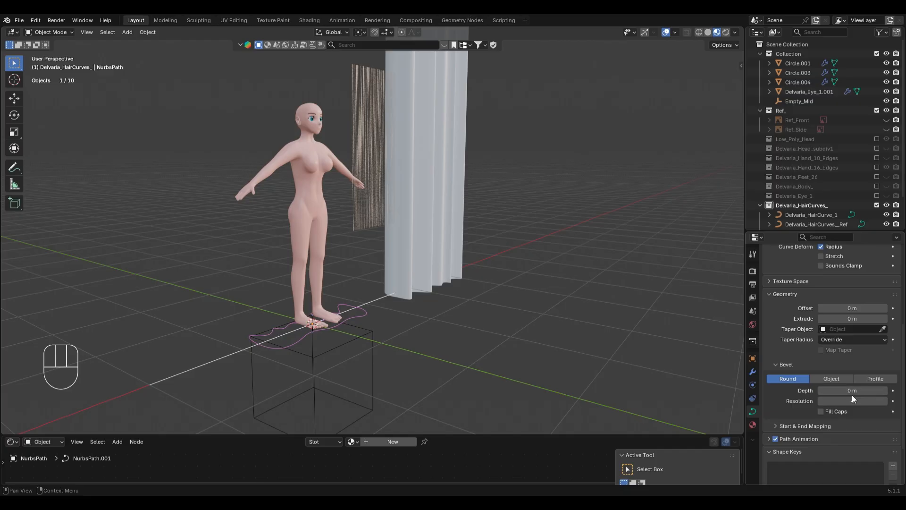
drag(853, 394, 882, 395)
Set the path's bevel back to Object with the wavy profile curve, and undo that object assignment.
click(831, 378)
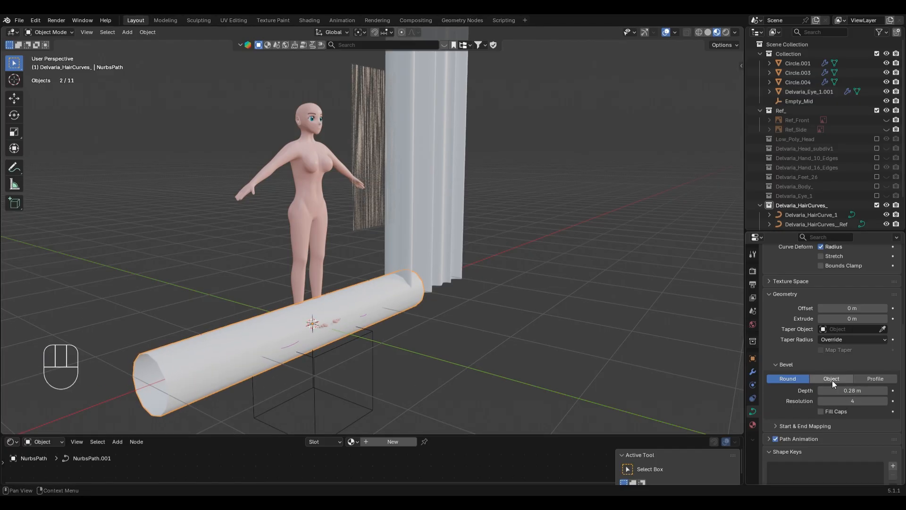
click(882, 391)
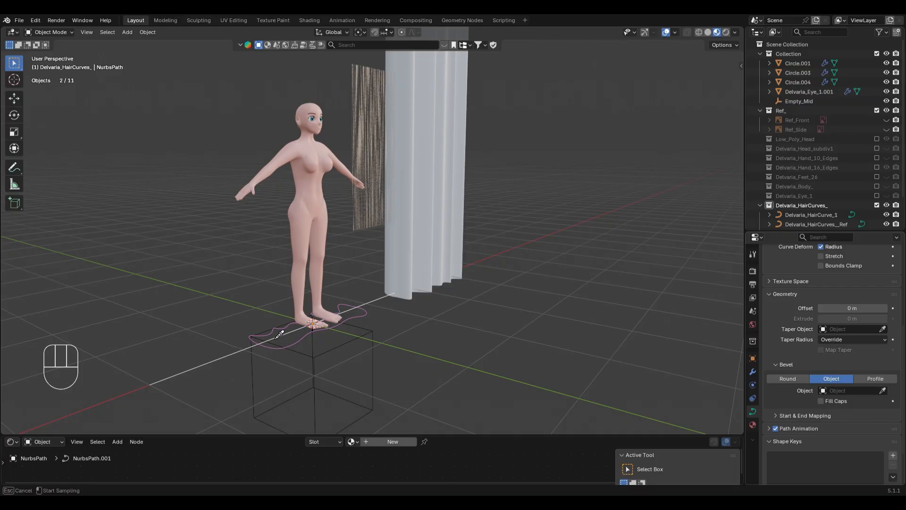
click(273, 338)
middle_drag(534, 320, 371, 367)
key(ctrl+z)
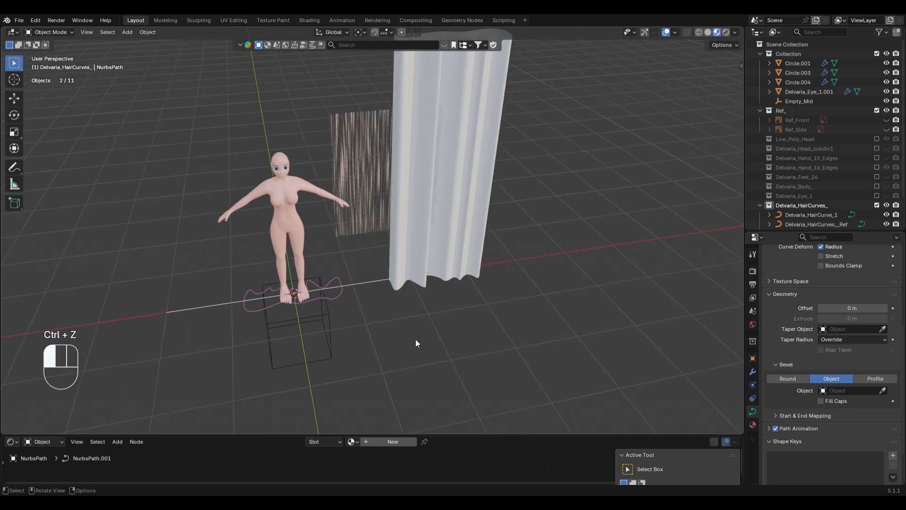
Add a second path curve and raise it along the Z axis to about the character's chest height.
key(shift+a)
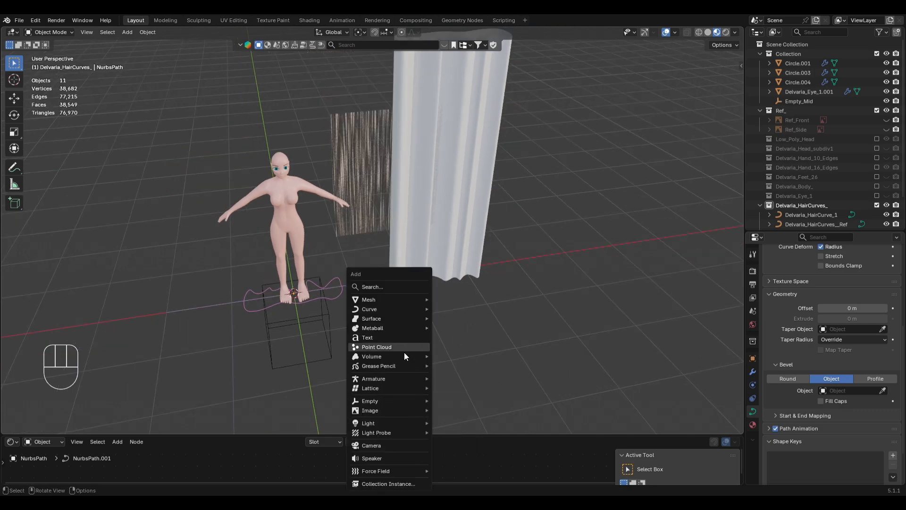
mouse_move(430, 308)
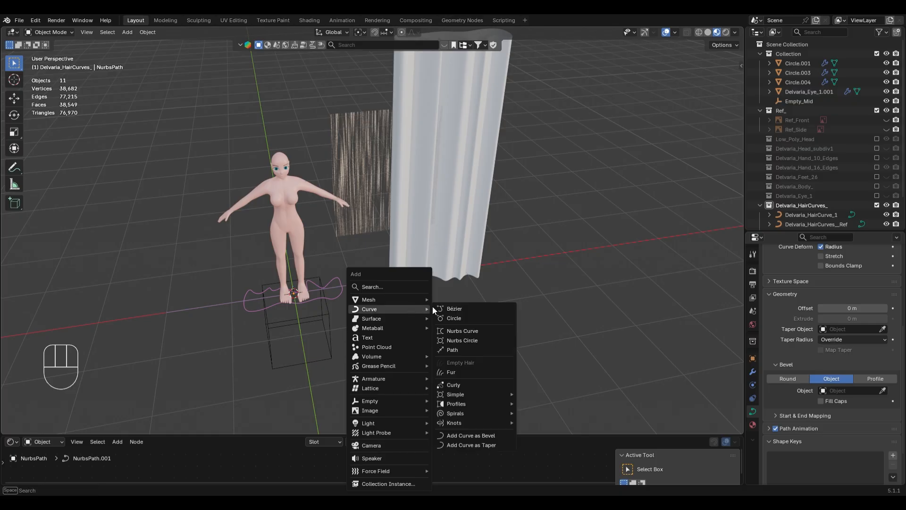
click(475, 349)
key(g)
key(z)
click(454, 256)
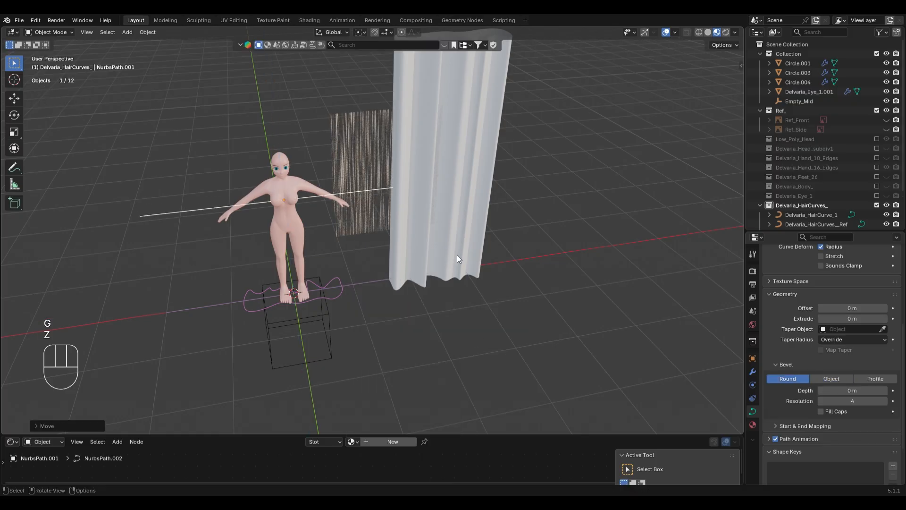
Rotate the second path 90° about the Y axis and move it along X until it stands clear beside the character.
key(r)
key(y)
key(KP_9)
key(KP_0)
key(KP_Enter)
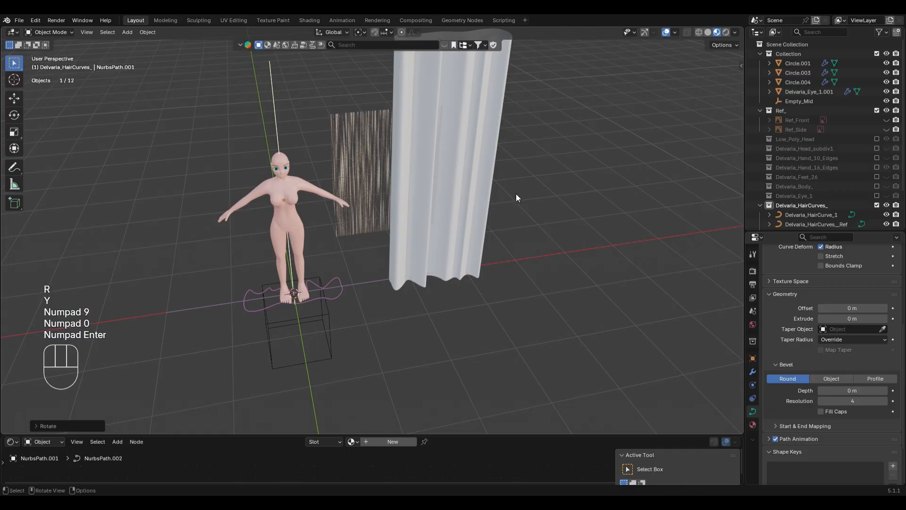
key(g)
key(x)
click(361, 287)
Assign the upright straight path, NurbsPath.001, as the bevel object of the path lying on the floor.
shift+click(367, 280)
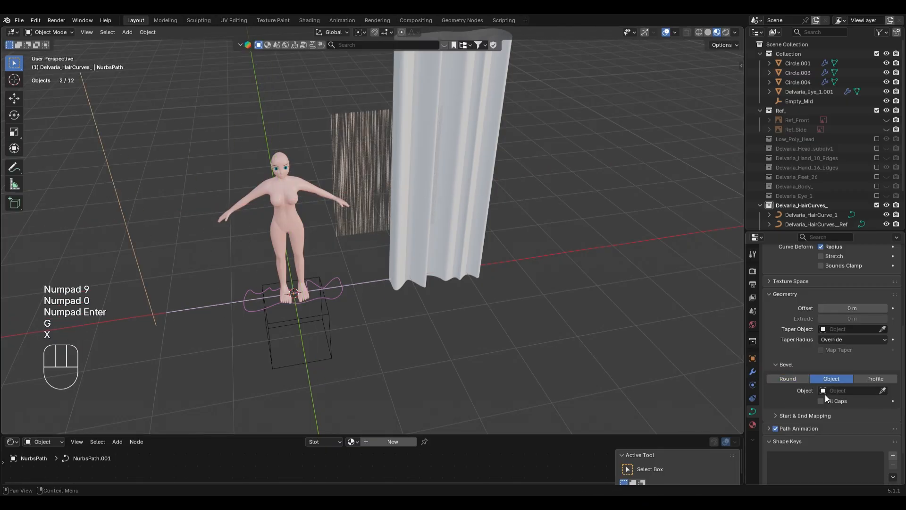
click(882, 390)
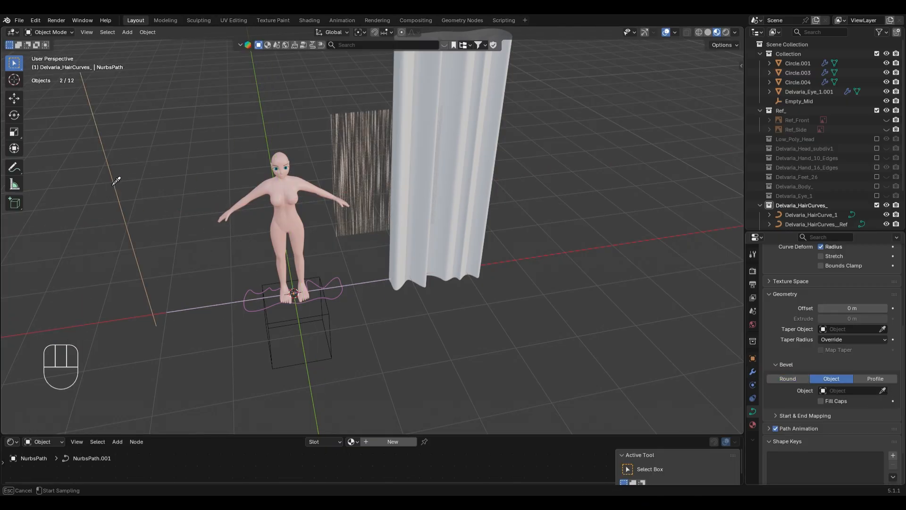
click(113, 183)
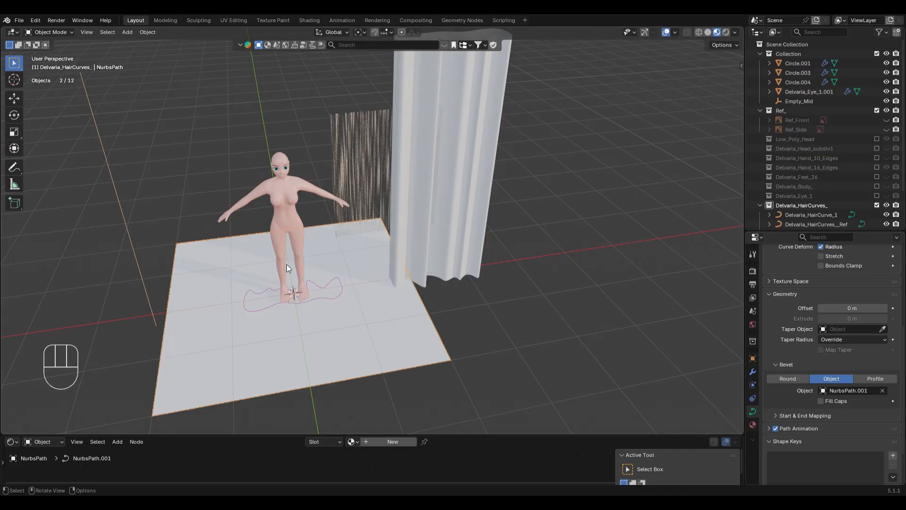
Raise the flat beveled sheet along Z to about the character's upper body and switch the viewport to wireframe shading.
key(g)
key(z)
click(427, 266)
key(z)
click(405, 256)
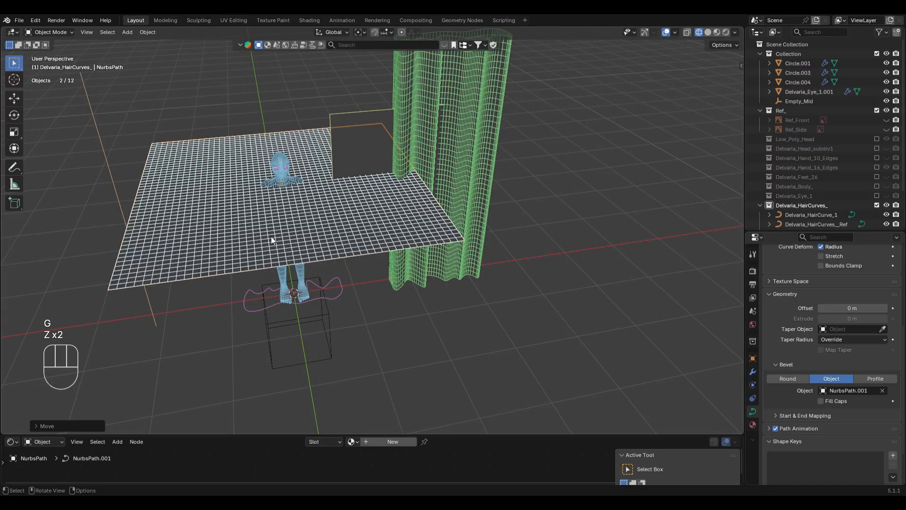
middle_drag(268, 232, 277, 241)
Try moving single control points of the flat sheet's path in Edit Mode, and undo each move.
key(Tab)
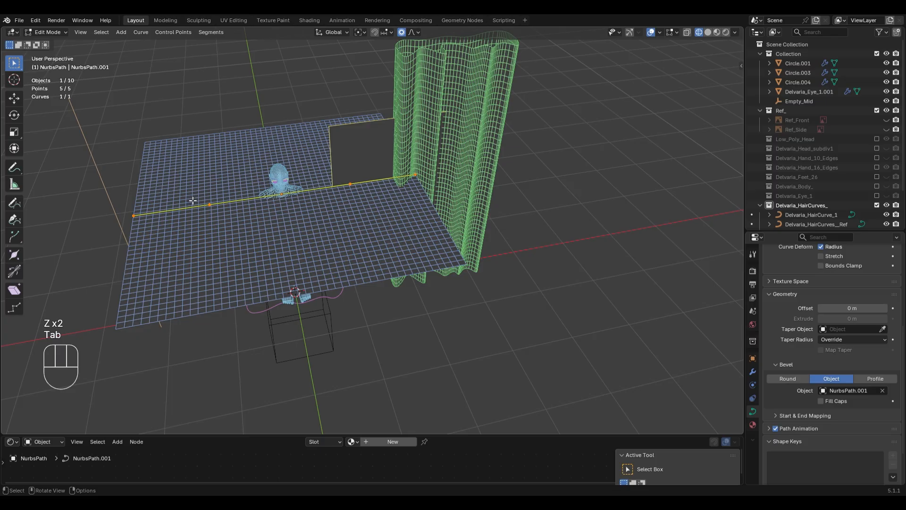
key(g)
key(ctrl+z)
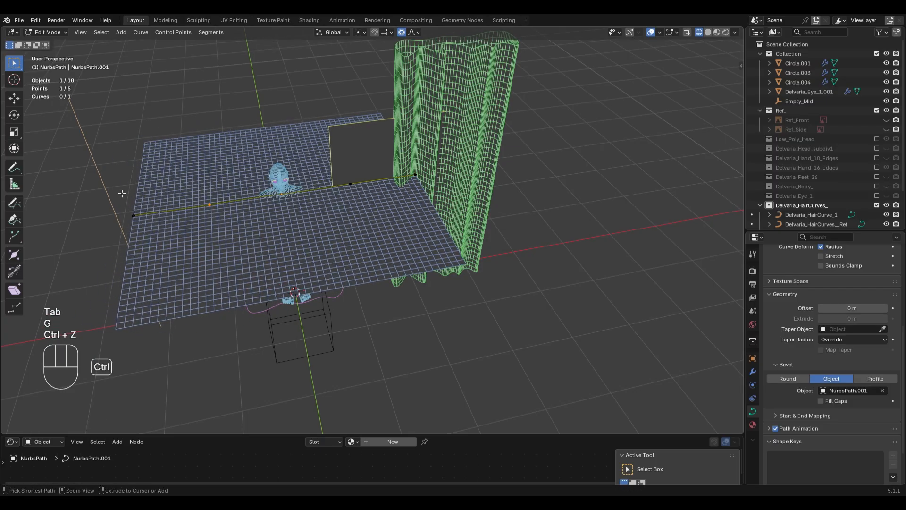
key(g)
key(ctrl+z)
Shrink the radius of the sheet path's end control point beside the hair curve, try moving that point, and return to Object Mode.
click(415, 174)
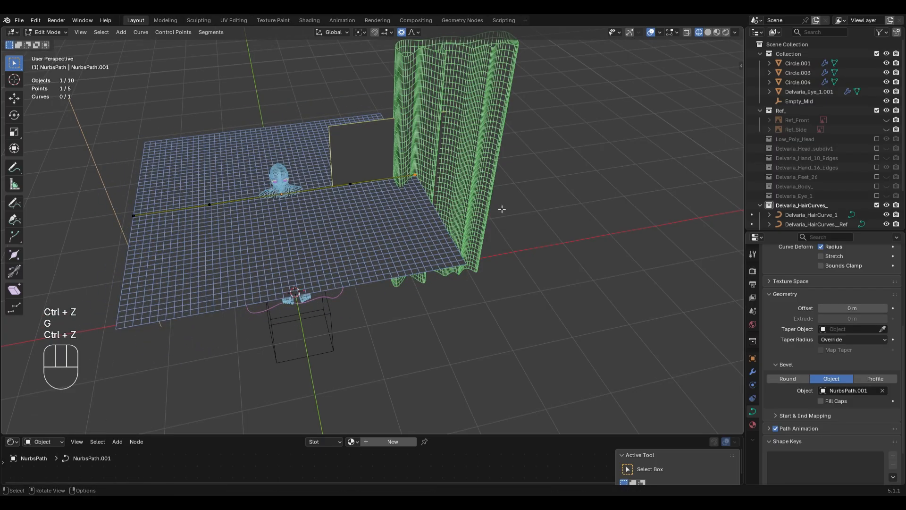
key(alt+s)
click(504, 227)
key(g)
click(488, 240)
key(ctrl+z)
key(Tab)
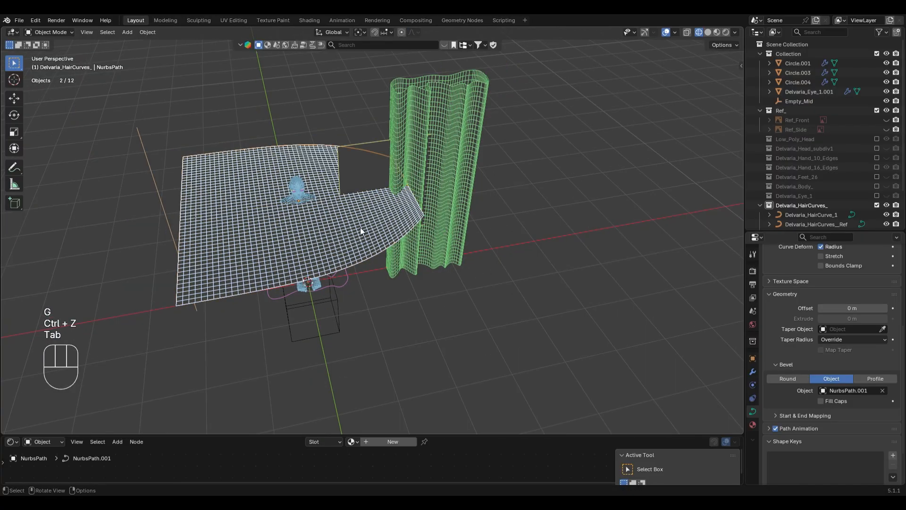
Undo the control-point edits on the sheet, including the tapered end.
click(304, 230)
key(ctrl+z)
key(ctrl+z)
key(ctrl+z)
key(ctrl+z)
key(ctrl+z)
key(ctrl+z)
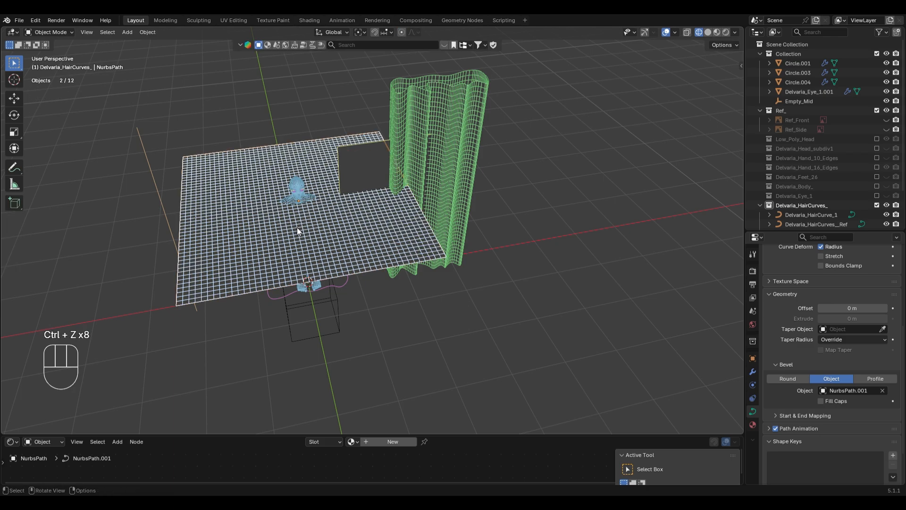
Delete the flat beveled sheet and the upright straight path used as its bevel object.
key(Delete)
click(157, 205)
key(Delete)
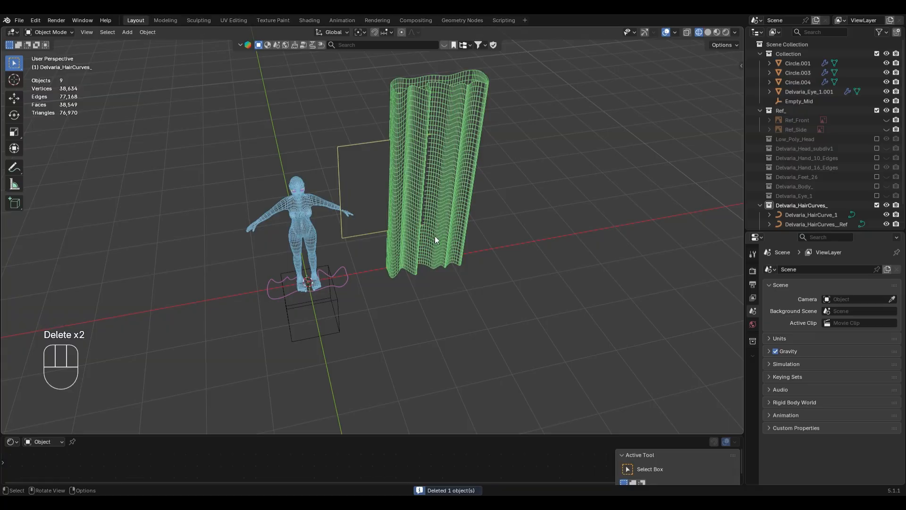
In front view, move the wavy hair curve to the opposite side of the character and scale it down to about half size.
click(418, 250)
key(KP_1)
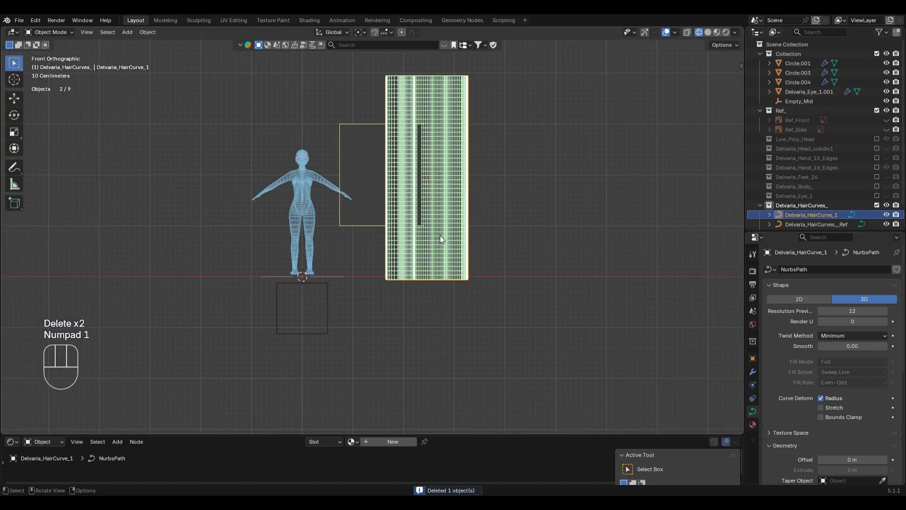
key(g)
click(347, 224)
key(s)
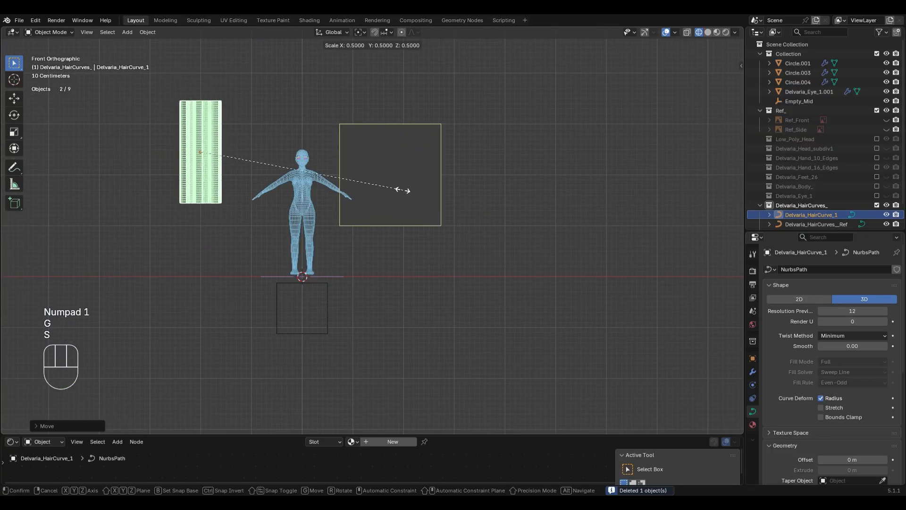
click(381, 190)
Reposition the reduced hair curve beside the character's head, deselect it, and switch the viewport shading to Material Preview.
key(g)
click(539, 233)
click(538, 233)
mouse_move(536, 232)
middle_down()
mouse_move(477, 224)
mouse_move(474, 309)
middle_up()
key(z)
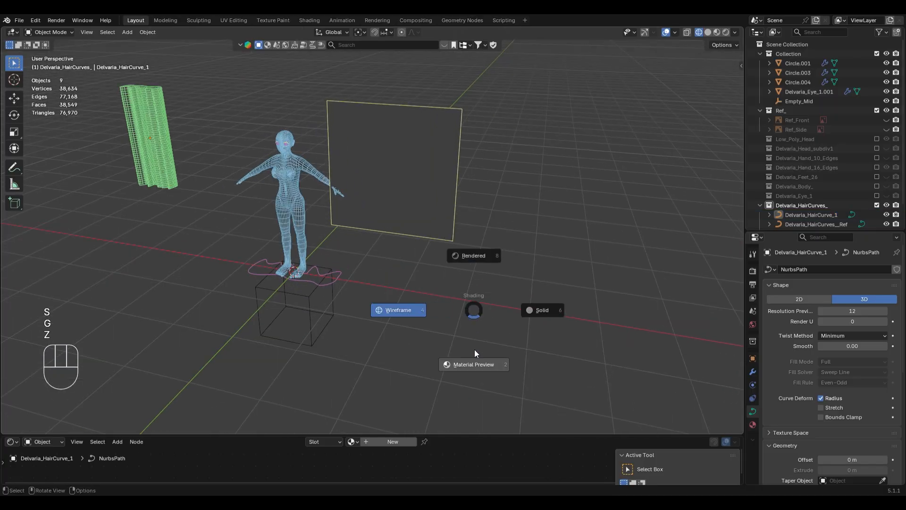
Switch the viewport to Material Preview shading with the hair curve, character and textured plane in view.
click(475, 336)
scroll(509, 333, up, 1)
shift+middle_drag(348, 216, 385, 271)
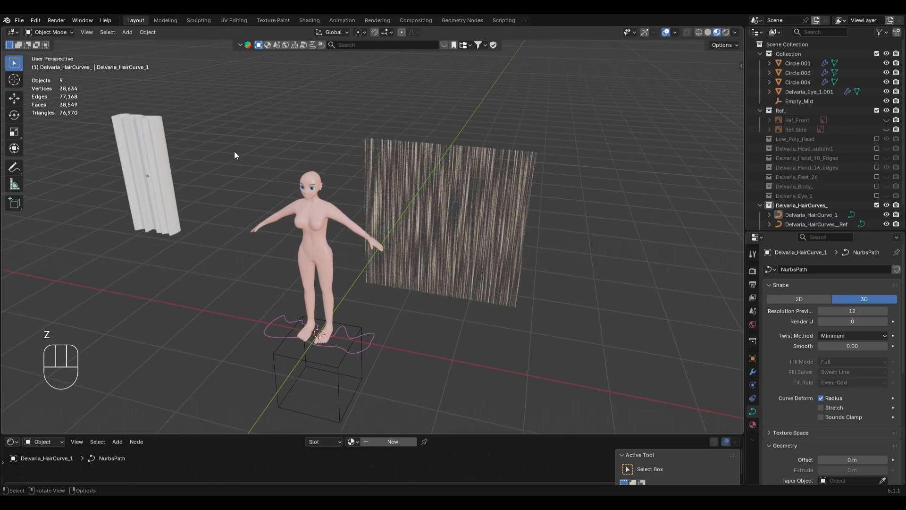
Link the Hair_Material_1 plane's material to the untextured hair curve.
click(142, 140)
shift+click(448, 202)
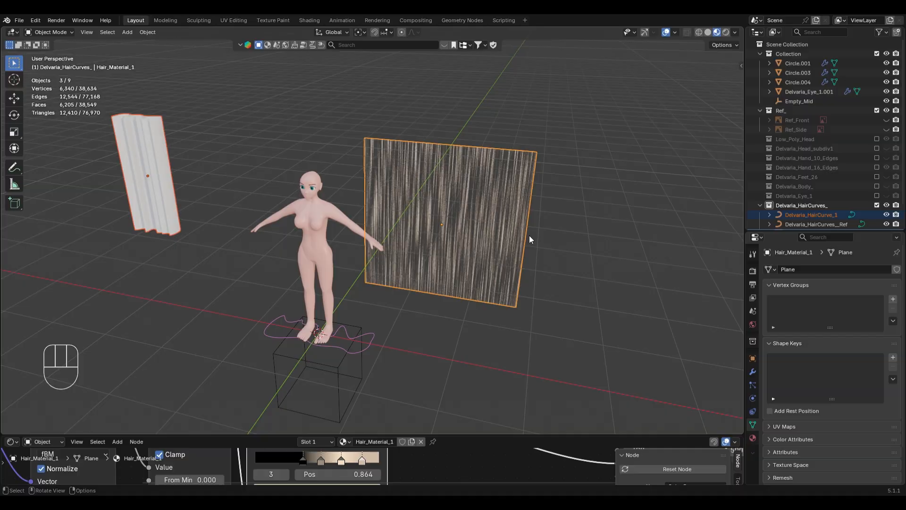
key(F3)
text(link)
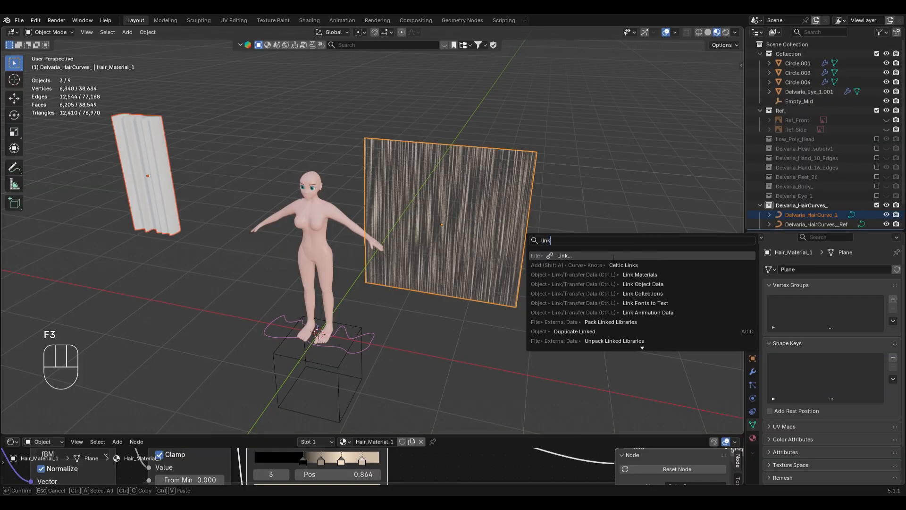
text( ma)
key(Return)
click(608, 254)
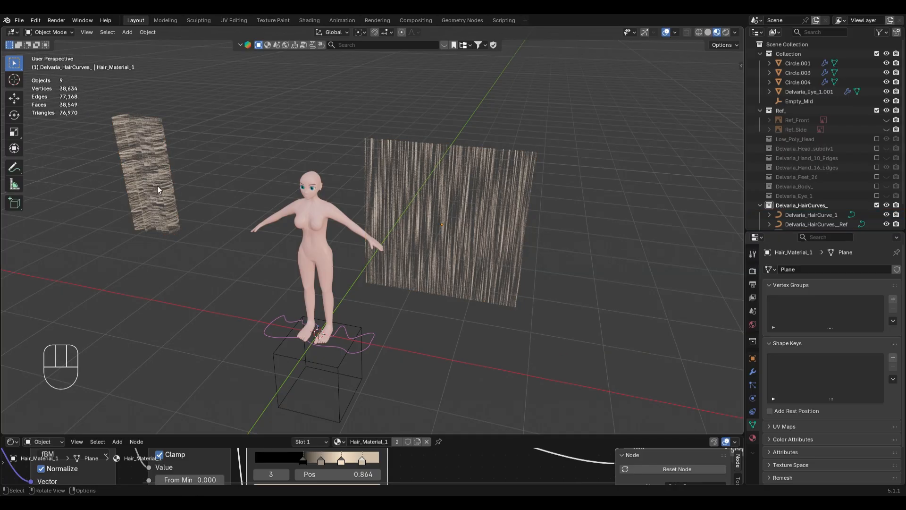
Examine the strand direction on the hair curve from the front and at an angle, along with its material nodes.
click(169, 188)
shift+middle_drag(209, 241, 321, 247)
key(KP_1)
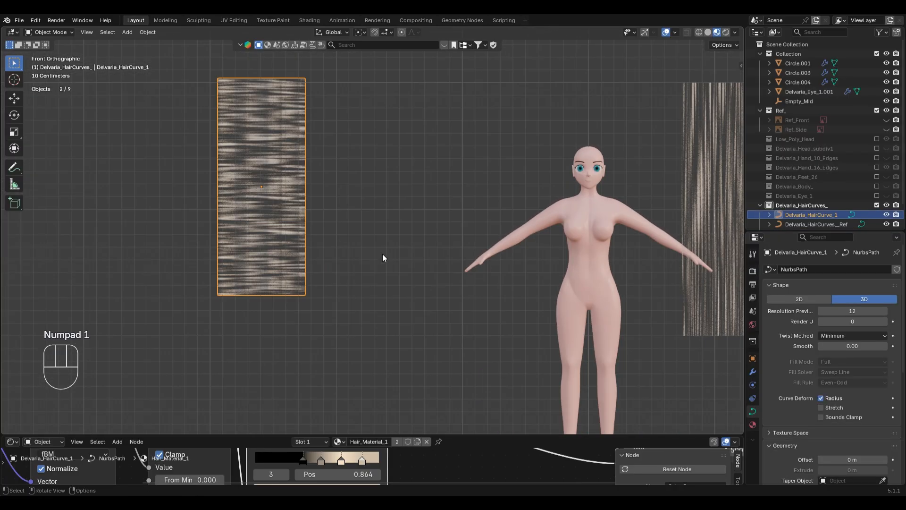
shift+middle_drag(300, 302, 388, 332)
scroll(407, 347, up, 1)
drag(450, 434, 451, 179)
shift+middle_drag(101, 304, 418, 347)
drag(407, 179, 441, 349)
middle_drag(441, 322, 397, 291)
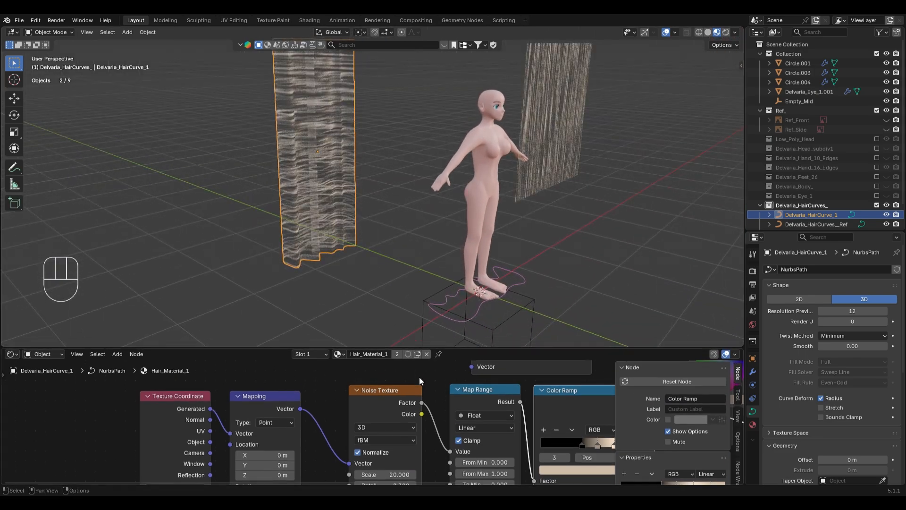
Set the hair material's Mapping scale to 0.175 in X and 6.430 in Y.
drag(395, 349, 397, 231)
shift+middle_drag(273, 392, 356, 316)
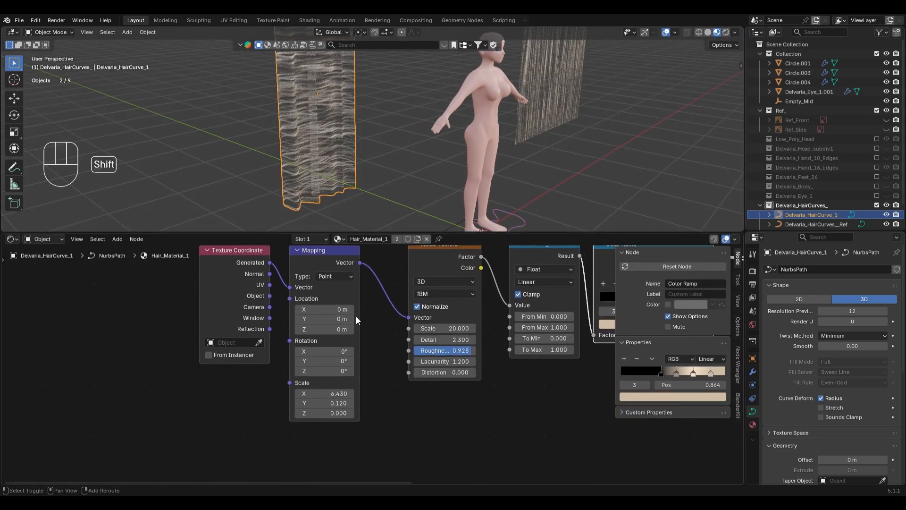
click(316, 393)
key(ctrl+c)
click(380, 421)
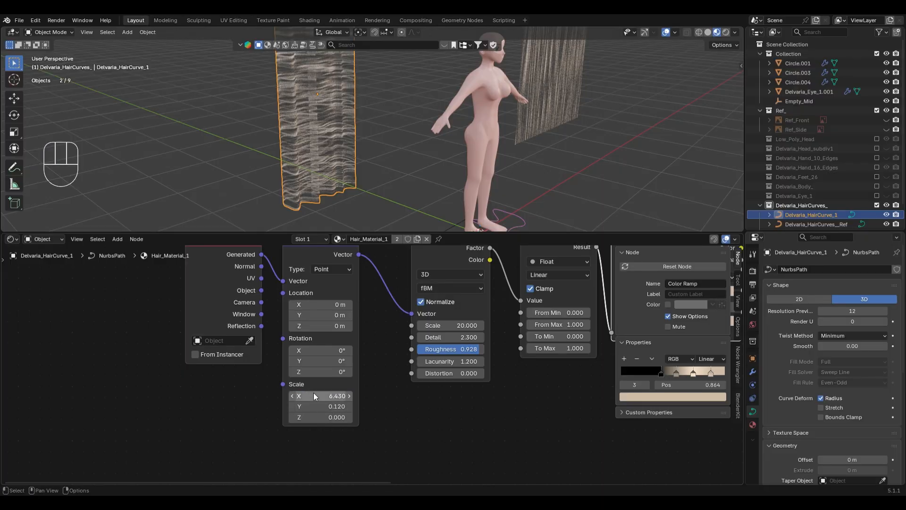
click(316, 406)
key(Return)
click(333, 396)
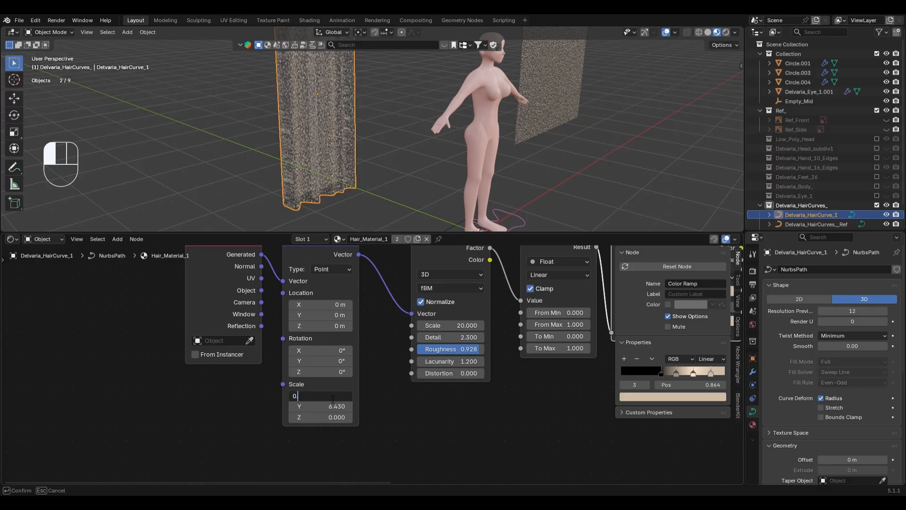
text(0.175)
key(Return)
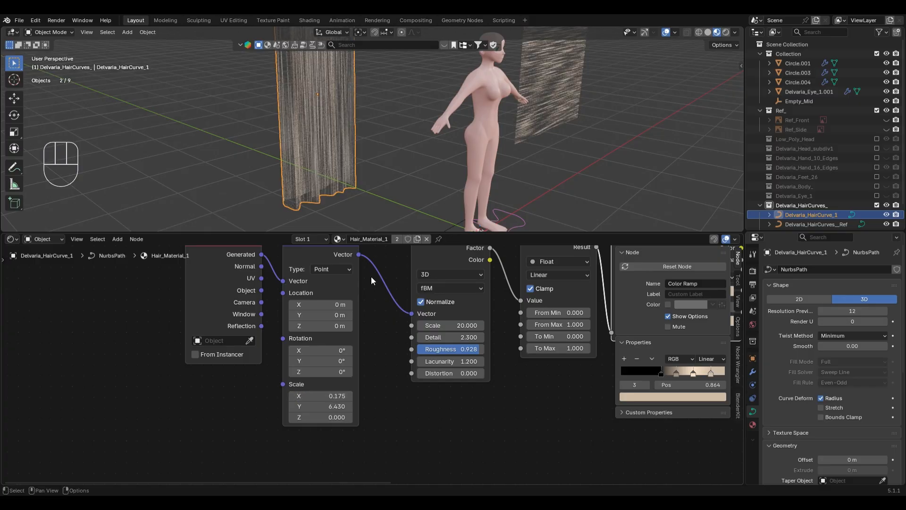
Show the hair curve from the front in an enlarged viewport with Rendered shading.
key(KP_1)
key(KP_1)
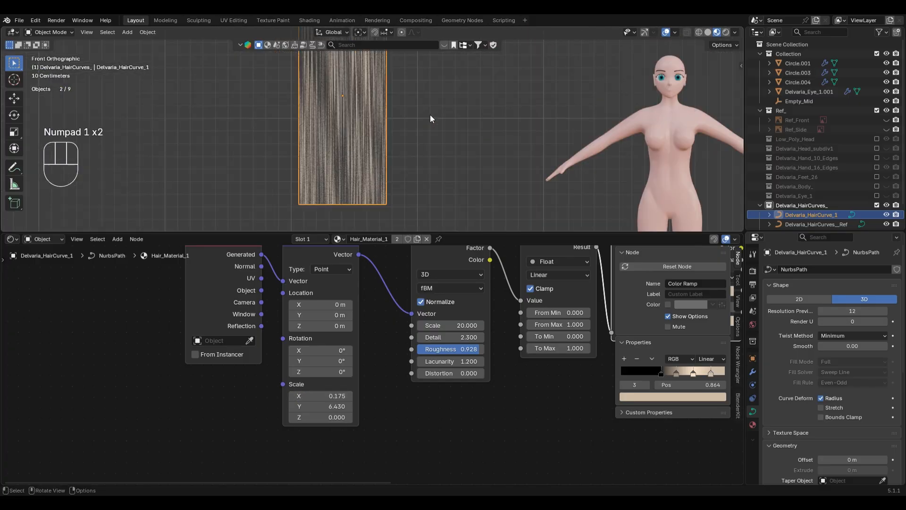
click(429, 114)
drag(529, 233, 524, 382)
scroll(416, 264, up, 2)
key(z)
click(345, 272)
scroll(482, 251, down, 5)
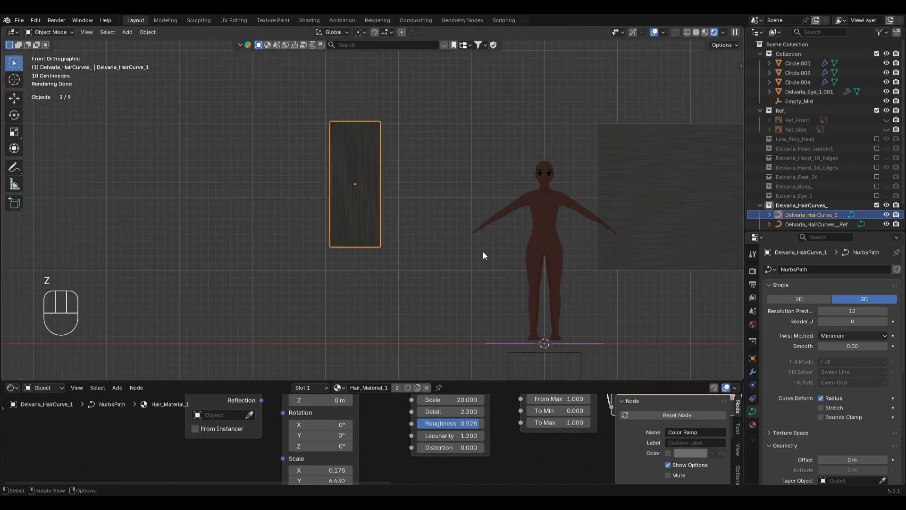
Enable the Lights_ collection and make it visible in the viewport.
click(414, 278)
scroll(838, 203, down, 2)
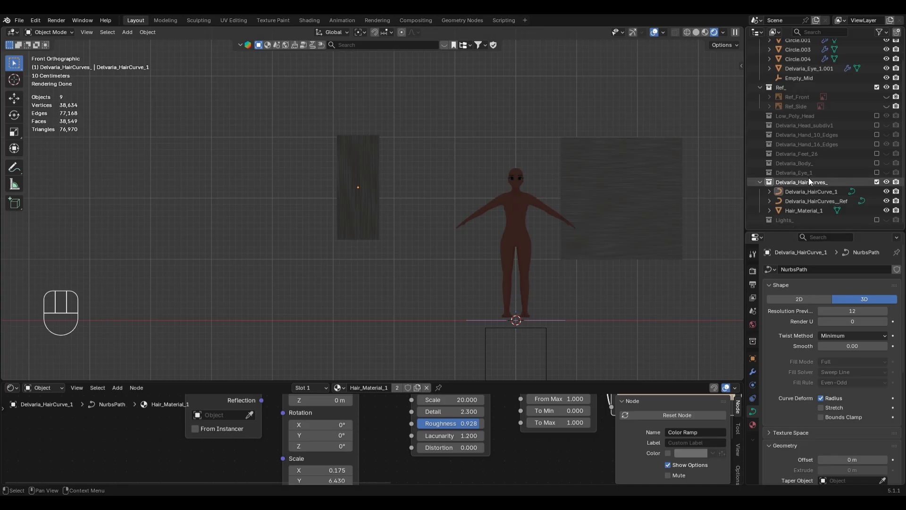
click(876, 220)
click(885, 220)
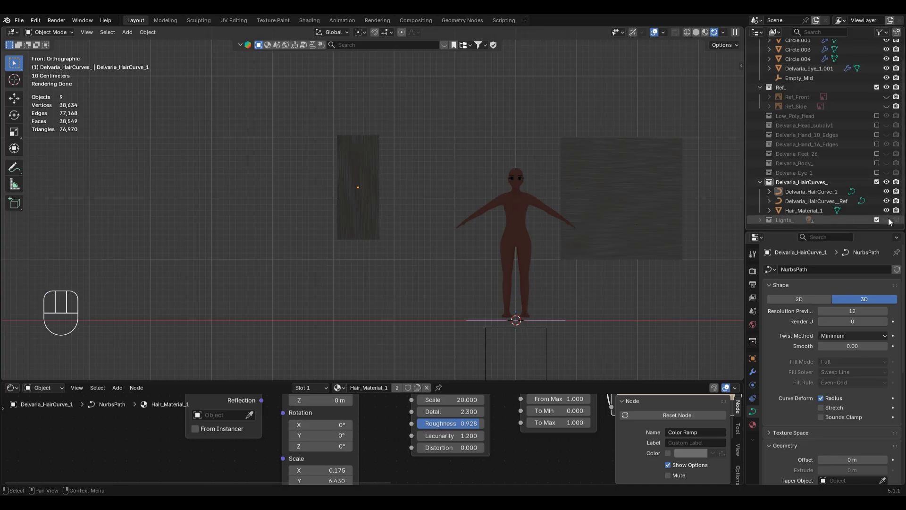
click(887, 220)
Try the hair curve closer to the character under the lights and return it to the empty area beside her.
click(358, 154)
key(g)
click(515, 193)
shift+middle_drag(474, 217, 240, 237)
scroll(240, 237, up, 1)
key(g)
click(357, 226)
Select all four area lights above the character and raise their power together.
shift+middle_drag(356, 226, 443, 301)
drag(80, 137, 625, 213)
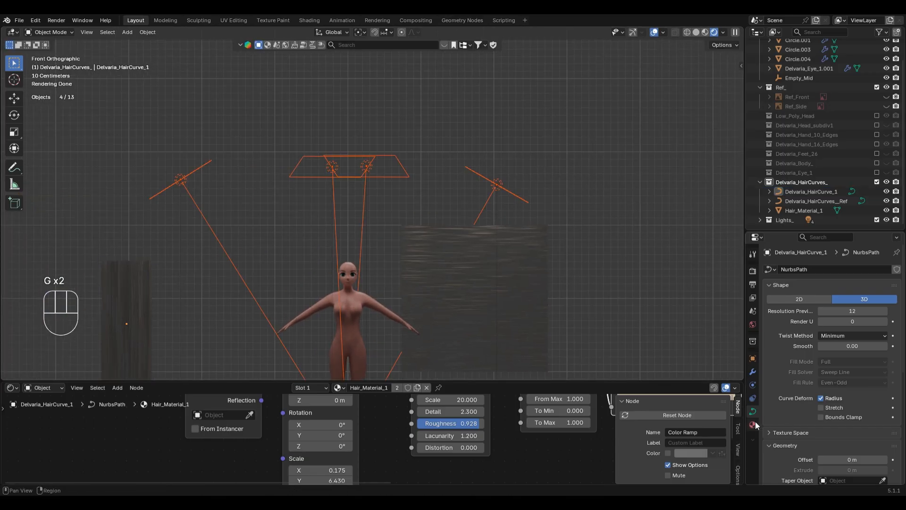
click(692, 292)
drag(143, 122, 640, 220)
click(631, 270)
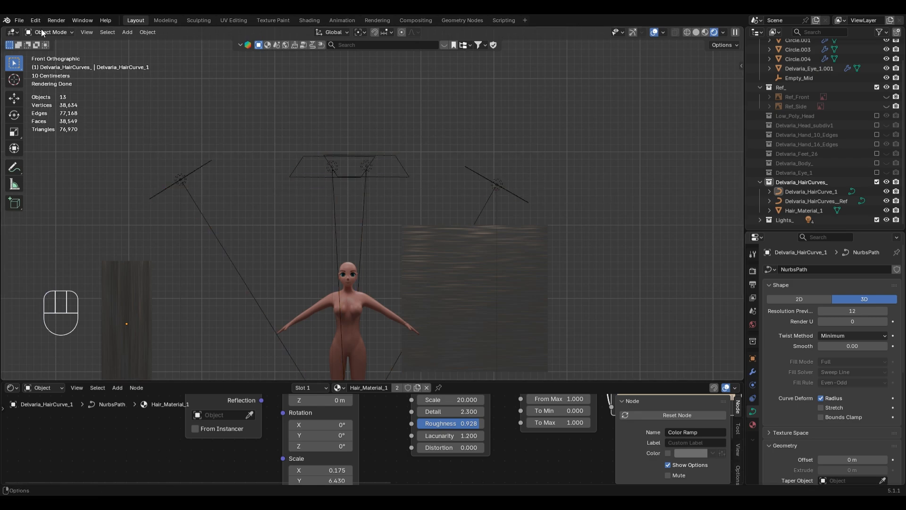
click(369, 163)
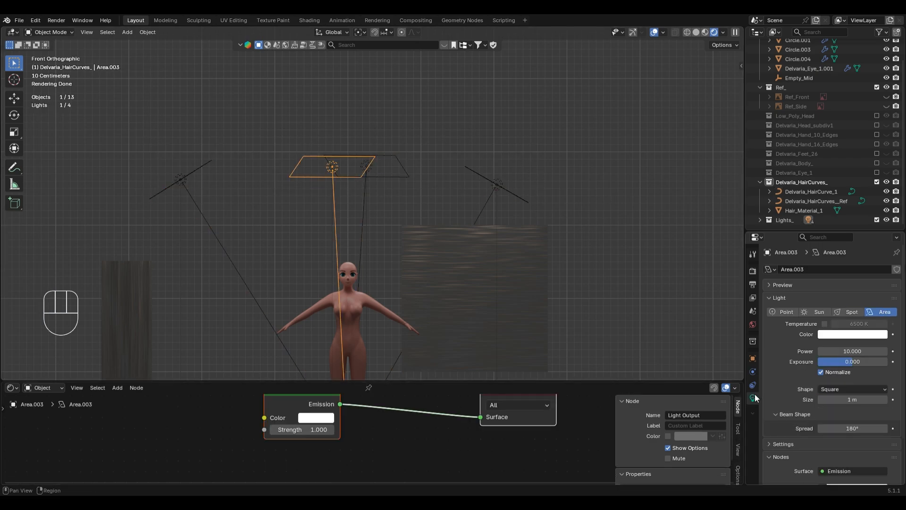
shift+drag(402, 143, 506, 224)
shift+drag(108, 143, 267, 197)
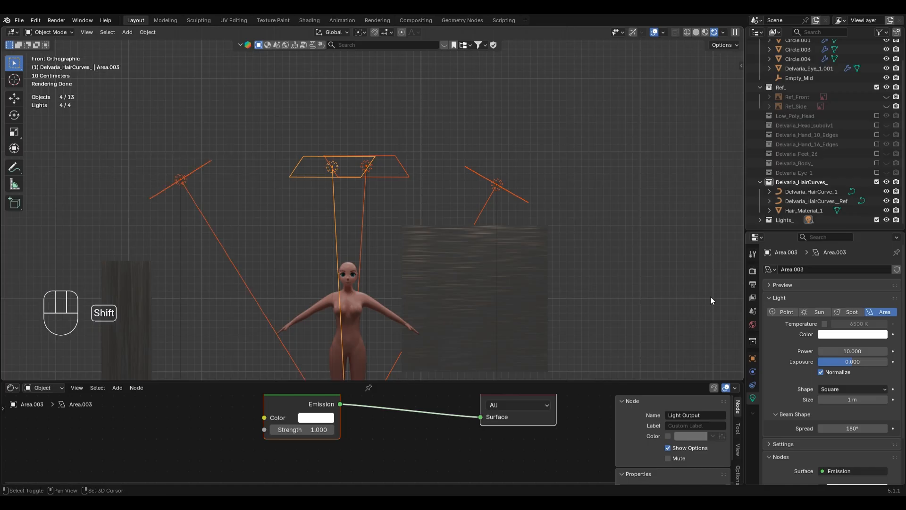
alt+drag(850, 357, 885, 358)
Move the hair curve between the character and the material plane, overlapping her outstretched arm.
scroll(614, 244, down, 2)
scroll(614, 243, down, 1)
shift+middle_drag(614, 243, 575, 180)
click(175, 216)
key(g)
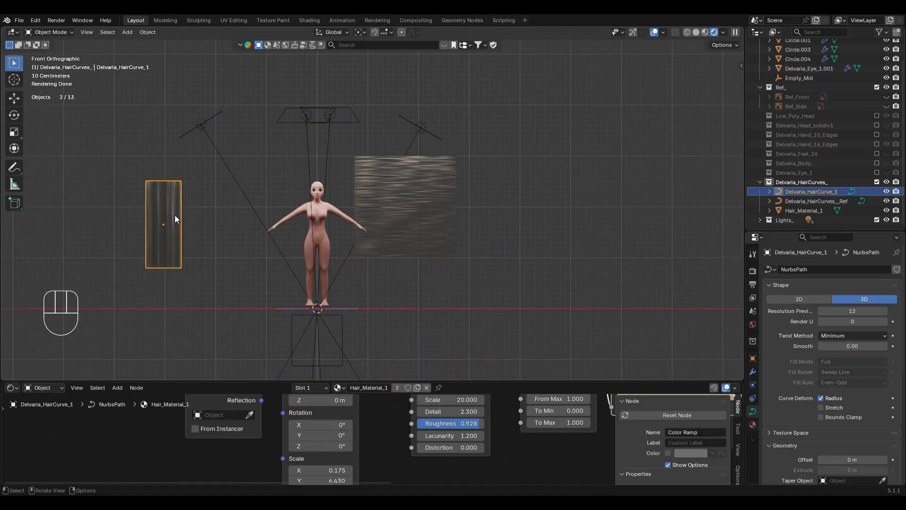
click(372, 229)
scroll(397, 263, up, 6)
scroll(399, 264, up, 7)
scroll(401, 264, down, 5)
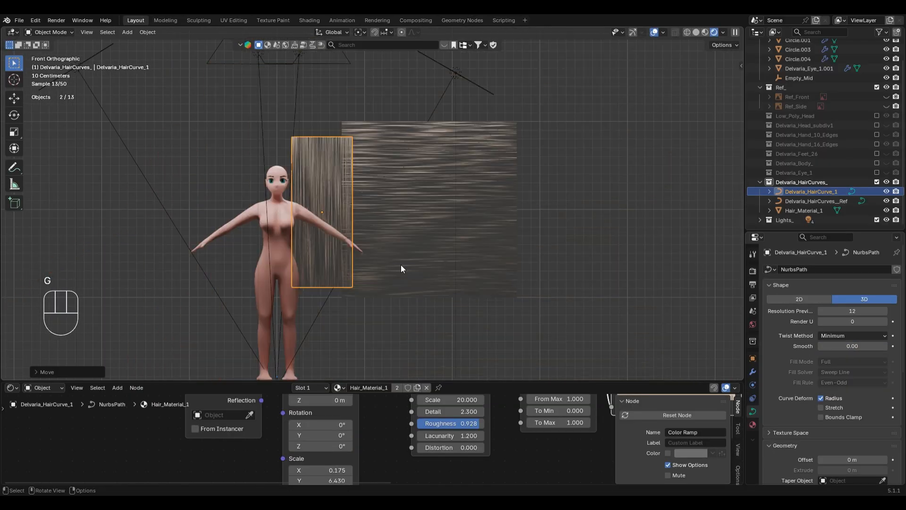
Snap the 3D cursor to the hair curve's selected bottom control point, using Solid shading.
key(Tab)
shift+middle_drag(423, 318, 463, 300)
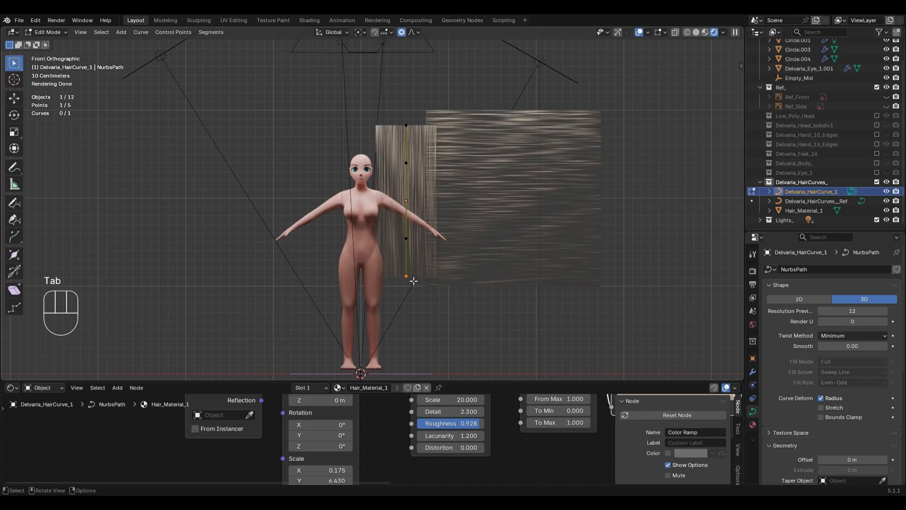
key(z)
key(shift+s)
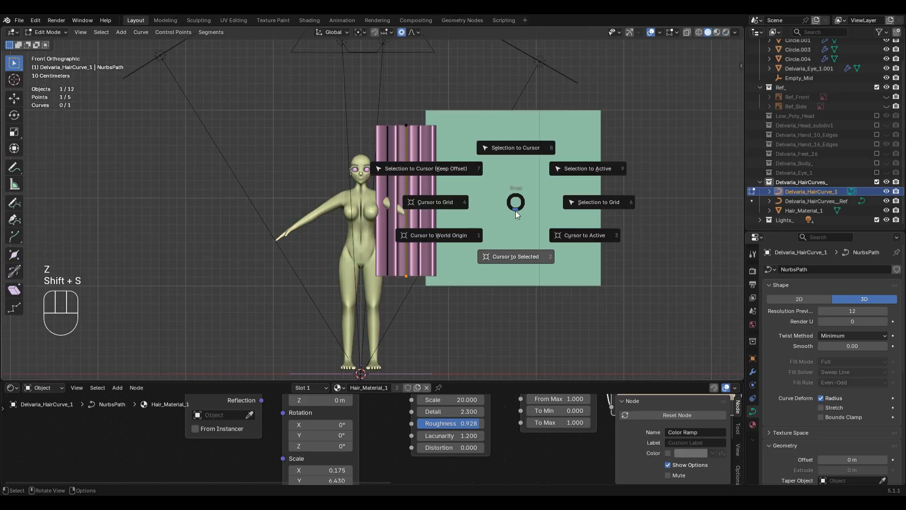
click(519, 253)
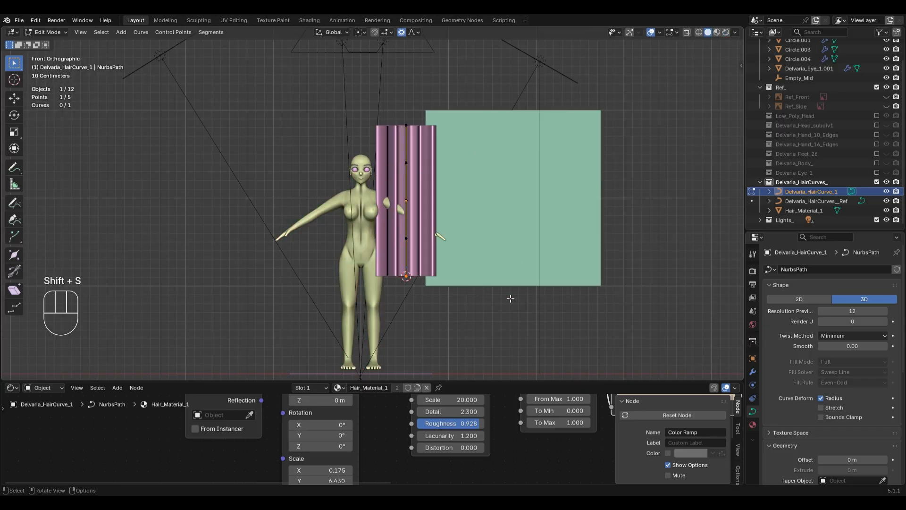
Set the hair curve's origin to the 3D cursor and move the curve up by about 0.97 m.
key(Tab)
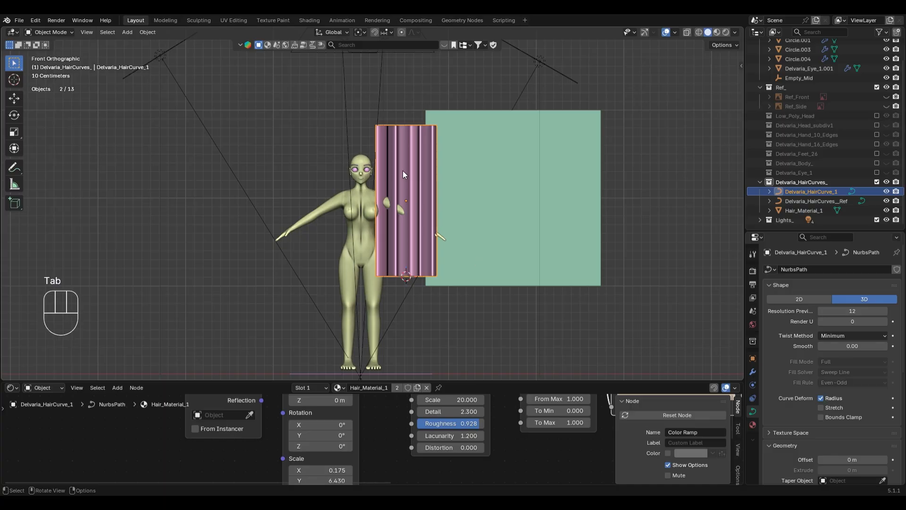
right_click(423, 232)
mouse_move(415, 307)
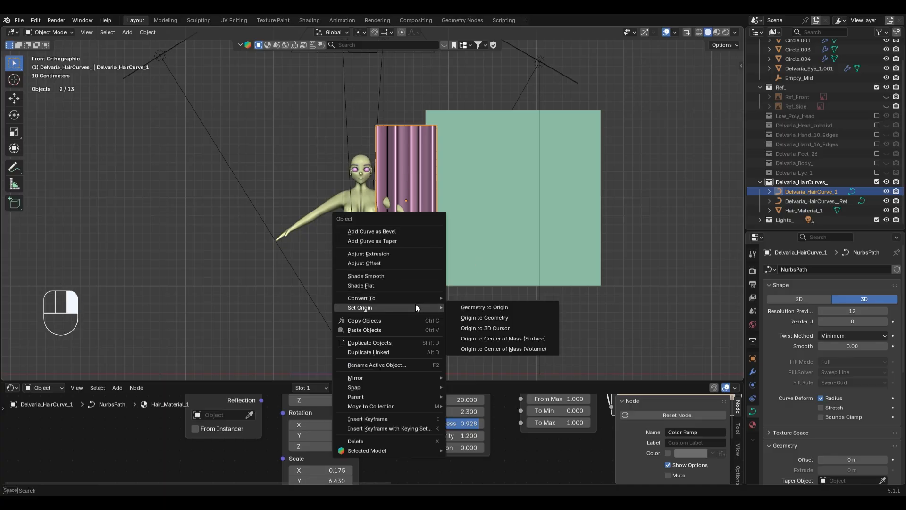
click(533, 330)
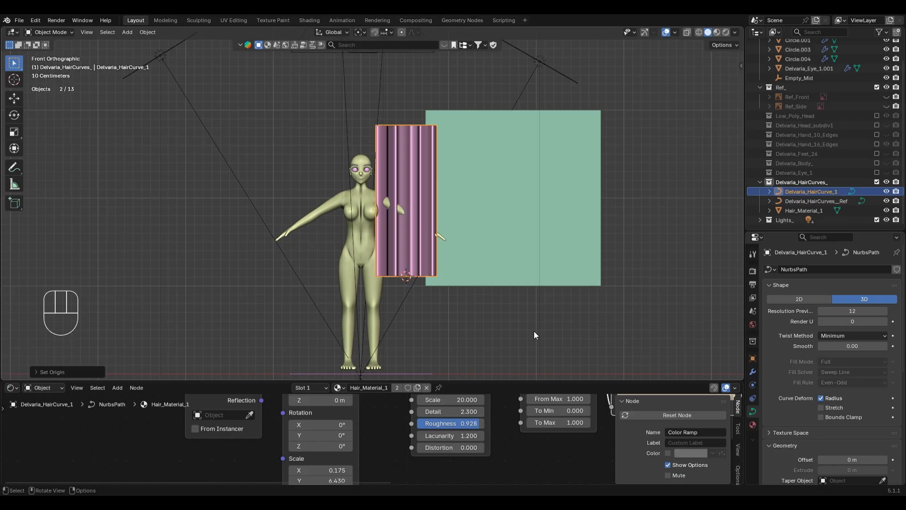
key(g)
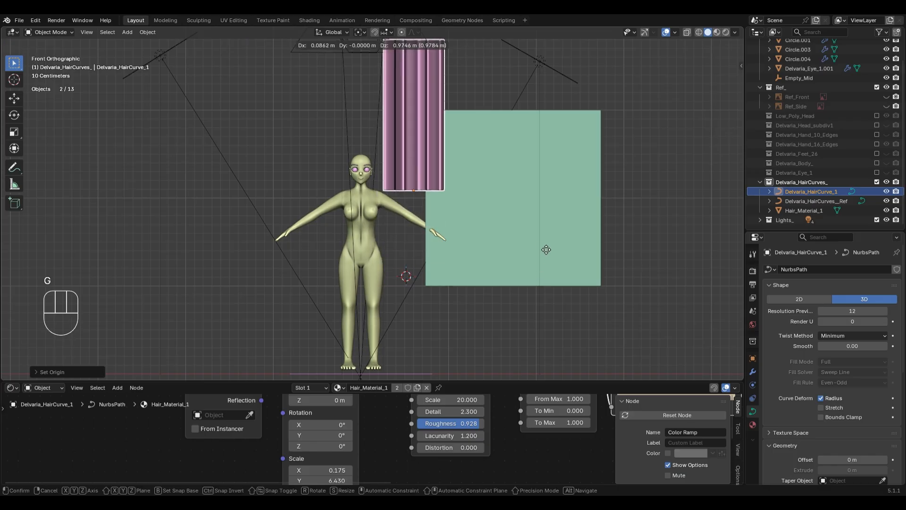
click(543, 251)
Try rotating the hair curve freely around its new origin and undo the rotations.
key(r)
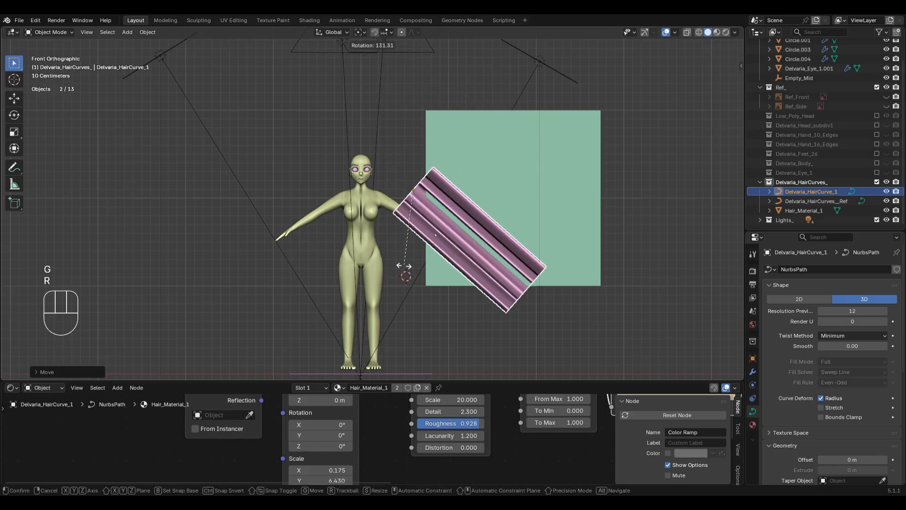
click(356, 260)
key(r)
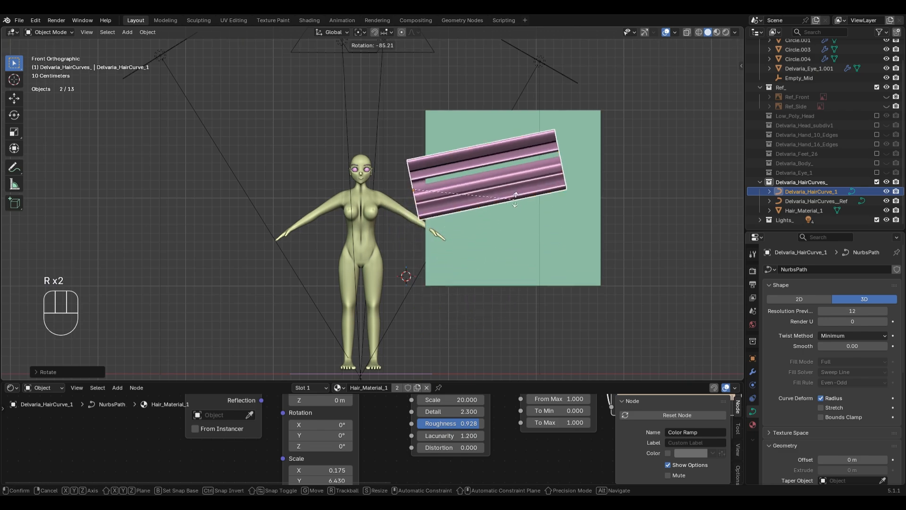
key(ctrl+z)
key(ctrl+z)
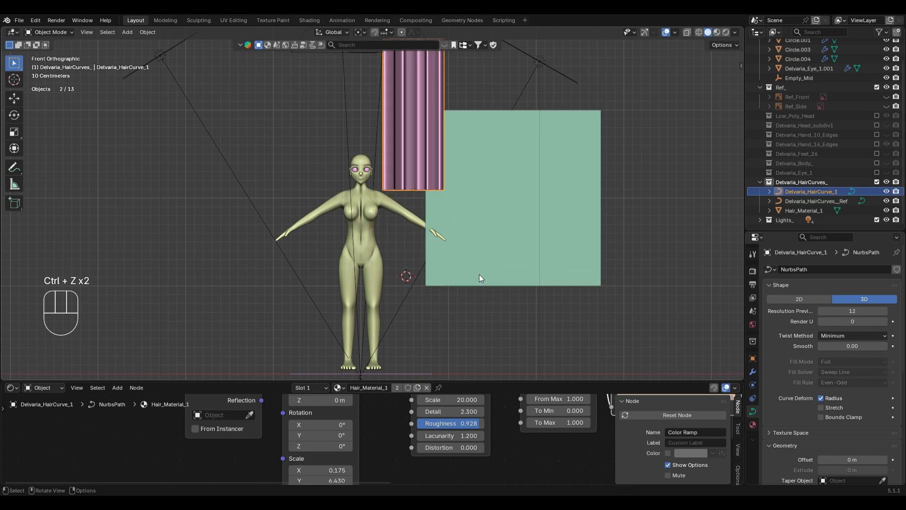
Rotate the hair curve 180° around the Y axis.
key(r)
key(y)
key(KP_1)
key(KP_8)
key(KP_0)
key(KP_Enter)
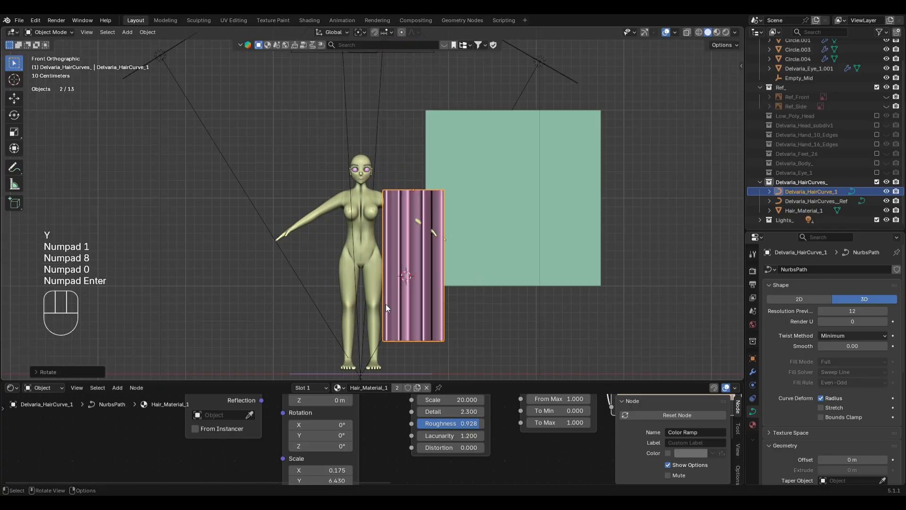
Rotate the hair curve 90° around the Z axis.
key(r)
key(z)
key(KP_9)
key(KP_0)
key(KP_Enter)
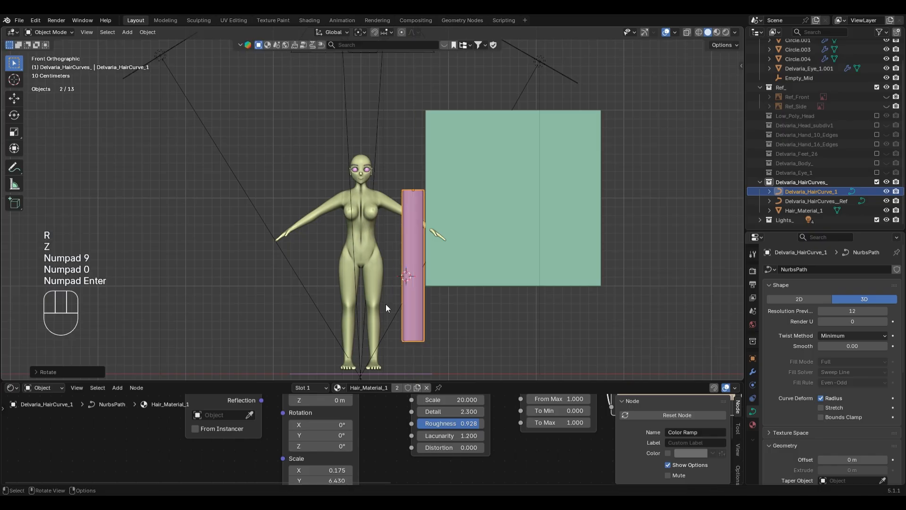
Scale the hair curve uniformly by 0.5.
key(s)
key(KP_0)
key(KP_Decimal)
key(KP_5)
key(KP_Enter)
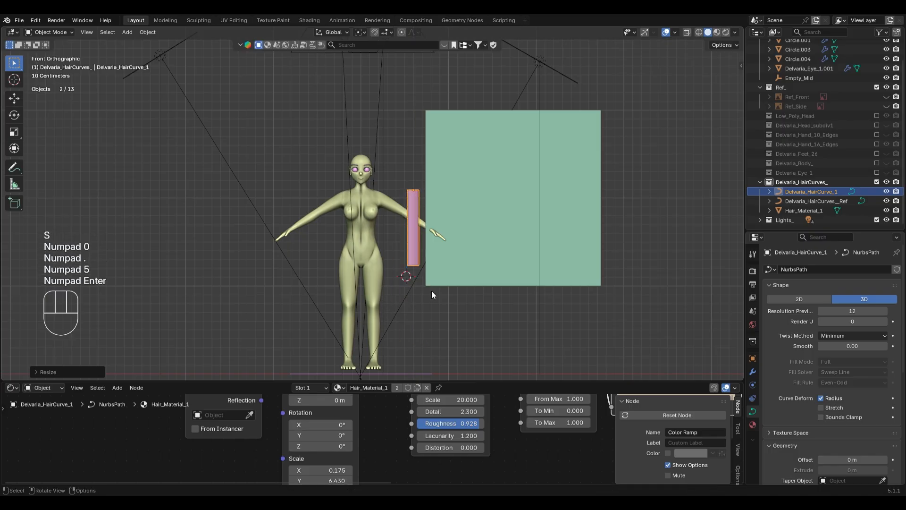
Place the hair curve just above the character's head, tilted diagonally outward and scaled down to a small strand.
key(g)
click(475, 240)
key(r)
click(501, 221)
key(s)
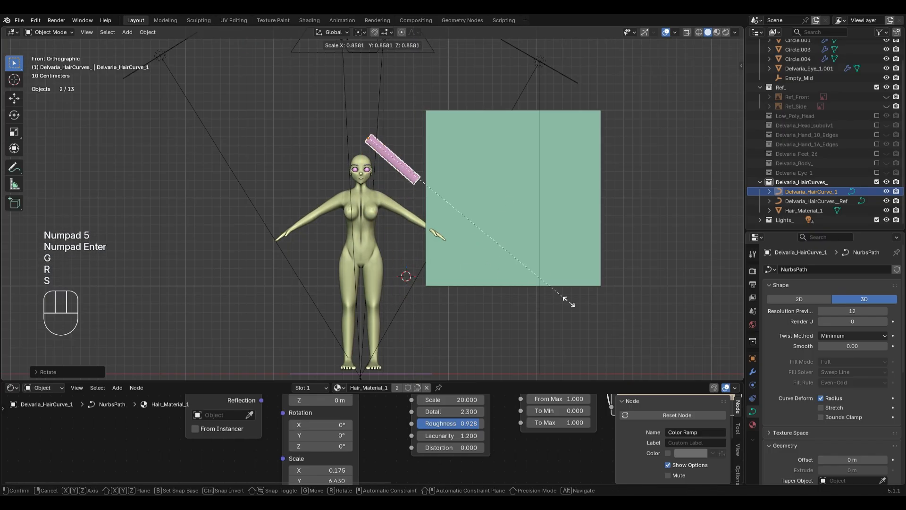
click(473, 233)
Move the hair strand vertically down along Z beside the top of the character's head.
key(shift+s)
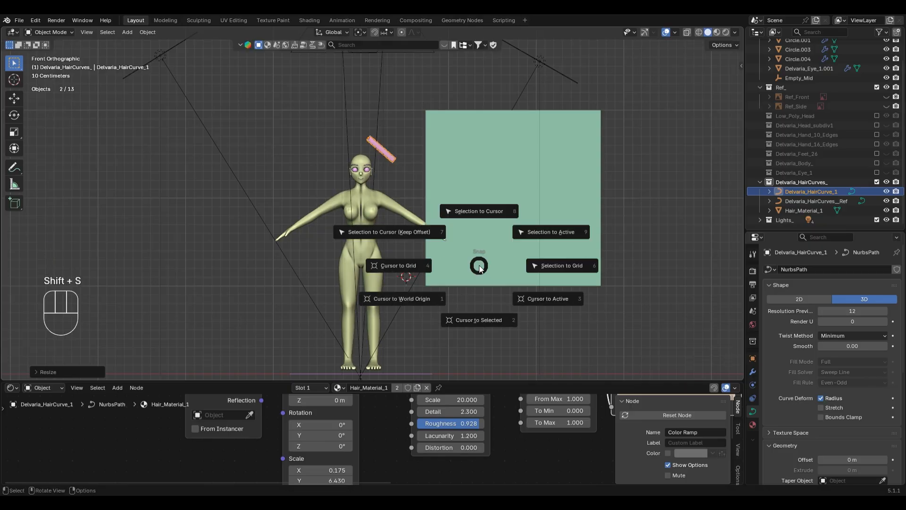
key(Escape)
scroll(479, 266, up, 8)
shift+middle_drag(428, 124, 444, 341)
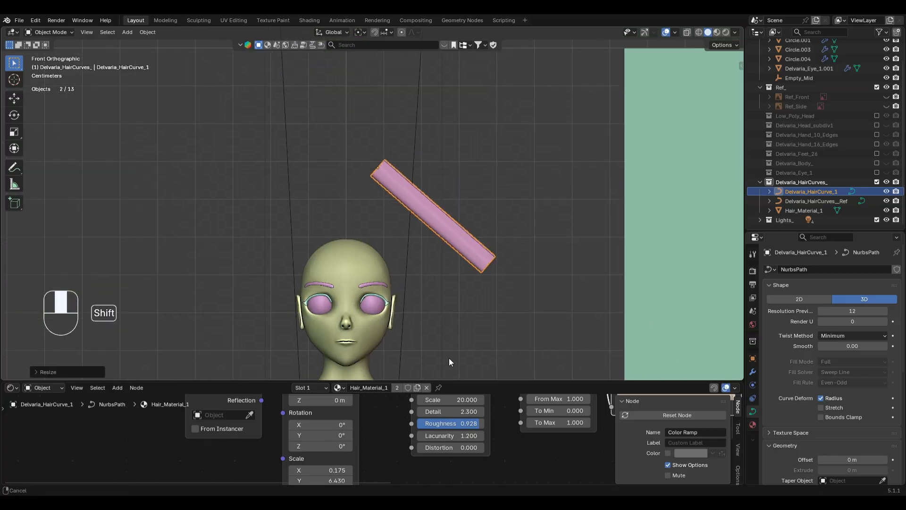
key(g)
key(z)
click(496, 233)
Move the Hair_Material_1 plane along the X axis, away from the character.
scroll(506, 328, up, 2)
middle_drag(506, 328, 557, 257)
key(KP_3)
scroll(503, 245, down, 10)
click(568, 247)
key(g)
key(x)
click(501, 252)
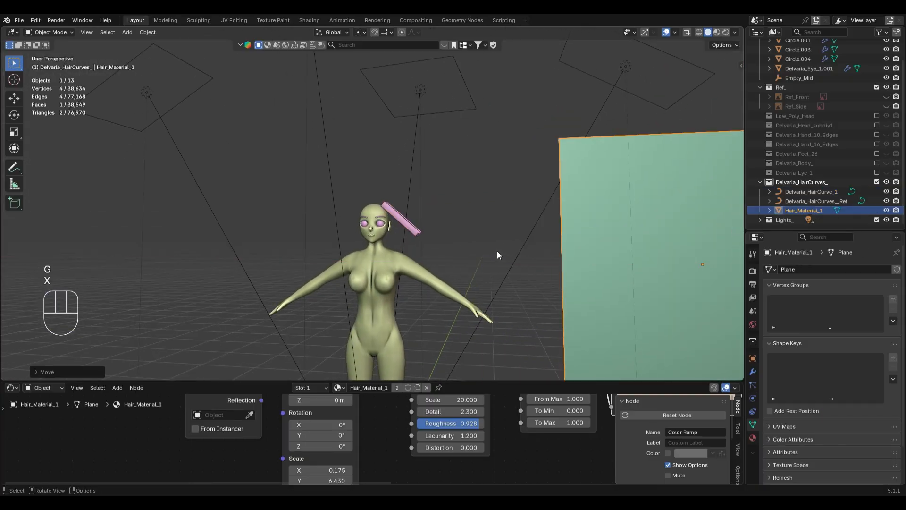
Hide the Hair_Material_1 plane and show the Ref_Side image through the character in see-through right side view.
click(886, 210)
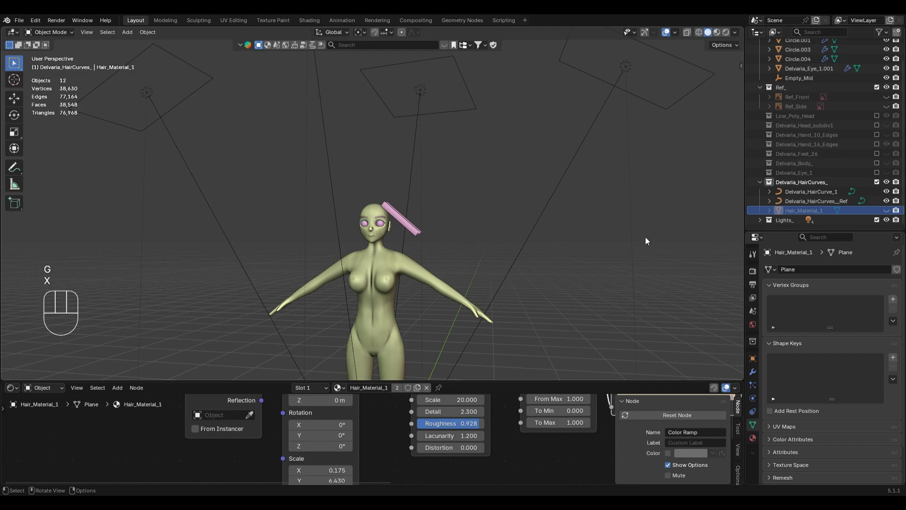
click(886, 106)
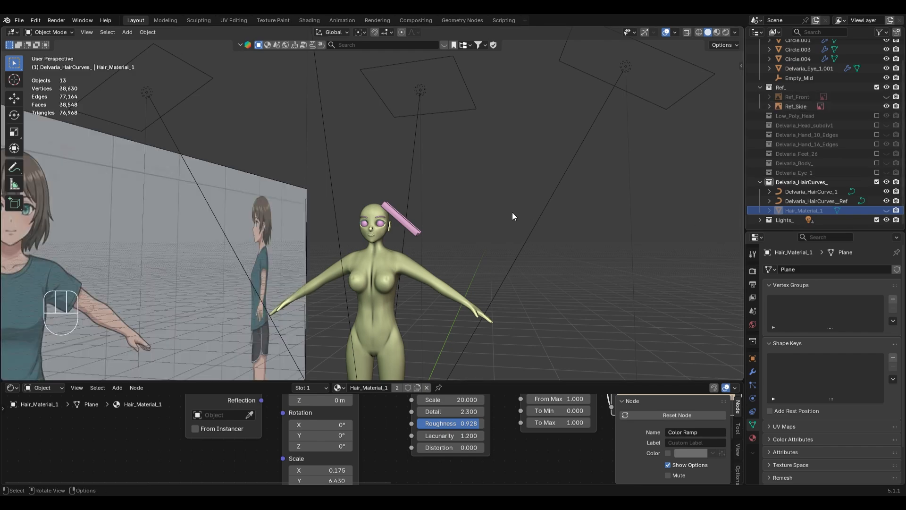
key(KP_3)
key(alt+z)
scroll(506, 230, up, 5)
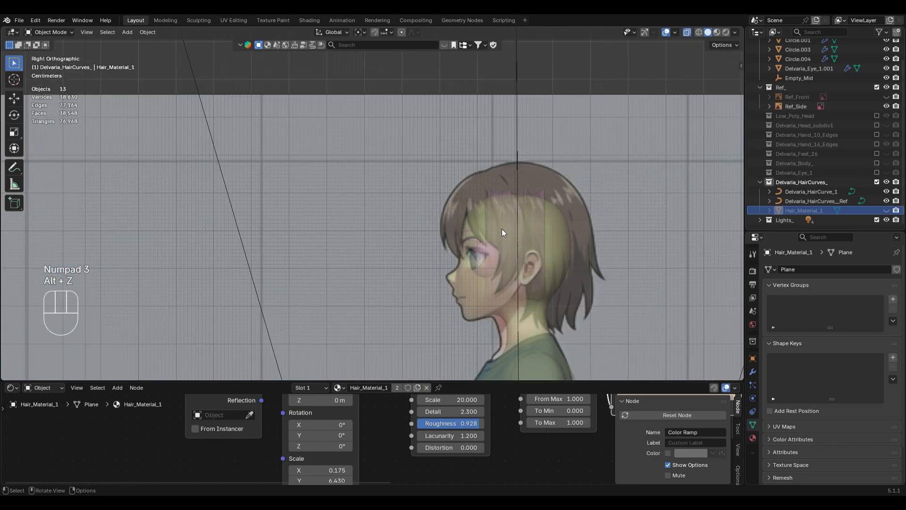
Scale the hair strand down in side view to compare it with the reference hair.
click(509, 227)
key(alt+z)
shift+middle_drag(612, 229, 483, 193)
scroll(495, 212, up, 1)
key(alt+z)
scroll(471, 227, up, 1)
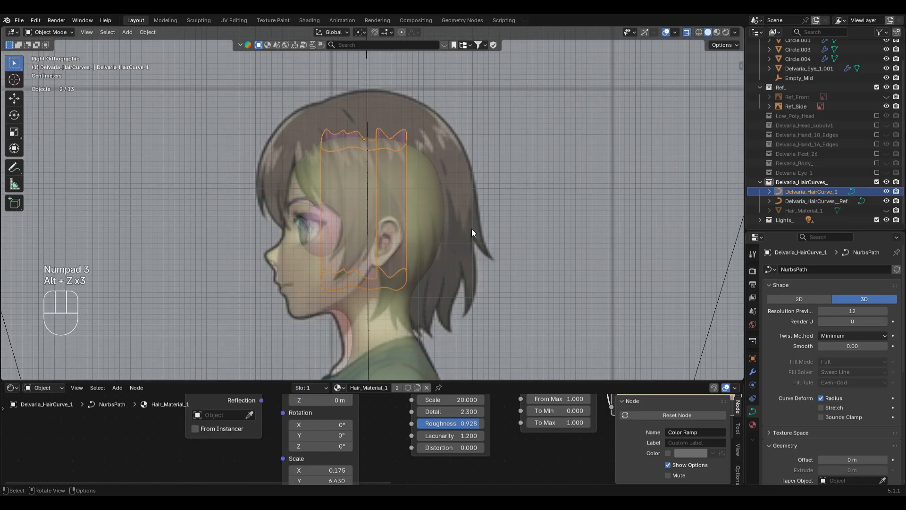
key(s)
click(425, 197)
shift+middle_drag(424, 198, 466, 238)
Try to tilt the hair strand in side view over the character's ear.
key(r)
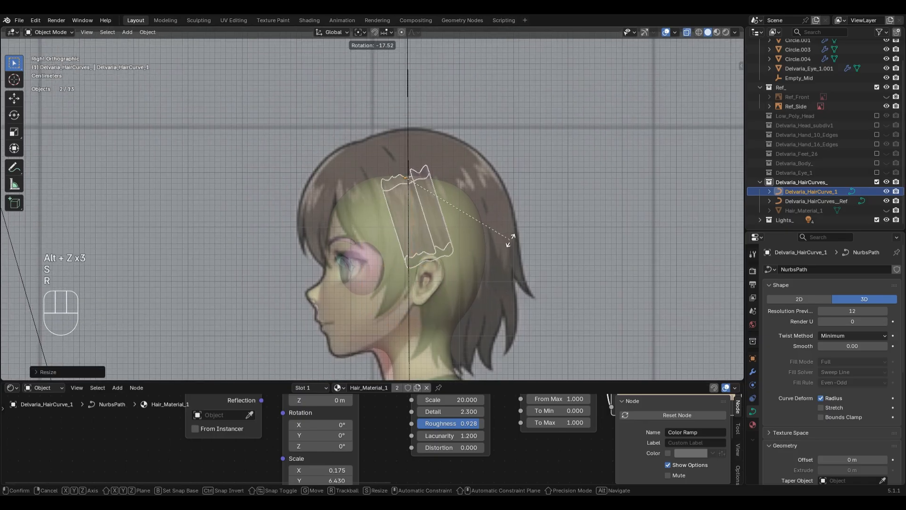
click(514, 245)
key(alt+z)
key(ctrl+z)
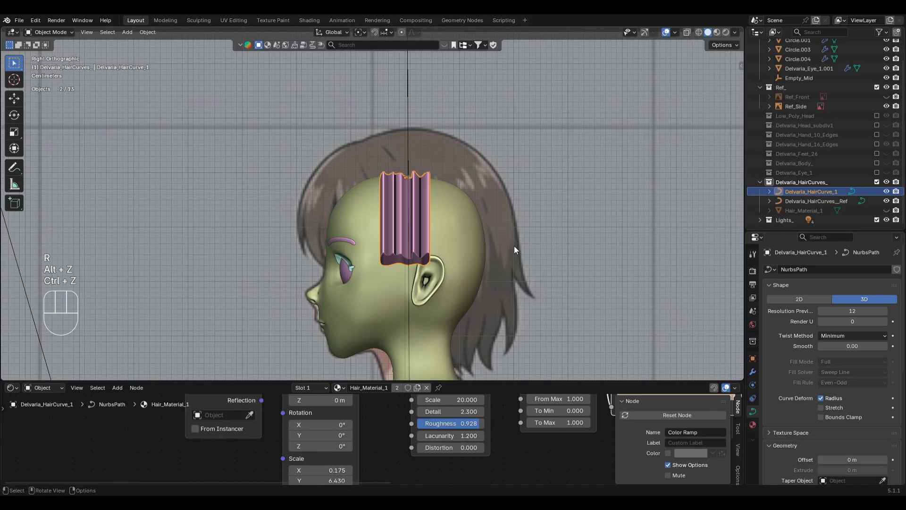
key(alt+z)
key(alt+z)
Scale the hair strand down further in front view and check its control points against the head.
middle_drag(435, 228, 524, 257)
key(KP_1)
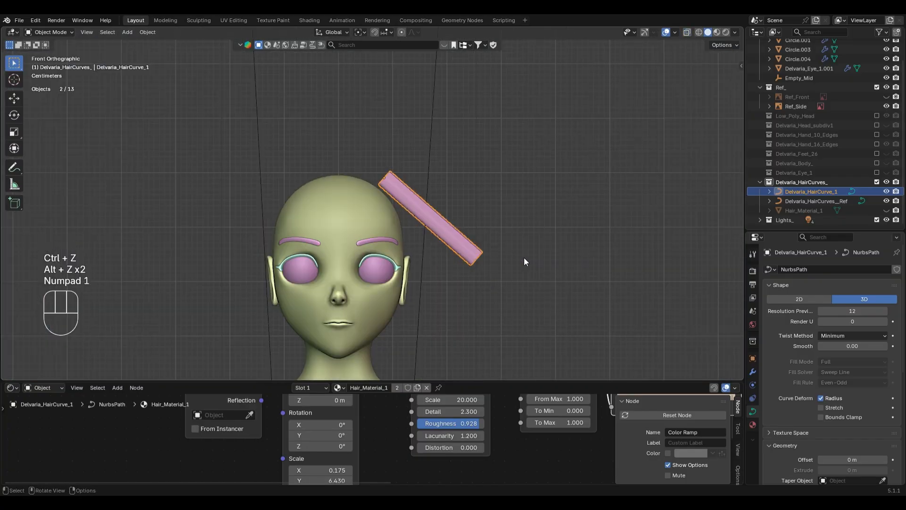
scroll(524, 256, up, 3)
key(s)
click(584, 270)
key(KP_3)
key(KP_1)
key(Tab)
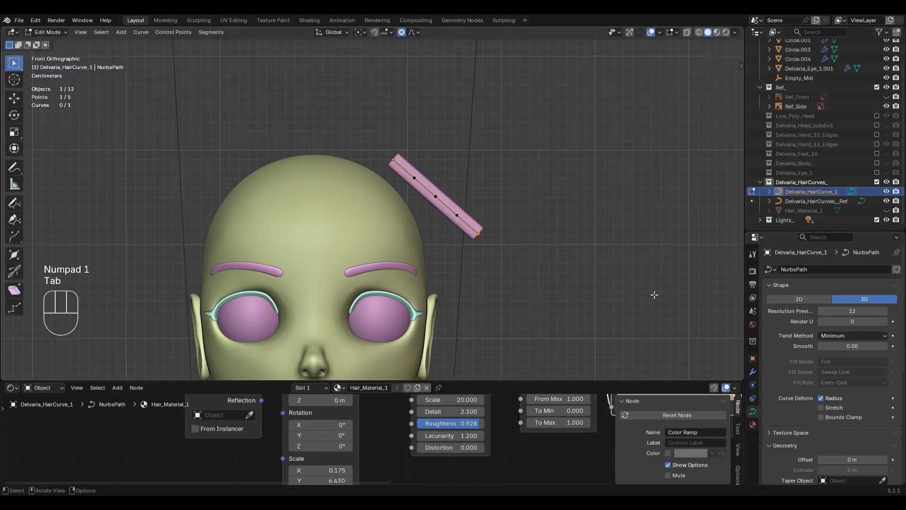
middle_drag(654, 295, 610, 274)
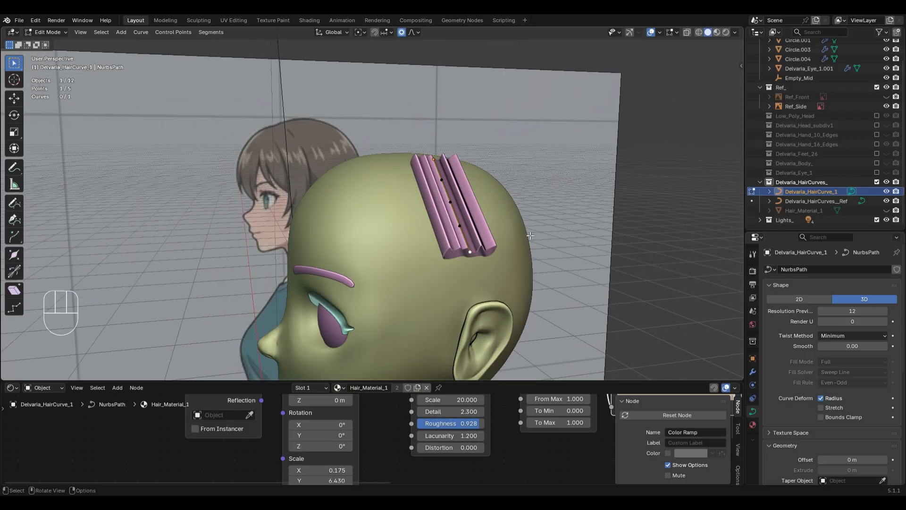
key(Tab)
key(KP_1)
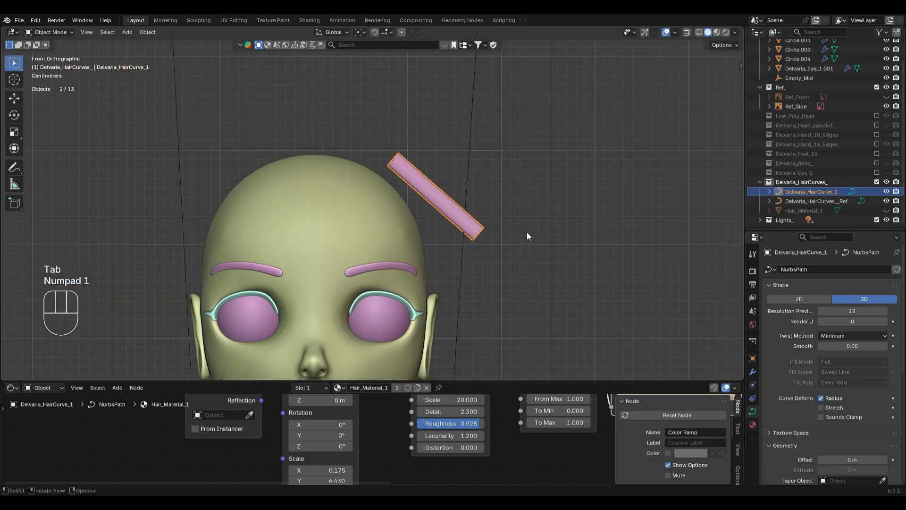
Undo the hair strand's resizing, keeping the material plane hidden and the side reference shown.
key(ctrl+z)
key(ctrl+z)
key(ctrl+z)
key(ctrl+z)
key(ctrl+z)
key(ctrl+z)
key(ctrl+z)
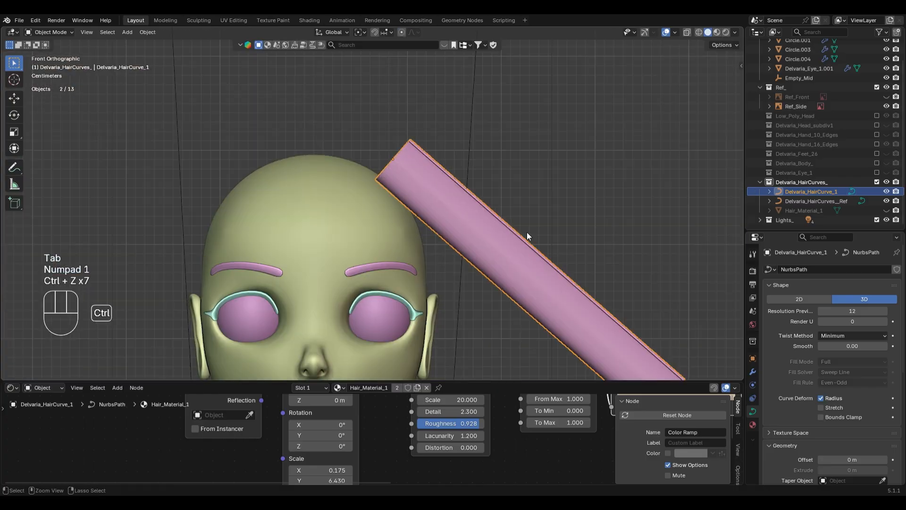
key(ctrl+z)
key(ctrl+z)
key(ctrl+shift+z)
key(ctrl+shift+z)
key(ctrl+shift+z)
key(ctrl+shift+z)
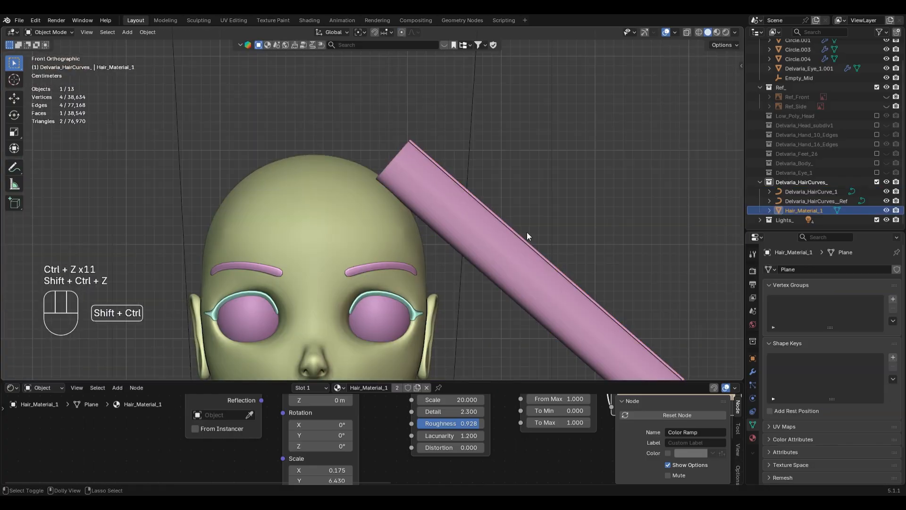
key(ctrl+shift+z)
key(ctrl+shift+z)
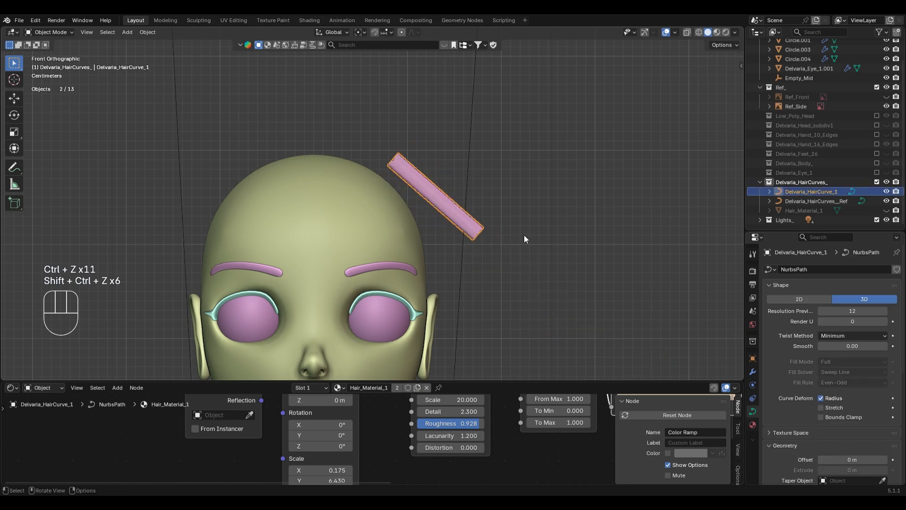
key(ctrl+z)
key(ctrl+z)
Reset the hair curve's X, Y and Z rotation to 0°.
key(n)
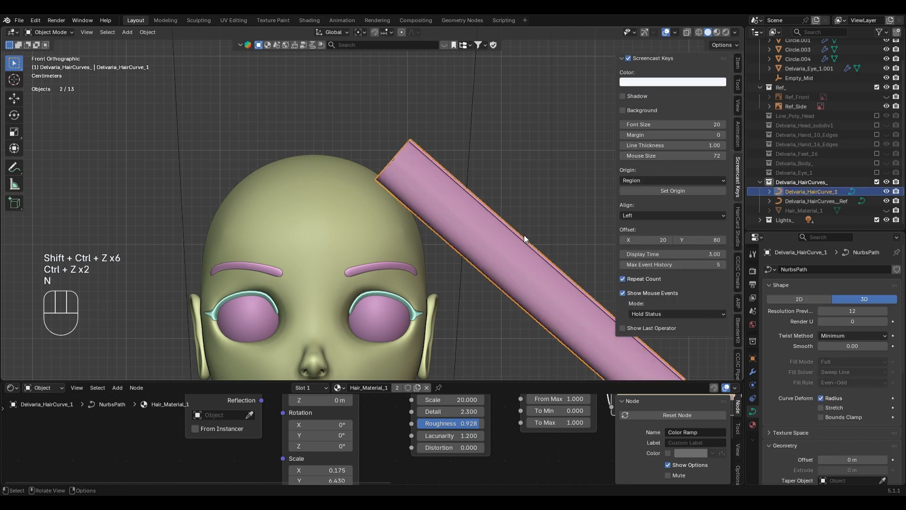
click(738, 63)
click(630, 121)
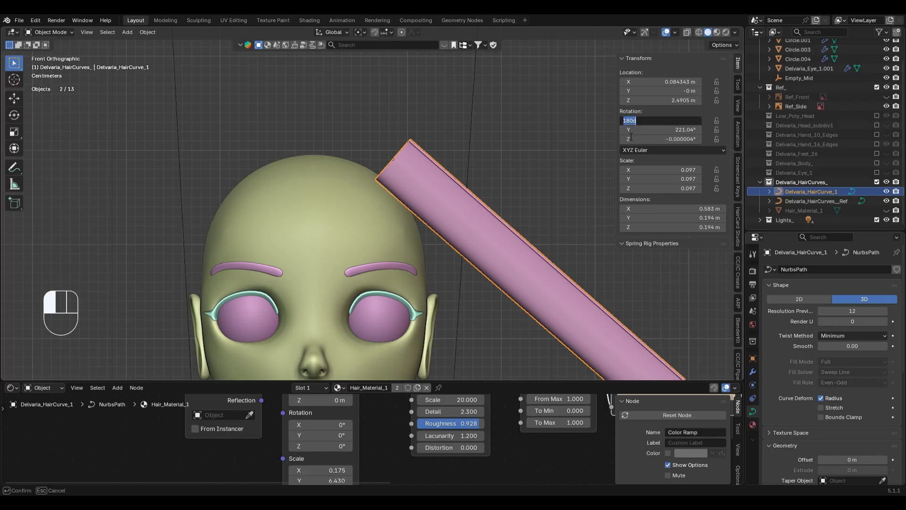
text(0)
key(Return)
click(657, 130)
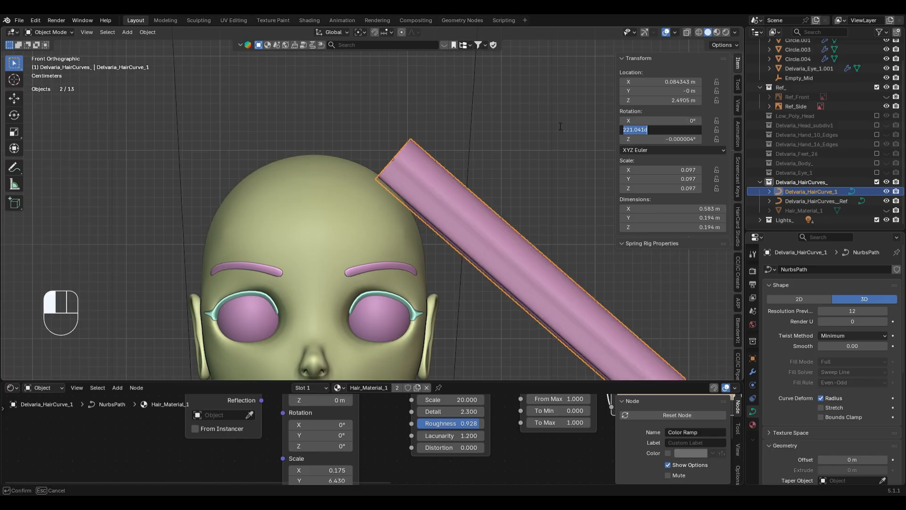
text(0)
key(Return)
click(656, 139)
text(0)
key(Return)
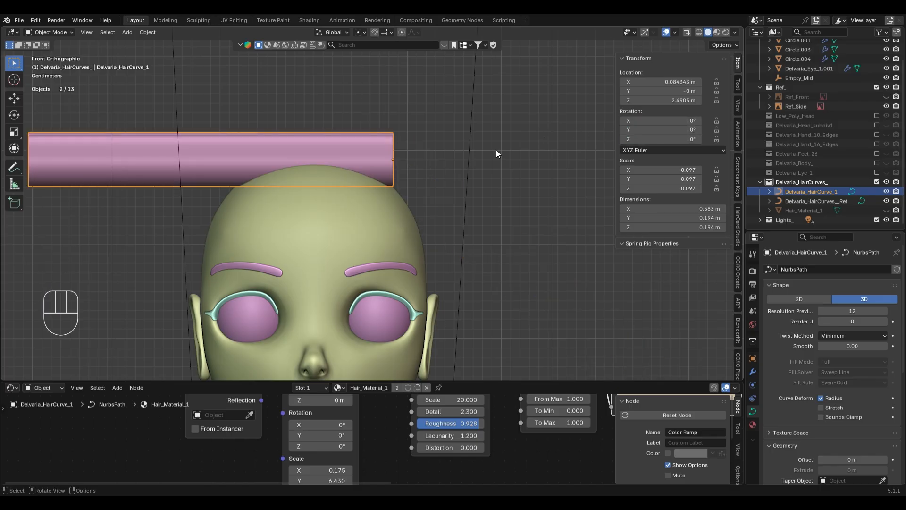
Rotate the hair curve 90° around the Z axis.
click(496, 151)
scroll(488, 162, down, 3)
scroll(486, 161, down, 2)
click(335, 191)
click(316, 181)
text(r)
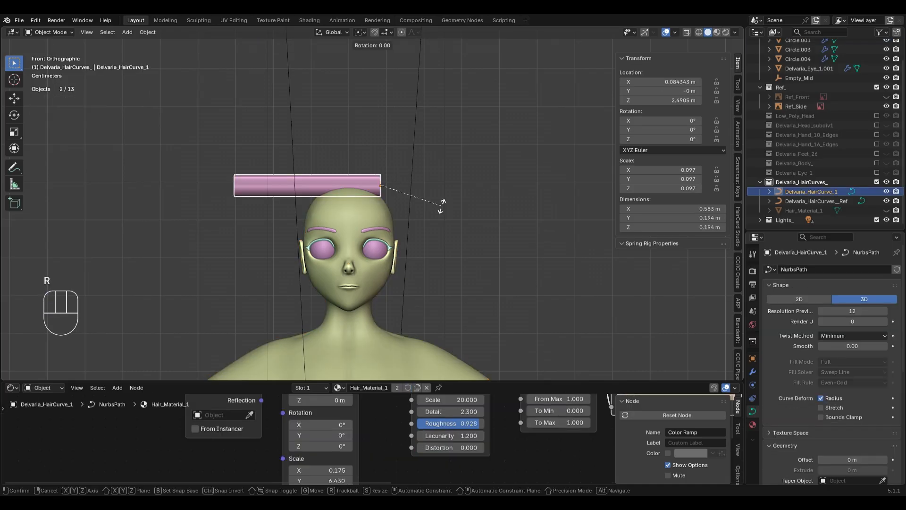
text(z90)
key(KP_Enter)
Rotate the hair curve 90° around the X axis so it hangs vertically.
scroll(442, 207, down, 10)
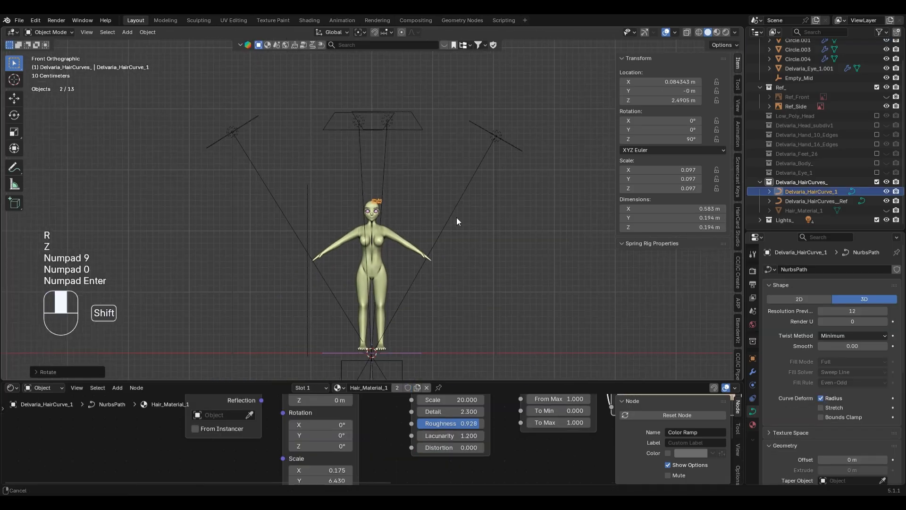
shift+middle_drag(437, 212, 476, 220)
text(rx90)
key(KP_Enter)
scroll(551, 242, up, 2)
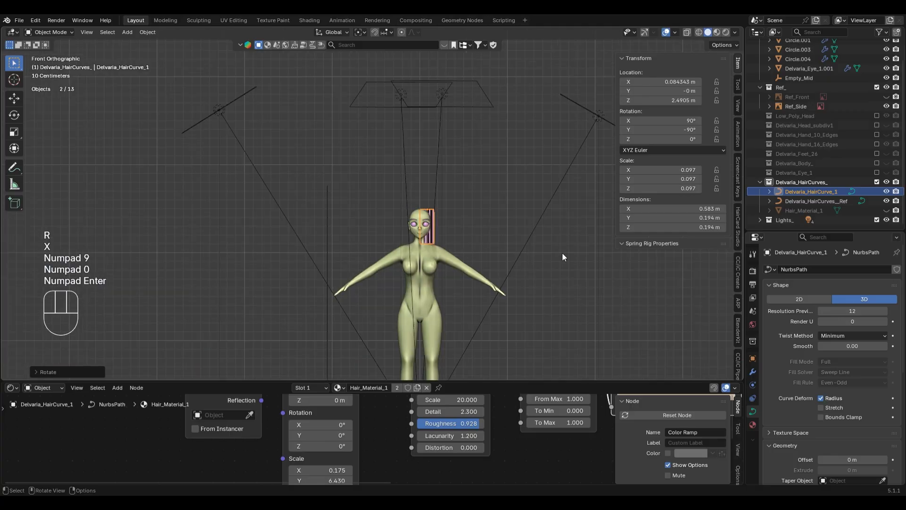
Place the original hair curve well clear of the character's right side and enlarge it to a scale of about 0.531.
key(g)
key(s)
key(s)
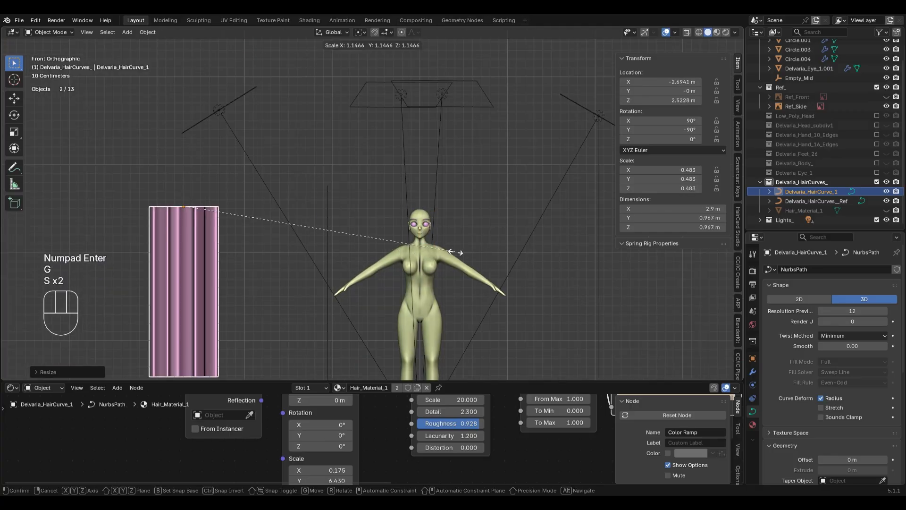
click(484, 263)
key(g)
click(481, 225)
scroll(475, 207, down, 1)
shift+middle_drag(473, 205, 403, 211)
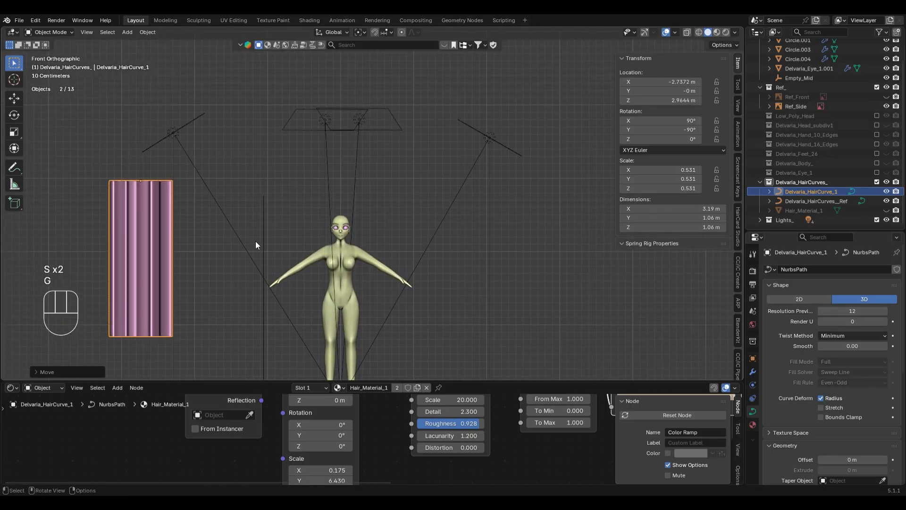
Duplicate the hair curve to the other side of the character and rotate the copy 90° around the Z axis.
key(shift+d)
click(474, 276)
scroll(489, 296, up, 5)
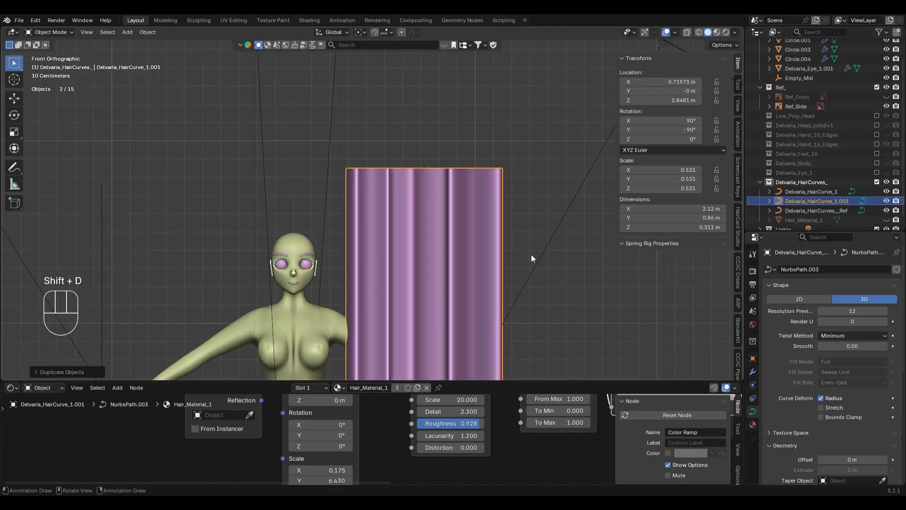
text(rz90)
key(KP_Enter)
scroll(421, 228, down, 5)
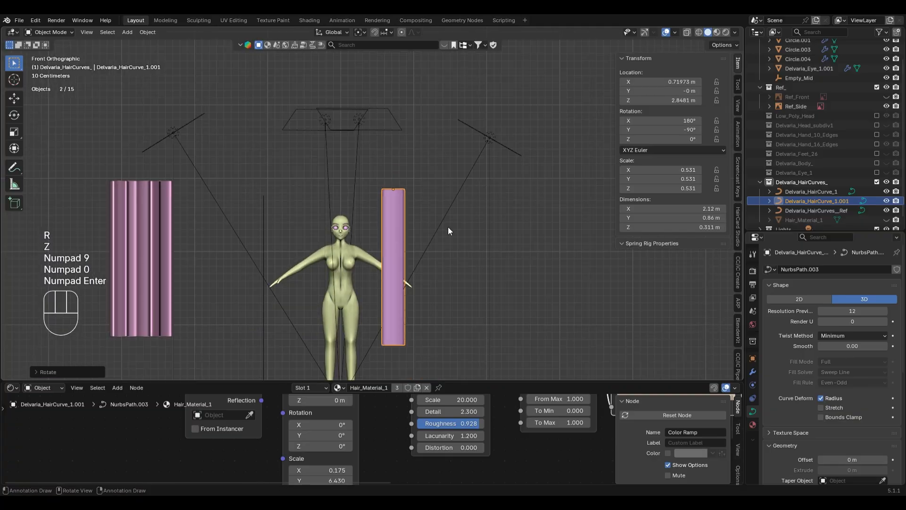
scroll(456, 225, up, 4)
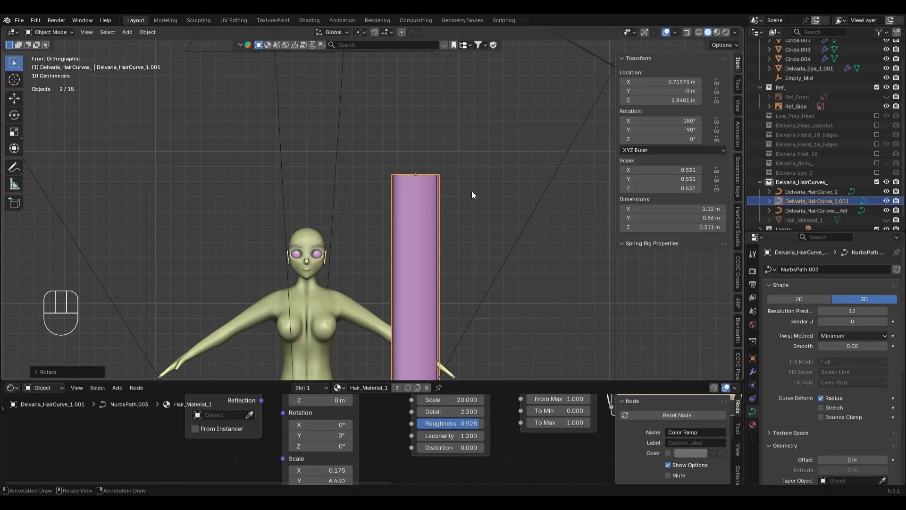
Move the duplicated hair curve into a new collection named Hair_Curves_Layer_1.
key(m)
click(471, 173)
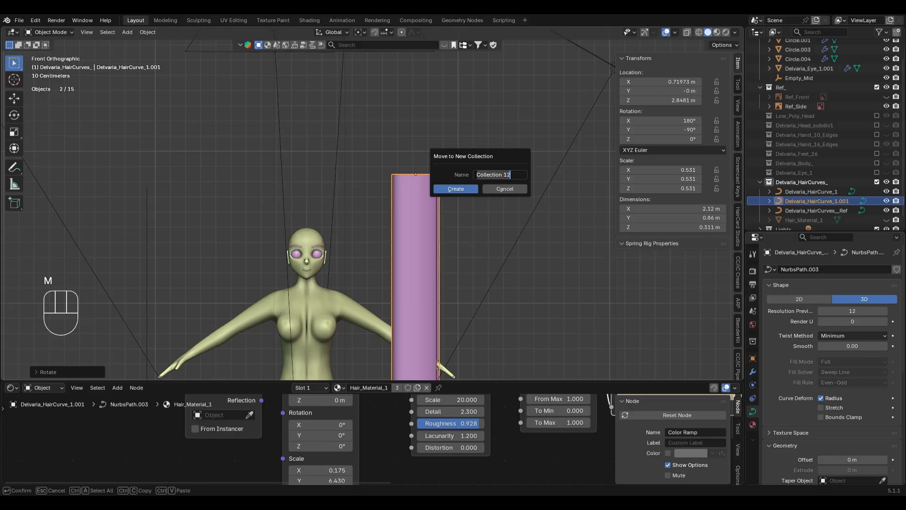
text(H)
text(air_Cur)
text(De)
key(BackSpace)
key(BackSpace)
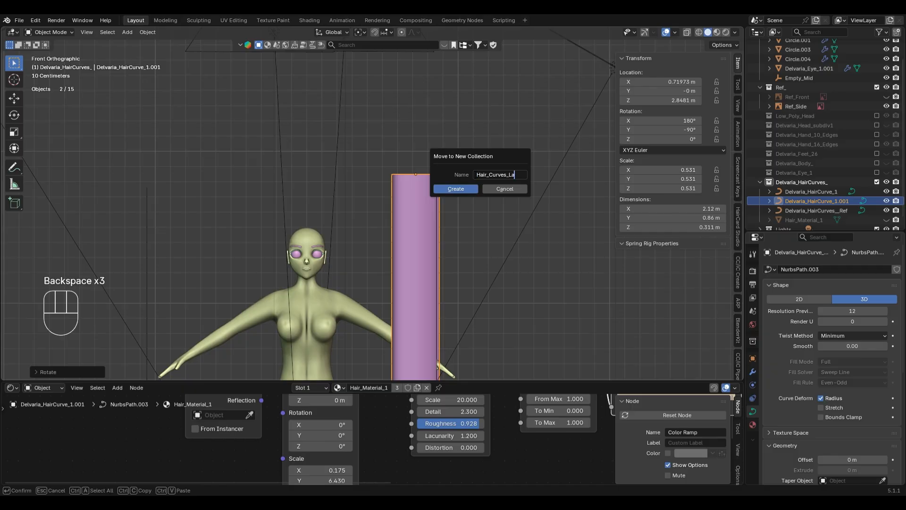
text(1)
key(Return)
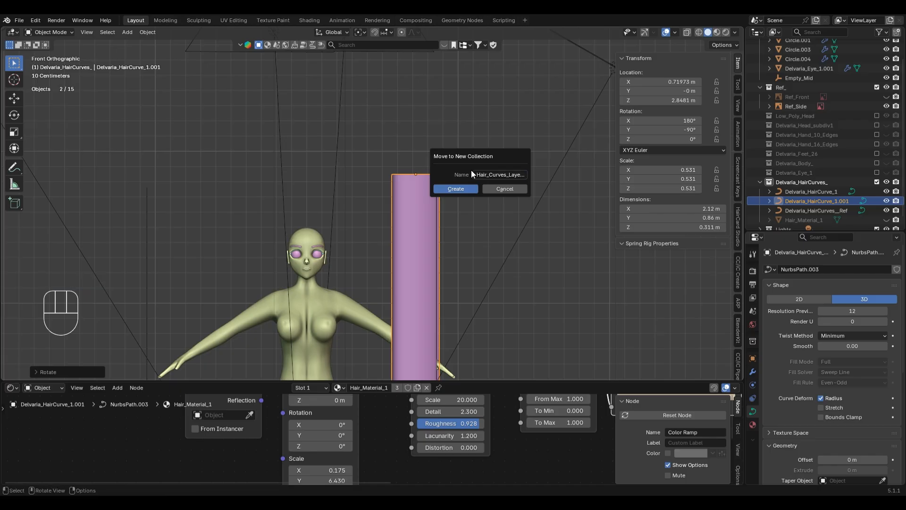
click(460, 190)
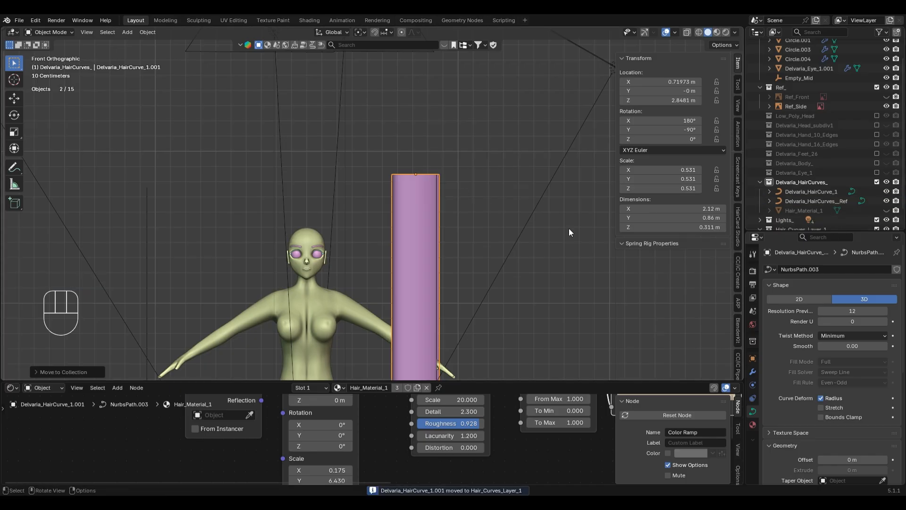
Tilt the duplicated curve diagonally outward, place it beside the top of the head and shrink it to a scale of about 0.044.
key(r)
key(s)
key(g)
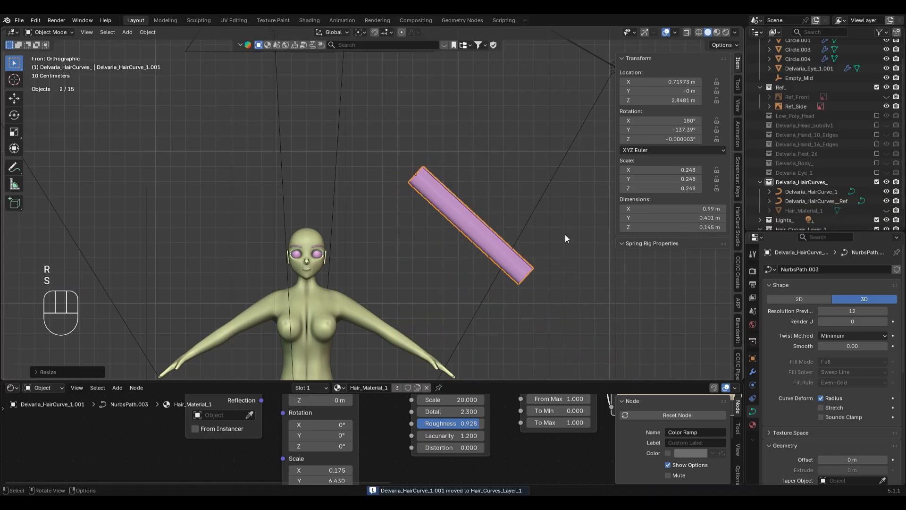
key(s)
click(436, 261)
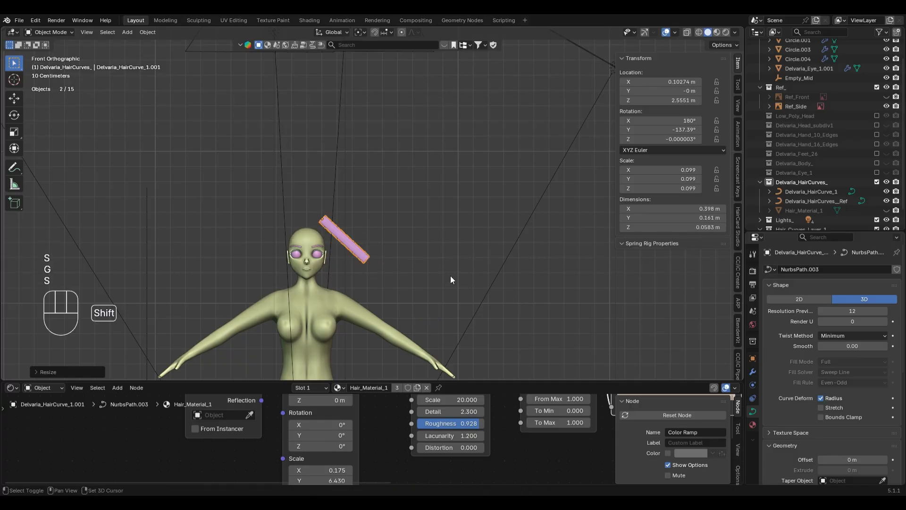
shift+middle_drag(450, 277, 487, 256)
scroll(505, 256, up, 2)
key(s)
click(451, 252)
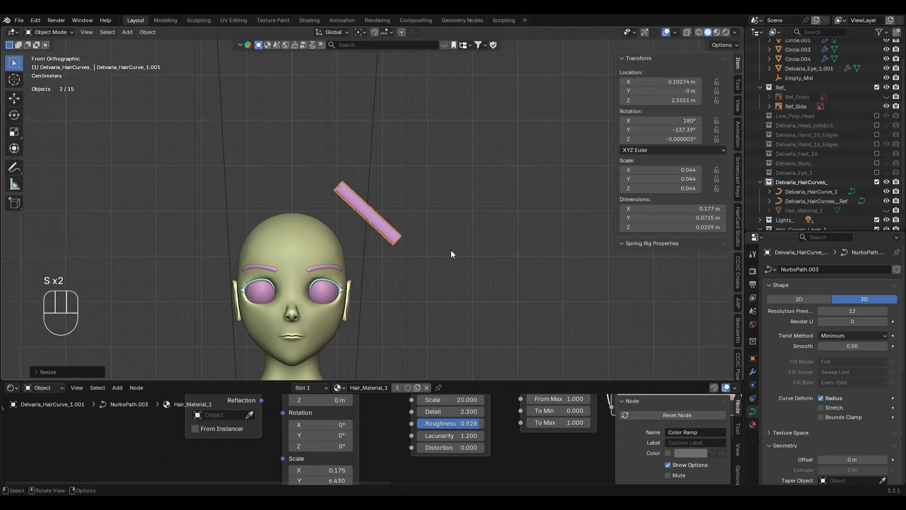
Open the duplicated hair curve for control point editing, seen from the right side.
key(KP_3)
scroll(451, 250, up, 3)
key(Tab)
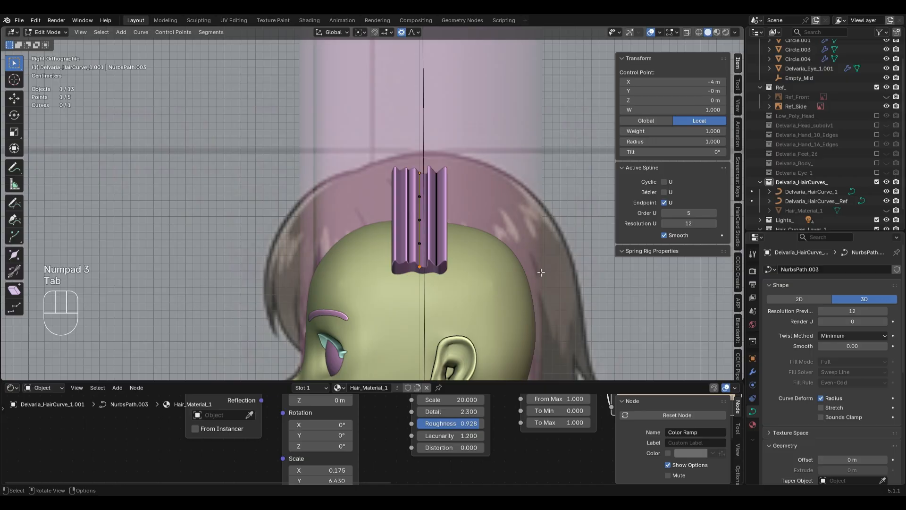
Try to collapse the strand's lower end by scaling its end control point to 0.
key(s)
key(z)
key(KP_0)
key(KP_Enter)
key(ctrl+z)
key(s)
key(KP_0)
key(KP_Enter)
key(z)
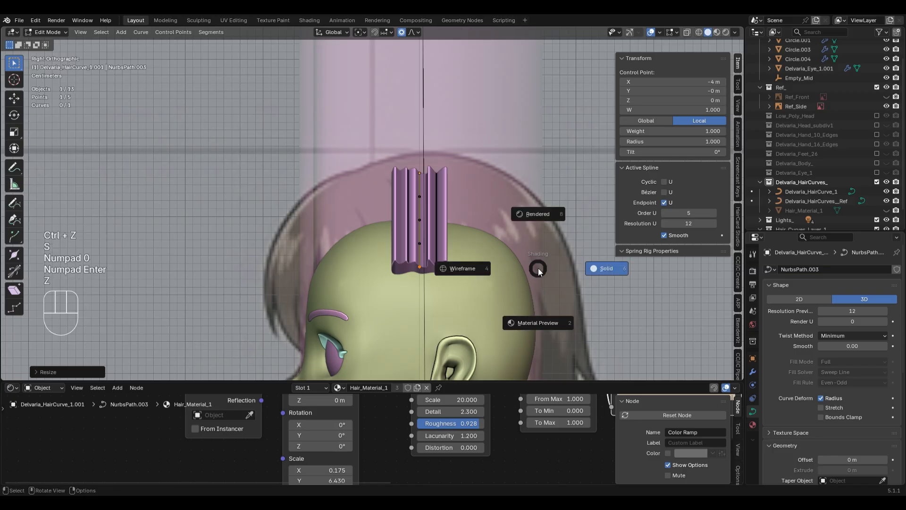
key(Escape)
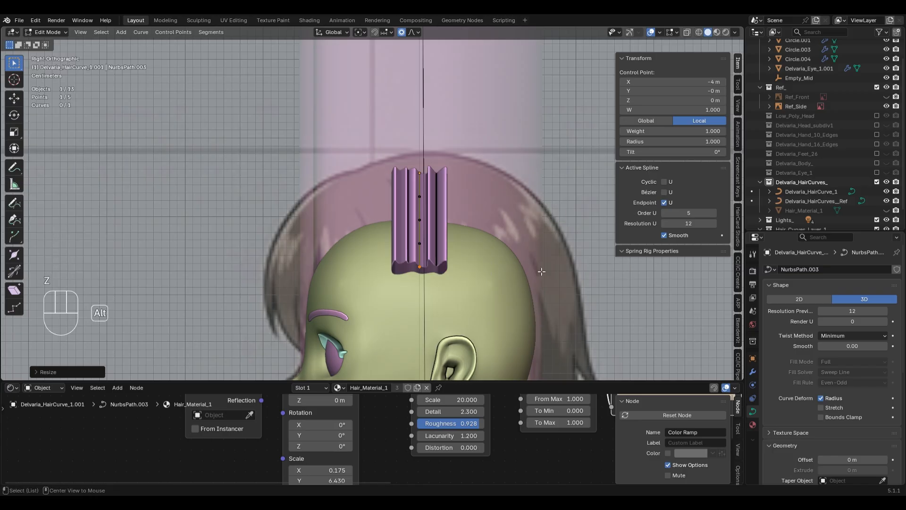
scroll(449, 305, up, 2)
shift+middle_drag(531, 330, 508, 295)
key(s)
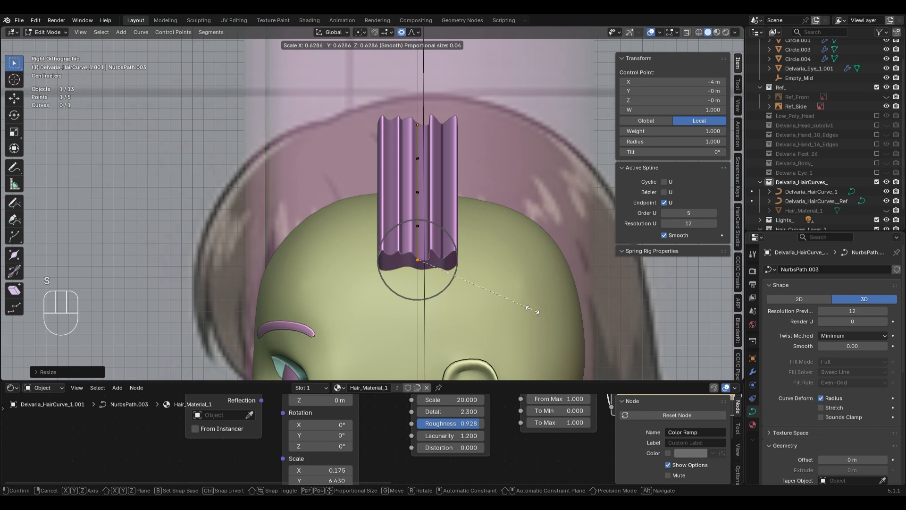
click(537, 298)
key(ctrl+z)
Taper the strand's lower end to a point by shrinking its end control point's radius to 0.
key(alt+s)
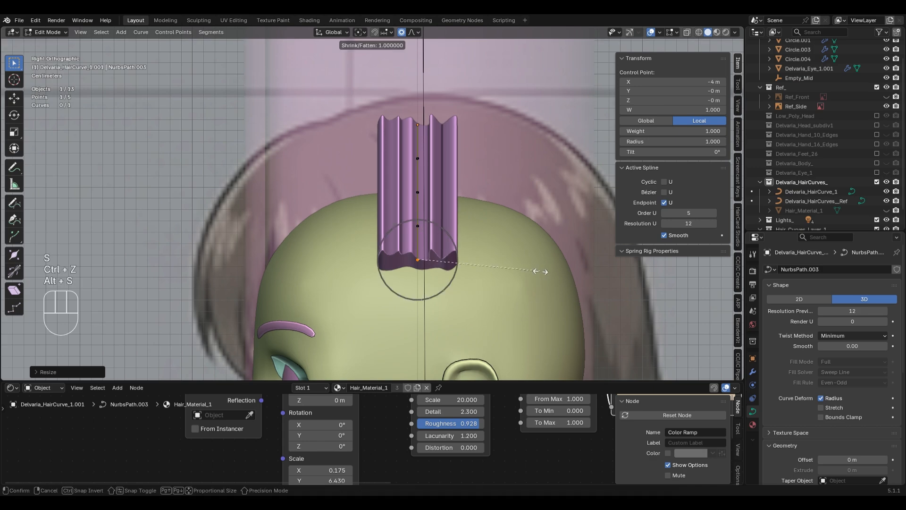
click(465, 264)
key(ctrl+z)
shift+middle_drag(463, 257, 438, 229)
key(alt+s)
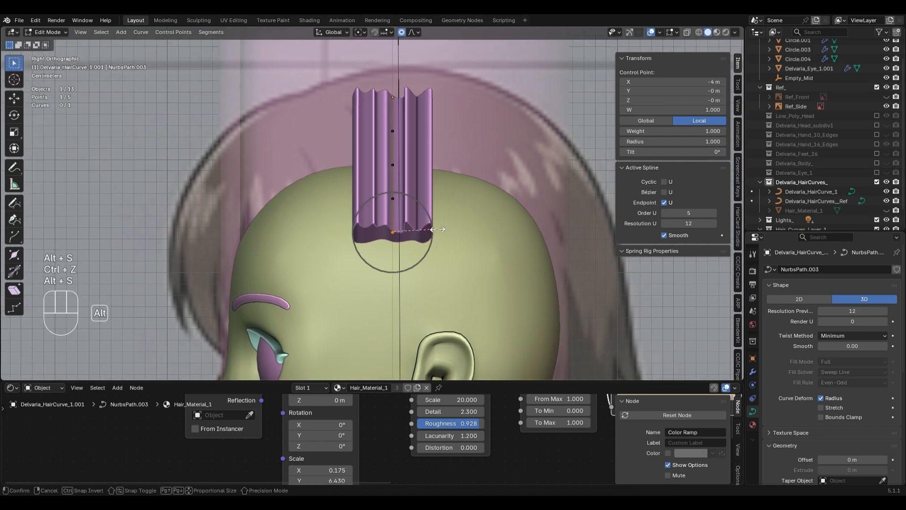
text(0)
key(KP_Enter)
key(ctrl+z)
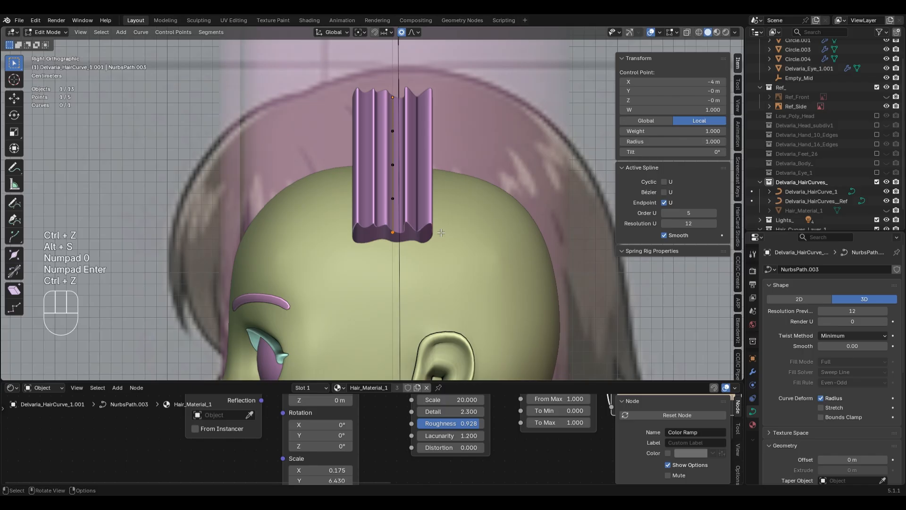
key(alt+s)
text(0)
key(KP_Enter)
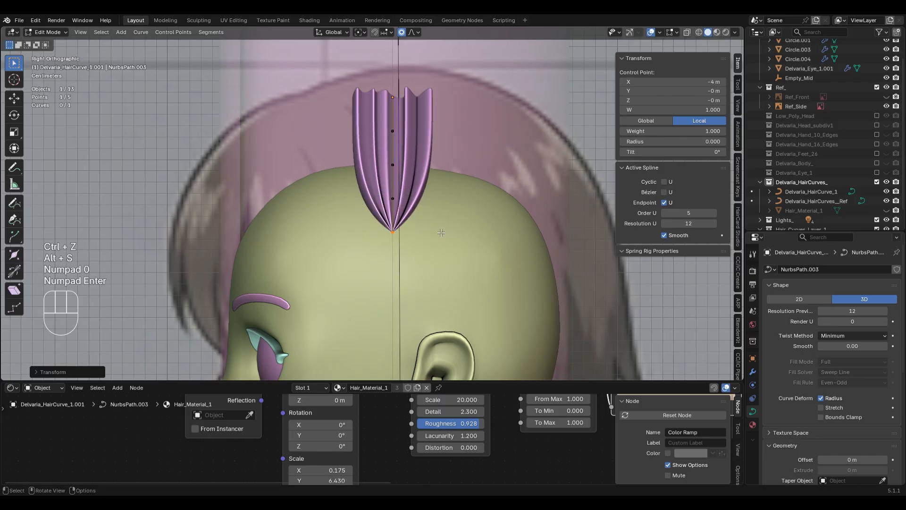
Shrink the whole tapered strand to a scale of about 0.020 and place it beside the upper head with a Y rotation of about -148.72°.
key(KP_1)
key(Tab)
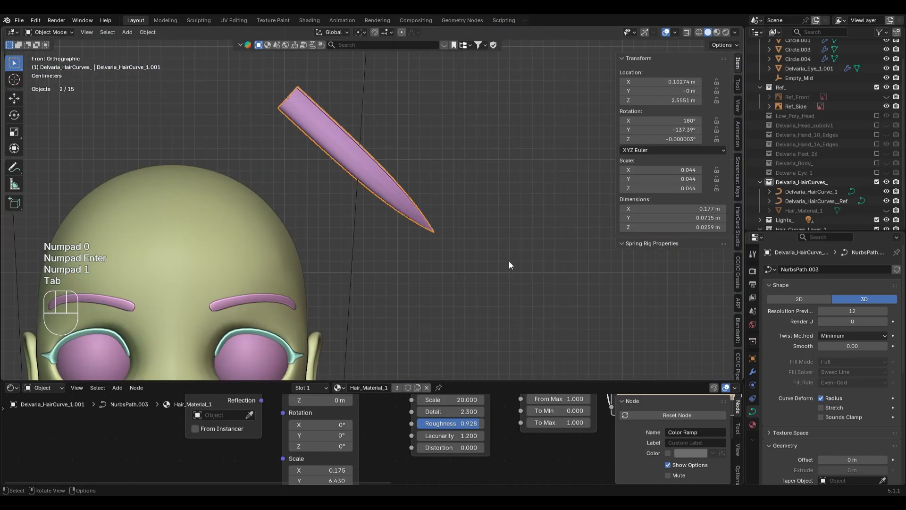
key(Tab)
key(Tab)
key(Tab)
key(Tab)
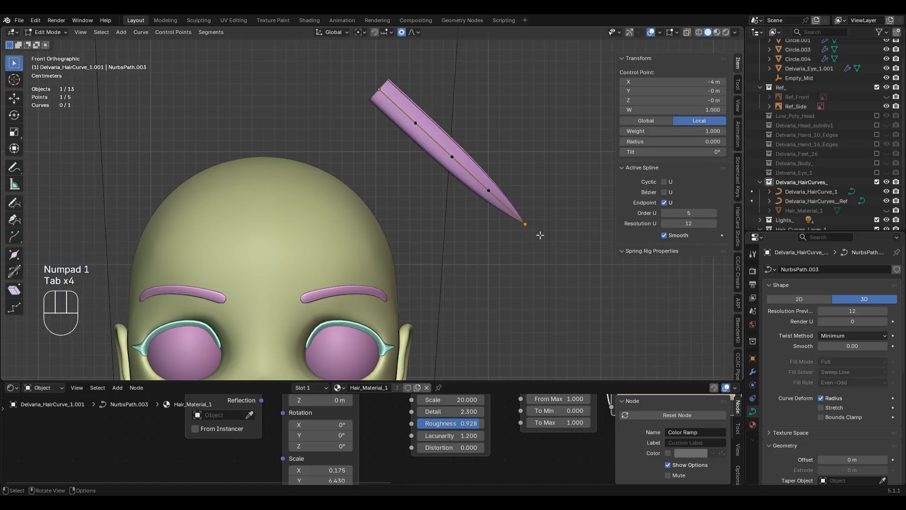
key(s)
click(495, 182)
key(g)
click(486, 236)
key(r)
click(495, 214)
Move the strand forward and down beside the forehead, to about X 0.081 m, Y -0.059 m, Z 2.459 m.
key(KP_3)
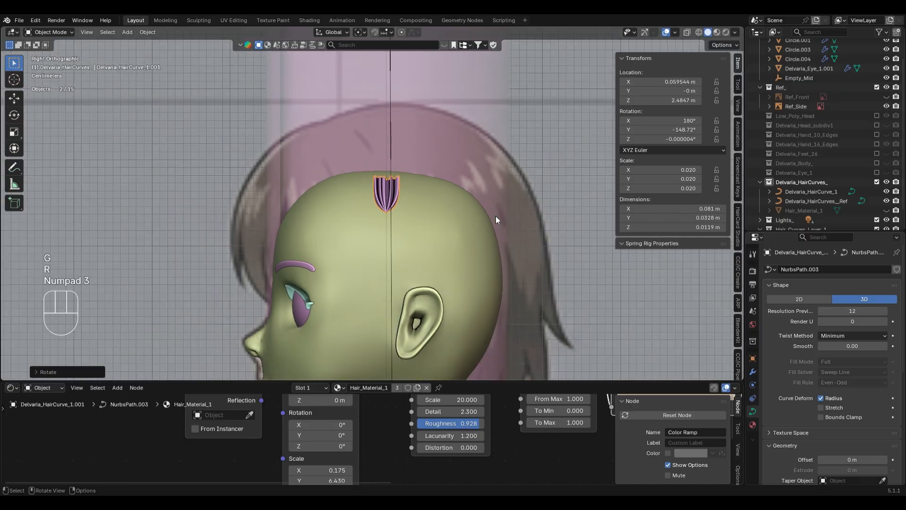
key(KP_7)
key(g)
click(439, 219)
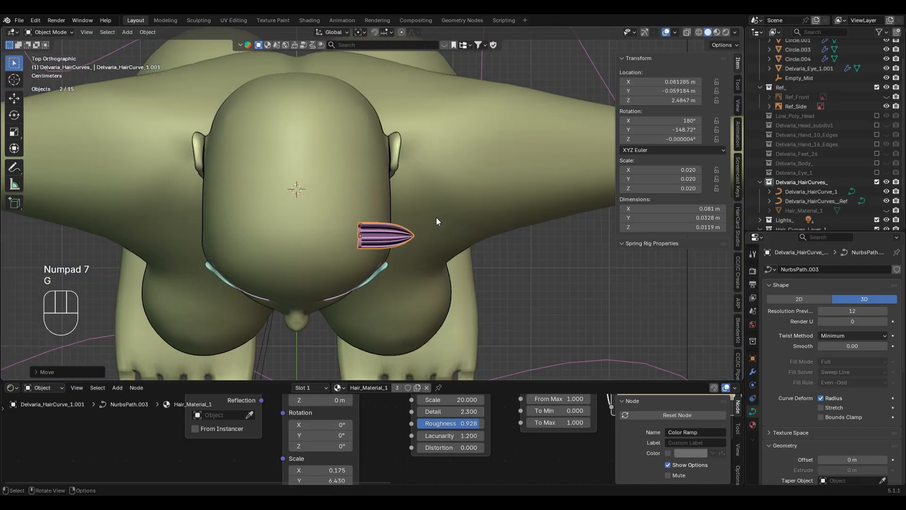
key(KP_3)
key(g)
key(z)
click(434, 170)
key(KP_1)
middle_drag(435, 189, 491, 189)
key(g)
key(z)
click(492, 181)
key(KP_1)
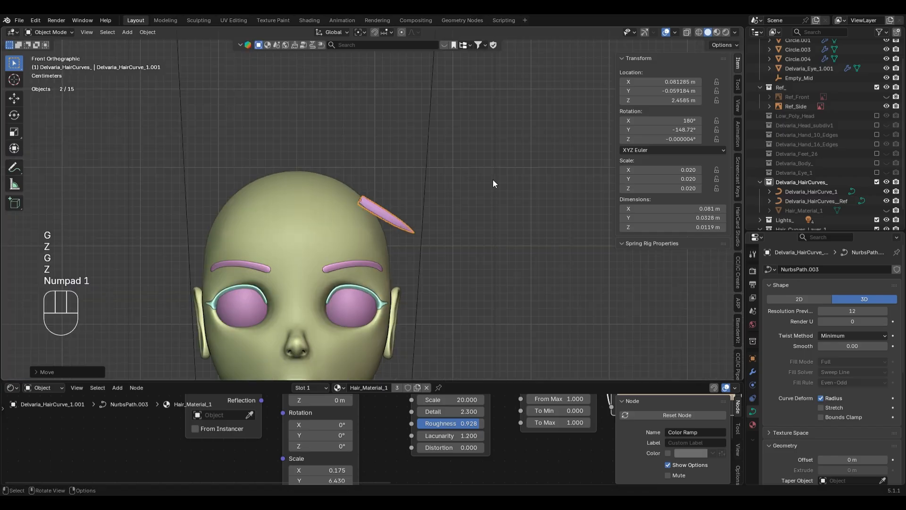
Bend the strand by moving its tip control point down along the side of the head and slightly backward.
key(Tab)
scroll(492, 179, up, 3)
drag(422, 239, 436, 256)
key(g)
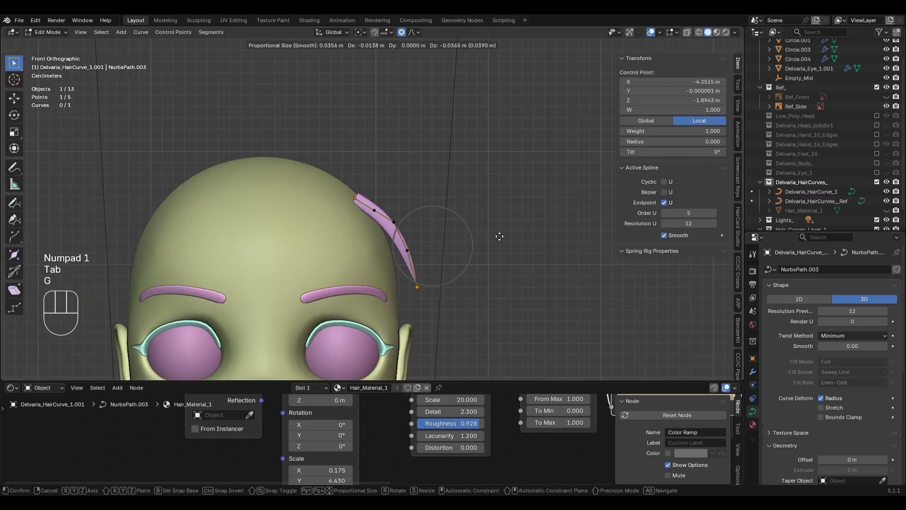
click(481, 252)
key(KP_3)
key(g)
click(453, 252)
key(alt+z)
key(alt+z)
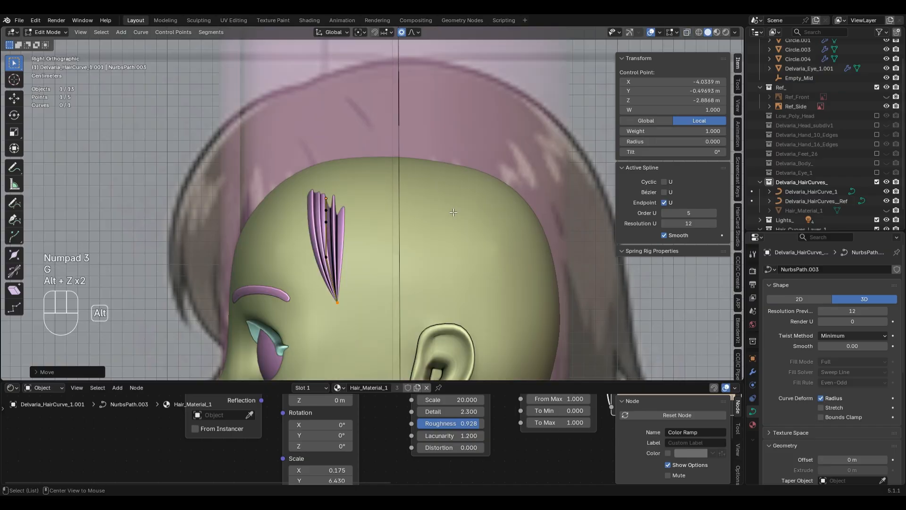
Try to raise the strand's root control point in the side view.
click(338, 193)
key(g)
click(356, 190)
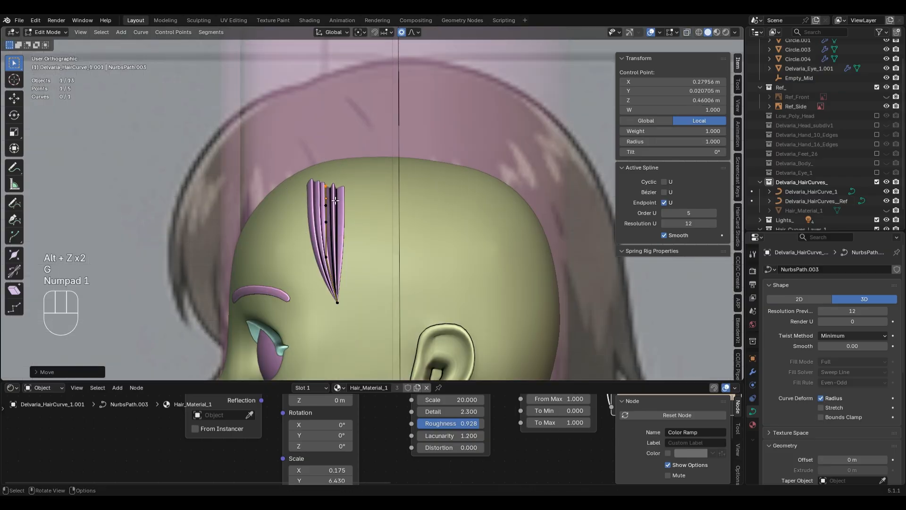
key(KP_1)
key(ctrl+z)
Tilt all of the strand's control points to about -30.8°.
middle_drag(489, 170, 413, 192)
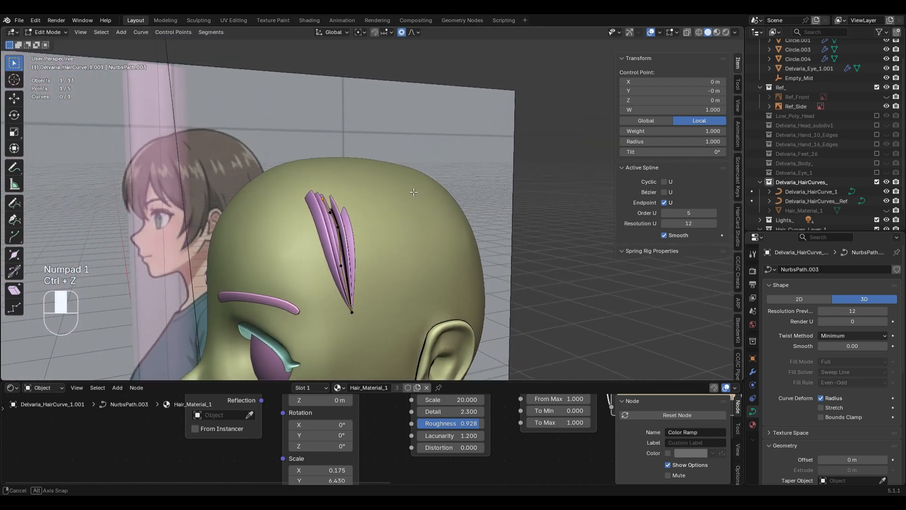
key(ctrl+t)
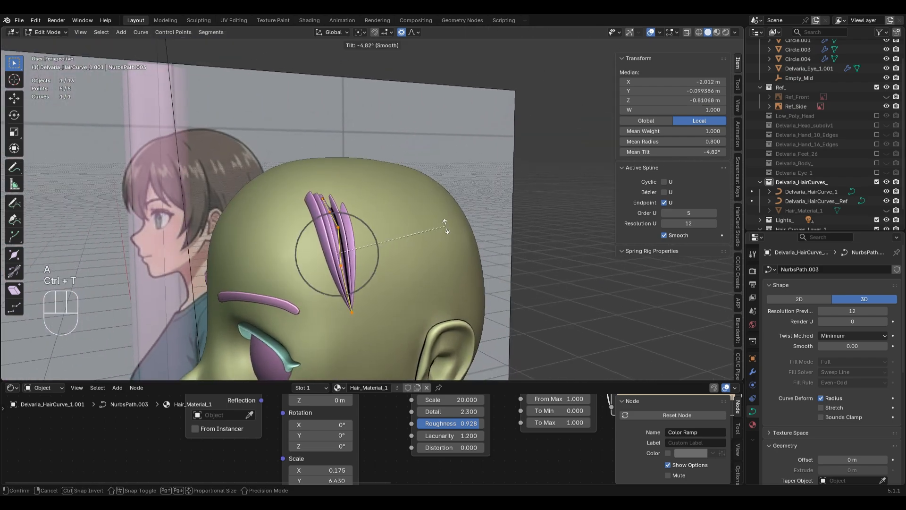
click(479, 140)
middle_drag(364, 187, 387, 222)
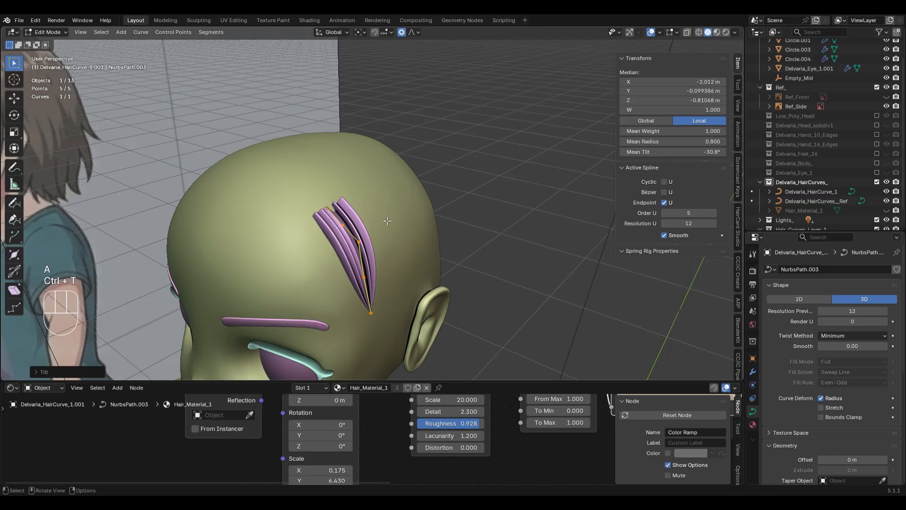
Adjust the height of the strand's root control point along the Z axis.
scroll(378, 219, up, 1)
click(338, 215)
key(g)
key(z)
click(343, 218)
key(g)
key(z)
click(337, 213)
Reposition and rotate the strand's root control point in the front view so it sits against the head.
key(KP_1)
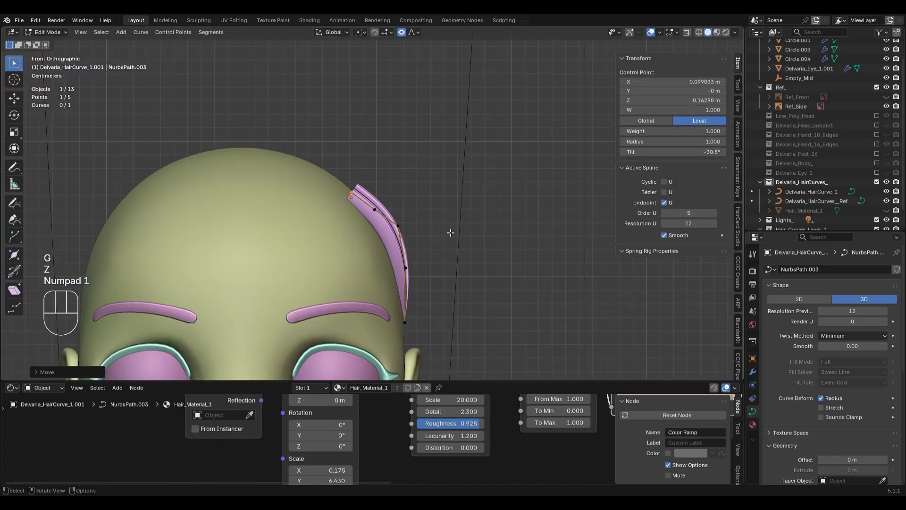
key(g)
click(436, 226)
key(r)
click(454, 191)
Show the right side view with X-ray enabled so the strand can be matched to the reference hairstyle.
middle_drag(512, 232, 425, 237)
key(KP_1)
key(alt+z)
key(KP_3)
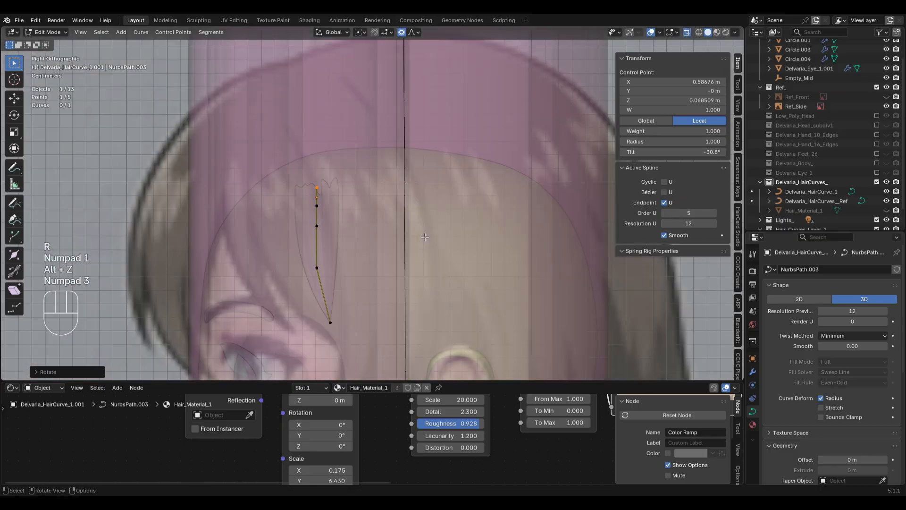
key(alt+z)
key(alt+z)
shift+middle_drag(409, 256, 404, 231)
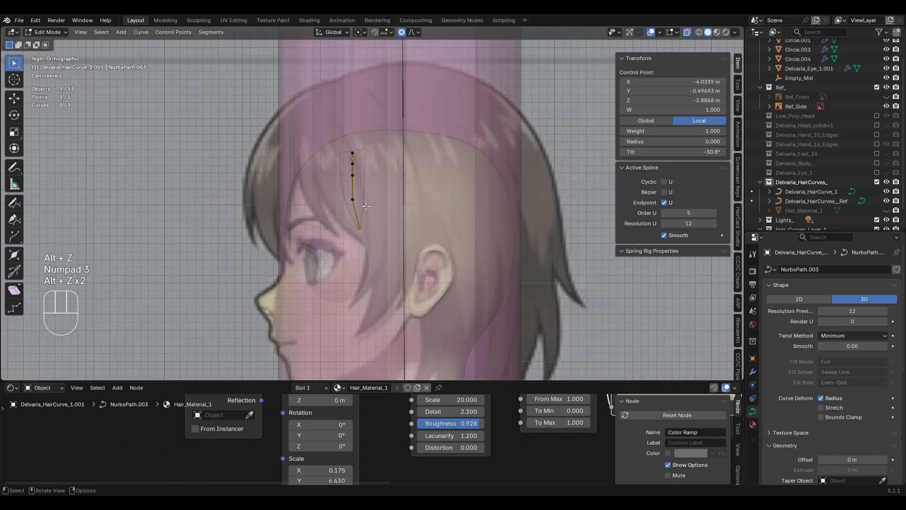
key(g)
click(411, 215)
key(ctrl+z)
Shift the strand's middle control points backward and lower its tip to the cheek, following the side reference.
click(394, 192)
drag(342, 170, 351, 182)
key(g)
key(g)
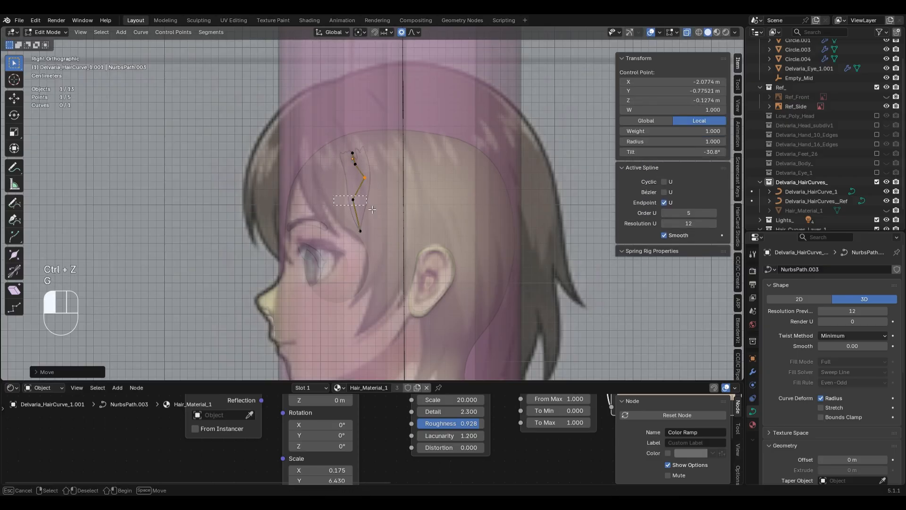
key(g)
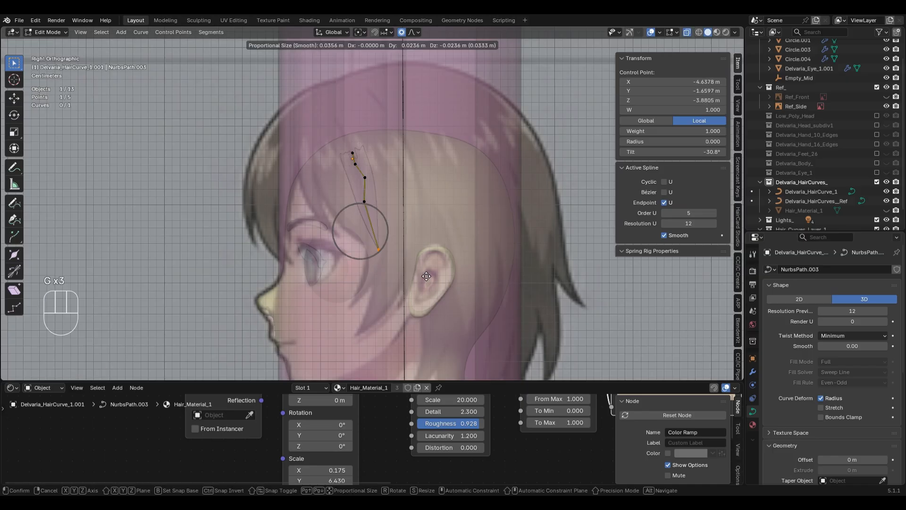
click(400, 328)
Subdivide the strand's lowest segment and move the new control point toward the ear.
key(q)
click(409, 248)
key(g)
click(435, 296)
click(213, 33)
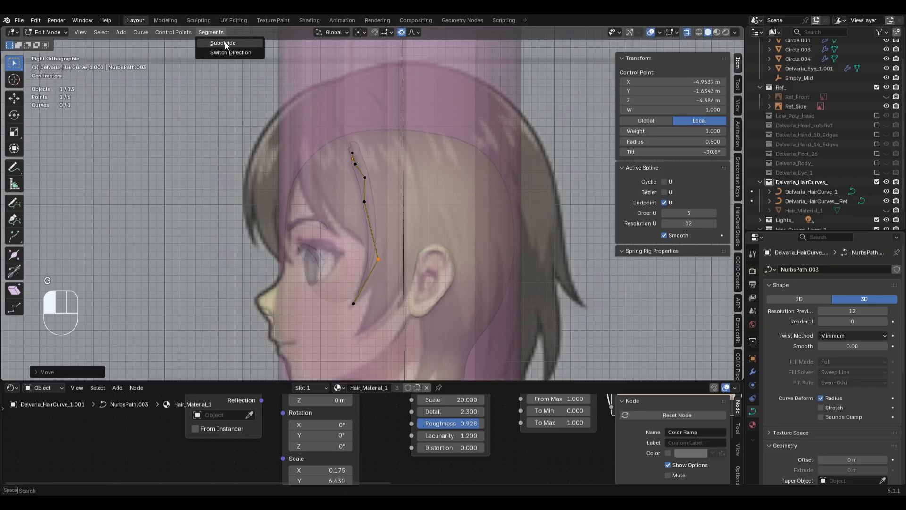
Move the fourth and fifth control points to curve the strand's lower half along the reference lock.
key(g)
click(431, 245)
key(g)
click(395, 268)
key(alt+z)
key(alt+z)
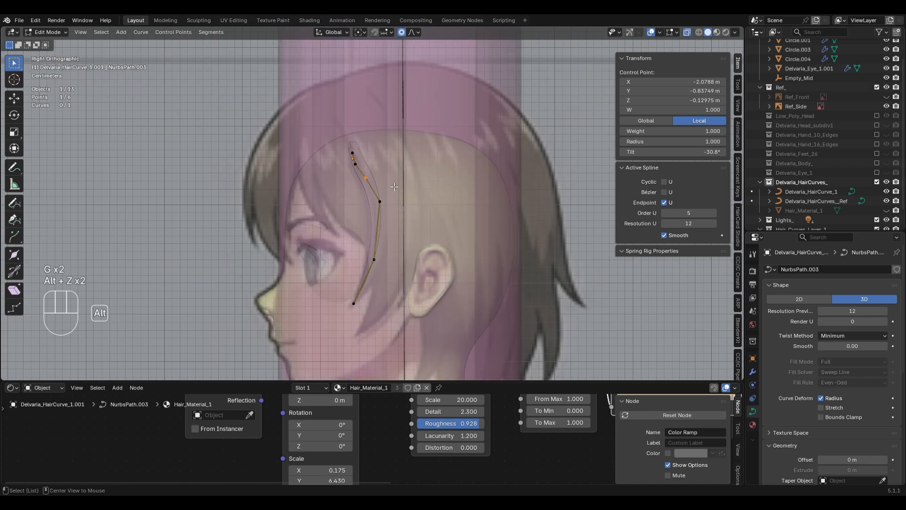
Move the third and second control points backward and the root up and back to round the strand's upper half.
key(g)
click(387, 176)
key(g)
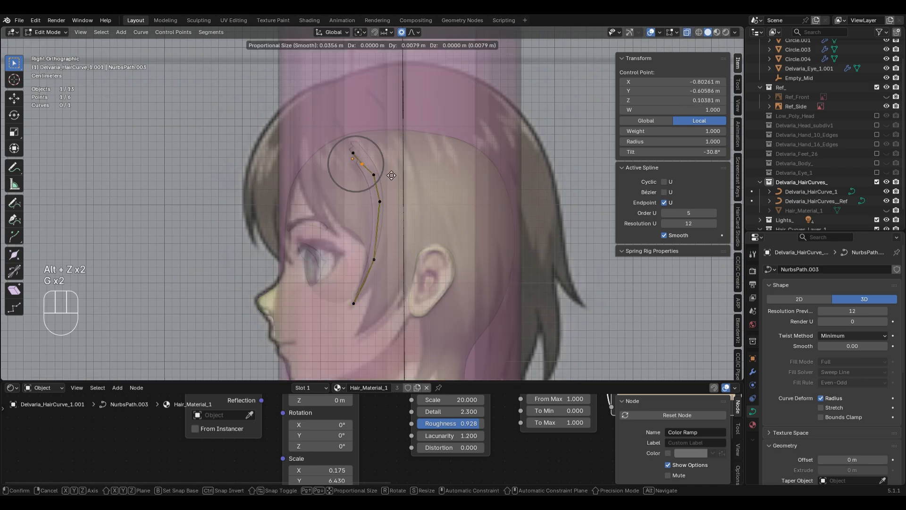
click(388, 163)
key(g)
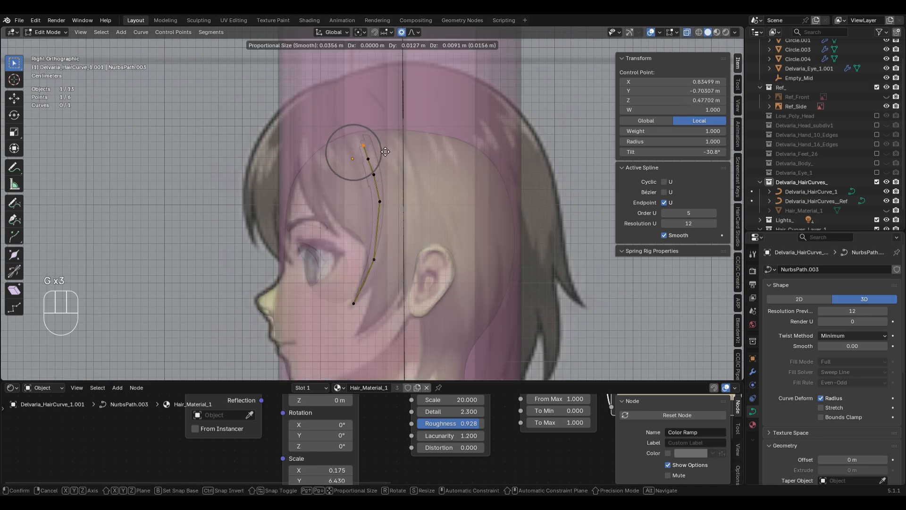
click(380, 150)
Fine-tune the fourth control point slightly downward to even out the strand's bend.
key(g)
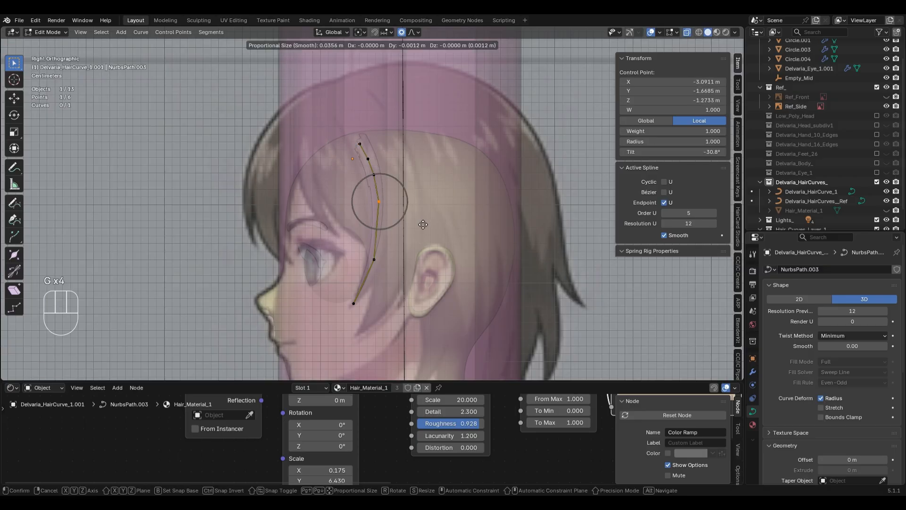
click(424, 225)
key(g)
click(427, 230)
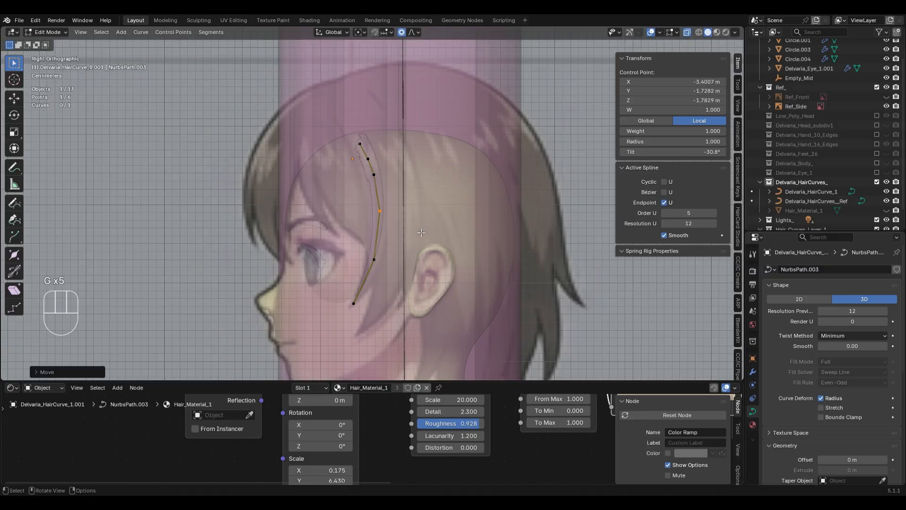
Turn X-ray off and tilt all of the strand's control points so its surface follows the side of the head.
key(KP_1)
key(alt+z)
key(Tab)
middle_drag(421, 233, 441, 242)
key(Tab)
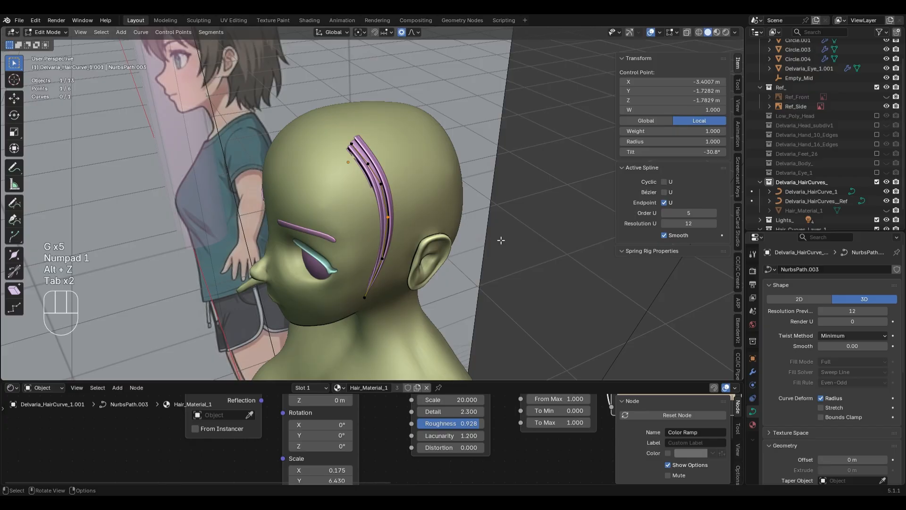
key(ctrl+t)
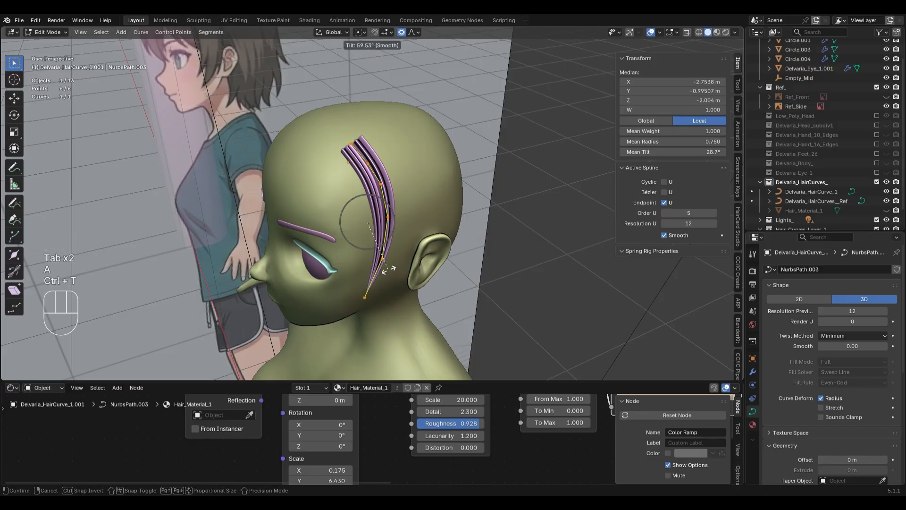
click(383, 268)
middle_drag(383, 268, 499, 271)
key(ctrl+t)
click(435, 268)
Tilt the strand's third control point from the root to about 16.1°.
key(KP_1)
key(Tab)
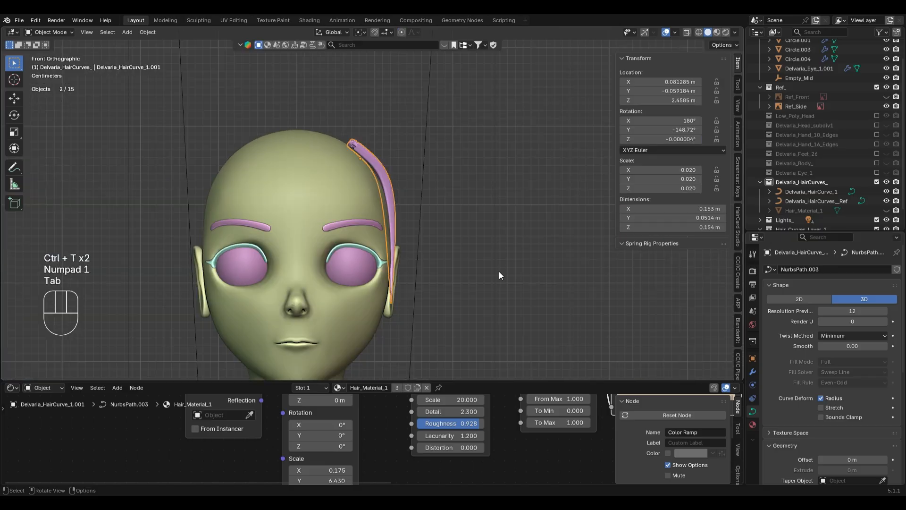
key(Tab)
scroll(413, 170, up, 2)
key(ctrl+t)
click(466, 158)
middle_drag(542, 175, 497, 210)
key(ctrl+z)
key(ctrl+t)
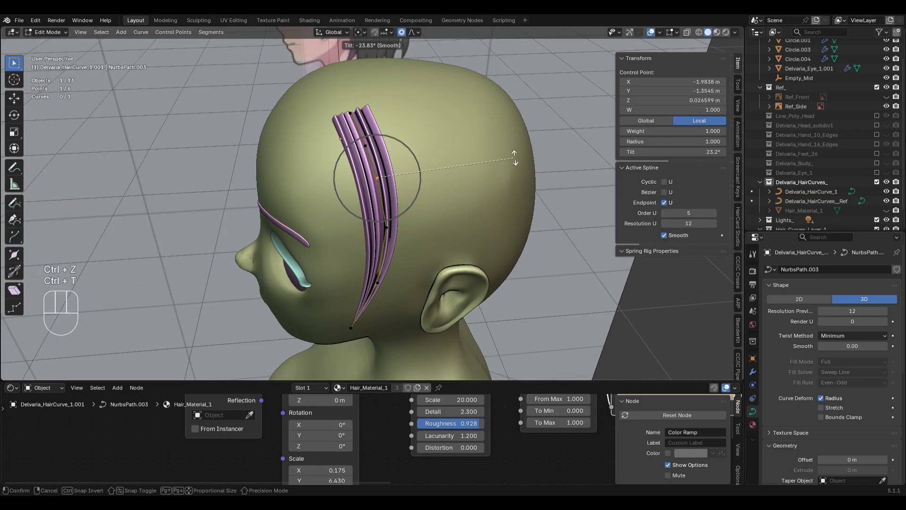
click(514, 160)
Move the strand's third and second control points in the front view so its upper part follows the skull's curve.
key(KP_1)
key(g)
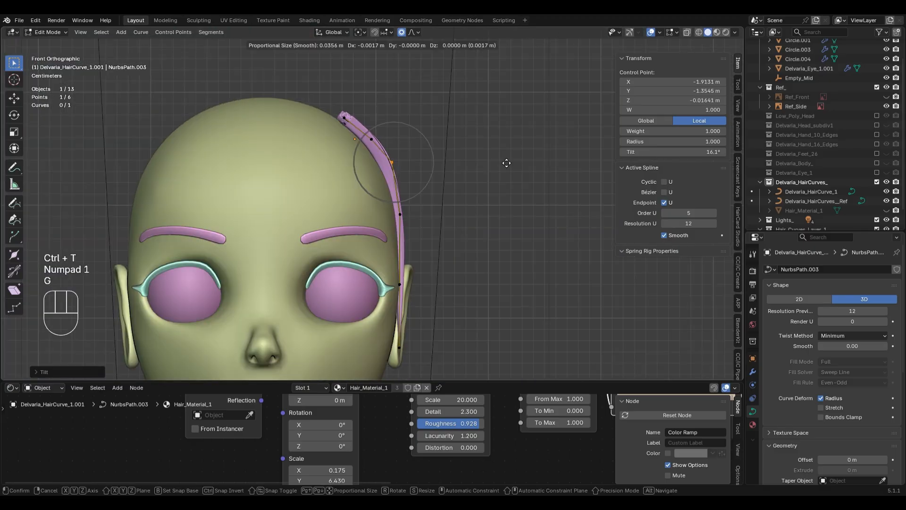
click(506, 163)
scroll(472, 183, up, 4)
shift+middle_drag(454, 130, 501, 271)
drag(331, 148, 408, 194)
key(g)
click(399, 192)
key(g)
click(454, 243)
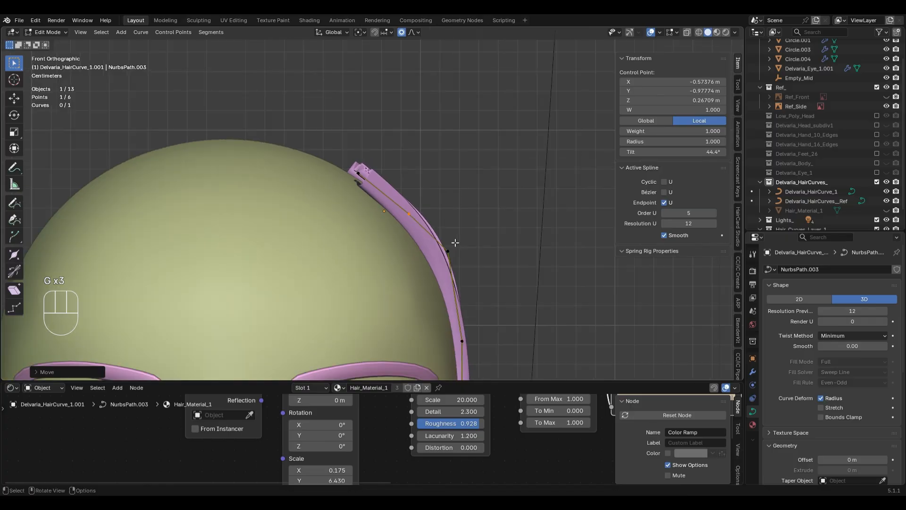
Move the strand's fifth control point outward in the front view so the lower part clears the side of the head.
key(KP_3)
key(Tab)
shift+middle_drag(451, 244, 449, 182)
scroll(449, 182, up, 2)
key(Tab)
click(443, 184)
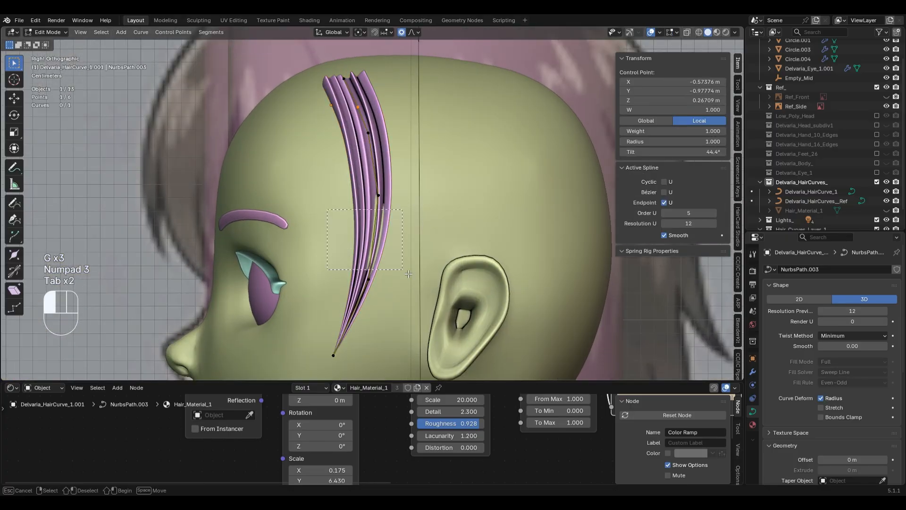
drag(330, 168, 489, 292)
key(KP_1)
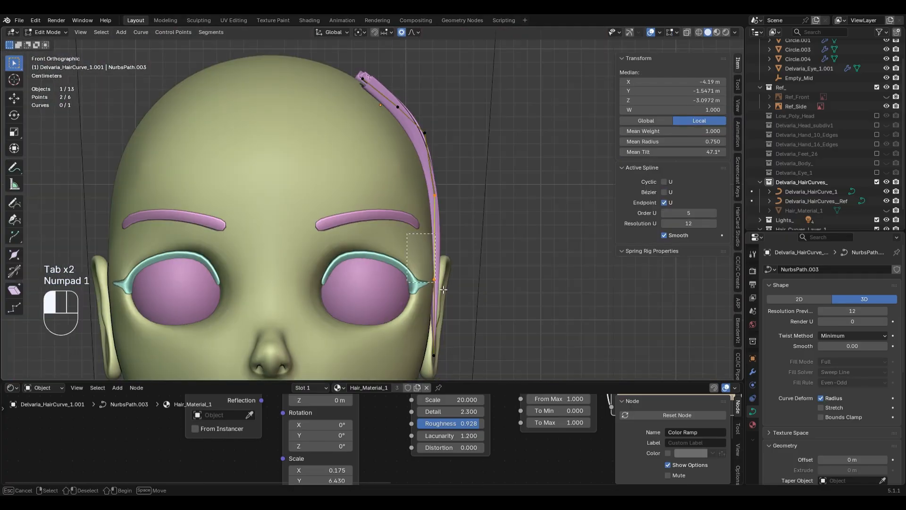
drag(420, 265, 472, 316)
key(g)
click(522, 330)
Reposition the strand's tip point in the front view and fine-tune its distance from the head along global X.
drag(418, 330, 476, 370)
shift+middle_drag(531, 359, 509, 322)
key(g)
click(547, 322)
middle_drag(453, 289, 486, 297)
key(g)
key(x)
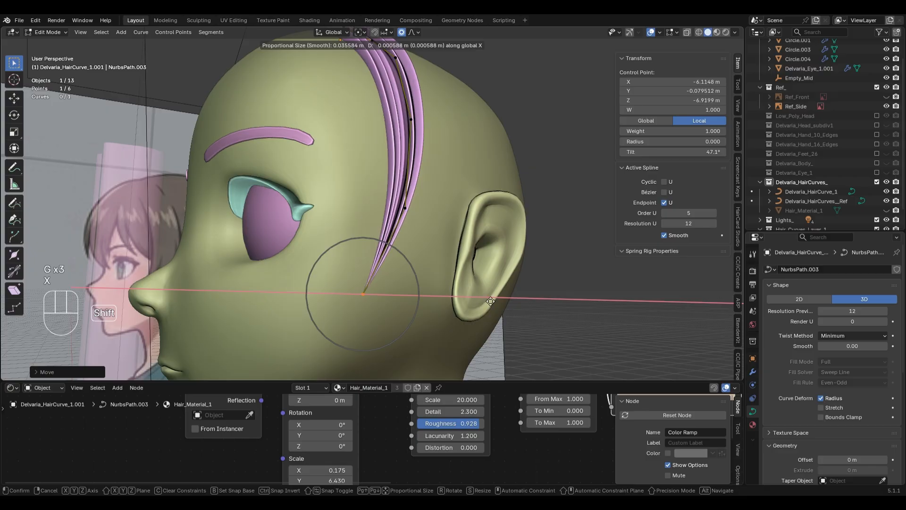
click(474, 298)
Move the strand's tip and fifth control point backward toward the ear in the side view.
key(KP_3)
key(Tab)
key(Tab)
key(alt+z)
key(alt+z)
key(g)
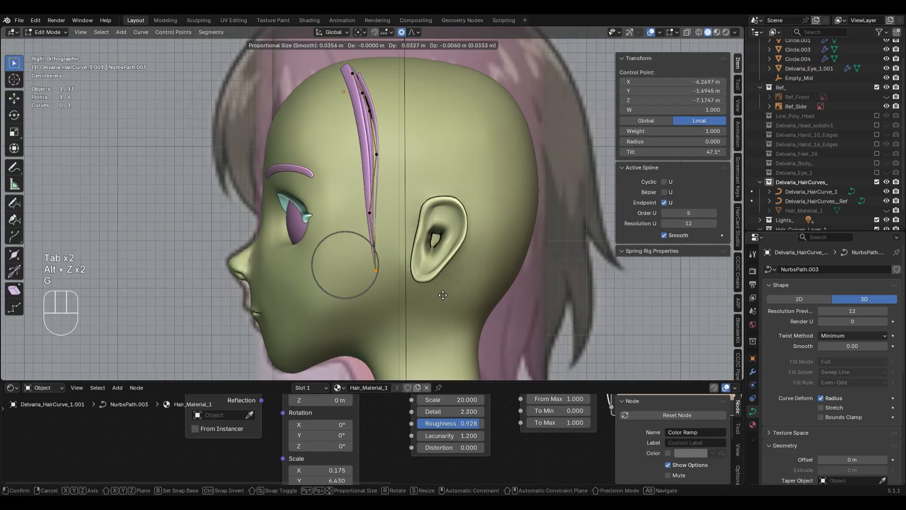
click(450, 283)
click(368, 212)
key(g)
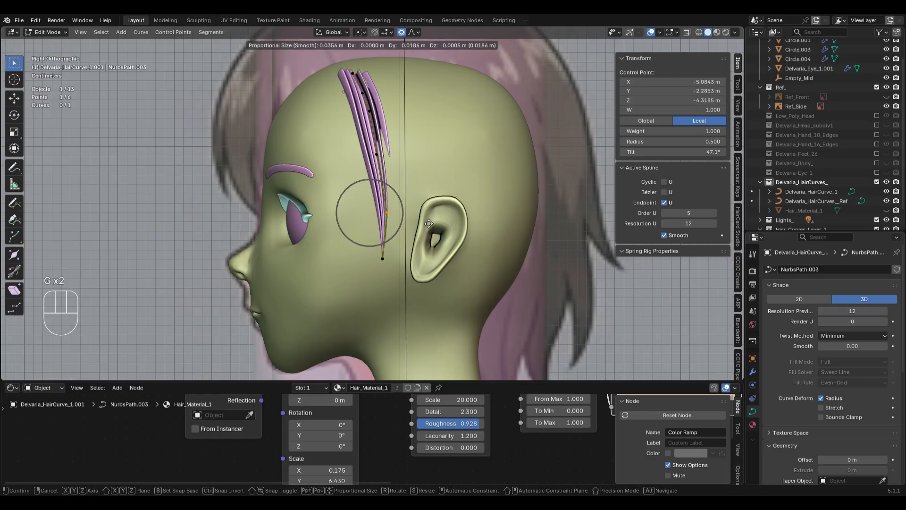
click(428, 226)
Check the reference through X-ray and move the strand's fourth, fifth and tip control points farther back toward the ear.
key(alt+z)
middle_drag(337, 248, 177, 209)
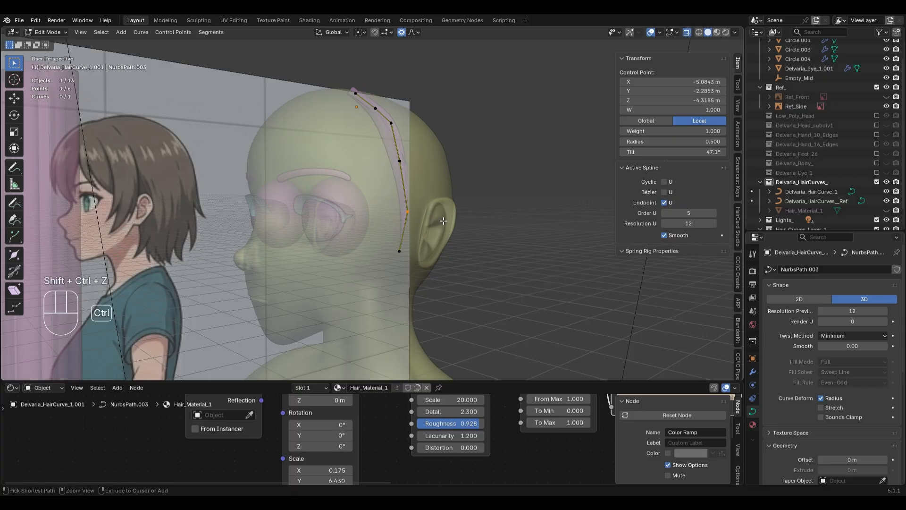
key(alt+z)
key(KP_3)
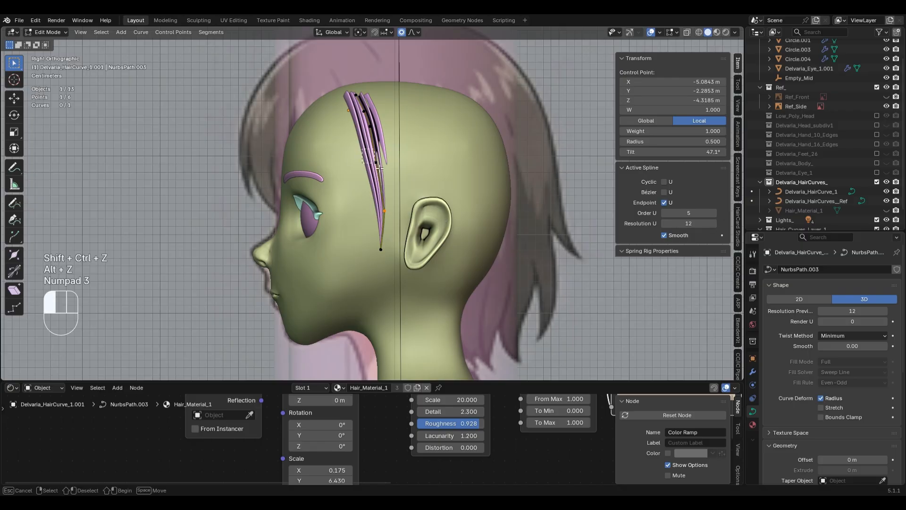
click(368, 154)
key(g)
click(437, 193)
click(385, 210)
key(g)
click(448, 232)
click(381, 249)
key(g)
click(460, 250)
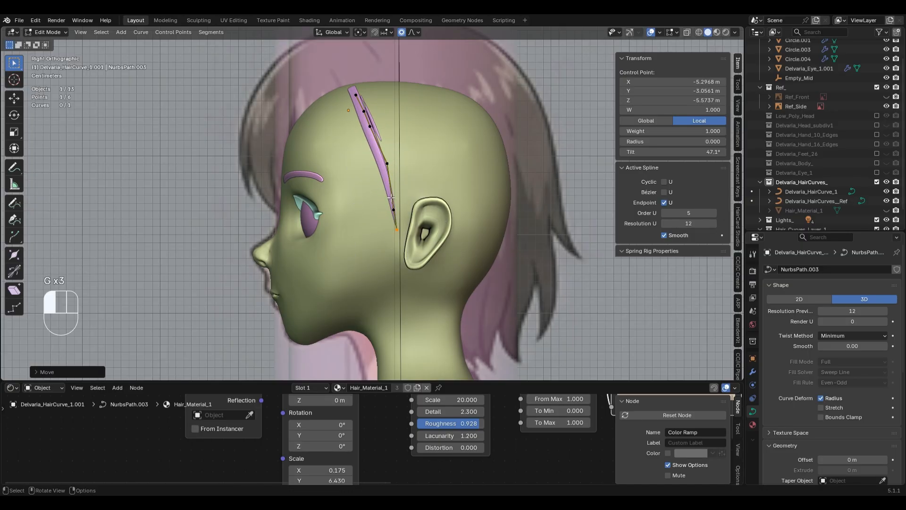
Refine the fifth control point and the tip in the side view so the strand ends just in front of the ear.
click(398, 208)
key(g)
click(442, 198)
click(399, 229)
key(g)
click(425, 242)
Tilt all of the strand's control points to a mean tilt of about -1.78° so its surface faces outward.
middle_drag(385, 198, 432, 222)
key(ctrl+t)
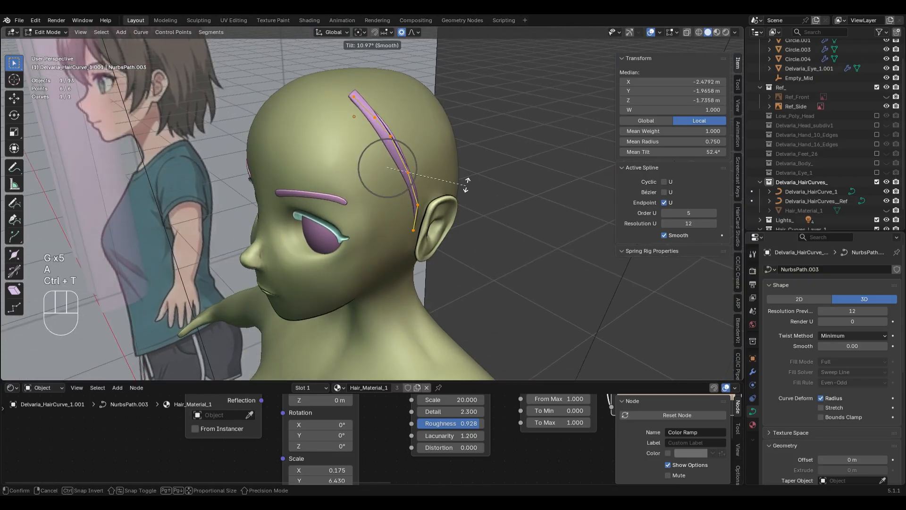
click(486, 91)
middle_drag(486, 91, 480, 244)
click(436, 189)
Move the strand's tip along global X so it rests on the head surface beside the ear.
key(KP_1)
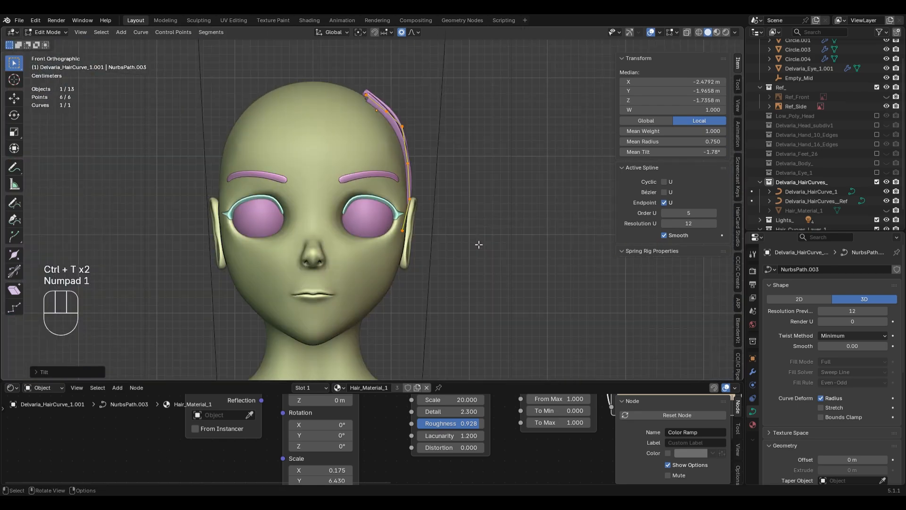
scroll(496, 281, up, 2)
middle_drag(513, 285, 428, 242)
click(432, 242)
key(g)
key(x)
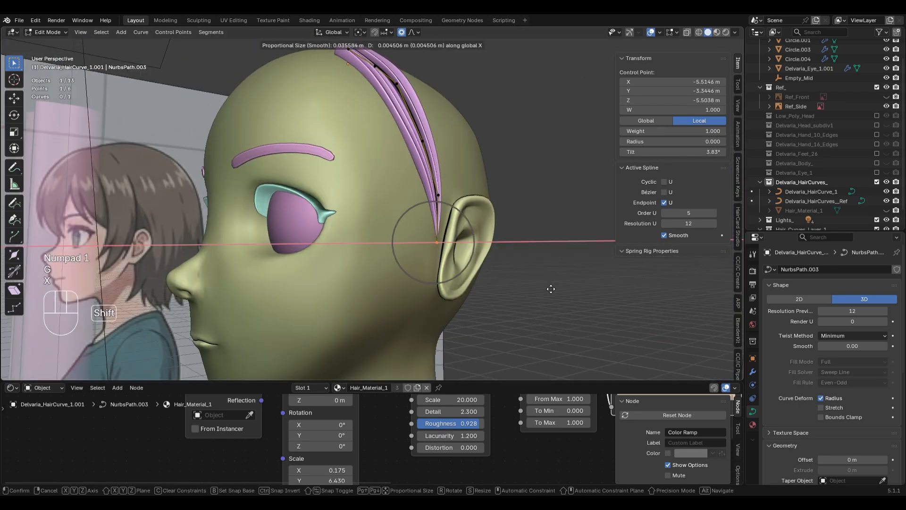
click(551, 289)
Duplicate the finished strand with its curve object to a spot above the ear and rotate the copy to about 185.85° in X.
key(KP_3)
key(Tab)
scroll(548, 286, down, 3)
key(alt+z)
key(alt+z)
scroll(361, 163, up, 1)
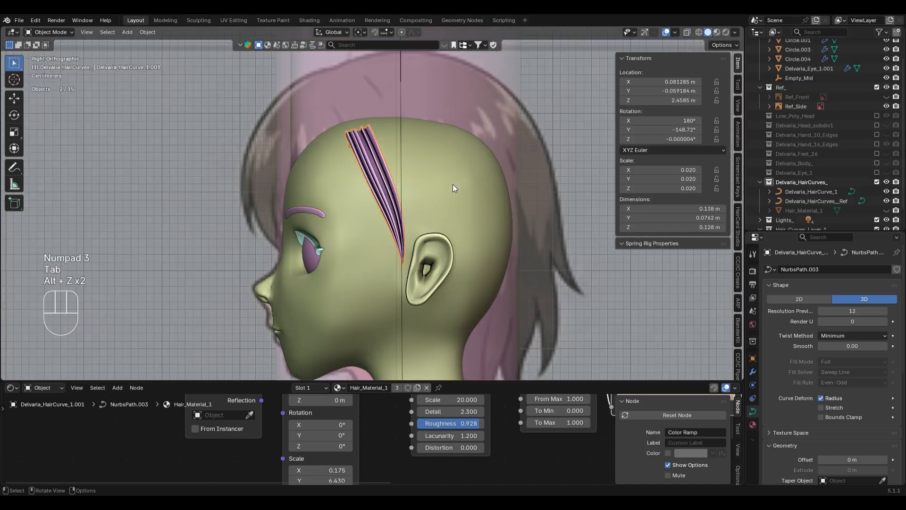
key(shift+d)
click(500, 189)
key(r)
click(506, 187)
key(alt+z)
key(alt+z)
key(a)
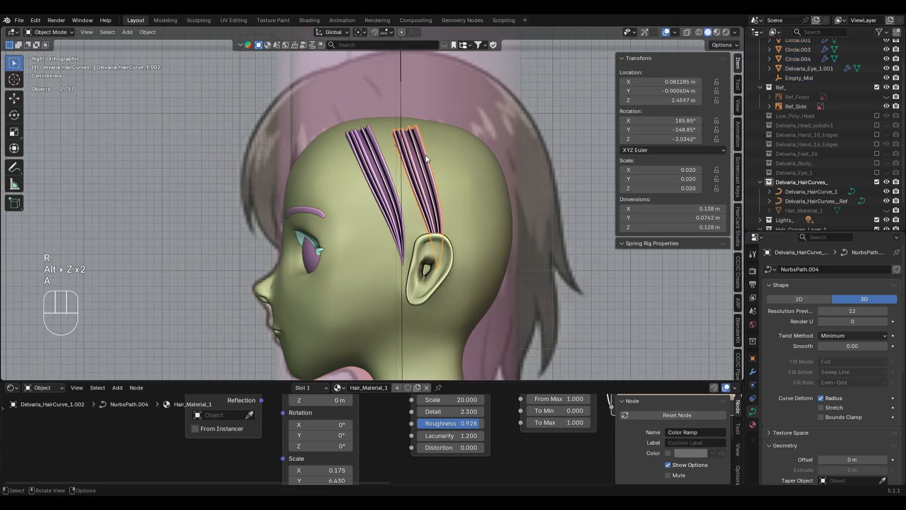
Fatten all control points of the strand above the ear by a factor of about 1.57.
key(Tab)
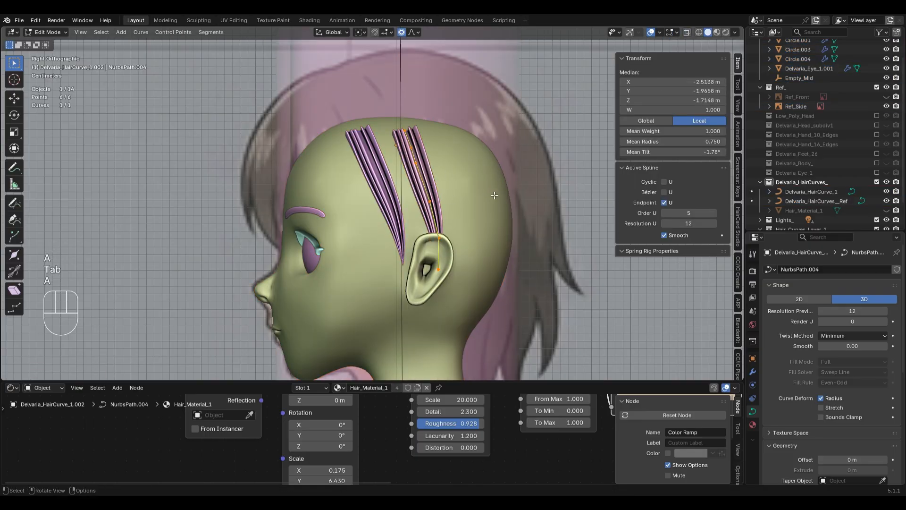
key(alt+s)
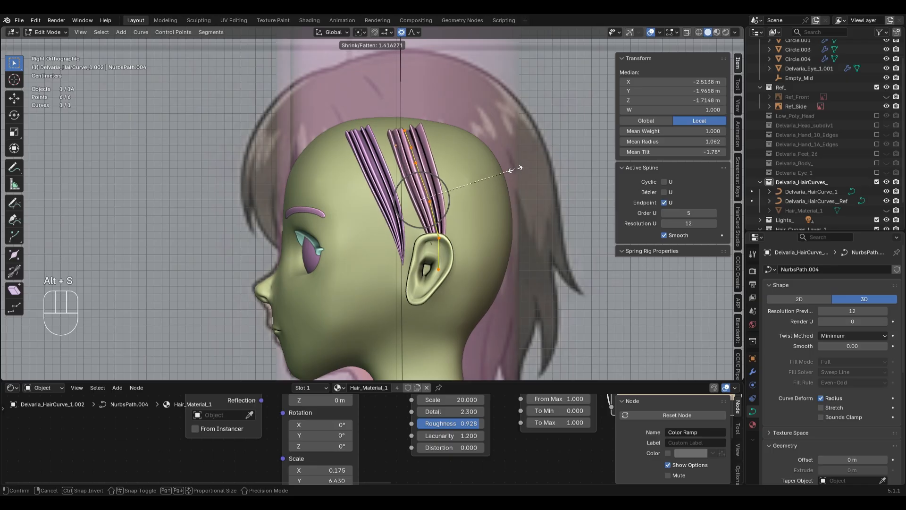
click(521, 161)
scroll(415, 93, up, 2)
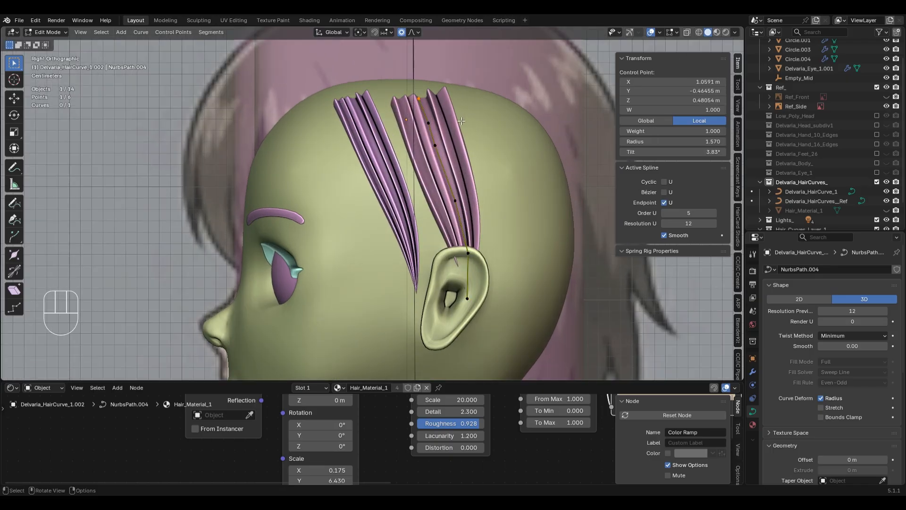
key(Tab)
Move the widened strand onto the scalp at about X 0.072, Y -0.021, Z 2.468 m.
middle_drag(457, 118, 570, 162)
key(g)
key(shift+z)
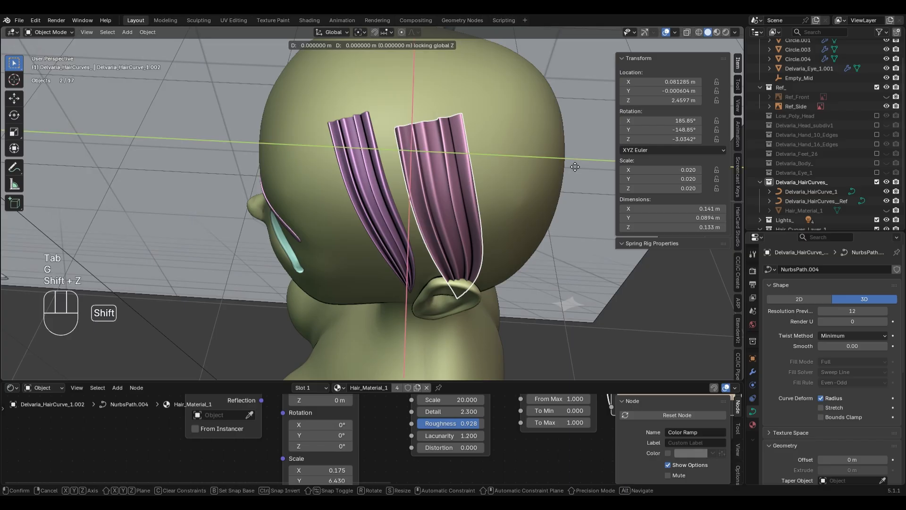
click(465, 191)
middle_drag(465, 191, 456, 241)
key(g)
key(z)
click(481, 201)
key(g)
key(x)
click(457, 229)
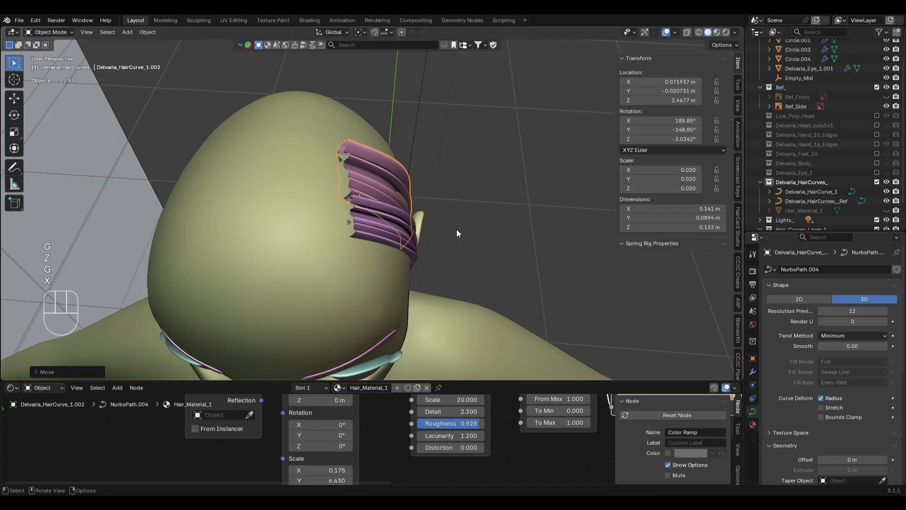
Rotate the front strand in the top view to about -14° in Z and move it toward the forehead.
key(KP_7)
click(374, 253)
scroll(375, 253, down, 2)
shift+middle_drag(389, 251, 426, 282)
scroll(438, 296, up, 2)
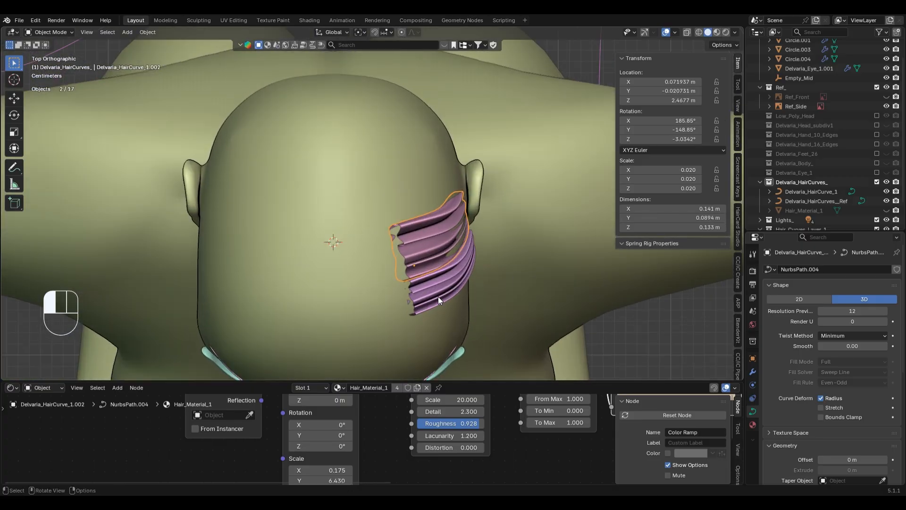
key(r)
click(519, 284)
key(g)
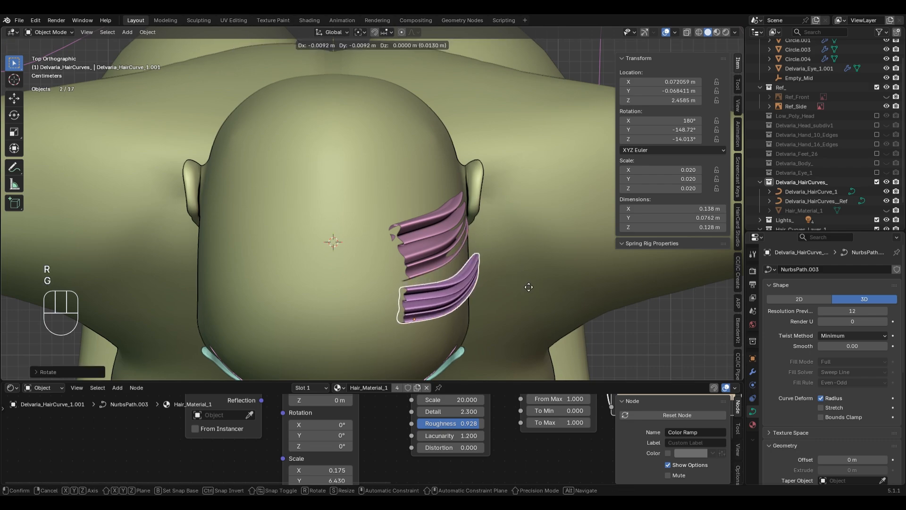
click(524, 287)
Fine-tune the front strand's placement in the top view to about X 0.0785, Y -0.0669 m.
scroll(522, 287, down, 4)
scroll(522, 287, up, 3)
key(g)
click(526, 269)
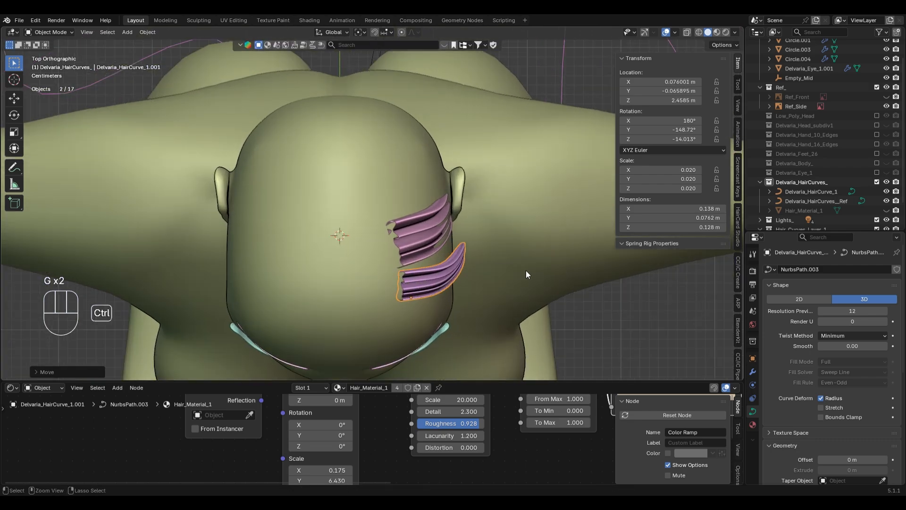
key(ctrl+z)
key(g)
click(537, 290)
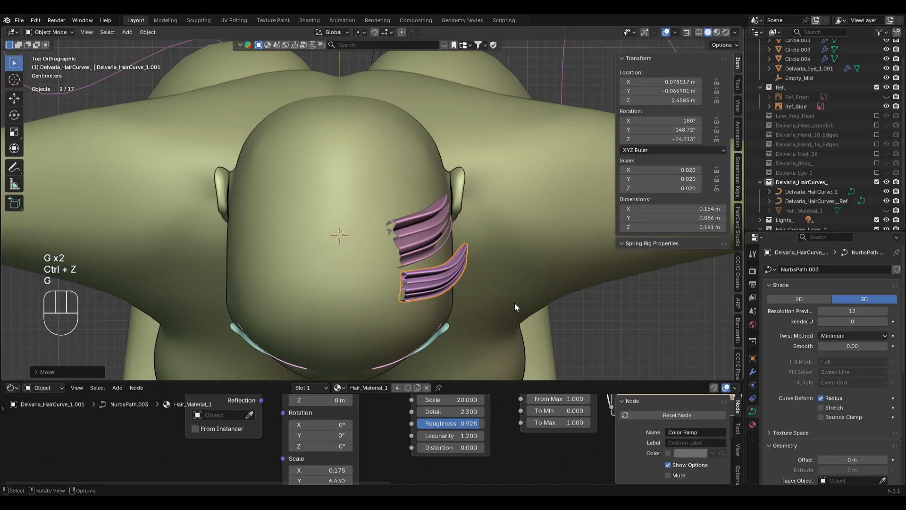
Rotate the second strand to about -12.6° in Z and move it against the front strand to close the gap.
key(shift+d)
key(r)
click(482, 248)
key(g)
click(486, 250)
shift+middle_drag(480, 234, 484, 268)
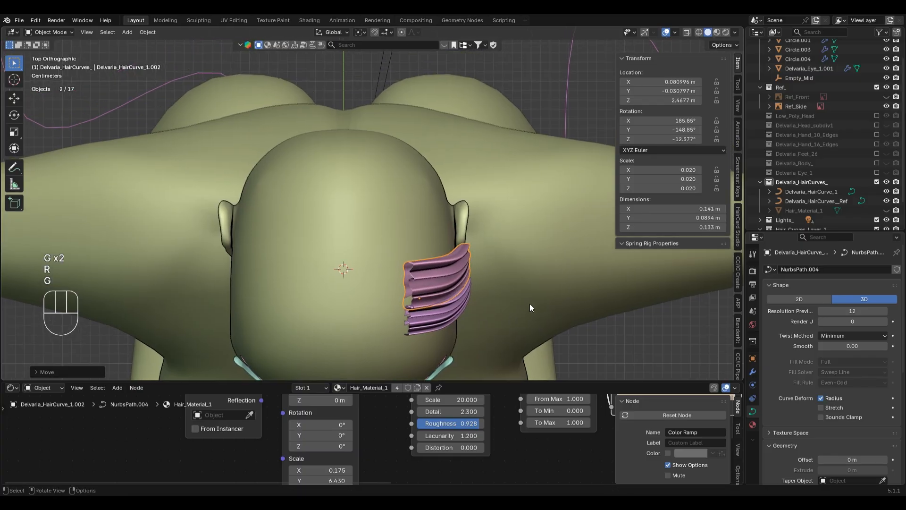
Duplicate the second strand to just behind the ear and rotate the copy to about 3.7° in Z.
key(shift+d)
click(515, 231)
key(r)
click(521, 234)
key(g)
click(529, 236)
key(r)
click(490, 202)
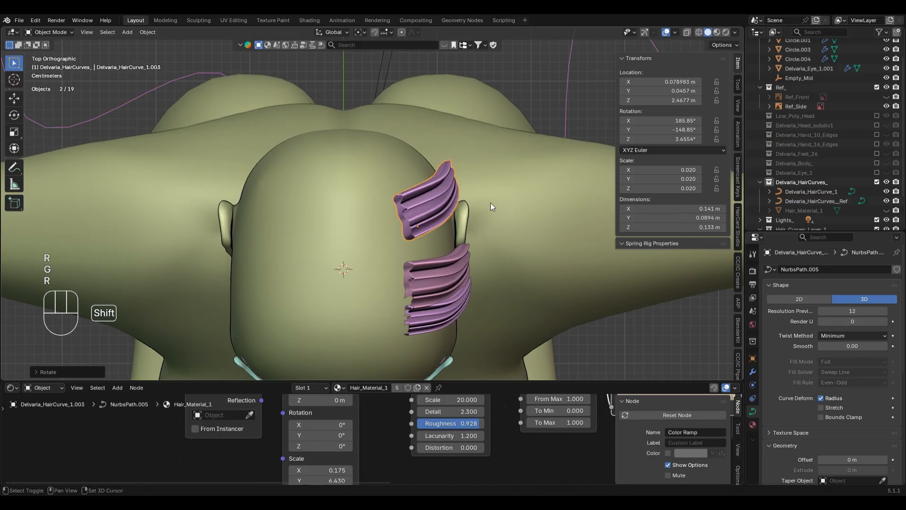
Duplicate the strand behind the ear to the back of the head and rotate the copy to follow the skull's rear curve.
shift+middle_drag(539, 260, 553, 308)
key(shift+d)
click(524, 254)
key(r)
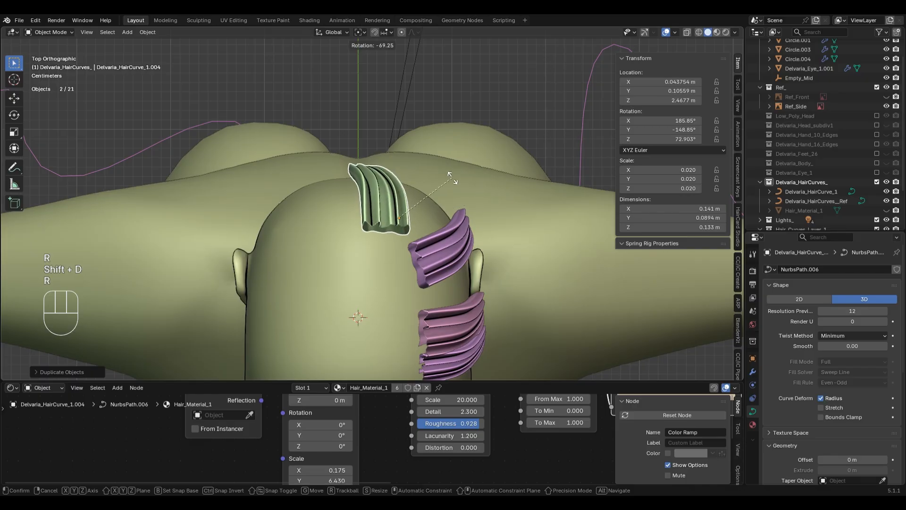
click(454, 175)
key(g)
click(469, 180)
key(r)
click(475, 181)
Duplicate the rear strand into the gap between it and the strand behind the ear, turning the copy to match the curve.
key(shift+d)
click(496, 187)
key(r)
click(500, 208)
key(g)
click(504, 229)
Rotate the gap-filling strand to about 28.6° in Z and move it to about X 0.0783, Y 0.0762, Z 2.4687 m.
middle_drag(504, 229, 418, 174)
key(r)
key(z)
click(425, 263)
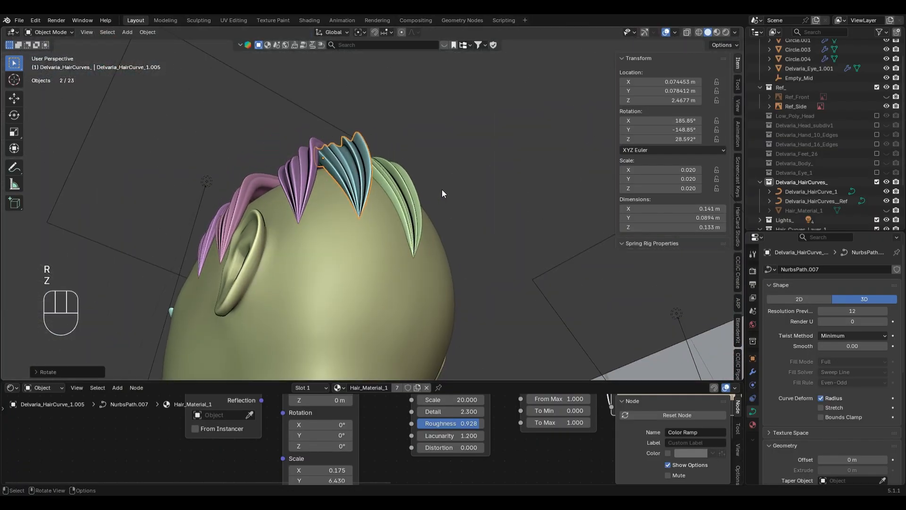
key(g)
key(ctrl+z)
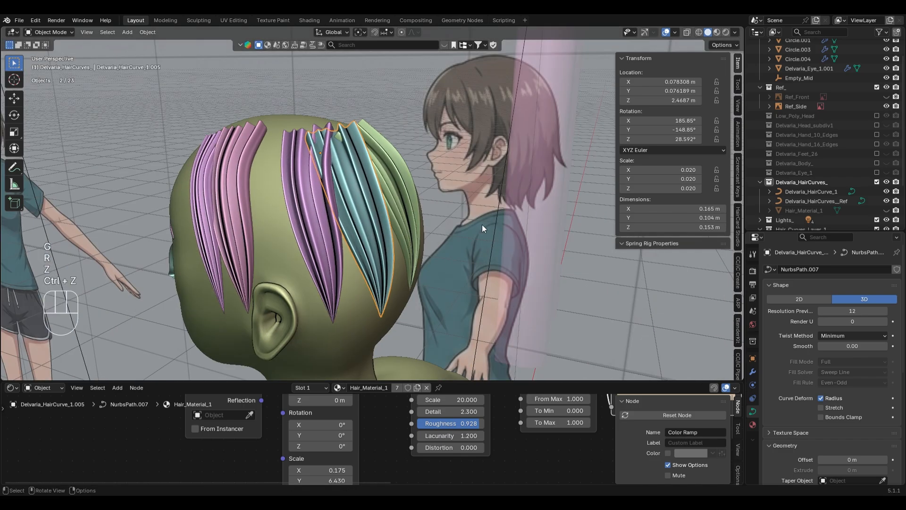
Fine-tune the gap-filling strand's rotation, and duplicate it further around the back of the head with the copy rotated to about 41.25° in Z.
key(r)
click(474, 259)
middle_drag(475, 259, 368, 201)
key(shift+d)
key(r)
click(378, 282)
key(r)
key(r)
key(g)
key(r)
key(g)
click(321, 228)
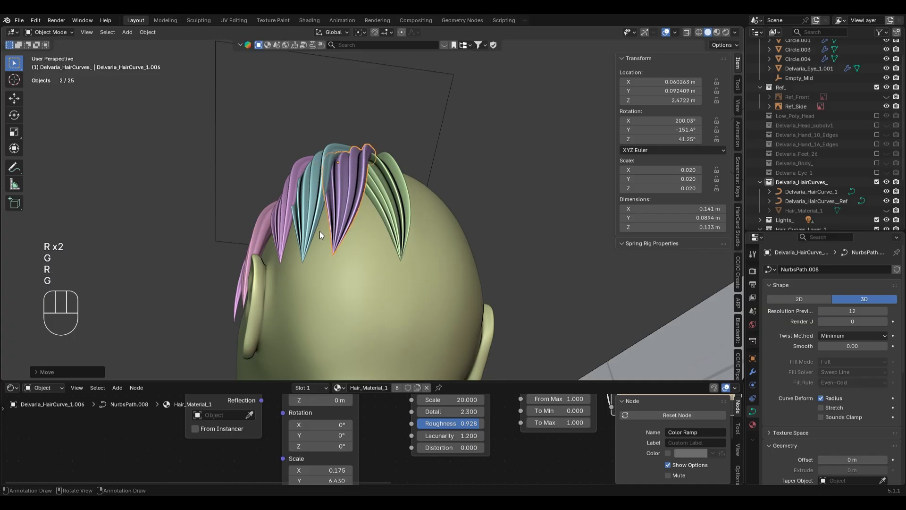
Duplicate the second strand from the front into the gap above the ear and rotate the copy to fit.
key(KP_3)
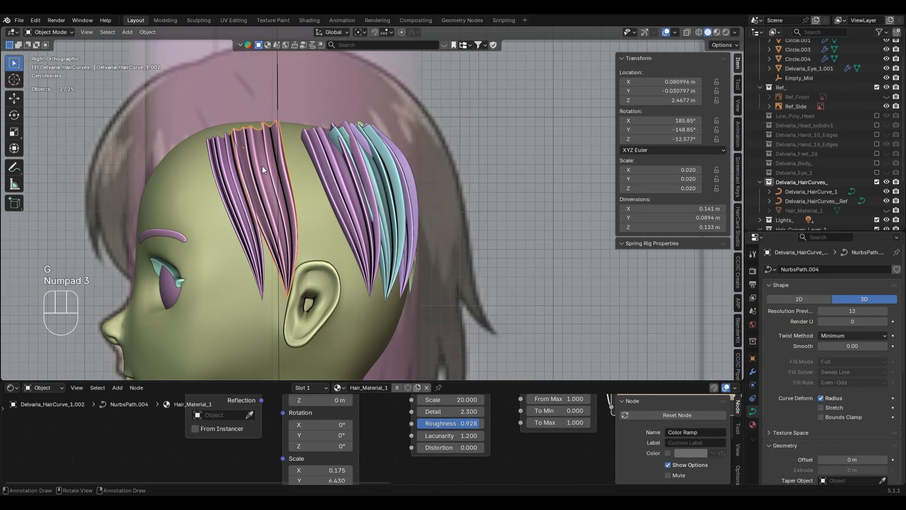
shift+middle_drag(322, 201, 369, 222)
key(shift+d)
key(r)
key(g)
click(412, 221)
scroll(411, 222, down, 1)
middle_drag(410, 222, 437, 225)
Compare the strands' length and direction with the side reference by viewing them see-through and solid from the side.
key(KP_3)
click(355, 222)
key(KP_Decimal)
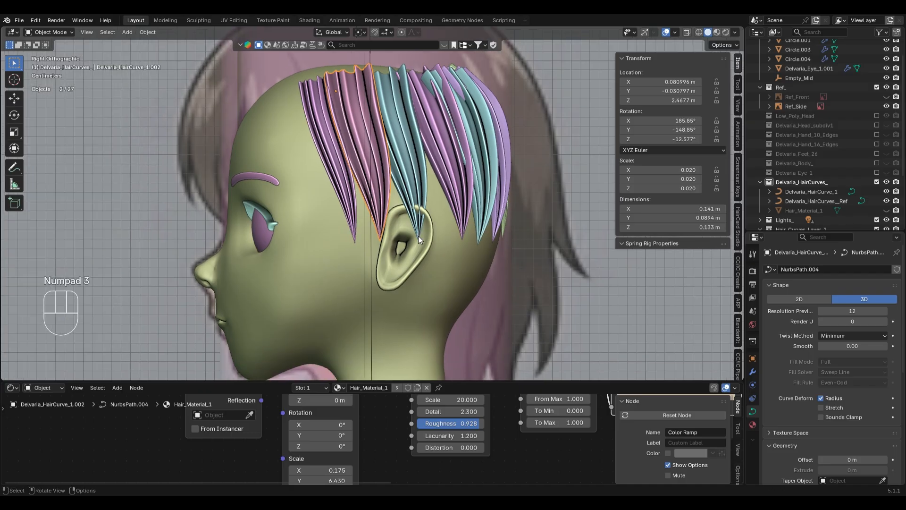
key(Tab)
key(alt+z)
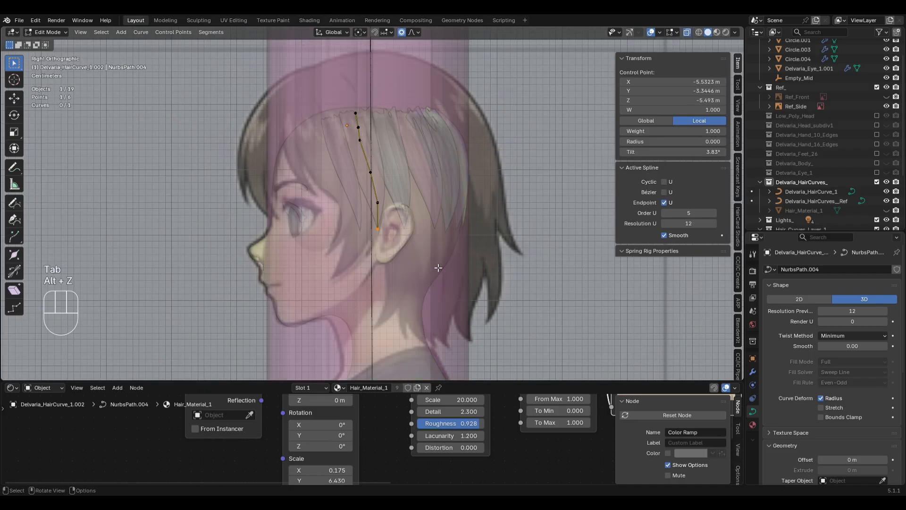
key(alt+z)
key(alt+z)
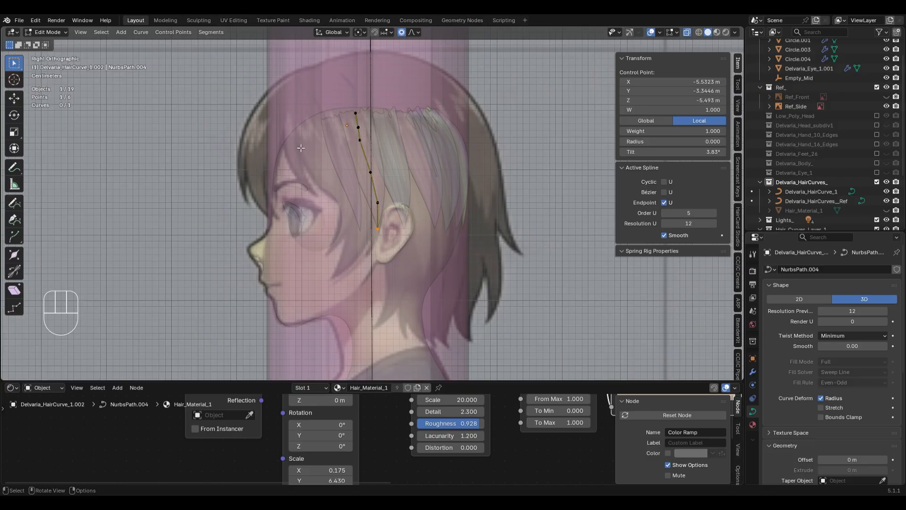
key(alt+z)
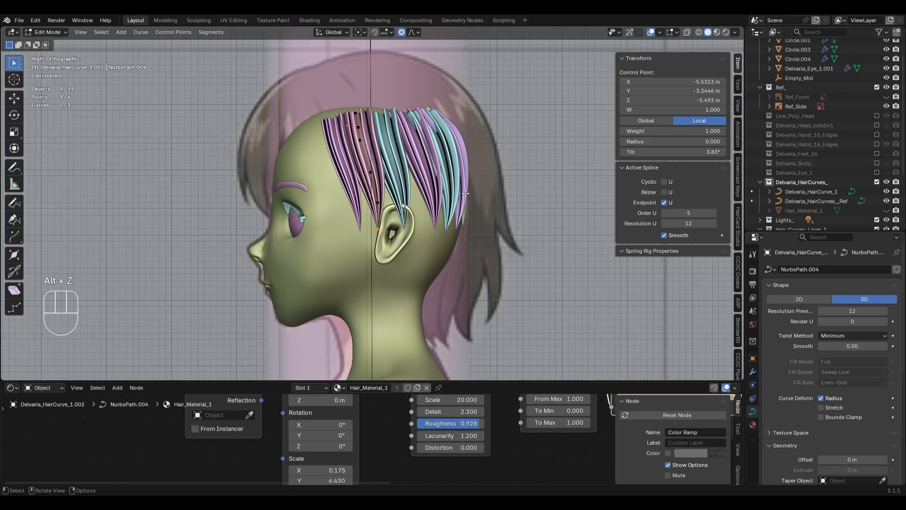
key(Tab)
scroll(436, 123, up, 5)
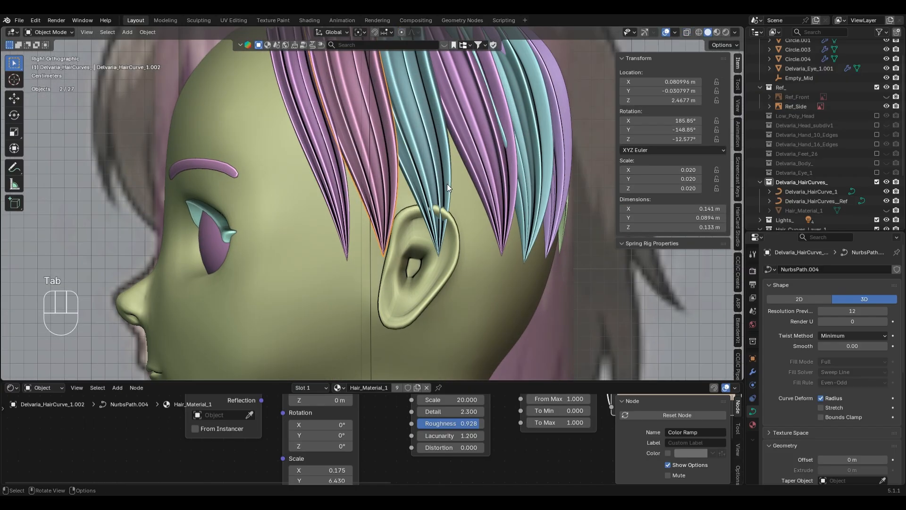
mouse_move(382, 151)
shift+middle_down()
mouse_move(389, 202)
mouse_move(391, 156)
shift+middle_up()
Edit the pink second strand and move its two lowest control points up and slightly forward, ahead of the ear.
key(Tab)
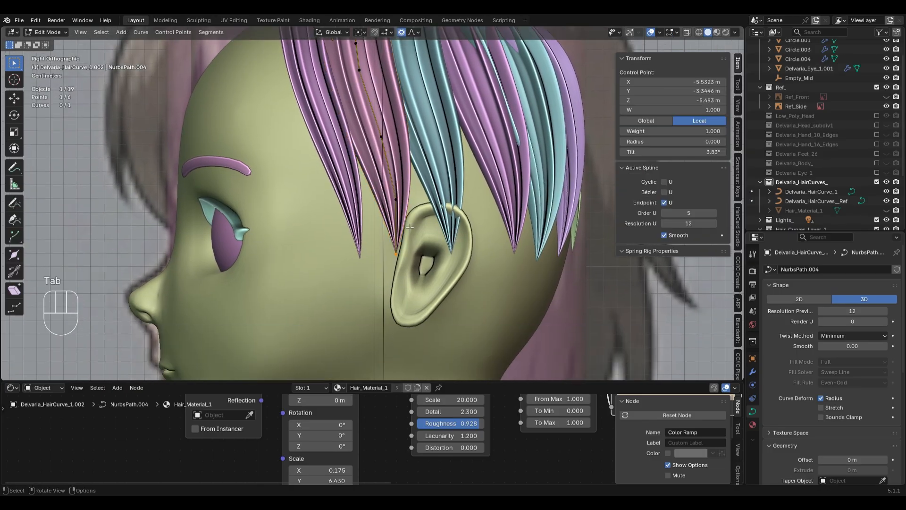
key(alt+z)
key(alt+z)
drag(451, 217, 450, 217)
key(g)
key(ctrl+z)
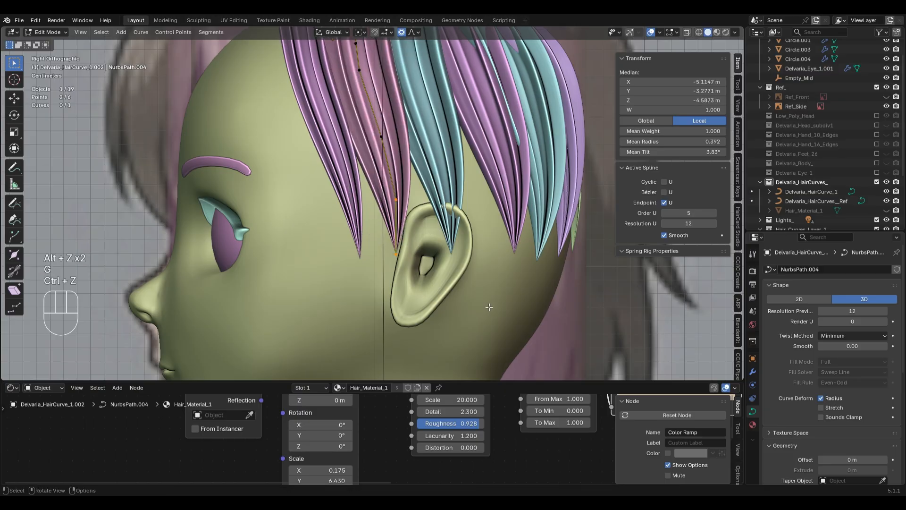
key(g)
click(481, 274)
Delete the control point just above the pink strand's tip.
shift+middle_drag(472, 264, 480, 288)
click(395, 191)
key(x)
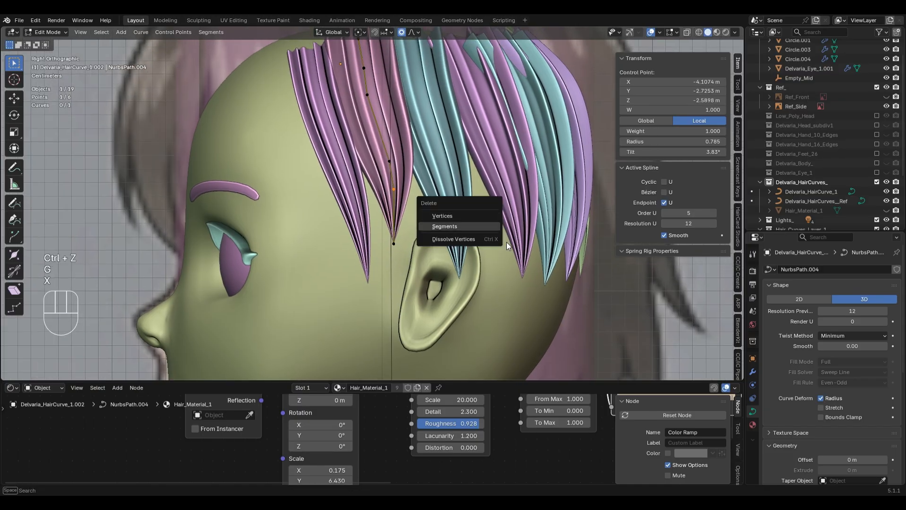
click(480, 215)
Reposition the pink strand's lower control points so it tapers smoothly to its tip in front of the ear.
shift+middle_drag(480, 216, 500, 301)
click(409, 248)
key(g)
click(455, 279)
click(419, 317)
key(g)
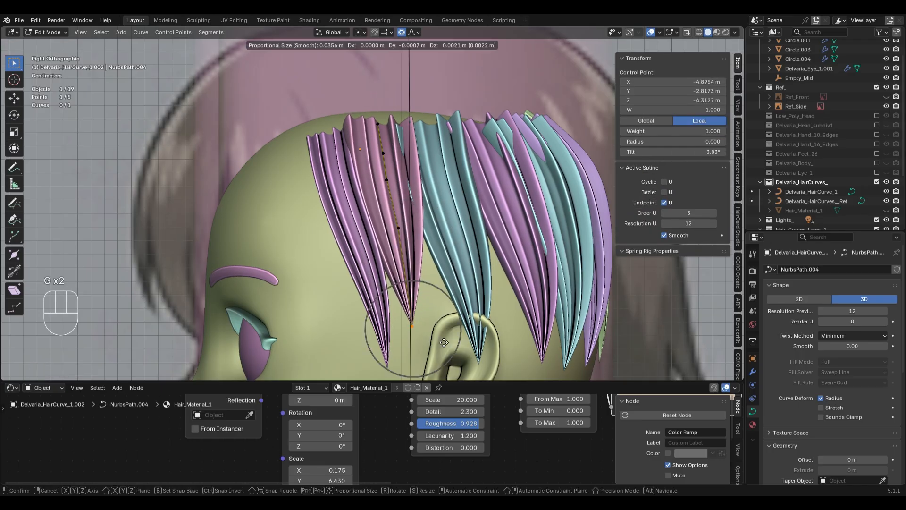
click(411, 243)
Reduce the pink strand's root control point to a radius of about 1.065 and seat it on the scalp.
click(378, 124)
key(alt+s)
key(ctrl+z)
key(alt+s)
click(430, 121)
middle_drag(430, 121, 512, 245)
key(g)
click(534, 204)
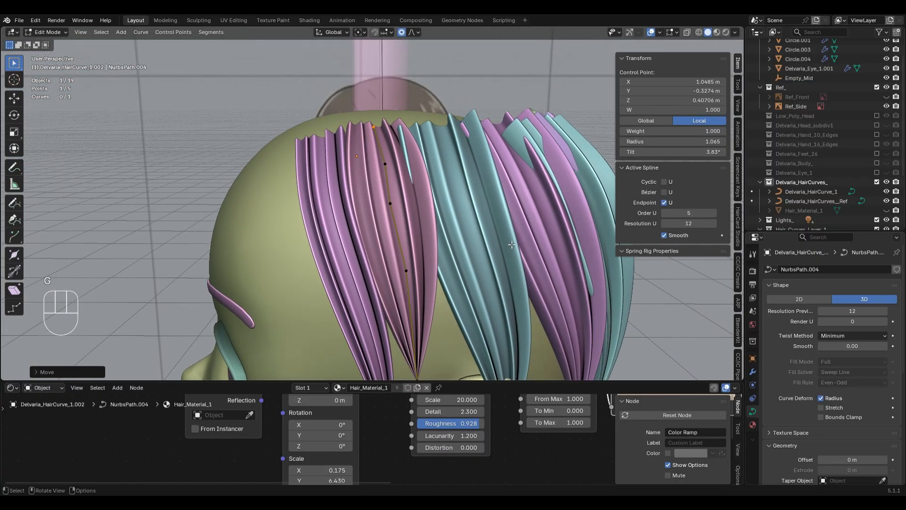
Edit the teal strand above the ear and move its two lowest control points forward.
key(KP_1)
key(KP_3)
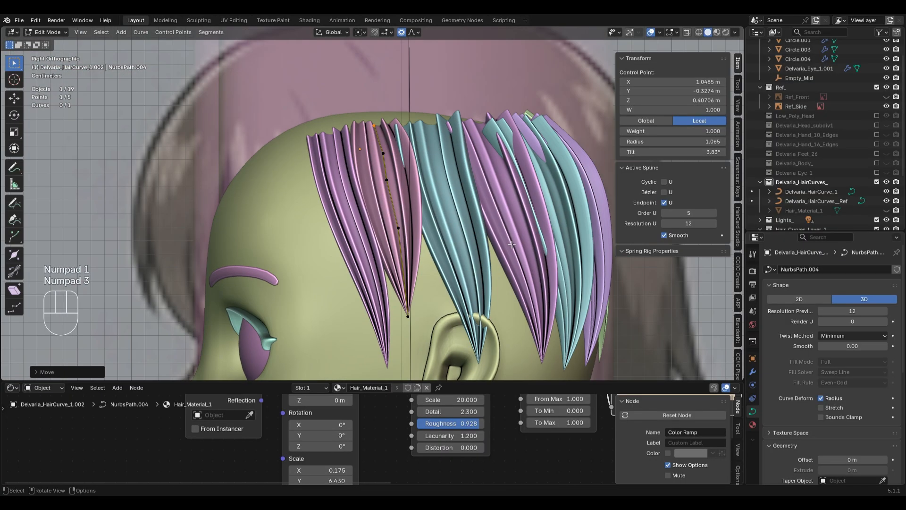
key(Tab)
click(439, 158)
shift+middle_drag(505, 228, 464, 193)
key(Tab)
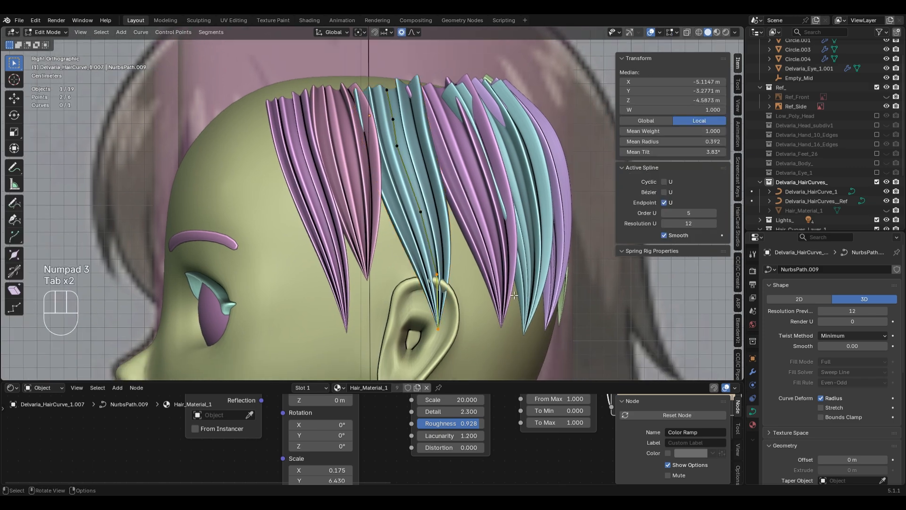
key(g)
click(479, 253)
Adjust the teal strand's lower control points individually so its end bends forward in front of the ear.
drag(478, 253, 472, 282)
key(g)
click(415, 279)
key(ctrl+z)
drag(405, 279, 425, 302)
key(g)
click(438, 352)
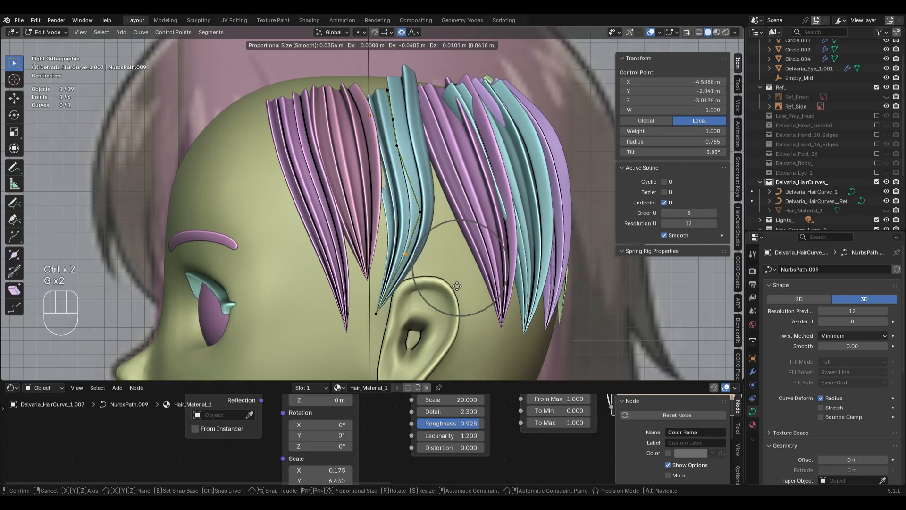
click(427, 286)
key(g)
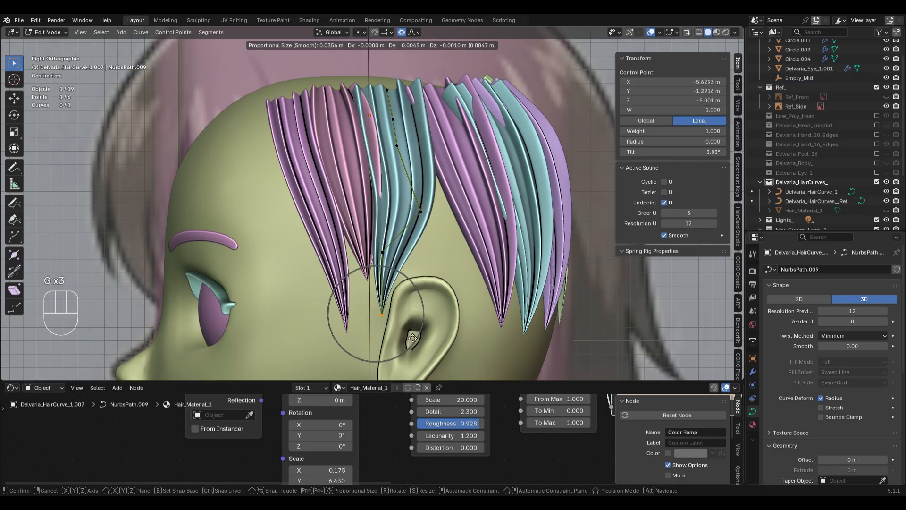
click(415, 339)
Edit the purple strand behind the ear and reposition its two lowest control points.
key(Tab)
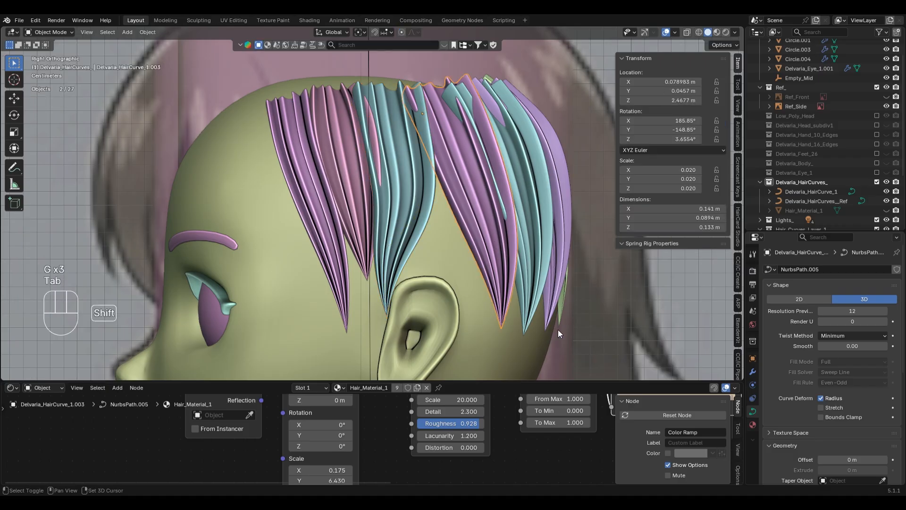
shift+middle_drag(557, 330, 496, 281)
key(Tab)
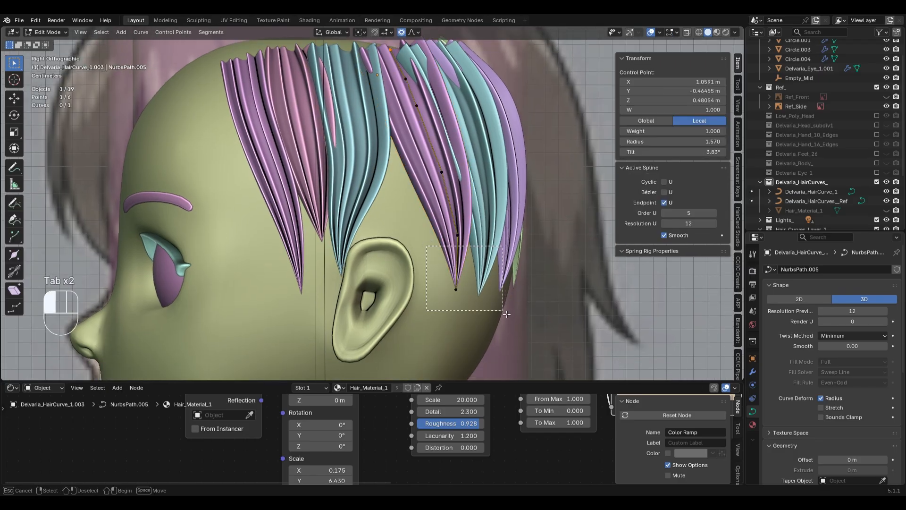
drag(488, 298, 488, 298)
key(g)
click(457, 317)
key(g)
click(460, 241)
Move the purple strand's middle control point forward and down, and shift its tip backward behind the ear.
drag(424, 155, 477, 210)
key(g)
click(443, 210)
drag(389, 270, 476, 319)
key(g)
click(492, 320)
Refine the purple strand's middle, lower and tip control points so it curves down closely behind the ear.
drag(399, 206, 472, 256)
key(g)
click(416, 249)
drag(409, 268, 464, 302)
key(g)
click(453, 299)
drag(387, 152, 447, 203)
key(g)
click(442, 197)
Move the purple strand's upper control points forward along the scalp to close up to the teal strand.
shift+middle_drag(441, 197, 435, 250)
middle_drag(435, 250, 408, 284)
drag(384, 185, 439, 225)
key(g)
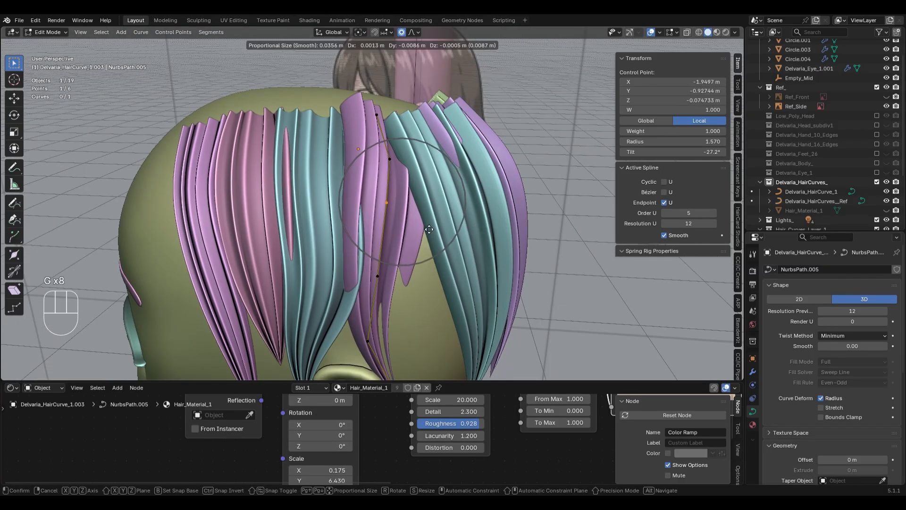
click(425, 228)
scroll(401, 188, down, 1)
drag(371, 147, 437, 185)
key(g)
click(426, 183)
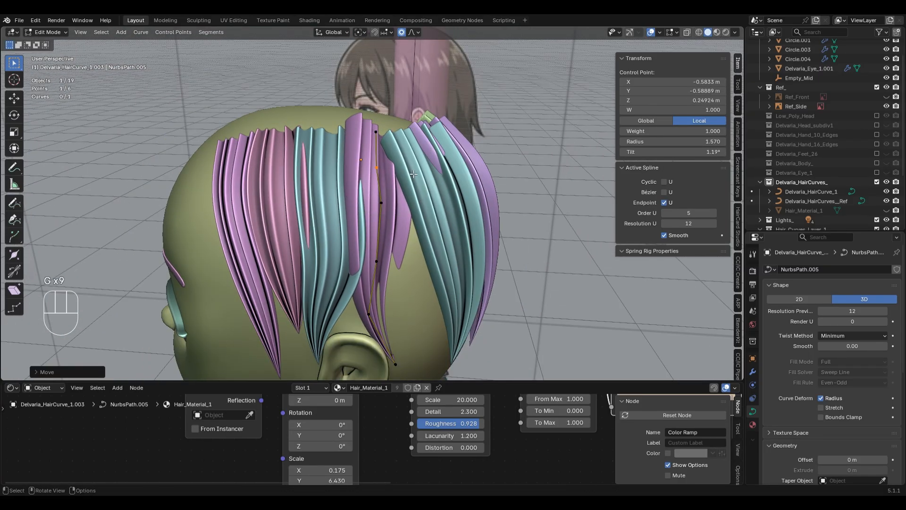
key(g)
click(403, 159)
Shift the purple strand's control points along Z and X to fit the strand against the skull.
middle_drag(418, 185, 420, 154)
key(a)
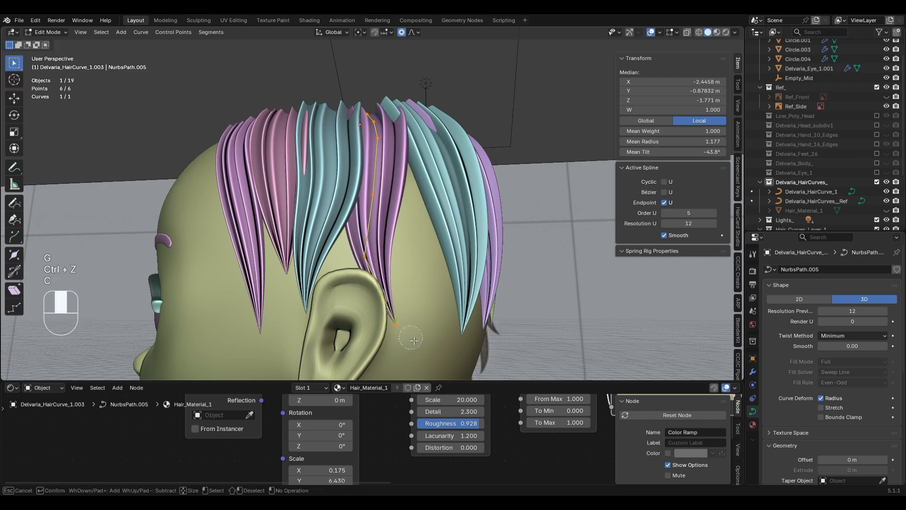
middle_drag(506, 222, 610, 267)
key(g)
key(z)
middle_drag(397, 111, 426, 206)
click(485, 133)
key(g)
key(x)
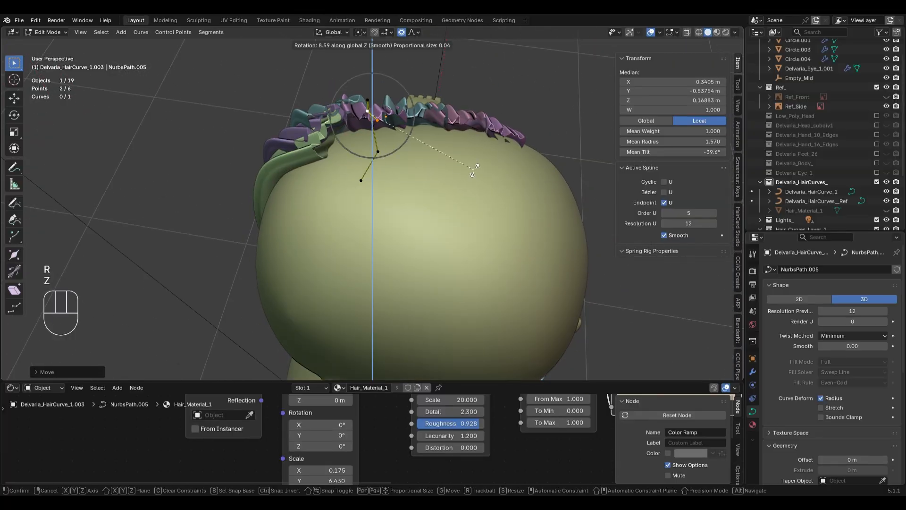
Try rotating the purple strand's two selected upper control points about Z and shifting them along the scalp.
key(ctrl+z)
middle_drag(474, 167, 472, 202)
click(471, 172)
middle_drag(471, 172, 362, 191)
key(ctrl+z)
click(466, 154)
key(ctrl+z)
key(alt+z)
key(alt+z)
key(ctrl+z)
key(g)
click(484, 204)
key(ctrl+z)
Move and resize the purple strand's control points so it lies on the scalp beside the teal strand.
key(g)
click(453, 213)
middle_drag(453, 214, 479, 186)
key(g)
click(458, 232)
key(Tab)
Scale the radius of the teal strand's upper control point and move it to blend with the neighbouring strands.
click(329, 173)
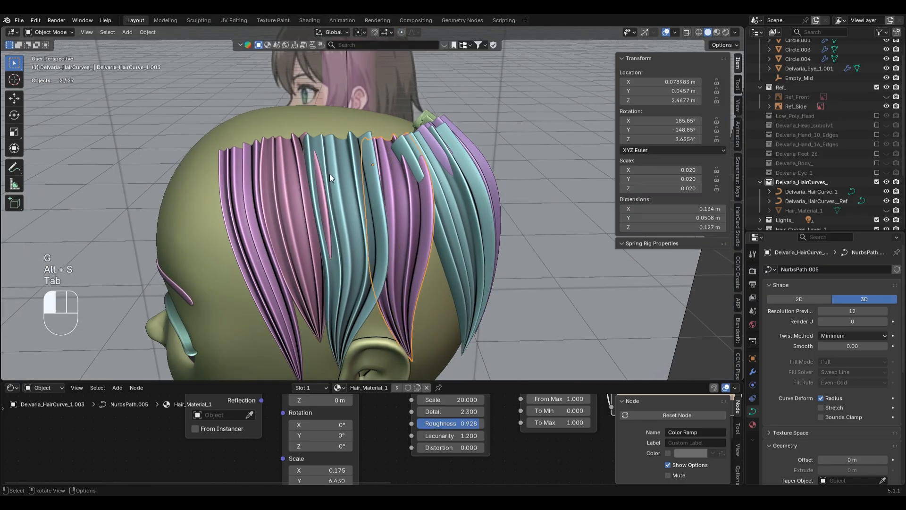
middle_drag(329, 174, 333, 229)
key(Tab)
drag(323, 166, 345, 179)
key(alt+s)
middle_drag(408, 224, 333, 174)
key(g)
click(493, 249)
key(Tab)
Move the pink strand's upper control point with proportional editing to fit it between its neighbours.
click(295, 192)
key(Tab)
click(444, 202)
key(g)
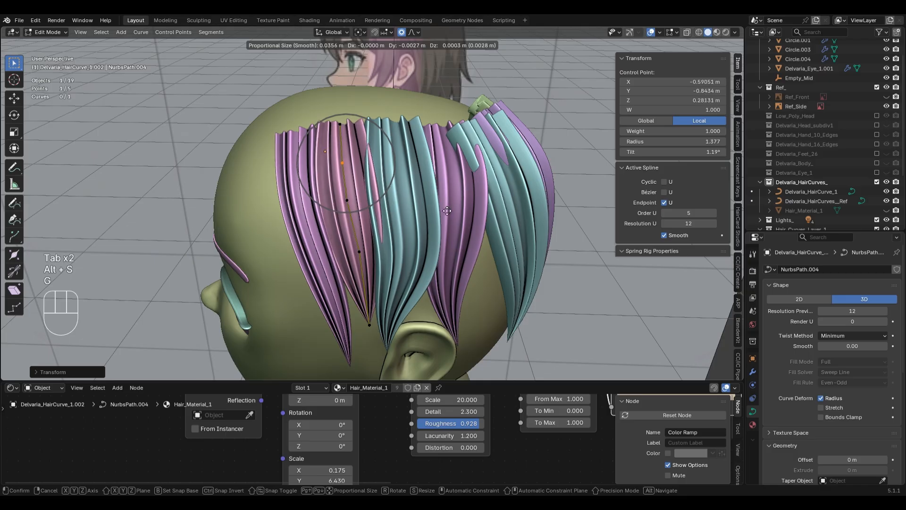
click(455, 243)
middle_drag(455, 243, 427, 200)
Scale the radius of the pink strand's upper control point and nudge it along the scalp.
key(alt+s)
click(447, 231)
key(g)
click(459, 237)
key(Tab)
key(Tab)
key(Tab)
Move the upper control point of the teal strand behind the ear closer to the neighbouring strands.
click(426, 200)
key(Tab)
middle_drag(454, 234, 583, 237)
click(442, 108)
middle_drag(442, 107, 536, 314)
key(g)
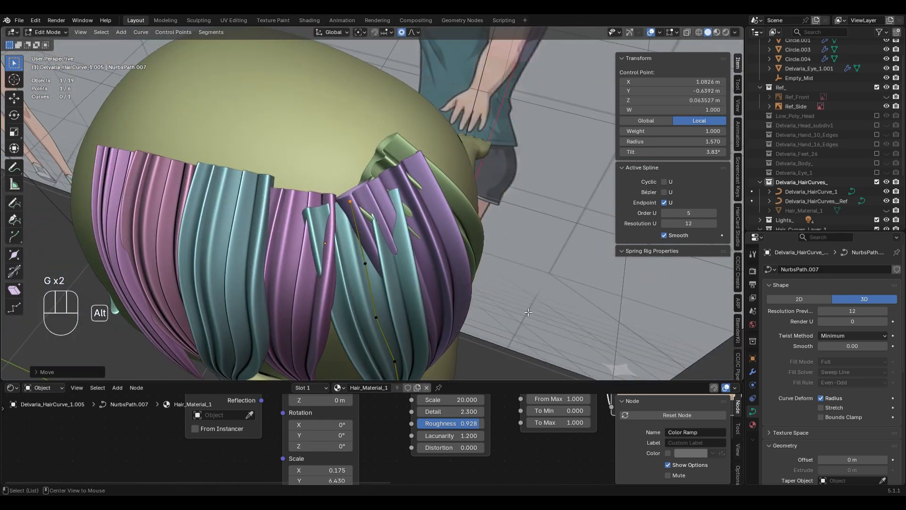
click(472, 277)
key(g)
click(473, 275)
Shift the teal back strand's upper control point along Z and then freely to follow the skull.
middle_drag(473, 275, 356, 172)
key(g)
key(z)
click(307, 222)
key(g)
click(518, 296)
Select more of the teal back strand's control points and move them so the strand lies on the scalp.
drag(346, 181, 406, 289)
scroll(406, 253, down, 2)
middle_drag(406, 288, 450, 271)
key(g)
click(442, 272)
drag(364, 180, 398, 211)
key(g)
click(427, 232)
middle_drag(427, 232, 388, 293)
key(g)
click(354, 235)
key(Tab)
click(381, 209)
key(Tab)
drag(360, 141, 387, 163)
middle_drag(388, 163, 332, 230)
In back view, rotate the green strand to about X 199°, Y -154°, Z 65° and move it to about X 0.044 m.
key(ctrl+KP_1)
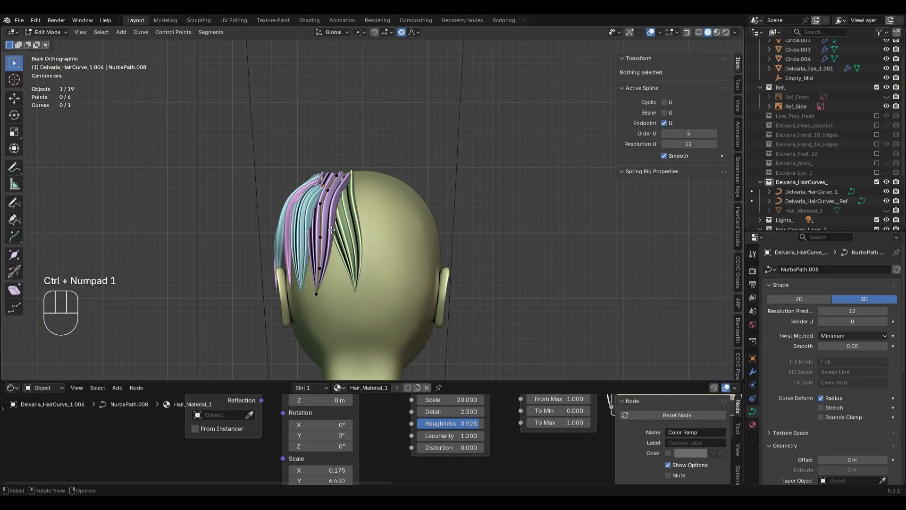
key(Tab)
scroll(338, 213, up, 3)
shift+click(417, 254)
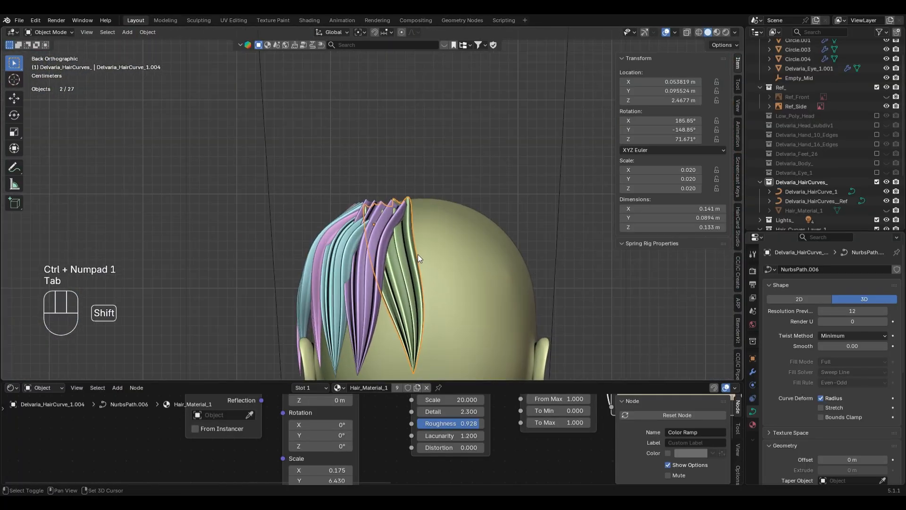
shift+middle_drag(417, 254, 429, 188)
key(Tab)
click(446, 195)
key(Tab)
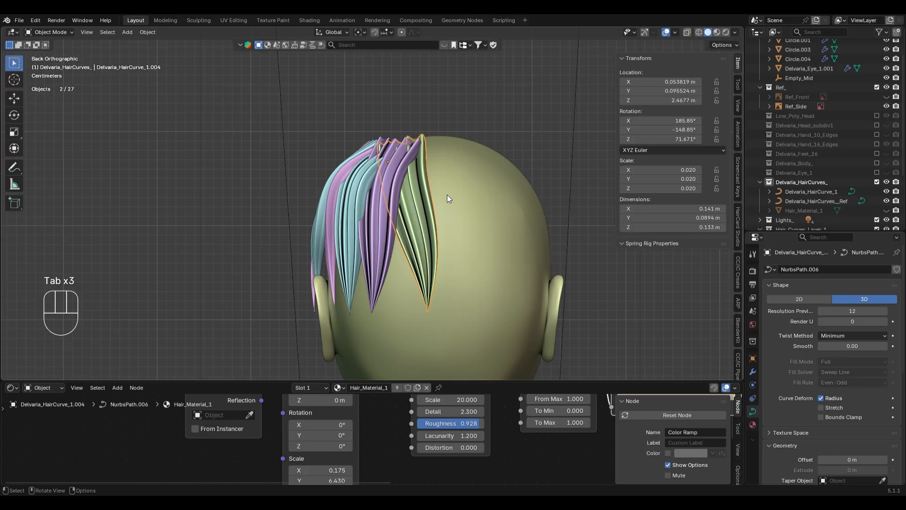
key(g)
key(r)
key(z)
key(ctrl+z)
key(r)
click(497, 162)
key(g)
click(497, 234)
Move the green strand's lower control points so its tip hangs down the back of the head.
scroll(497, 234, down, 4)
key(alt+z)
scroll(500, 226, up, 3)
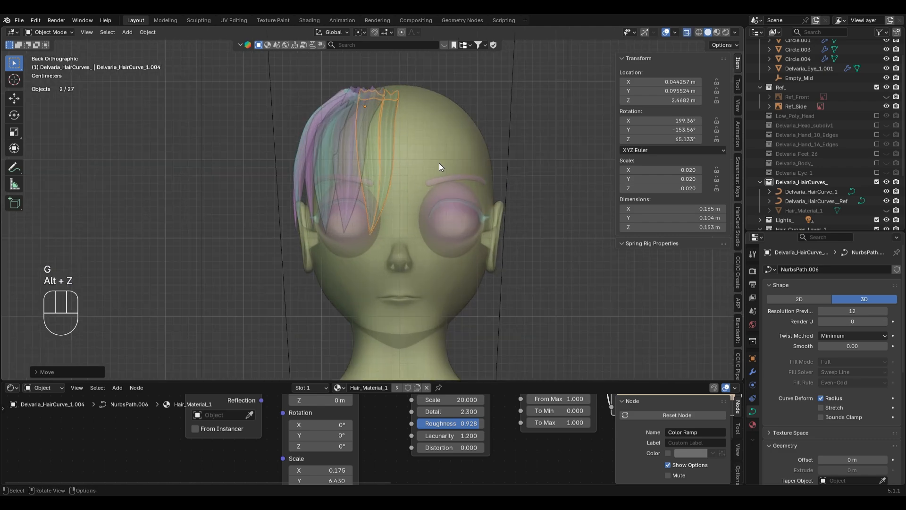
key(alt+z)
scroll(438, 162, up, 1)
shift+middle_drag(424, 160, 404, 199)
key(Tab)
click(376, 303)
key(g)
click(472, 344)
key(g)
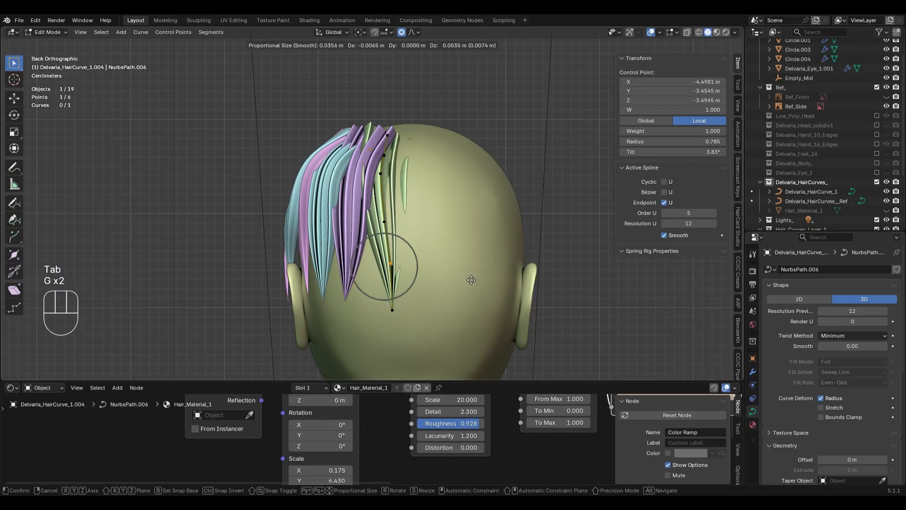
click(470, 276)
click(429, 330)
key(g)
click(435, 331)
Select all of the green strand's control points and tilt them to turn the strand against the skull.
key(Tab)
key(Tab)
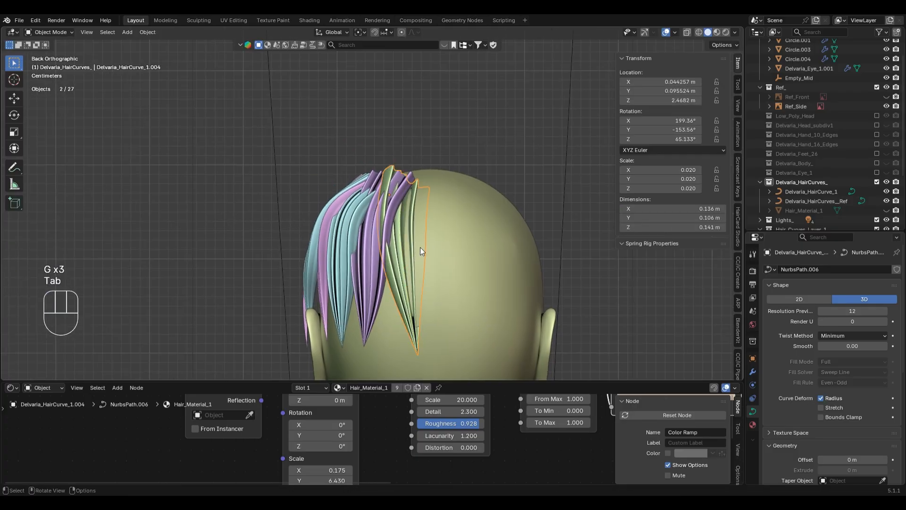
key(a)
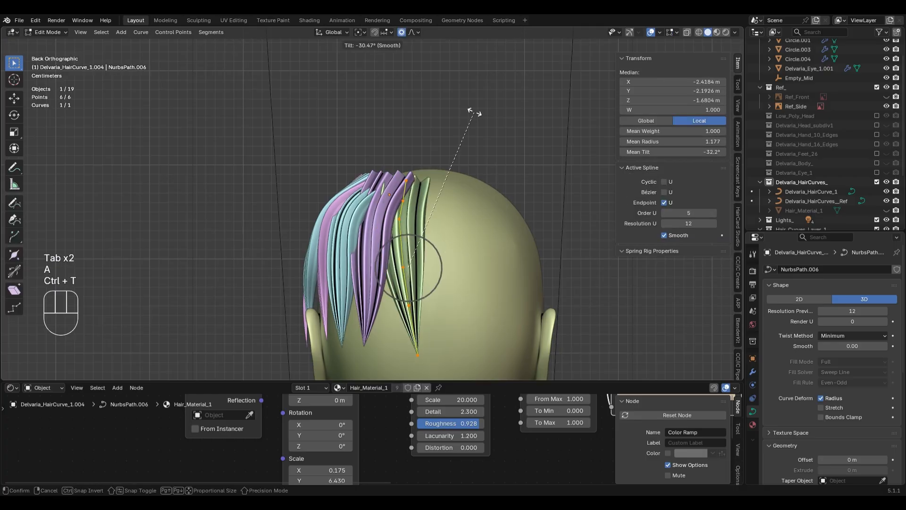
middle_drag(434, 128, 467, 230)
key(Tab)
Scale the radius of the purple back strand's control point and move it along Z.
middle_drag(401, 208, 477, 176)
click(369, 208)
key(Tab)
key(alt+s)
click(486, 176)
key(g)
key(z)
click(511, 208)
Rework the height of the purple back strand's control points along Z to fit the crown.
middle_drag(511, 208, 427, 169)
key(g)
key(z)
click(529, 203)
click(390, 176)
key(ctrl+z)
mouse_move(443, 212)
middle_down()
mouse_move(453, 260)
mouse_move(415, 267)
mouse_move(427, 257)
mouse_move(429, 265)
mouse_move(410, 272)
middle_up()
key(g)
key(z)
click(456, 264)
key(z)
click(473, 259)
Reposition the purple back strand's lower control points to shape its tip.
click(416, 239)
key(g)
click(372, 308)
drag(372, 308, 410, 344)
key(g)
click(423, 343)
Tilt the purple back strand's third control point from the root to about -78°.
middle_drag(373, 264, 445, 299)
drag(381, 182, 462, 215)
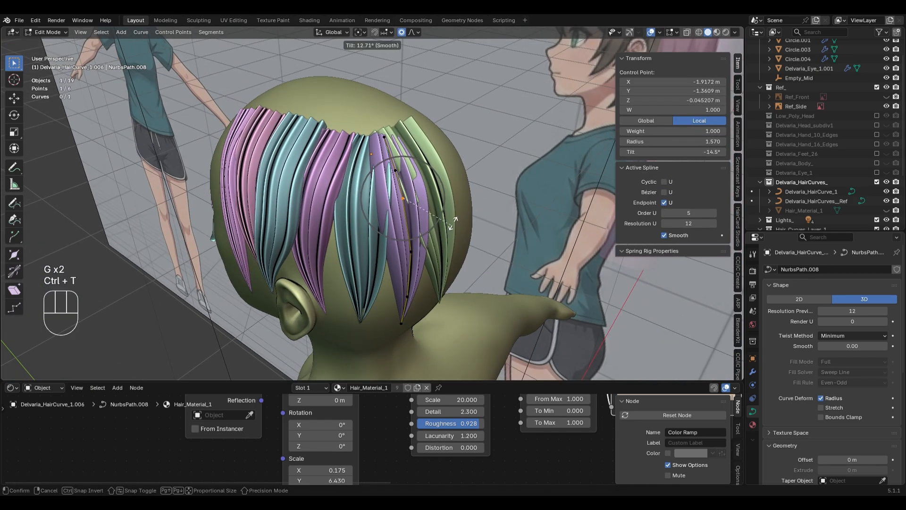
click(439, 283)
Inspect the hair strands in material preview from the back and side, comparing them with the solid view.
mouse_move(439, 283)
middle_down()
mouse_move(382, 270)
mouse_move(433, 249)
mouse_move(396, 270)
mouse_move(411, 268)
mouse_move(392, 265)
middle_up()
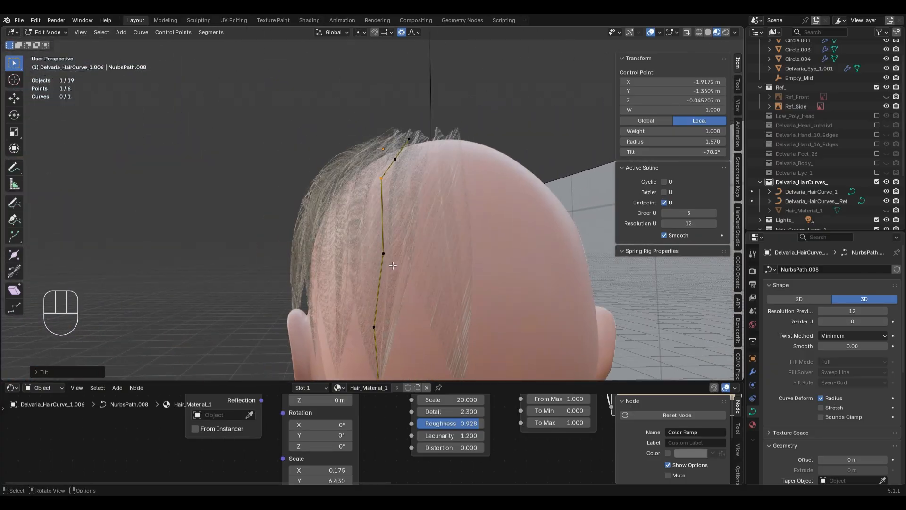
middle_drag(461, 276, 403, 274)
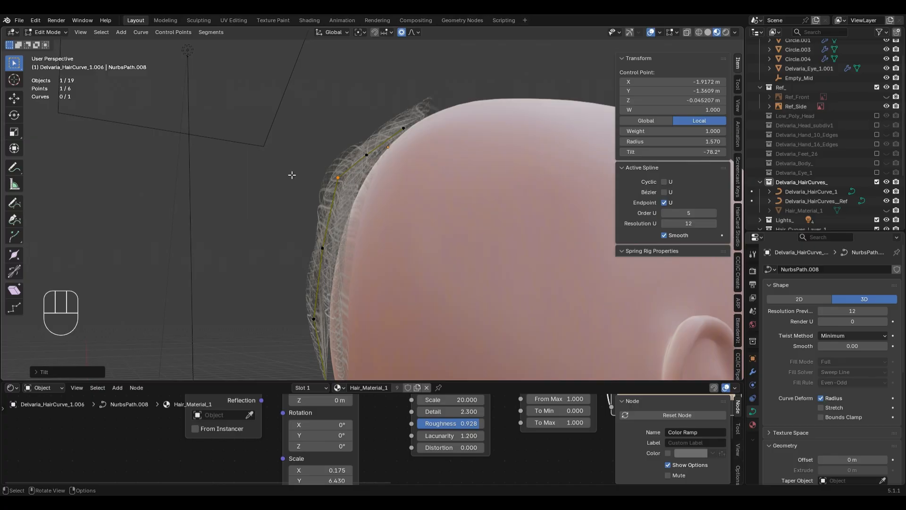
middle_drag(350, 227, 454, 209)
key(alt+z)
key(z)
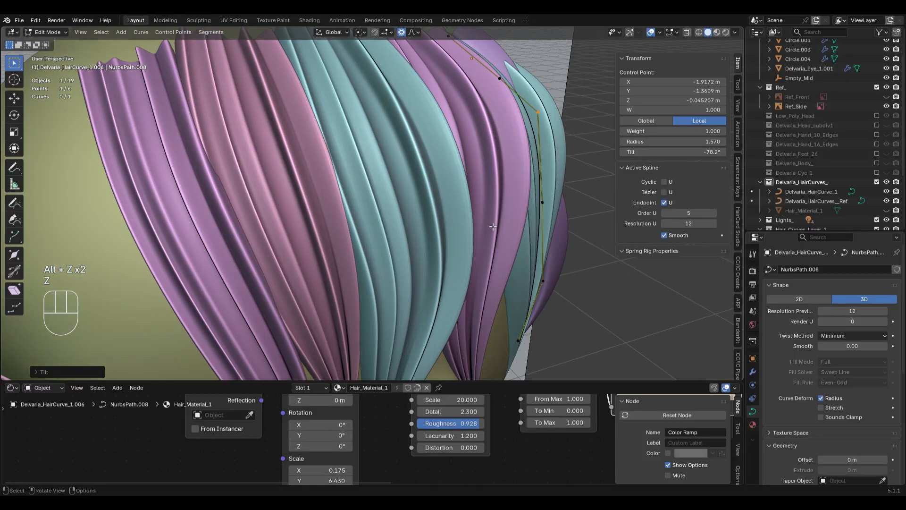
key(alt+z)
key(z)
middle_drag(502, 270, 398, 239)
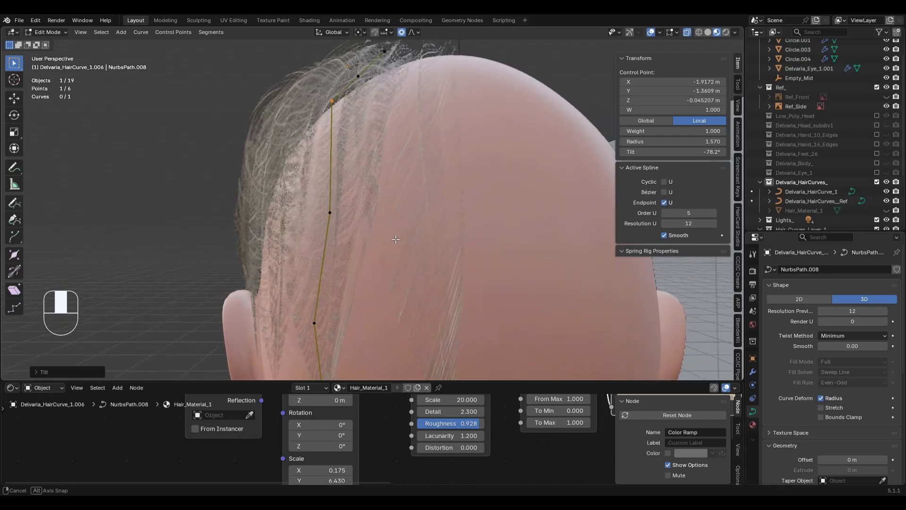
middle_drag(338, 239, 391, 243)
key(Tab)
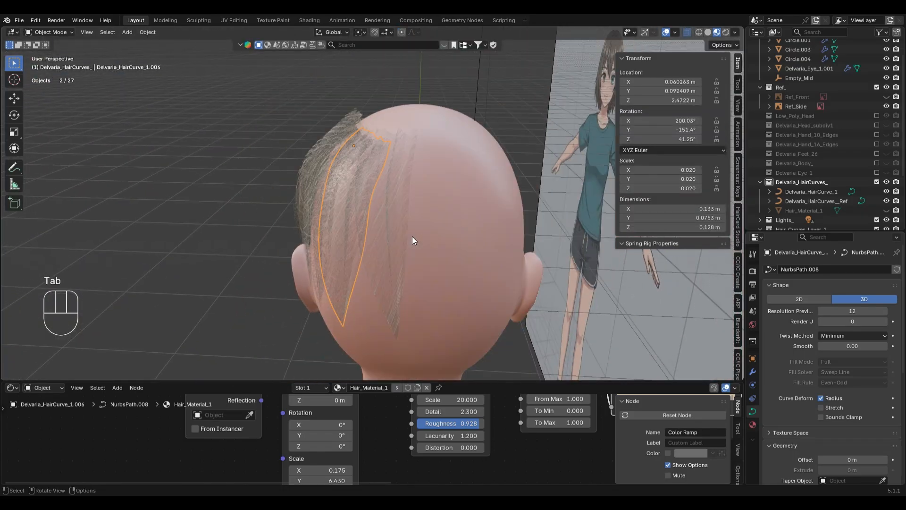
key(alt+z)
key(z)
mouse_move(461, 255)
middle_down()
mouse_move(462, 240)
mouse_move(368, 231)
mouse_move(387, 243)
middle_up()
Scale the radius of the purple back strand's root control point and move it along the scalp.
key(Tab)
drag(408, 146, 423, 158)
middle_drag(424, 158, 477, 212)
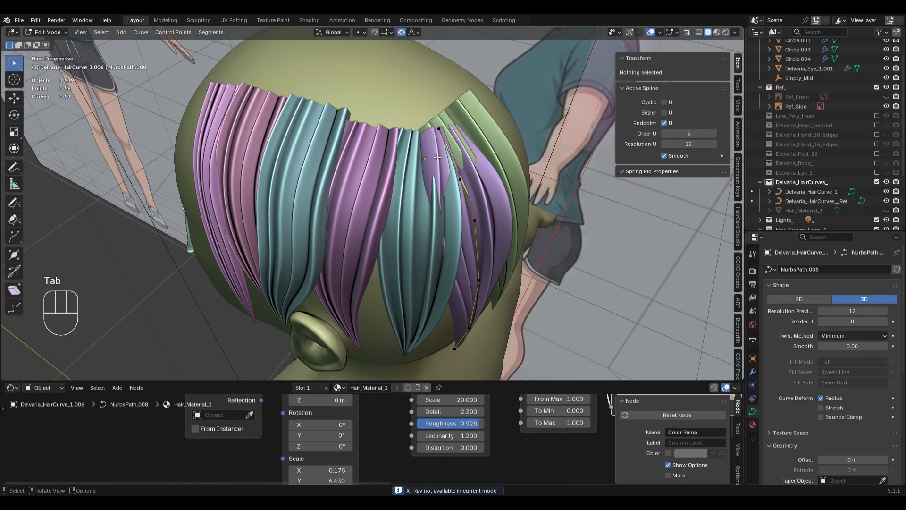
drag(434, 106, 460, 137)
middle_drag(523, 236, 440, 234)
key(alt+s)
click(572, 272)
key(g)
click(413, 227)
Check the scalp coverage of the strands in material preview from the side and back.
key(z)
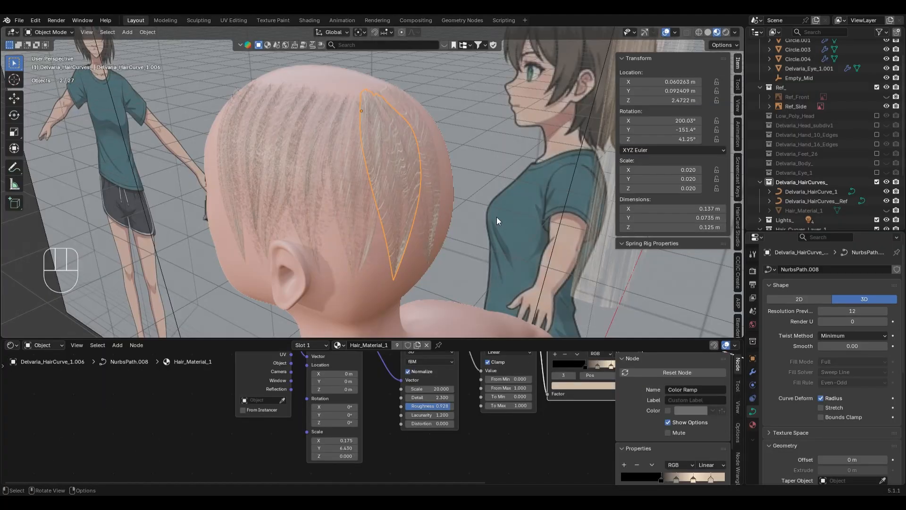
middle_drag(494, 213, 430, 181)
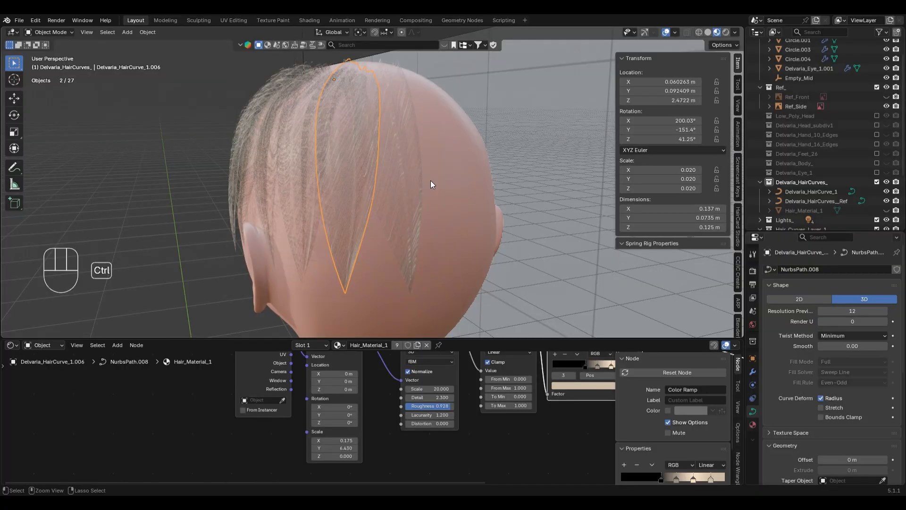
key(ctrl+KP_1)
key(z)
key(alt+z)
key(alt+z)
Scale the radius of the purple back strand's root-end control point and move it along the Z axis.
click(378, 81)
middle_drag(378, 81, 427, 170)
middle_drag(332, 163, 407, 248)
click(407, 248)
scroll(406, 245, up, 2)
key(Tab)
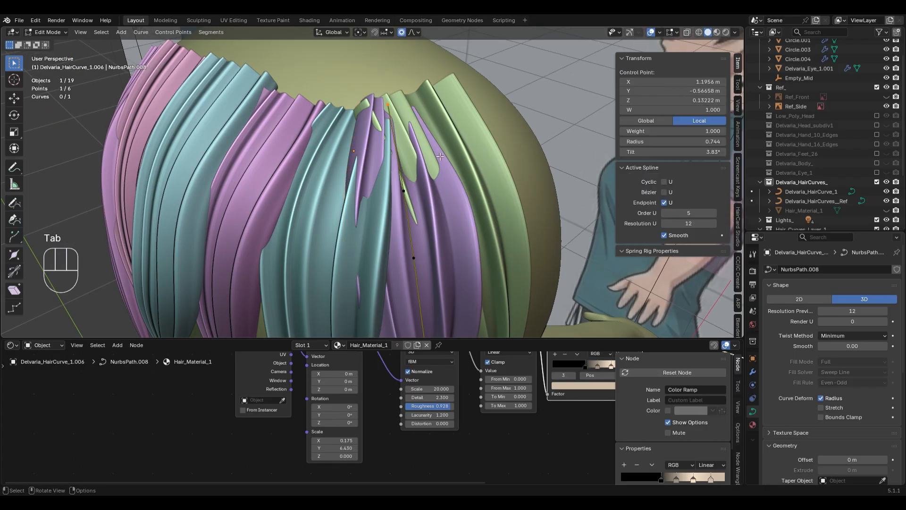
key(alt+s)
click(481, 186)
middle_drag(481, 186, 414, 194)
key(g)
key(z)
click(511, 136)
key(g)
key(z)
click(478, 165)
key(ctrl+z)
Move the purple strand's root-end control point in the horizontal plane, rescale its radius and nudge it against the scalp.
key(g)
key(shift+z)
click(484, 162)
key(alt+s)
click(471, 217)
key(g)
click(476, 212)
Adjust the height of the purple strand's upper curve along Z and reposition its control points from the side and back.
key(g)
key(z)
middle_drag(267, 204, 436, 197)
click(486, 183)
key(g)
click(485, 183)
middle_drag(485, 183, 347, 183)
middle_drag(434, 234, 386, 234)
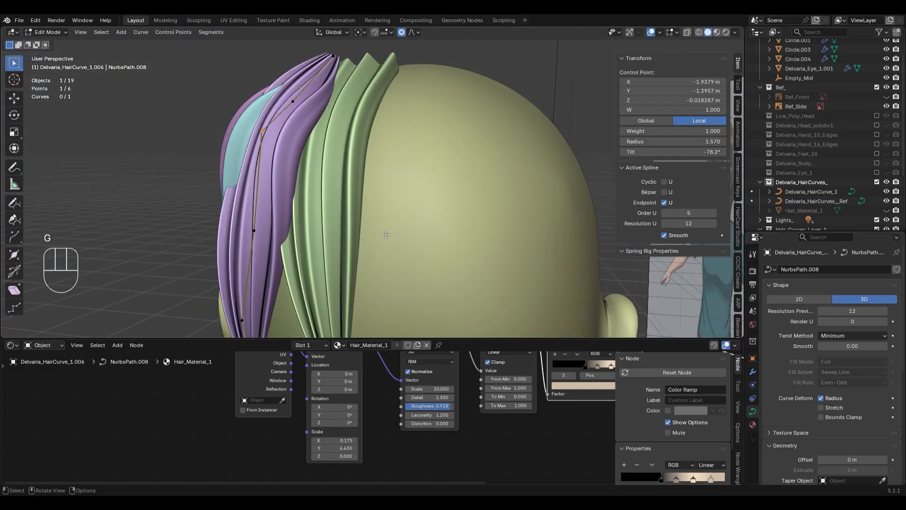
click(432, 258)
middle_drag(432, 257, 354, 200)
key(g)
key(Tab)
key(Delete)
key(ctrl+z)
key(Tab)
Scale the radius of the purple back strand's third control point, then delete that point.
shift+click(355, 200)
key(alt+s)
middle_drag(441, 232, 411, 206)
middle_drag(483, 247, 456, 258)
key(x)
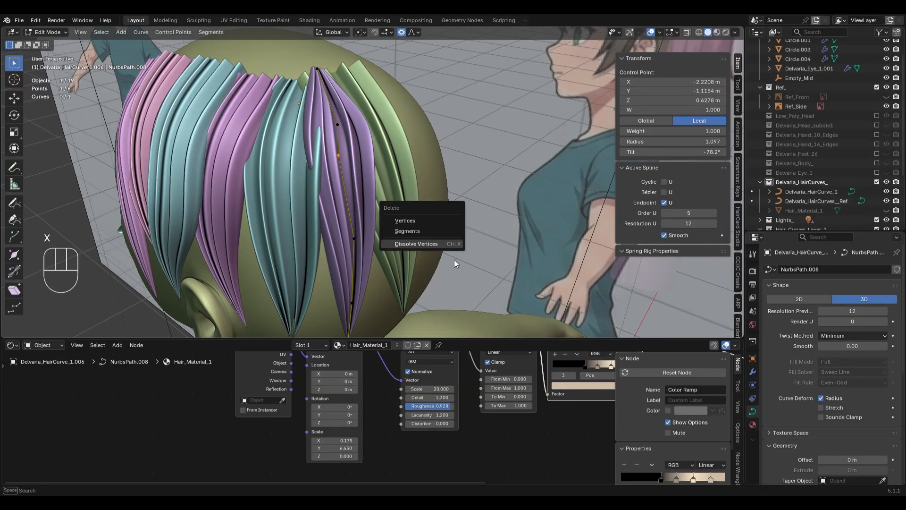
click(442, 220)
Move the shortened purple strand's upper control points, including along Z, to follow the scalp between the teal and green strands.
middle_drag(330, 155, 337, 194)
click(313, 99)
middle_drag(325, 113, 451, 235)
key(g)
key(z)
click(486, 202)
click(422, 200)
click(360, 196)
key(g)
click(366, 212)
middle_drag(365, 211, 352, 185)
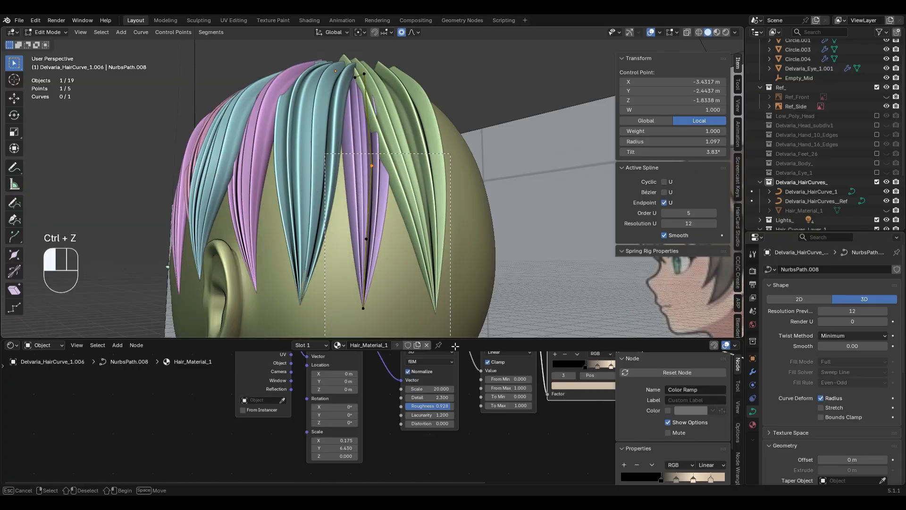
Tilt the purple strand's lower three control points to about -23.7°, move them, and reposition the middle control point.
drag(438, 321, 438, 322)
middle_drag(438, 322, 477, 267)
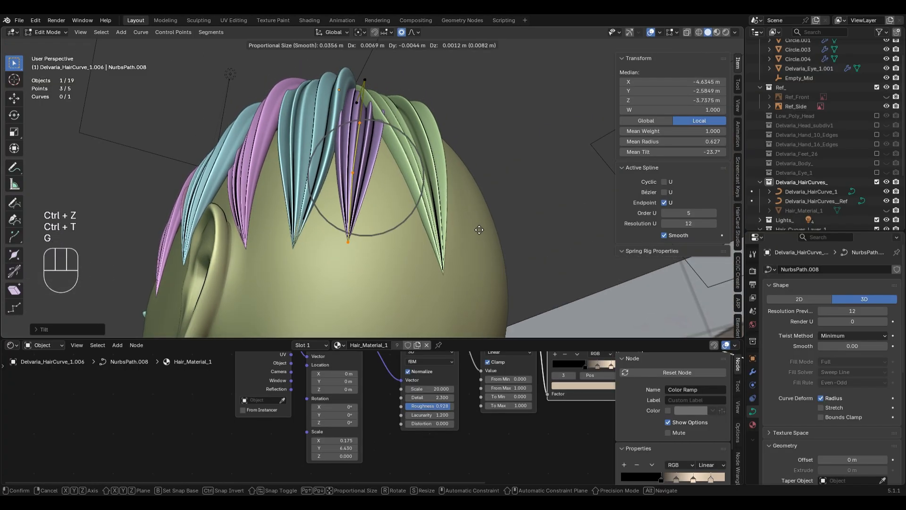
middle_drag(474, 230, 411, 275)
click(332, 196)
middle_drag(465, 285, 423, 303)
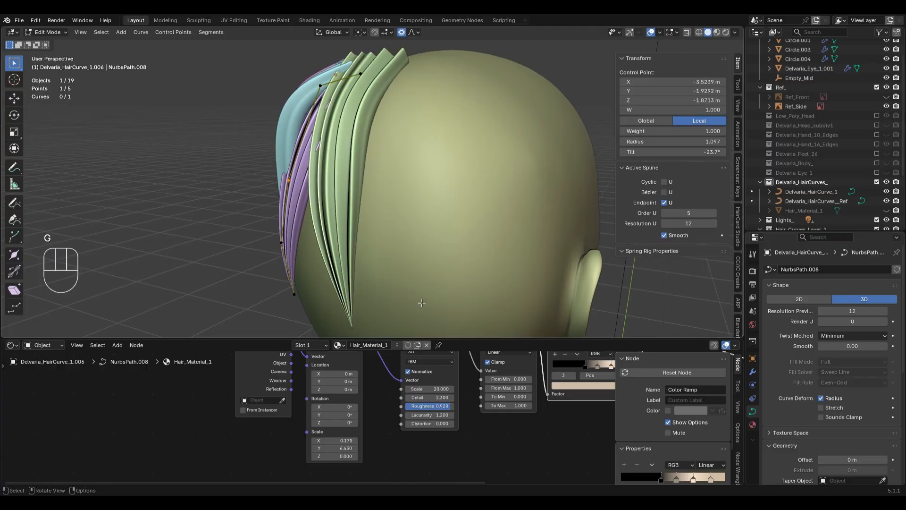
middle_drag(319, 281, 511, 300)
click(405, 300)
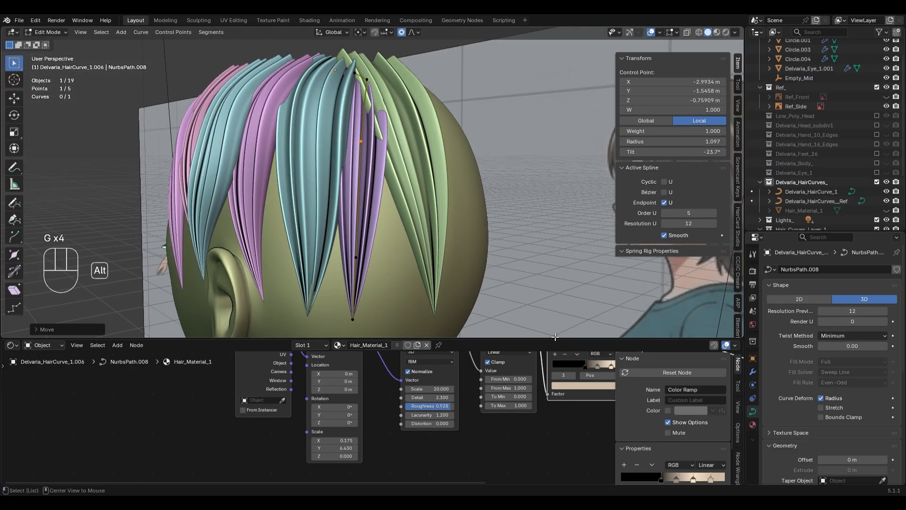
Set the radius of the purple strand's second control point to about 1.103 and move it, including along Z.
click(406, 106)
middle_drag(415, 123, 391, 156)
click(364, 111)
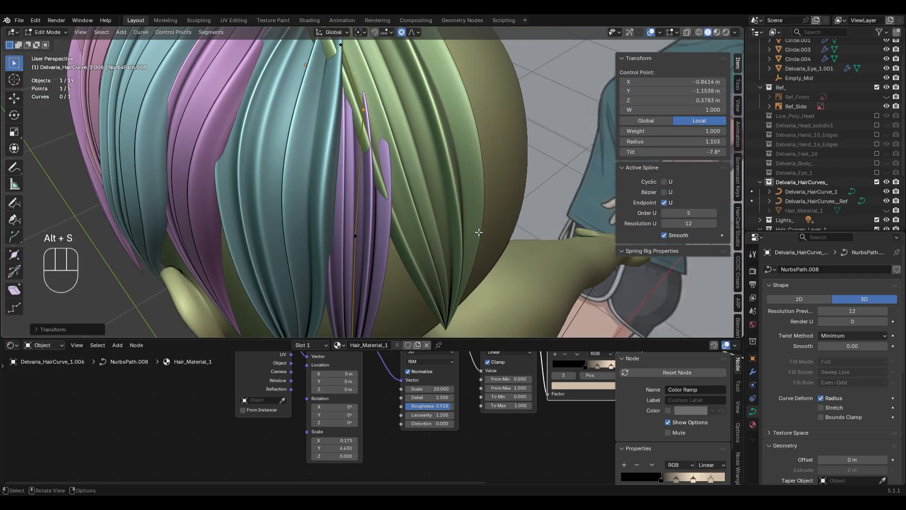
key(g)
key(g)
key(z)
click(461, 257)
Move the purple strand's middle control point closer to the neighbouring teal strand.
middle_drag(460, 255, 439, 189)
click(360, 165)
key(g)
click(490, 259)
middle_drag(491, 260, 441, 243)
key(g)
click(448, 246)
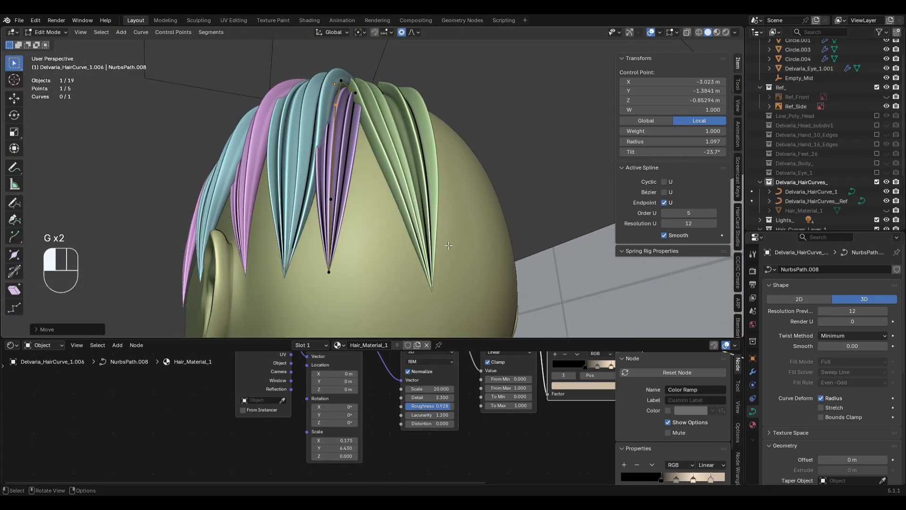
Reposition the purple strand's lower and second control points along the head and finish editing its curve.
drag(310, 217, 489, 306)
key(g)
click(507, 318)
middle_drag(507, 318, 312, 136)
key(g)
click(405, 261)
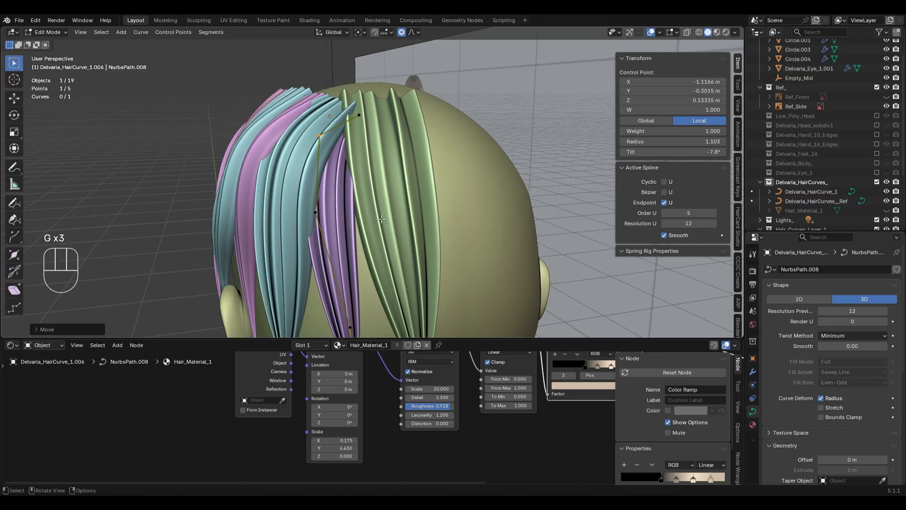
click(329, 241)
middle_drag(381, 219, 330, 200)
key(Tab)
Edit the teal strand behind the ear and move its second and third control points from the root.
click(320, 188)
scroll(320, 188, down, 2)
click(434, 133)
middle_drag(435, 133, 386, 233)
scroll(386, 233, up, 2)
click(355, 208)
key(Tab)
drag(301, 112, 319, 137)
middle_drag(319, 146, 479, 187)
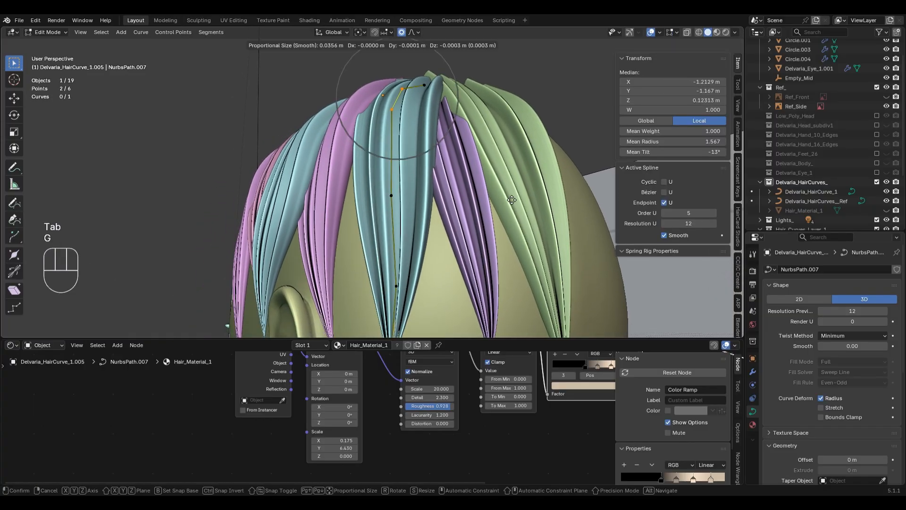
key(g)
click(384, 161)
Tilt the teal strand's second and third control points to a mean of about -2.83° and nudge them into place.
middle_drag(385, 160, 453, 220)
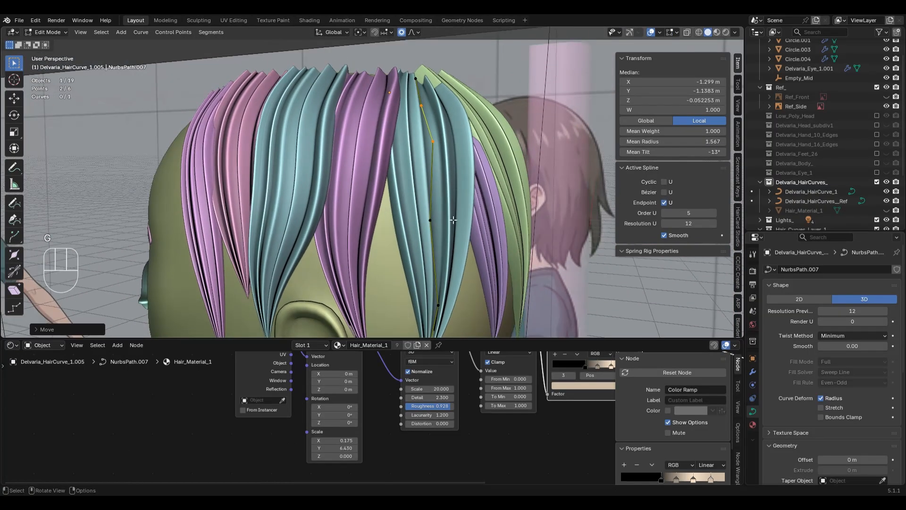
click(493, 191)
middle_drag(492, 192, 492, 209)
key(g)
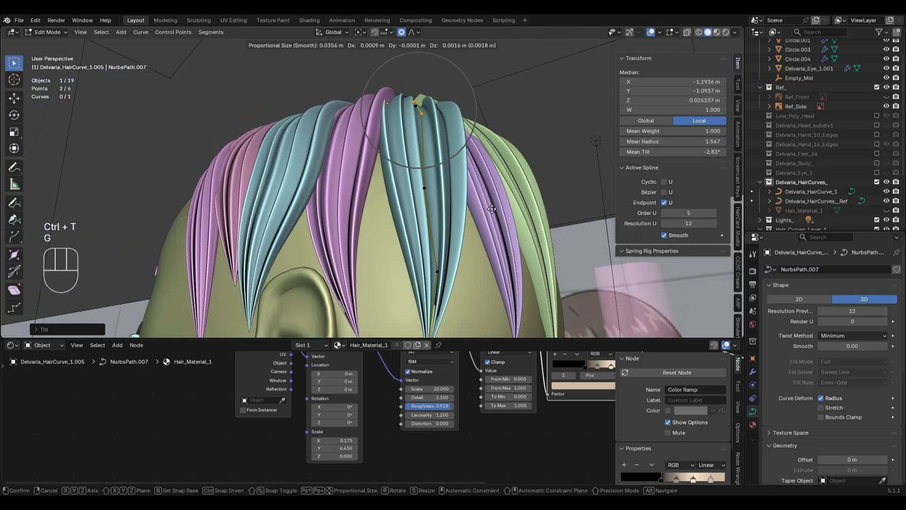
click(492, 205)
Shrink the radius of the teal strand's third control point, reposition it on the scalp and finish editing the curve.
click(522, 89)
middle_drag(522, 90, 429, 156)
click(403, 154)
key(alt+s)
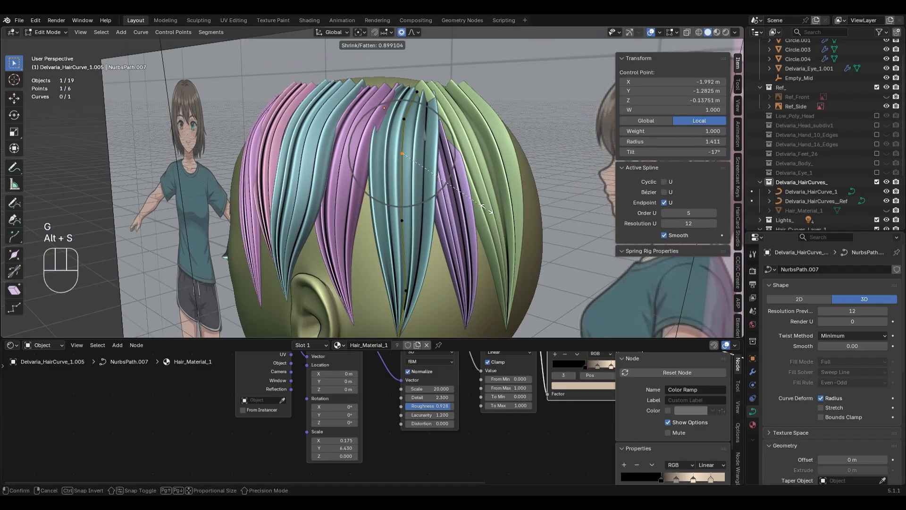
click(488, 206)
key(g)
click(487, 165)
middle_drag(487, 158, 486, 118)
key(Tab)
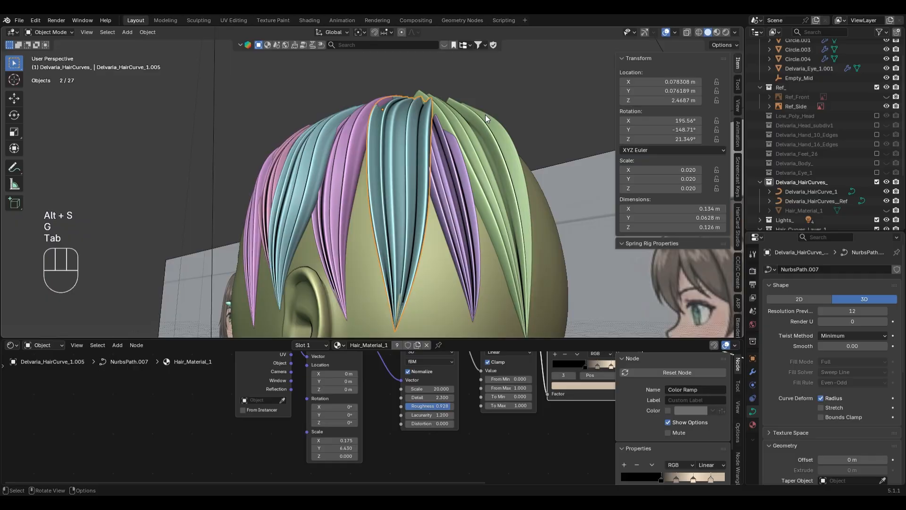
Check the strands against the side reference, then open the green back strand for point editing in a see-through back view.
key(KP_6)
key(KP_3)
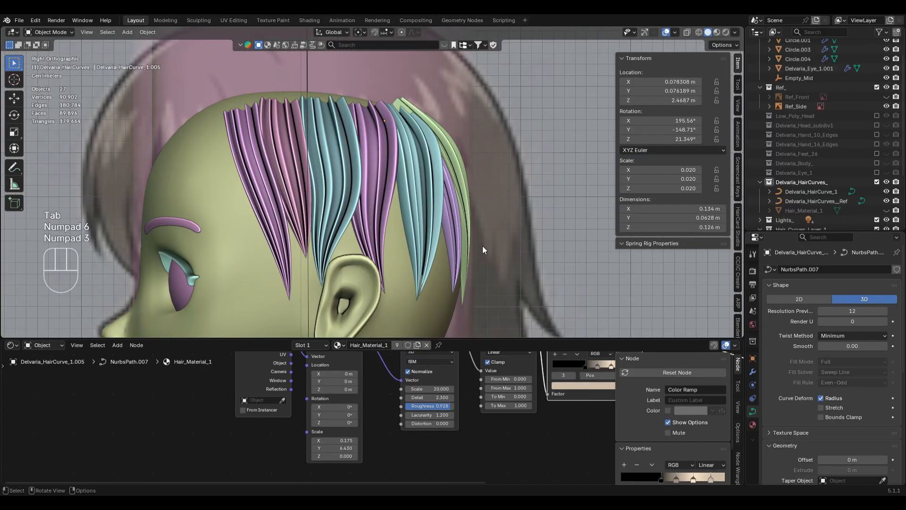
middle_drag(469, 145, 469, 236)
key(ctrl+KP_1)
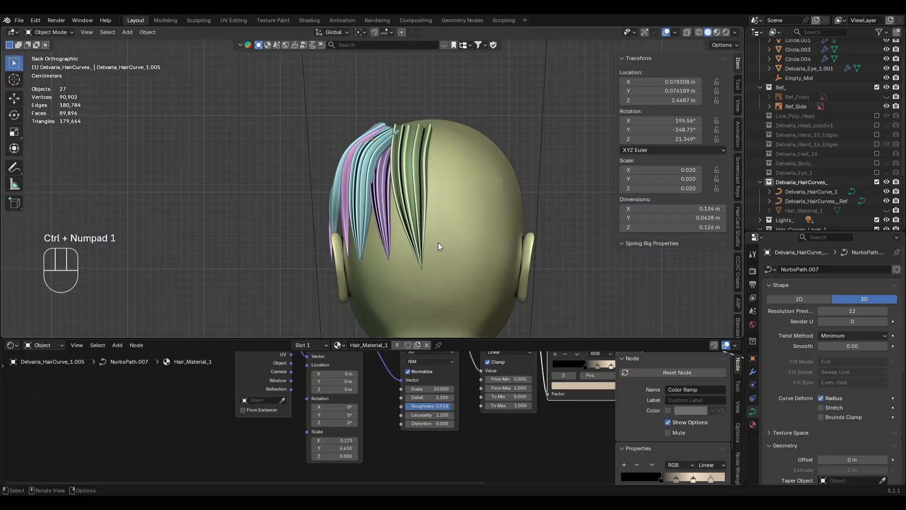
shift+click(421, 219)
scroll(411, 233, up, 3)
key(Tab)
click(447, 264)
key(alt+z)
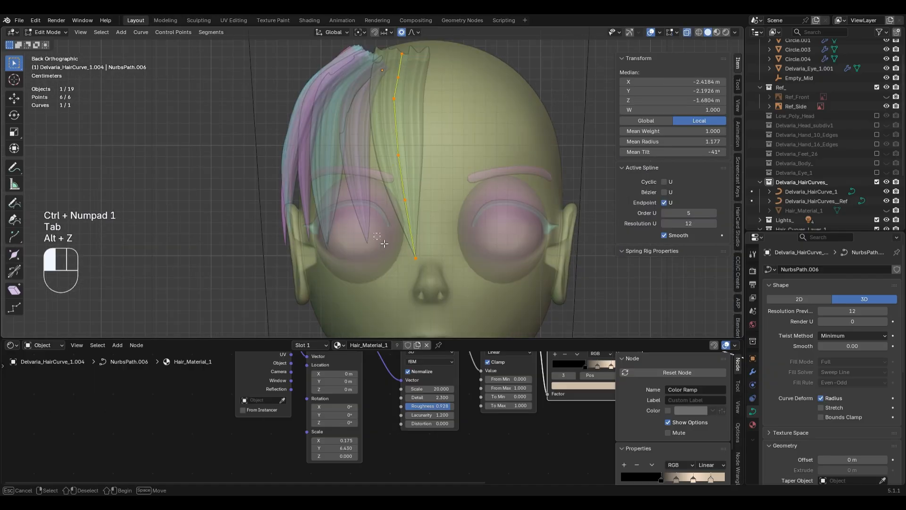
key(g)
click(545, 319)
key(ctrl+z)
Move and rotate the green back strand's last two control points to angle its tip toward the centre of the head.
shift+click(420, 202)
key(g)
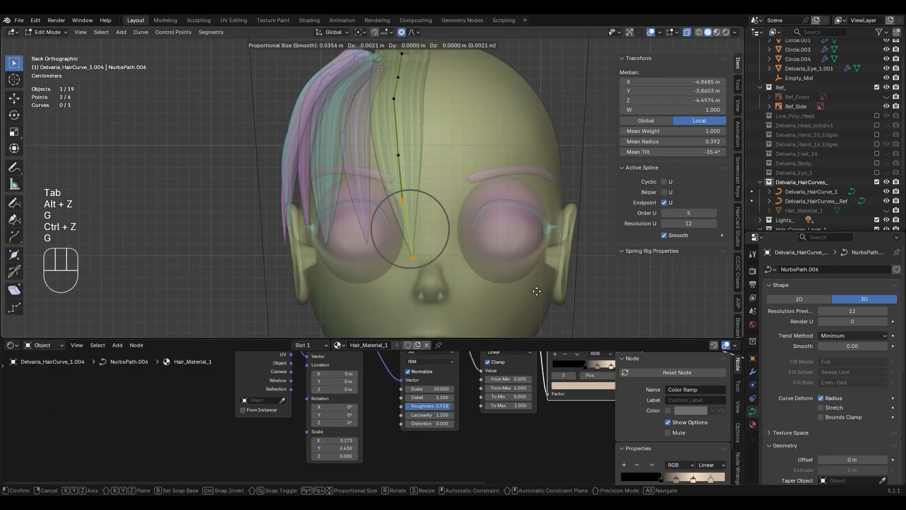
click(532, 289)
key(r)
click(534, 227)
key(g)
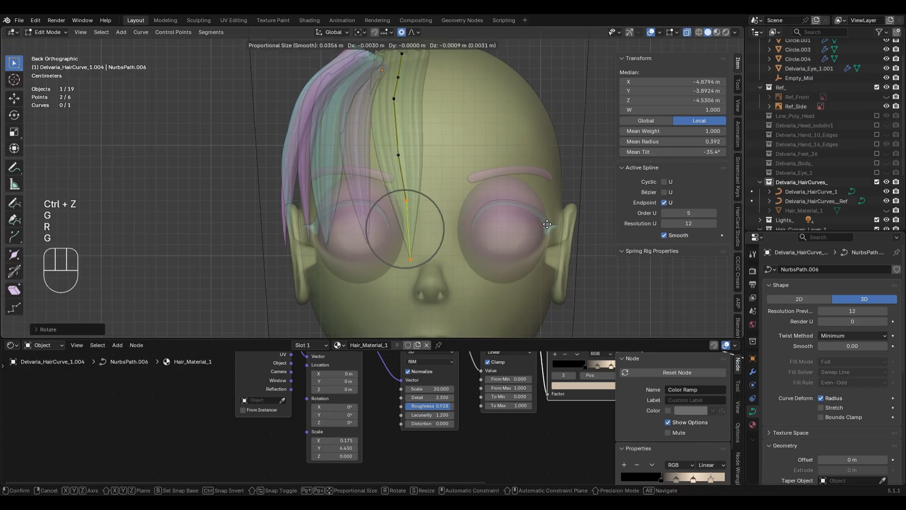
click(543, 191)
key(g)
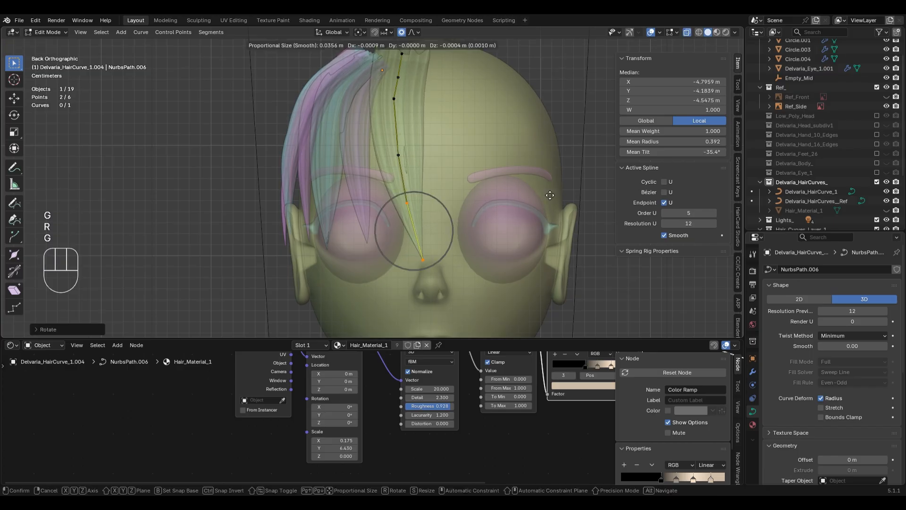
Turn off the see-through display and move the green strand's fourth and fifth control points along the Y axis.
key(alt+z)
click(411, 203)
middle_drag(415, 204, 528, 242)
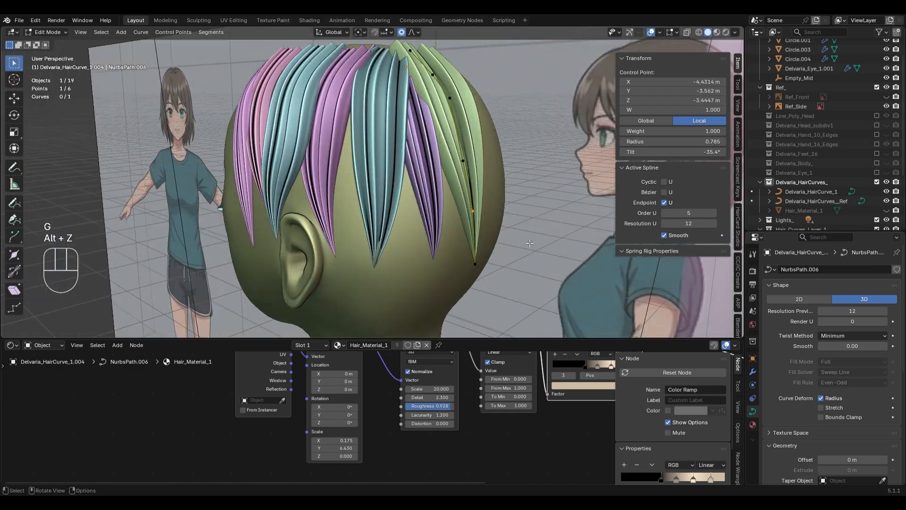
key(g)
key(x)
key(ctrl+z)
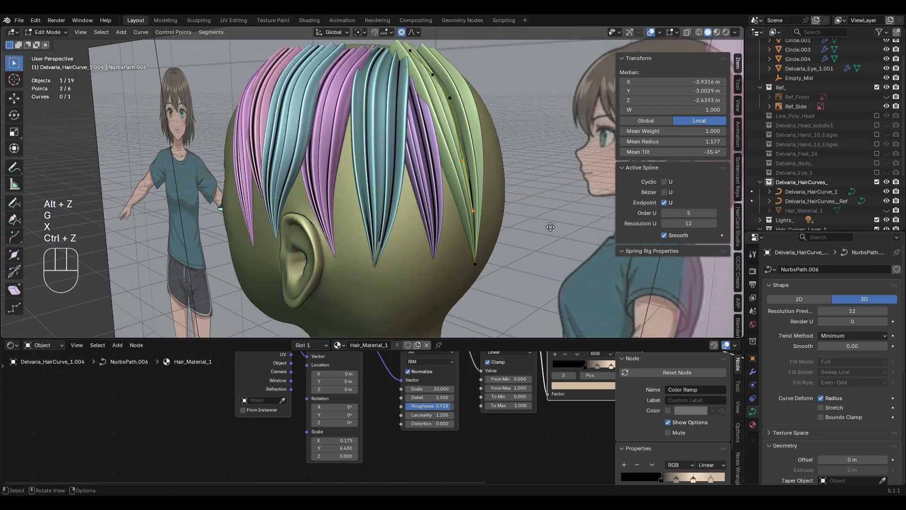
click(545, 225)
middle_drag(543, 224, 454, 211)
key(Tab)
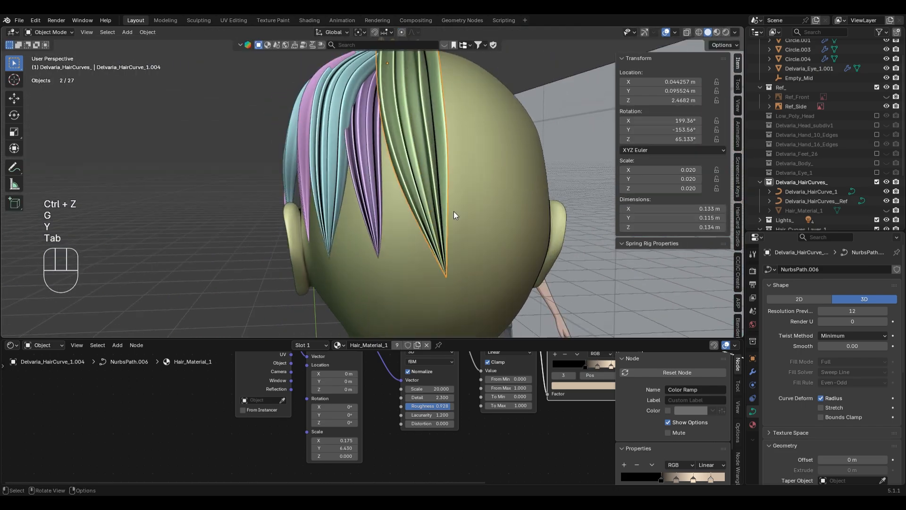
Reposition the green strand's fifth control point in back view and pull its tip down toward the neck.
key(ctrl+KP_1)
key(Tab)
drag(390, 236, 444, 272)
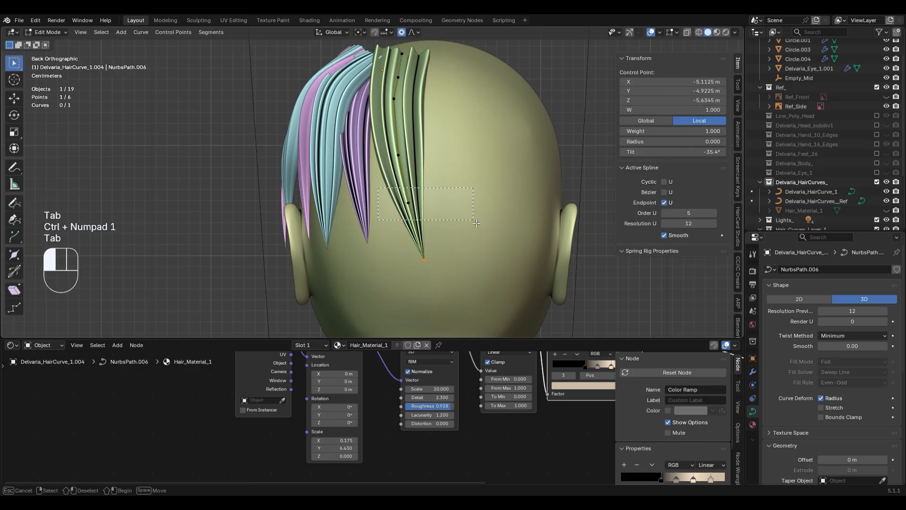
drag(477, 223, 475, 224)
key(g)
key(g)
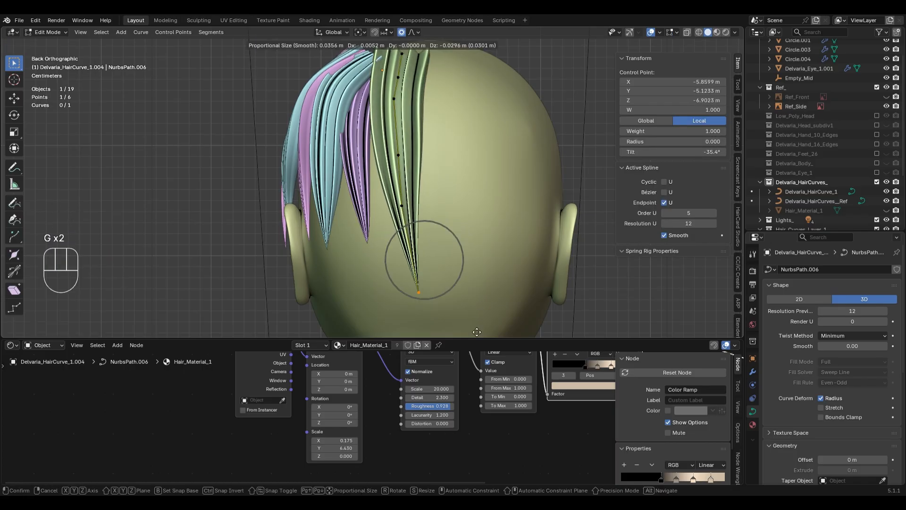
click(475, 329)
scroll(476, 329, down, 2)
key(g)
click(460, 233)
Lower the green strand's fifth and fourth control points to even out the lengthened curve.
drag(353, 183, 426, 246)
key(g)
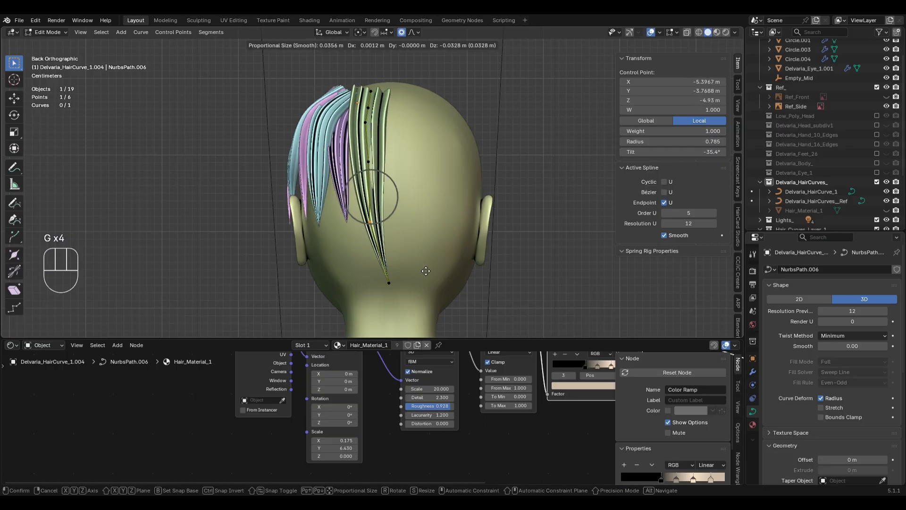
click(425, 271)
scroll(417, 250, up, 1)
drag(350, 141, 419, 207)
key(g)
click(411, 221)
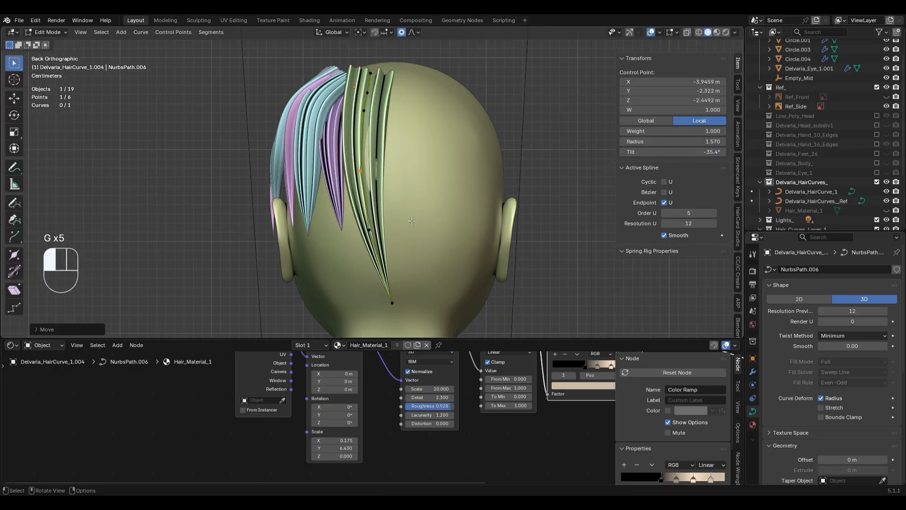
Move the green back strand's fourth control point along the Y axis.
middle_drag(417, 187, 467, 208)
key(g)
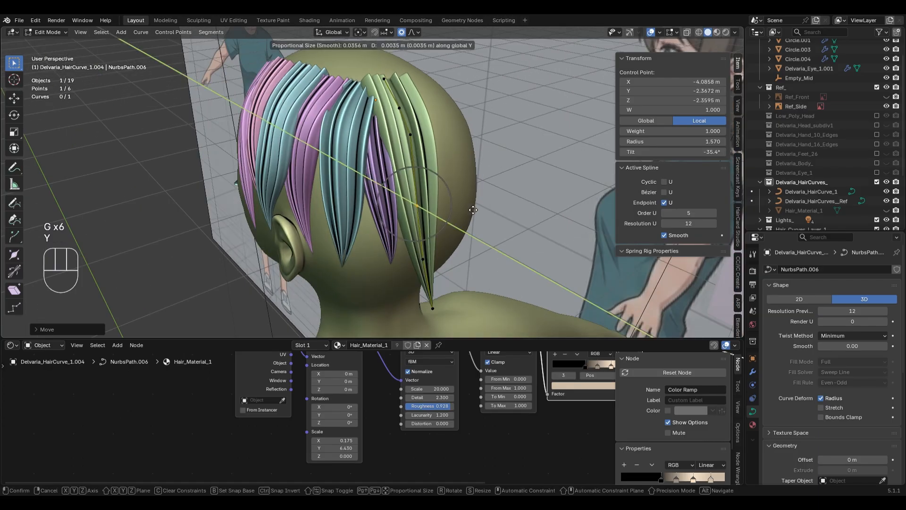
click(470, 209)
Try to move the green strand's tip inward toward the neck in side view.
key(KP_3)
drag(537, 273, 538, 309)
key(g)
key(g)
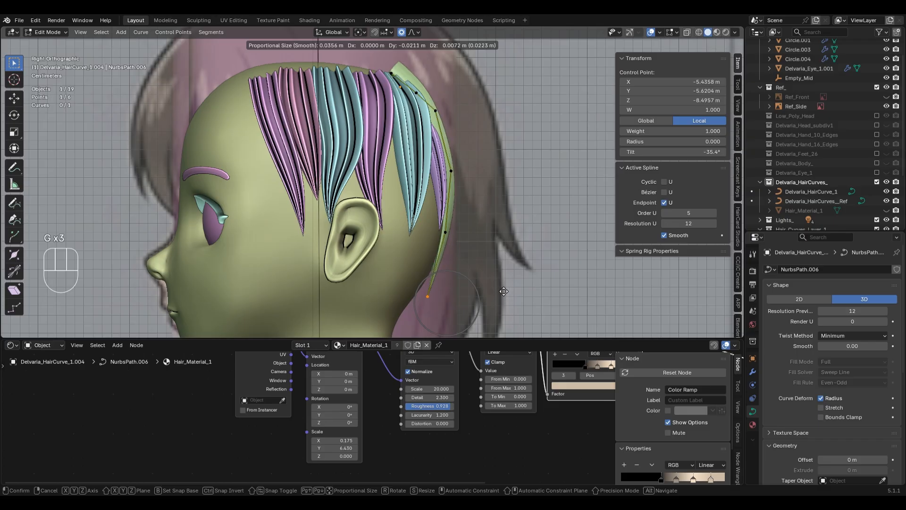
click(501, 289)
middle_drag(501, 289, 455, 282)
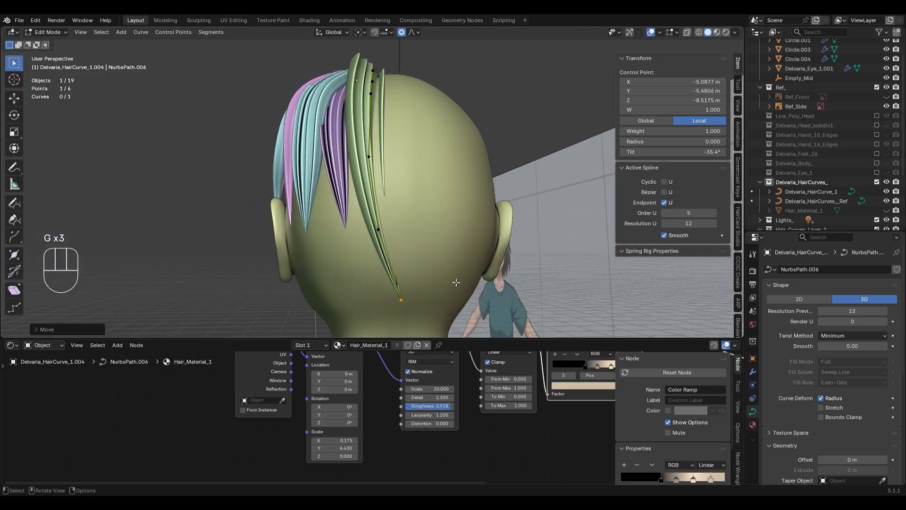
key(ctrl+KP_4)
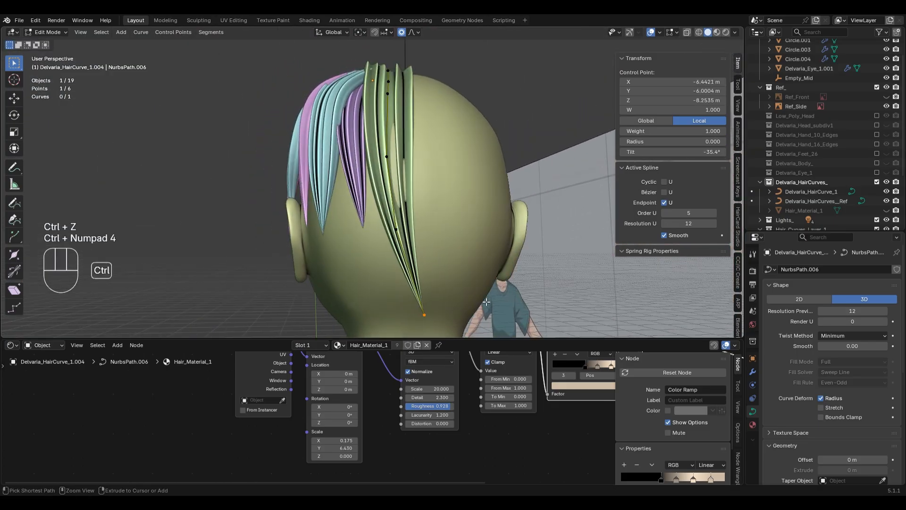
Reposition the green strand's tip in back view and adjust the tilt of the whole strand.
key(ctrl+KP_1)
key(g)
click(523, 295)
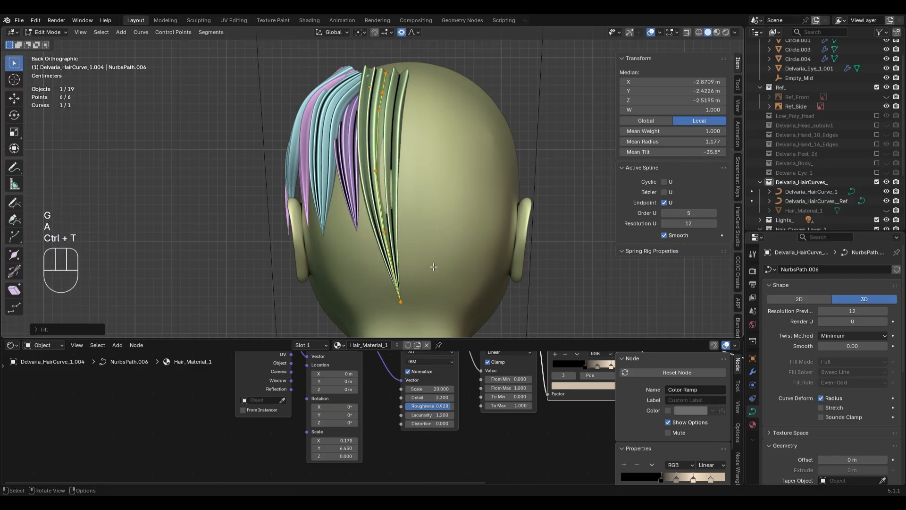
Shift the green strand's fourth control point along the Y axis to fit the curve of the head.
middle_drag(473, 271, 443, 274)
key(g)
key(y)
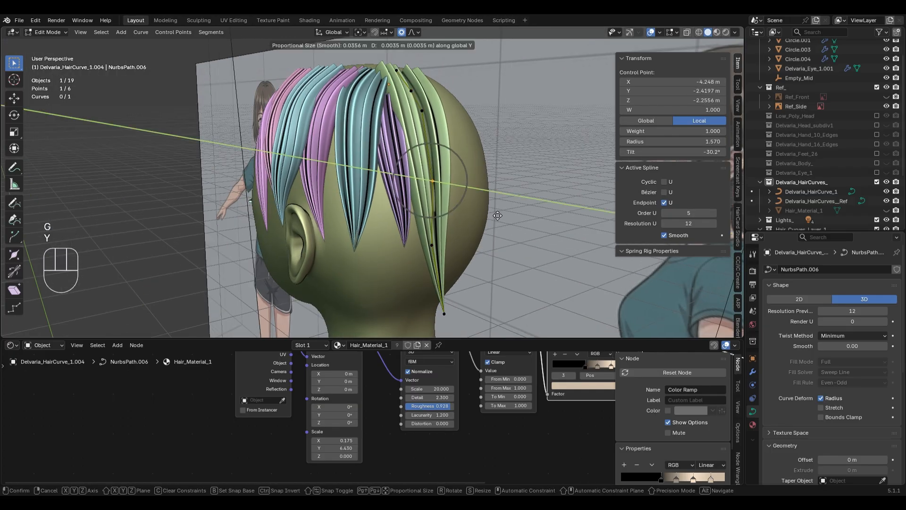
click(467, 225)
Move the green strand's tip in side view to bring it closer to the nape.
middle_drag(467, 225, 438, 243)
key(KP_3)
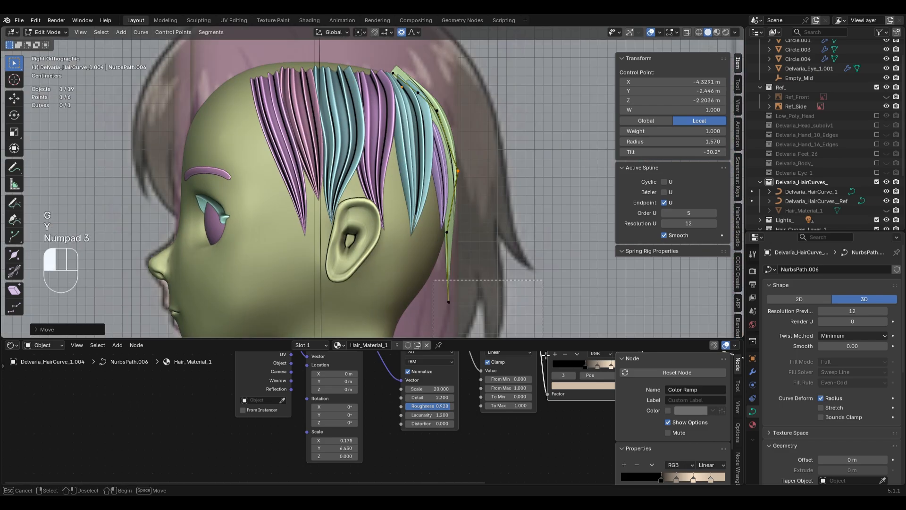
key(g)
click(528, 294)
middle_drag(528, 294, 424, 226)
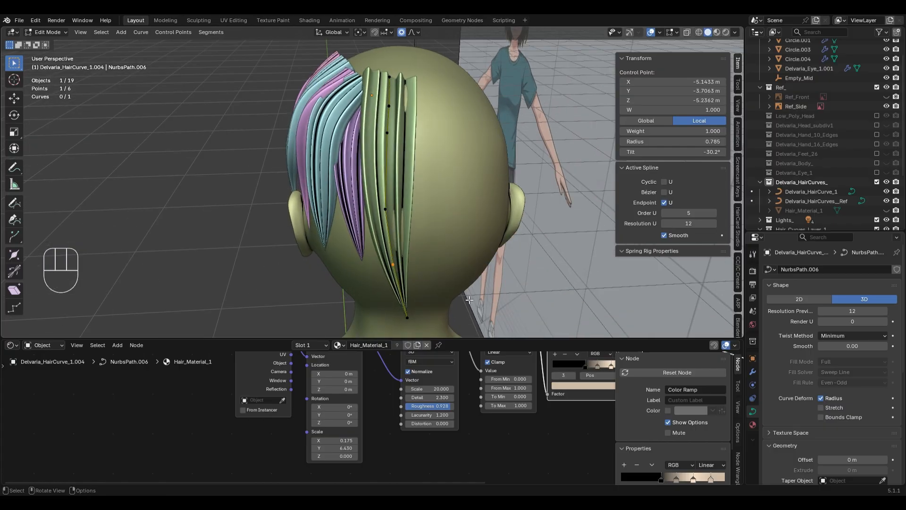
Move the green strand's fifth control point horizontally with the Z axis locked.
key(g)
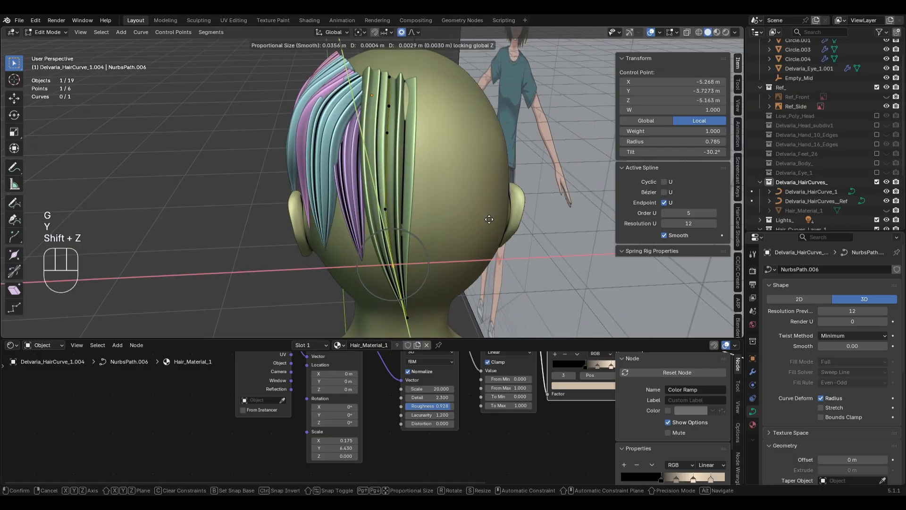
click(489, 219)
middle_drag(489, 219, 409, 185)
middle_drag(497, 226, 463, 268)
Undo the last change, rescale the green strand's radius at the selected point, and move it along Z.
key(ctrl+z)
key(alt+s)
click(515, 242)
key(g)
key(z)
click(461, 214)
Adjust the tilt of the green strand's upper three control points and return to Object Mode.
key(a)
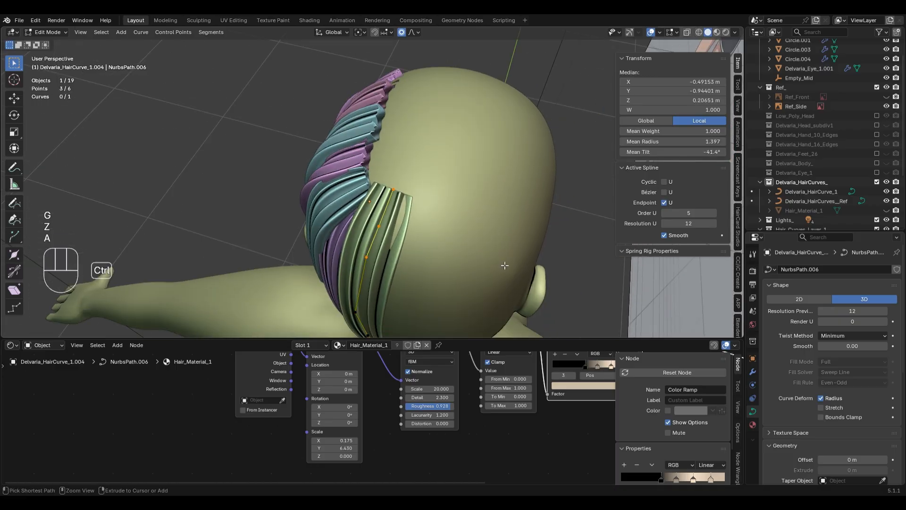
click(500, 225)
middle_drag(500, 226, 418, 190)
key(Tab)
click(435, 106)
Pull the purple back strand's tip down and toward the centre of the head in back view.
scroll(447, 227, down, 4)
middle_drag(452, 271, 389, 223)
key(ctrl+KP_1)
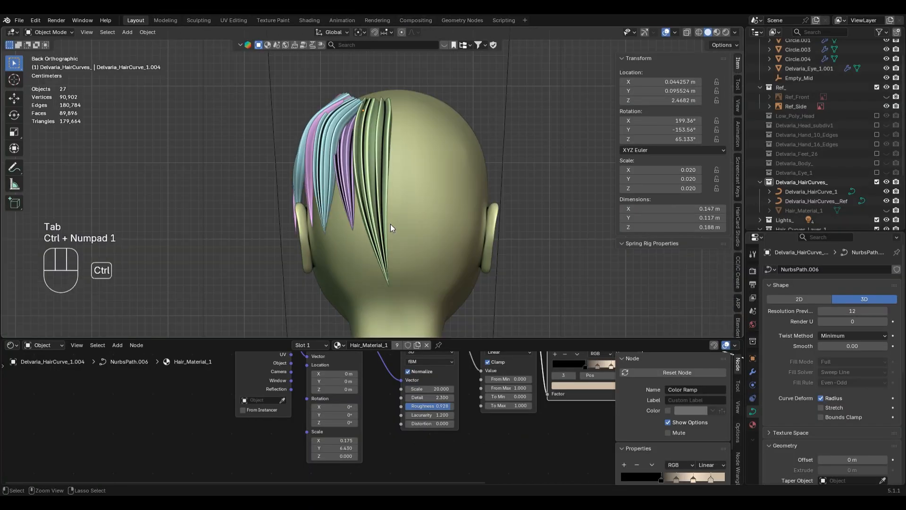
click(363, 215)
key(Tab)
key(g)
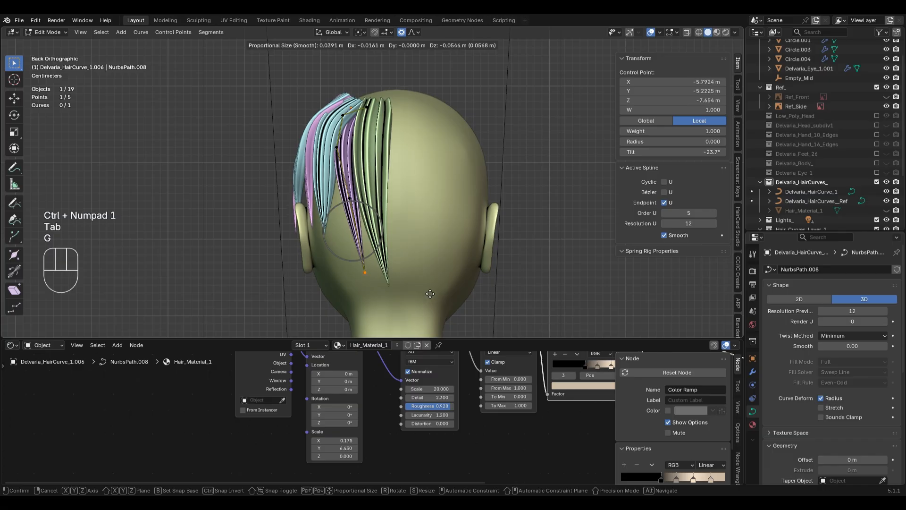
click(432, 284)
Edit the neighbouring blue strand and pull its tip down toward the centre of the head.
key(Tab)
click(329, 205)
key(Tab)
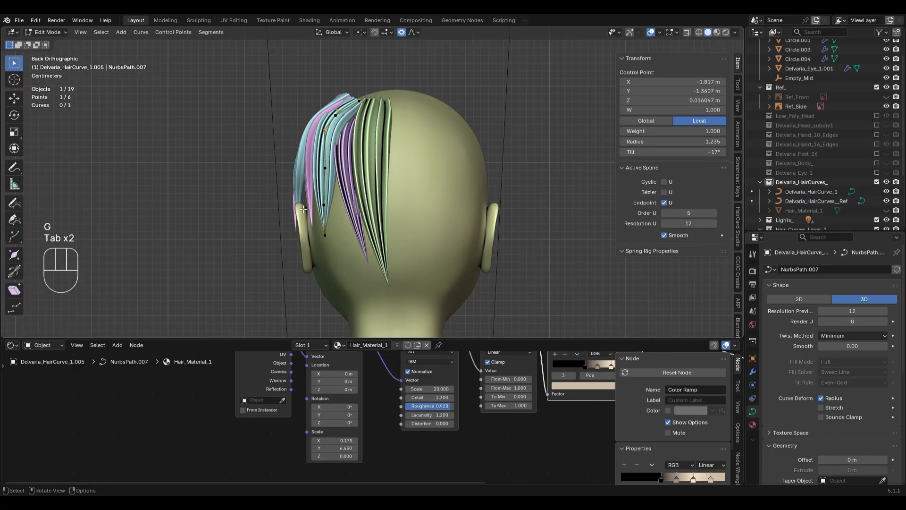
key(g)
click(385, 276)
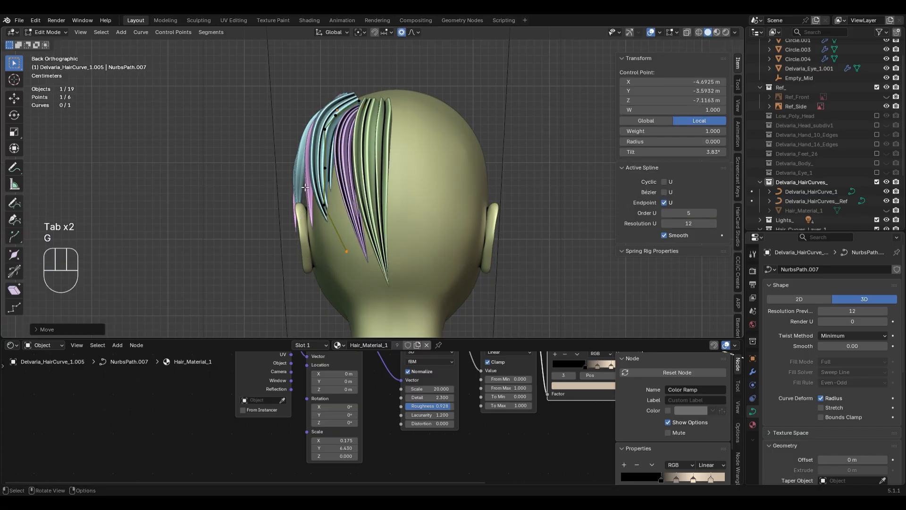
Reposition the blue strand's tip and twist it to a tilt of about -67°.
click(338, 61)
middle_drag(338, 60, 492, 240)
key(g)
click(567, 271)
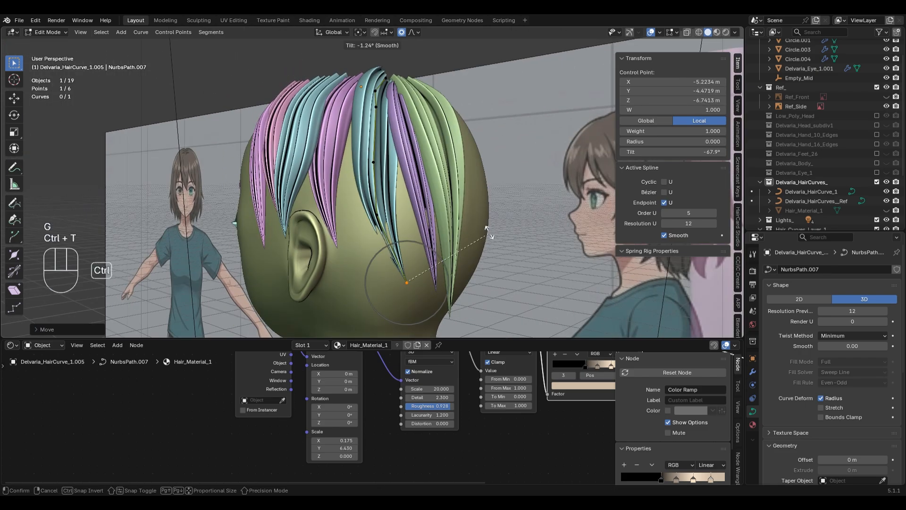
Move the blue strand's tip against the head and reposition a lower control point.
middle_drag(488, 292, 468, 206)
key(g)
click(494, 189)
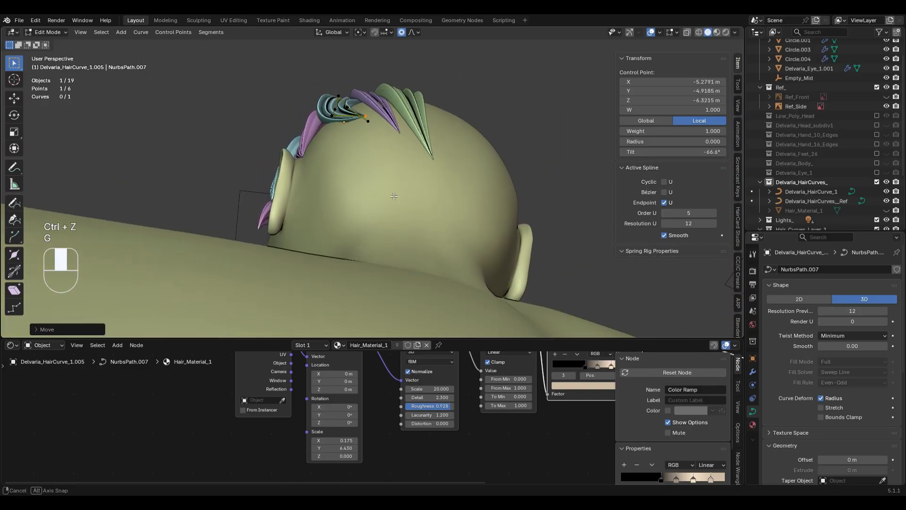
middle_drag(400, 190, 362, 260)
drag(303, 192, 312, 209)
key(g)
click(320, 211)
Move a lower control point of the blue strand with Z locked and reposition another point near the tip.
middle_drag(401, 221, 538, 257)
click(488, 260)
key(g)
key(shift+z)
click(540, 256)
click(474, 273)
key(g)
click(501, 292)
middle_drag(501, 290, 394, 222)
Twist the blue strand's third control point to a tilt of about -125° and undo the extra twist.
click(344, 147)
middle_drag(347, 148, 450, 205)
key(ctrl+t)
click(425, 74)
key(ctrl+t)
click(493, 162)
key(ctrl+z)
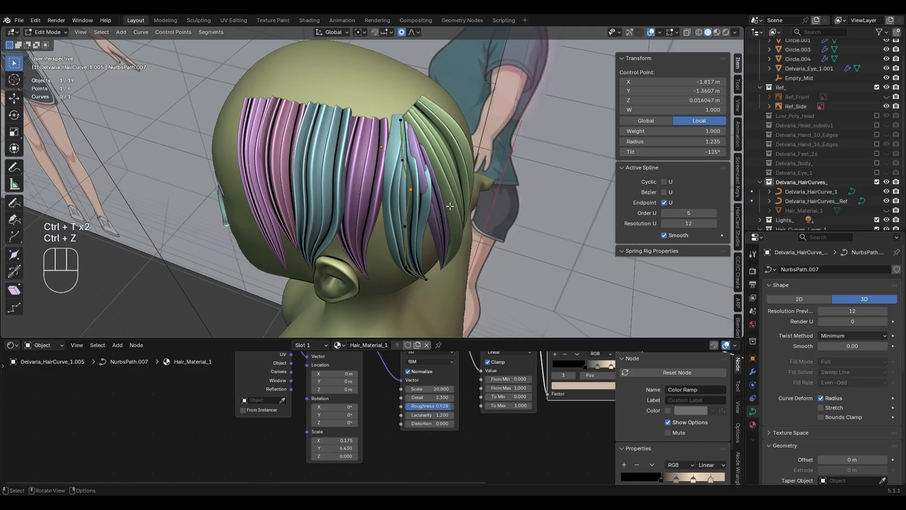
Twist the blue strand's top two control points and reposition the strand over the scalp.
drag(474, 167, 474, 165)
key(ctrl+t)
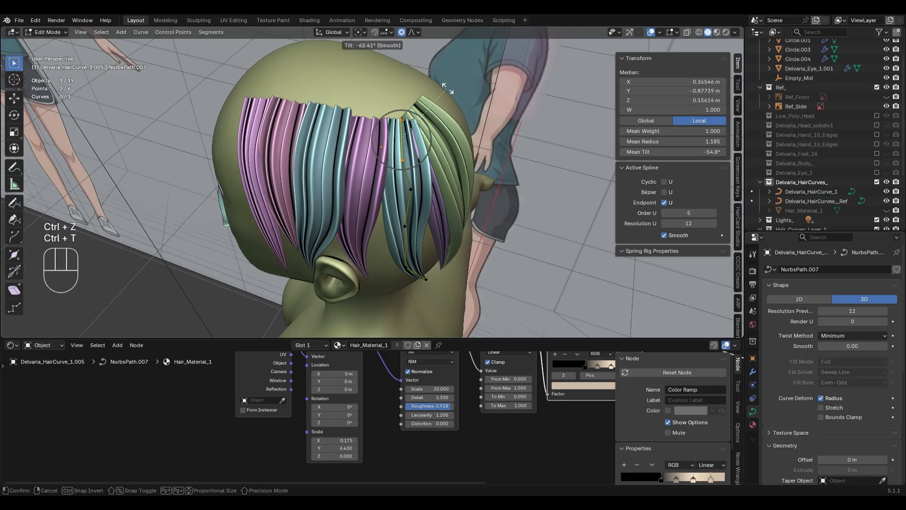
click(447, 89)
middle_drag(447, 88, 472, 189)
key(g)
click(508, 235)
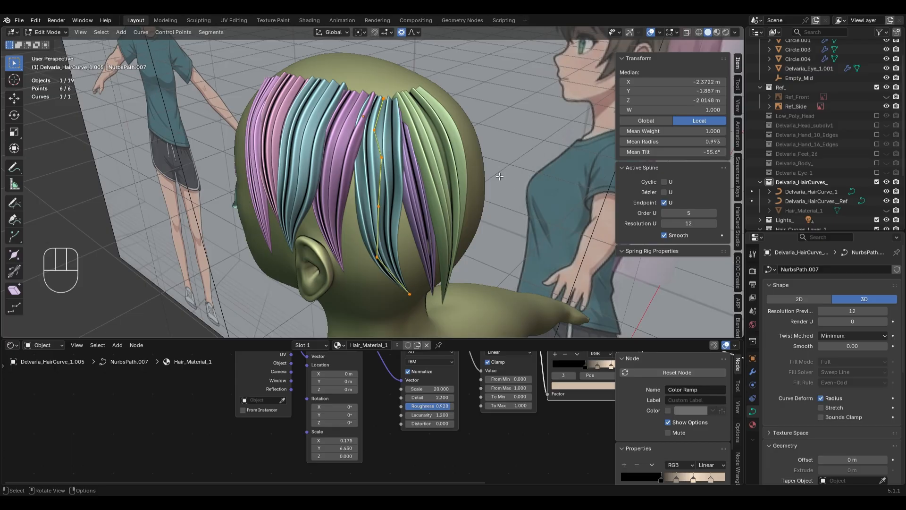
Adjust the tilt of the whole blue strand and reposition its second control point against the scalp.
key(alt+t)
click(456, 168)
click(369, 130)
middle_drag(369, 129, 472, 156)
key(g)
click(486, 161)
key(g)
key(g)
click(449, 155)
Rescale the blue strand's radius at its two uppermost control points.
middle_drag(449, 156, 336, 125)
click(384, 100)
key(alt+s)
click(390, 138)
click(370, 131)
key(alt+s)
click(388, 147)
Reposition the blue strand's third control point to follow the curve of the head.
key(g)
click(406, 180)
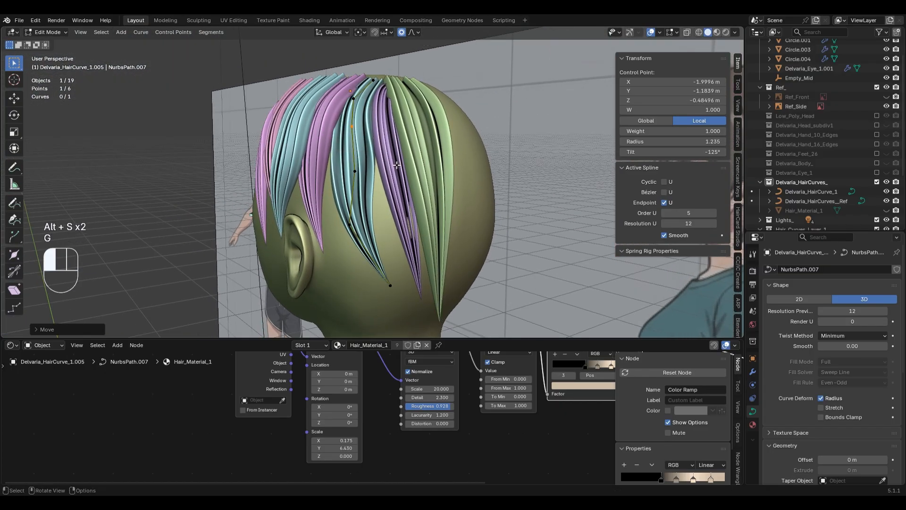
middle_drag(419, 198, 391, 189)
key(g)
click(343, 171)
Reposition a control point in the lower part of the blue strand.
middle_drag(341, 172, 328, 204)
click(304, 212)
key(g)
click(388, 257)
Undo the last change and rescale the blue strand's radius at the selected control point.
middle_drag(387, 257, 407, 136)
click(450, 133)
key(ctrl+z)
key(alt+s)
click(490, 193)
Move the selected control point of the blue strand and adjust its tilt.
middle_drag(495, 207, 467, 176)
key(g)
click(482, 158)
key(ctrl+t)
click(376, 124)
Reposition the blue strand's upper, middle and lower control points one by one to smooth its curve along the head.
key(g)
click(435, 162)
click(389, 168)
key(g)
click(441, 198)
click(413, 226)
key(g)
click(425, 237)
Move the blue strand's tip horizontally with Z locked and twist it to a tilt of about -20°.
middle_drag(415, 237, 448, 203)
key(g)
key(shift+z)
click(494, 238)
key(ctrl+t)
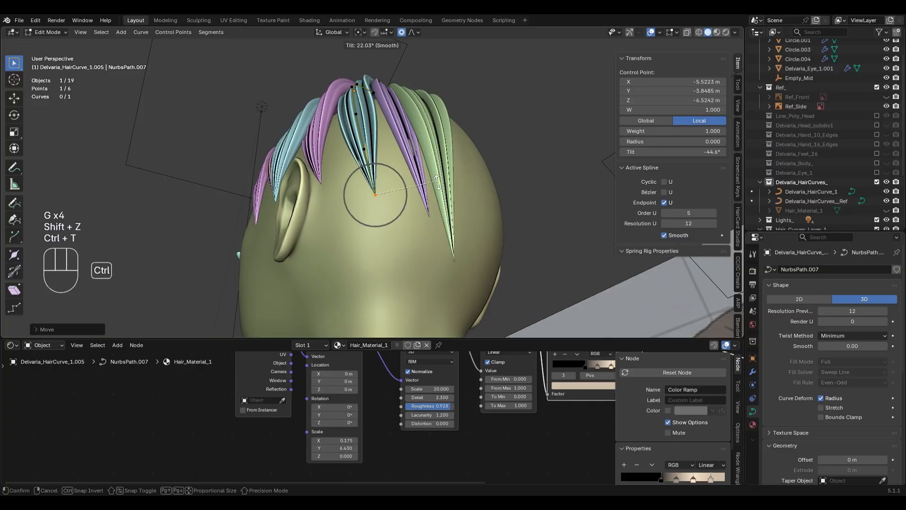
middle_drag(418, 168, 551, 193)
key(g)
key(shift+z)
click(434, 213)
Save the project and reposition the blue strand's tip in side view.
key(Tab)
key(KP_3)
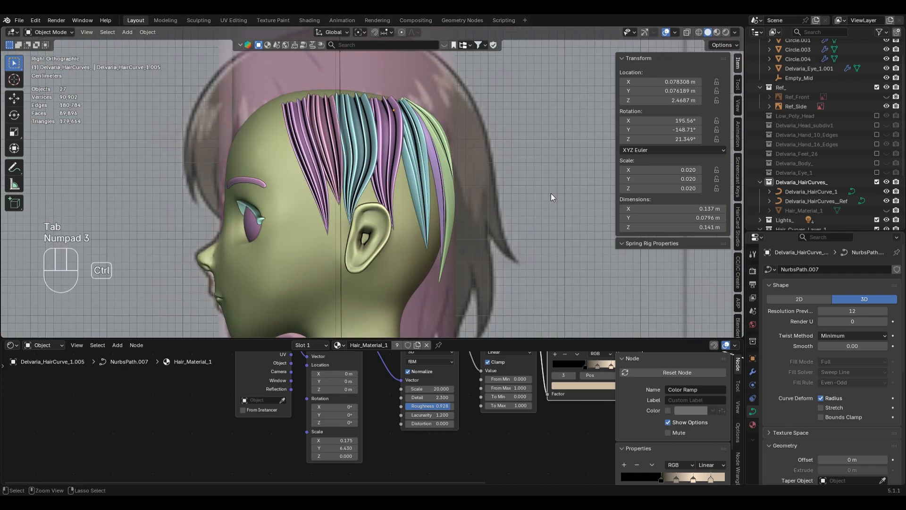
key(Tab)
scroll(458, 278, up, 3)
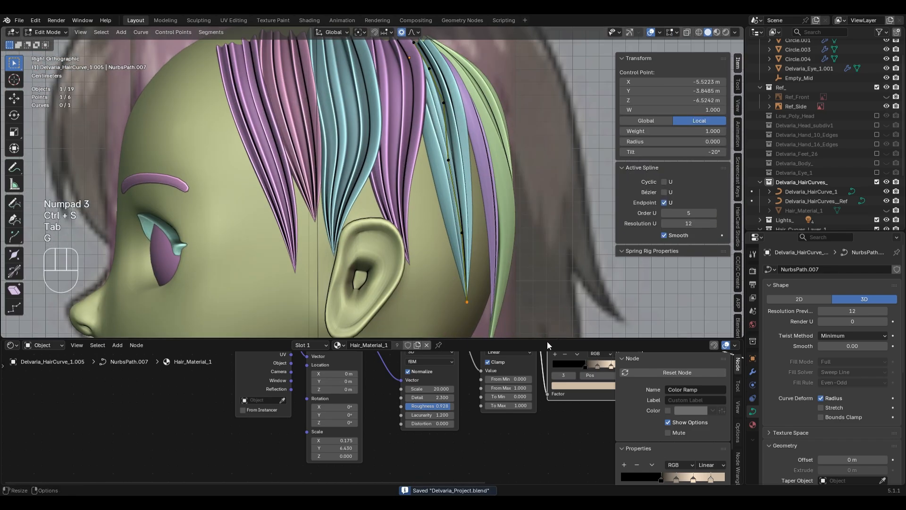
key(g)
click(562, 303)
Shift the blue strand's lower and middle control points in side view to even out its curve.
drag(441, 212, 486, 255)
key(g)
click(492, 256)
drag(427, 147, 493, 182)
key(g)
click(502, 184)
Return to Object Mode and save the project file.
middle_drag(502, 185, 387, 196)
key(Tab)
scroll(464, 261, down, 3)
key(KP_3)
key(ctrl+s)
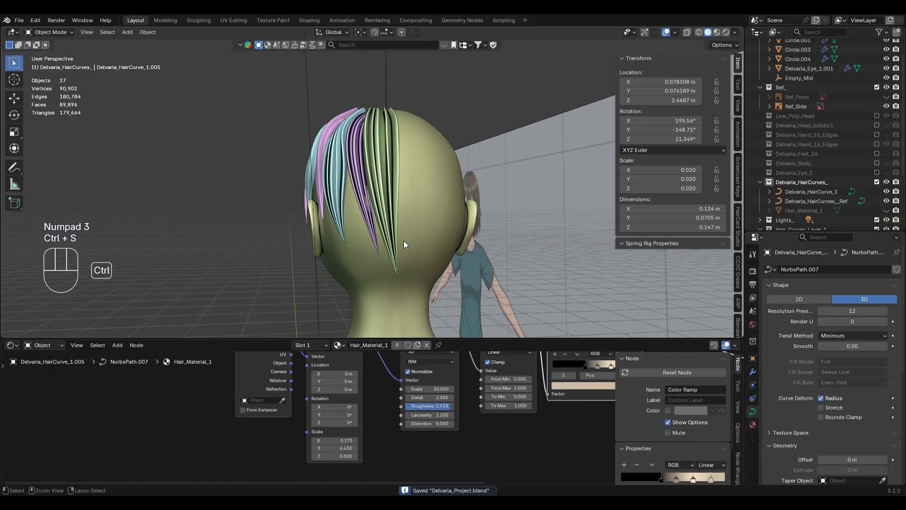
Enter Edit Mode on the purple strand at the back of the head and select its lower-middle control point.
key(ctrl+KP_1)
middle_drag(404, 239, 502, 169)
click(414, 227)
scroll(446, 252, up, 2)
key(Tab)
click(446, 251)
click(426, 174)
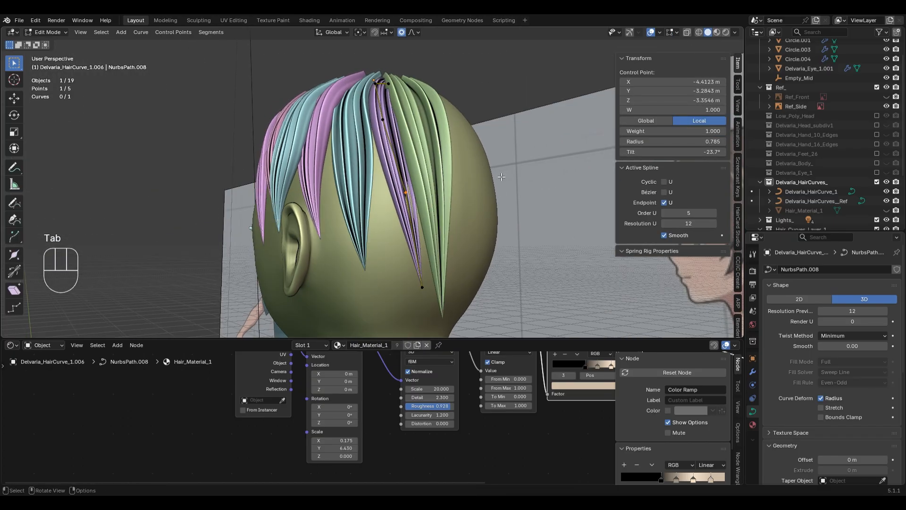
key(g)
key(shift+z)
key(ctrl+z)
Move the purple strand's control point along Z and reposition its lower points against the back of the head.
key(g)
key(z)
click(488, 197)
key(g)
click(440, 307)
click(457, 228)
key(g)
click(454, 227)
Move the purple strand's control point horizontally with Z locked, return to Object Mode and save the project.
middle_drag(455, 228, 510, 189)
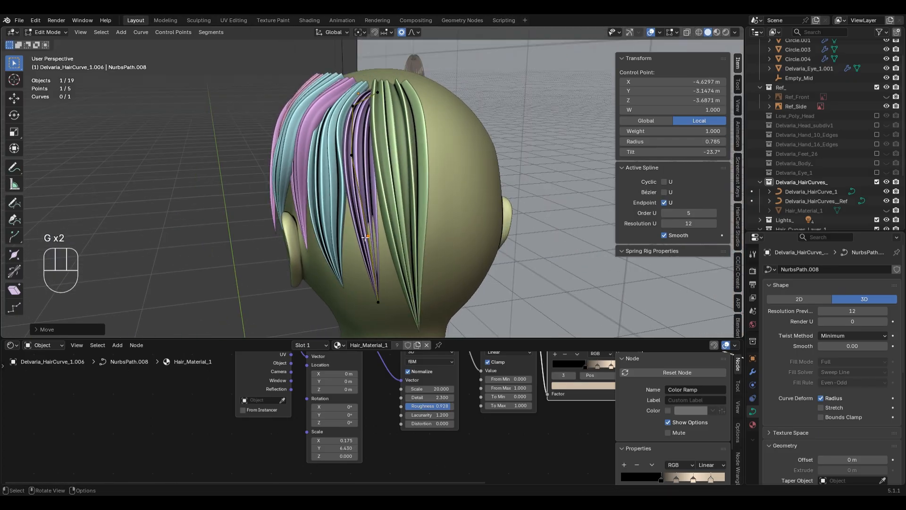
key(g)
key(shift+z)
click(511, 187)
key(Tab)
middle_drag(465, 222, 535, 197)
click(550, 179)
key(KP_3)
key(ctrl+s)
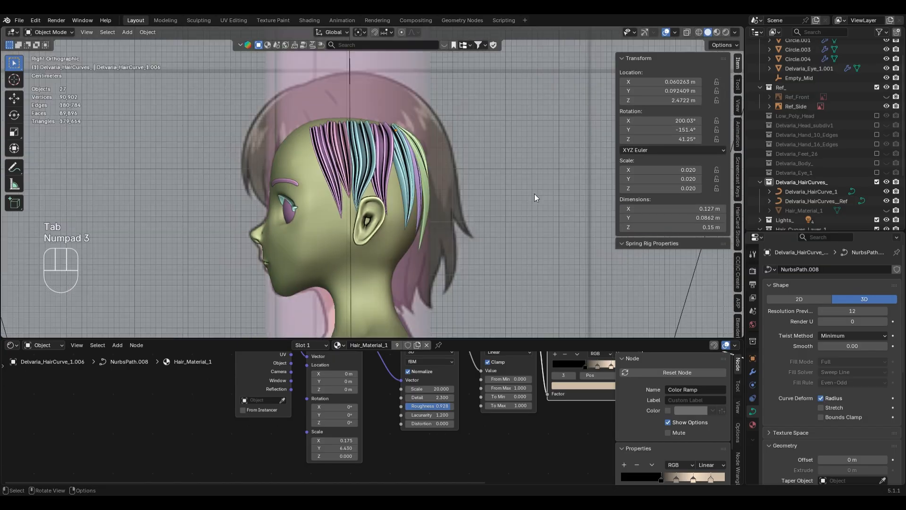
Compare the strands with the side reference using X-ray and enter Edit Mode on the frontmost purple strand.
scroll(477, 187, up, 3)
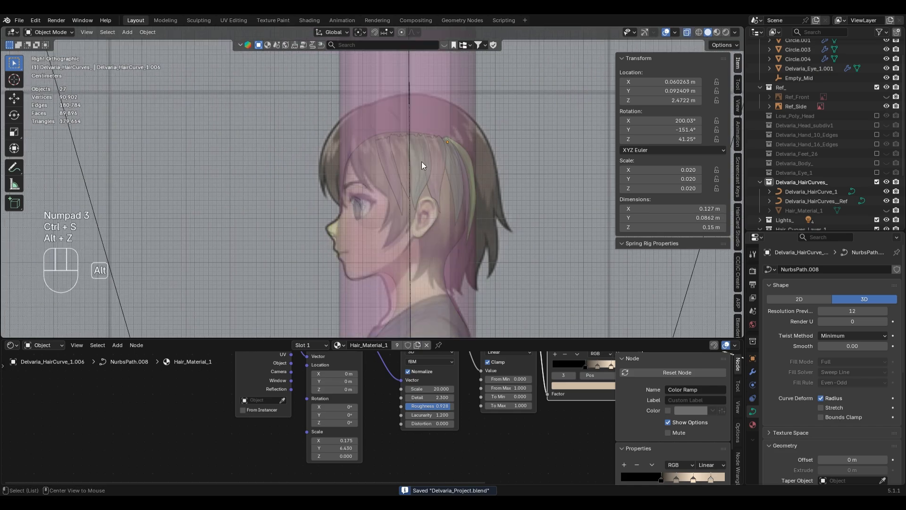
key(alt+z)
key(alt+z)
click(405, 188)
key(Tab)
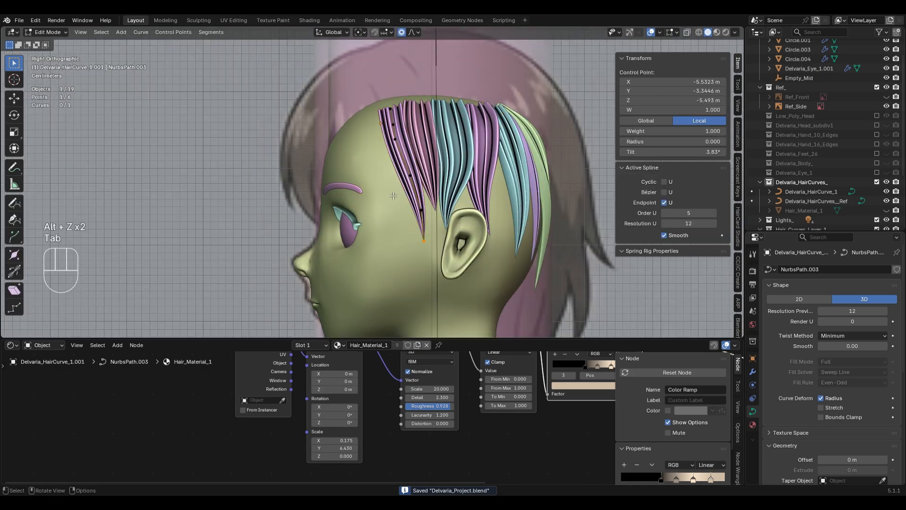
key(g)
click(456, 224)
key(ctrl+z)
Move and rotate the frontmost strand's two lowest control points in side view, then save the project in Object Mode.
drag(402, 198, 517, 262)
key(g)
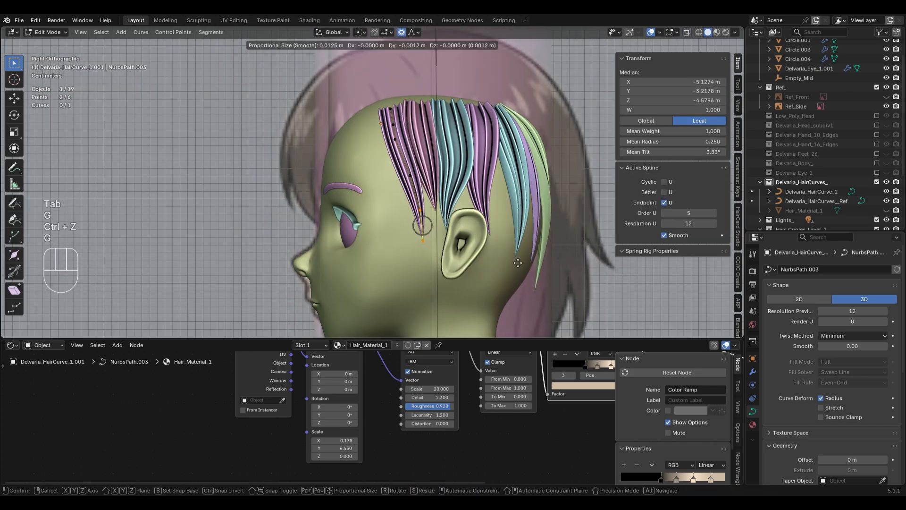
click(514, 261)
key(r)
click(499, 196)
key(Tab)
middle_drag(499, 196, 540, 202)
key(KP_1)
key(ctrl+s)
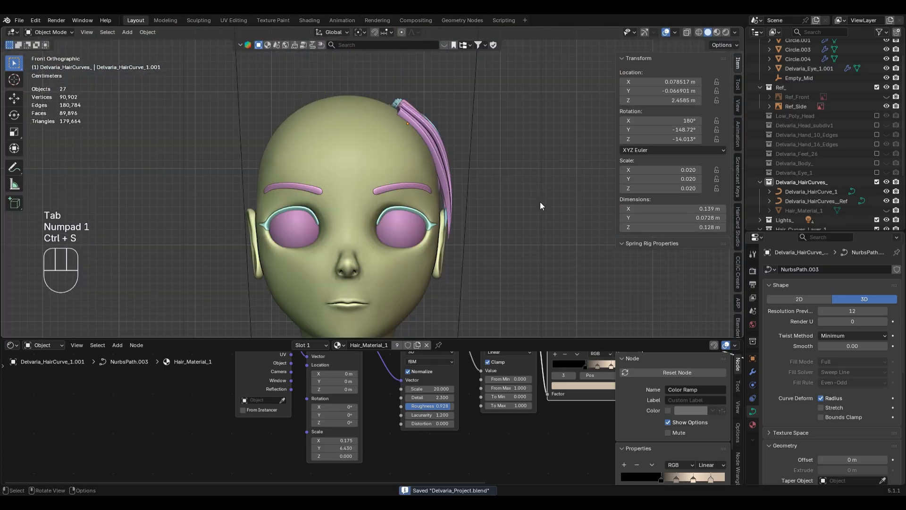
Reposition the frontmost purple strand's tip in front view so it hugs the head, and return to Object Mode.
scroll(485, 191, up, 2)
key(Tab)
key(g)
key(g)
click(538, 296)
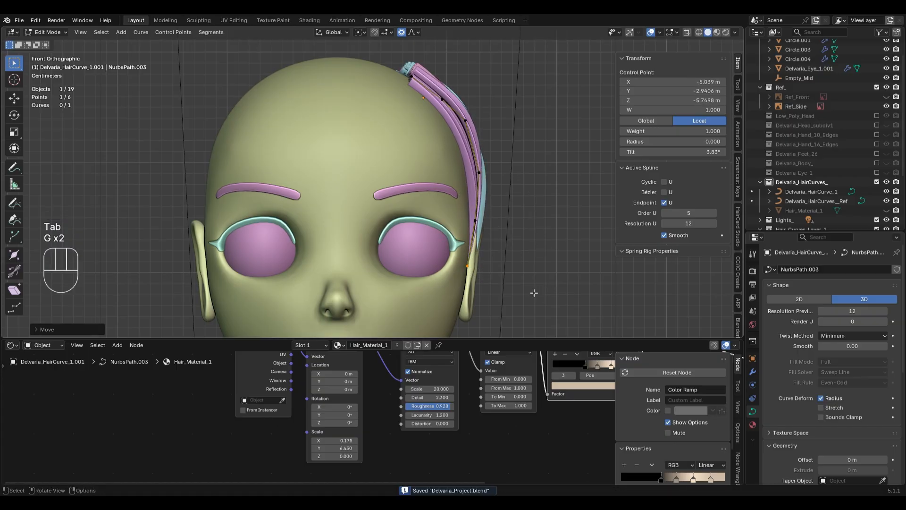
key(Tab)
Move and rotate the two lowest control points of the blue strand above the ear in back view.
click(483, 193)
key(ctrl+KP_1)
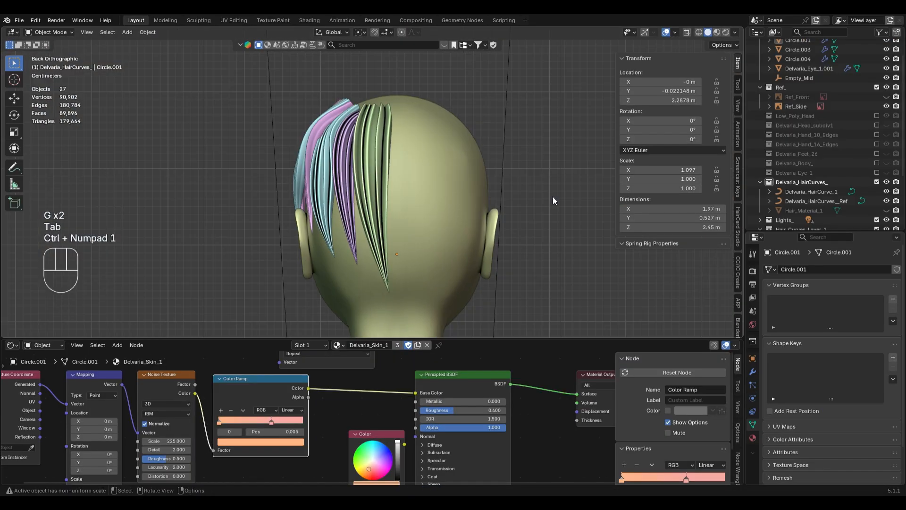
scroll(384, 206, up, 5)
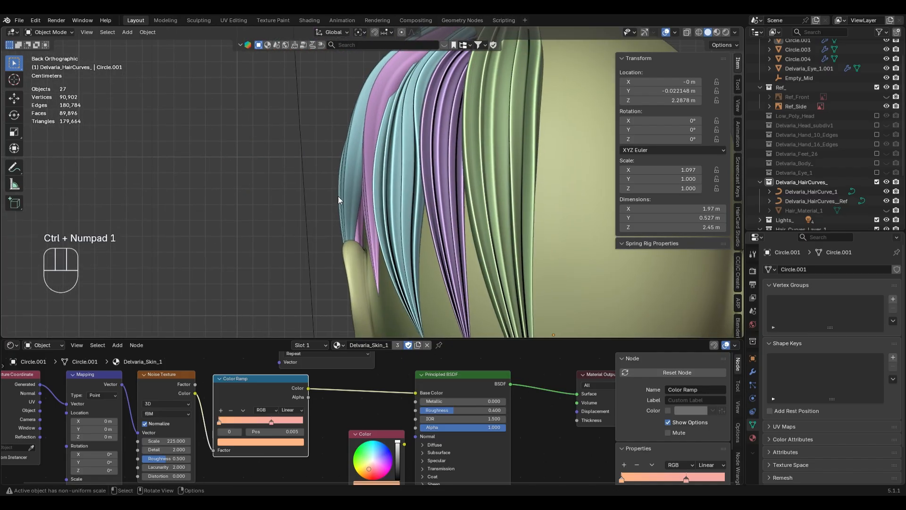
click(341, 194)
key(Tab)
shift+click(352, 287)
key(alt+z)
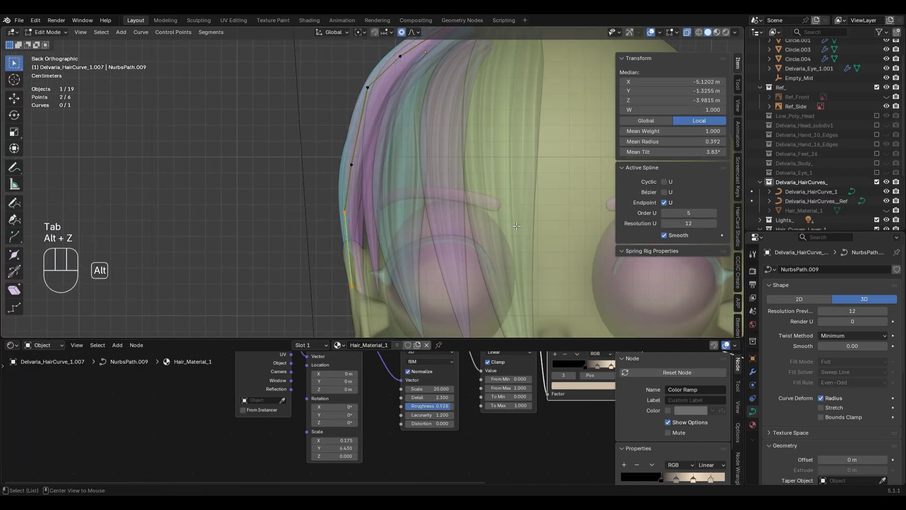
key(g)
click(430, 169)
key(alt+z)
key(r)
click(476, 238)
Adjust the radius and position of the blue strand's middle control point in side view.
middle_drag(387, 241, 487, 233)
key(KP_3)
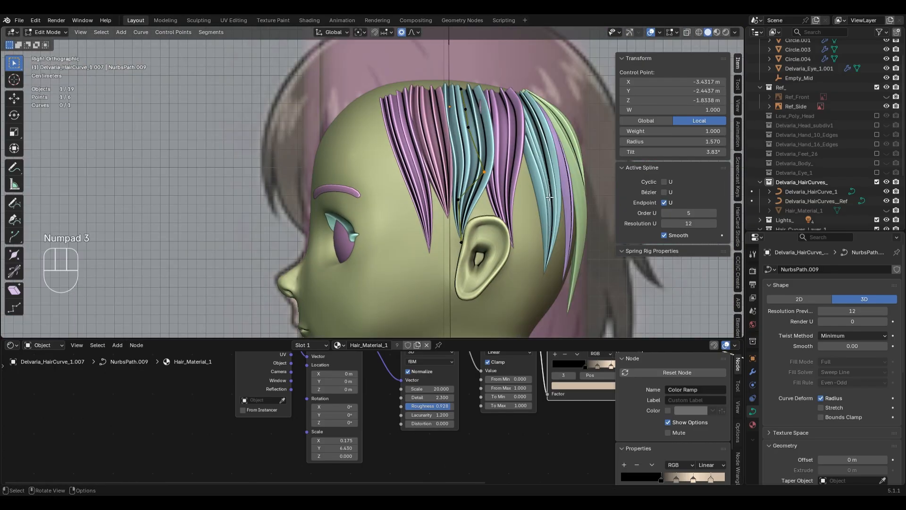
scroll(538, 265, up, 5)
key(alt+s)
click(519, 247)
key(g)
key(g)
click(469, 155)
scroll(470, 155, down, 1)
shift+middle_drag(470, 154, 488, 256)
scroll(486, 254, up, 2)
key(Tab)
Reopen the blue strand for editing, then shrink its upper-middle control point's radius and reposition it.
drag(369, 176, 419, 214)
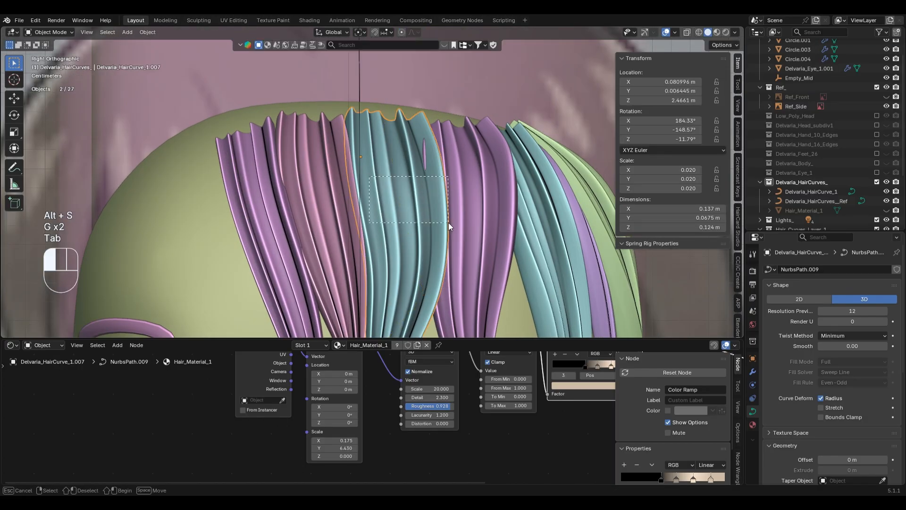
click(396, 206)
key(Tab)
shift+middle_drag(397, 203, 398, 166)
click(399, 163)
key(alt+s)
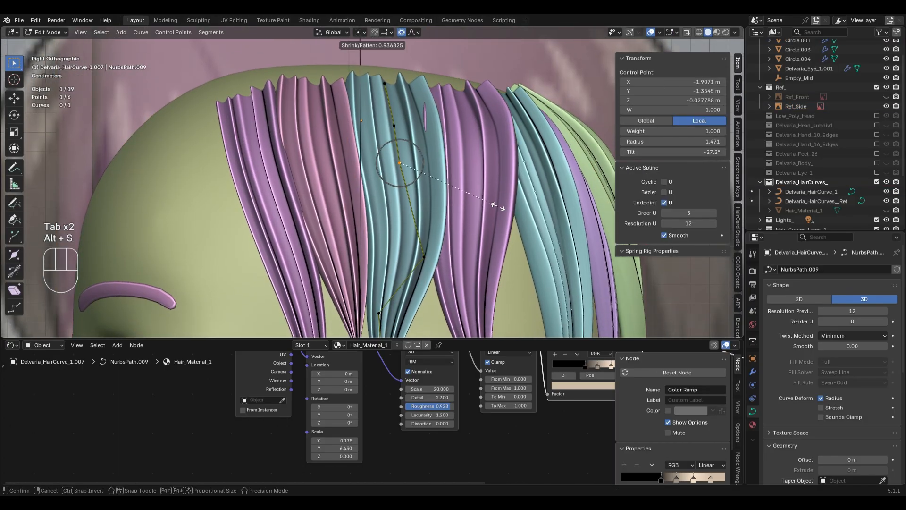
click(499, 208)
key(g)
click(397, 232)
Fine-tune the radius and position of the blue strand's upper-middle control point.
scroll(396, 232, down, 1)
key(alt+s)
click(537, 297)
key(g)
click(532, 298)
Shift an upper control point of the blue strand along Y and reposition the point near its root.
scroll(533, 297, down, 1)
click(404, 177)
scroll(453, 236, up, 2)
middle_drag(493, 264, 457, 242)
key(g)
key(y)
click(471, 187)
click(366, 138)
key(g)
click(441, 175)
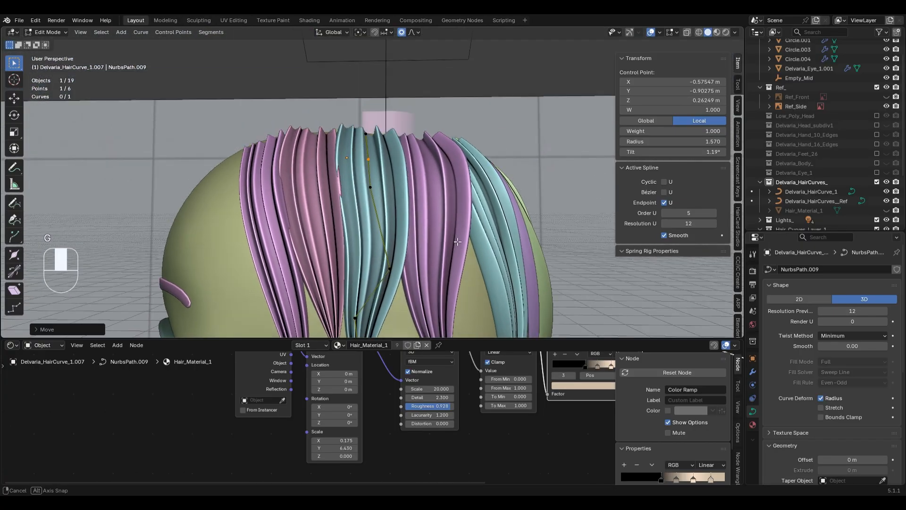
Adjust the radius and position of the blue strand's point near the root, and return to Object Mode.
scroll(459, 243, up, 1)
key(alt+s)
click(513, 261)
key(g)
click(508, 258)
key(Tab)
scroll(508, 256, down, 3)
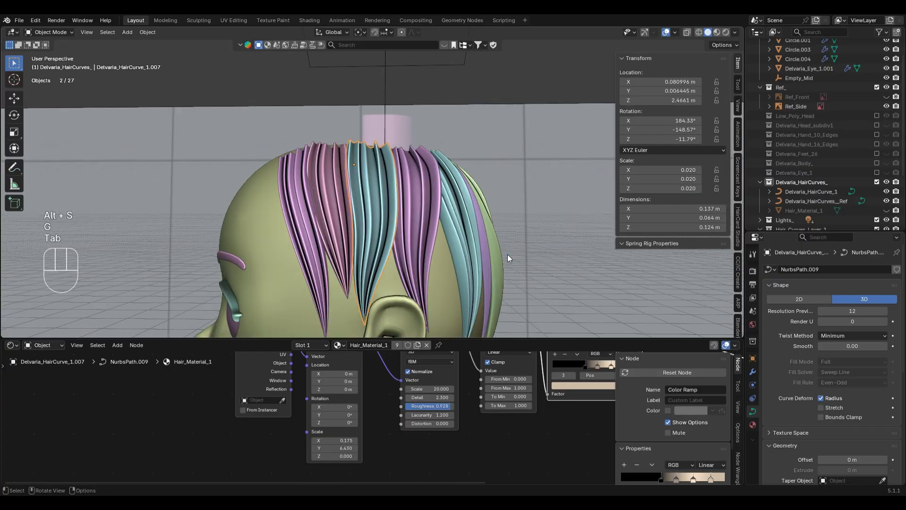
Move a control point of the frontmost purple strand horizontally with Z locked and return to Object Mode.
click(390, 213)
middle_drag(390, 213, 480, 241)
click(482, 242)
scroll(511, 278, up, 3)
middle_drag(511, 278, 293, 185)
scroll(363, 237, up, 2)
click(297, 188)
key(Tab)
key(g)
key(shift+z)
click(495, 227)
scroll(495, 227, down, 2)
key(Tab)
Clear the selection, switch to front view and save the project.
middle_drag(410, 276, 550, 219)
click(550, 218)
scroll(550, 218, down, 2)
key(KP_1)
key(ctrl+s)
scroll(528, 211, down, 1)
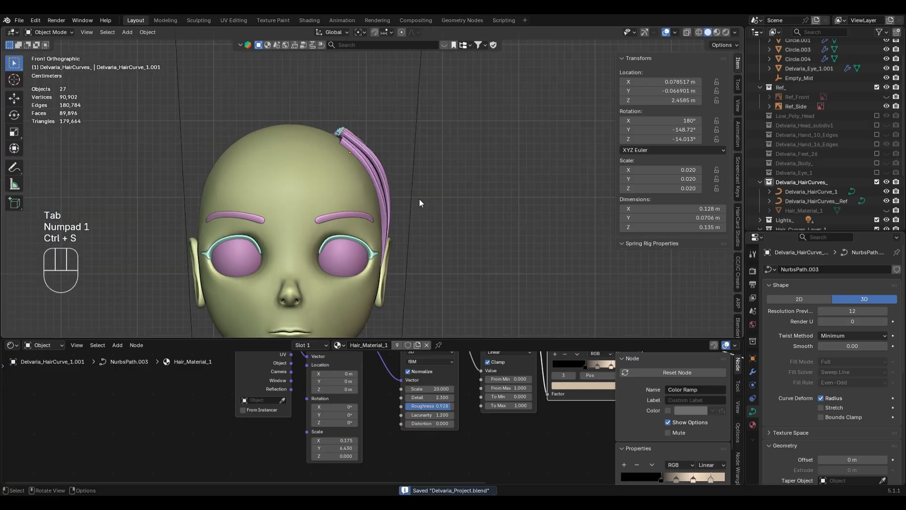
Select all the hair strand curves from the back of the head around to the forehead, making the frontmost strand active.
shift+middle_drag(467, 199, 516, 186)
scroll(500, 175, up, 1)
click(455, 141)
middle_drag(583, 206, 467, 245)
scroll(562, 245, up, 2)
click(563, 245)
middle_drag(563, 264, 434, 215)
scroll(434, 214, down, 2)
click(410, 205)
shift+click(373, 187)
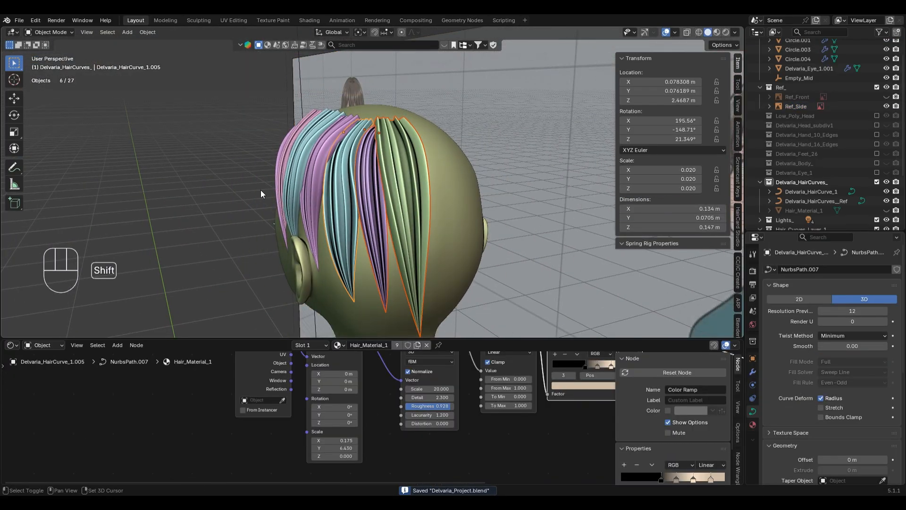
middle_drag(301, 183, 318, 217)
middle_drag(496, 234, 375, 217)
shift+middle_drag(301, 158, 387, 252)
shift+click(358, 181)
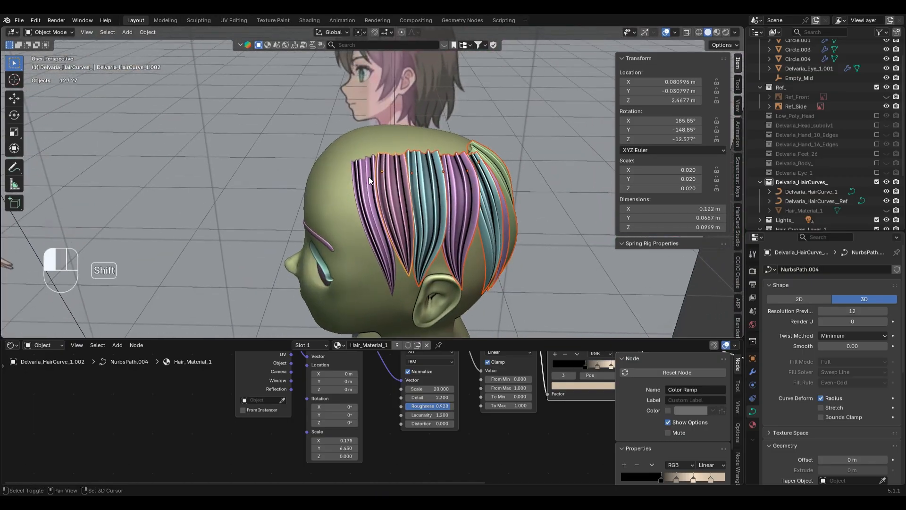
shift+click(369, 175)
Add a Mirror modifier to the selected hair strands.
scroll(452, 224, down, 2)
key(KP_3)
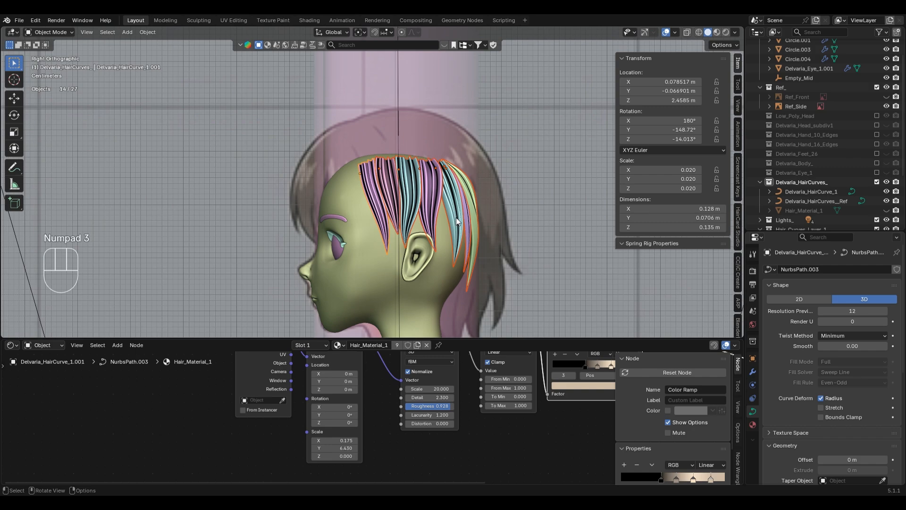
key(F3)
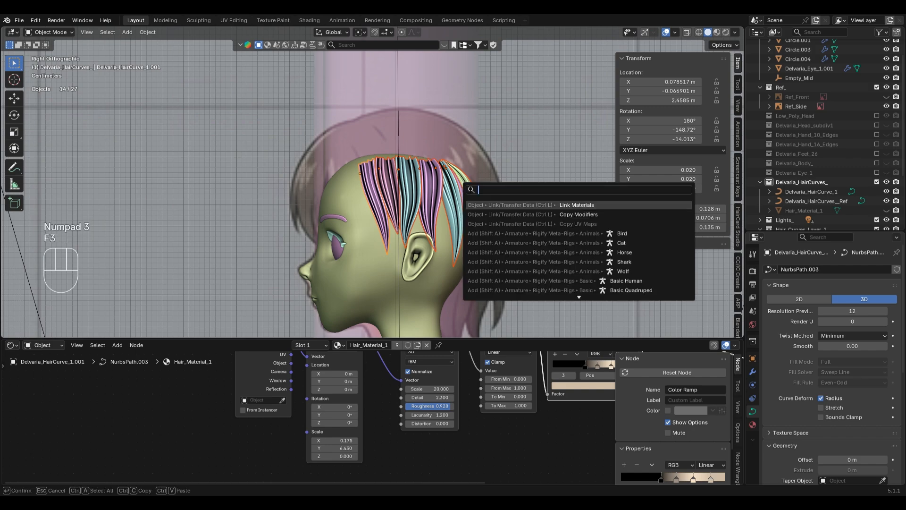
text(mi)
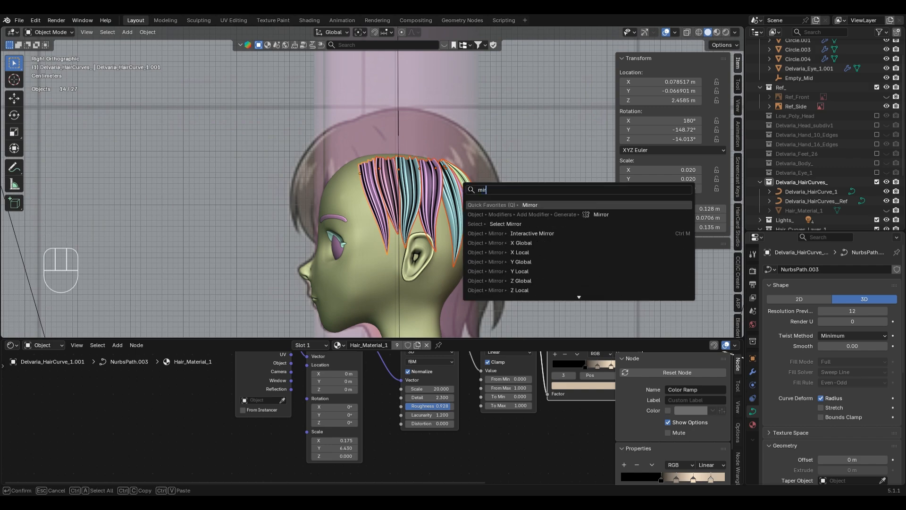
text(r)
key(Return)
middle_drag(532, 203, 486, 248)
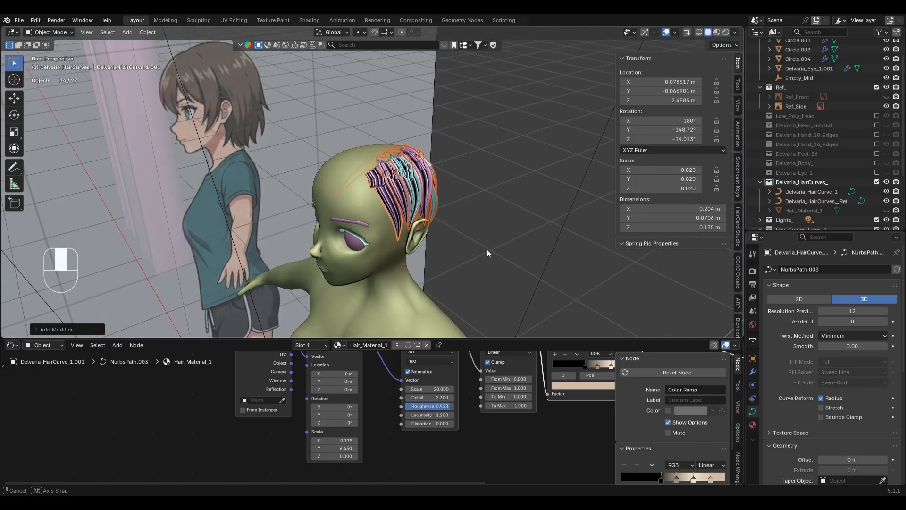
Set the Mirror Object to Empty_Mid for all the selected hair strands.
click(753, 371)
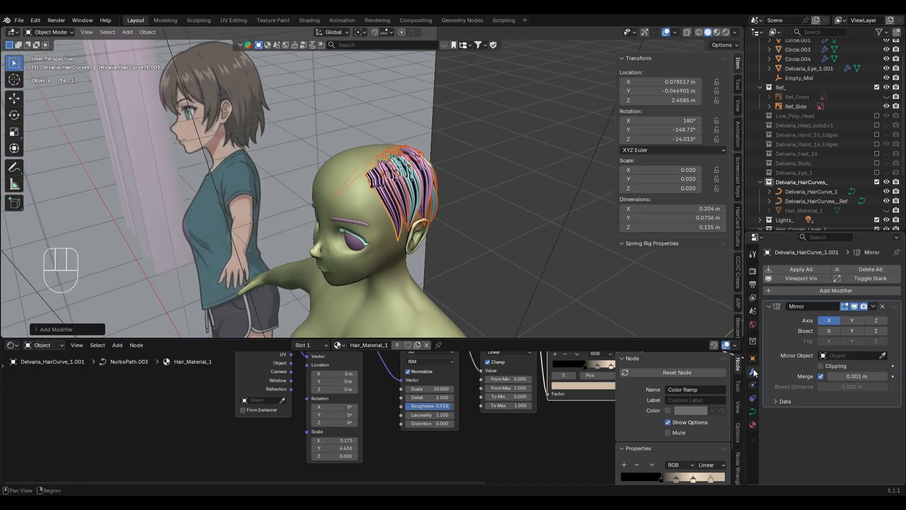
click(857, 355)
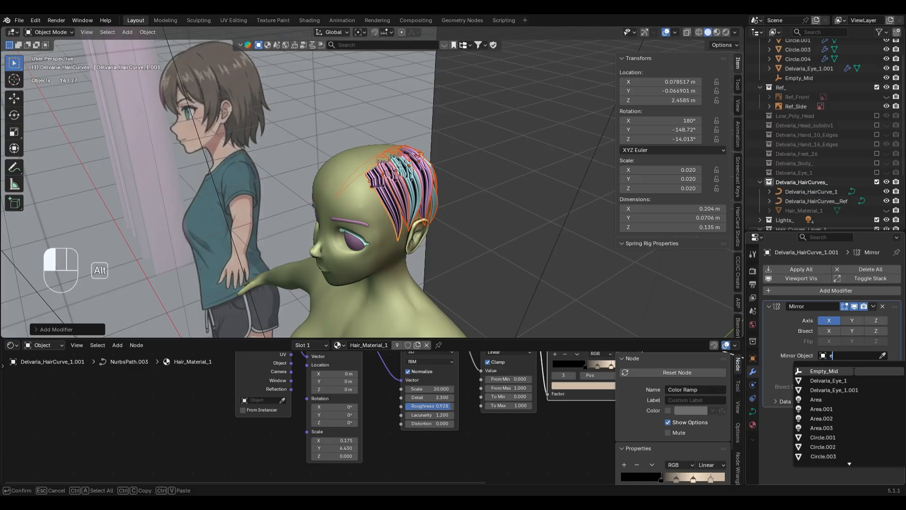
click(854, 371)
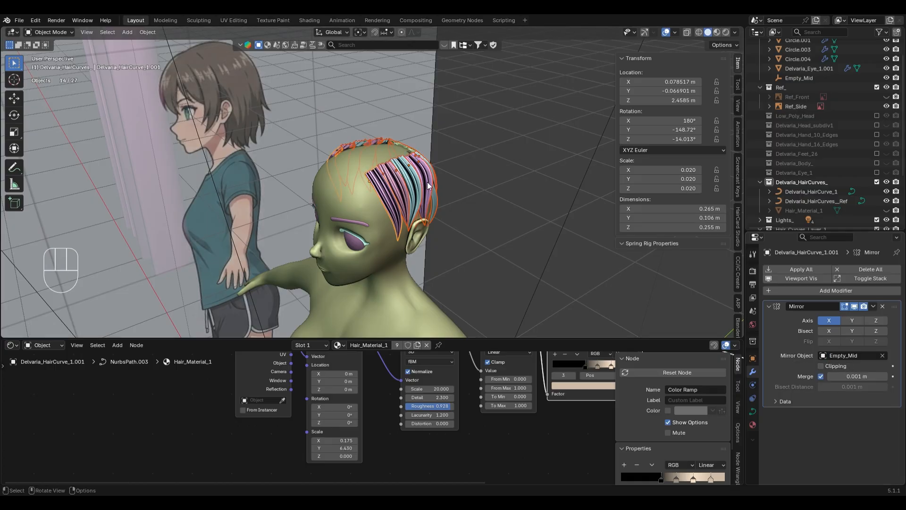
Switch the viewport to Rendered shading, save the project and inspect the mirrored hair around the head.
middle_drag(400, 253, 440, 251)
key(KP_1)
key(z)
click(445, 211)
middle_drag(533, 253, 457, 265)
scroll(457, 265, up, 2)
key(ctrl+s)
middle_drag(537, 249, 447, 247)
scroll(447, 247, up, 3)
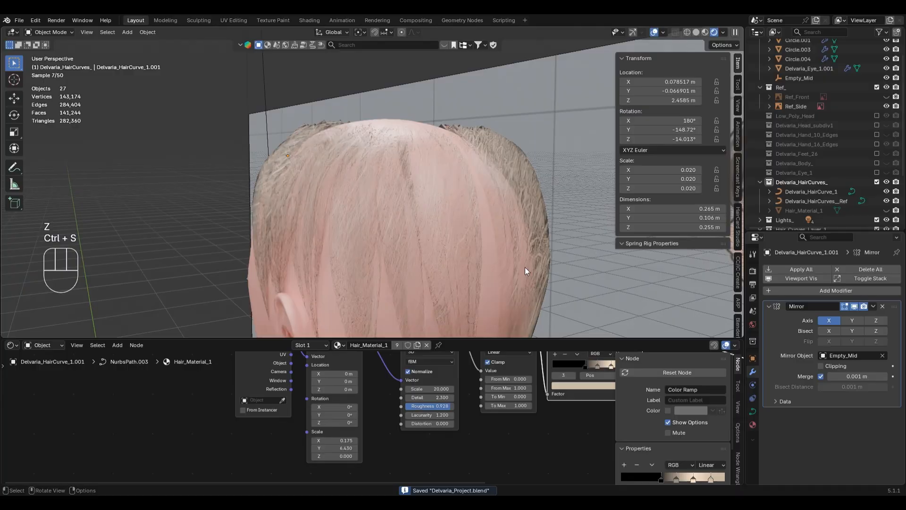
Connect the Texture Coordinate node's UV output to the Mapping node's Vector input in the hair material and check the strands.
middle_drag(552, 264, 522, 262)
drag(513, 343, 574, 138)
key(Home)
drag(244, 315, 265, 316)
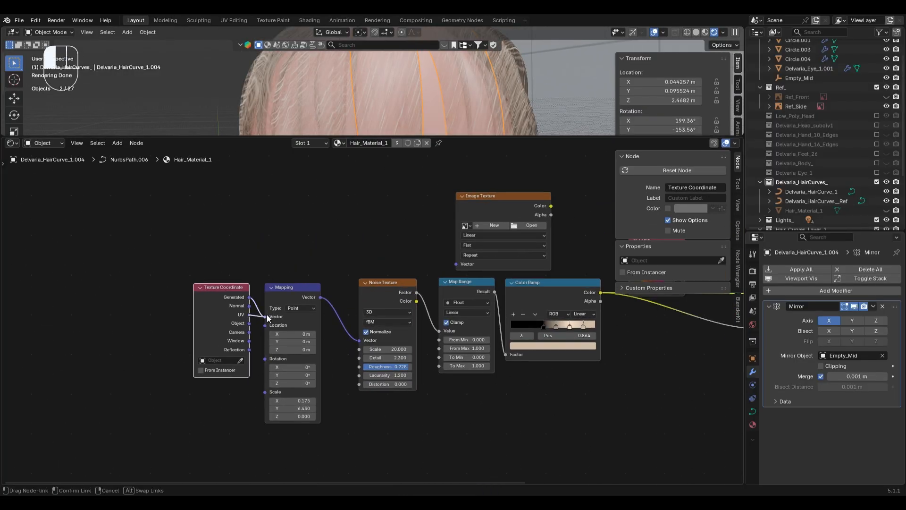
drag(327, 138, 283, 282)
scroll(225, 194, down, 3)
middle_drag(225, 194, 328, 189)
shift+middle_drag(473, 184, 342, 182)
scroll(342, 182, up, 2)
drag(484, 283, 467, 343)
scroll(344, 230, up, 2)
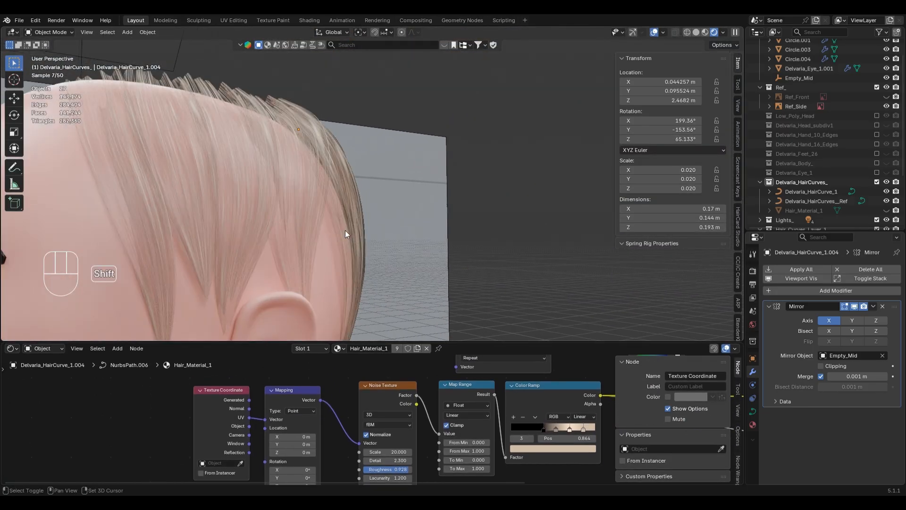
Move the Color Ramp's black stop to 0, the next stop to about 0.43 and the third stop to 0.614.
drag(543, 431, 519, 430)
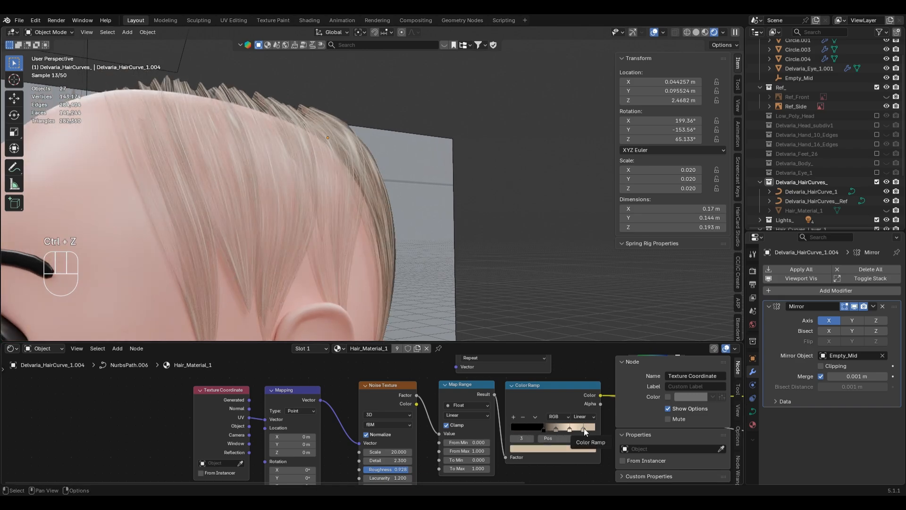
key(ctrl+z)
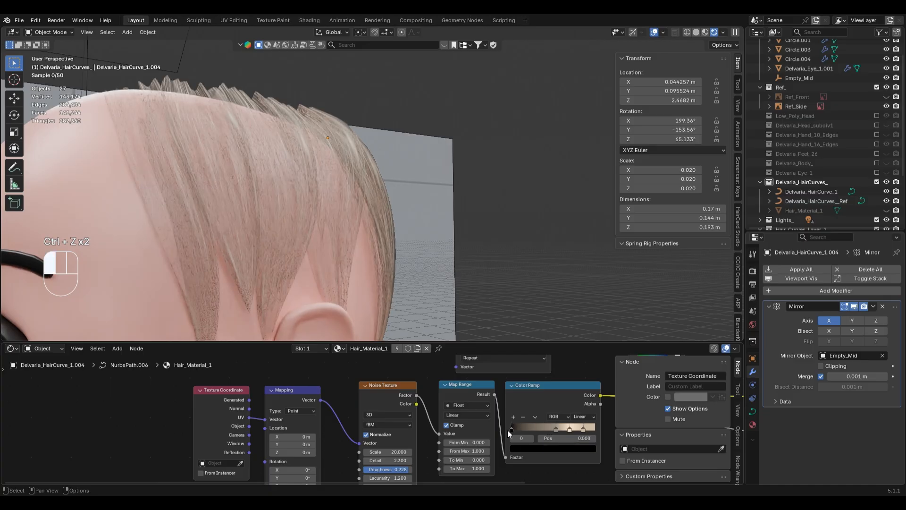
scroll(489, 233, down, 2)
scroll(406, 296, up, 3)
middle_drag(424, 267, 454, 229)
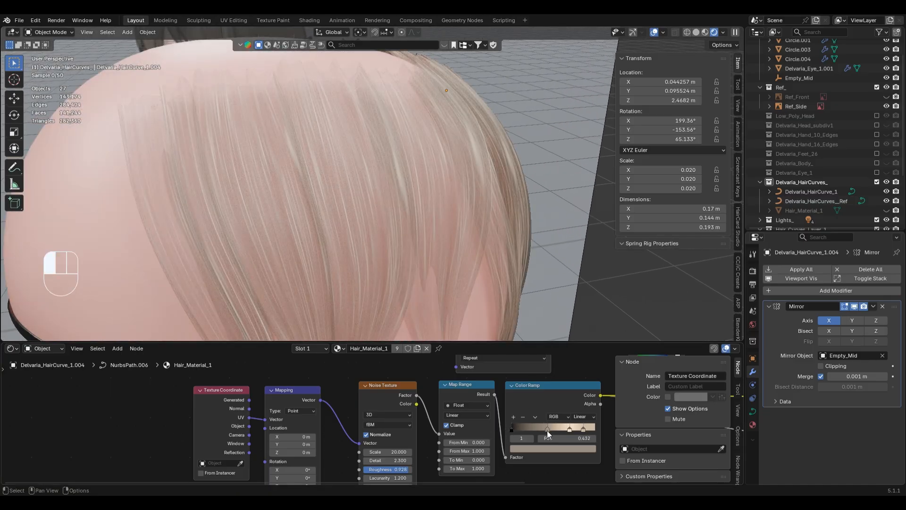
mouse_move(550, 430)
mouse_down()
mouse_move(569, 430)
mouse_move(560, 429)
mouse_up()
Move the control points of the innermost strand on the back of the head toward the midline in back view.
scroll(614, 269, down, 2)
middle_drag(615, 270, 485, 310)
shift+middle_drag(557, 279, 481, 245)
key(ctrl+KP_1)
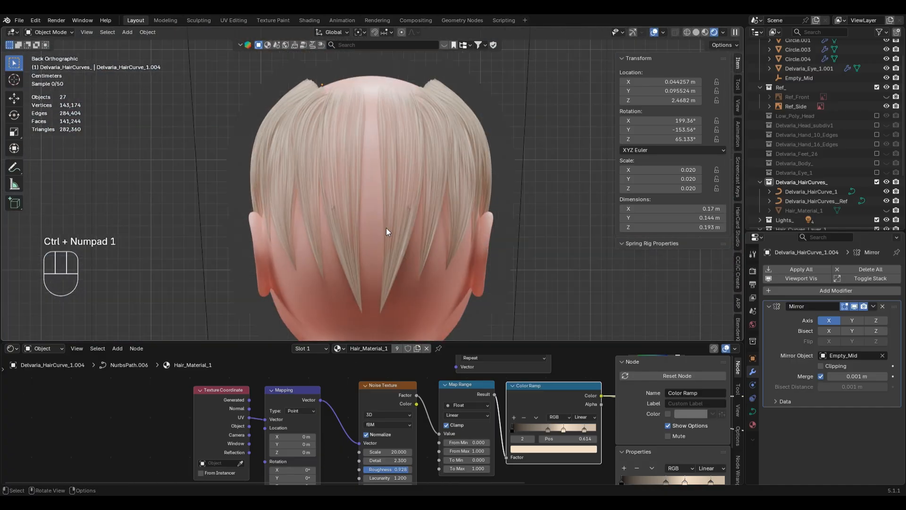
key(Tab)
key(g)
click(383, 212)
key(g)
click(369, 273)
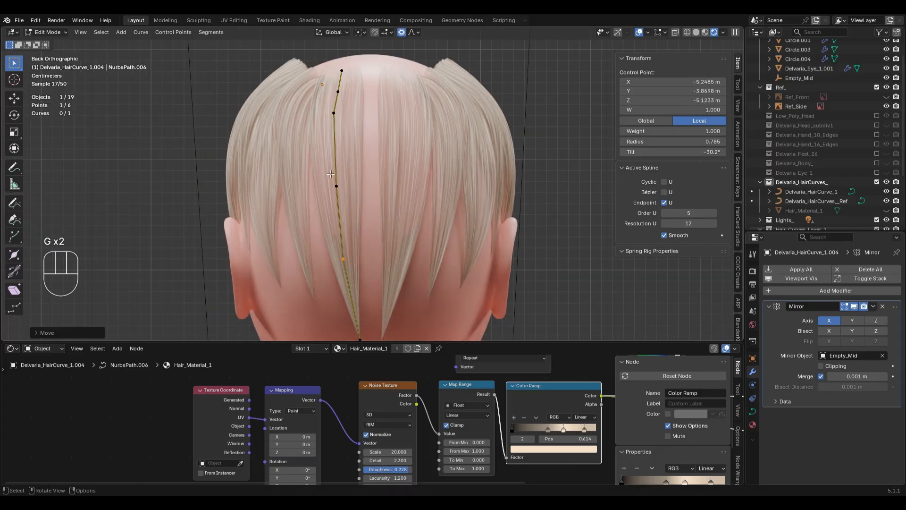
click(548, 235)
shift+middle_drag(435, 243, 447, 212)
drag(342, 213, 373, 246)
key(g)
click(376, 247)
Adjust the innermost back strand's tip and the point above it toward the midline, then save the project.
drag(356, 281, 389, 312)
key(g)
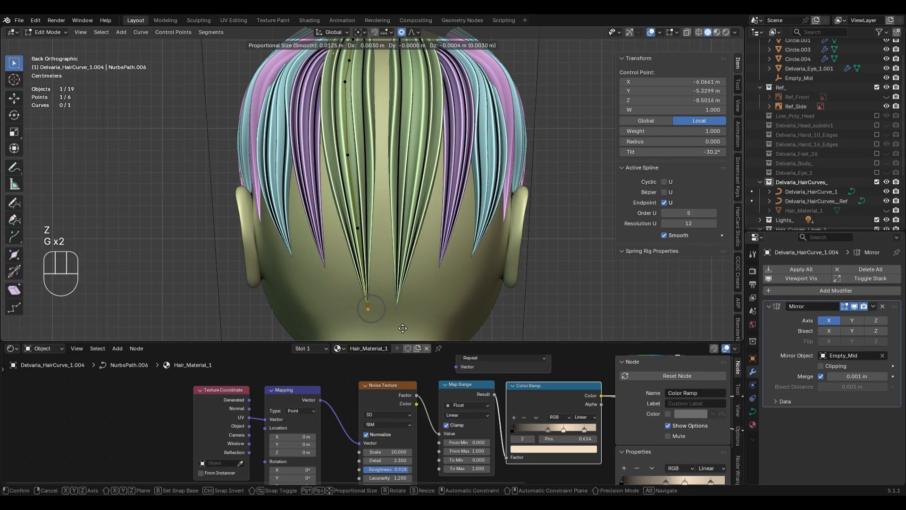
click(387, 311)
mouse_move(398, 240)
shift+middle_down()
mouse_move(403, 254)
mouse_move(481, 283)
shift+middle_up()
key(ctrl+z)
key(g)
click(411, 263)
key(z)
click(488, 348)
key(z)
click(432, 209)
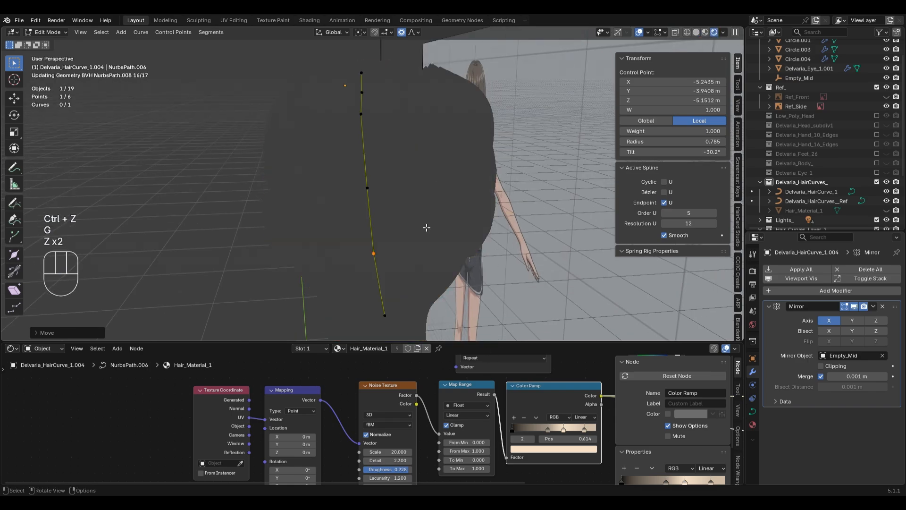
key(Tab)
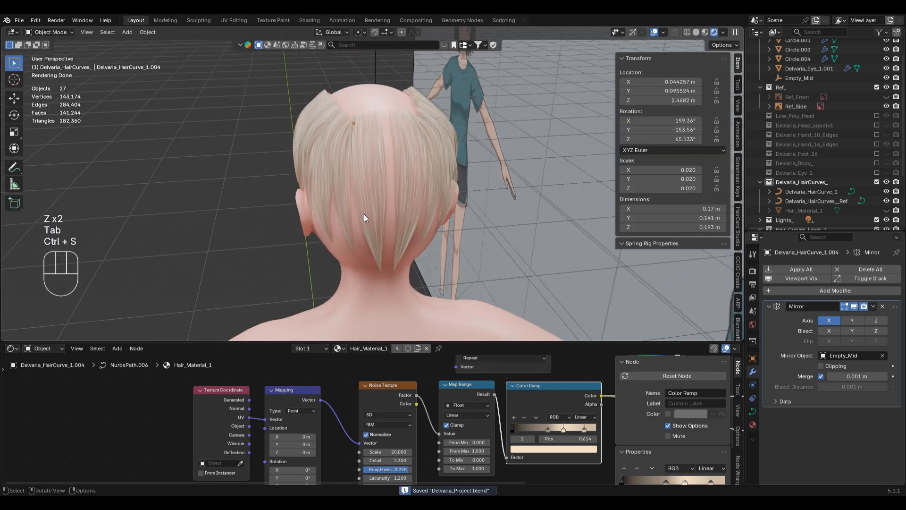
Hide the sidebar and enlarge the outliner to examine the mirrored strands and the Hair_Curves_Layer_1 collection.
key(KP_1)
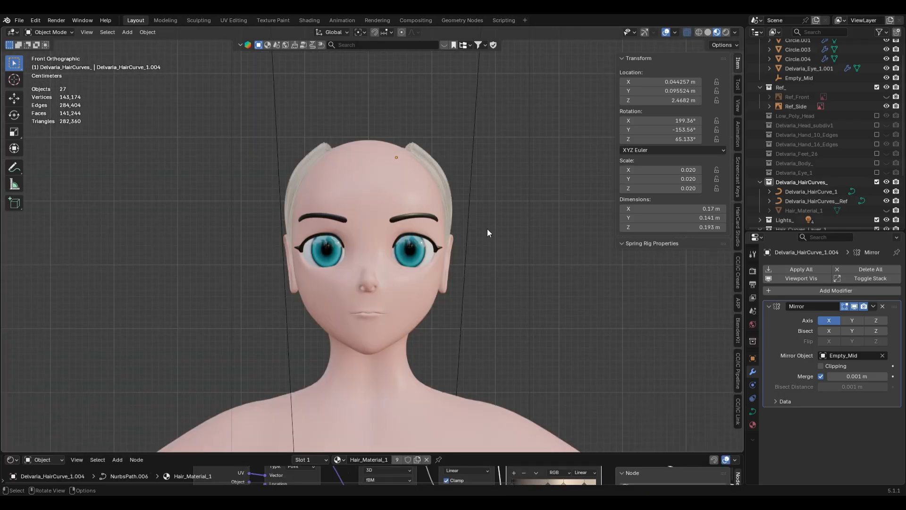
click(738, 179)
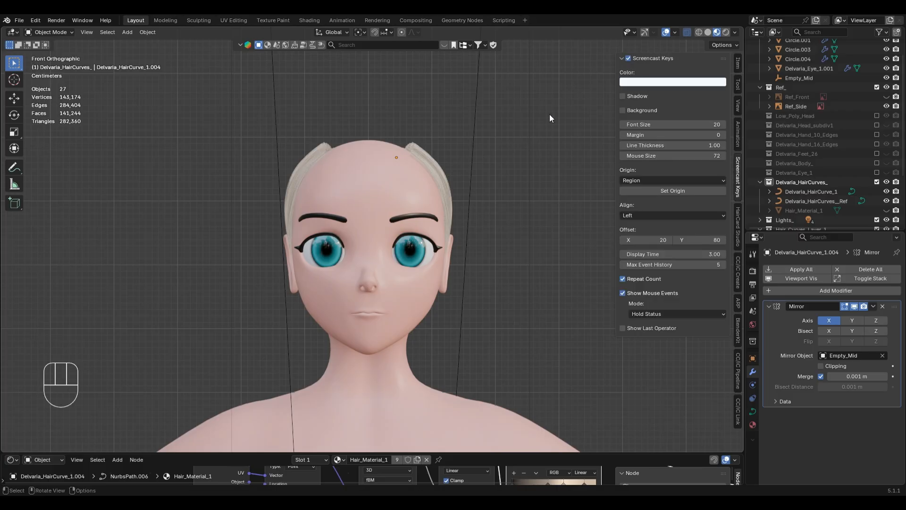
key(n)
scroll(542, 164, up, 2)
drag(786, 234, 786, 360)
middle_drag(621, 199, 354, 162)
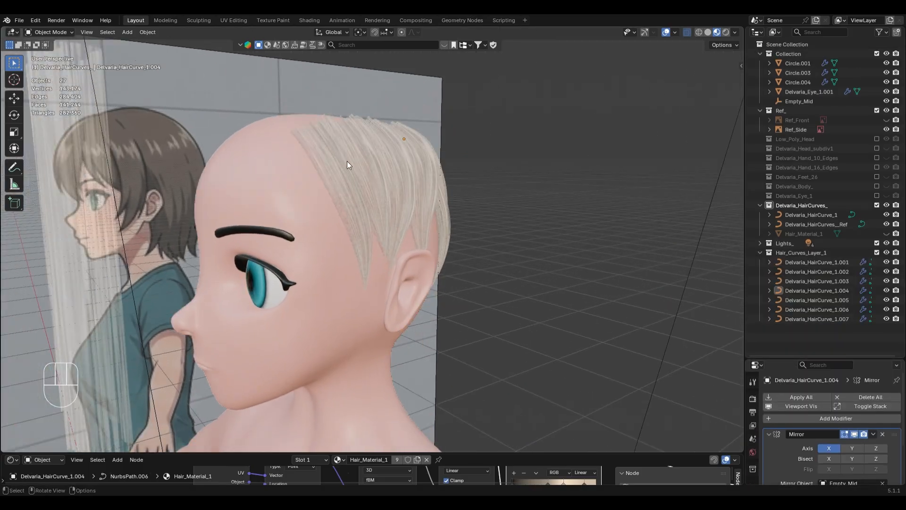
middle_drag(623, 279, 461, 269)
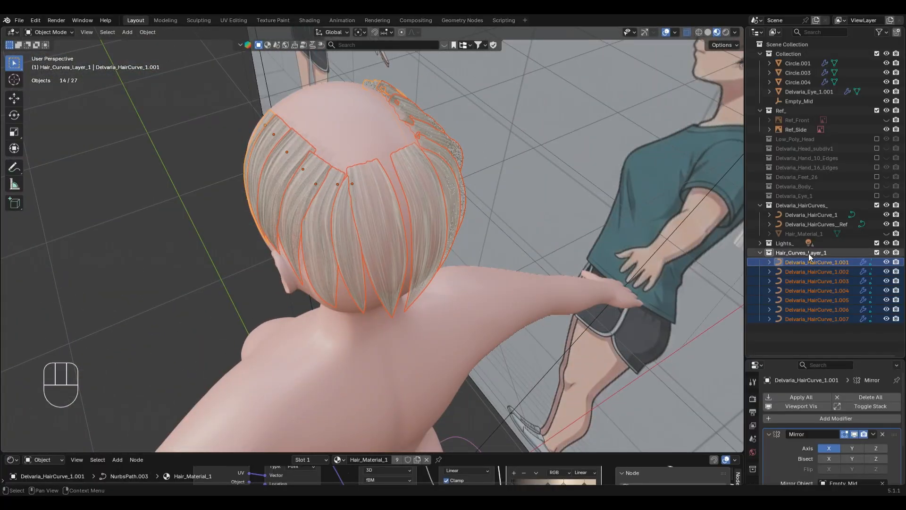
Duplicate the source curve Delvaria_HairCurve_1 and place the copy over the character in front view.
scroll(503, 225, down, 6)
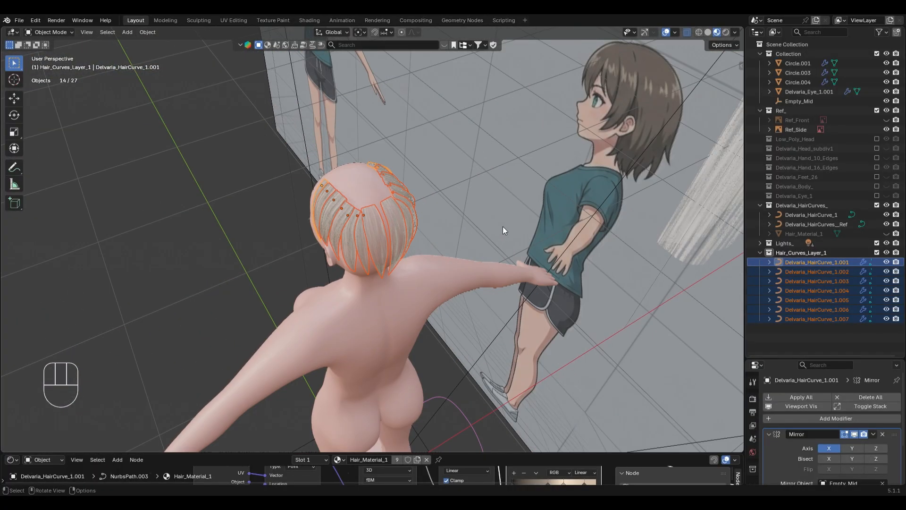
click(431, 370)
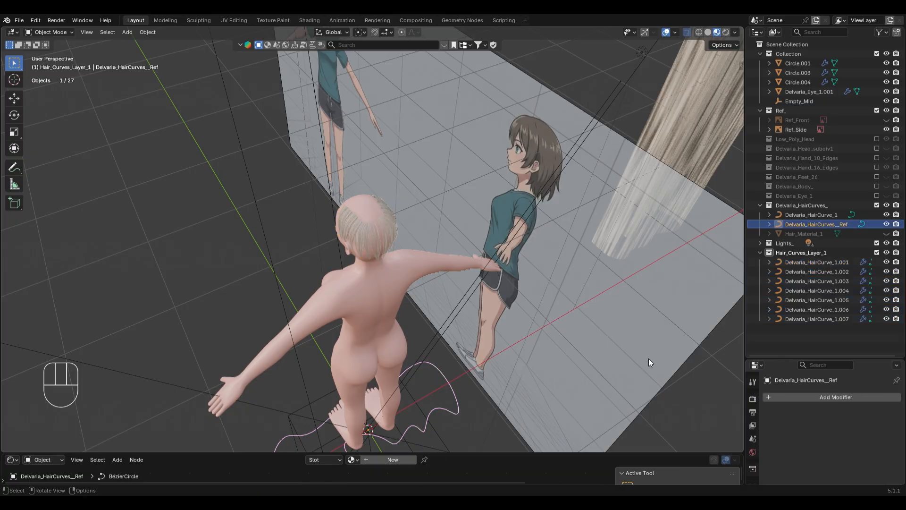
ctrl+click(820, 215)
scroll(428, 318, down, 2)
shift+middle_drag(436, 318, 455, 251)
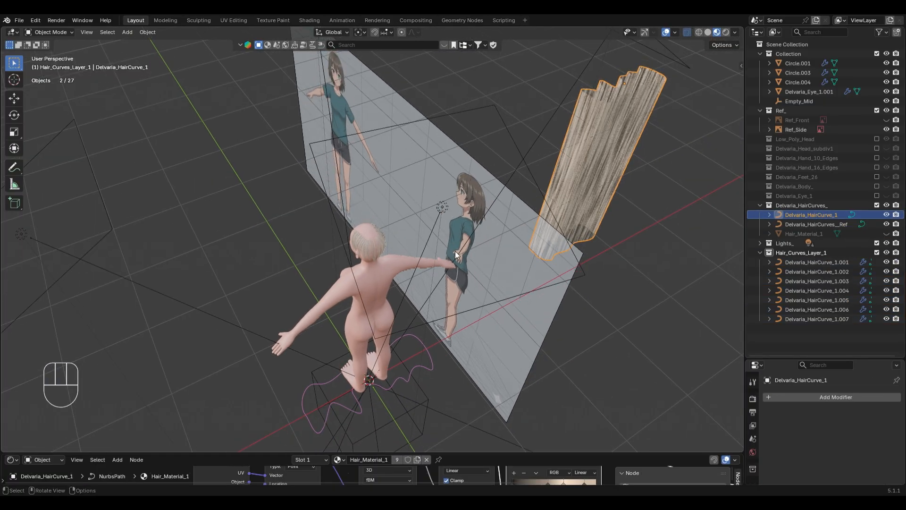
key(KP_1)
key(KP_Decimal)
scroll(455, 251, down, 4)
shift+middle_drag(565, 230, 358, 226)
scroll(457, 243, up, 2)
key(KP_1)
key(shift+d)
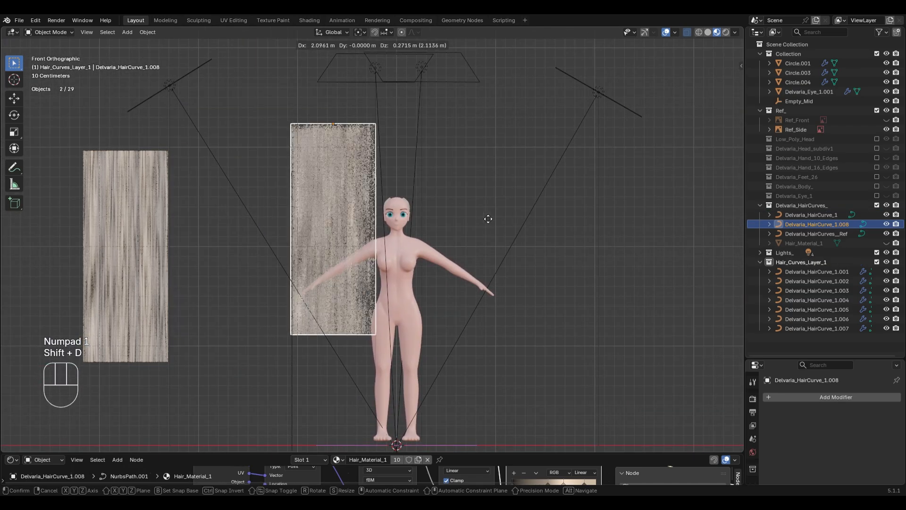
click(546, 198)
key(g)
click(525, 216)
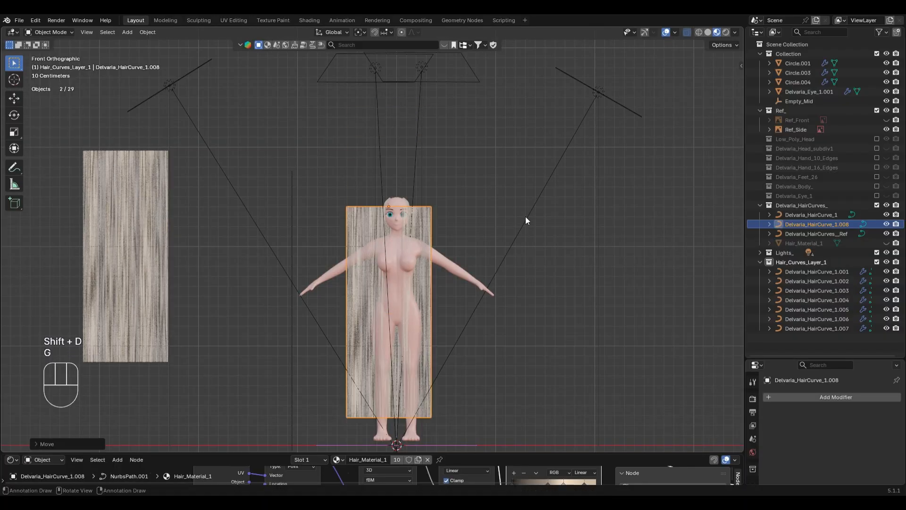
Snap the 3D cursor to the top control point of the innermost strand on the back of the head.
scroll(617, 206, up, 8)
middle_drag(617, 206, 406, 252)
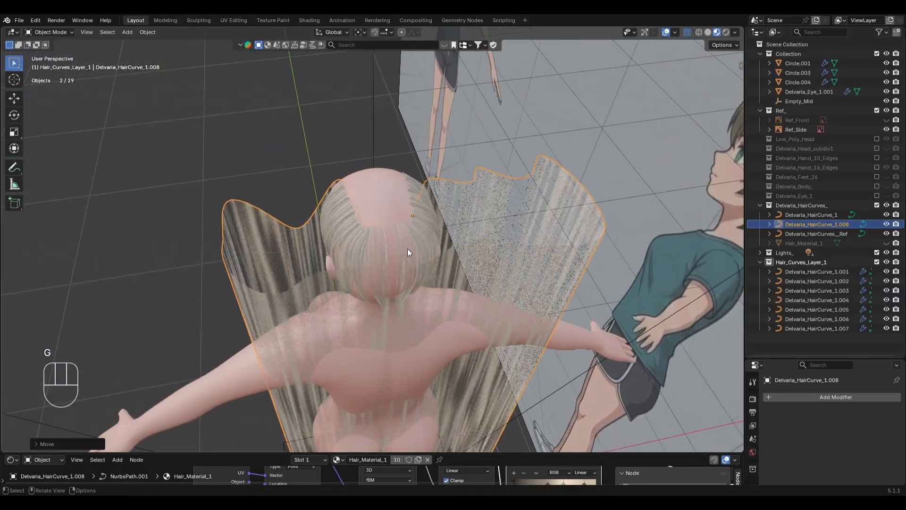
scroll(406, 252, up, 3)
click(377, 228)
key(Tab)
drag(446, 231, 446, 230)
key(shift+s)
click(496, 380)
key(Tab)
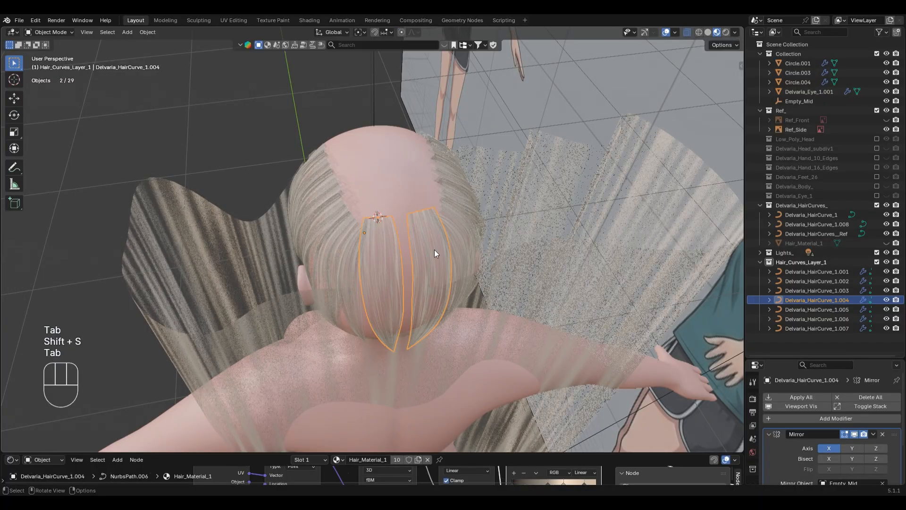
Snap the duplicated hair curve to the 3D cursor at the back of the head.
scroll(542, 253, down, 5)
click(527, 248)
key(shift+s)
click(580, 202)
scroll(517, 298, up, 4)
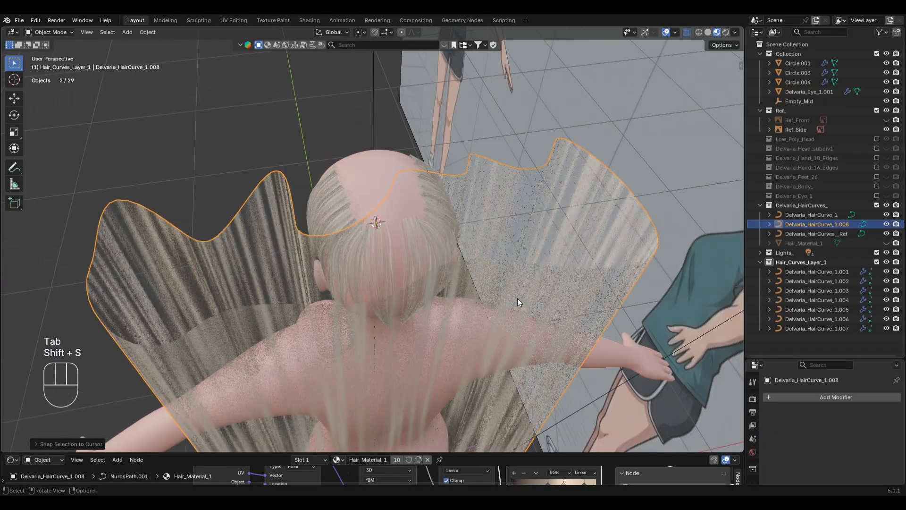
Scale the duplicated curve by 0.5 and rotate it in side view to about -37° around Y.
text(s0.5)
key(KP_Enter)
key(KP_1)
key(KP_3)
key(r)
click(663, 166)
Shrink the duplicated curve further to a scale of 0.047 so that it fits the back of the head.
scroll(613, 208, up, 3)
shift+middle_drag(687, 274, 652, 316)
middle_drag(620, 205, 627, 335)
key(alt+s)
key(ctrl+z)
key(Tab)
key(Tab)
key(s)
click(534, 328)
Switch to Solid shading and center the duplicated curve on the head by setting its X location to 0.
middle_drag(534, 327, 488, 260)
key(ctrl+KP_1)
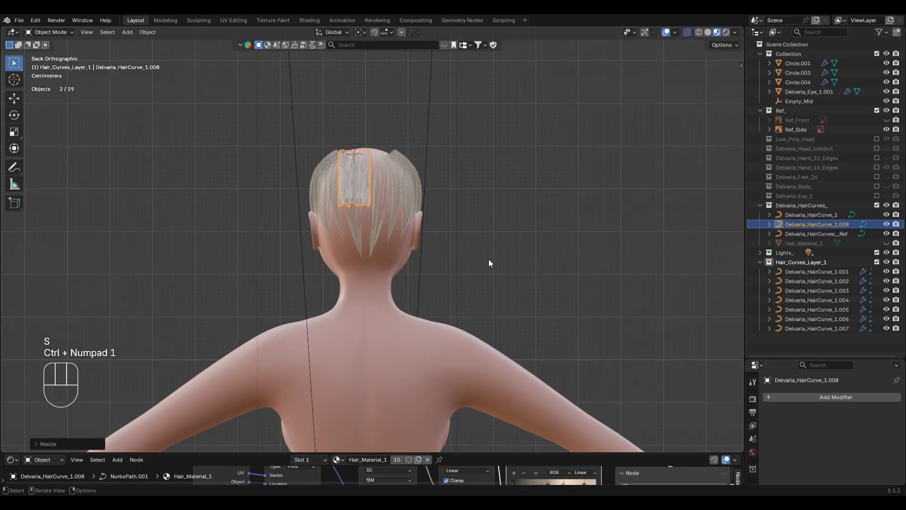
key(z)
scroll(505, 260, up, 4)
key(alt+z)
mouse_move(506, 173)
shift+middle_down()
mouse_move(524, 287)
mouse_move(534, 294)
shift+middle_up()
scroll(559, 275, up, 2)
key(n)
scroll(485, 260, down, 1)
click(737, 64)
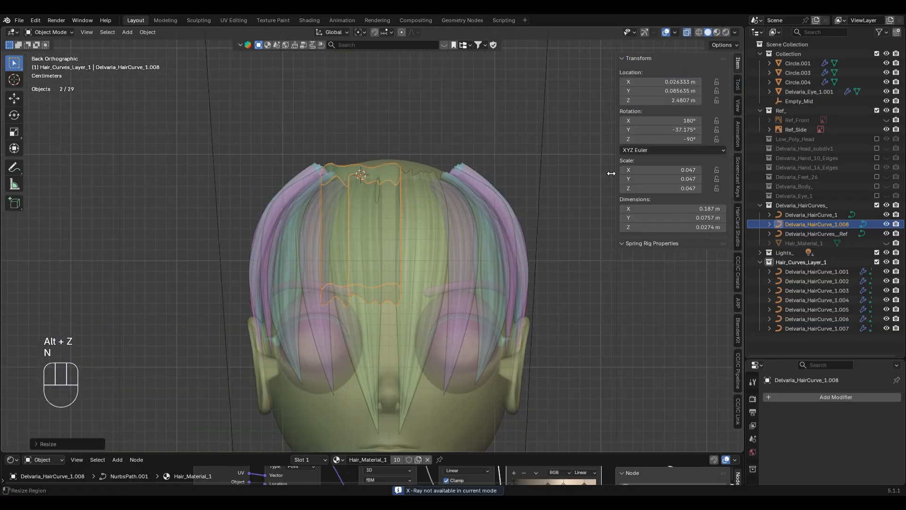
shift+middle_drag(609, 144, 563, 87)
text(0)
key(Return)
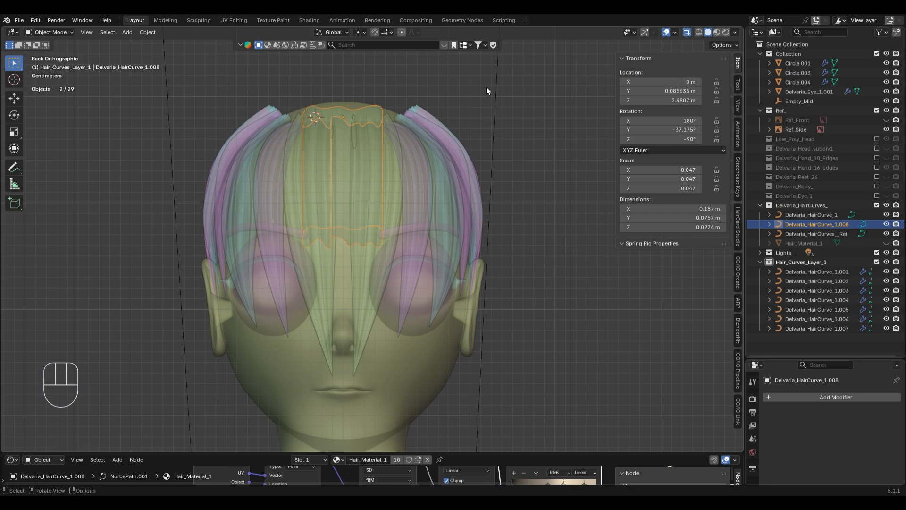
key(alt+z)
Rotate the centered curve 180° around Z and tilt it in side view toward the back of the head.
middle_drag(486, 87, 484, 111)
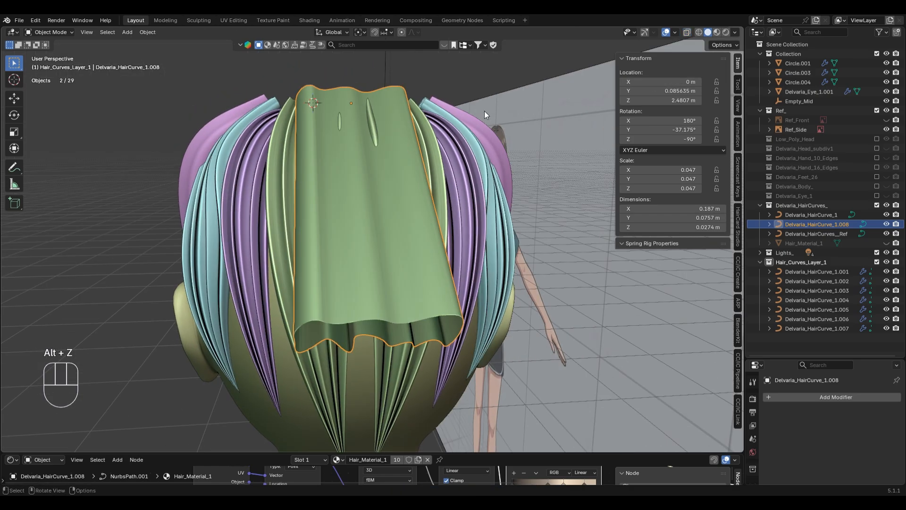
text(r)
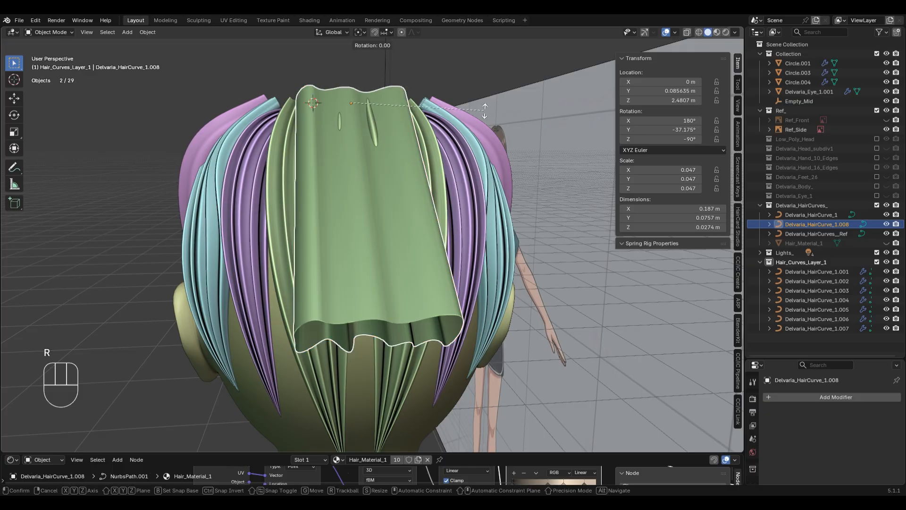
text(z180)
key(KP_Enter)
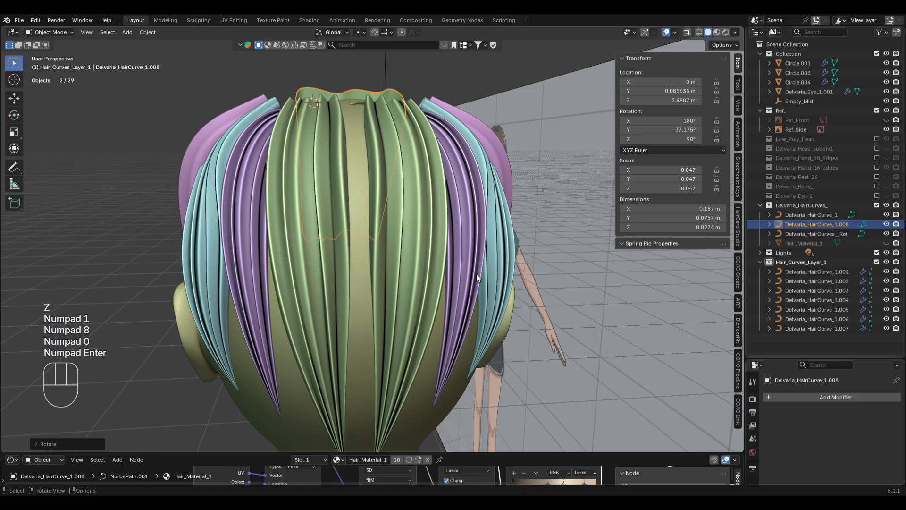
key(KP_3)
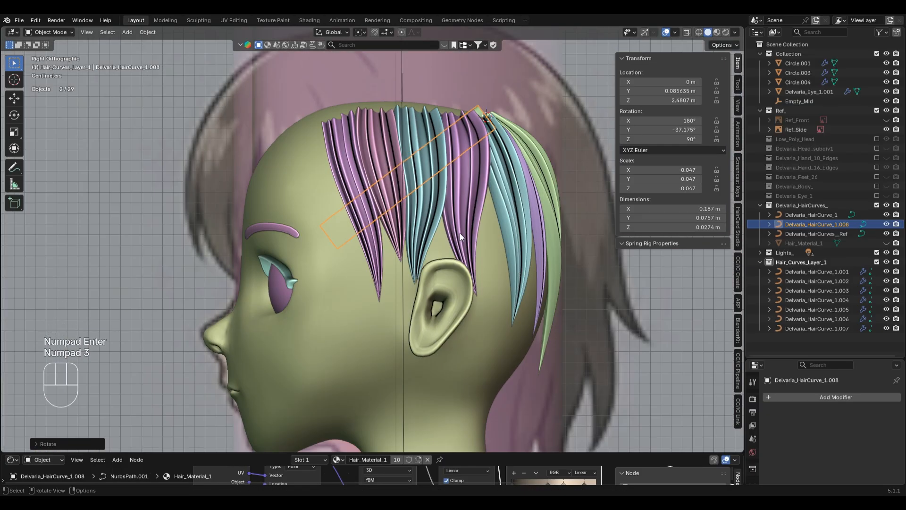
scroll(460, 233, down, 3)
shift+middle_drag(510, 283, 419, 279)
key(r)
click(599, 74)
middle_drag(529, 213, 438, 243)
Adjust the center strand's thickness in Edit Mode and set its tip control point's radius to 0.
scroll(437, 242, up, 2)
middle_drag(380, 164, 384, 250)
key(Tab)
key(alt+s)
click(381, 171)
drag(387, 252, 447, 300)
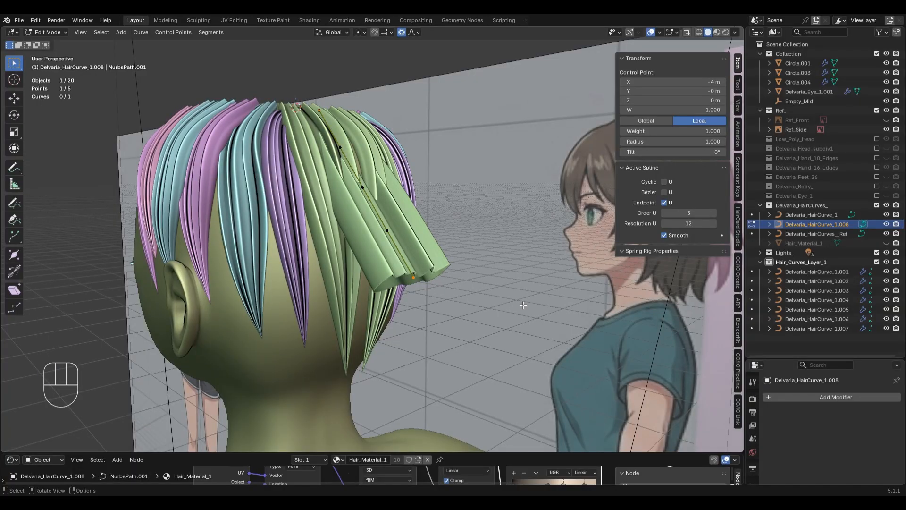
key(KP_0)
key(KP_Enter)
Move the center strand's tip down to the nape in side view with X-ray enabled.
key(KP_1)
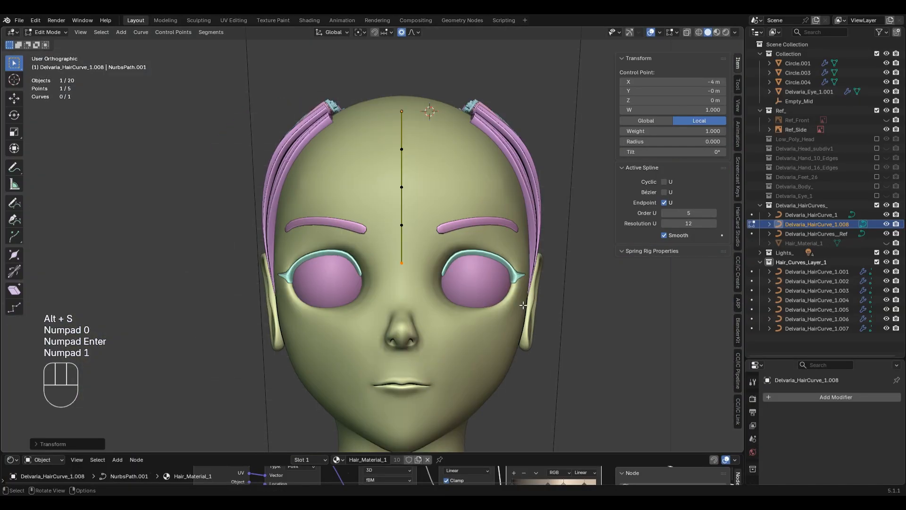
key(KP_3)
key(alt+z)
shift+middle_drag(523, 305, 509, 225)
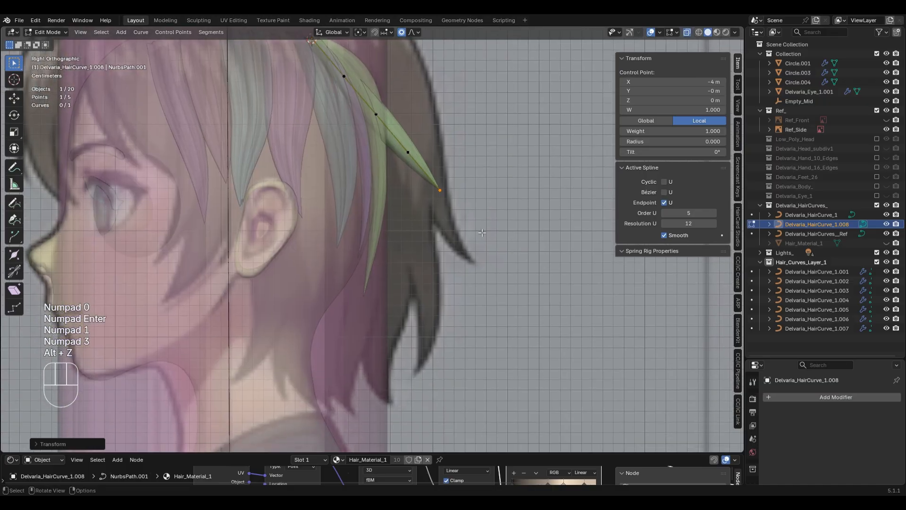
key(g)
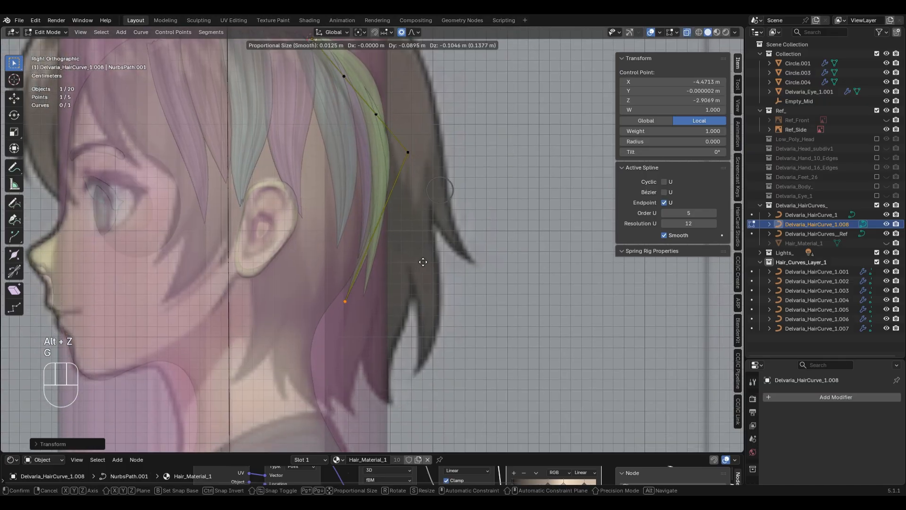
click(423, 256)
Move the center strand's middle and upper control points to follow the back of the head, then turn off X-ray.
drag(353, 103, 401, 132)
shift+middle_drag(436, 146, 445, 274)
key(g)
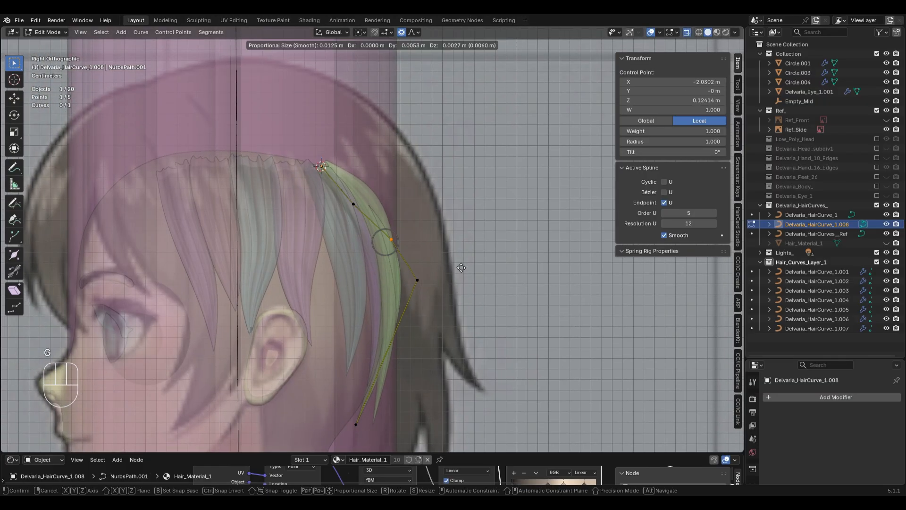
click(470, 265)
key(g)
click(432, 207)
middle_drag(431, 208, 406, 178)
key(alt+z)
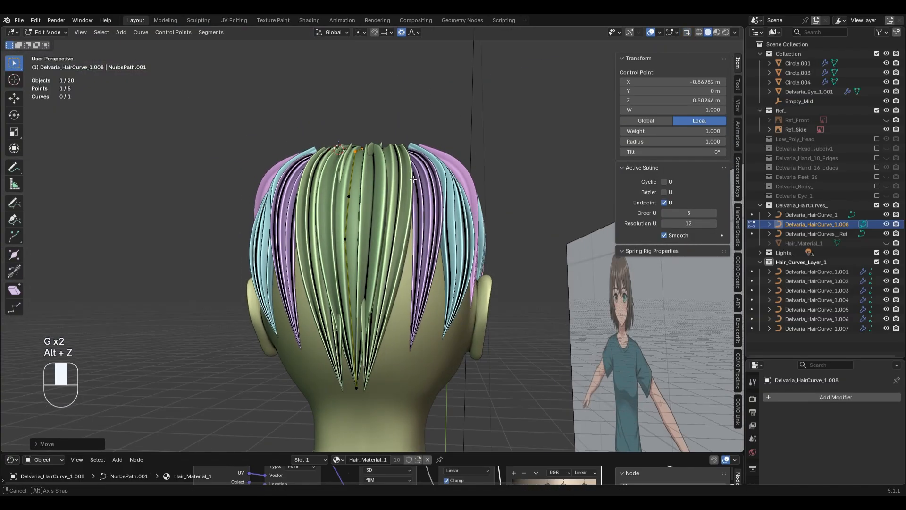
Thin the center back strand's lower-middle control point in back view.
key(ctrl+KP_1)
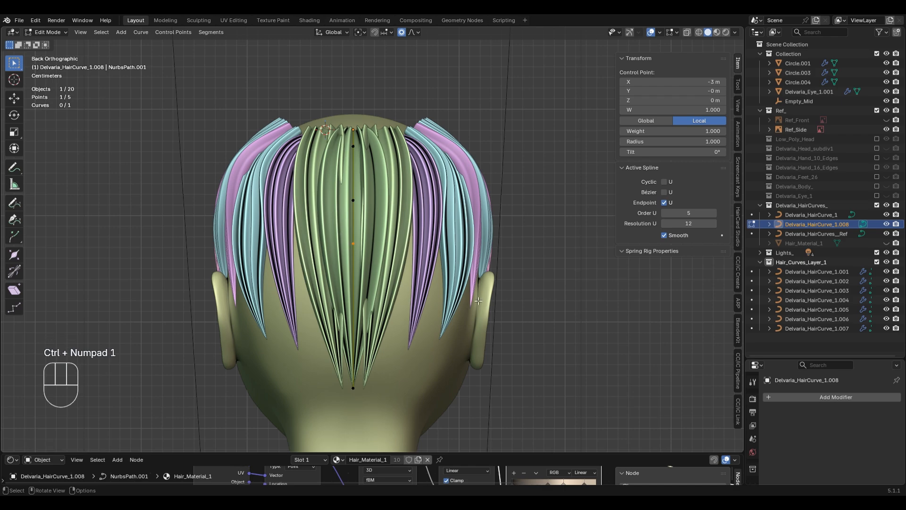
key(alt+s)
click(434, 275)
key(alt+s)
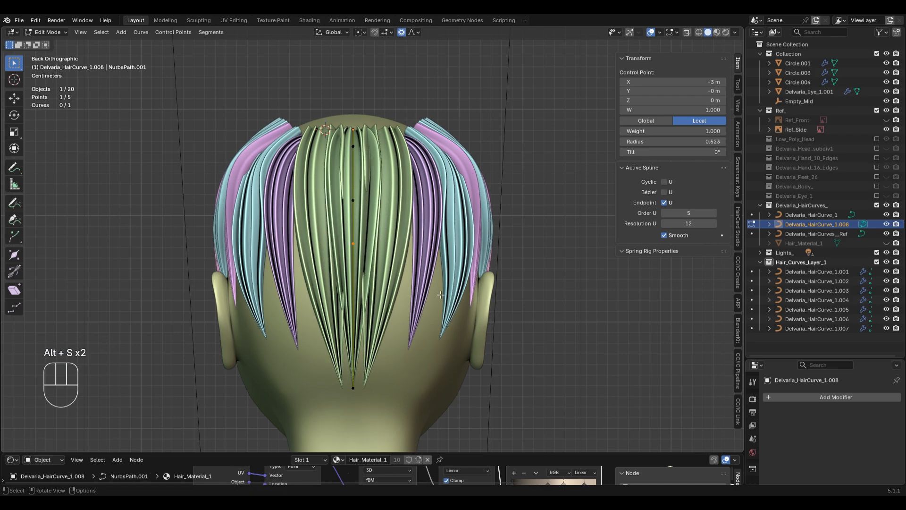
Shift the center strand's tip control point along Y at the nape with a small proportional influence.
middle_drag(230, 334, 445, 283)
drag(377, 369, 378, 369)
middle_drag(378, 369, 495, 302)
key(g)
key(y)
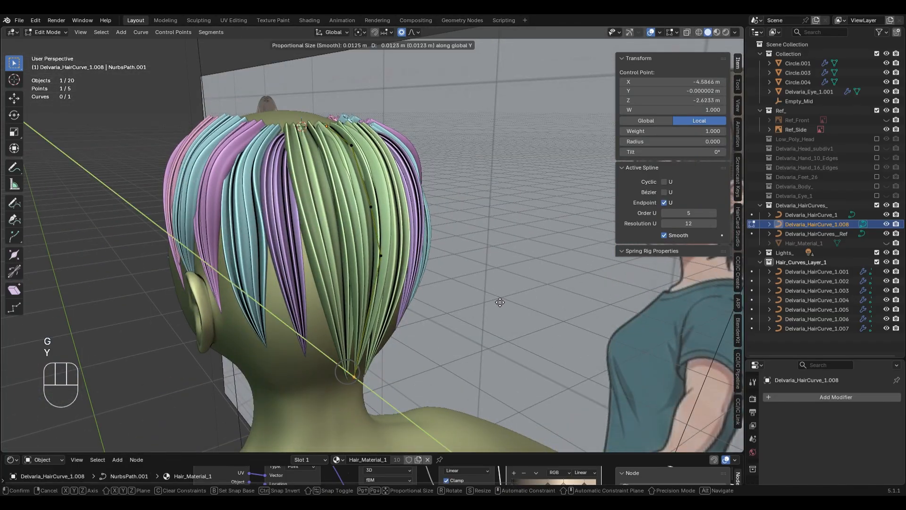
scroll(503, 304, down, 3)
click(500, 300)
Move the center strand's upper control point along Z with a larger proportional influence, fine-tuning its position over the scalp.
shift+middle_drag(401, 170, 361, 243)
middle_drag(438, 263, 491, 245)
key(g)
key(z)
scroll(490, 246, up, 15)
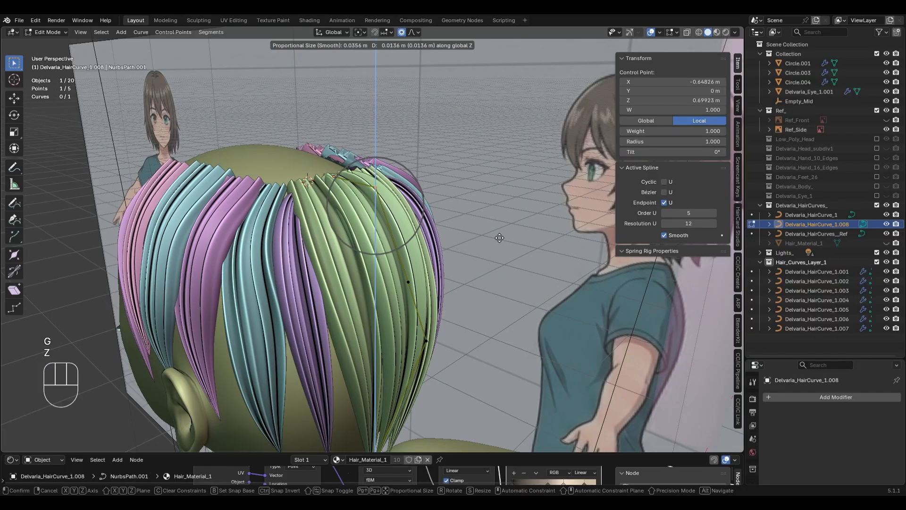
click(499, 240)
middle_drag(499, 240, 477, 255)
key(g)
click(524, 209)
Adjust the upper control point of the mirrored green strand beside the center to a radius of about 1.334 and move it along X.
key(Tab)
click(333, 251)
key(Tab)
key(alt+s)
click(443, 292)
key(g)
key(x)
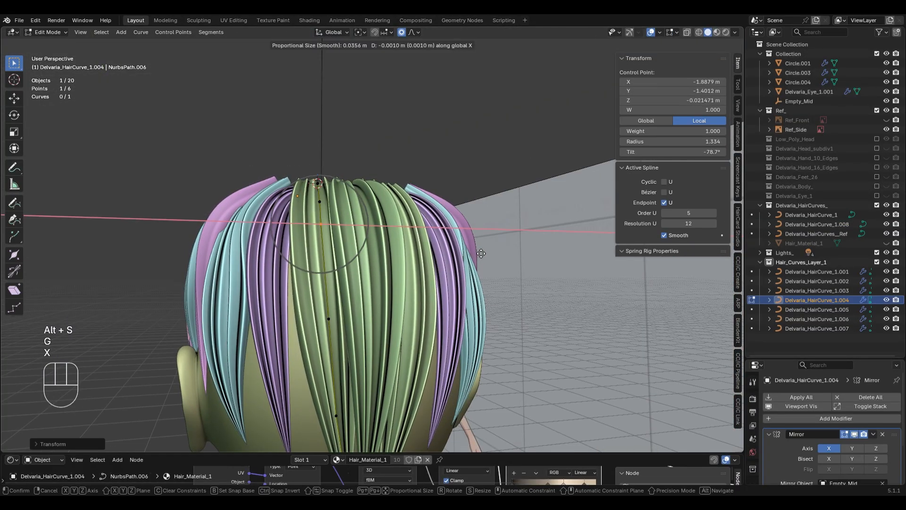
click(479, 288)
key(Tab)
middle_drag(481, 293, 479, 318)
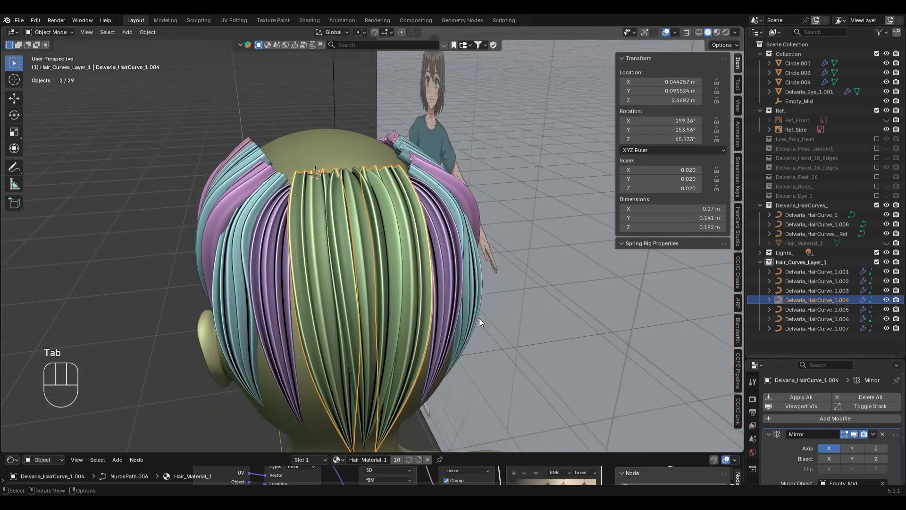
Try to move two control points of the adjacent green strand along X, and undo the attempt.
key(Tab)
key(g)
key(x)
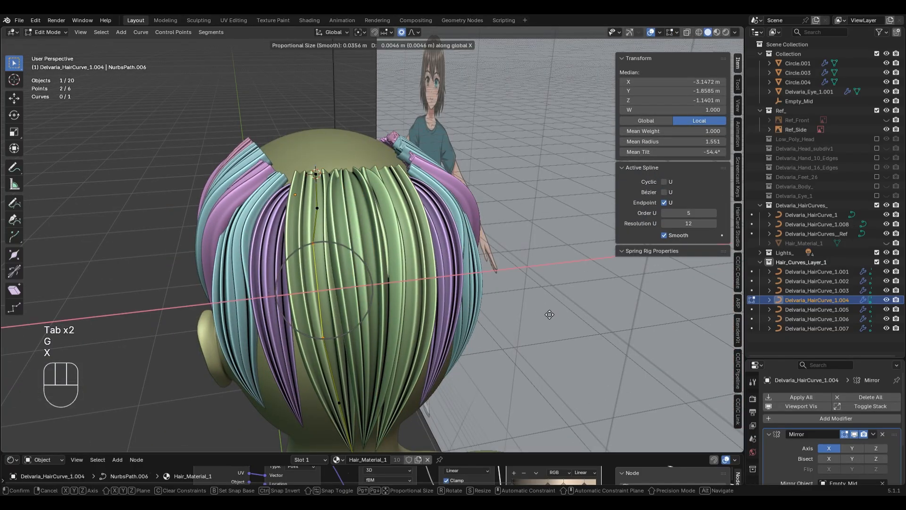
key(ctrl+z)
Select the center back strand again and thin its middle control point in Edit Mode.
key(Tab)
click(359, 242)
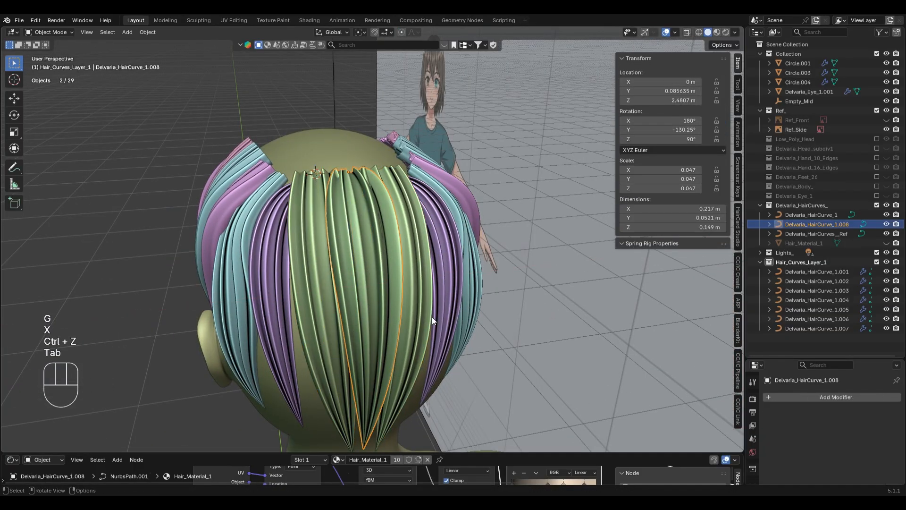
key(Tab)
middle_drag(421, 321, 505, 349)
key(alt+s)
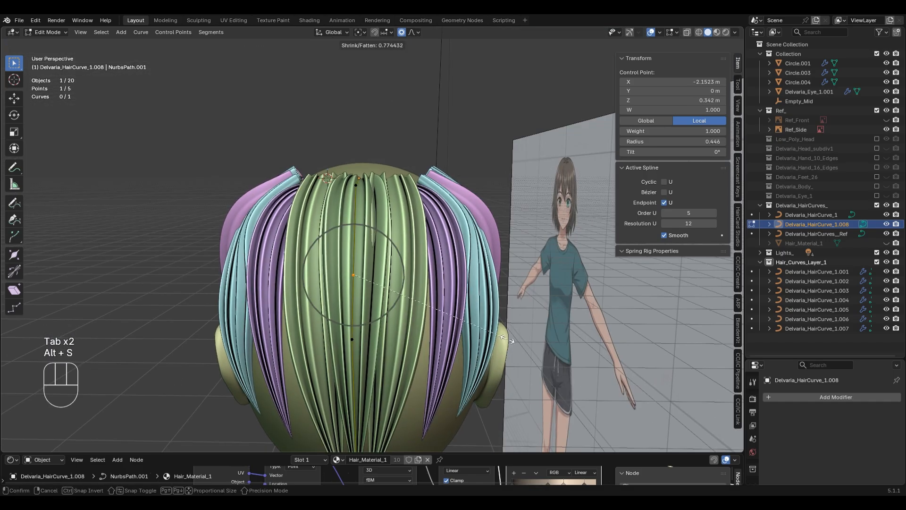
click(511, 342)
Move the middle control point of the adjacent mirrored green strand along X in Edit Mode.
key(Tab)
click(312, 249)
middle_drag(312, 249, 343, 265)
key(Tab)
drag(343, 266, 350, 274)
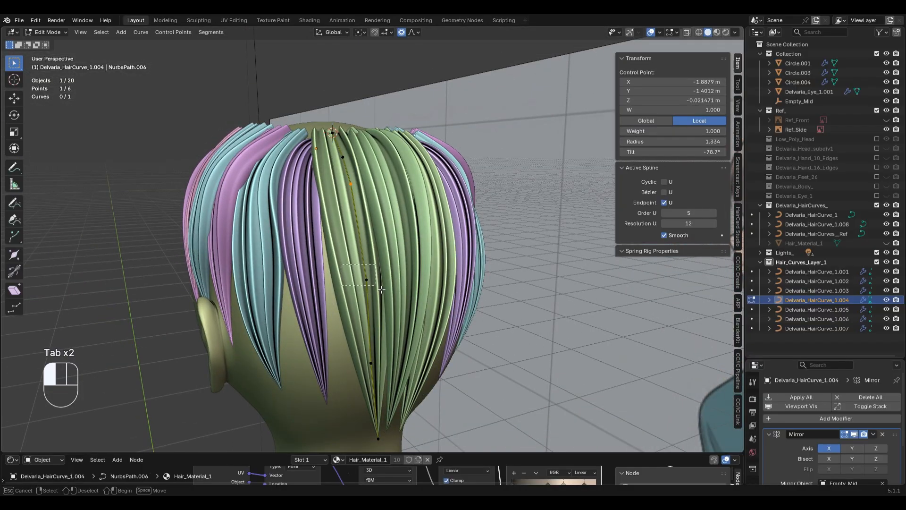
key(x)
click(457, 319)
Move the lower and tip control points of the adjacent mirrored green strand along X.
click(370, 363)
key(g)
key(x)
click(476, 386)
shift+middle_drag(475, 383, 460, 339)
key(g)
key(x)
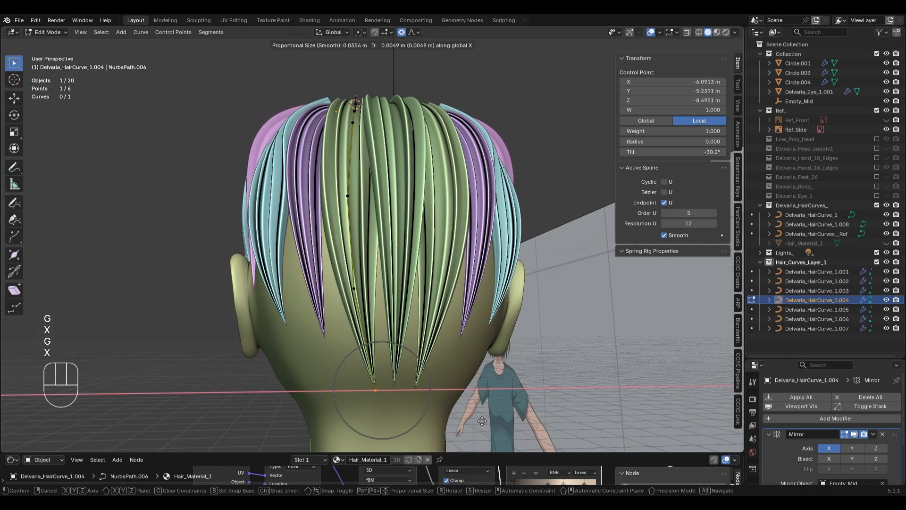
click(478, 421)
Return to the center back strand and further narrow its middle control point.
middle_drag(424, 236, 391, 284)
key(Tab)
click(396, 291)
shift+middle_drag(397, 179, 415, 293)
middle_drag(425, 302, 512, 271)
key(Tab)
middle_drag(512, 271, 432, 272)
key(alt+s)
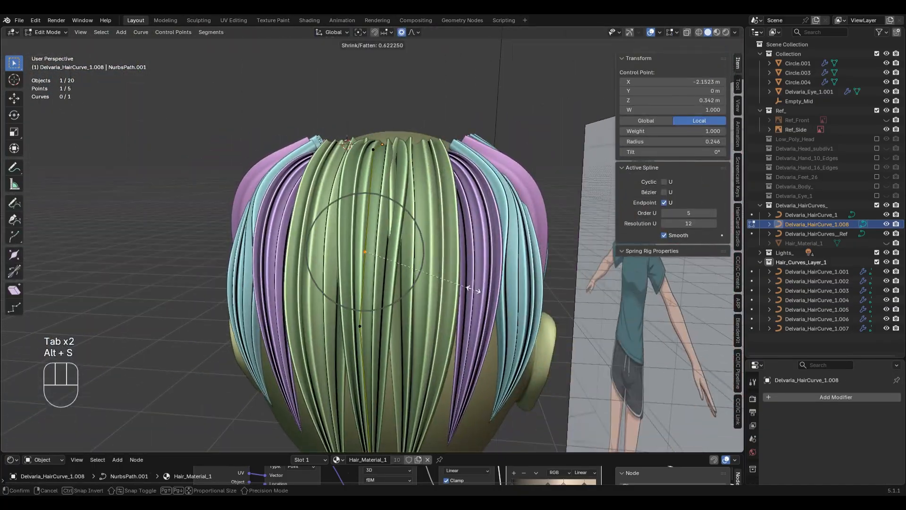
click(373, 258)
Thin the center strand's upper control point to a radius of about 0.215.
middle_drag(373, 257, 387, 192)
key(alt+s)
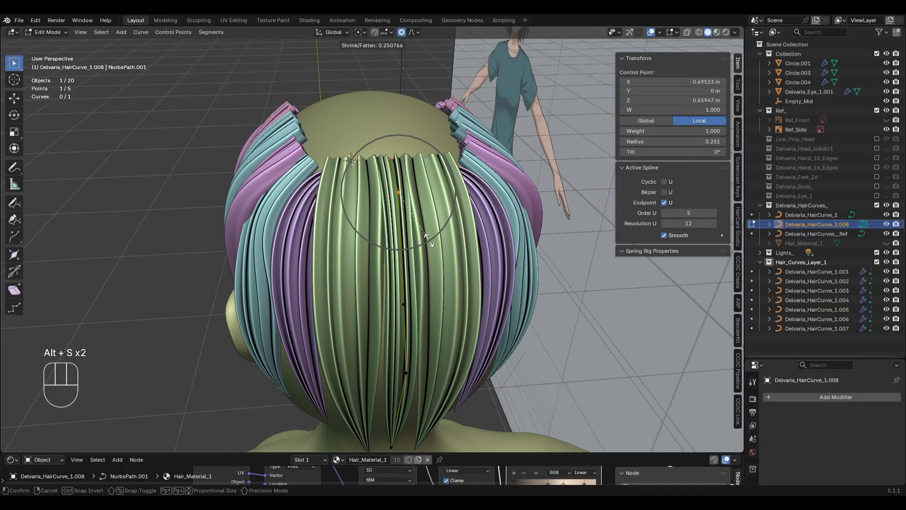
click(422, 234)
shift+middle_drag(482, 410, 481, 318)
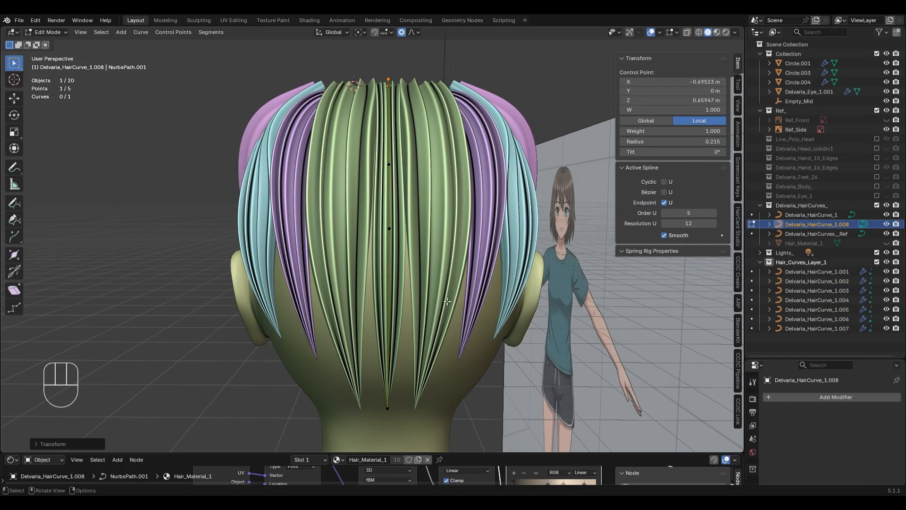
Adjust the thickness of the center strand's lower and middle control points to blend it with the neighbouring strands.
click(457, 280)
drag(397, 231, 402, 239)
key(alt+s)
click(404, 239)
middle_drag(407, 212, 450, 244)
click(425, 231)
key(alt+s)
click(511, 259)
Move the center strand's upper control points along Z near the crown and return to Object Mode.
middle_drag(393, 231, 455, 168)
key(g)
key(z)
click(443, 177)
click(387, 188)
key(g)
key(z)
click(525, 287)
key(Tab)
click(463, 45)
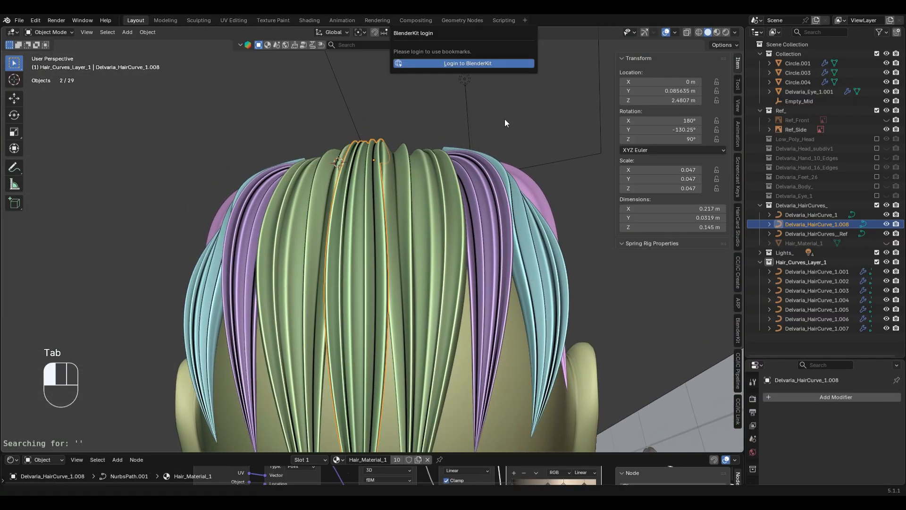
scroll(456, 242, down, 2)
middle_drag(456, 243, 509, 188)
click(509, 62)
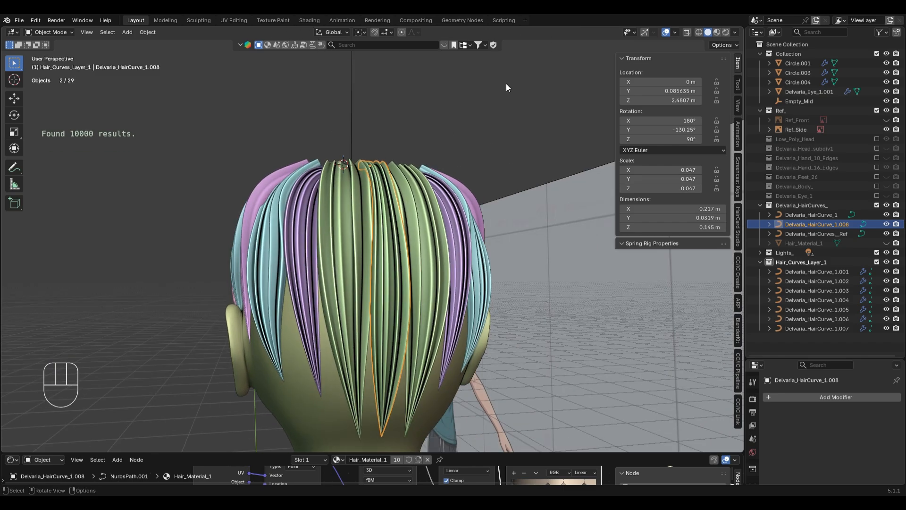
Examine the rendered first hair layer from the front, top and side.
key(z)
middle_drag(486, 313, 447, 308)
key(KP_1)
key(KP_3)
key(KP_7)
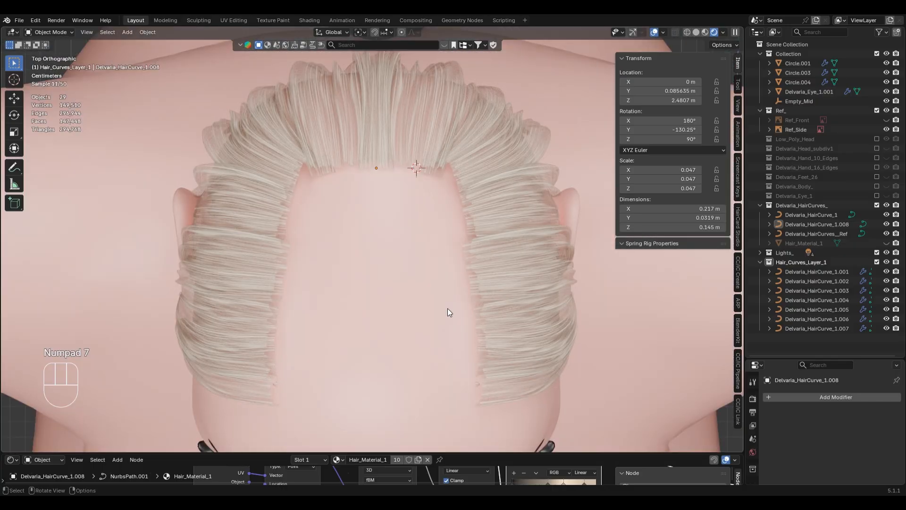
scroll(495, 226, up, 1)
key(KP_3)
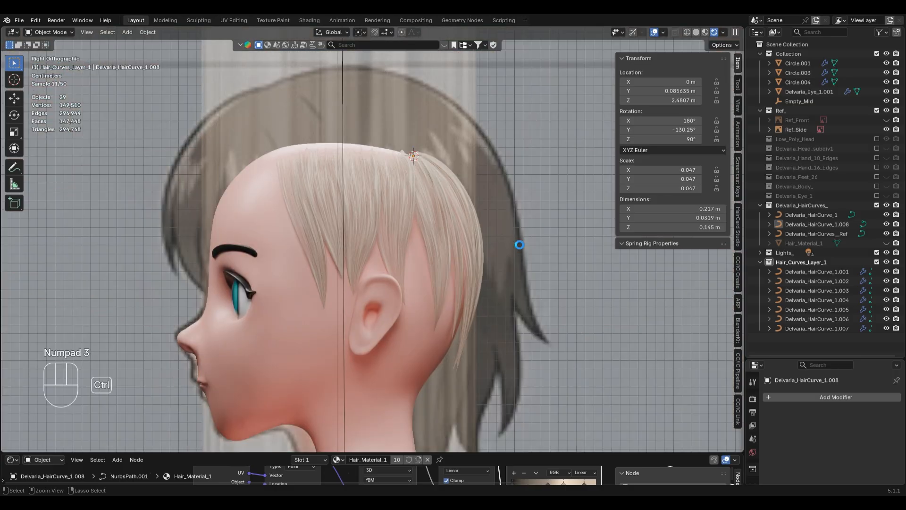
Save the project, return to solid shading and show the Ref_Front reference image.
key(ctrl+s)
key(z)
key(alt+z)
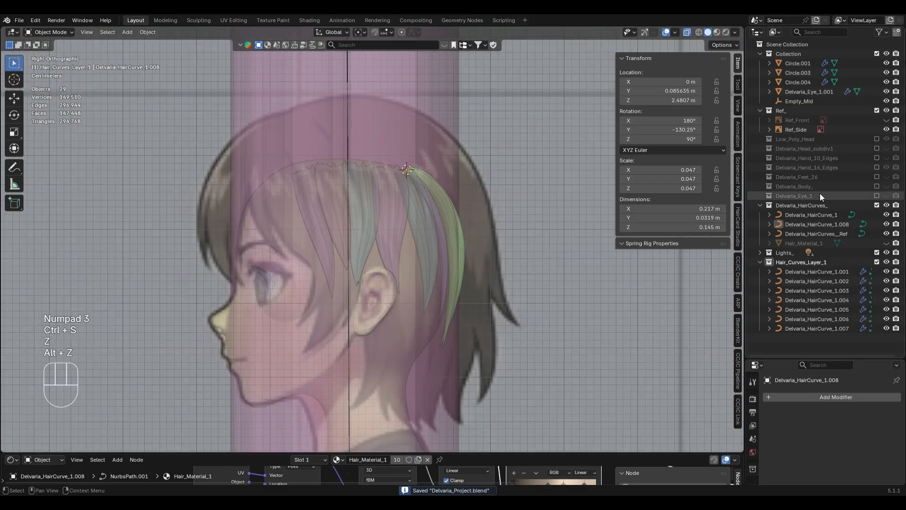
key(alt+z)
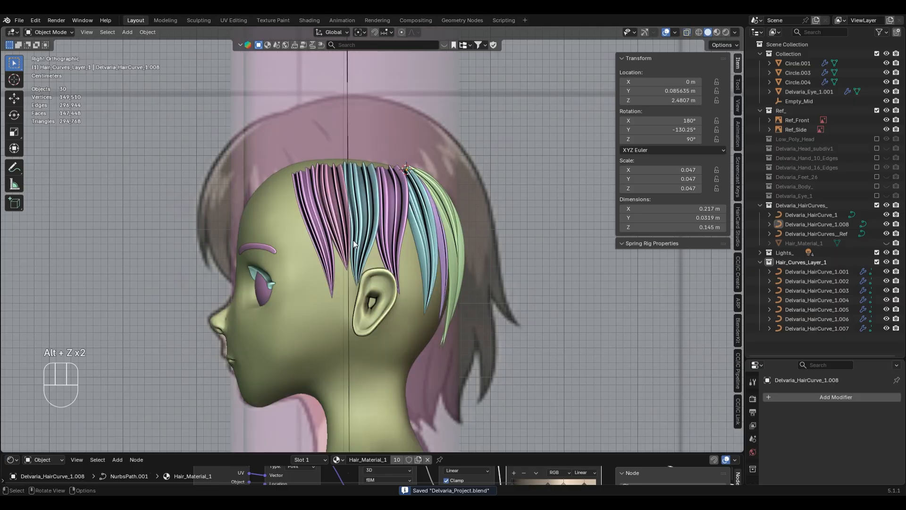
Compare the head and hair layer with the front reference using X-ray and shaded previews.
key(KP_1)
key(alt+z)
key(alt+z)
key(z)
key(z)
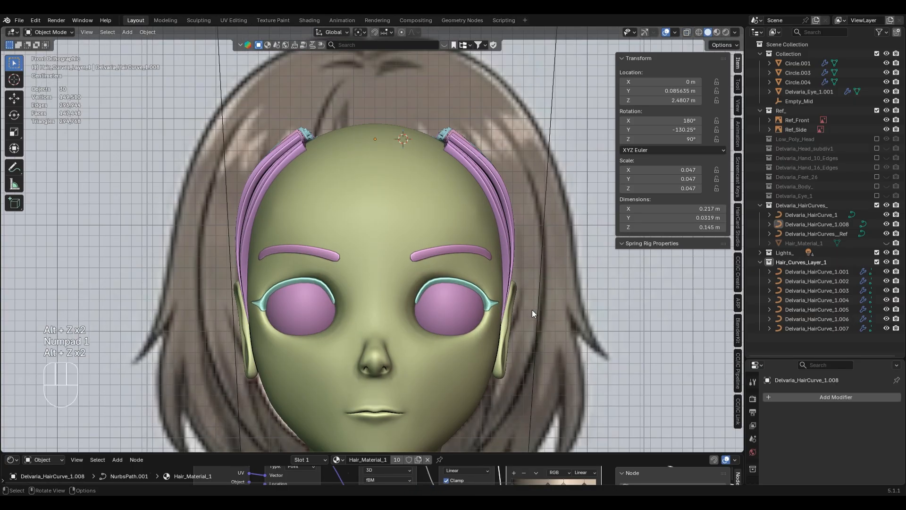
key(z)
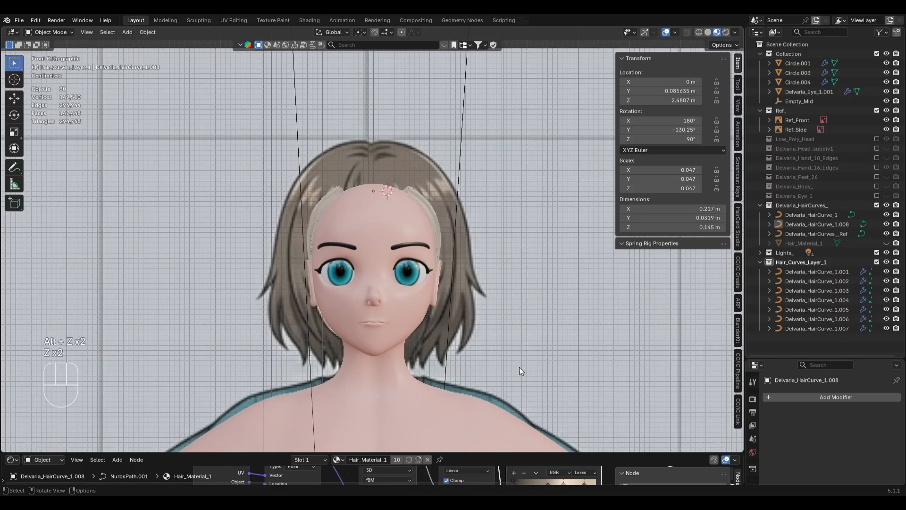
Try moving the Ref_Front image beside the head along X for comparison, and undo the move.
click(485, 222)
key(g)
key(x)
click(429, 307)
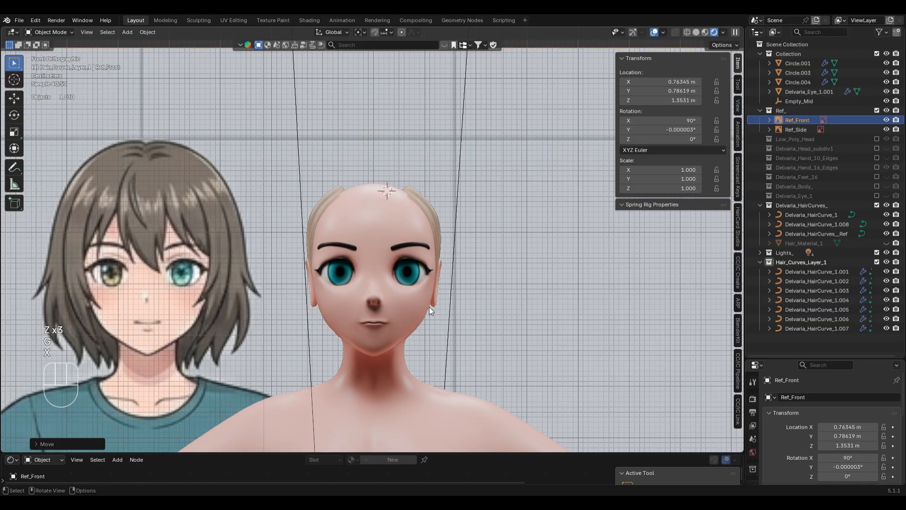
scroll(377, 271, up, 1)
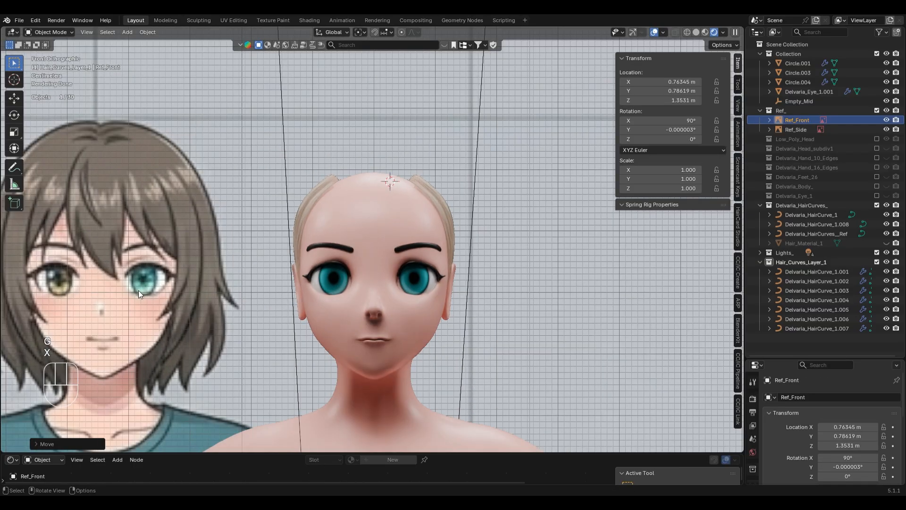
key(ctrl+z)
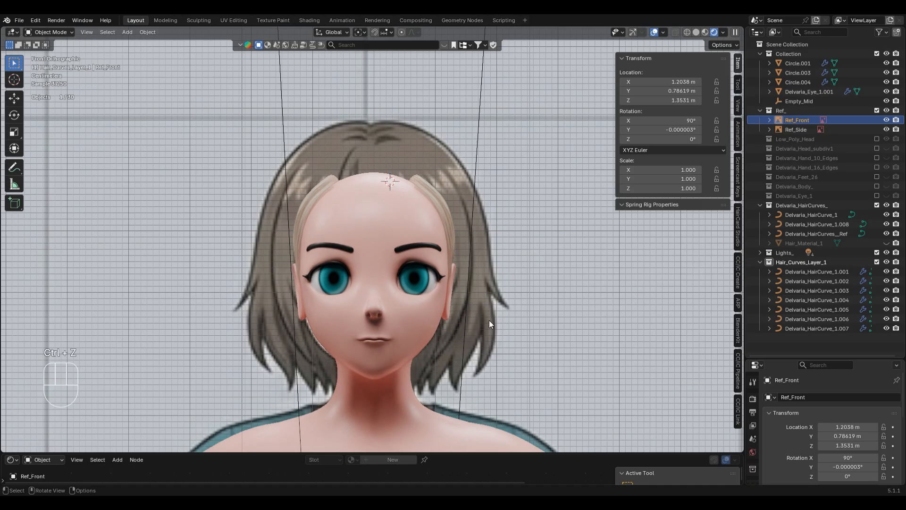
Return to solid shading and make the Hair_Curves_Layer_1 collection active.
key(z)
scroll(551, 310, up, 1)
middle_drag(527, 269, 435, 283)
click(355, 221)
middle_drag(556, 250, 504, 257)
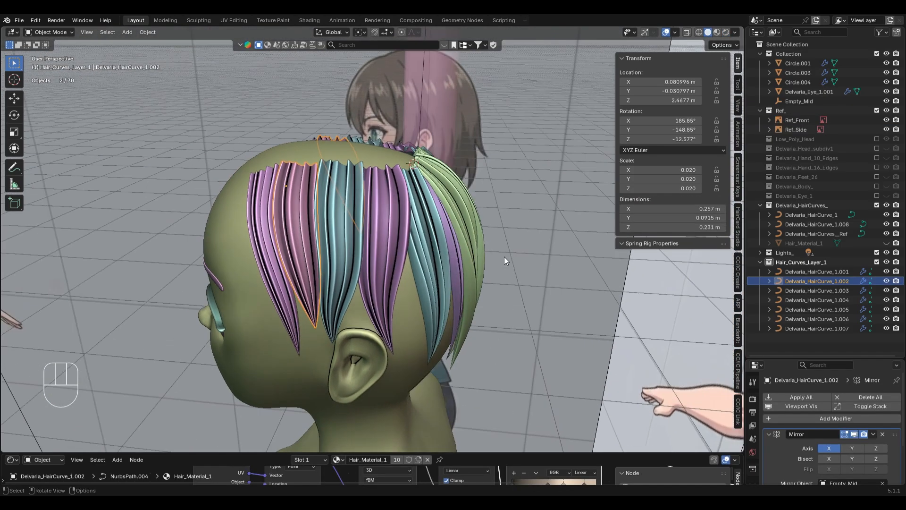
click(794, 267)
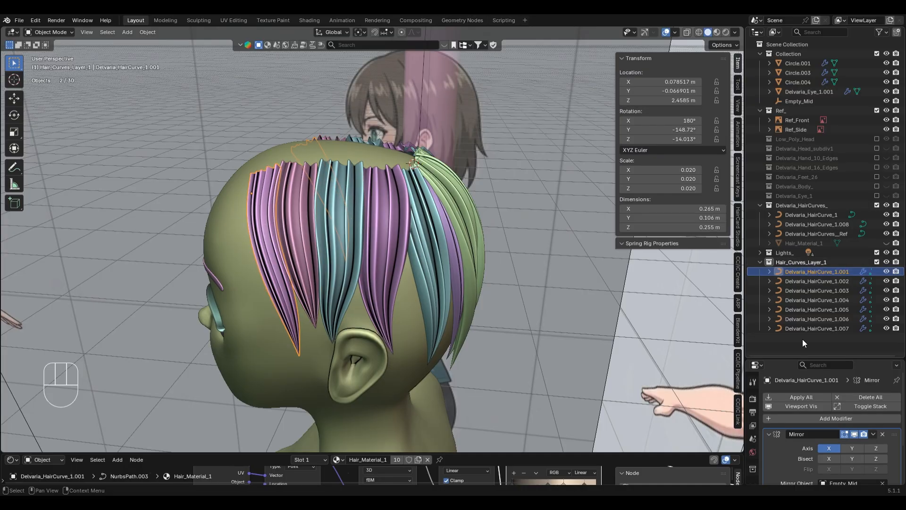
click(801, 262)
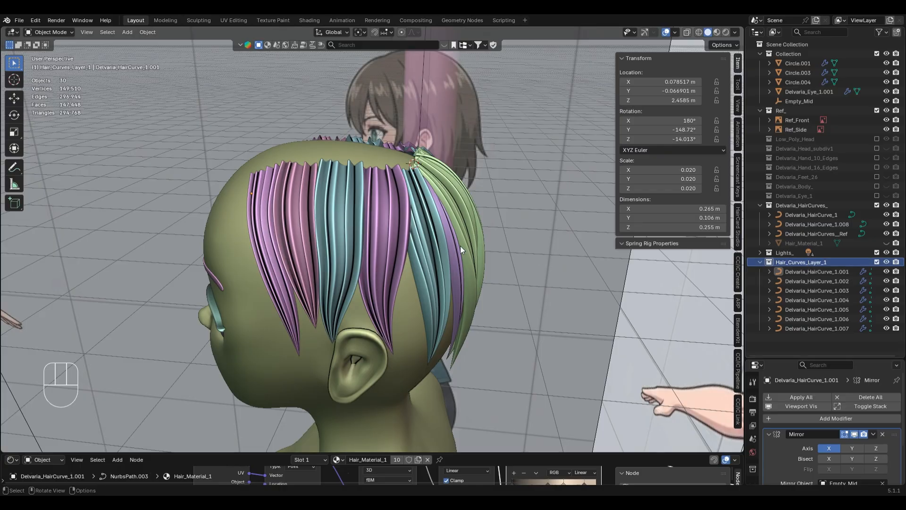
Duplicate the frontmost mirrored hair strand in front view and place the copy.
key(KP_3)
click(305, 171)
middle_drag(332, 200, 423, 227)
key(KP_1)
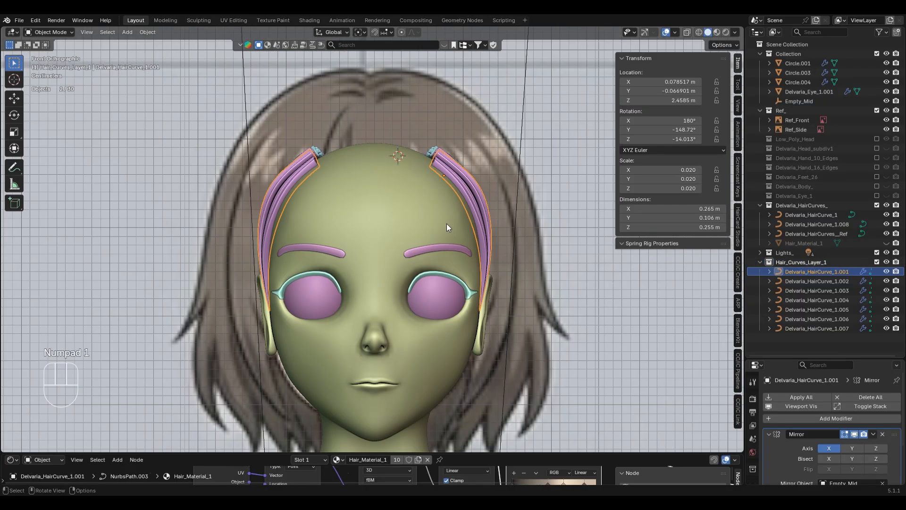
key(shift+d)
click(533, 239)
Rotate, reposition and enlarge the duplicated strand to a scale of about 0.036 so it arcs over the top of the head.
key(r)
click(545, 93)
key(g)
click(544, 121)
key(s)
click(589, 114)
key(r)
click(547, 165)
key(s)
click(546, 172)
key(r)
click(542, 218)
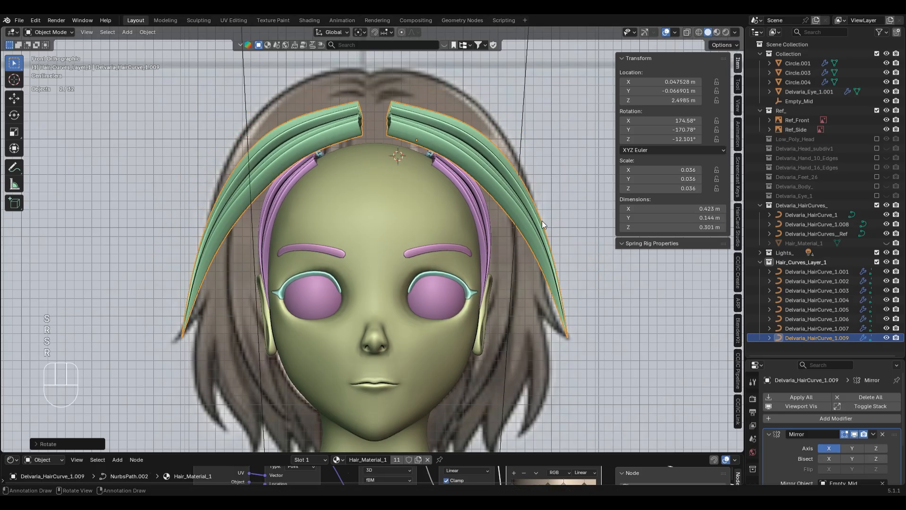
Reduce the duplicated strand to a scale of about 0.024 and lower it to a Z location of about 2.476 m.
key(s)
click(508, 179)
key(g)
key(z)
click(533, 198)
key(alt+z)
key(alt+z)
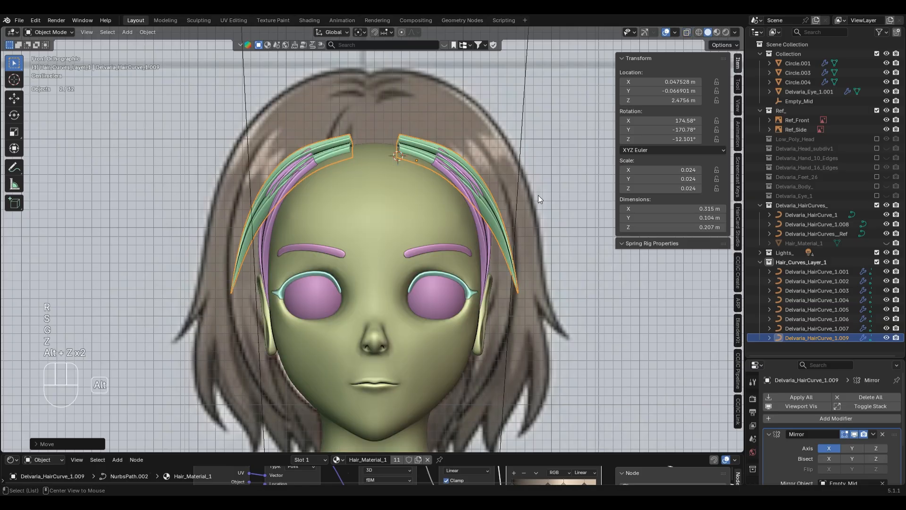
Move the duplicated strand toward the center line at X about 0.028 m, rotate it and raise it to Z about 2.489 m.
key(g)
key(x)
click(528, 226)
key(r)
click(531, 198)
key(g)
key(z)
click(531, 189)
Rotate the duplicated strand in side view and turn on X-ray to compare it with the side reference.
middle_drag(531, 189, 460, 167)
key(KP_3)
key(alt+z)
key(alt+z)
key(r)
click(474, 151)
key(alt+z)
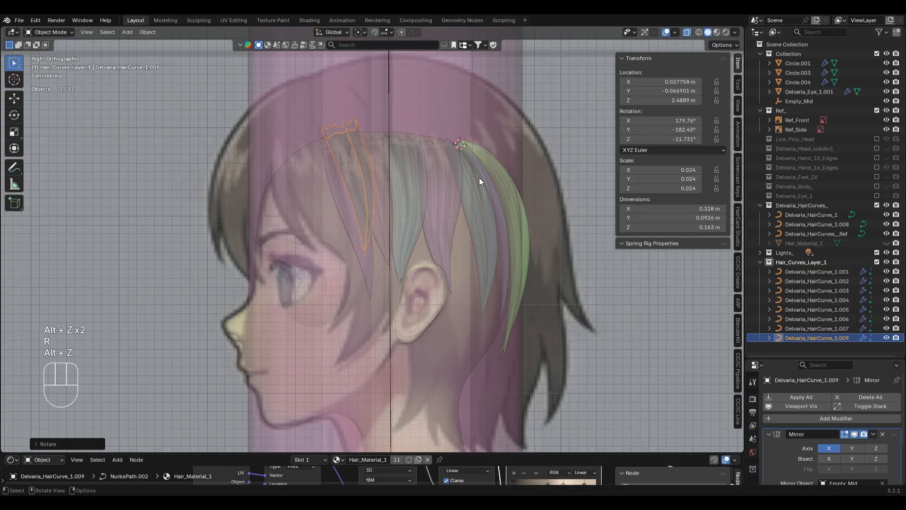
Lower the strand's tip to cheek level with a proportional size of about 0.18 m, and shift the control point above it backward using a smaller falloff.
key(Tab)
key(g)
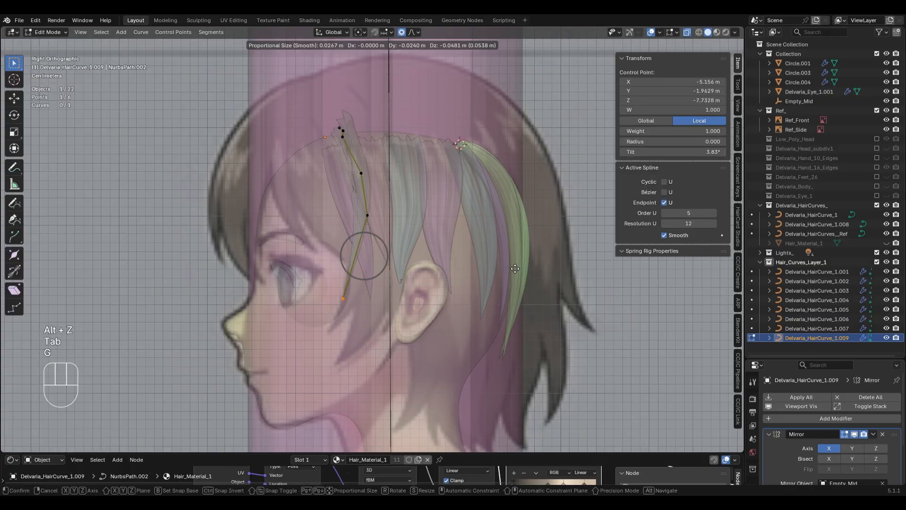
scroll(510, 284, down, 11)
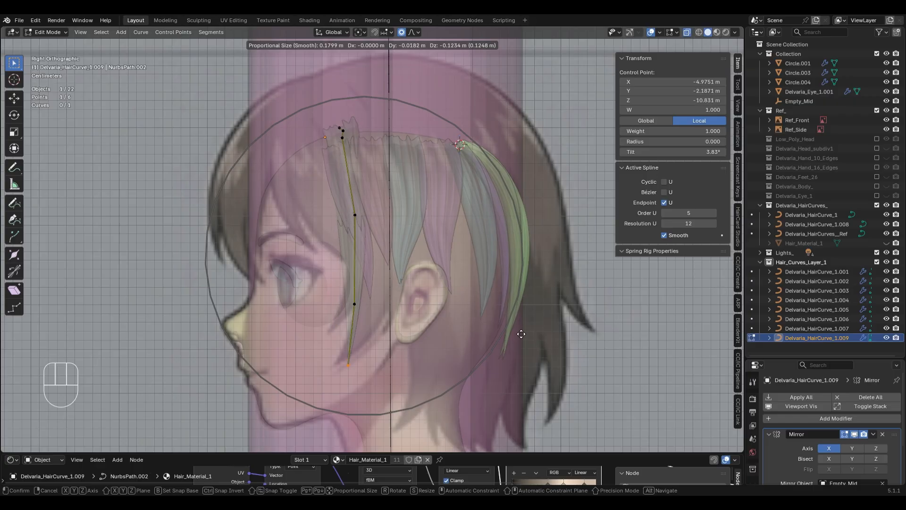
click(490, 324)
key(g)
scroll(453, 315, up, 11)
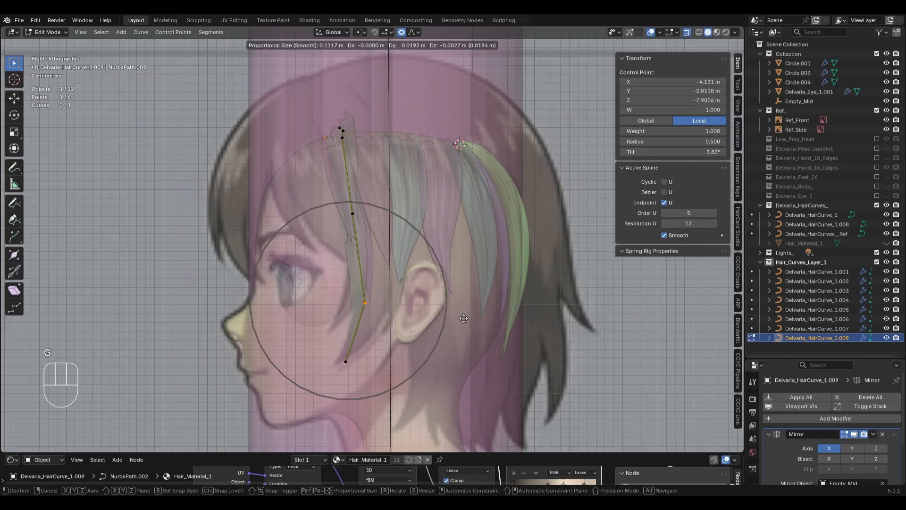
click(461, 316)
Move the strand's two middle control points back toward the ear to bow the strand along the side reference.
click(337, 204)
key(g)
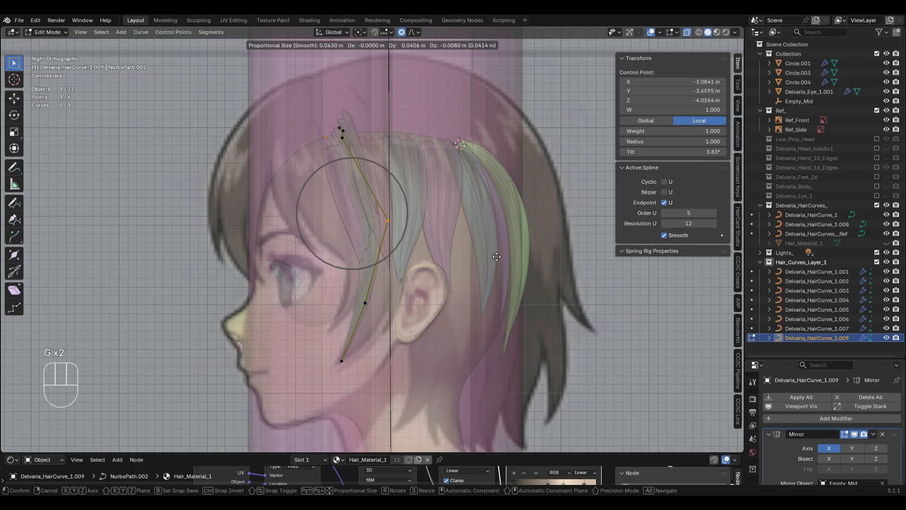
click(491, 250)
click(366, 303)
key(g)
click(465, 341)
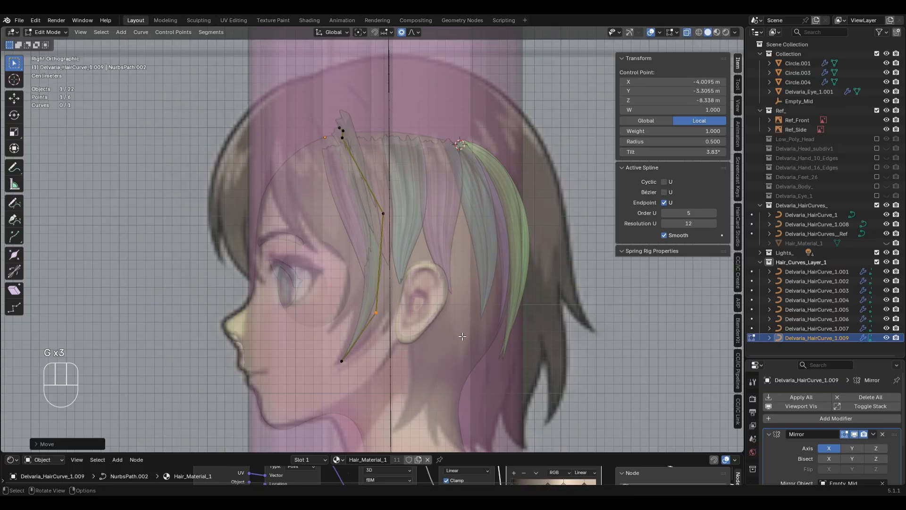
Reposition the strand's three uppermost control points in side view, moving them backward so the root curves over the crown.
middle_drag(348, 133, 454, 183)
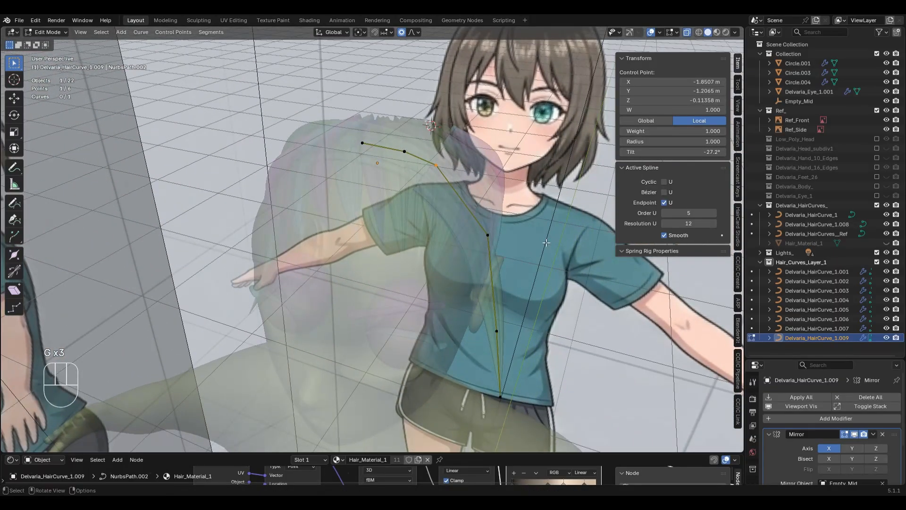
key(KP_3)
key(g)
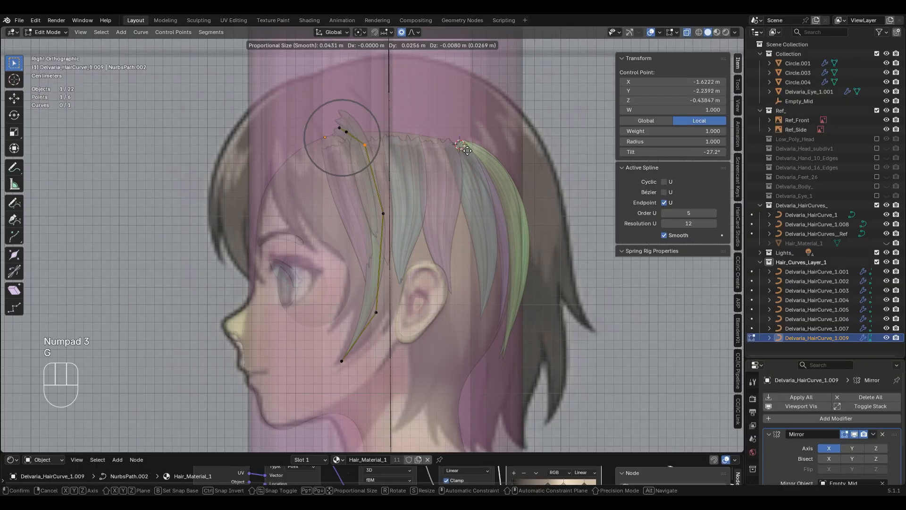
click(469, 150)
key(g)
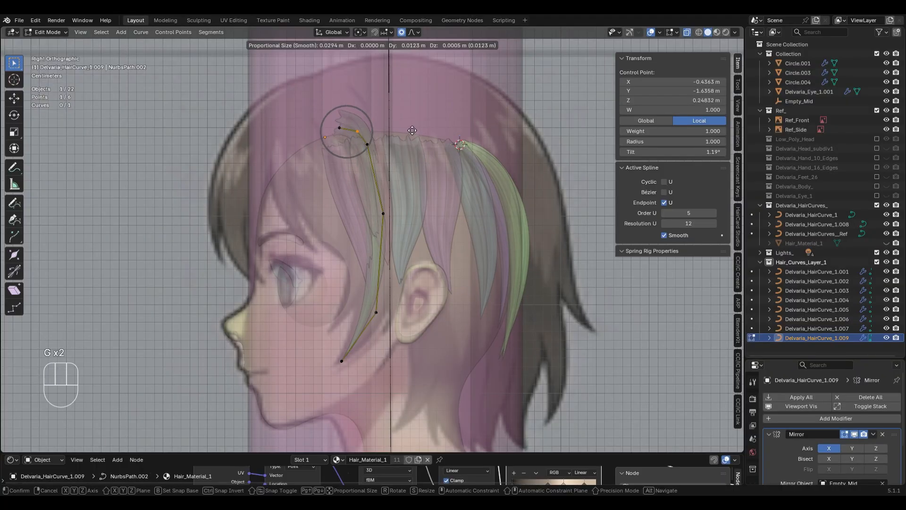
click(374, 130)
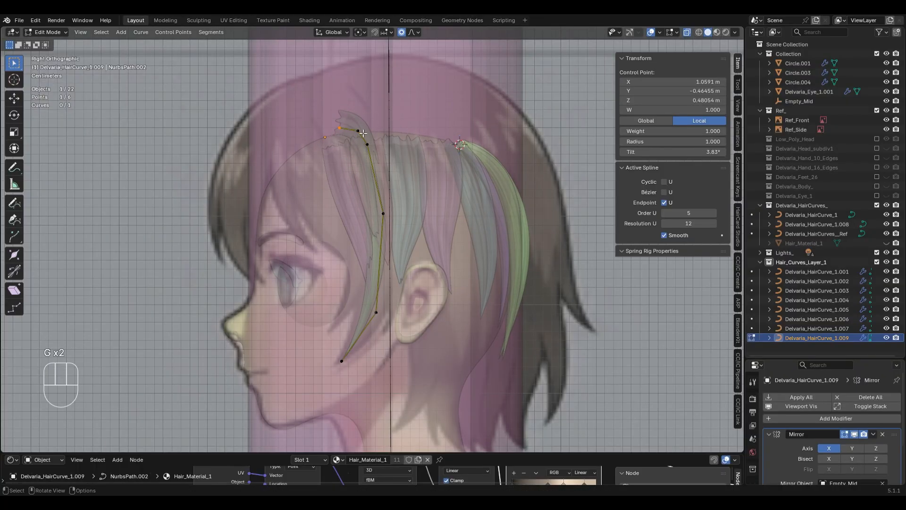
key(g)
click(384, 126)
Turn off X-ray and tilt all of the strand's control points together in side view so its broad side faces outward.
middle_drag(384, 126, 451, 184)
key(alt+z)
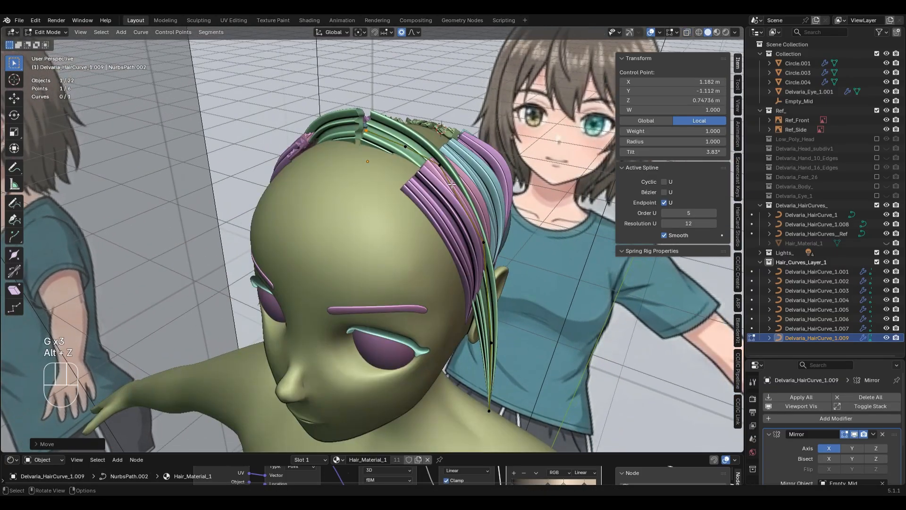
key(KP_3)
key(a)
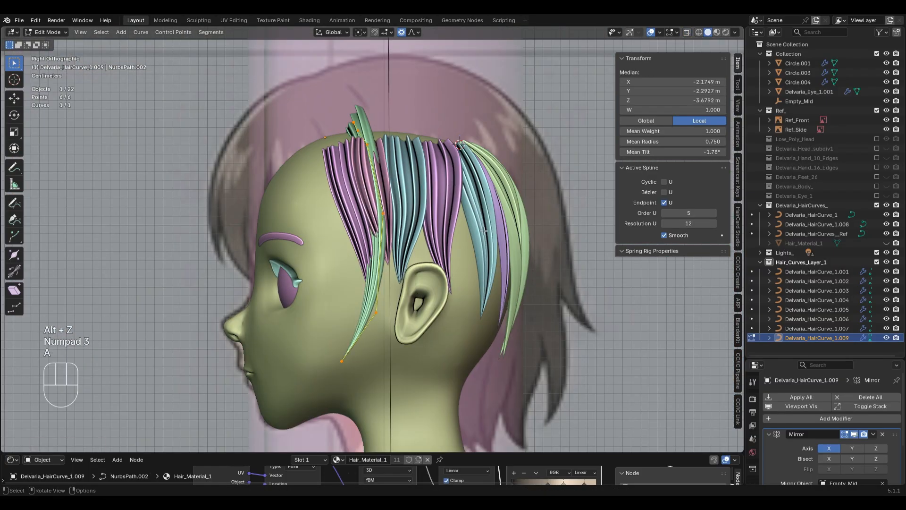
key(ctrl+t)
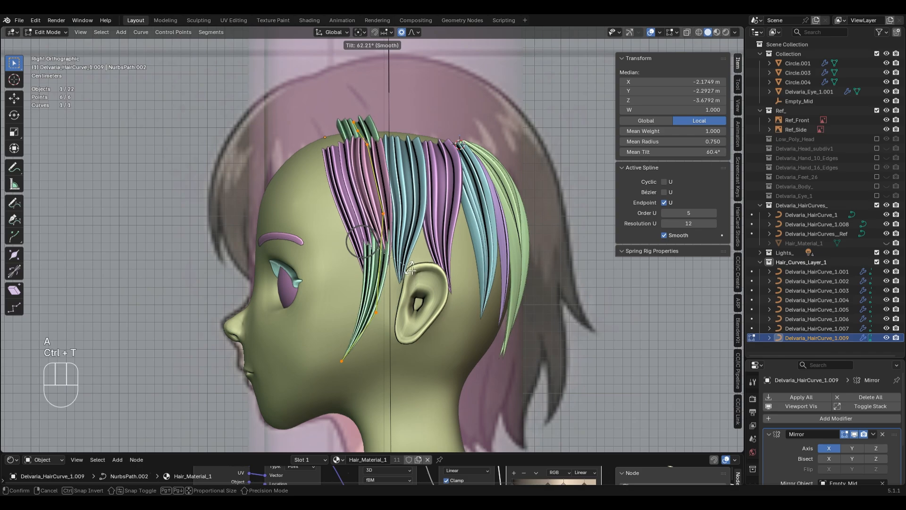
Tilt all control points of the green front strand by about 62° and move the selection along the X axis.
click(361, 207)
middle_drag(361, 207, 407, 222)
middle_drag(525, 263, 451, 219)
key(g)
key(x)
click(437, 183)
Try to raise the strand's upper control point above the side locks by about 0.038 m along Z.
click(430, 194)
key(g)
key(z)
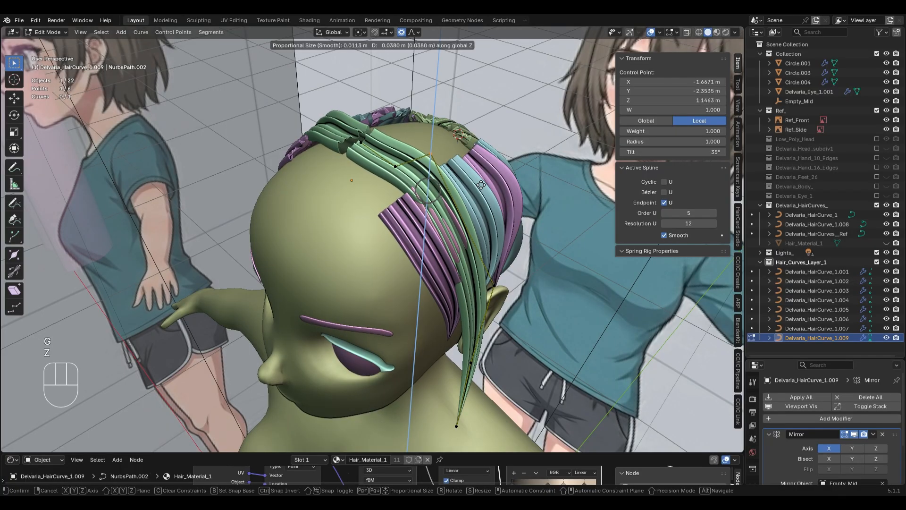
click(479, 186)
middle_drag(480, 187, 464, 265)
key(ctrl+z)
Move the strand's upper control point along the Z axis to fit the curve to the skull.
scroll(448, 236, up, 2)
middle_drag(387, 193, 443, 242)
middle_drag(517, 247, 472, 239)
key(g)
key(z)
click(471, 206)
middle_drag(471, 206, 454, 248)
Return to Object Mode and move the whole green front strand along the Y axis.
click(360, 222)
middle_drag(384, 224, 465, 292)
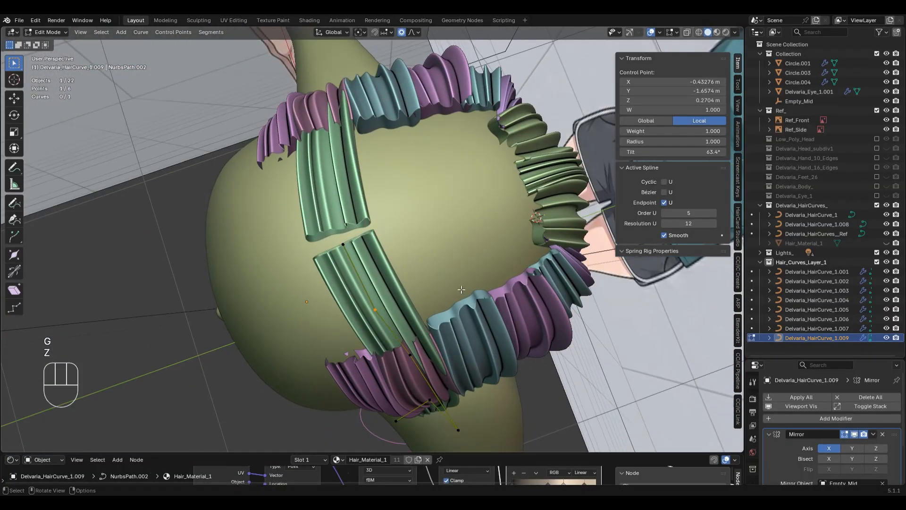
key(KP_7)
key(alt+z)
scroll(478, 272, up, 2)
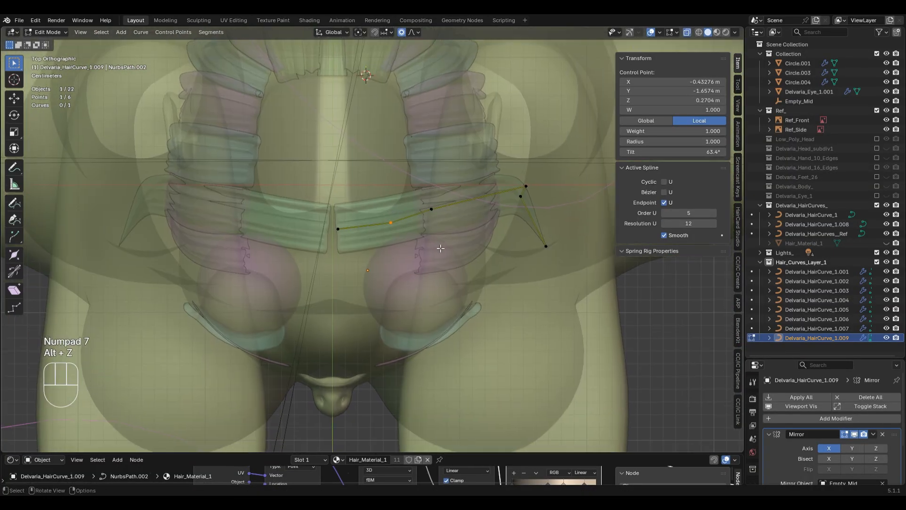
key(alt+z)
key(Tab)
key(g)
key(y)
mouse_move(478, 307)
middle_down()
mouse_move(476, 335)
mouse_move(500, 264)
middle_up()
Switch to wireframe shading and move the strand object along Z so it rests on the top of the head.
key(z)
scroll(387, 247, up, 3)
mouse_move(399, 295)
middle_down()
mouse_move(405, 305)
mouse_move(488, 194)
mouse_move(515, 219)
middle_up()
key(g)
key(z)
click(525, 175)
key(g)
key(z)
click(515, 223)
middle_drag(429, 253, 459, 230)
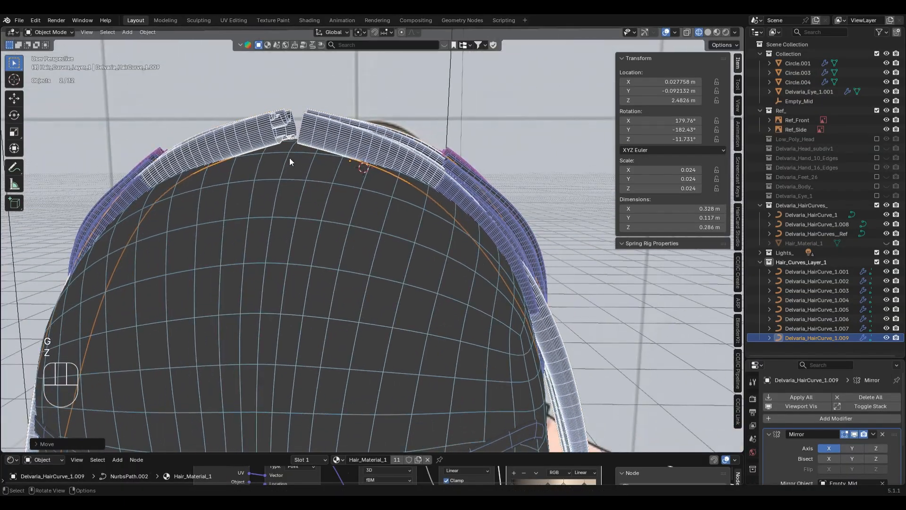
Rotate the strand in front view to a Y rotation of about -191° so it follows the head's curvature.
key(KP_1)
key(r)
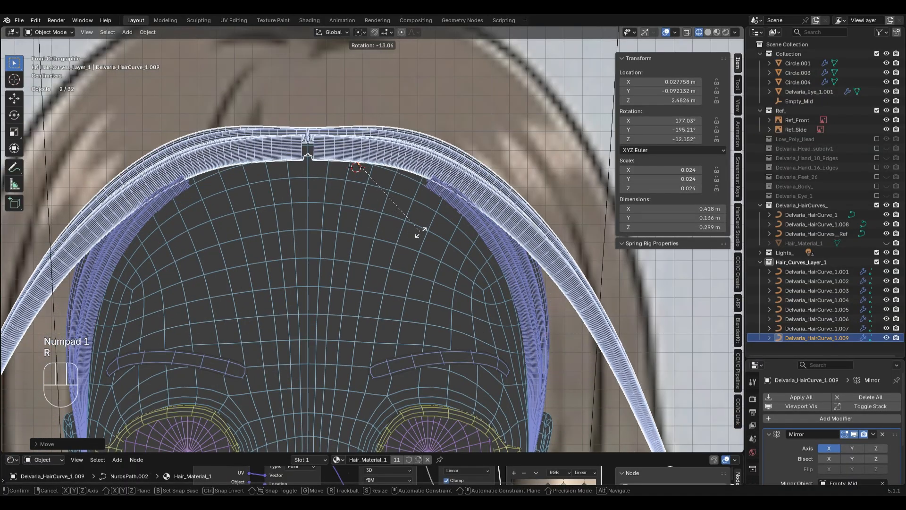
click(423, 237)
Try to rotate the front strand a few degrees as seen from above.
middle_drag(448, 108, 457, 155)
key(r)
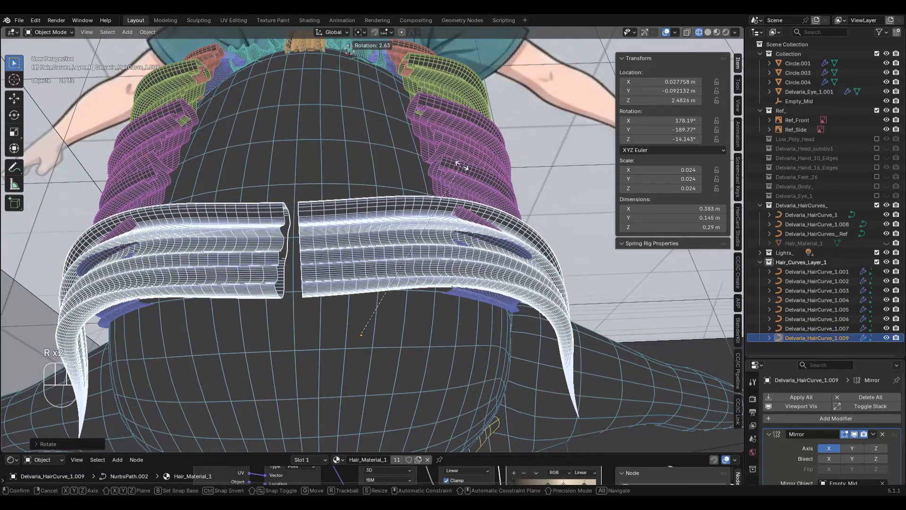
click(450, 229)
key(ctrl+z)
Snap the 3D cursor to the strand's root control point and set the object's origin to the 3D cursor.
key(Tab)
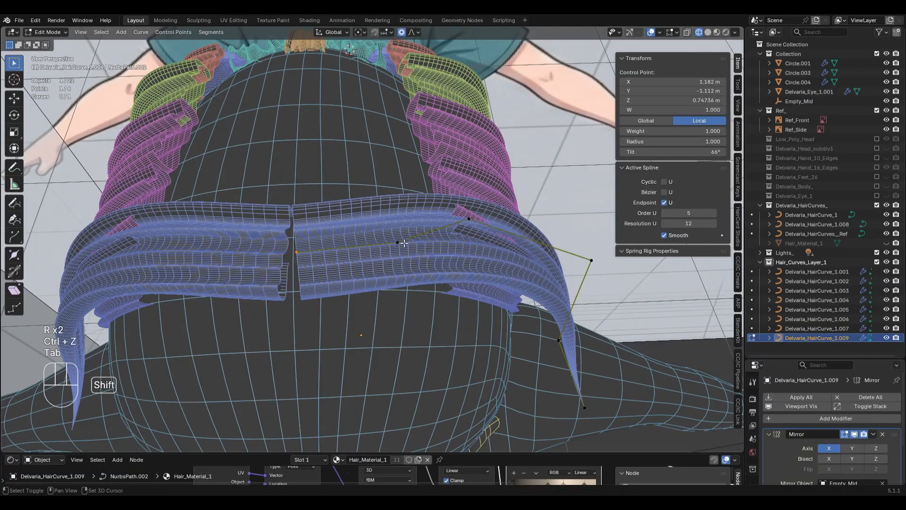
key(Tab)
right_click(419, 276)
mouse_move(420, 277)
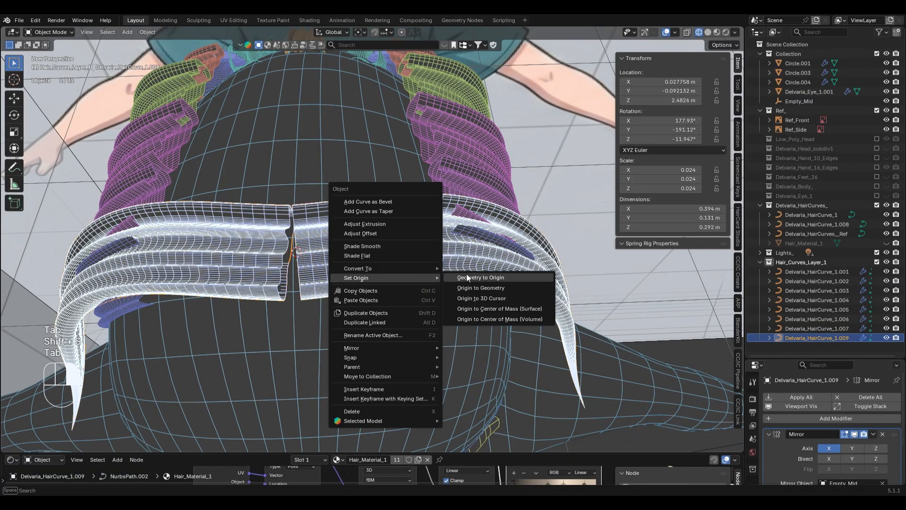
click(494, 300)
Try to rotate the strand about its new origin at the root.
key(r)
click(508, 246)
key(ctrl+z)
Select the strand's root control point in Edit Mode and set the object's origin to the 3D cursor there again.
middle_drag(451, 250, 468, 252)
key(Tab)
middle_drag(471, 308, 406, 344)
click(406, 345)
click(291, 187)
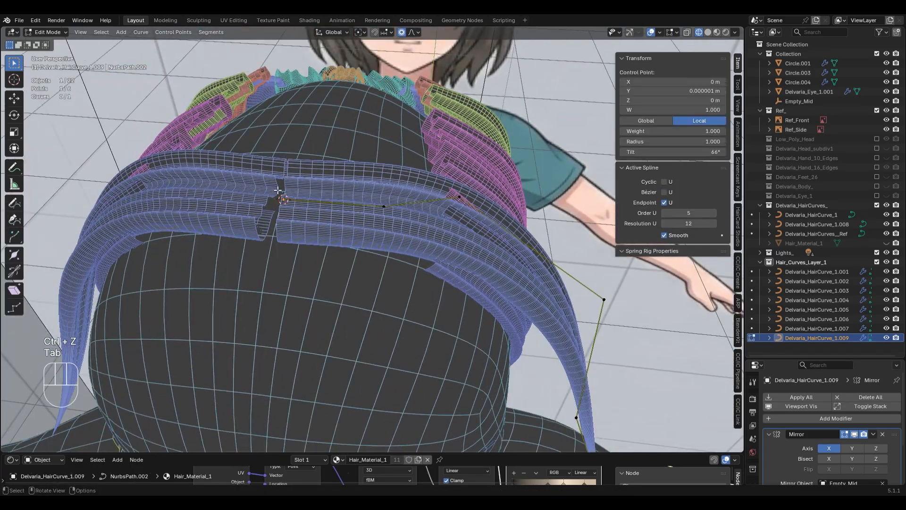
shift+click(459, 197)
drag(362, 180, 405, 249)
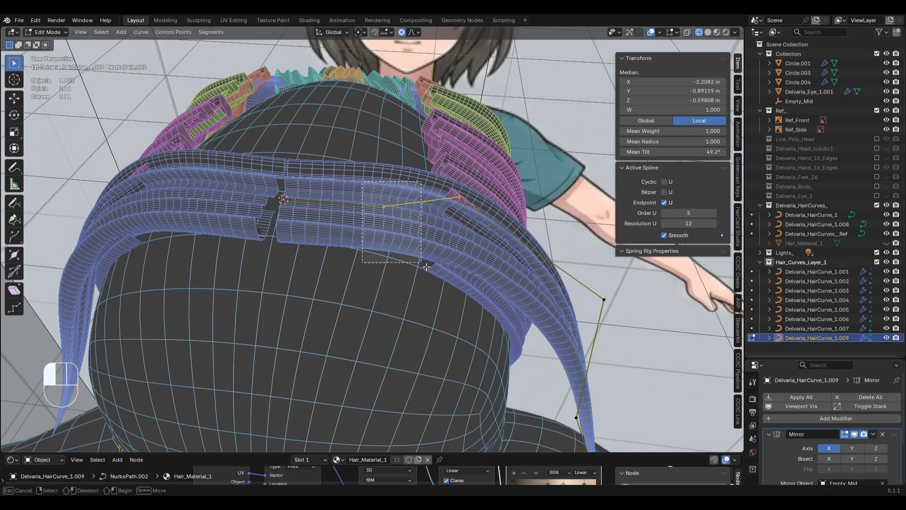
key(shift+s)
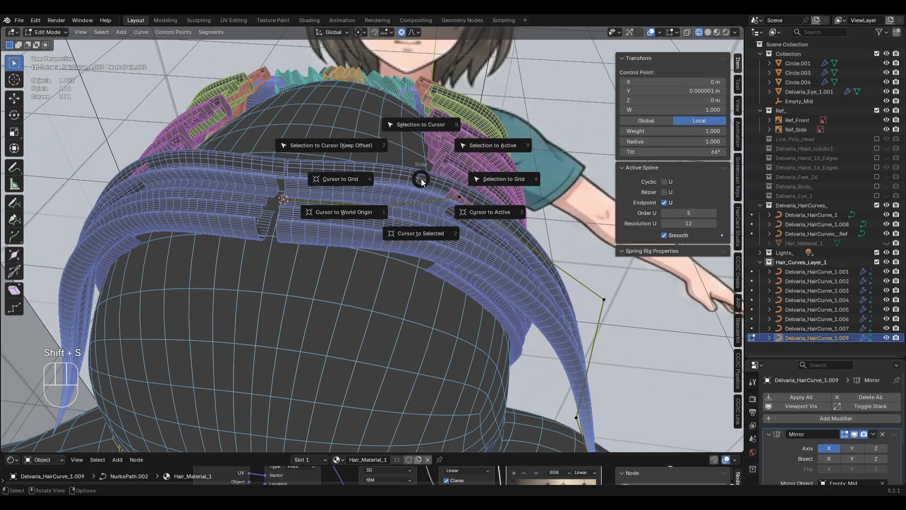
key(Escape)
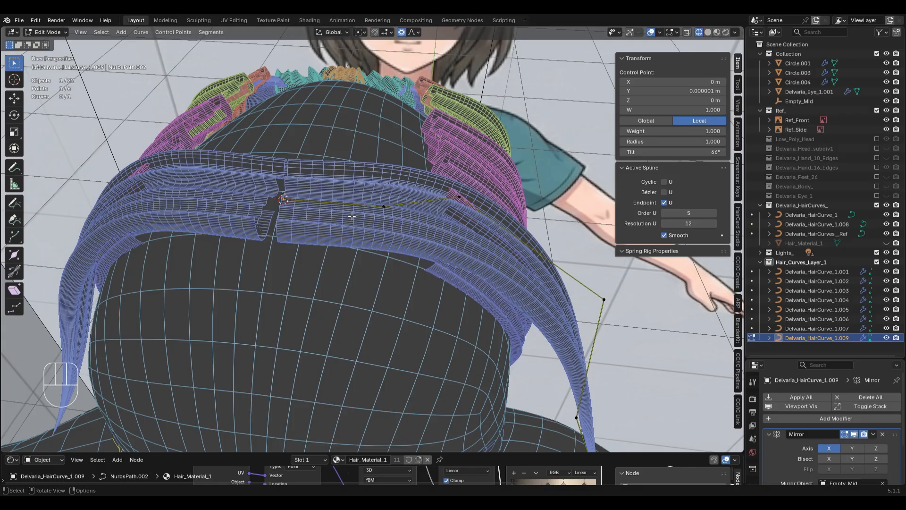
key(Tab)
right_click(328, 215)
mouse_move(330, 215)
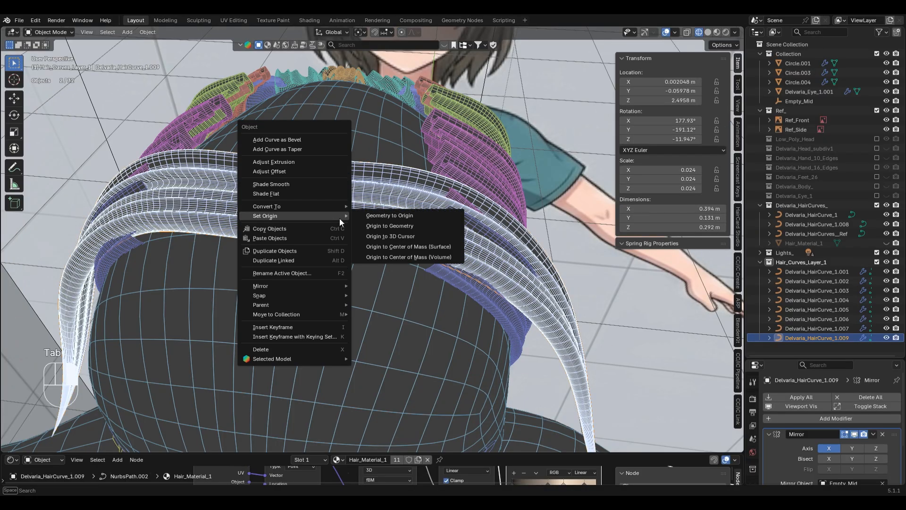
click(411, 237)
middle_drag(412, 239, 342, 258)
Rotate the strand about its root in top view to a Z rotation of about -18.2° and return to solid shading.
key(KP_7)
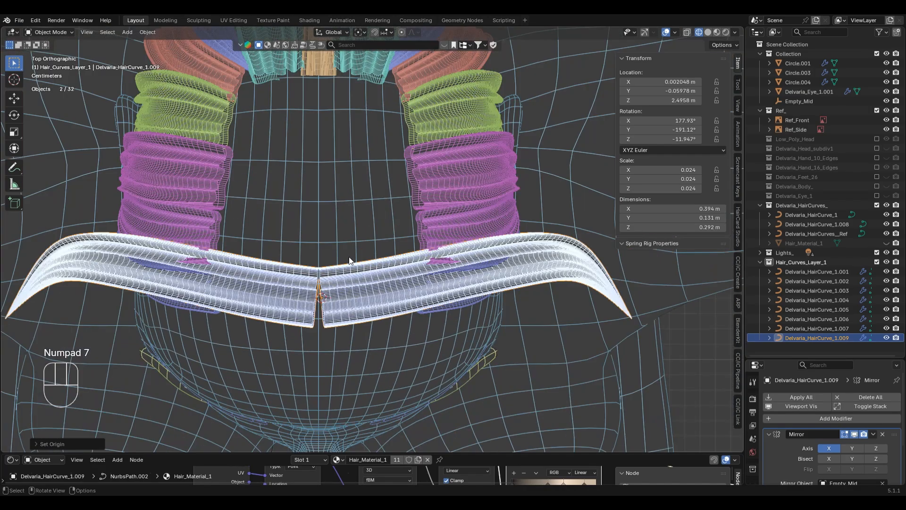
key(r)
key(r)
click(461, 244)
key(alt+z)
key(KP_3)
key(alt+z)
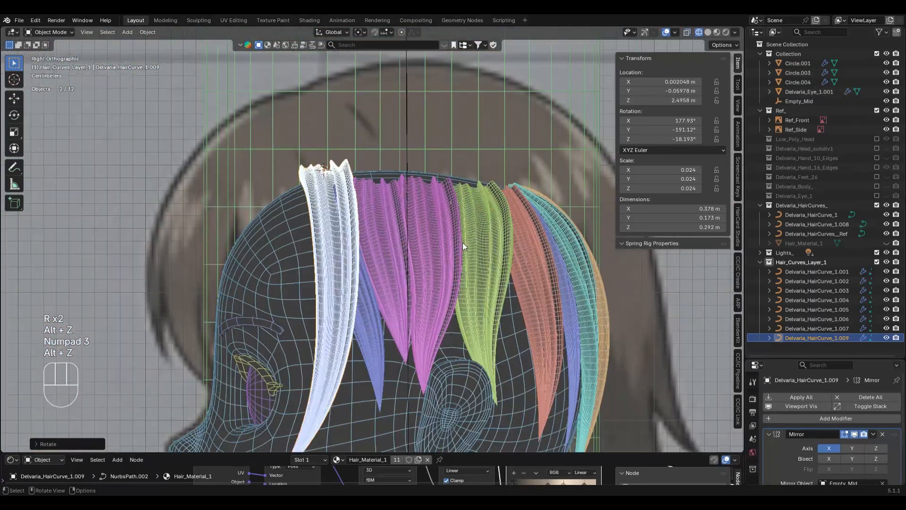
key(z)
Move the strand's tip control point inward and down toward the jaw in front view with a proportional size of about 0.198 m.
key(KP_1)
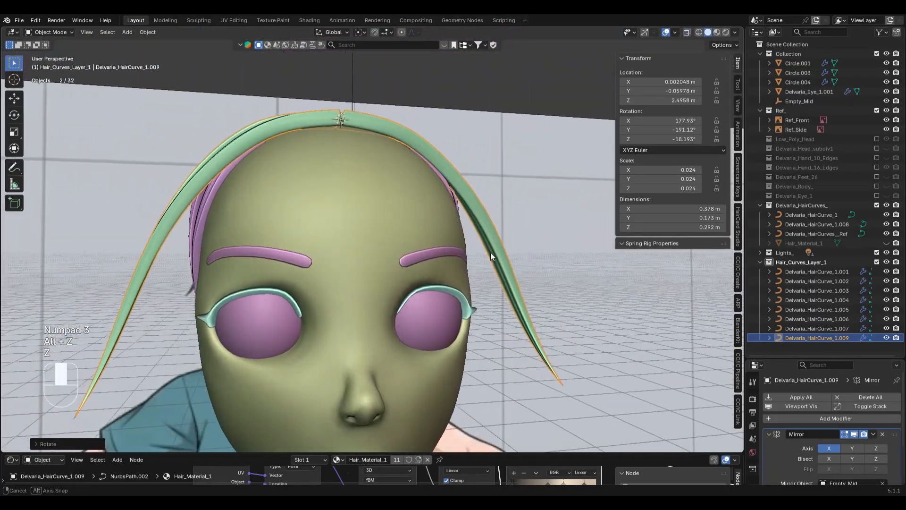
key(Tab)
scroll(524, 306, down, 2)
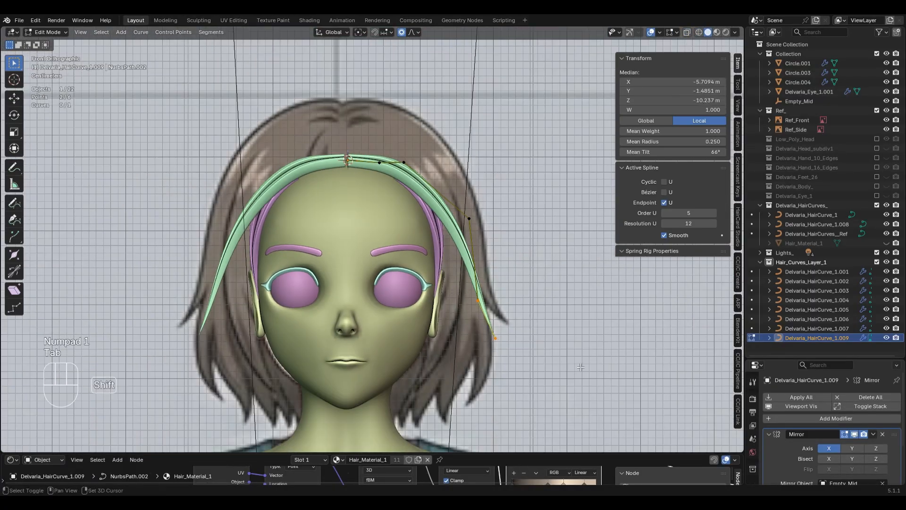
shift+middle_drag(579, 374, 592, 323)
click(512, 288)
key(g)
scroll(565, 346, down, 3)
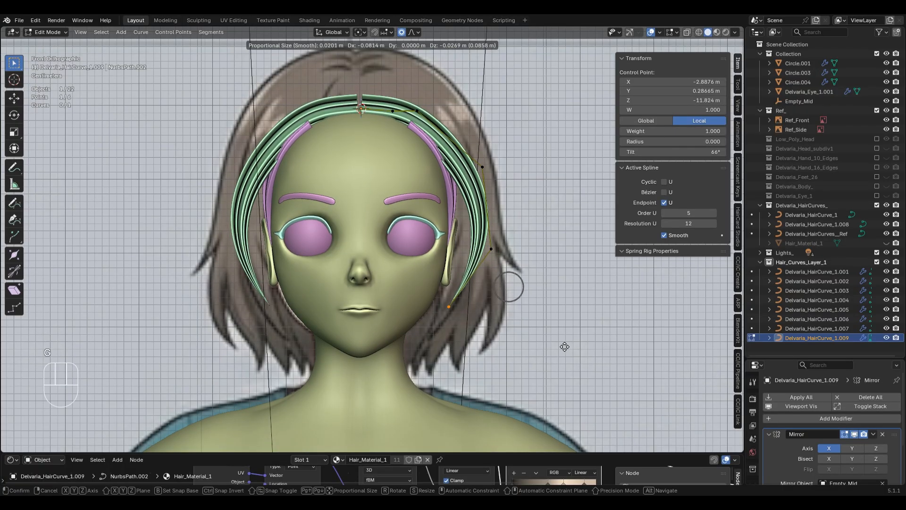
scroll(561, 349, down, 14)
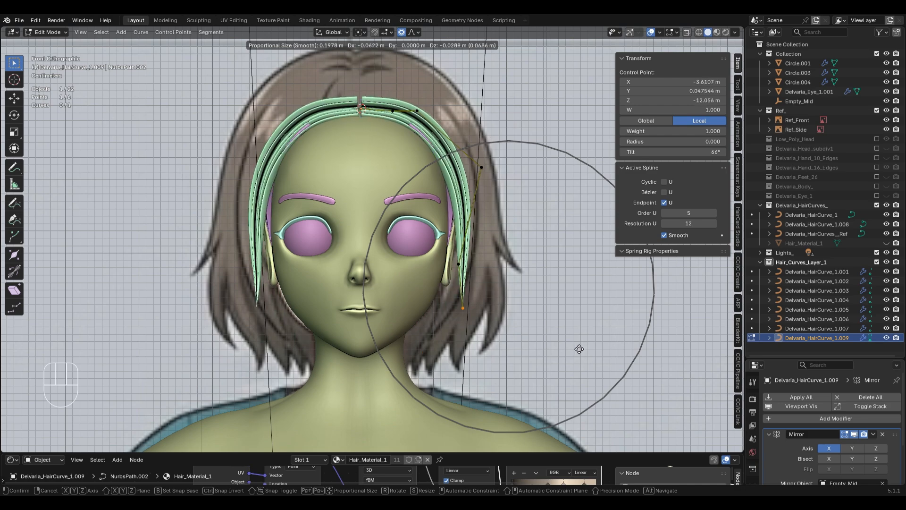
click(545, 373)
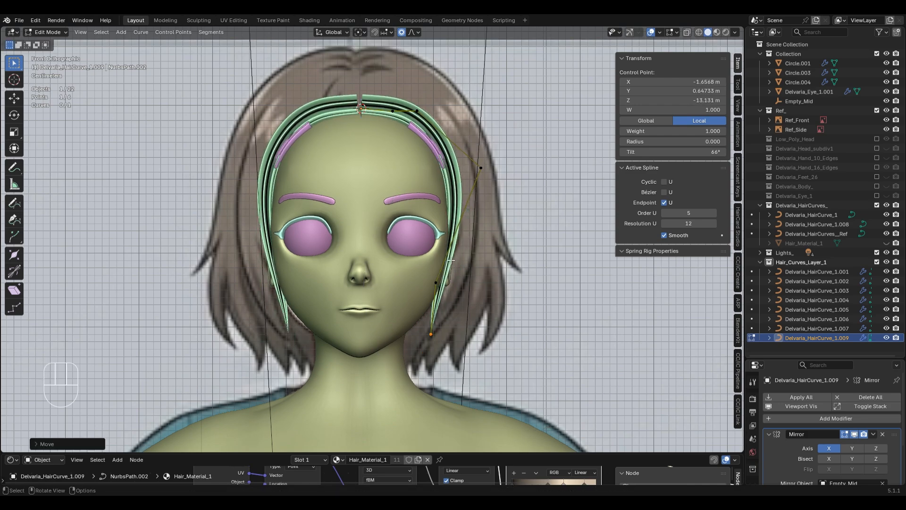
Move the control point above the tip outward and down with a proportional size of about 0.084 m.
key(g)
scroll(513, 330, up, 9)
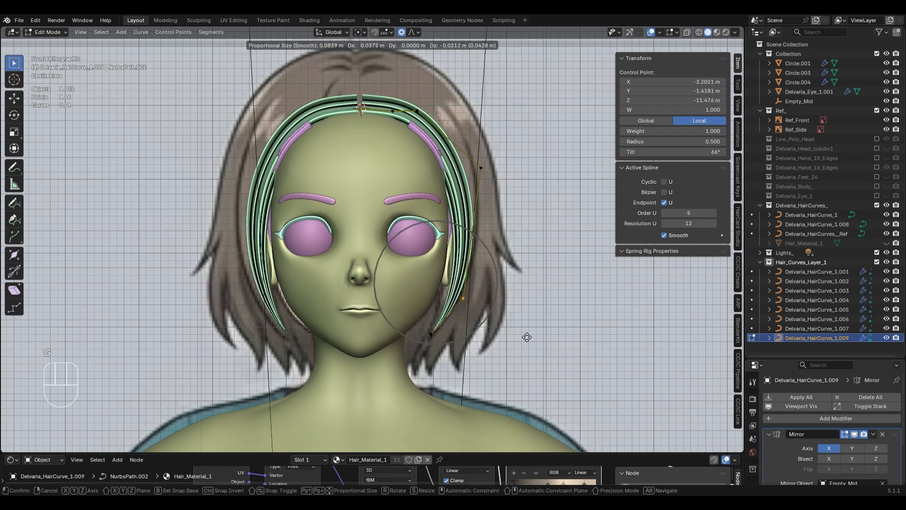
click(513, 332)
middle_drag(513, 333, 383, 225)
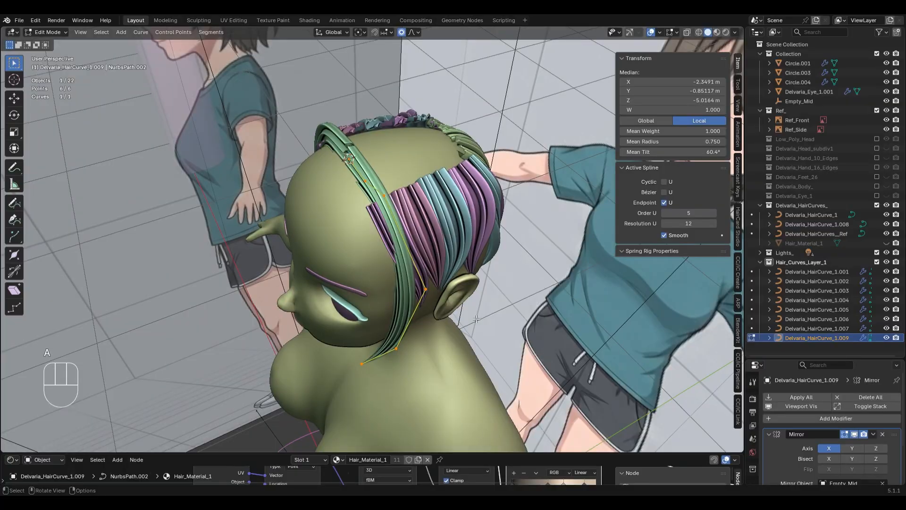
Tilt all of the strand's control points together until the root's tilt is about 135°.
middle_drag(466, 313, 458, 282)
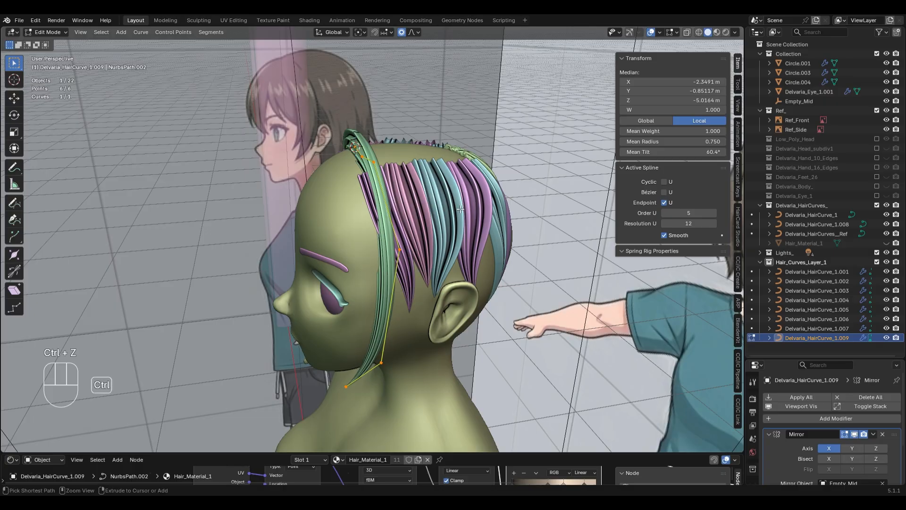
key(ctrl+t)
key(ctrl+z)
key(ctrl+t)
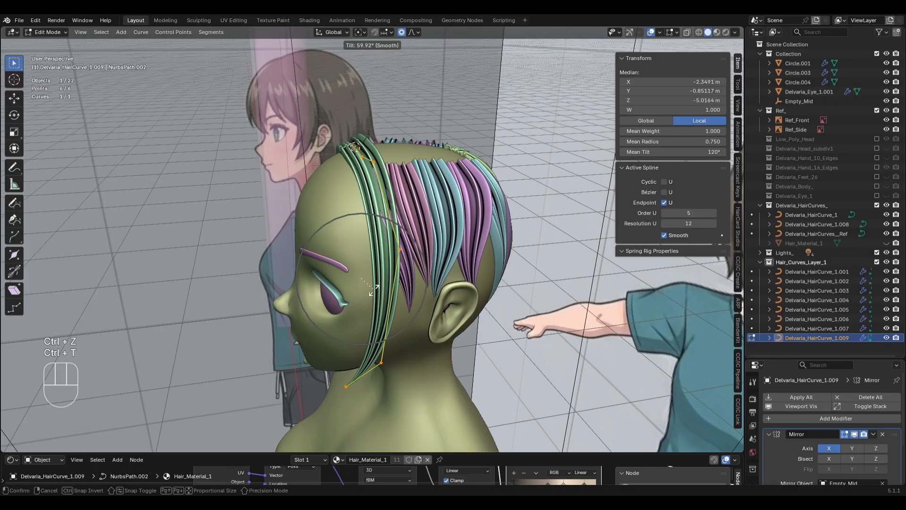
click(351, 309)
middle_drag(352, 309, 389, 288)
Select the strand's widest side control point and move it along the Z axis.
drag(373, 243, 454, 317)
middle_drag(455, 317, 417, 193)
key(g)
key(z)
key(ctrl+z)
key(g)
key(z)
click(527, 228)
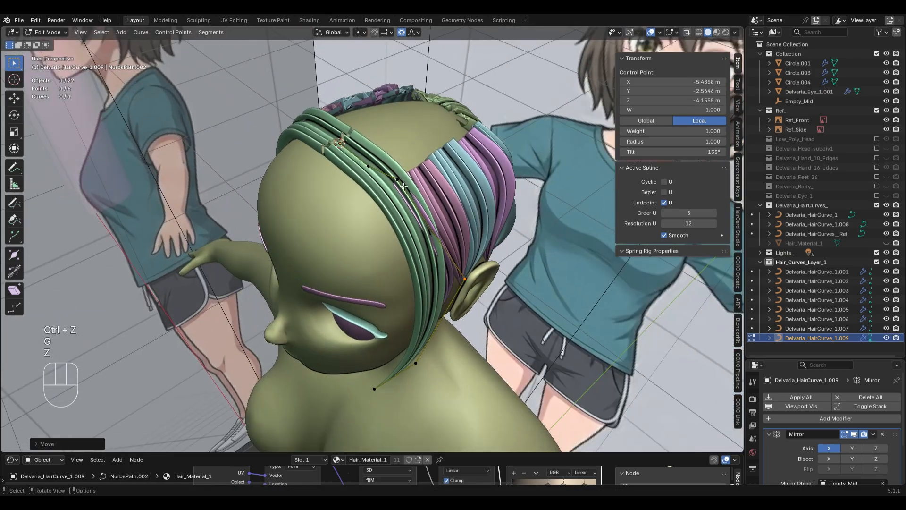
Try to move the strand's third control point from the root along the X axis.
key(g)
key(x)
click(542, 224)
key(KP_1)
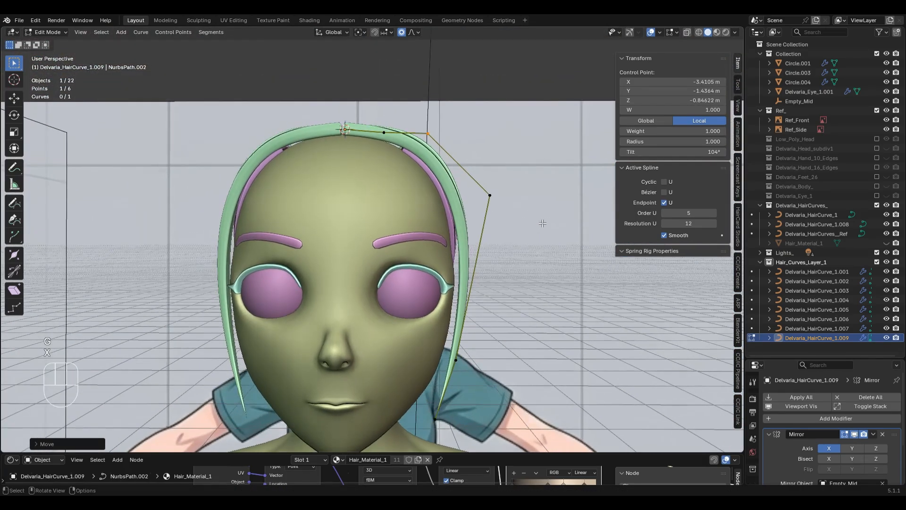
key(ctrl+z)
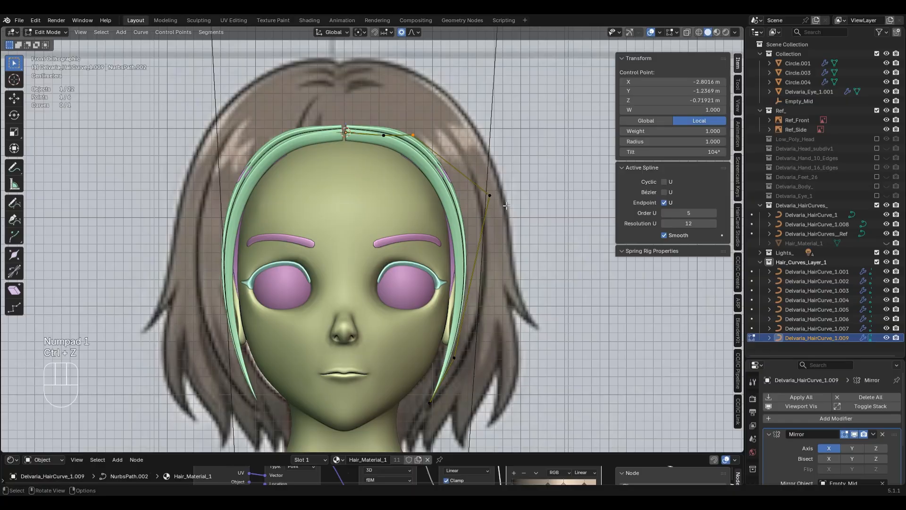
Move the second control point slightly up and toward the midline in front view to arch the strand near its root.
scroll(570, 260, up, 2)
shift+middle_drag(406, 134, 415, 252)
scroll(415, 252, up, 1)
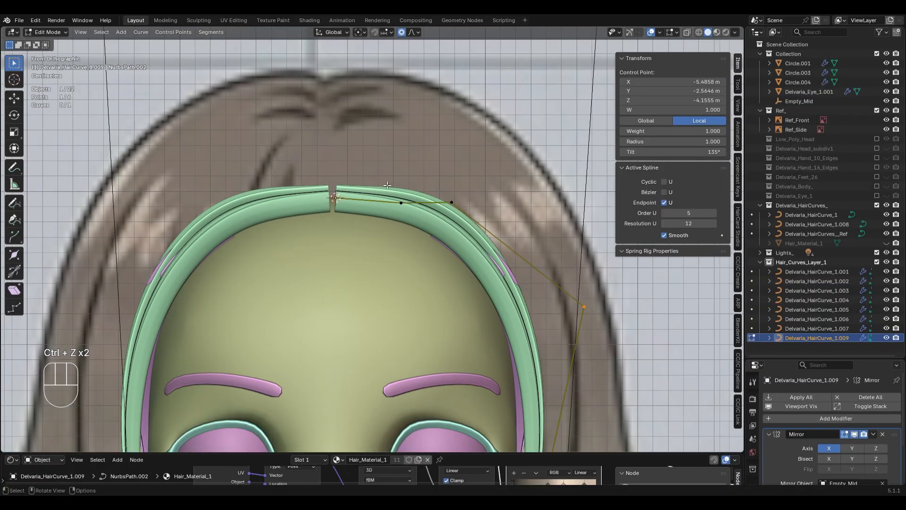
click(401, 202)
key(g)
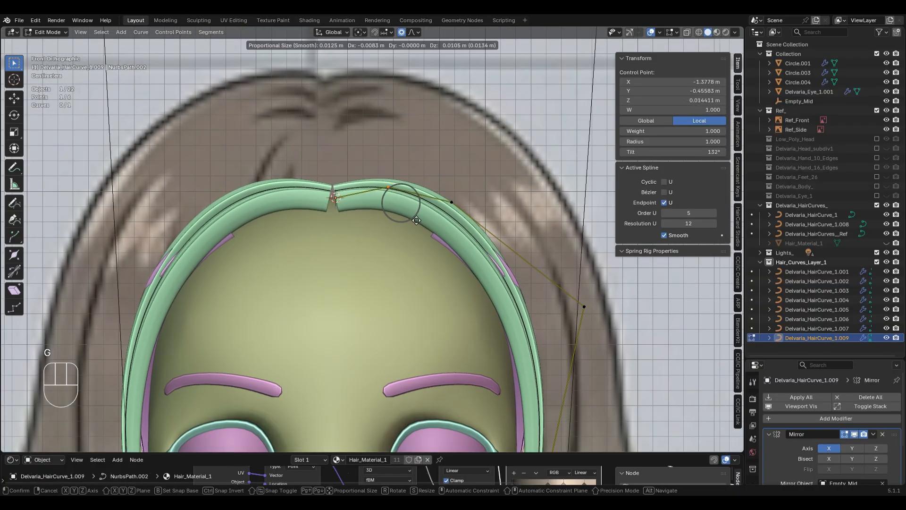
click(355, 201)
Try to move the strand's root control point along the Z axis at the midline.
middle_drag(355, 201, 353, 274)
click(335, 228)
key(g)
key(z)
click(432, 279)
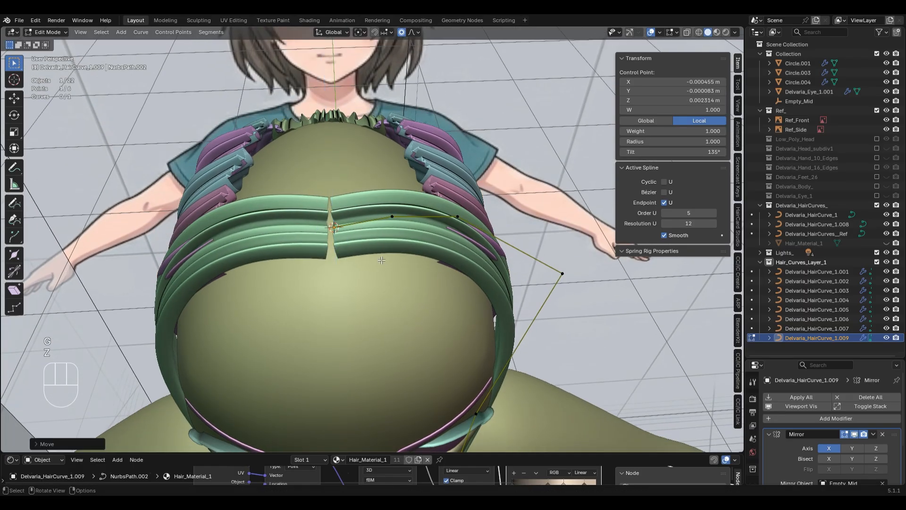
key(ctrl+z)
Move the root control point about -0.0037 m along X to close the gap between the mirrored halves.
key(g)
key(x)
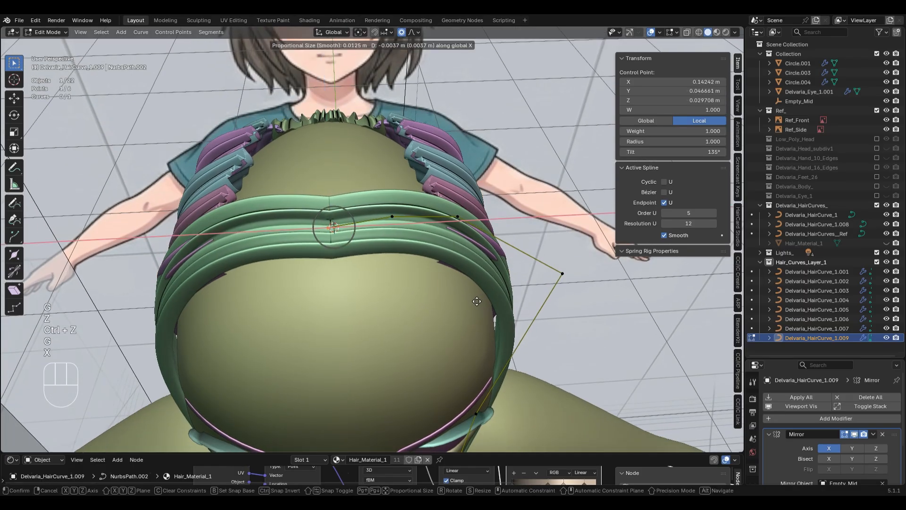
click(477, 301)
Select the first two control points and move them about 0.003 m outward along X.
middle_drag(476, 301, 378, 266)
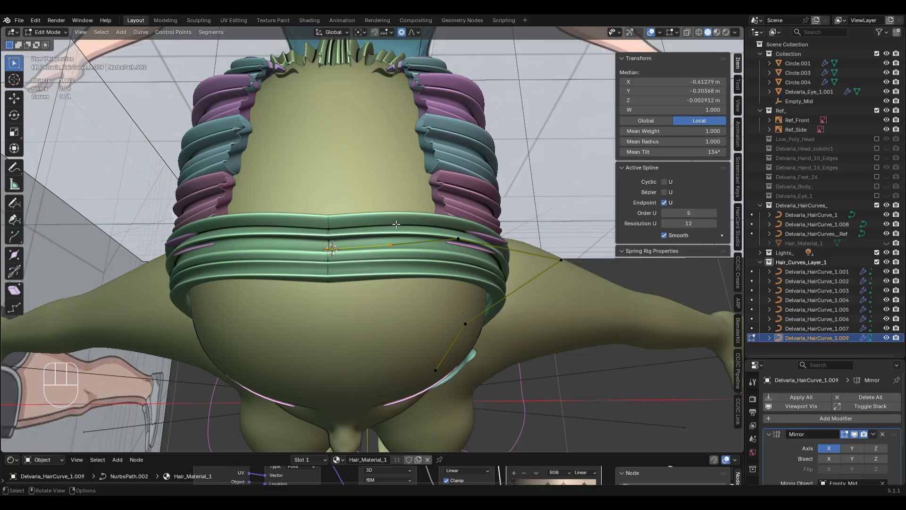
key(g)
key(x)
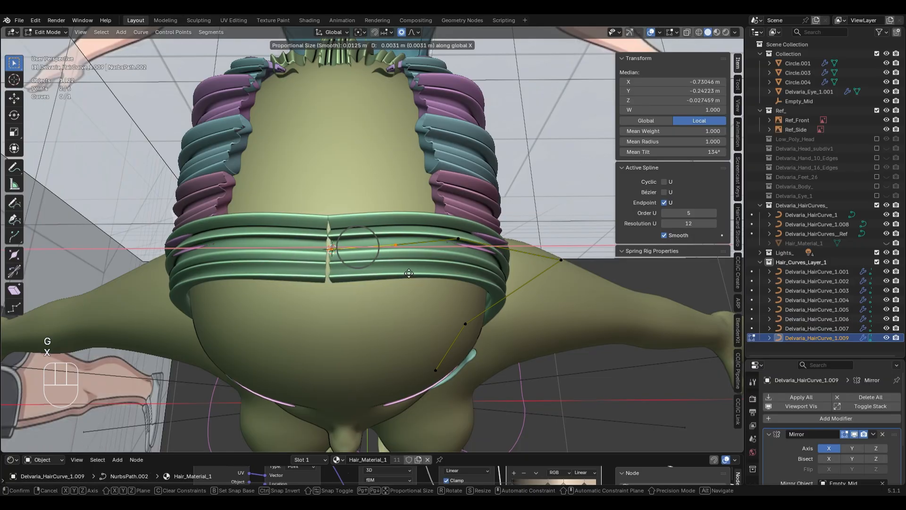
click(410, 274)
key(KP_1)
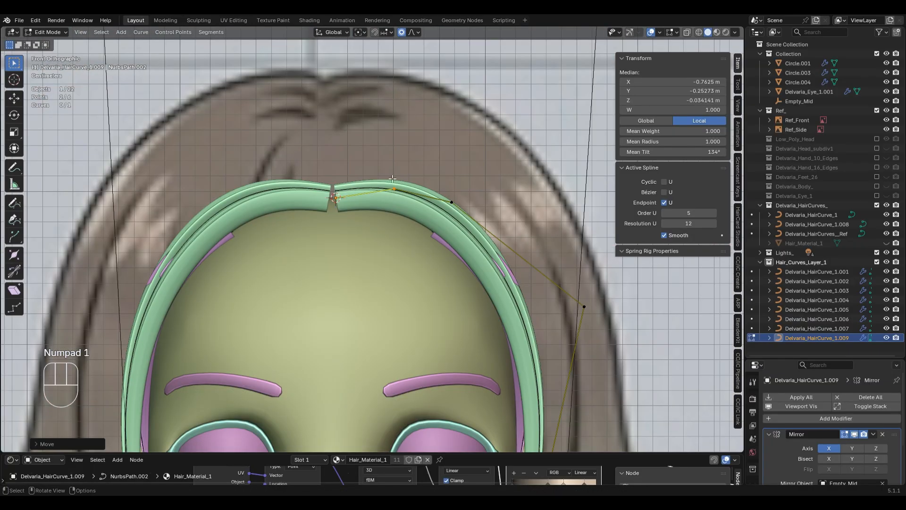
Adjust the height of the root control point along Z and switch the viewport to wireframe shading.
click(393, 180)
click(341, 200)
key(g)
key(z)
click(364, 225)
key(z)
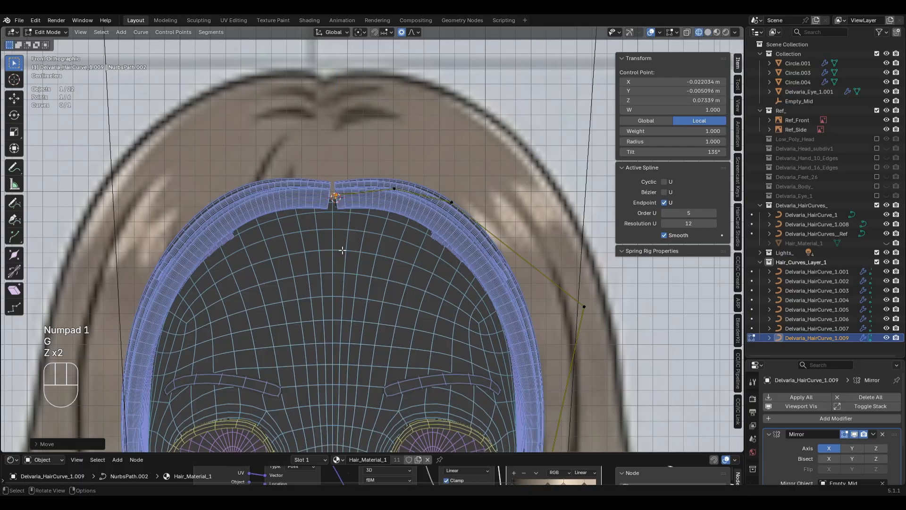
Try to scale the radius of the strand's root control point.
middle_drag(333, 246, 413, 268)
key(alt+s)
click(510, 268)
middle_drag(510, 268, 458, 288)
key(ctrl+z)
In top view, adjust the root control point's radius and move it along X to close the gap between the mirrored halves.
key(KP_7)
key(alt+s)
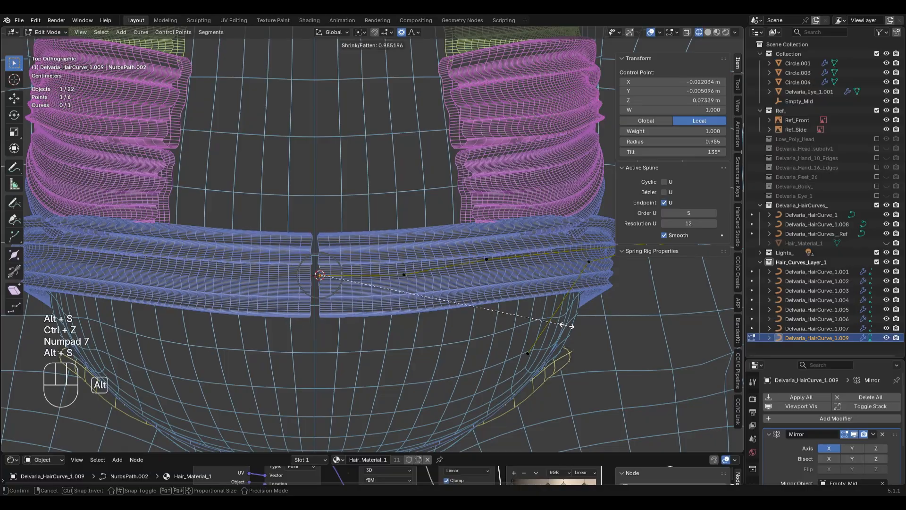
click(574, 330)
key(g)
key(x)
click(557, 323)
Leave Edit Mode and return the viewport to solid shading.
key(Tab)
key(KP_1)
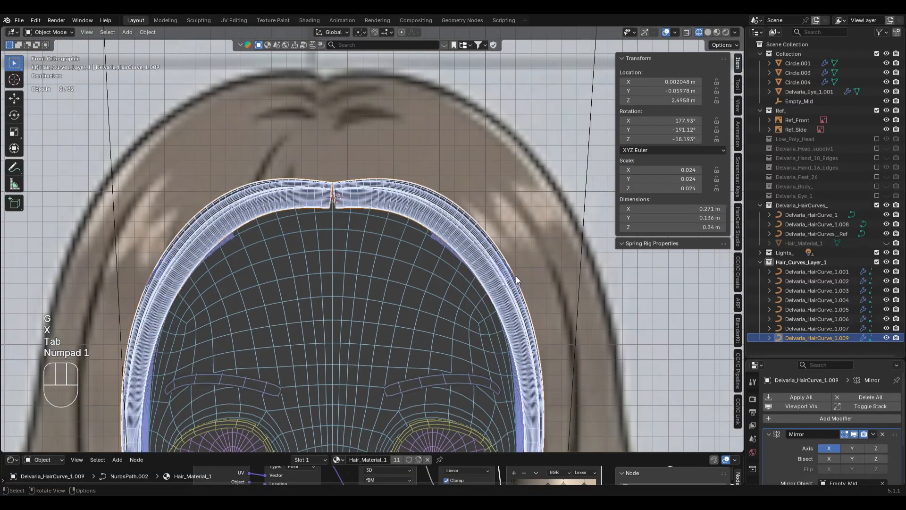
key(alt+z)
key(z)
mouse_move(500, 283)
middle_down()
mouse_move(438, 291)
mouse_move(516, 277)
middle_up()
Lower the strand's third control point along Z, and lower the second one about 0.0057 m along Z.
key(Tab)
drag(502, 223, 517, 212)
key(g)
key(z)
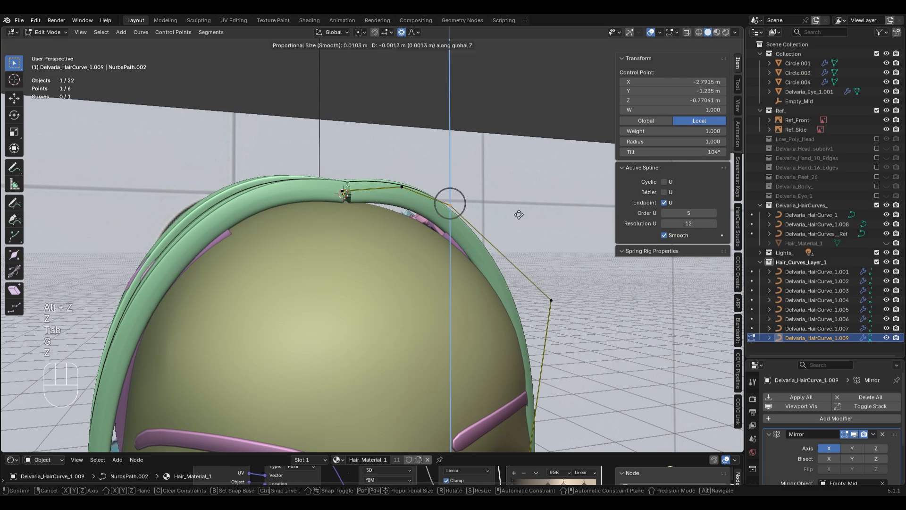
click(519, 222)
drag(376, 173, 445, 199)
key(g)
key(z)
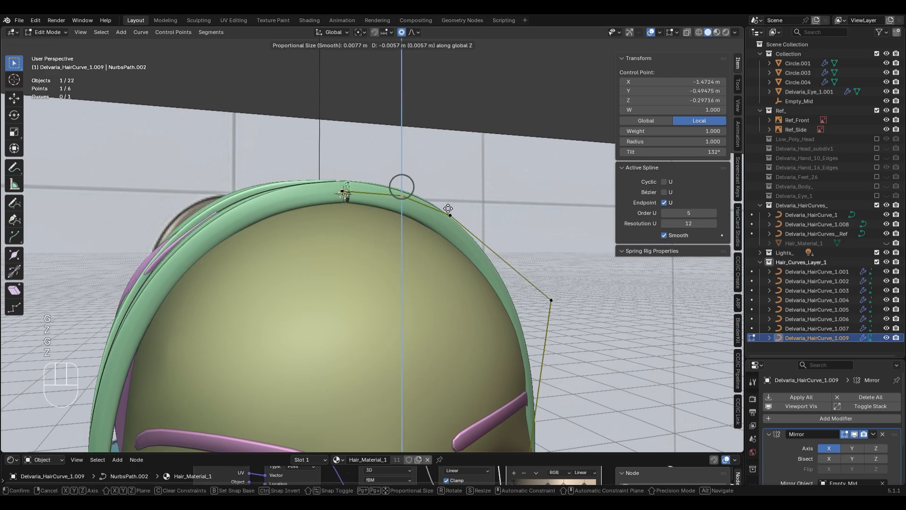
click(449, 208)
Adjust the fourth control point's height along Z and reposition it freely so the strand wraps the side of the head.
middle_drag(450, 208, 450, 316)
drag(385, 271, 424, 288)
middle_drag(472, 279, 512, 297)
key(g)
key(z)
click(479, 291)
key(g)
key(z)
click(514, 290)
middle_drag(569, 326, 531, 306)
key(g)
click(528, 305)
key(KP_1)
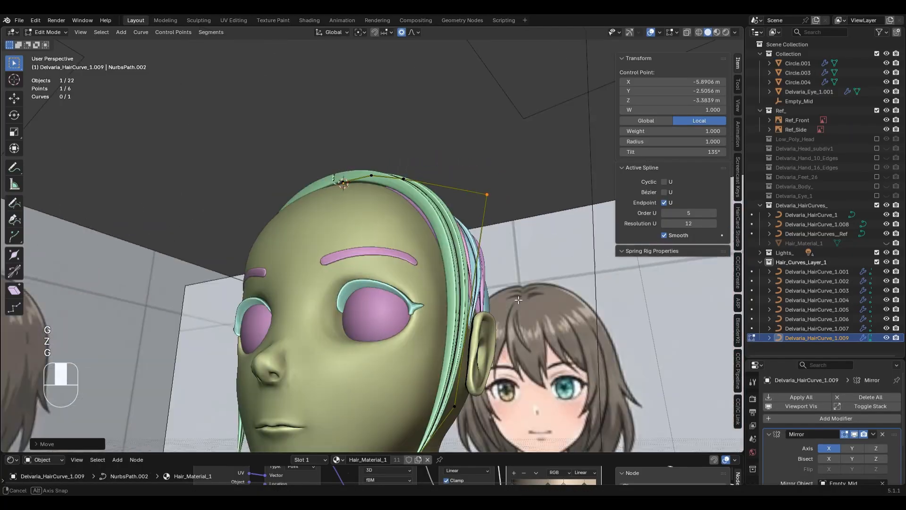
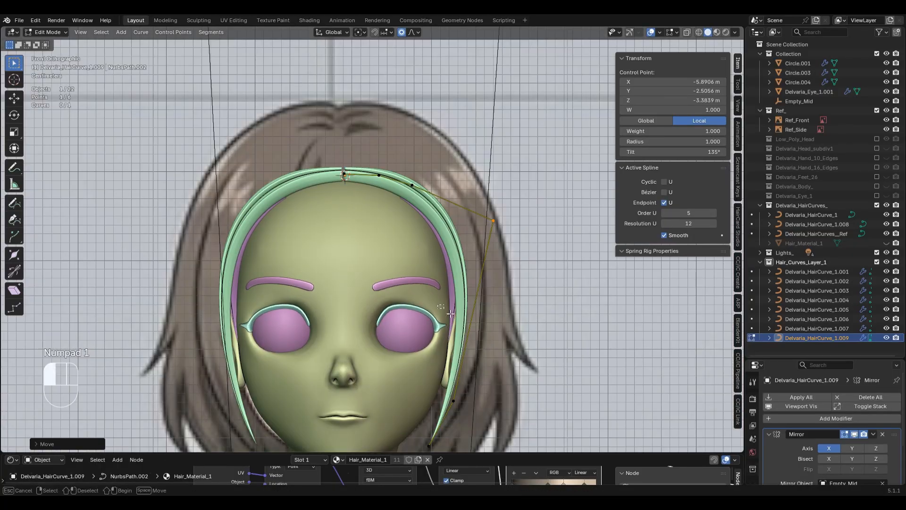
Try to subdivide the segment below the fourth control point and move the new point.
key(q)
click(556, 307)
click(474, 310)
key(g)
click(599, 360)
key(ctrl+z)
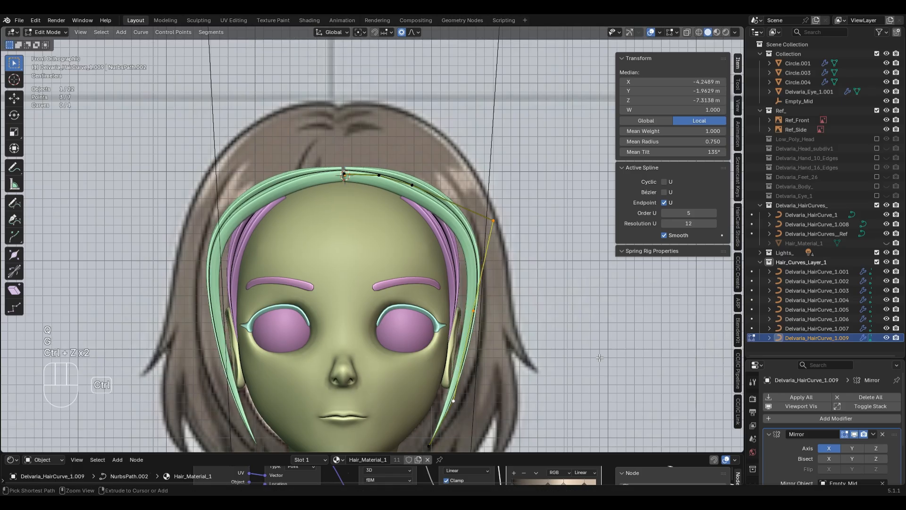
key(ctrl+z)
Subdivide the segment between the fourth and fifth control points and move the surrounding points inward against the head.
shift+drag(421, 364, 483, 414)
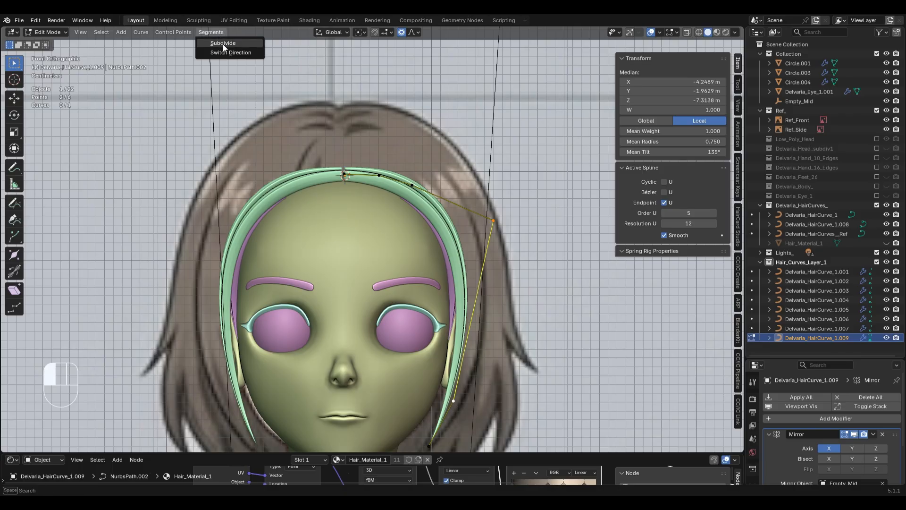
click(224, 43)
key(g)
key(g)
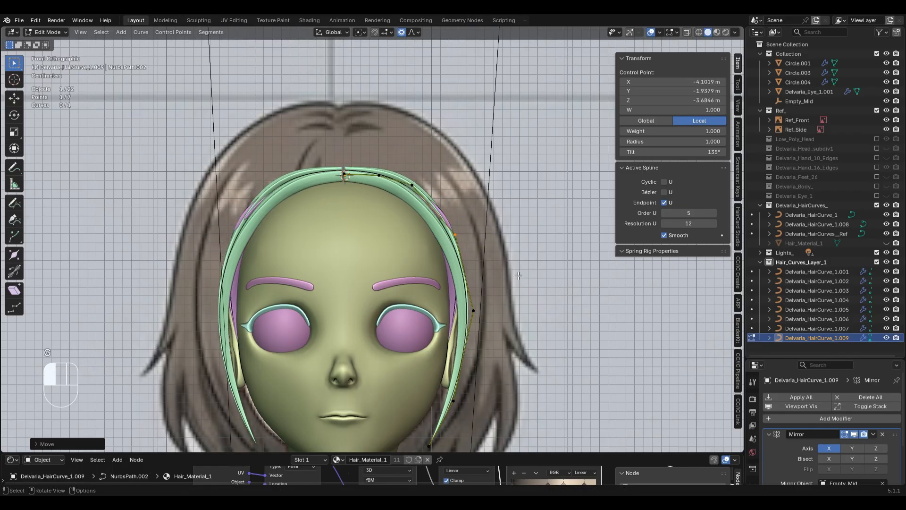
click(528, 334)
key(g)
click(502, 415)
Raise the fourth control point along Z and shift it outward along X.
middle_drag(502, 415, 527, 341)
key(g)
key(z)
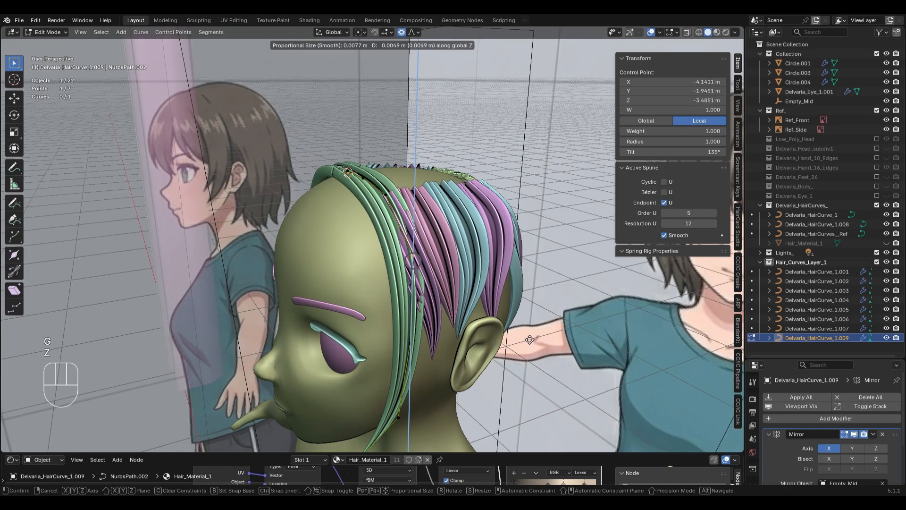
click(444, 257)
key(g)
middle_drag(444, 257, 384, 215)
key(x)
click(459, 260)
Try to move the third control point along Z.
drag(366, 173, 409, 221)
middle_drag(409, 221, 491, 302)
middle_drag(430, 241, 500, 257)
key(g)
key(z)
key(ctrl+z)
In front view, move the fourth control point inward toward the side of the head.
key(KP_1)
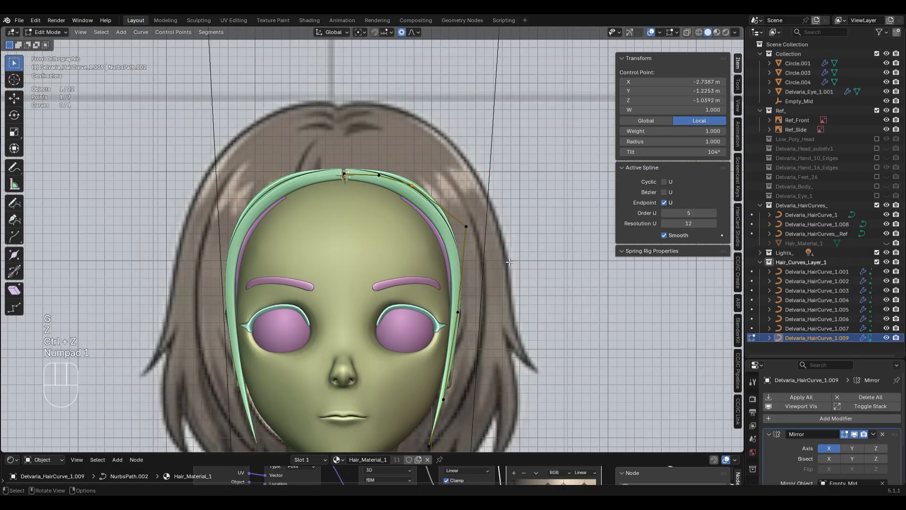
key(g)
click(566, 263)
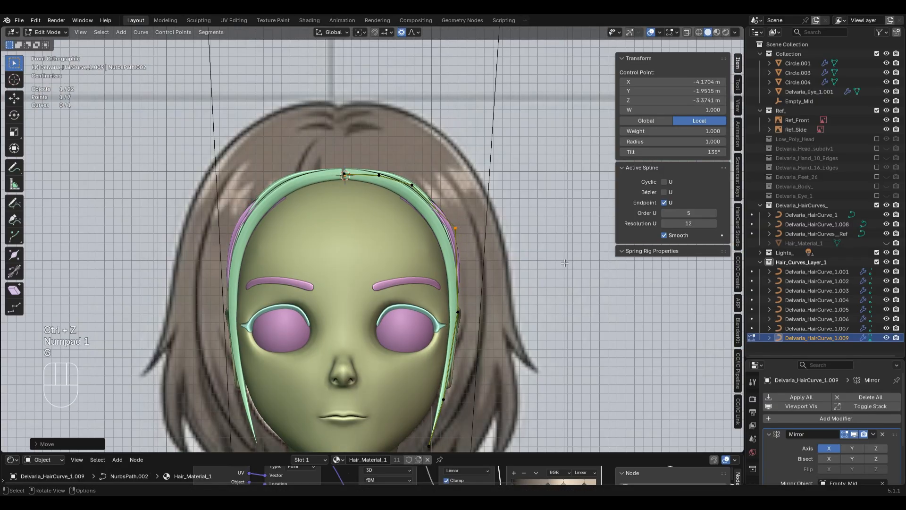
Move the fifth and sixth control points outward in front view so the strand clears the side of the face.
middle_drag(402, 195, 486, 266)
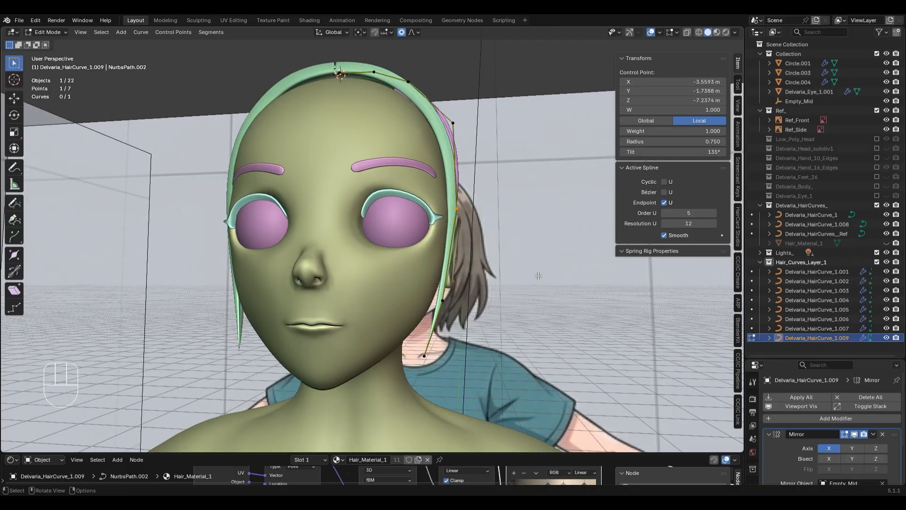
key(KP_1)
key(alt+z)
key(alt+z)
key(g)
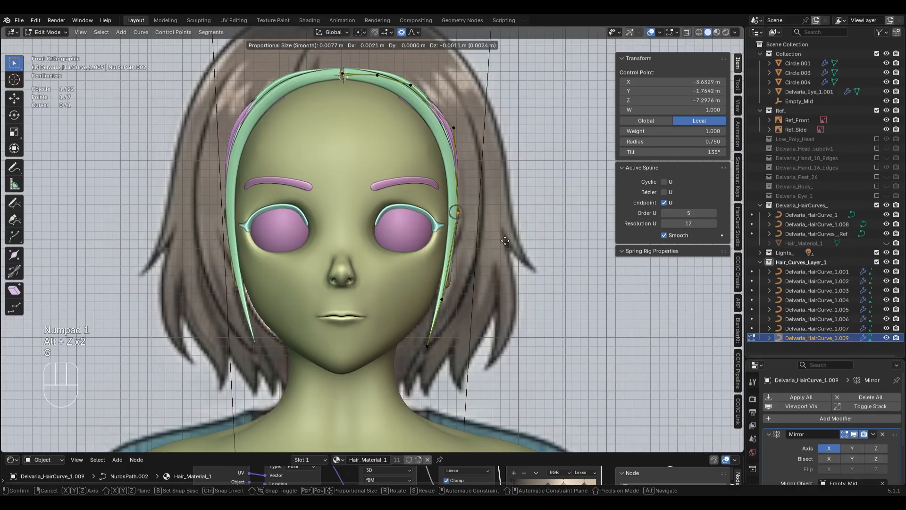
click(449, 292)
key(g)
click(497, 320)
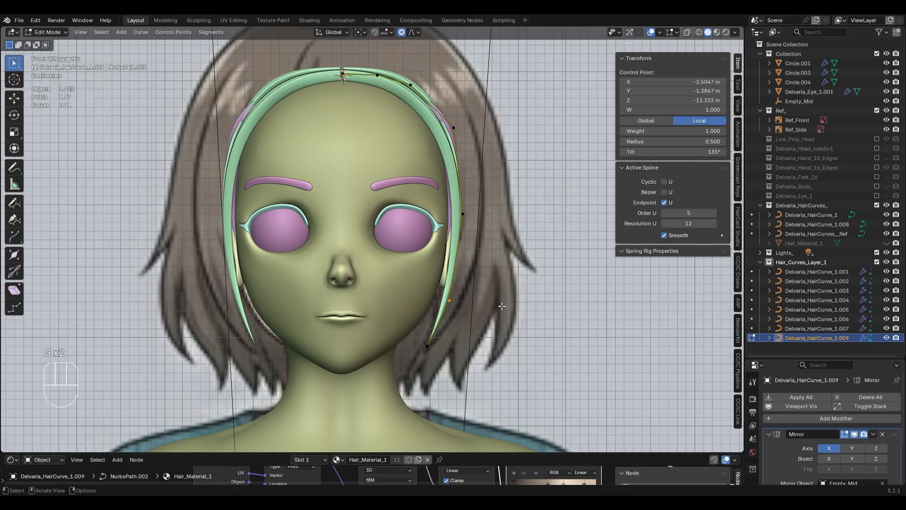
key(g)
click(513, 305)
Try to change the height of the fourth control point along Z.
shift+middle_drag(455, 208, 457, 271)
click(456, 192)
key(g)
key(z)
click(534, 217)
middle_drag(534, 218, 502, 267)
key(ctrl+z)
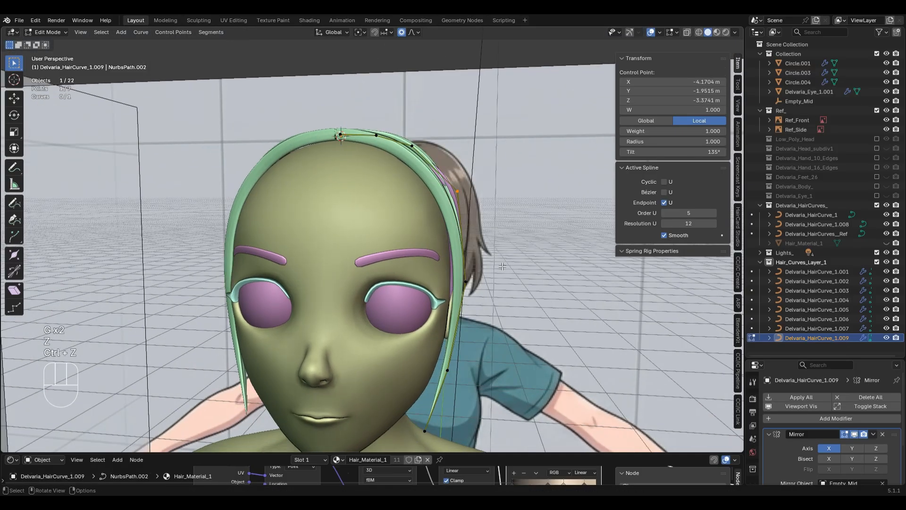
Move the fifth control point inward in front view and reposition the sixth one beside the cheek.
key(KP_1)
click(466, 277)
key(g)
click(460, 279)
drag(444, 366, 501, 400)
drag(421, 339, 510, 388)
key(g)
click(506, 384)
Shift the fifth control point about 0.0005 m outward along X and fine-tune the sixth one.
key(g)
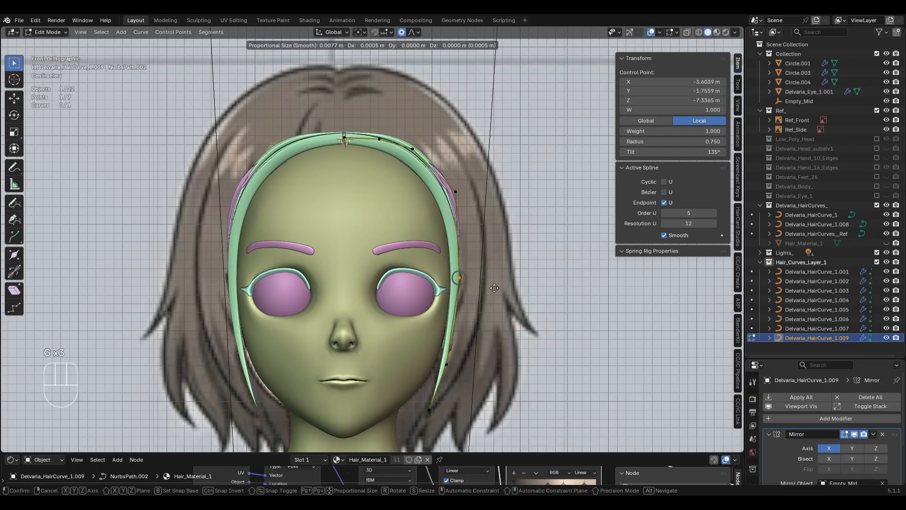
click(495, 287)
click(450, 365)
key(g)
click(472, 344)
Raise the fourth control point along Z and set its tilt to about 108°.
middle_drag(500, 302, 432, 321)
click(404, 265)
middle_drag(549, 335, 521, 274)
key(g)
key(z)
click(523, 266)
key(ctrl+t)
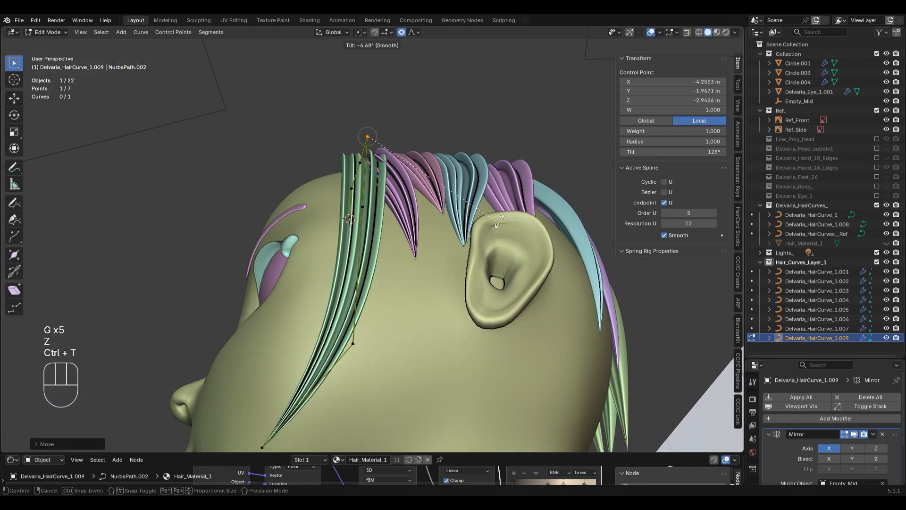
click(481, 161)
Try to move the tilted fourth control point further along Z.
middle_drag(480, 161, 484, 254)
key(g)
key(z)
click(552, 255)
key(ctrl+z)
Open the neighbouring strand Delvaria_HairCurve_1.001 for editing and select two of its middle control points.
key(Tab)
middle_drag(395, 224, 446, 294)
click(449, 209)
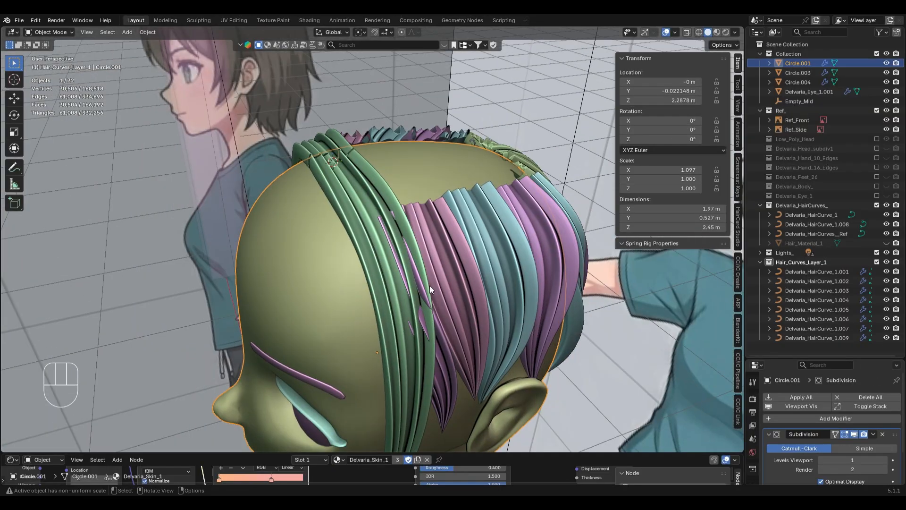
click(449, 384)
key(Tab)
click(393, 269)
Try to move the two selected control points of Delvaria_HairCurve_1.001 along X.
middle_drag(393, 270, 454, 240)
key(g)
key(x)
click(543, 288)
key(ctrl+z)
Lower the two selected control points of Delvaria_HairCurve_1.001 along Z so the strand tucks under the front one.
key(g)
key(z)
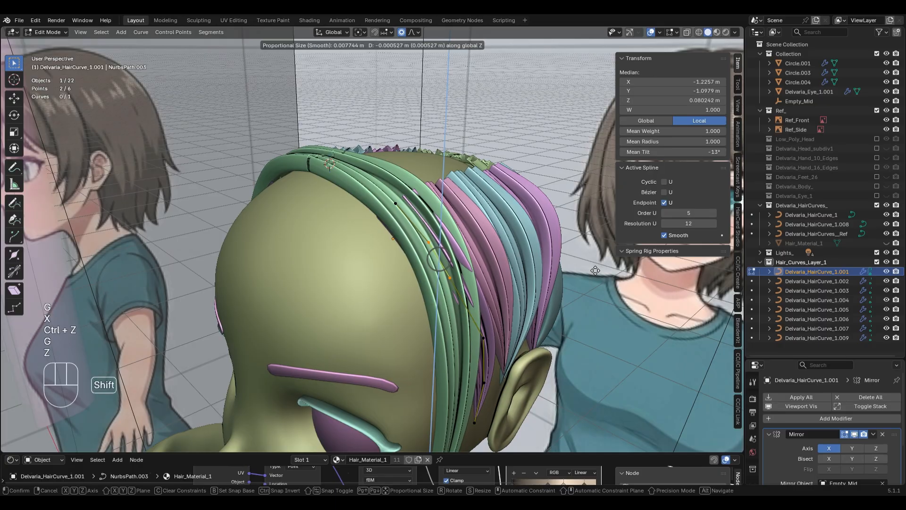
click(590, 297)
key(KP_1)
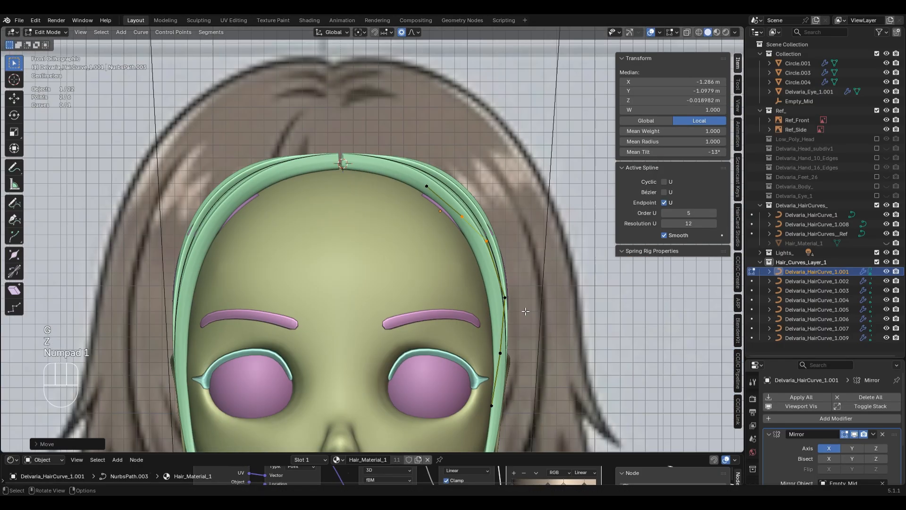
middle_drag(525, 312, 408, 324)
Return to editing Delvaria_HairCurve_1.009 and raise its fourth control point along Z to cover the purple strand.
key(Tab)
click(387, 293)
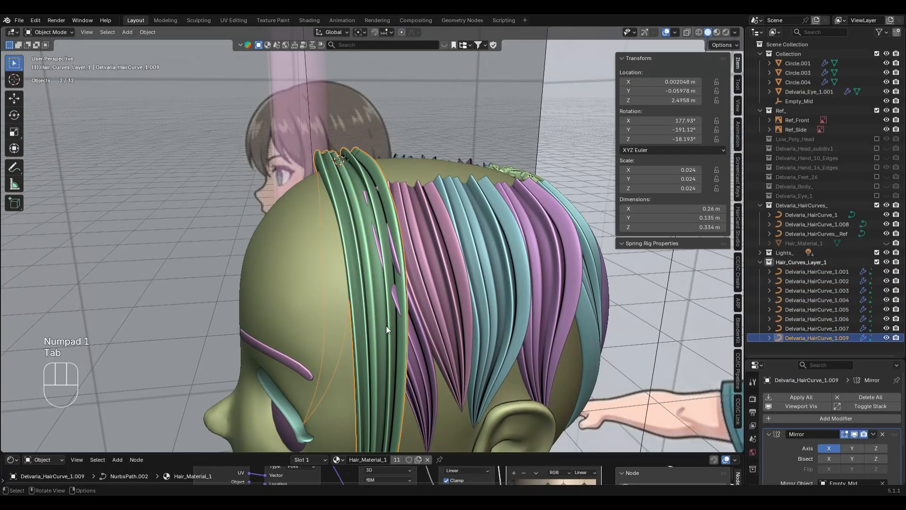
key(Tab)
drag(347, 232, 446, 314)
middle_drag(446, 314, 495, 331)
key(g)
key(z)
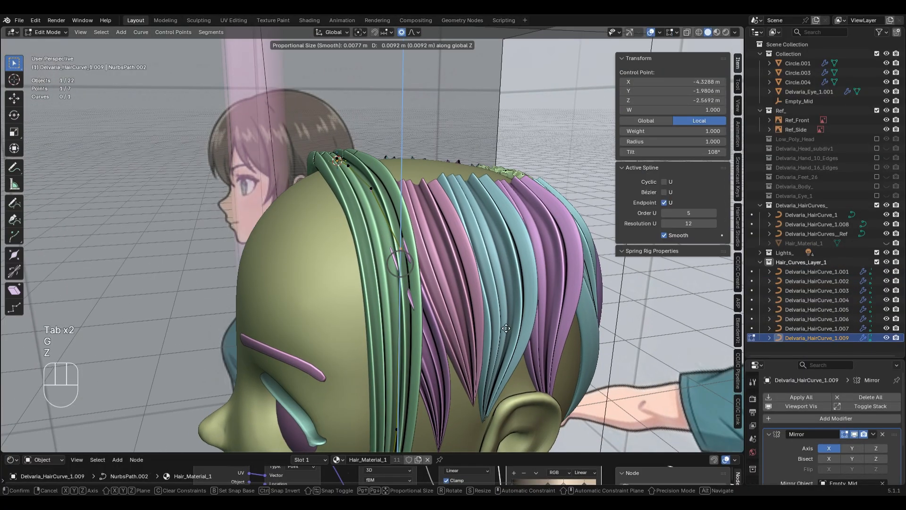
click(504, 308)
Select only the fifth control point of the front strand and raise it along Z.
click(435, 385)
scroll(435, 385, down, 2)
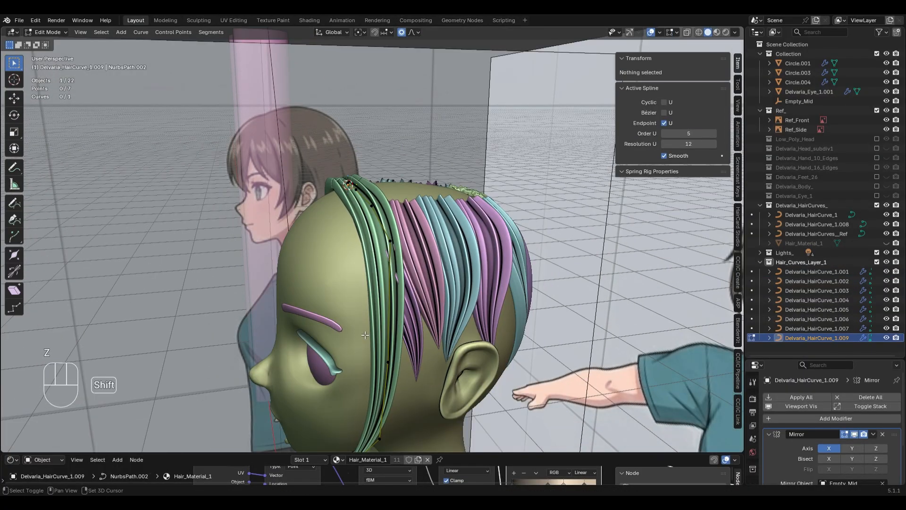
drag(366, 335, 463, 391)
key(g)
key(z)
click(465, 357)
key(KP_1)
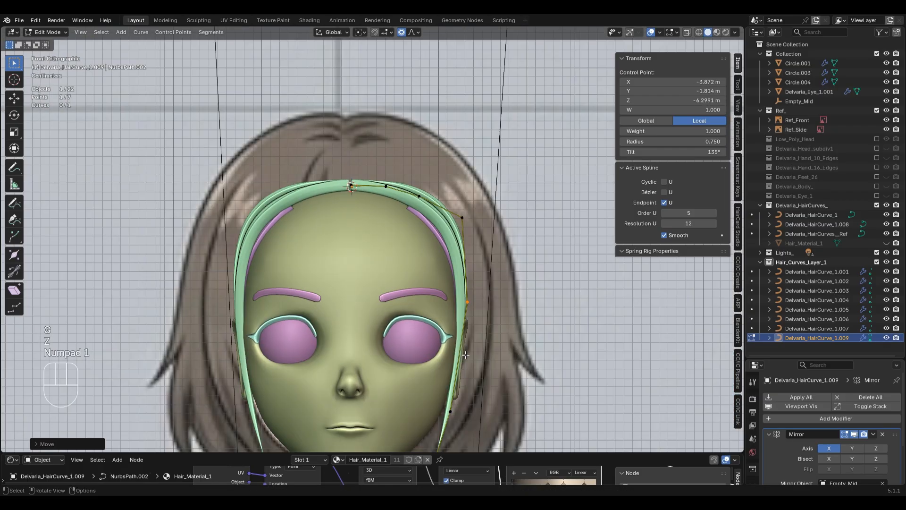
Examine the front strand from several angles and compare it with the side reference through X-ray.
key(Tab)
key(Tab)
middle_drag(478, 259, 335, 255)
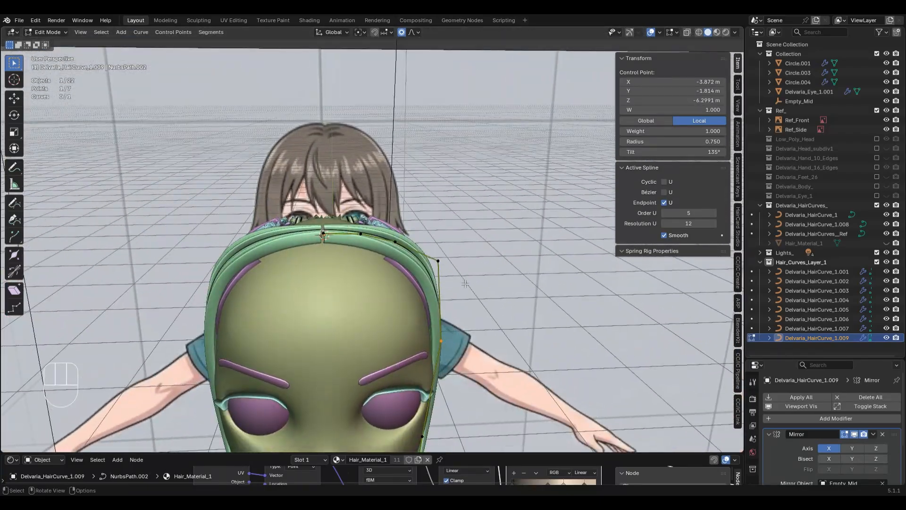
key(KP_3)
key(alt+z)
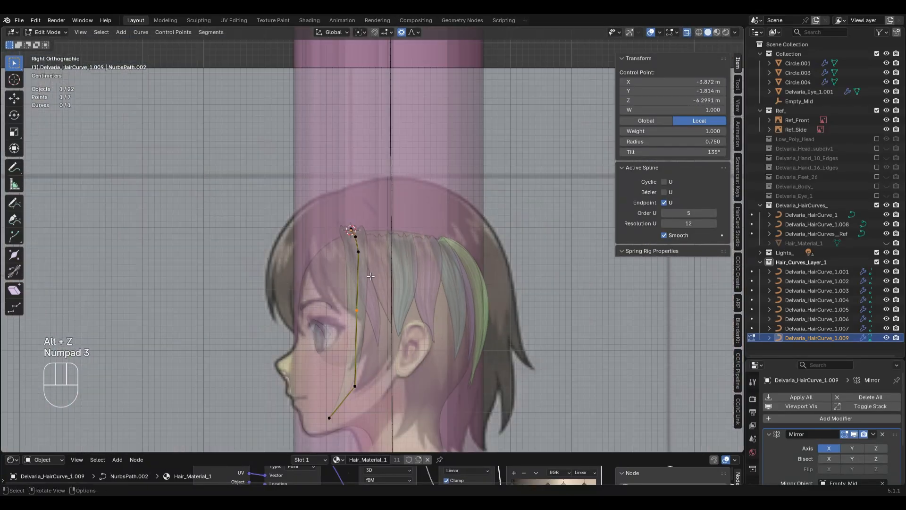
key(alt+z)
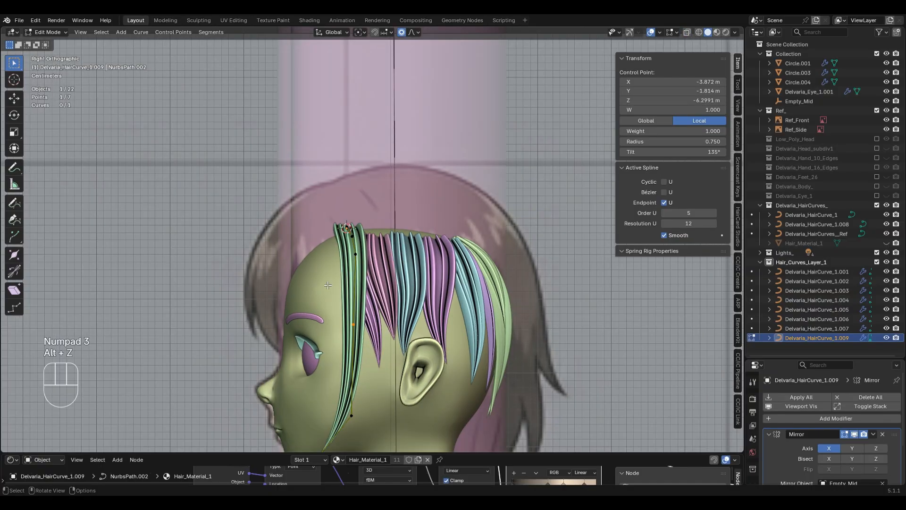
Check the front strand against the side reference through X-ray and reposition its fifth control point in the side view.
key(alt+z)
key(alt+z)
key(alt+z)
key(alt+z)
key(alt+z)
key(alt+z)
shift+middle_drag(352, 324, 343, 286)
click(347, 289)
key(g)
click(385, 331)
key(ctrl+z)
key(g)
click(324, 269)
click(345, 287)
key(g)
click(350, 286)
Move the front strand's fifth control point 0.0123 m outward along X and check the strand from the side.
middle_drag(351, 283, 417, 313)
key(g)
key(x)
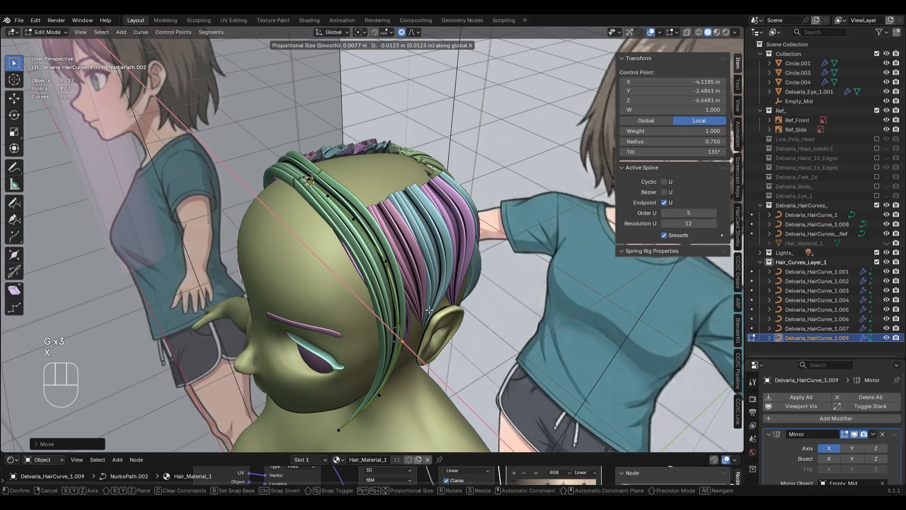
click(430, 311)
key(KP_3)
scroll(462, 338, up, 3)
key(Tab)
scroll(495, 257, down, 2)
key(Tab)
Tilt the front strand's fourth control point to 108° and its third to 101° so the strand follows the skull.
middle_drag(483, 268, 538, 151)
shift+click(336, 200)
key(ctrl+t)
click(533, 212)
middle_drag(529, 214, 419, 222)
click(383, 201)
click(491, 222)
Try duplicating the front strand and moving the copy about 0.04 m forward along Y, and delete the copy.
key(KP_1)
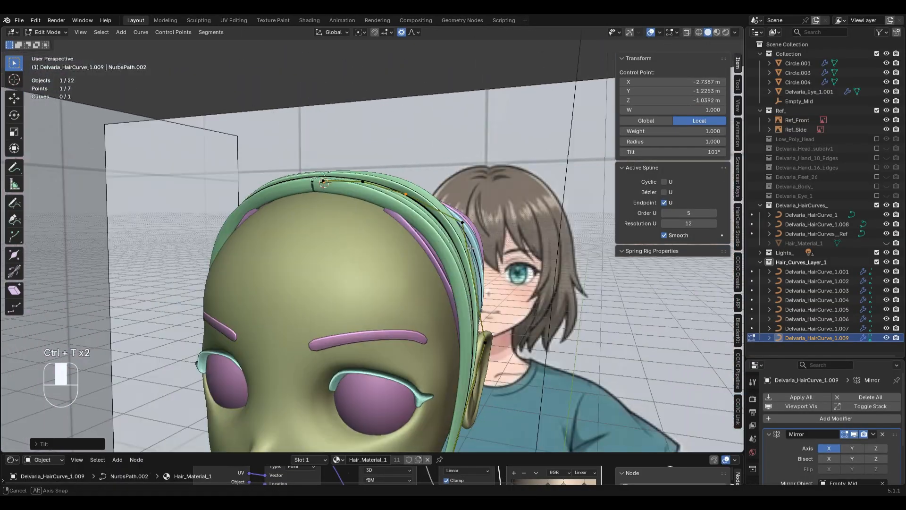
key(KP_3)
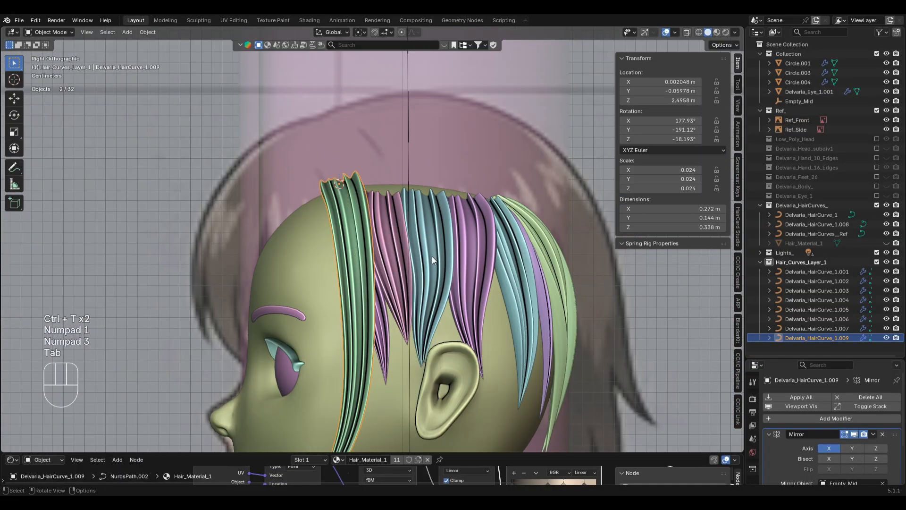
shift+middle_drag(450, 250, 465, 208)
key(Tab)
key(shift+d)
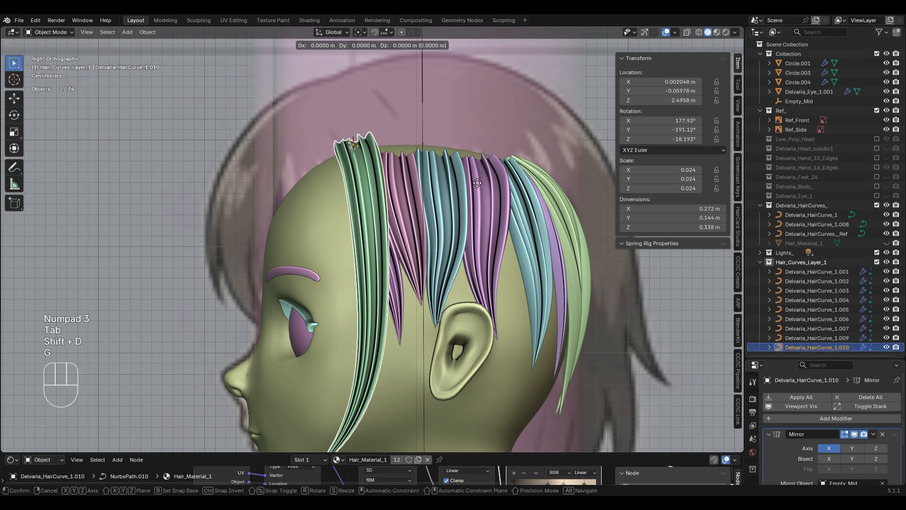
key(y)
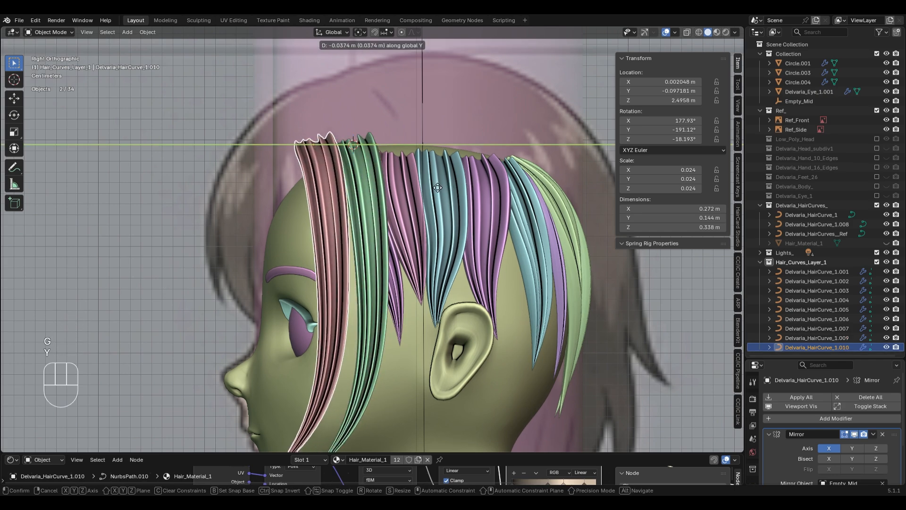
click(434, 185)
key(Delete)
Reopen Delvaria_HairCurve_1.009 for editing and fatten its fourth control point to a radius of about 1.16.
scroll(430, 220, down, 2)
middle_drag(389, 199, 417, 233)
scroll(417, 233, up, 3)
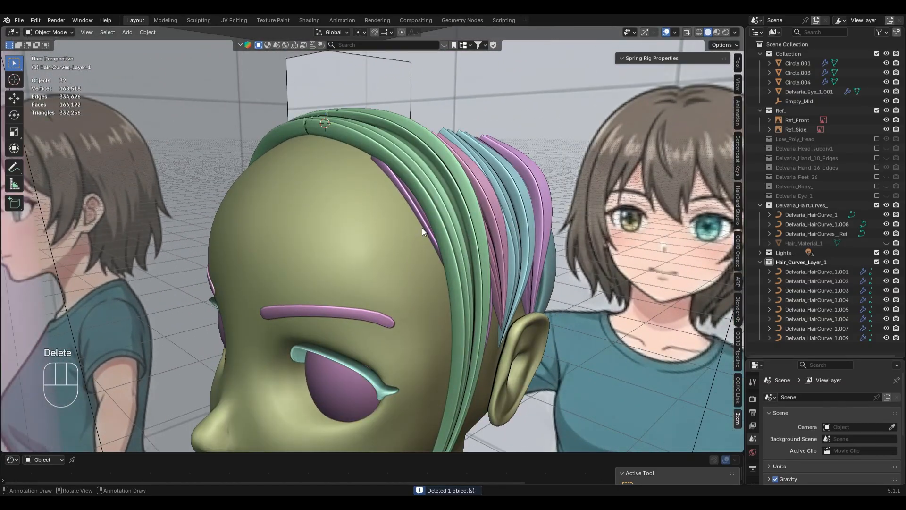
key(KP_3)
click(351, 173)
middle_drag(351, 174, 429, 196)
key(Tab)
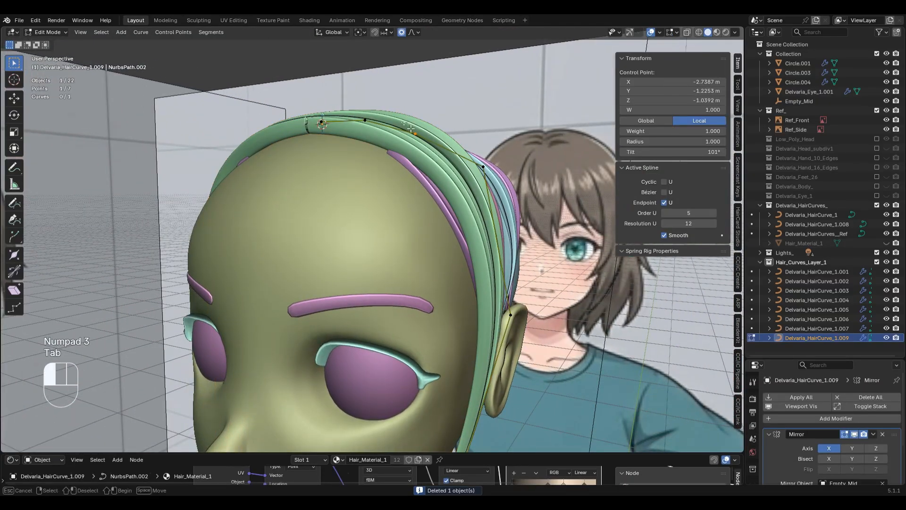
key(alt+s)
click(517, 174)
middle_drag(518, 174, 531, 186)
key(alt+s)
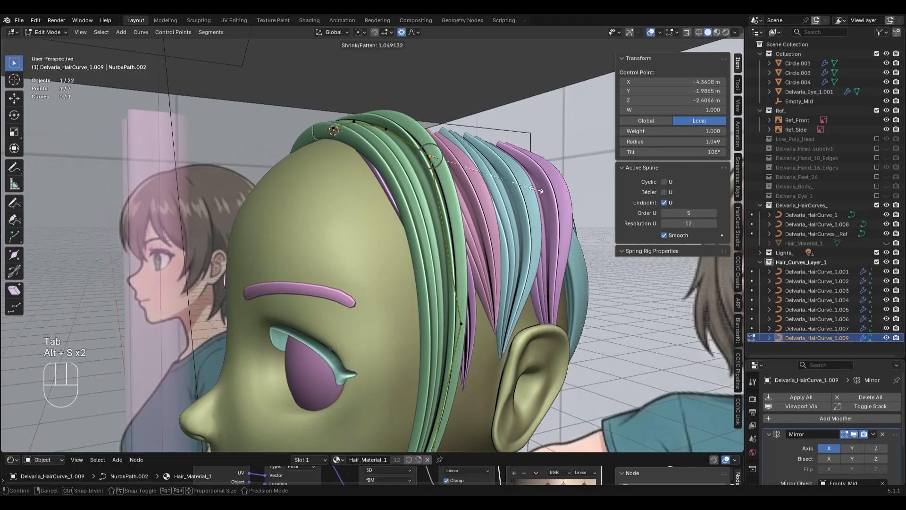
Reposition the strand's fourth control point so the fattened part sits against the side of the skull.
key(g)
click(450, 233)
key(KP_1)
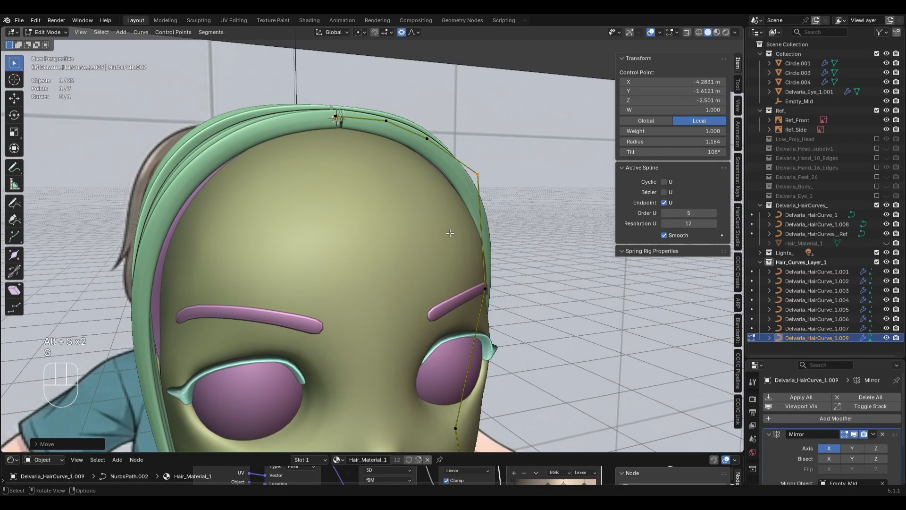
key(g)
drag(451, 155, 498, 189)
click(450, 156)
key(g)
click(495, 191)
Tilt the fifth control point to 113° and move it slightly closer to the head in the front view.
middle_drag(512, 241, 402, 218)
key(KP_1)
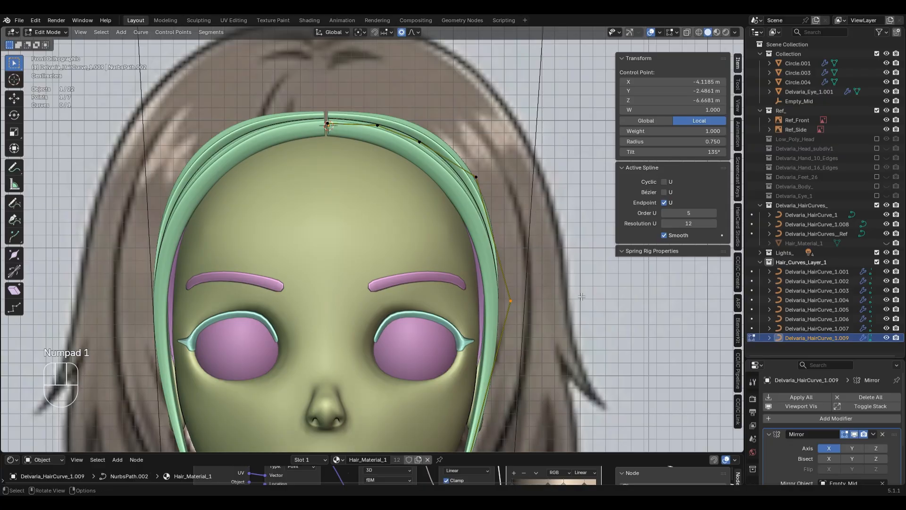
key(ctrl+t)
click(580, 288)
key(g)
click(576, 290)
Raise the strand's sixth control point beside the cheek in the front view.
shift+middle_drag(551, 359, 546, 268)
drag(527, 328, 414, 385)
key(g)
click(411, 386)
key(g)
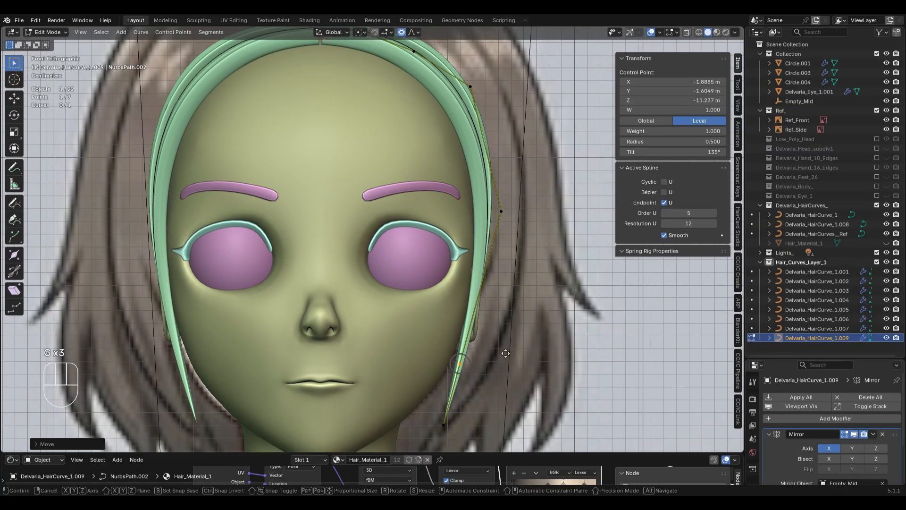
key(z)
key(ctrl+z)
key(g)
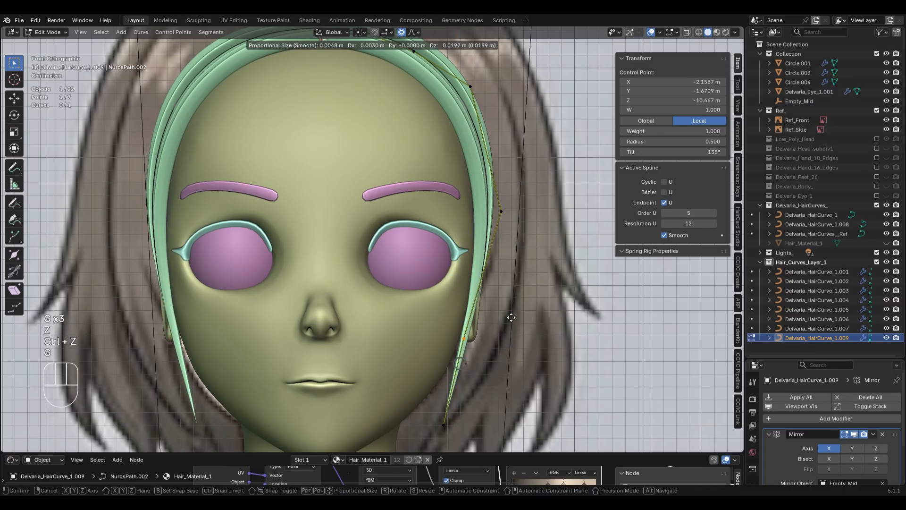
click(512, 315)
Adjust the strand's tip and nudge its fifth control point inward in the front view.
drag(419, 392, 523, 446)
key(g)
click(529, 439)
drag(432, 309, 565, 367)
key(g)
key(ctrl+z)
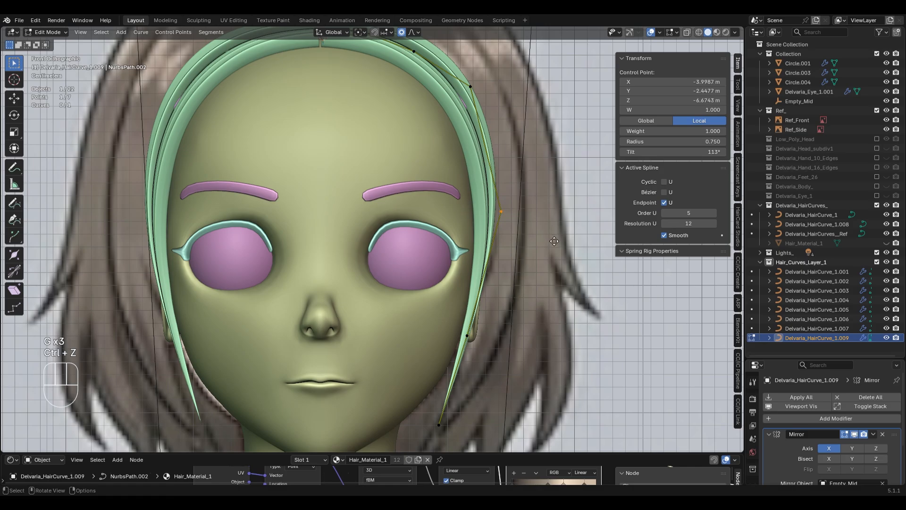
key(g)
click(551, 239)
Compare the front strand with the side reference using solid, wireframe and X-ray display.
key(z)
key(alt+z)
mouse_move(579, 294)
middle_down()
mouse_move(480, 307)
mouse_move(448, 292)
middle_up()
scroll(448, 292, down, 1)
key(alt+z)
key(z)
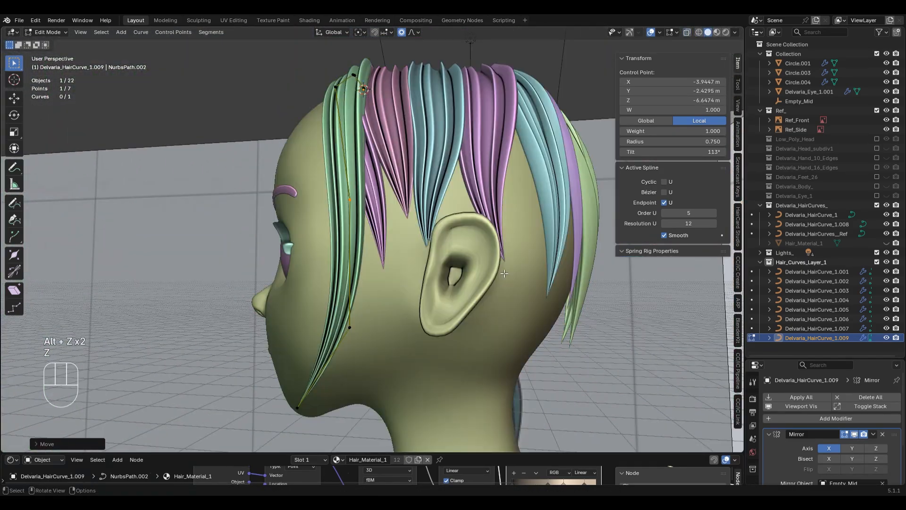
key(KP_3)
scroll(439, 242, down, 1)
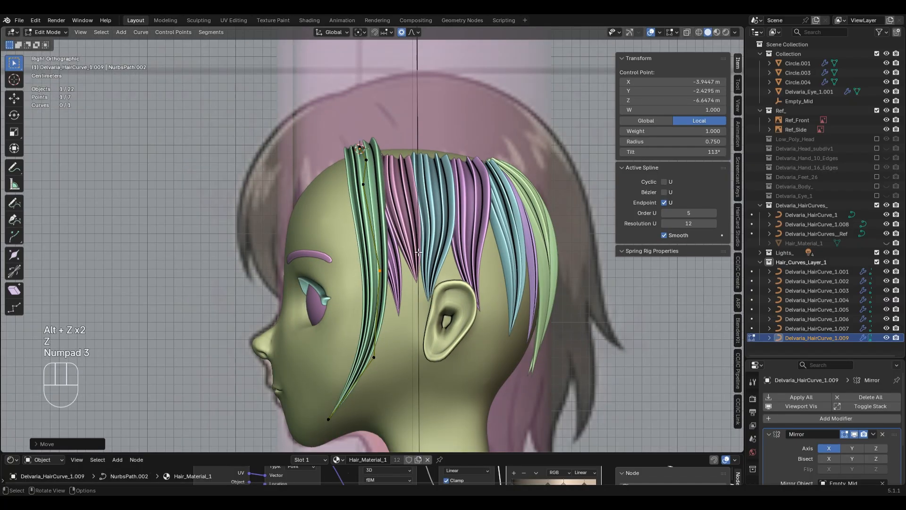
shift+middle_drag(432, 403, 451, 329)
key(z)
key(alt+z)
key(alt+z)
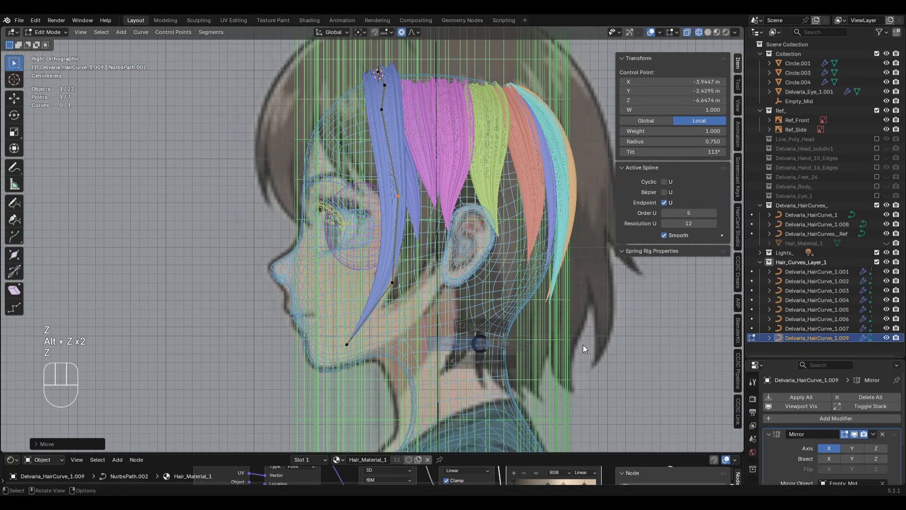
key(z)
key(z)
key(z)
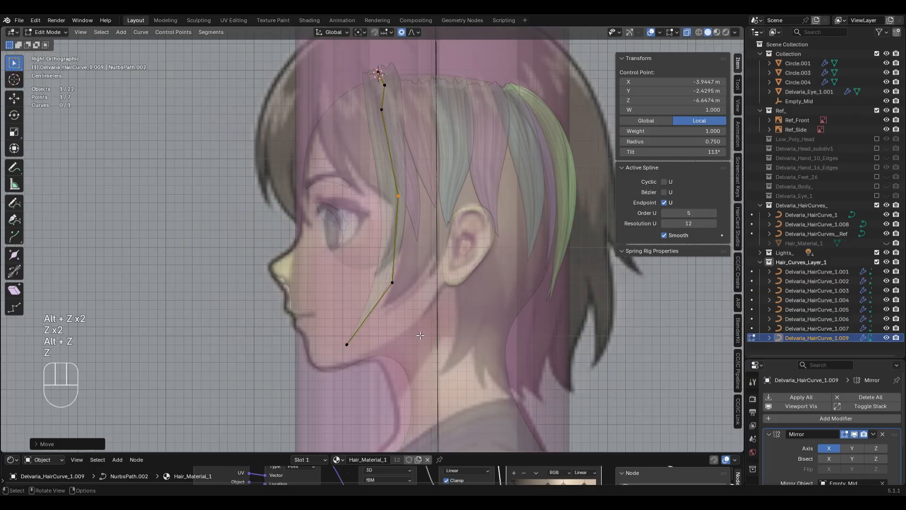
Try to shorten the strand by moving its tip and sixth control point backward and up in the side view.
drag(321, 305, 414, 366)
key(g)
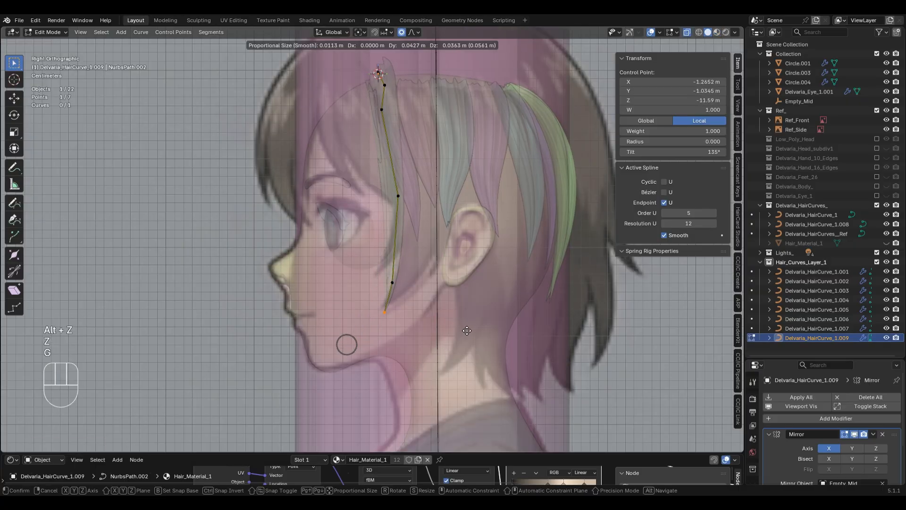
key(g)
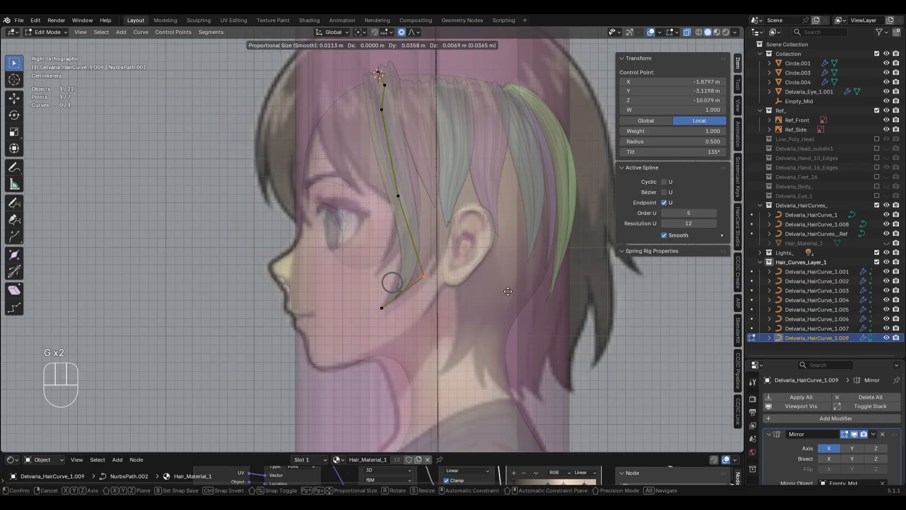
click(512, 271)
key(alt+z)
key(alt+z)
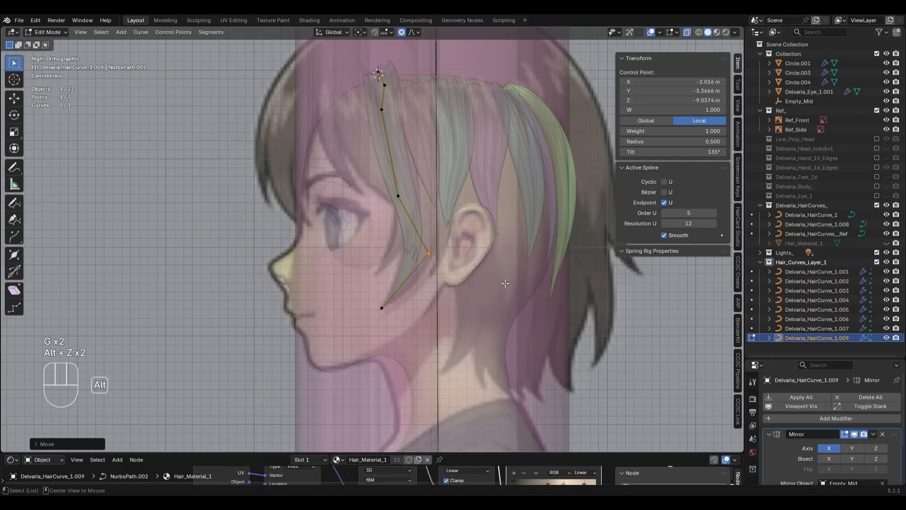
Try to move the fifth control point back toward the ear and outward along X.
drag(383, 176, 428, 200)
key(g)
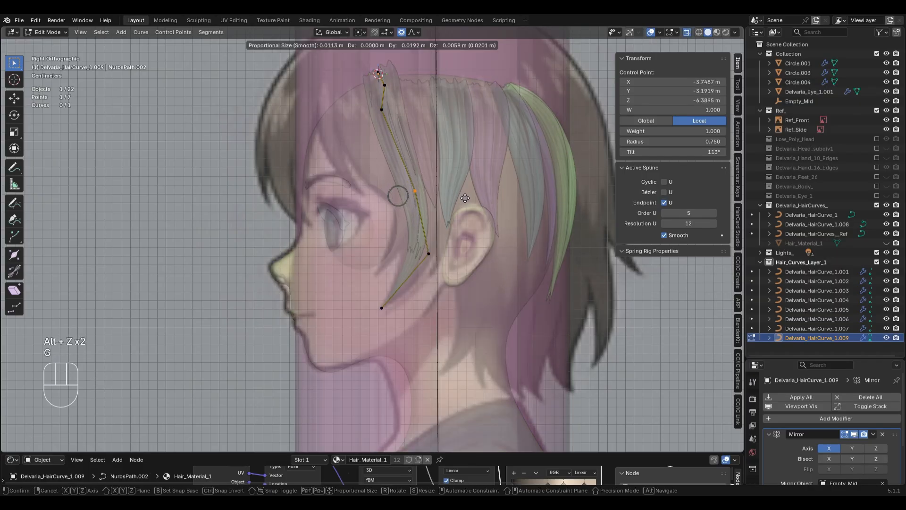
click(443, 185)
key(alt+z)
key(alt+z)
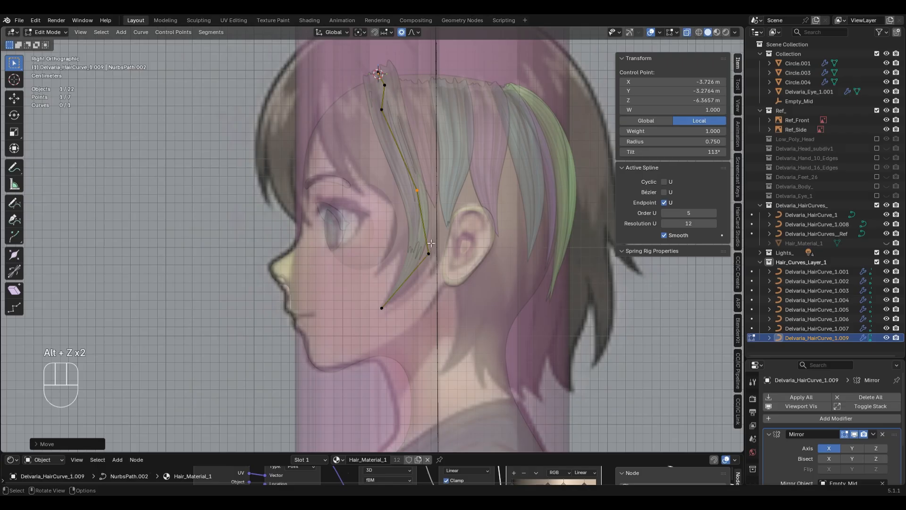
key(alt+z)
middle_drag(417, 203, 432, 240)
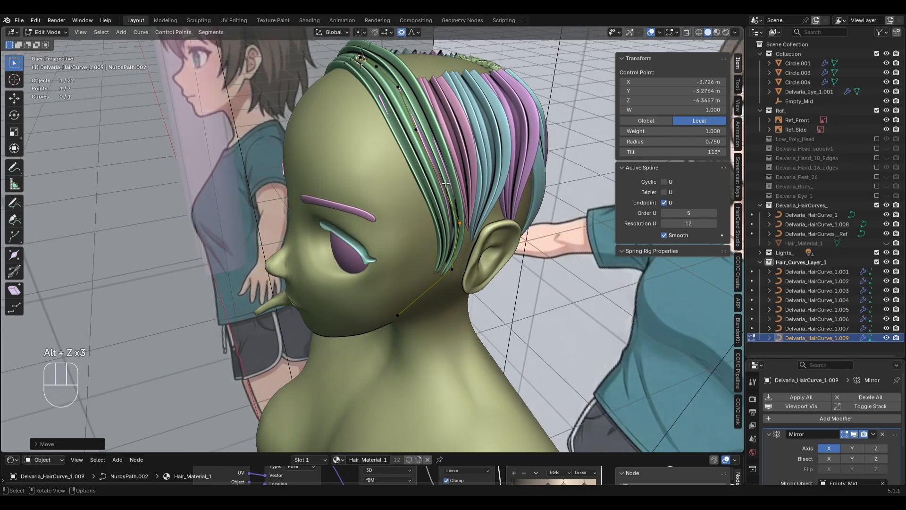
middle_drag(474, 180, 479, 189)
key(g)
key(x)
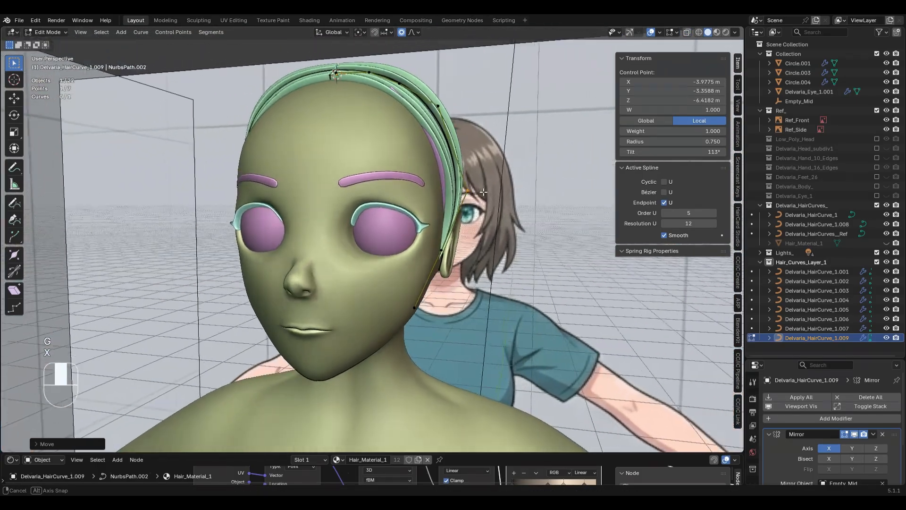
Undo the recent moves of the fifth, sixth and tip control points.
key(ctrl+z)
key(ctrl+z)
key(ctrl+z)
key(ctrl+z)
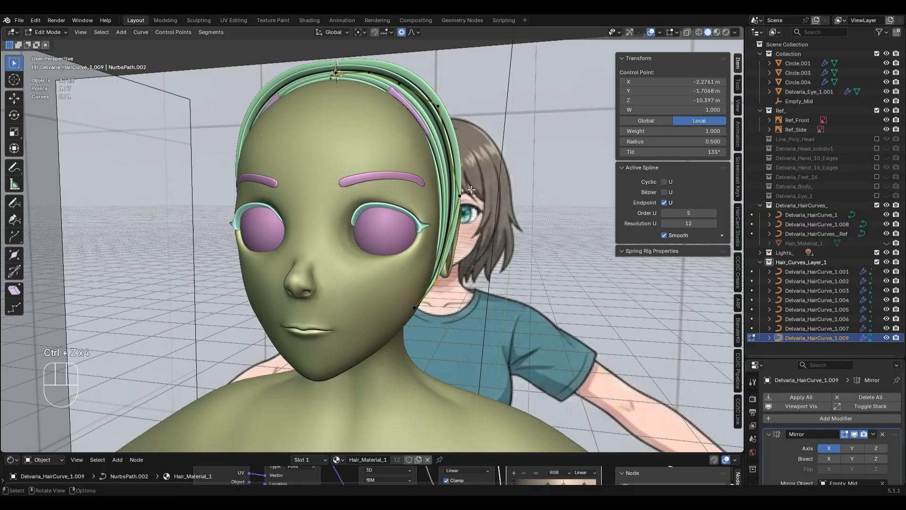
key(ctrl+z)
key(KP_3)
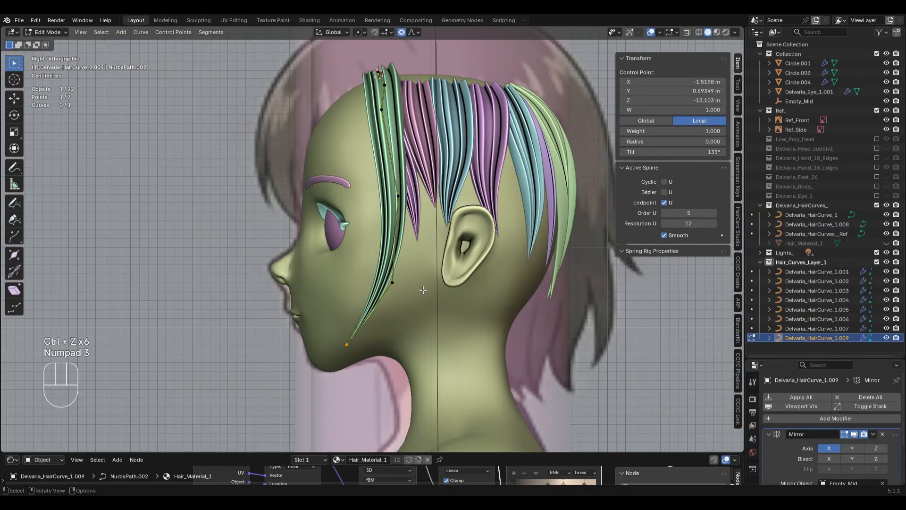
Try to delete the tip control point and scale the radius at the new end by 0.5.
key(x)
click(455, 277)
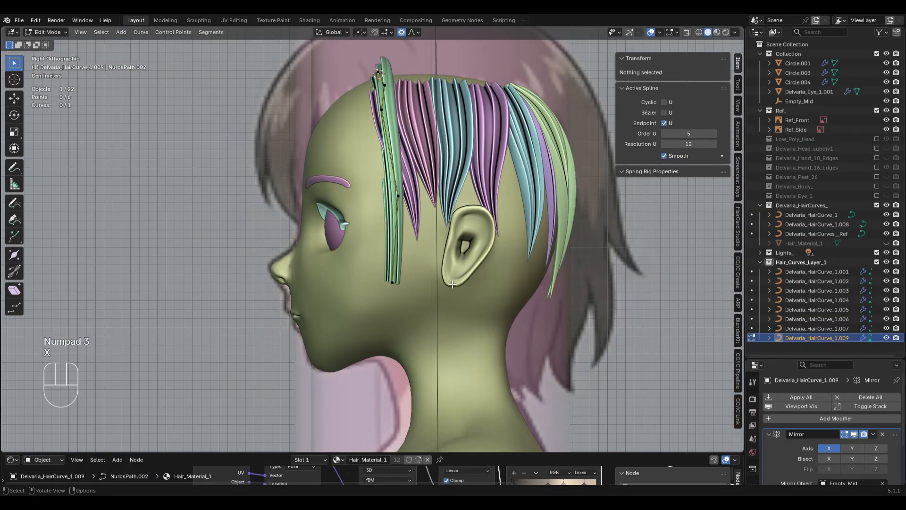
key(alt+s)
key(KP_0)
key(KP_Decimal)
key(KP_5)
key(KP_Enter)
key(ctrl+z)
key(ctrl+z)
key(ctrl+z)
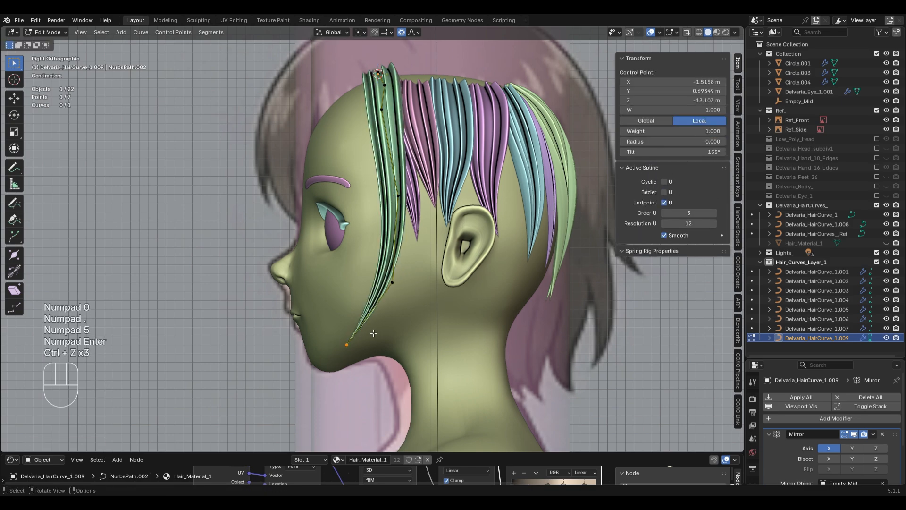
Delete the strand's tip control point and shrink the new end point's radius to 0.
key(x)
click(368, 329)
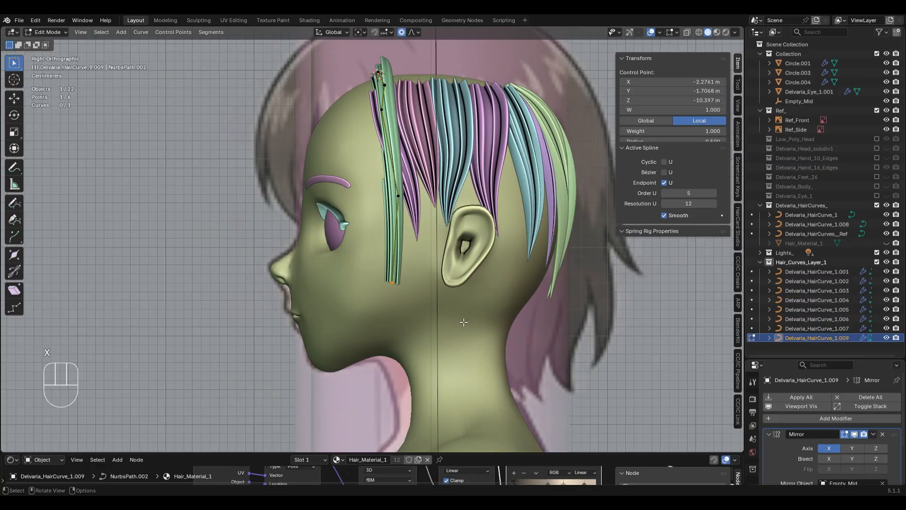
key(alt+s)
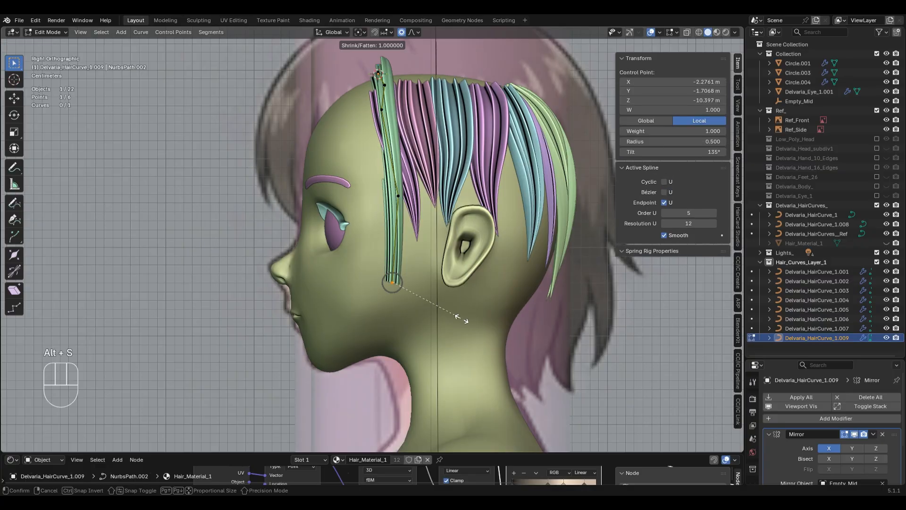
key(KP_0)
key(KP_Enter)
Select all control points of the shortened strand and tilt them by about 51° to lie on the head.
shift+middle_drag(372, 204, 488, 334)
key(a)
key(ctrl+t)
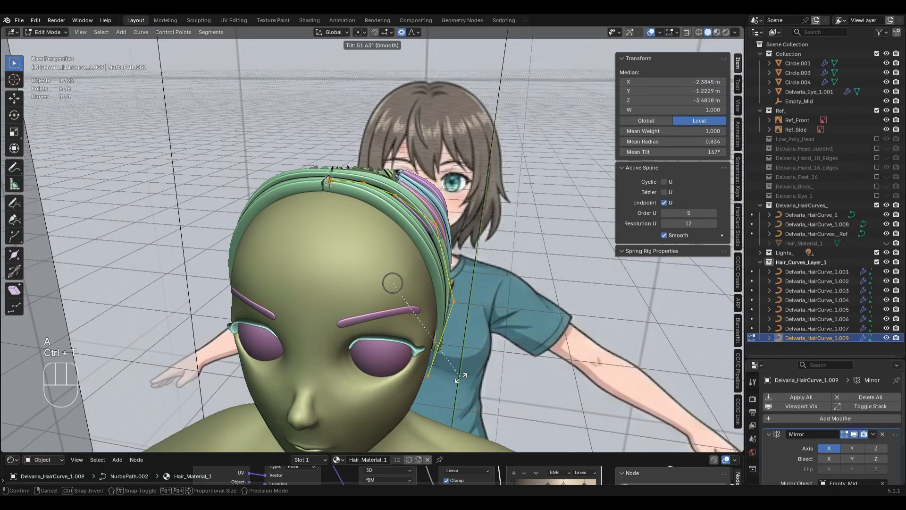
click(514, 334)
Try to move the strand's fourth control point vertically along the Z axis.
key(KP_1)
middle_drag(580, 314, 495, 338)
click(388, 217)
middle_drag(484, 297, 519, 289)
key(g)
key(z)
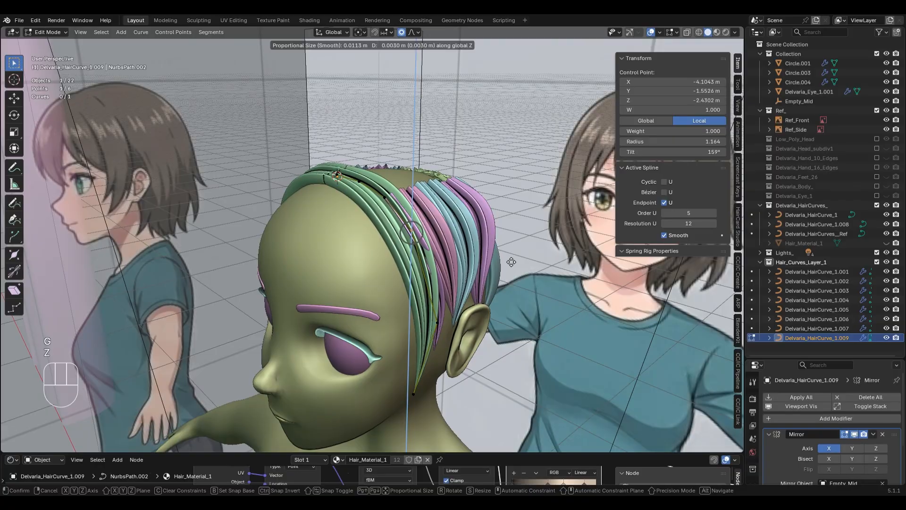
click(515, 255)
key(ctrl+z)
Reposition the strand's fifth control point against the head, then refine its sideways position along the X axis.
click(437, 323)
mouse_move(583, 344)
middle_down()
mouse_move(534, 305)
mouse_move(626, 327)
mouse_move(493, 302)
mouse_move(580, 330)
middle_up()
key(g)
click(530, 303)
key(KP_1)
key(g)
key(x)
key(KP_1)
middle_drag(538, 302, 359, 298)
Tilt the selected control point so the strand lies against the head, and leave Edit Mode.
key(Tab)
key(Tab)
middle_drag(443, 247, 472, 137)
key(ctrl+t)
click(407, 255)
key(Tab)
middle_drag(449, 207, 542, 228)
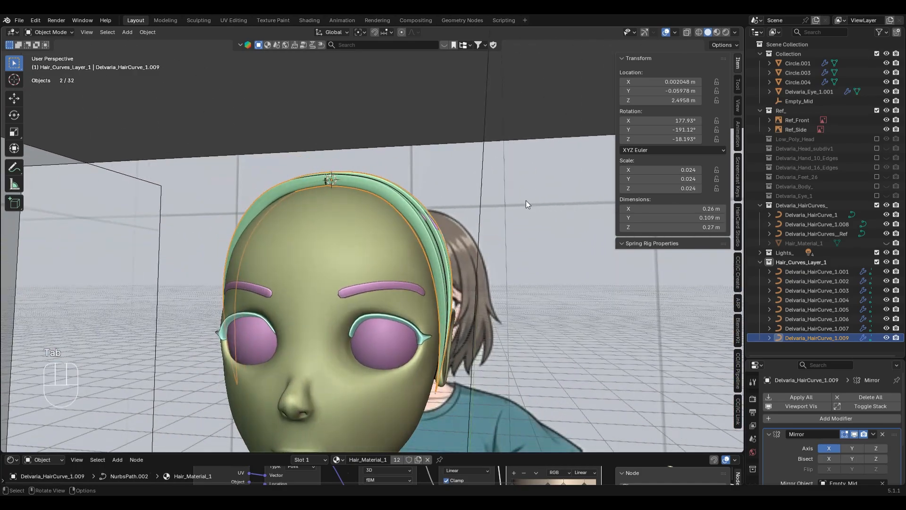
Check the front strand against the reference and neighbouring strands from the front and side.
click(466, 135)
key(KP_1)
scroll(465, 267, down, 2)
middle_drag(465, 267, 370, 300)
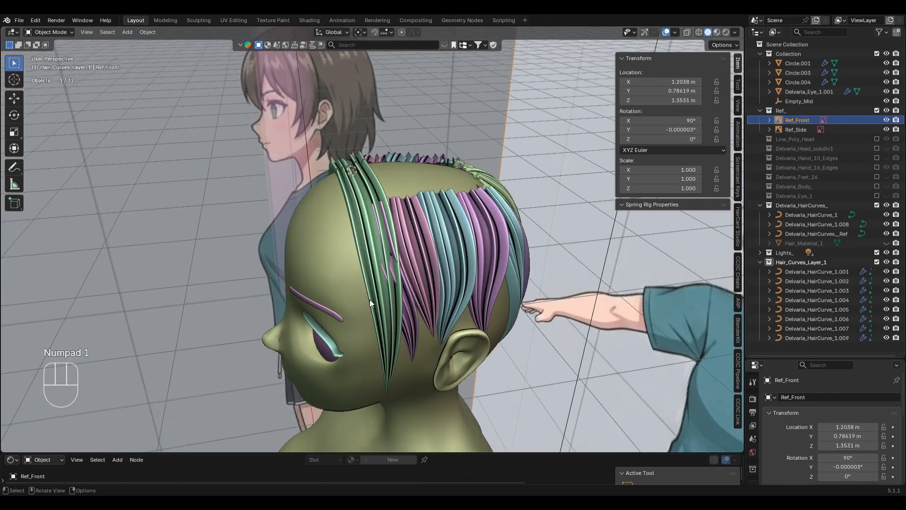
click(385, 296)
key(KP_3)
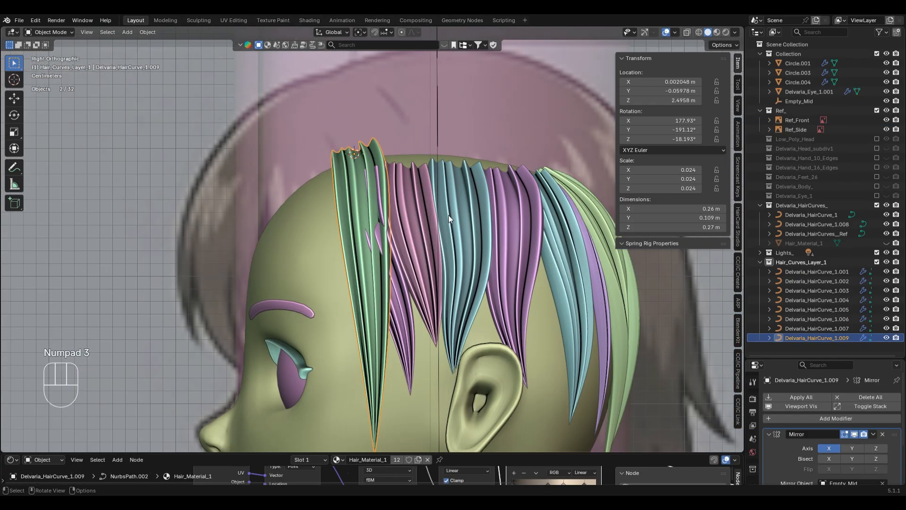
key(m)
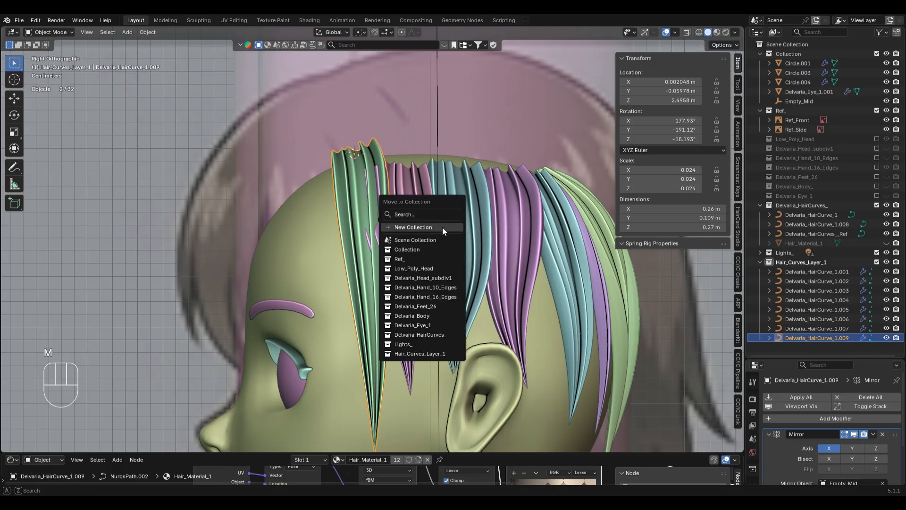
click(447, 222)
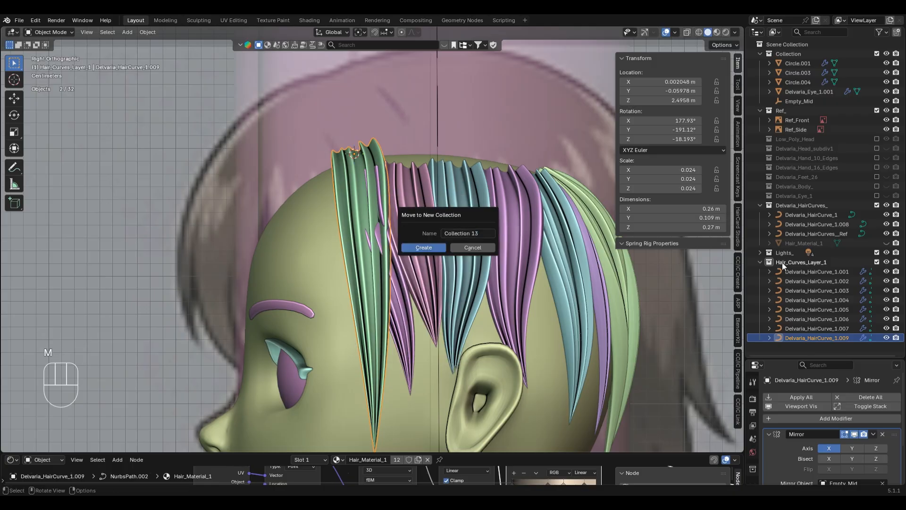
key(Escape)
key(Escape)
Move the front strand Delvaria_HairCurve_1.009 to a new collection named Hair_Curves_Layer_2, reusing the Hair_Curves_Layer_1 name.
click(804, 264)
key(ctrl+c)
key(F2)
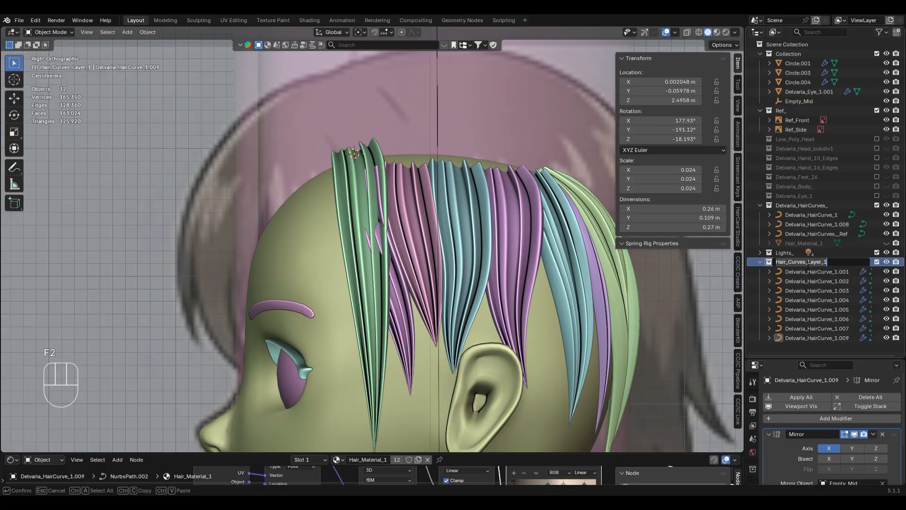
key(Return)
click(351, 167)
key(m)
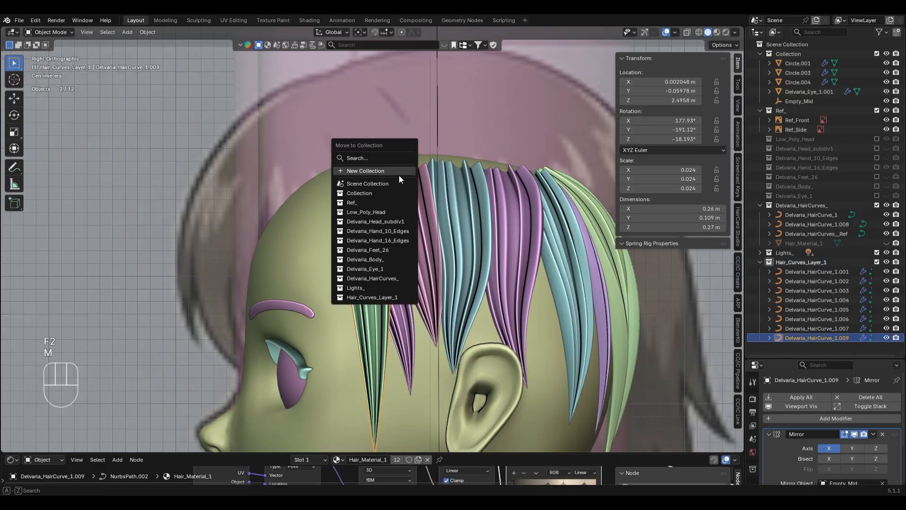
click(400, 172)
key(ctrl+v)
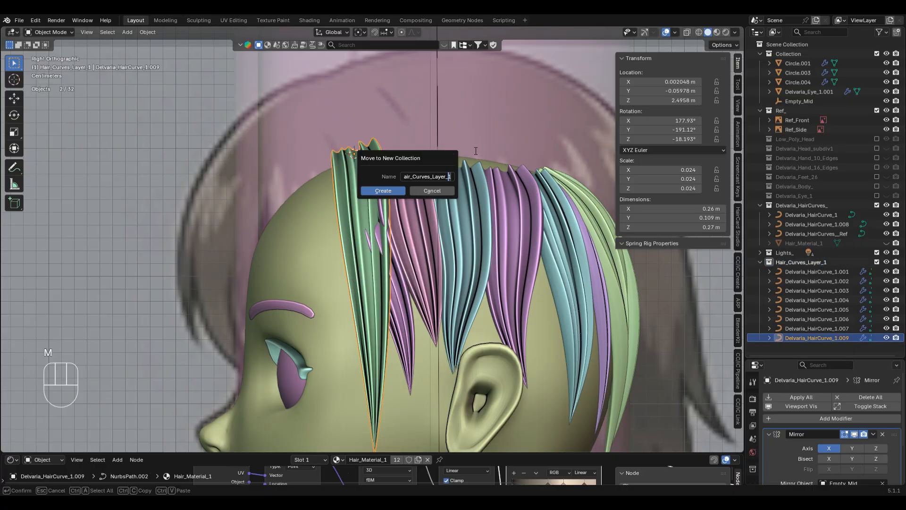
click(384, 191)
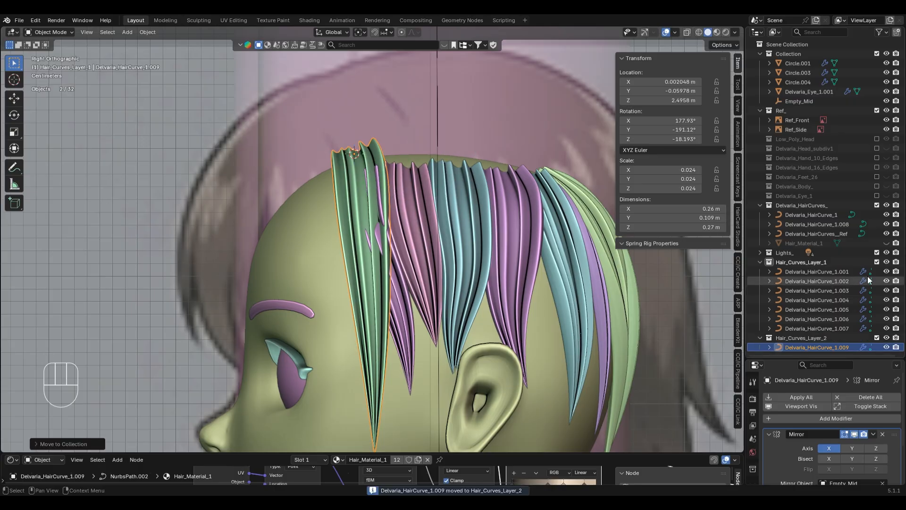
Move Delvaria_HairCurve_1.009 to a new collection named Delvaria_Hair_Curves.
click(800, 262)
click(800, 337)
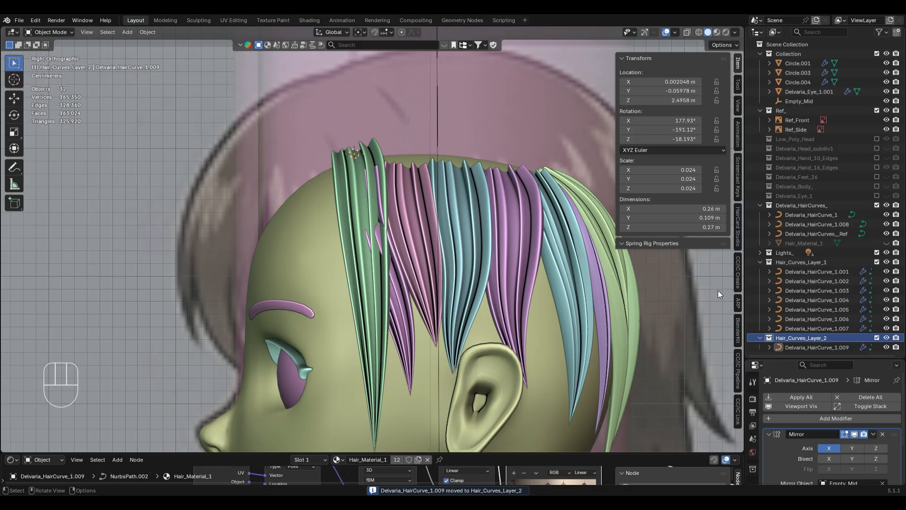
click(799, 349)
key(m)
click(542, 250)
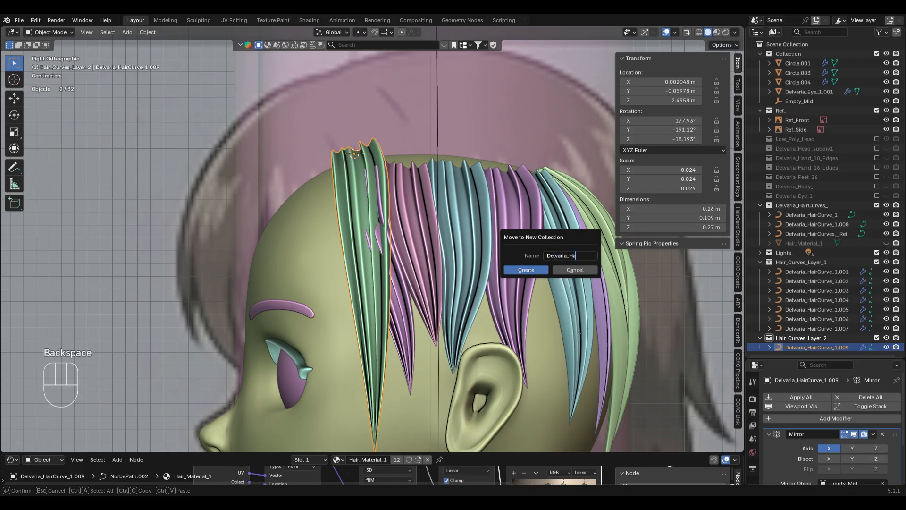
click(529, 273)
Nest the Hair_Curves_Layer_1 and Hair_Curves_Layer_2 collections inside Delvaria_Hair_Curves.
scroll(812, 325, down, 1)
click(811, 328)
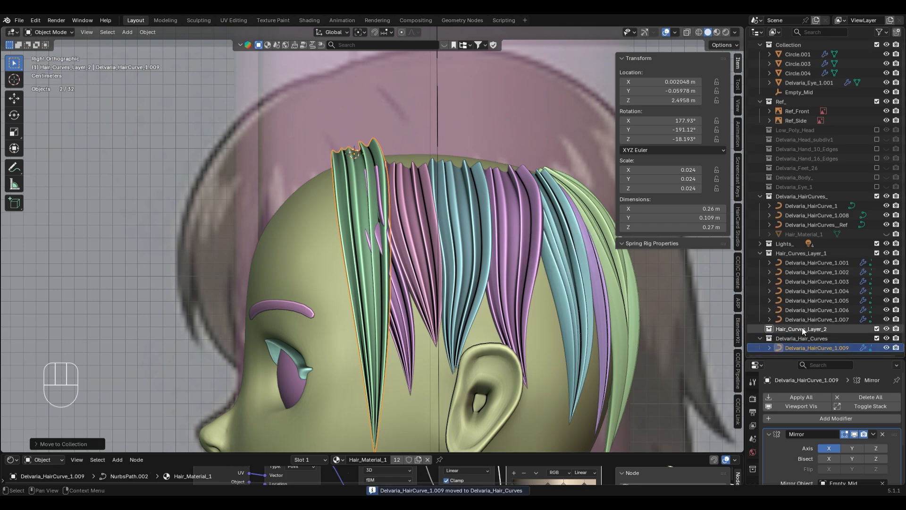
drag(812, 331, 809, 343)
drag(798, 254, 808, 331)
click(809, 330)
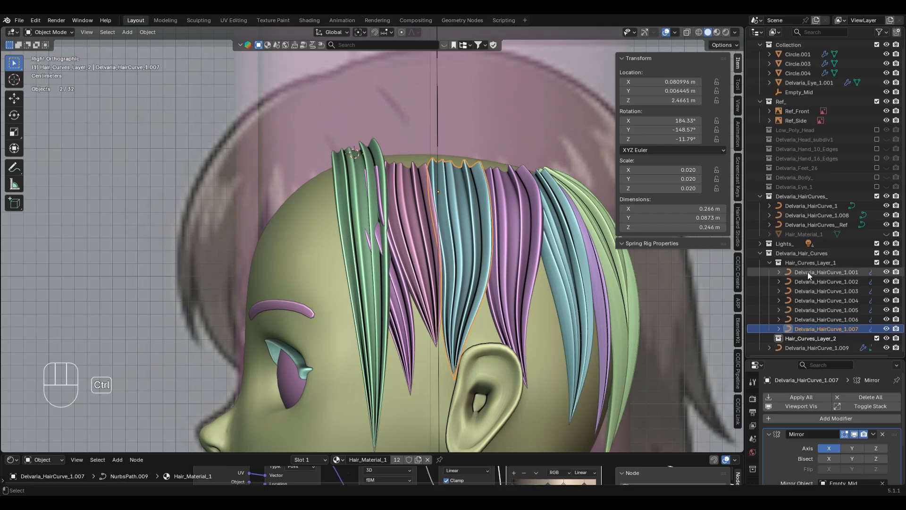
key(ctrl+z)
key(ctrl+z)
drag(800, 252, 815, 330)
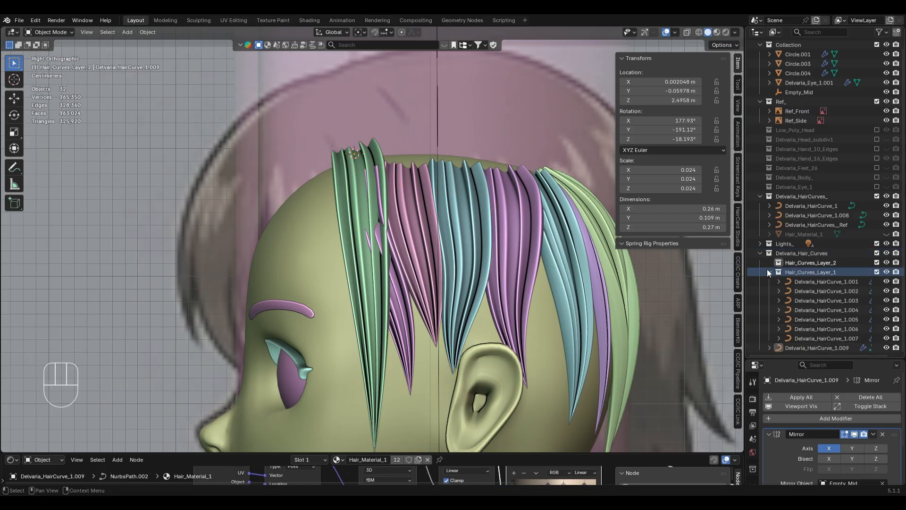
Order Hair_Curves_Layer_1 before Hair_Curves_Layer_2 and put Delvaria_HairCurve_1.009 into Hair_Curves_Layer_2.
mouse_move(800, 271)
mouse_down()
mouse_move(808, 272)
mouse_move(805, 286)
mouse_move(810, 279)
mouse_up()
click(807, 289)
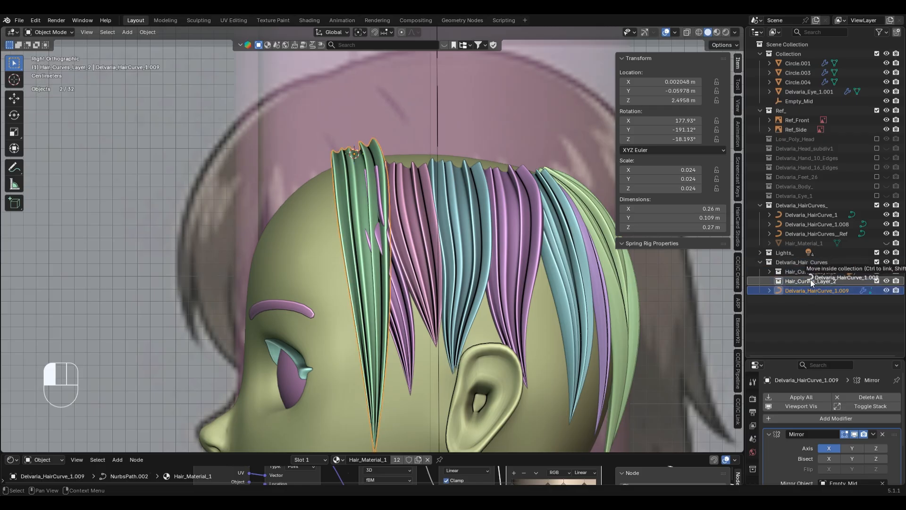
click(769, 272)
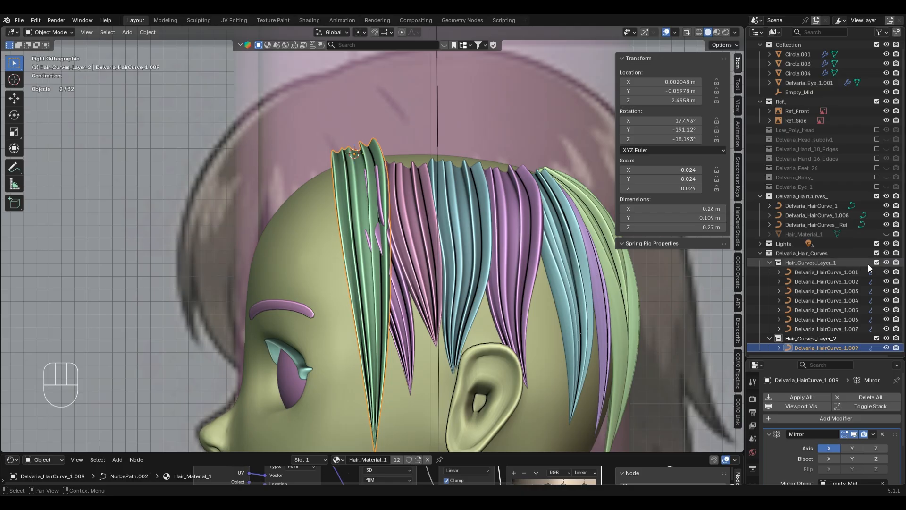
Exclude Hair_Curves_Layer_1 from the view layer and move the stray back strand Delvaria_HairCurve_1.008 into that collection.
click(877, 271)
click(876, 261)
key(ctrl+z)
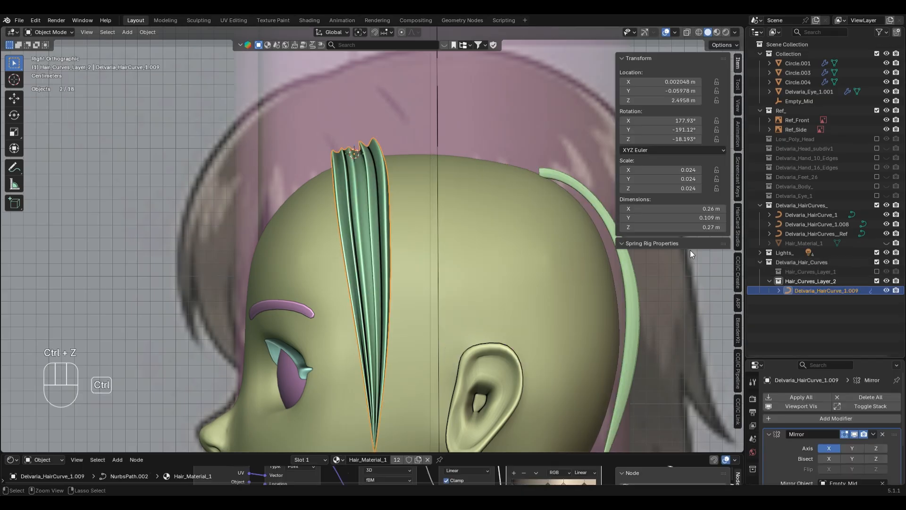
click(627, 273)
drag(811, 231, 845, 270)
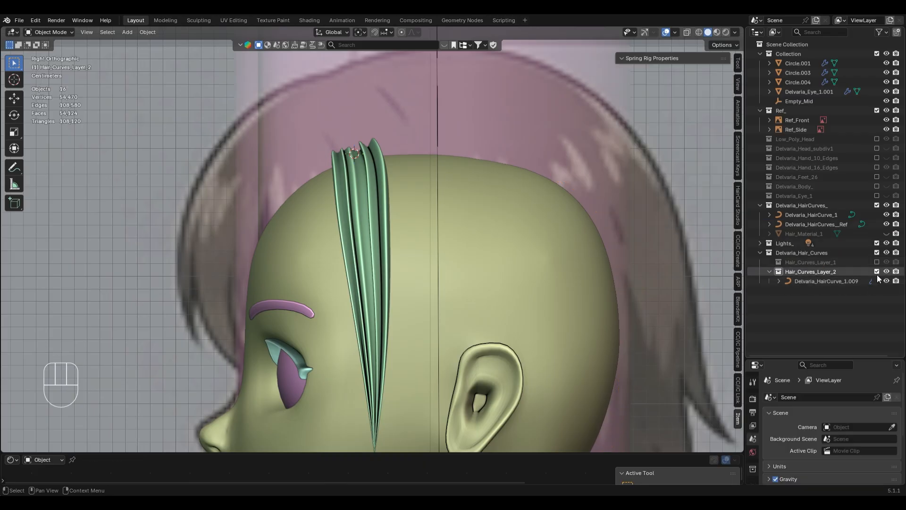
Toggle both hair layer collections off and on to check their contents, and select Delvaria_HairCurve_1.009.
click(876, 262)
click(877, 262)
click(877, 271)
click(877, 272)
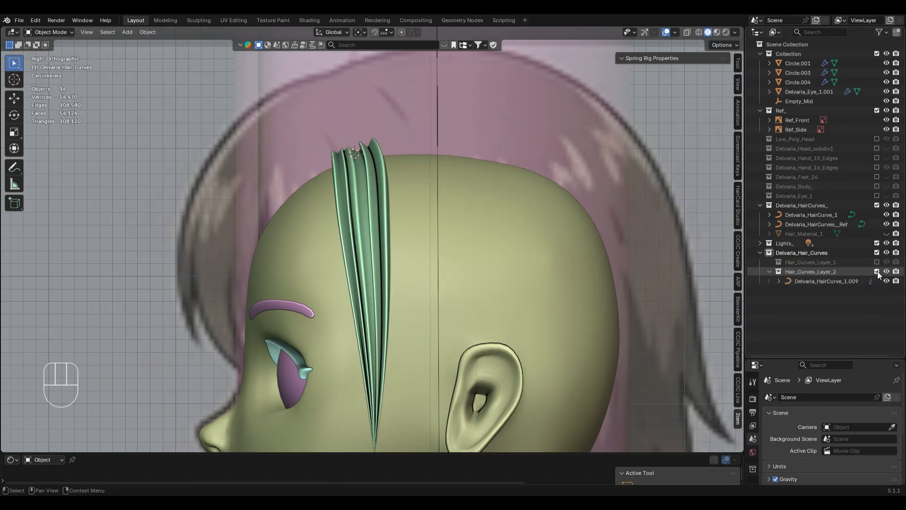
click(826, 283)
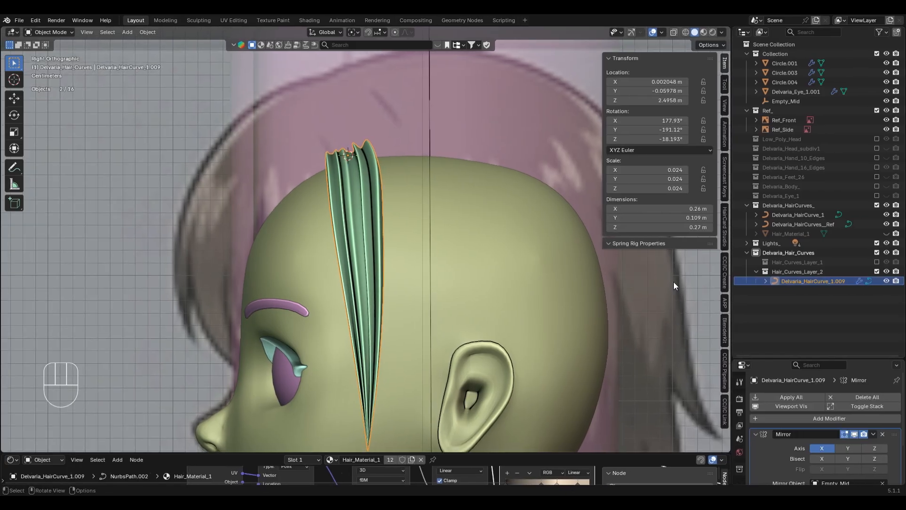
Show Hair_Curves_Layer_1, select all its hair curves and display their curve shape settings.
click(876, 262)
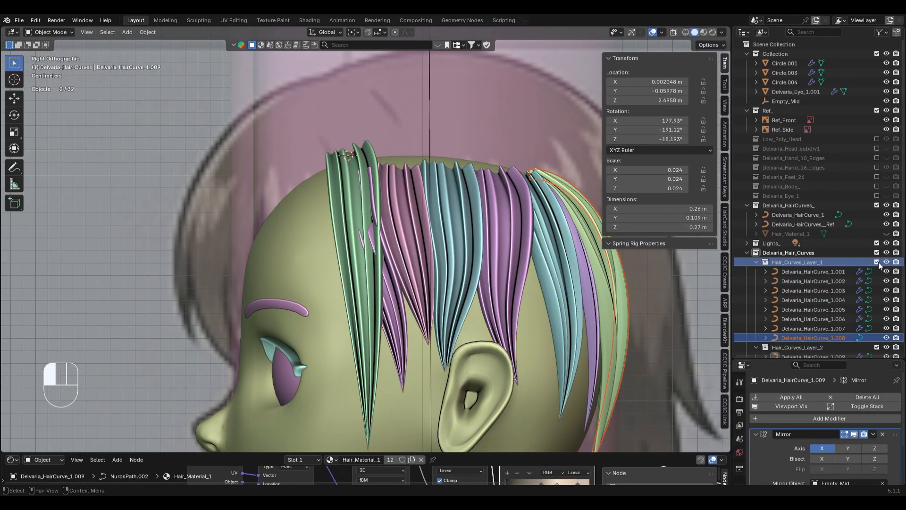
click(794, 263)
right_click(790, 262)
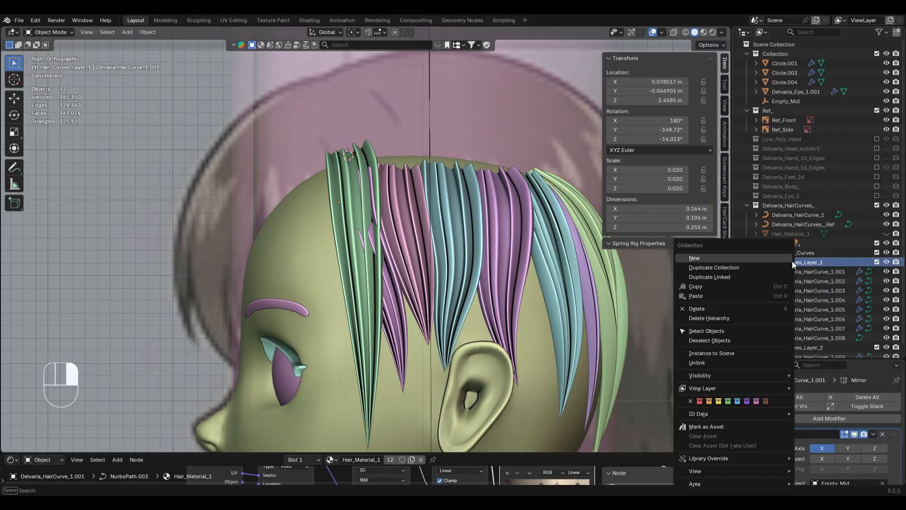
click(741, 331)
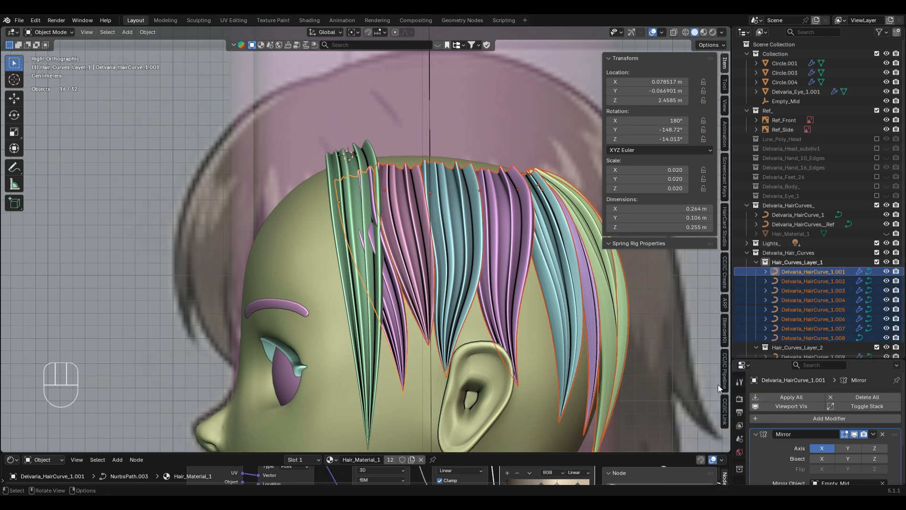
drag(765, 365, 810, 180)
click(741, 353)
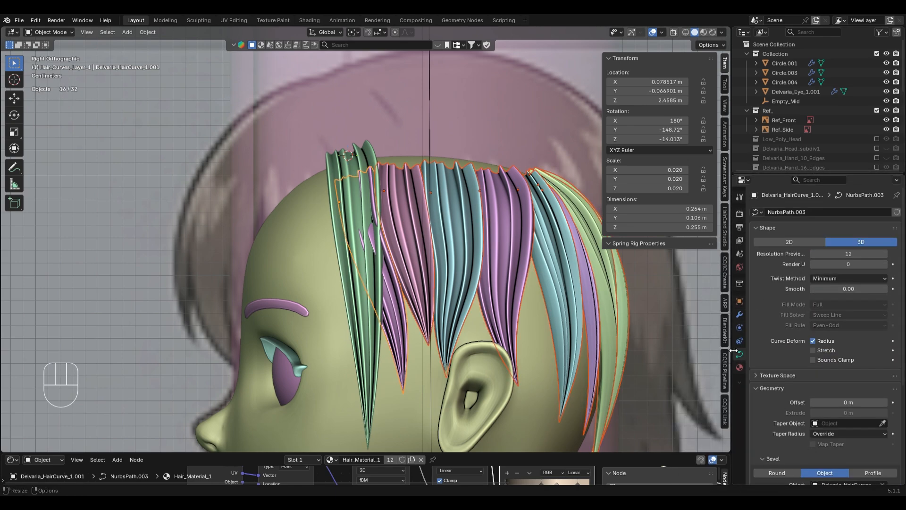
Try to lower the preview resolution of all selected hair curves at once.
key(z)
scroll(390, 306, up, 4)
alt+drag(849, 253, 807, 253)
key(z)
Undo the resolution change, the group selection and the re-enabling of Hair_Curves_Layer_1.
key(ctrl+z)
key(ctrl+z)
key(ctrl+z)
key(ctrl+z)
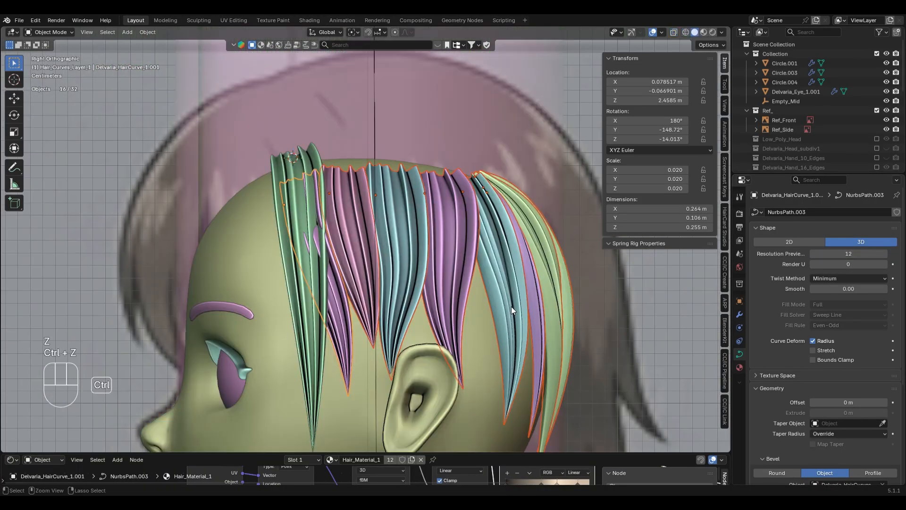
key(ctrl+z)
key(ctrl+z)
key(ctrl+z)
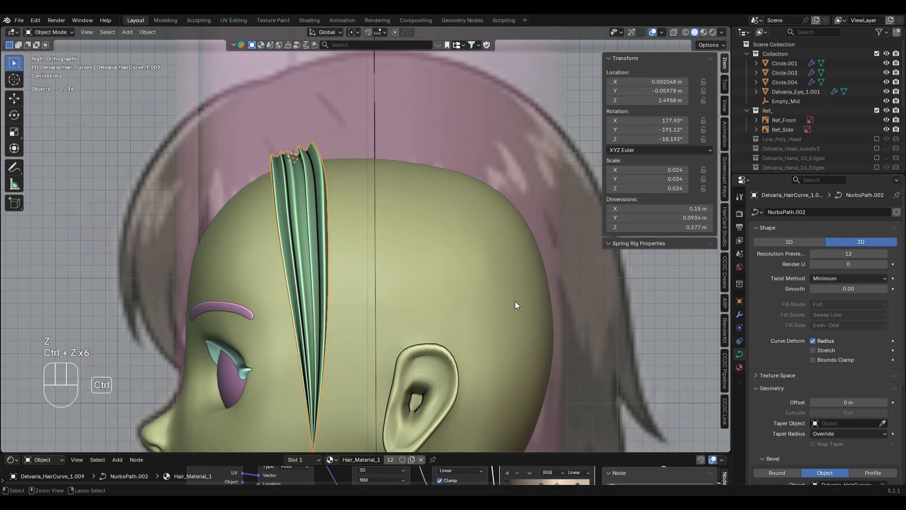
Enlarge the outliner area again and include Hair_Curves_Layer_1 in the view layer.
scroll(501, 292, down, 1)
drag(794, 178, 798, 370)
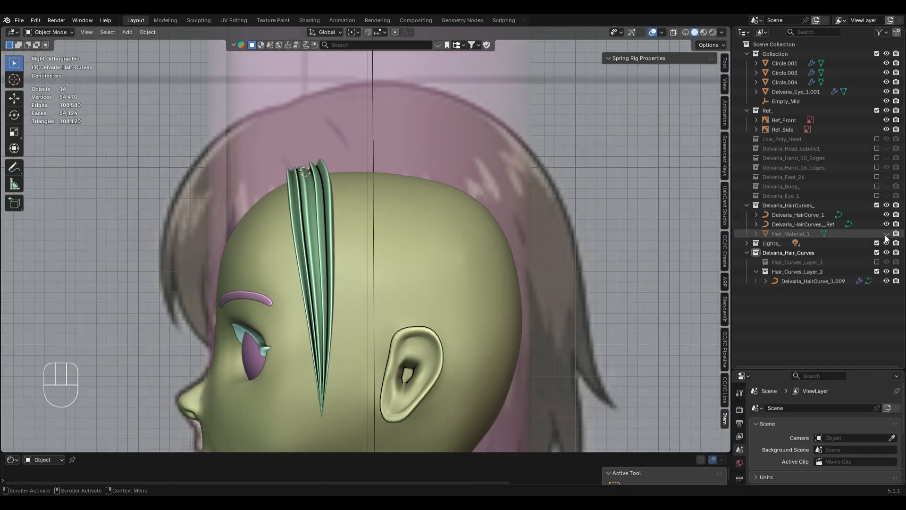
click(877, 263)
click(509, 244)
scroll(509, 243, down, 1)
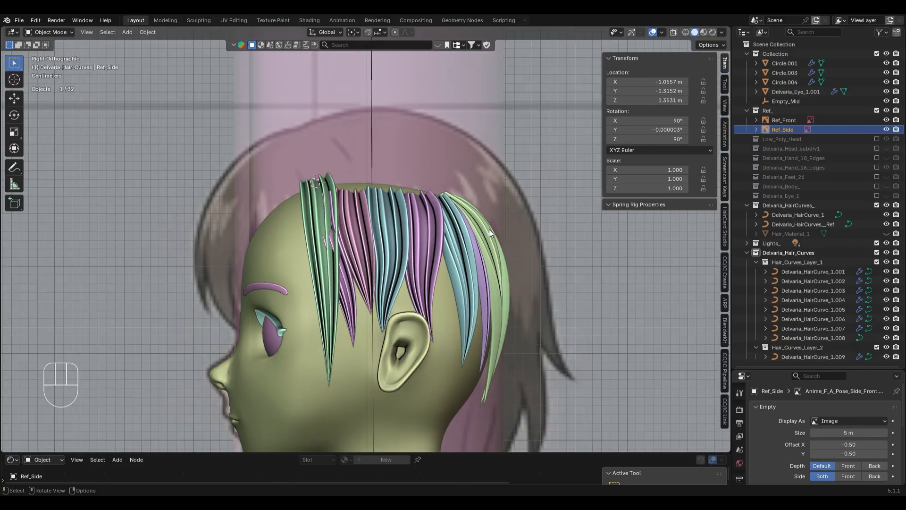
Duplicate the front strand Delvaria_HairCurve_1.009 and shift the copy backward along the Y axis.
click(319, 208)
middle_drag(319, 207, 375, 212)
key(KP_3)
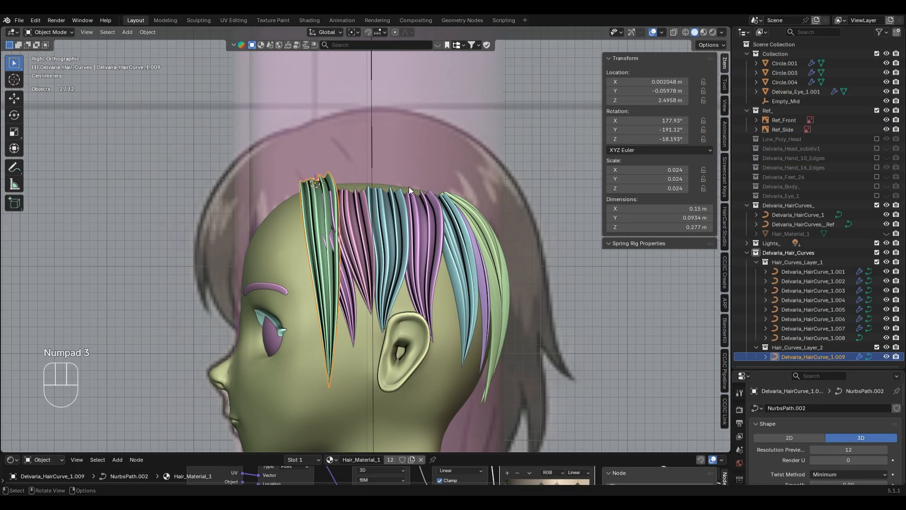
key(shift+d)
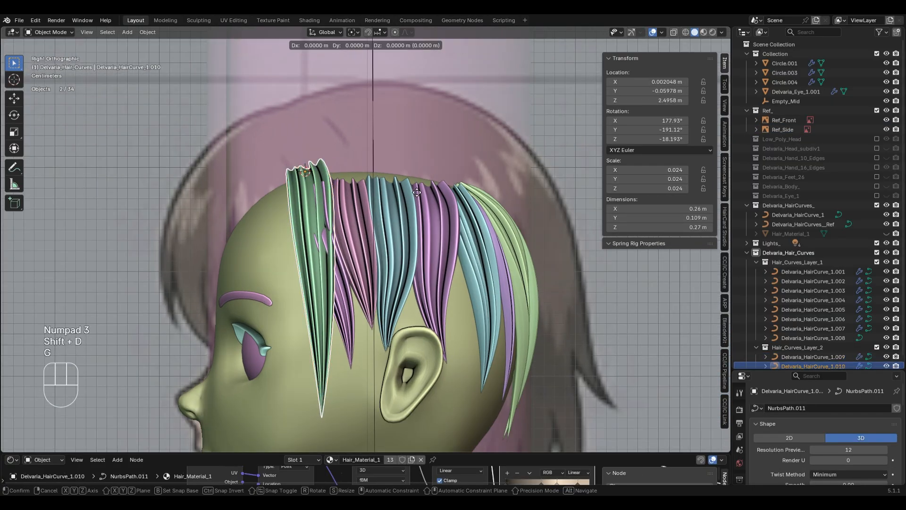
key(y)
click(445, 194)
Tilt the duplicated strand's root control points in Edit Mode so its top sits along the skull.
middle_drag(446, 193, 425, 245)
key(Tab)
key(ctrl+t)
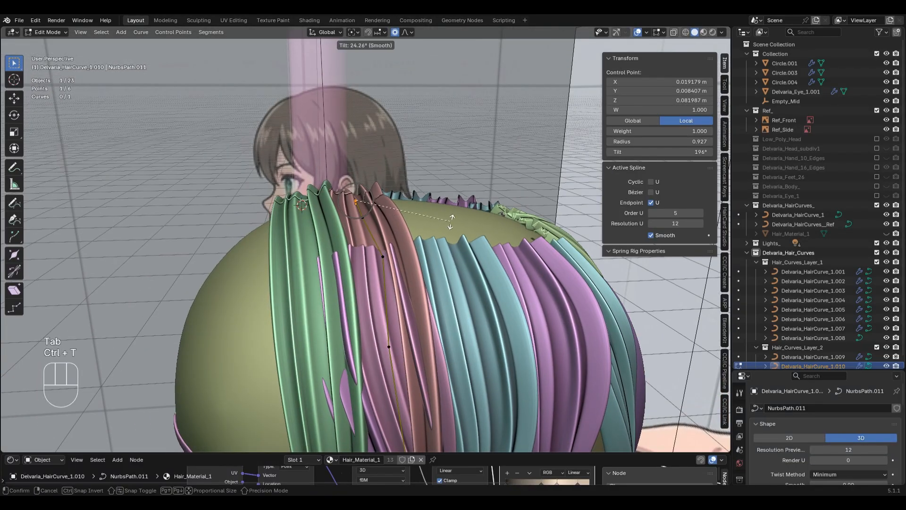
key(ctrl+z)
key(ctrl+t)
click(491, 270)
Adjust the heights of the duplicated strand's two root control points and its third point along the Z axis.
key(g)
key(z)
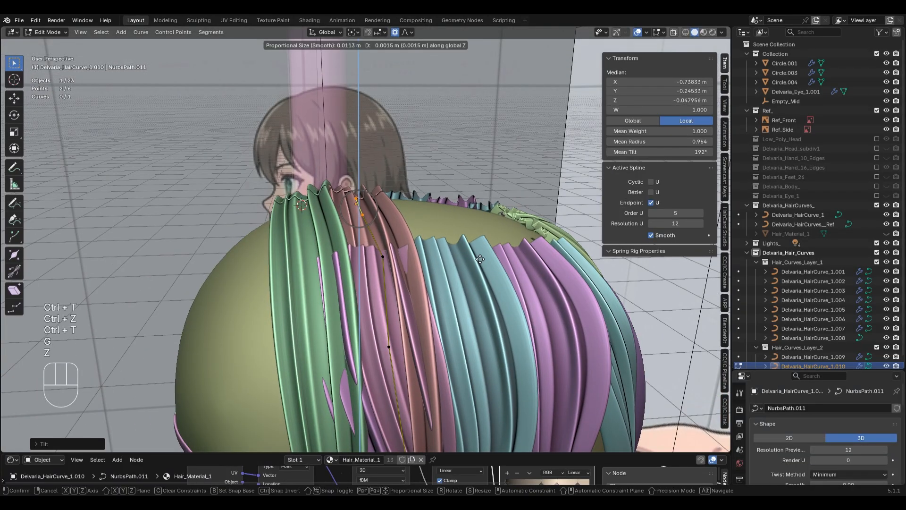
click(491, 279)
middle_drag(486, 274, 448, 283)
drag(318, 260, 361, 292)
key(g)
key(z)
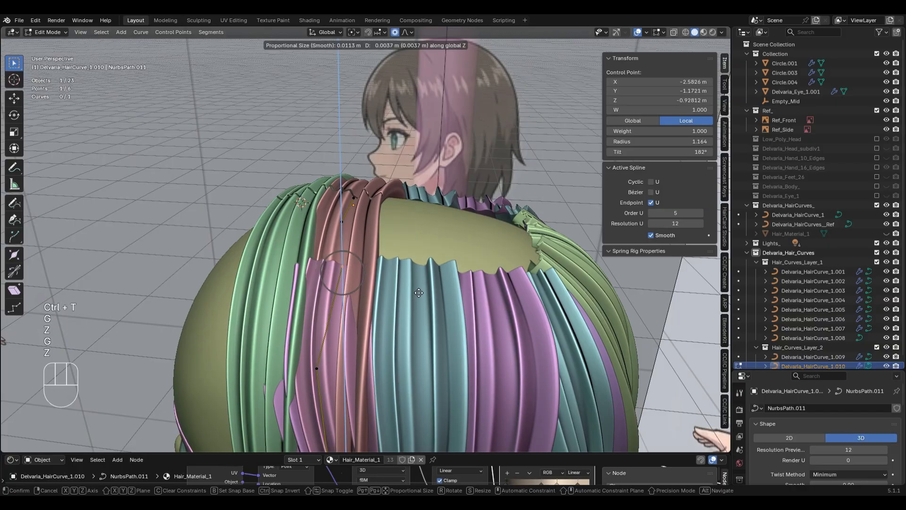
click(420, 300)
Adjust the height of the duplicated strand's fourth control point along the Z axis to follow the skull.
scroll(412, 325, down, 2)
middle_drag(412, 325, 401, 288)
drag(340, 236, 375, 273)
middle_drag(420, 322, 509, 264)
key(g)
key(z)
click(502, 289)
key(g)
key(z)
click(495, 287)
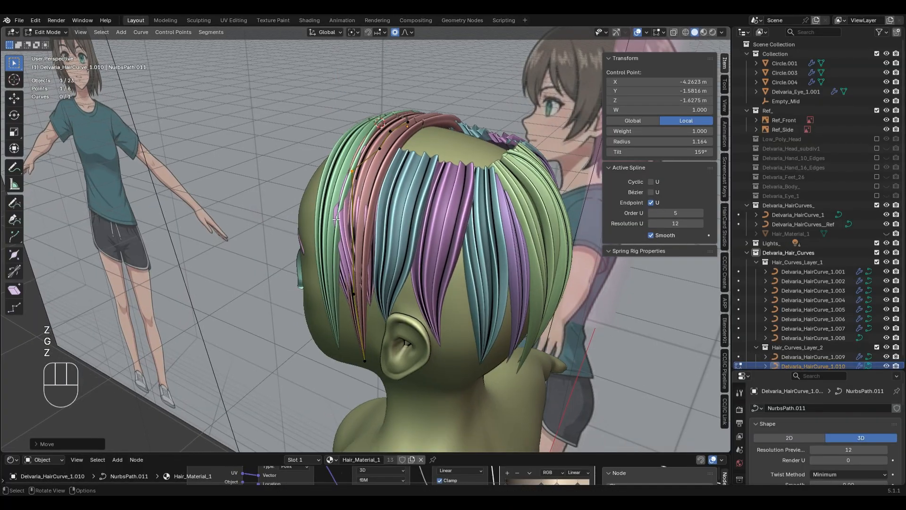
Move the fifth control point of Delvaria_HairCurve_1.010 above the ear and tilt it to follow the head.
drag(496, 198, 511, 158)
middle_drag(512, 156, 441, 127)
drag(263, 218, 337, 291)
key(g)
click(389, 298)
key(ctrl+t)
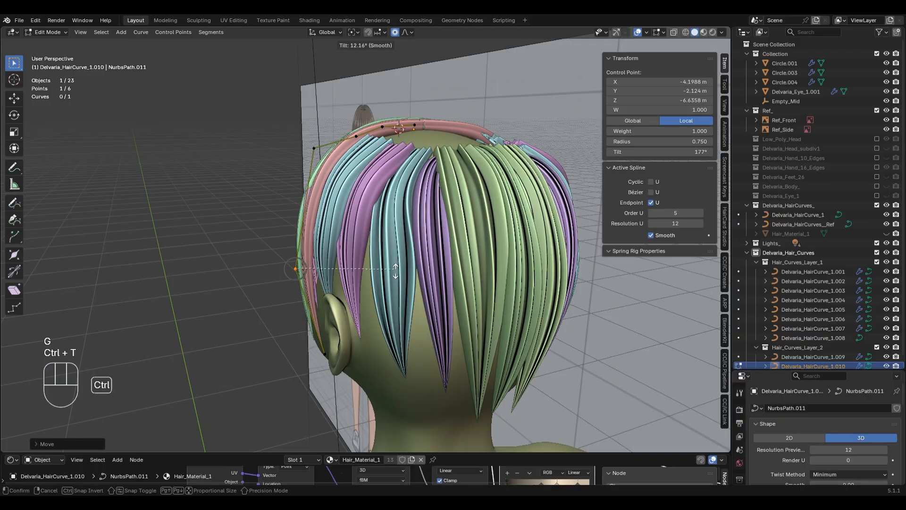
click(397, 296)
Reposition further control points of the second strand against the skull and adjust the tilt.
middle_drag(398, 293, 478, 335)
drag(394, 125, 443, 174)
middle_drag(521, 295, 501, 283)
key(g)
click(330, 292)
middle_drag(328, 292, 374, 253)
click(421, 264)
key(ctrl+t)
click(464, 303)
Shift the selected control point along the X axis to adjust the strand's distance from the side of the head.
middle_drag(464, 303, 394, 311)
key(g)
key(x)
click(531, 293)
key(g)
key(ctrl+z)
key(g)
key(x)
click(535, 293)
Reposition the strand's fourth control point and adjust its height along the Z axis.
click(361, 203)
key(g)
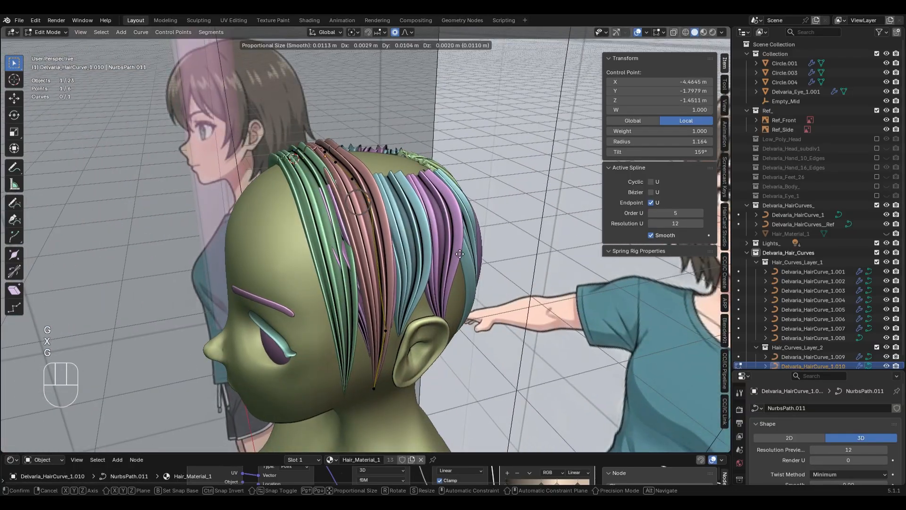
click(461, 255)
middle_drag(462, 283, 387, 323)
key(g)
key(z)
click(428, 263)
Adjust the height of the strand's third control point along the Z axis to follow the skull.
scroll(389, 302, up, 2)
shift+middle_drag(392, 279, 399, 313)
click(405, 222)
middle_drag(415, 255, 431, 270)
key(g)
key(z)
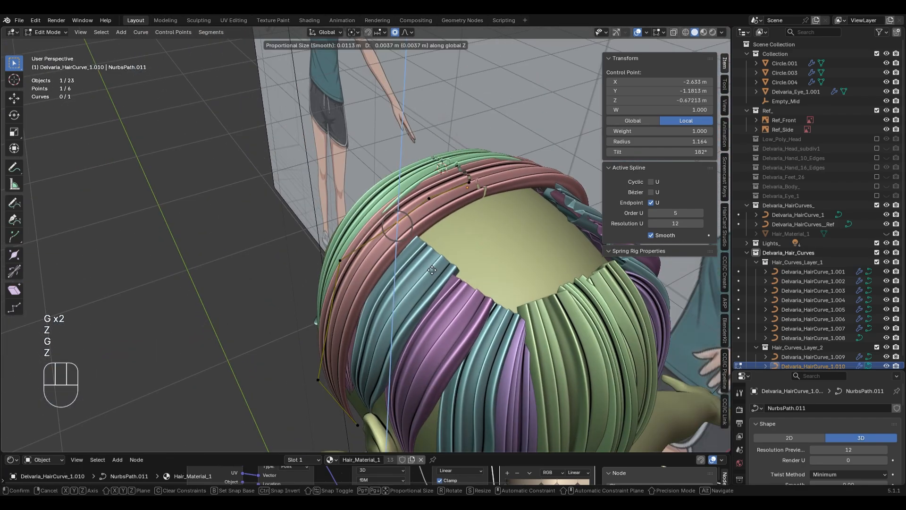
click(435, 267)
Lower the strand's second control point along the Z axis so the crown section follows the skull.
click(430, 199)
key(g)
key(z)
click(478, 237)
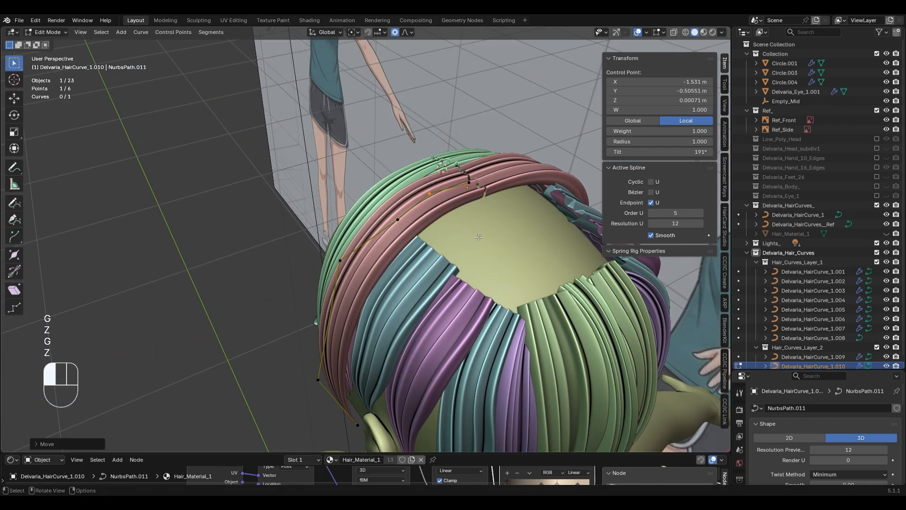
key(g)
key(z)
click(477, 246)
Nudge the strand's second control point in the right side view, comparing the strand with the reference.
middle_drag(477, 247, 508, 254)
key(KP_3)
key(Tab)
key(Tab)
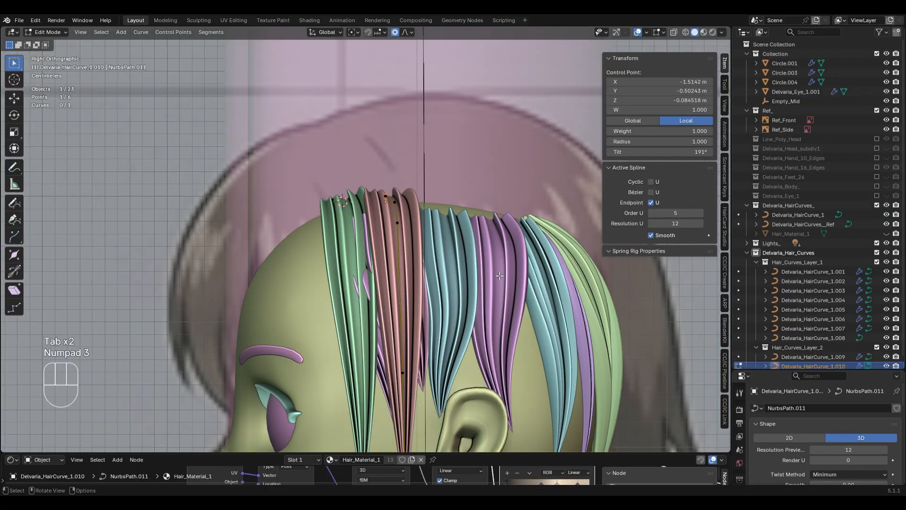
scroll(272, 192, down, 5)
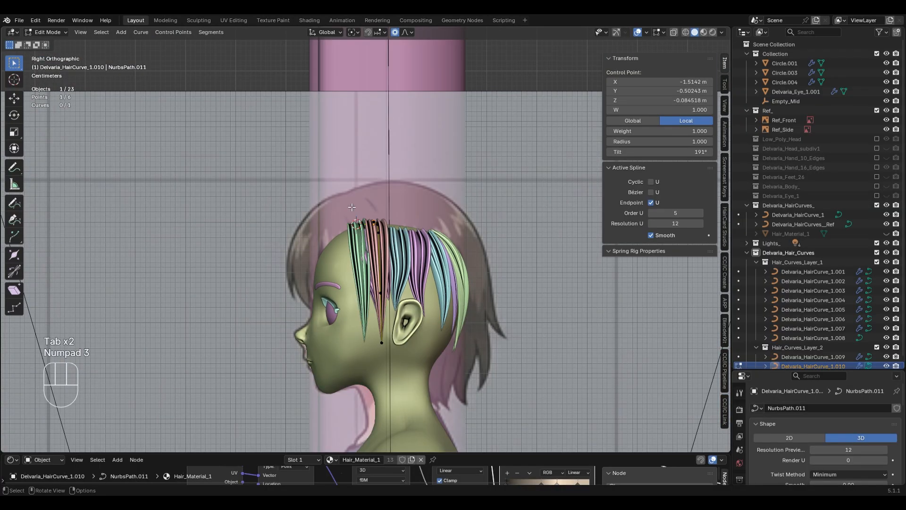
scroll(408, 239, up, 6)
key(g)
click(477, 193)
middle_drag(476, 194, 315, 188)
key(ctrl+z)
key(ctrl+shift+z)
Open the front strand Delvaria_HairCurve_1.009 in Edit Mode.
key(Tab)
click(316, 188)
key(Tab)
key(ctrl+t)
key(ctrl+z)
key(g)
key(z)
key(ctrl+z)
Tilt the front strand's fourth control point to 169° and nudge it outward in the front view.
key(KP_1)
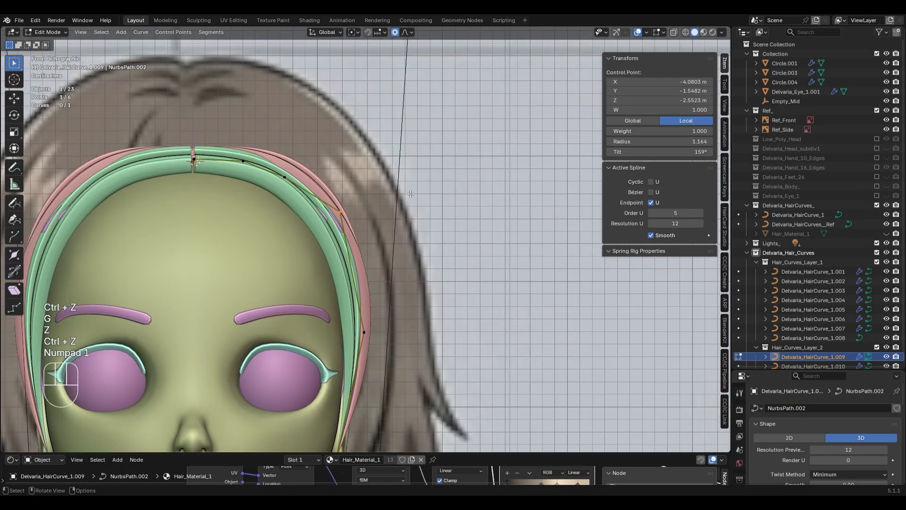
key(ctrl+t)
click(415, 203)
key(g)
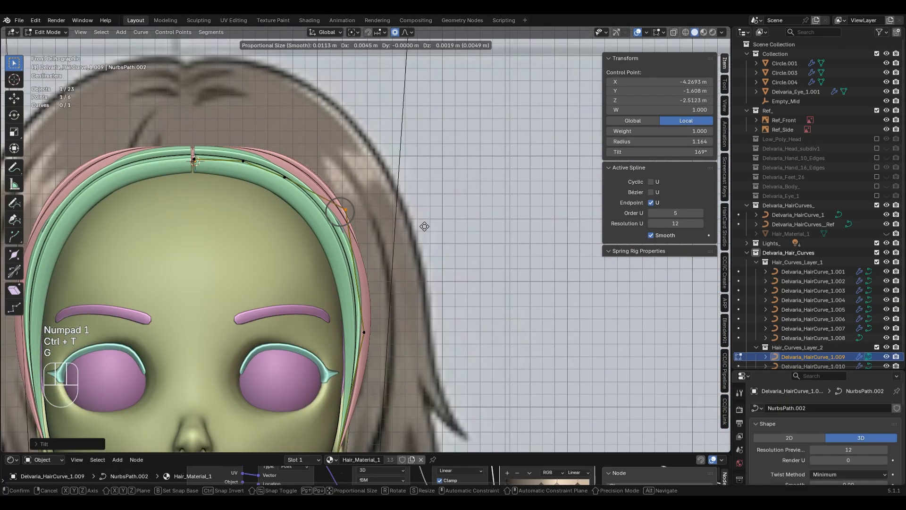
click(425, 219)
Try tilting the front strand's fourth control point to 180°.
scroll(425, 215, down, 1)
shift+middle_drag(427, 209, 499, 186)
key(t)
key(t)
key(ctrl+t)
click(499, 183)
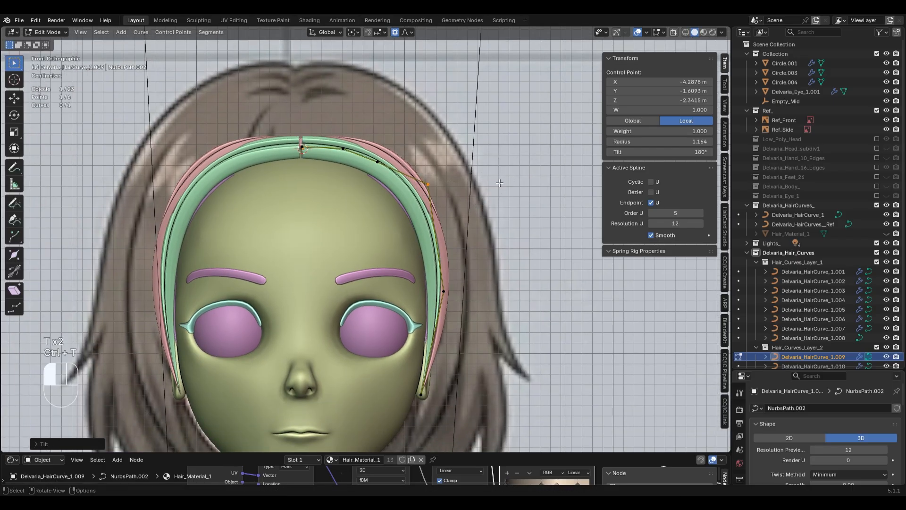
key(ctrl+z)
Check the front strand against the reference in X-ray and reposition its upper control points in the front view.
key(z)
key(alt+z)
key(z)
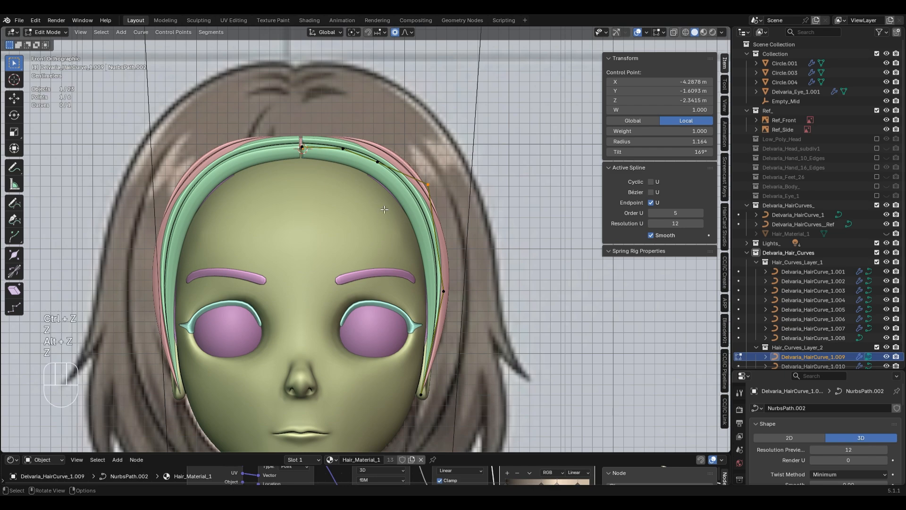
key(alt+z)
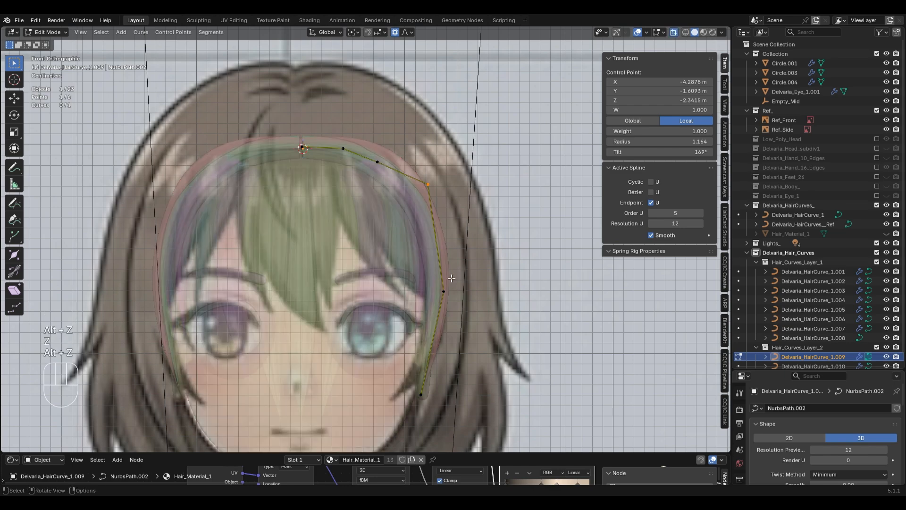
key(alt+z)
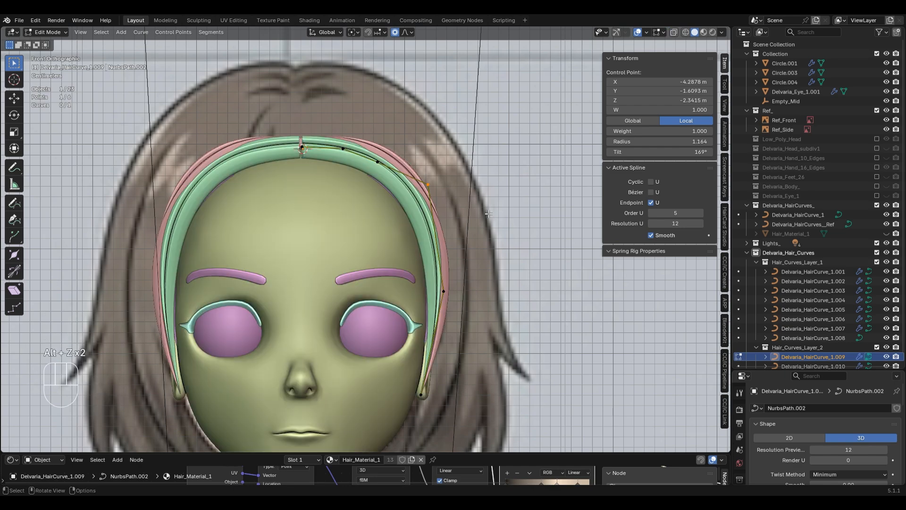
key(g)
key(ctrl+z)
key(g)
click(510, 192)
Shift the front strand's third, fourth and fifth control points toward the face in the right side view.
middle_drag(510, 191, 536, 279)
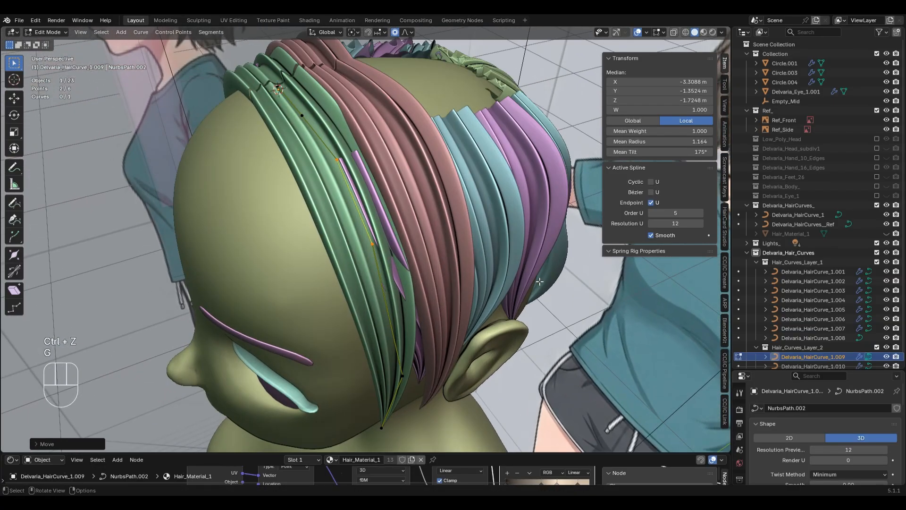
key(KP_3)
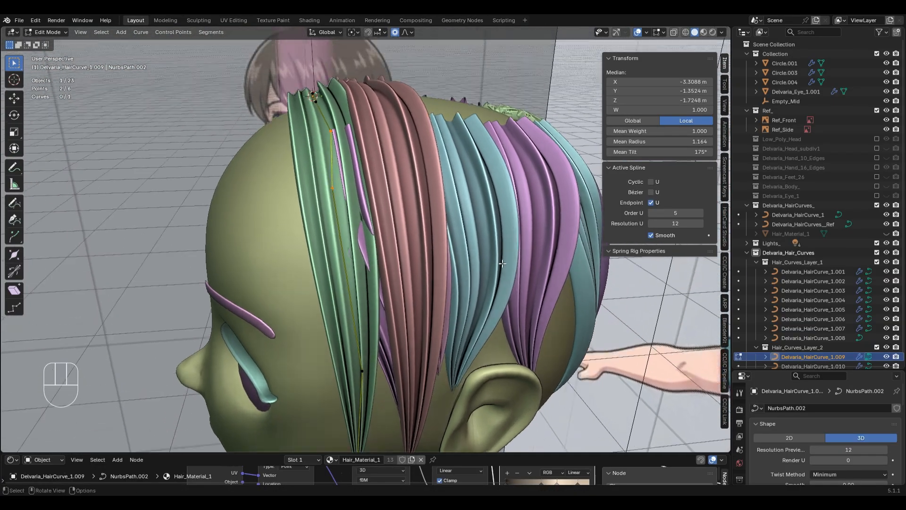
key(g)
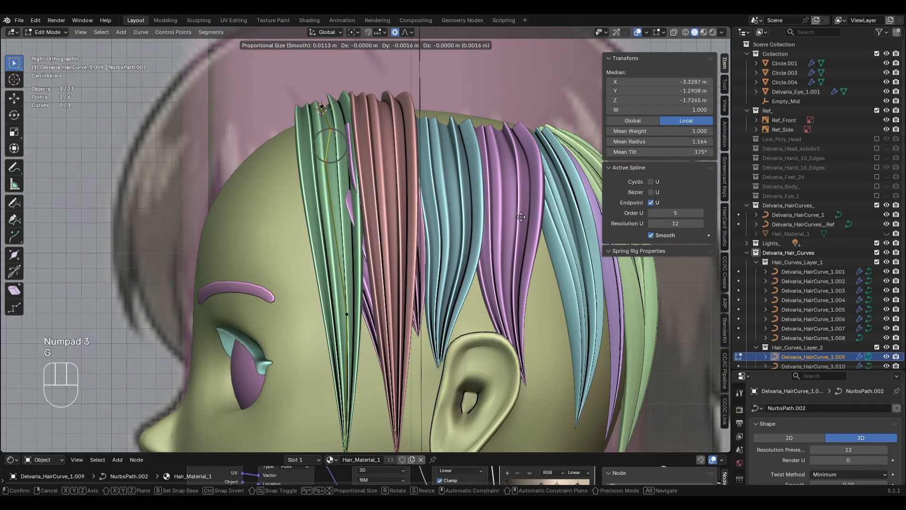
click(517, 217)
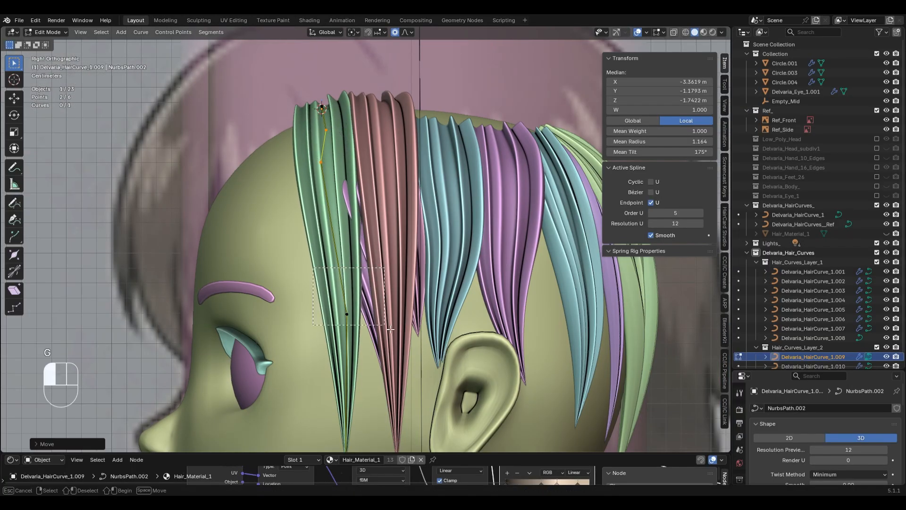
drag(361, 318, 370, 325)
key(g)
click(446, 331)
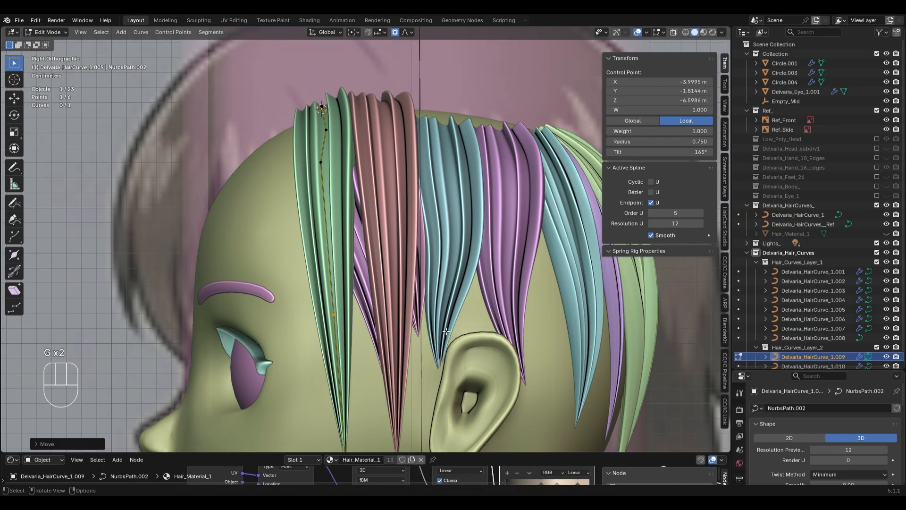
Open Delvaria_HairCurve_1.010 in Edit Mode and move its fifth control point toward the face in the side view.
scroll(446, 331, down, 4)
key(KP_1)
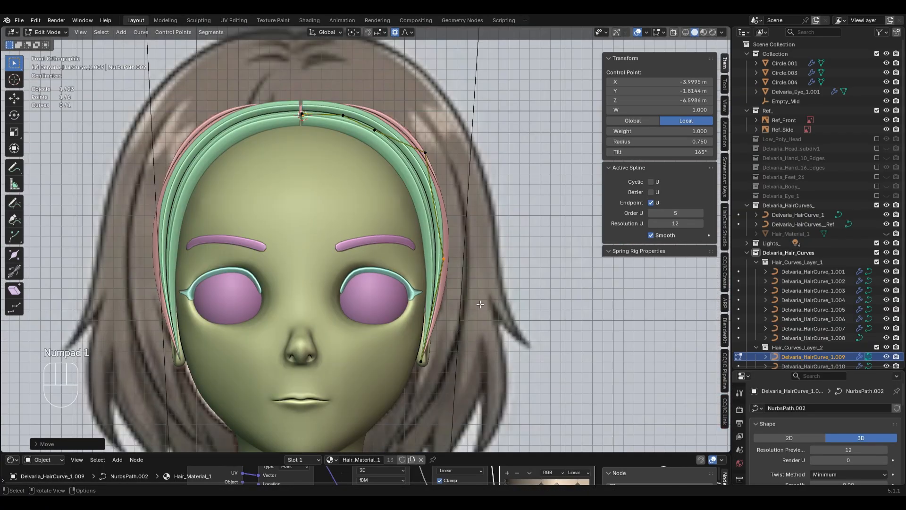
key(KP_3)
middle_drag(498, 304, 384, 227)
key(Tab)
click(344, 187)
key(KP_3)
key(Tab)
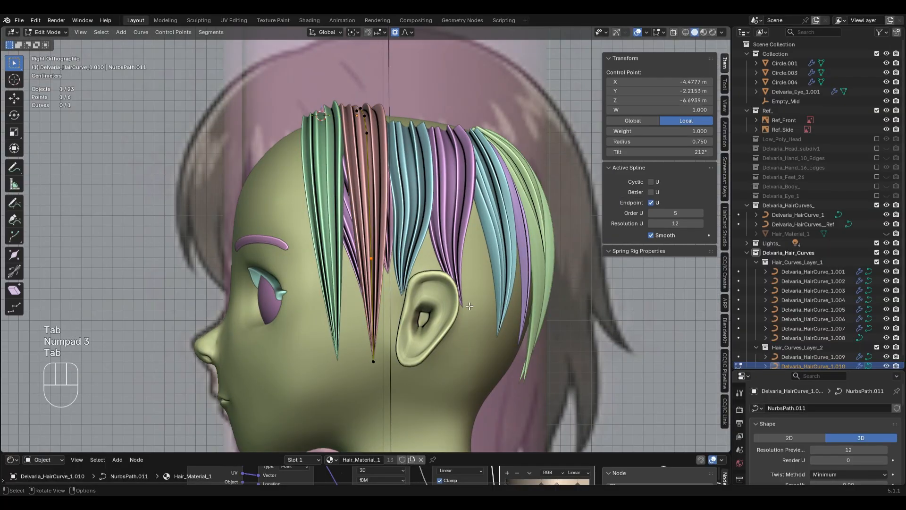
key(g)
click(456, 311)
Move the lower end of Delvaria_HairCurve_1.010 toward the face in the side view.
key(g)
click(471, 383)
key(ctrl+z)
key(g)
click(491, 384)
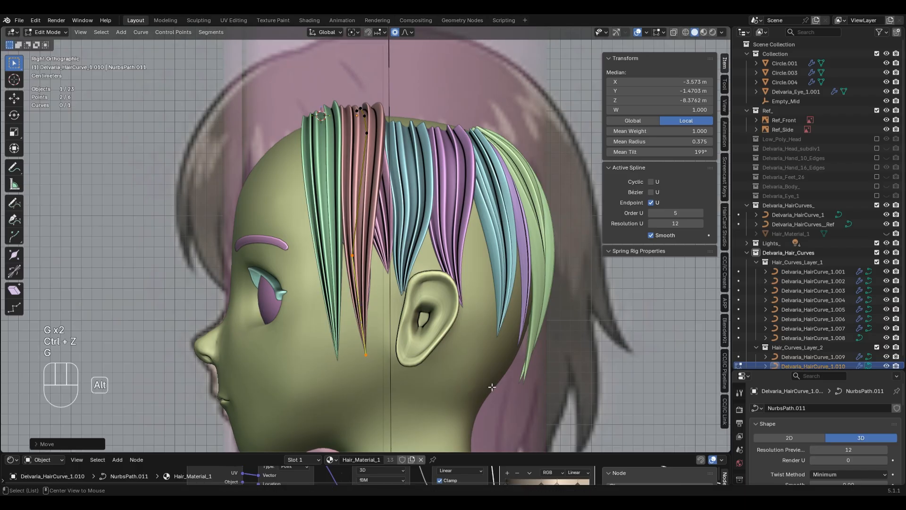
Reposition the second strand's fifth control point and tip in the side view, using X-ray to see the reference.
key(alt+z)
drag(405, 296, 405, 295)
key(g)
click(470, 306)
key(g)
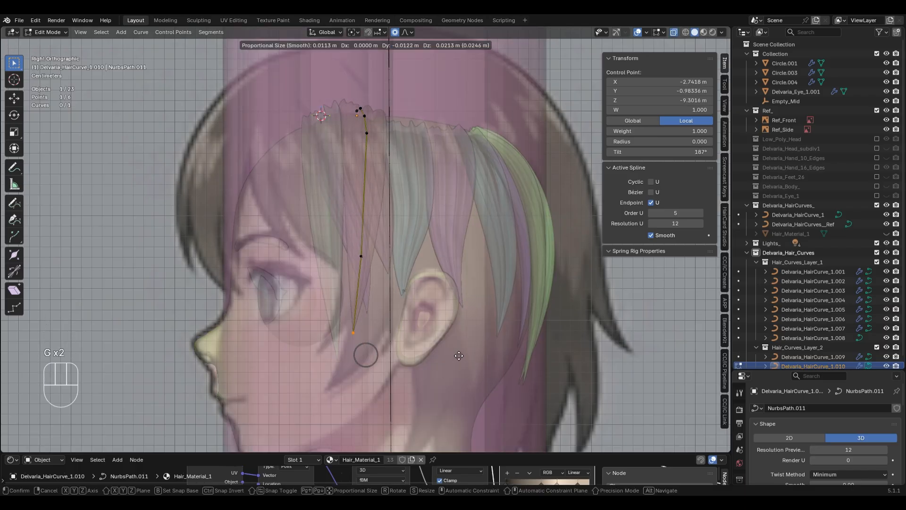
click(474, 375)
key(alt+z)
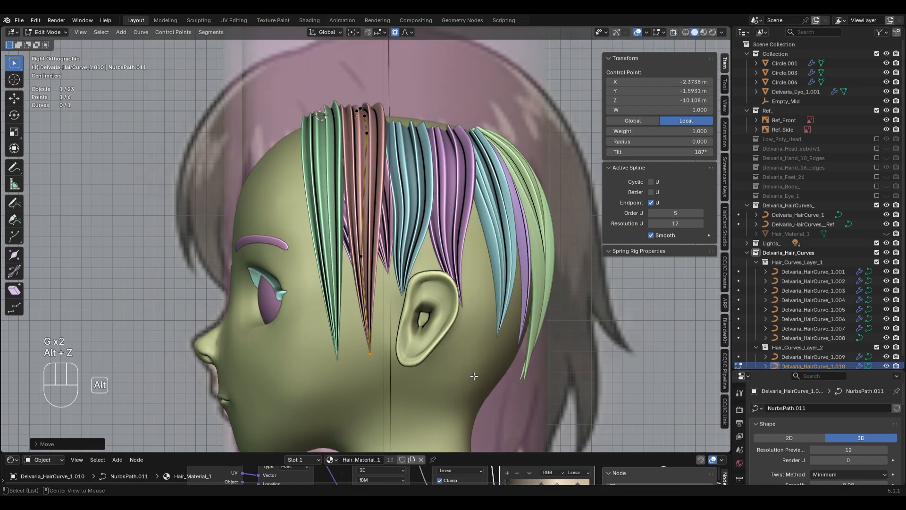
Duplicate the strand Delvaria_HairCurve_1.010 in Object Mode and shift the copy backward along the Y axis.
scroll(460, 338, down, 1)
key(Tab)
mouse_move(454, 326)
middle_down()
mouse_move(435, 251)
mouse_move(440, 333)
middle_up()
key(shift+d)
key(g)
key(y)
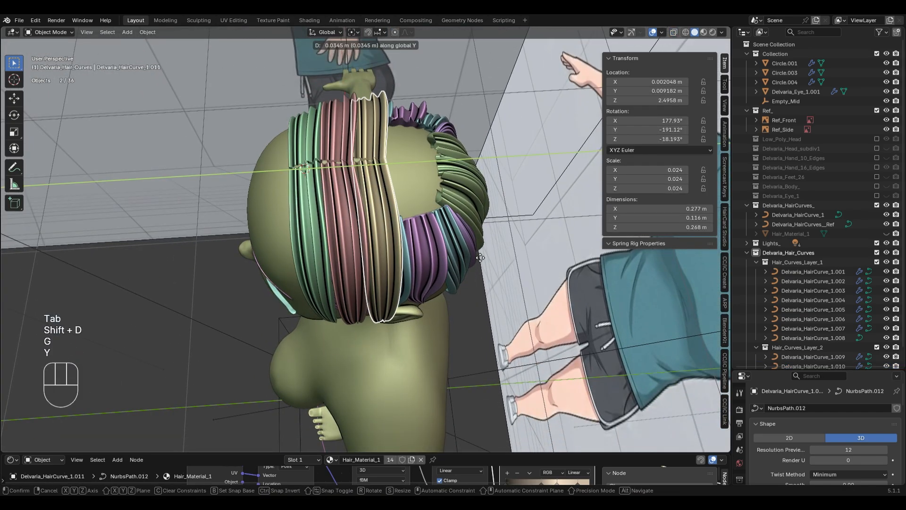
click(477, 253)
Fine-tune the copy's position along the Y axis beside the second strand and open it in Edit Mode.
middle_drag(478, 253, 427, 258)
key(g)
key(y)
click(455, 296)
key(KP_3)
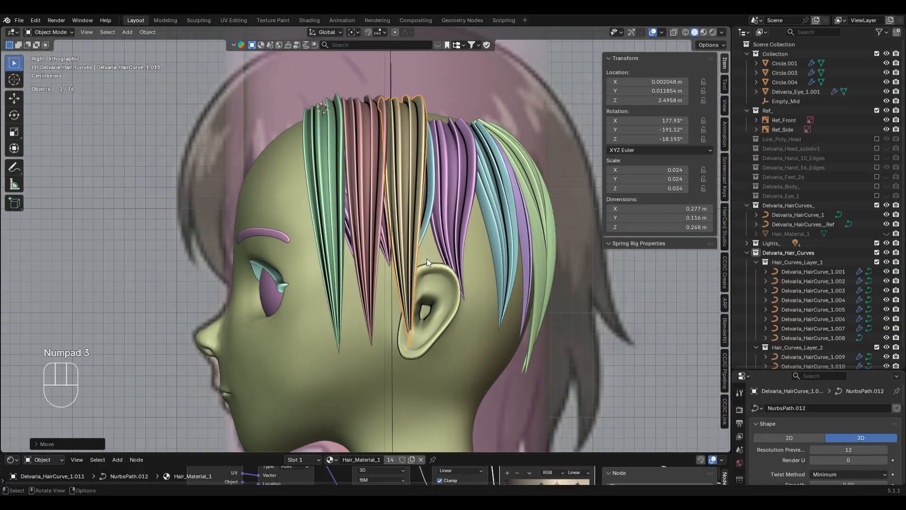
key(Tab)
Try moving the copy's lower control point and tip backward over the ear.
key(g)
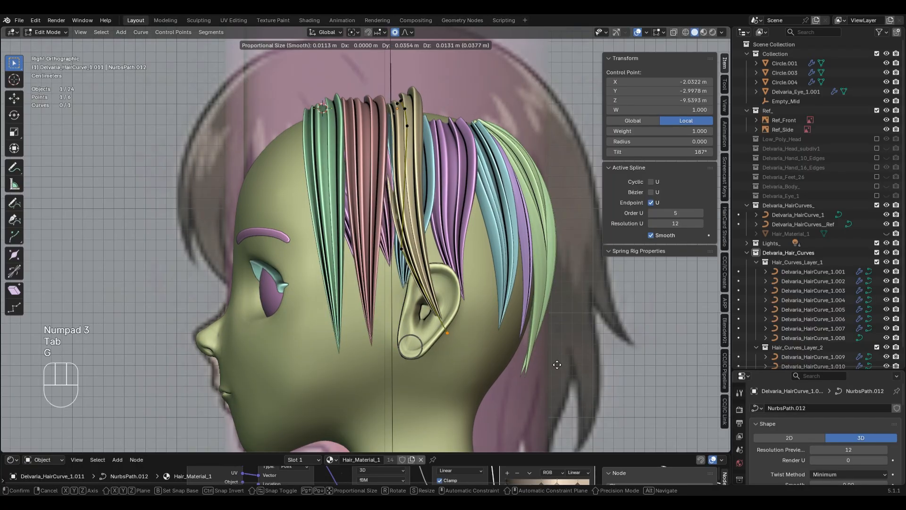
click(543, 364)
key(ctrl+z)
drag(372, 228, 391, 266)
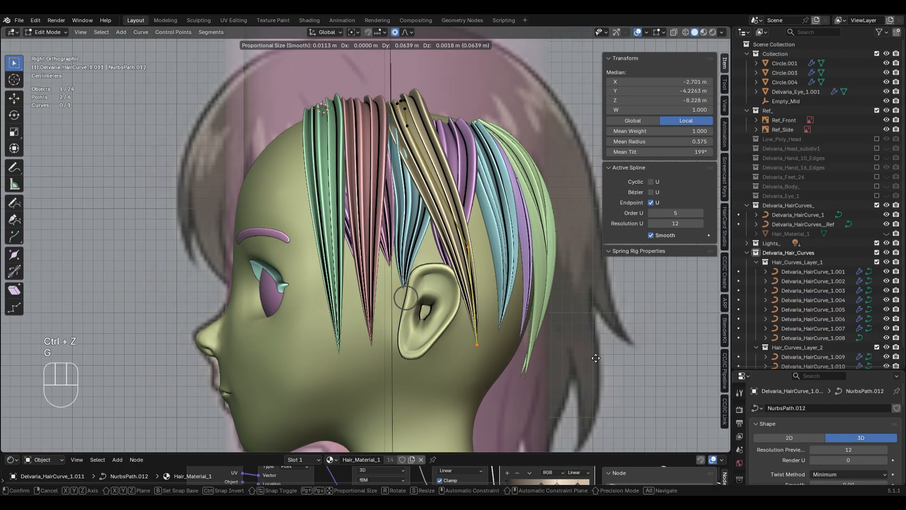
click(592, 357)
key(ctrl+z)
Reposition the lower control point and tip of Delvaria_HairCurve_1.011 in front of the ear, then return to Object Mode.
shift+middle_drag(549, 305, 477, 266)
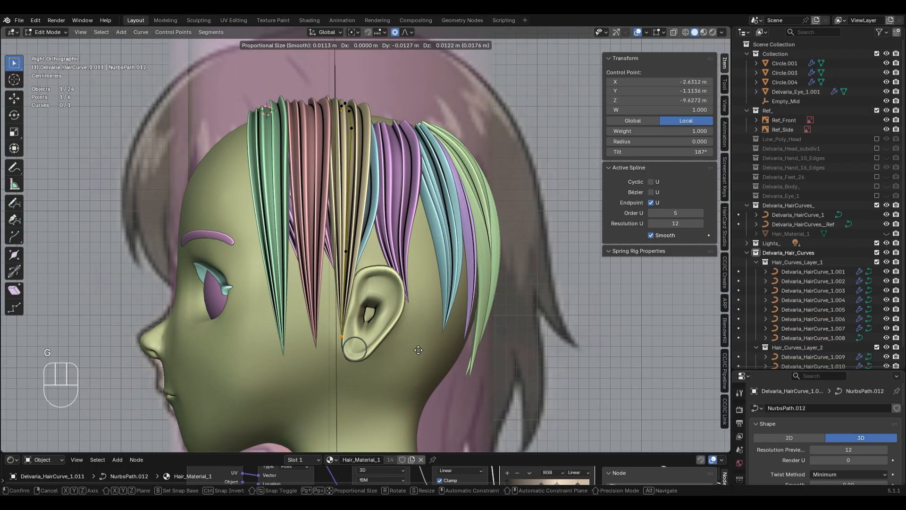
mouse_move(421, 282)
middle_down()
mouse_move(361, 325)
mouse_move(398, 279)
middle_up()
key(z)
key(z)
middle_drag(321, 293, 436, 319)
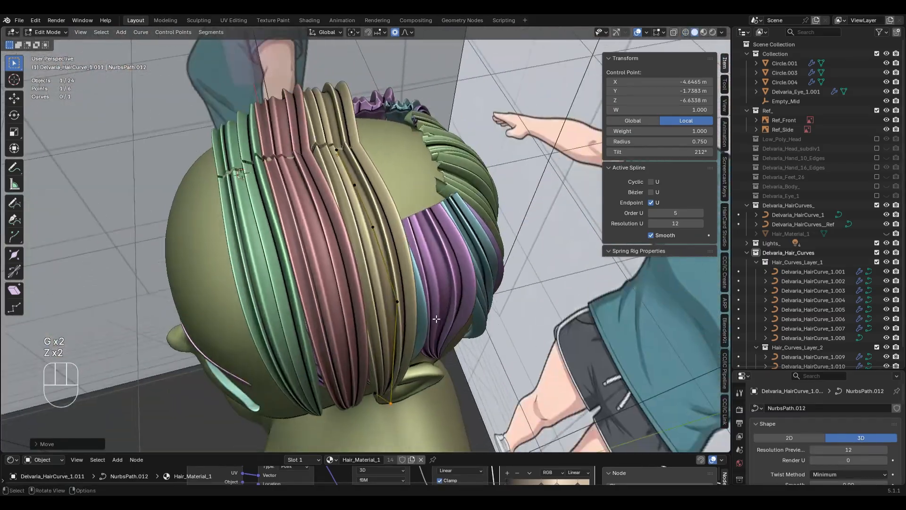
middle_drag(356, 229, 466, 233)
click(483, 242)
key(Tab)
Duplicate the strand Delvaria_HairCurve_1.011 and shift the copy backward along the Y axis behind it.
key(KP_3)
key(shift+d)
key(g)
key(y)
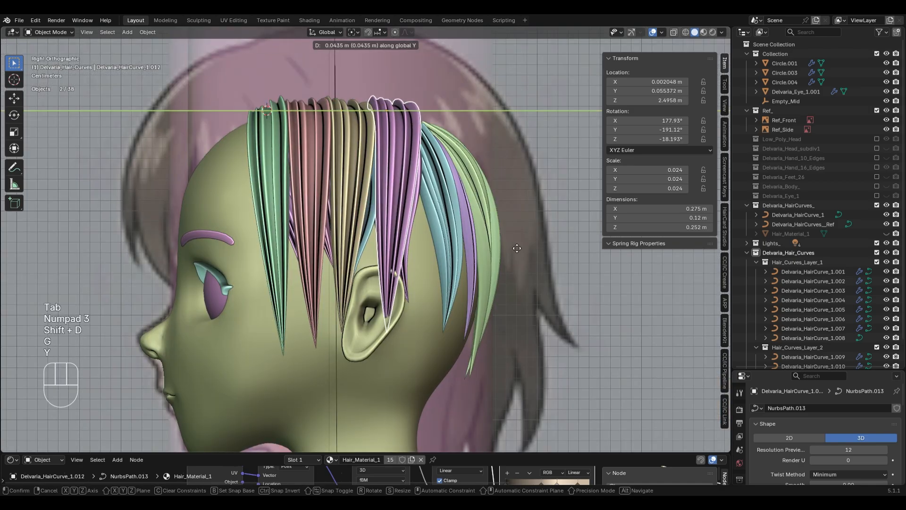
click(474, 175)
Fine-tune the position of Delvaria_HairCurve_1.012 along the Y axis against its neighbour and open it in Edit Mode.
middle_drag(474, 175, 525, 223)
key(g)
key(y)
click(468, 188)
middle_drag(468, 188, 312, 157)
key(g)
key(y)
click(462, 251)
key(g)
key(y)
click(487, 254)
key(Tab)
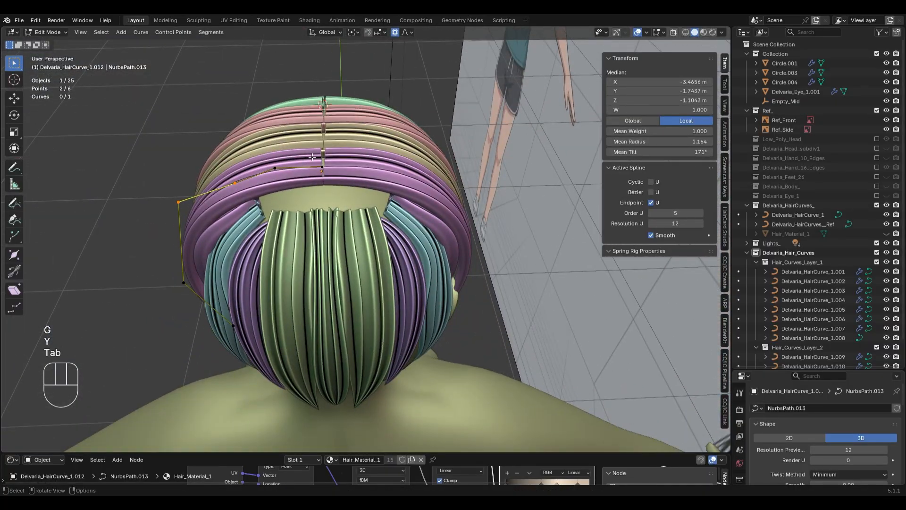
Select the root control point of Delvaria_HairCurve_1.012 beside the centre parting.
drag(322, 190, 323, 190)
middle_drag(323, 190, 383, 164)
click(385, 204)
middle_drag(384, 203, 439, 283)
key(Tab)
key(Tab)
key(ctrl+t)
click(355, 253)
Try moving the selected root point along the X axis and along the Y axis.
key(g)
click(435, 286)
key(ctrl+z)
key(g)
key(y)
click(452, 308)
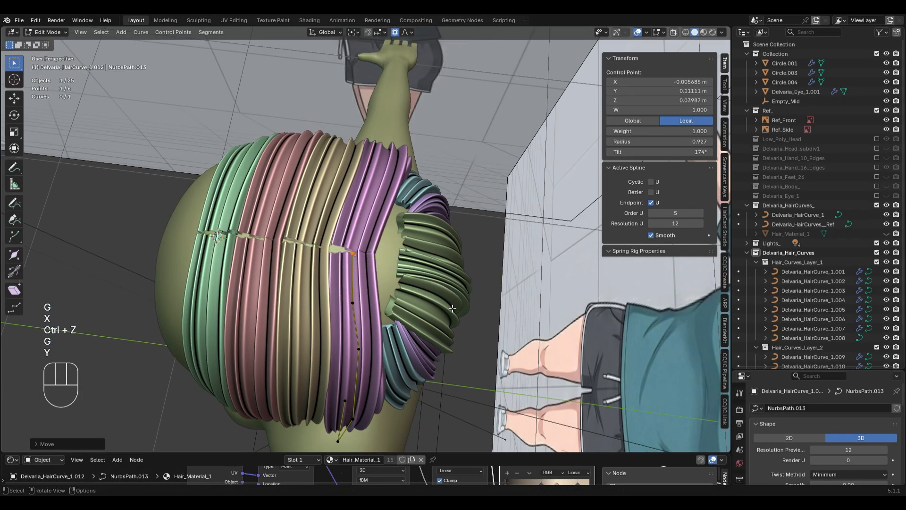
key(ctrl+z)
Shift the root control point of Delvaria_HairCurve_1.012 along the Y axis so its root lines up along the parting.
key(g)
key(y)
click(473, 312)
scroll(387, 274, up, 1)
click(352, 258)
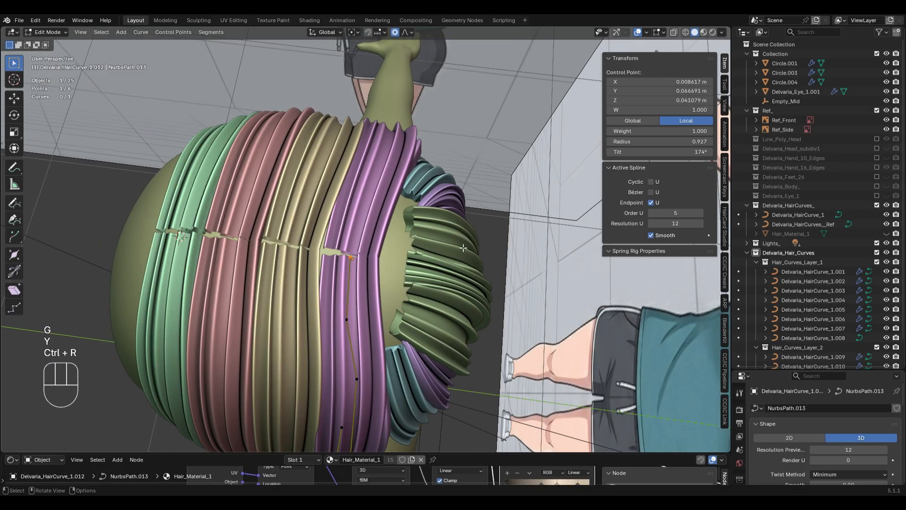
key(ctrl+z)
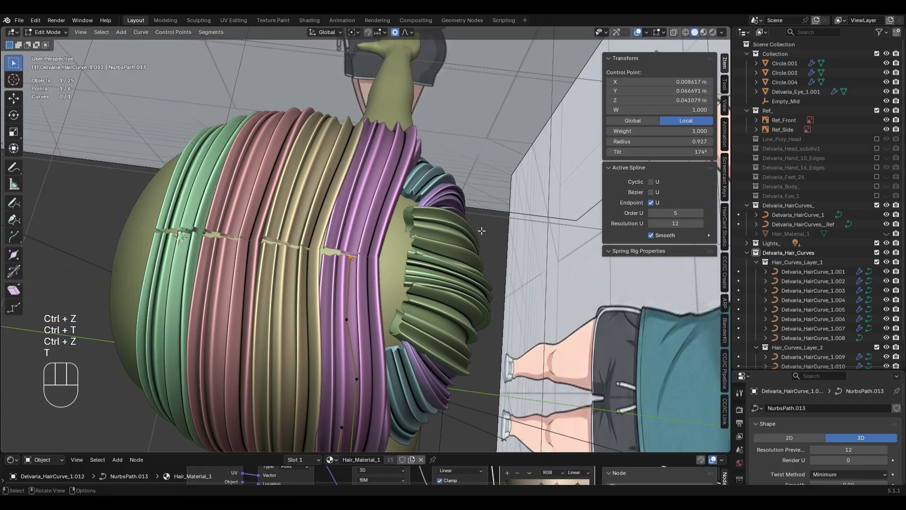
key(t)
key(t)
key(g)
key(y)
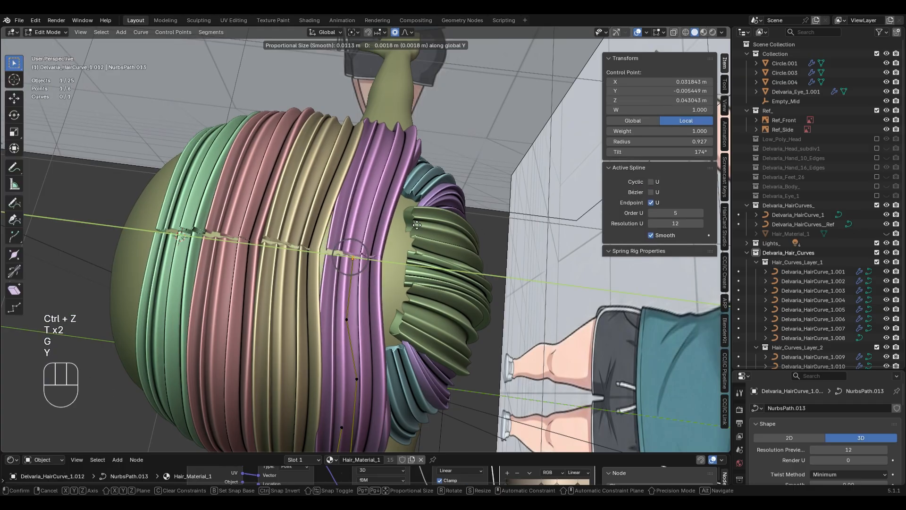
click(417, 237)
Move the root control point of Delvaria_HairCurve_1.011 along the Y axis, adjust its radius, and return to Object Mode.
key(Tab)
click(296, 252)
key(Tab)
shift+middle_drag(299, 255, 400, 277)
drag(345, 243, 431, 293)
key(g)
key(y)
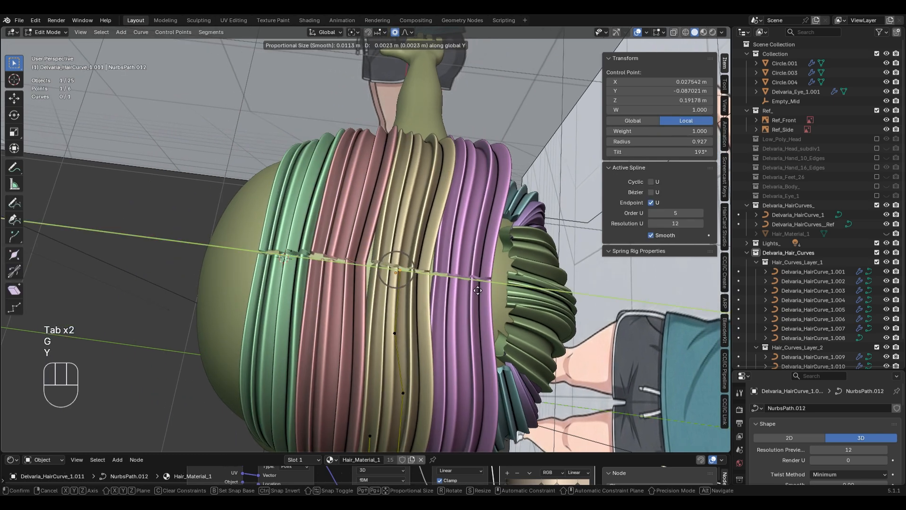
click(473, 289)
key(alt+s)
key(Tab)
scroll(475, 326, down, 2)
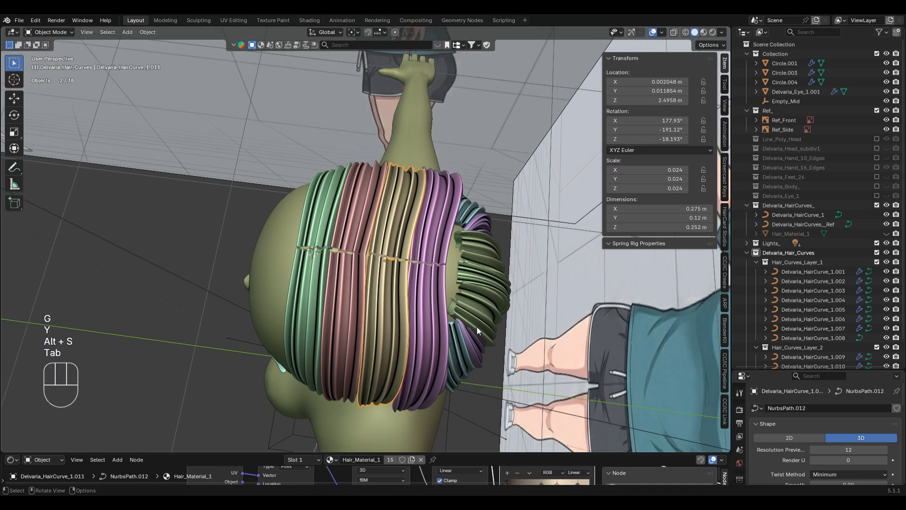
Examine the mirrored strands around the head in different viewport shadings and from the front view.
middle_drag(475, 326, 481, 271)
scroll(500, 329, down, 1)
click(499, 330)
key(z)
click(406, 366)
mouse_move(424, 349)
middle_down()
mouse_move(460, 285)
mouse_move(479, 313)
mouse_move(432, 348)
mouse_move(524, 290)
mouse_move(584, 281)
mouse_move(510, 254)
mouse_move(562, 318)
mouse_move(407, 330)
mouse_move(402, 341)
middle_up()
key(z)
click(405, 248)
key(KP_1)
key(z)
click(467, 338)
Duplicate the rear strand Delvaria_HairCurve_1.012 in top view and rotate the copy to about 35° on Z, toward the back of the head.
click(347, 195)
scroll(347, 194, down, 2)
middle_drag(347, 194, 420, 254)
key(KP_7)
scroll(426, 266, up, 3)
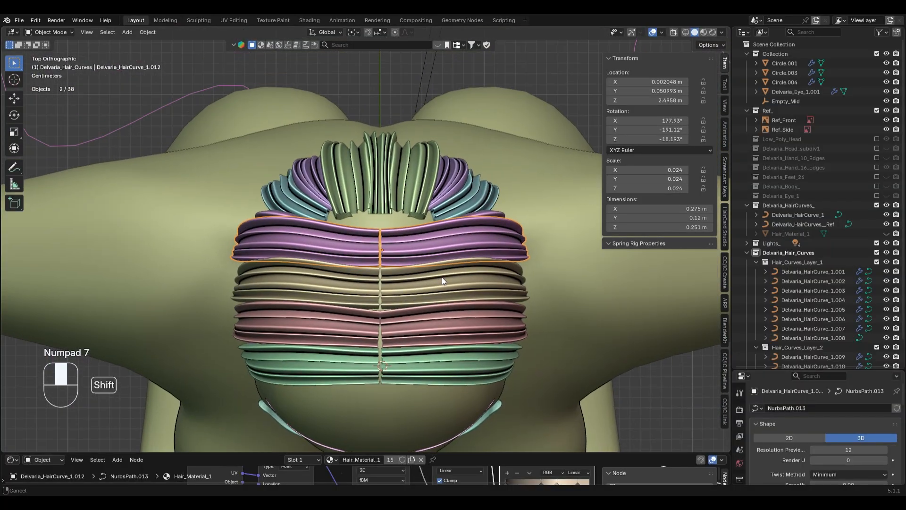
key(shift+d)
key(r)
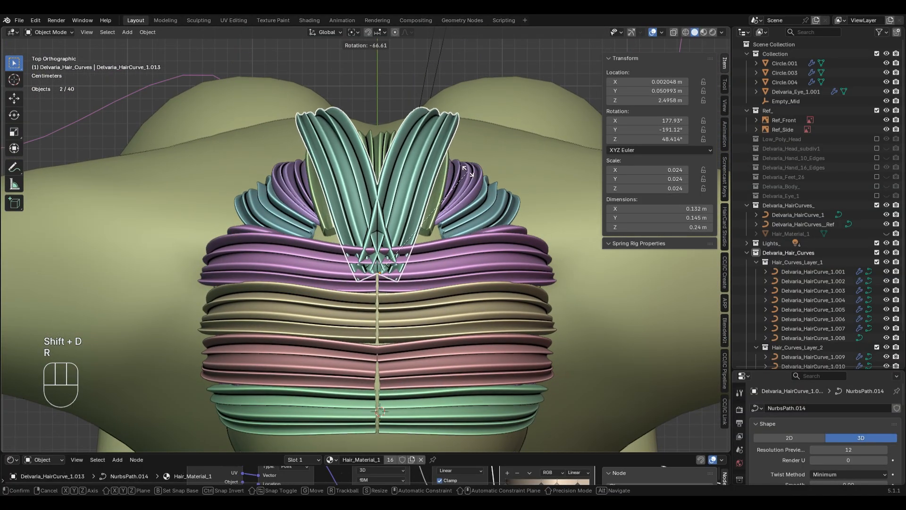
click(471, 207)
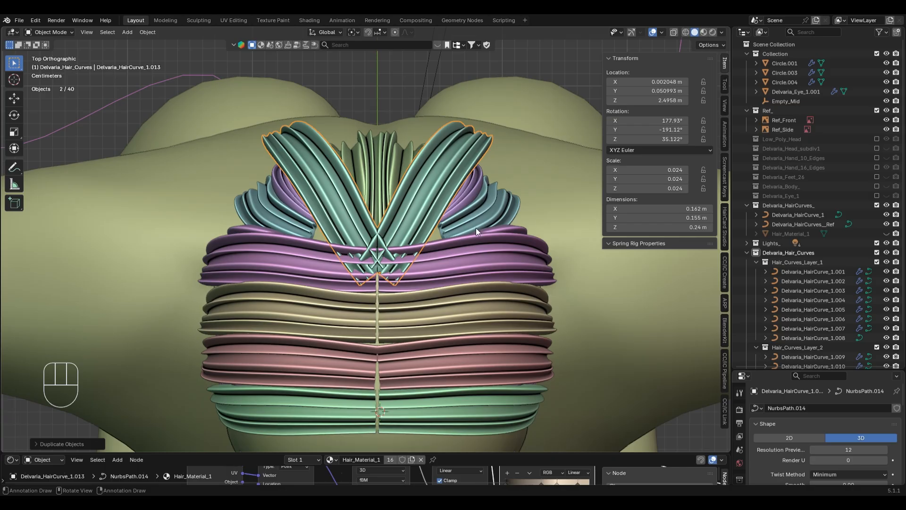
Try mirroring the copied strand object along the X axis.
key(ctrl+m)
key(x)
key(KP_Enter)
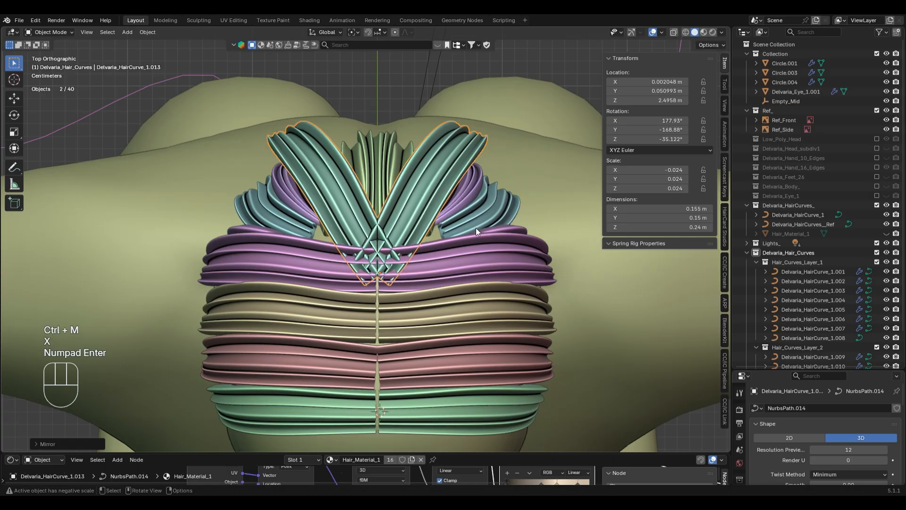
key(ctrl+z)
Rotate the copied strand to about 68° on Z and move it outward along X to about 0.053 m.
key(r)
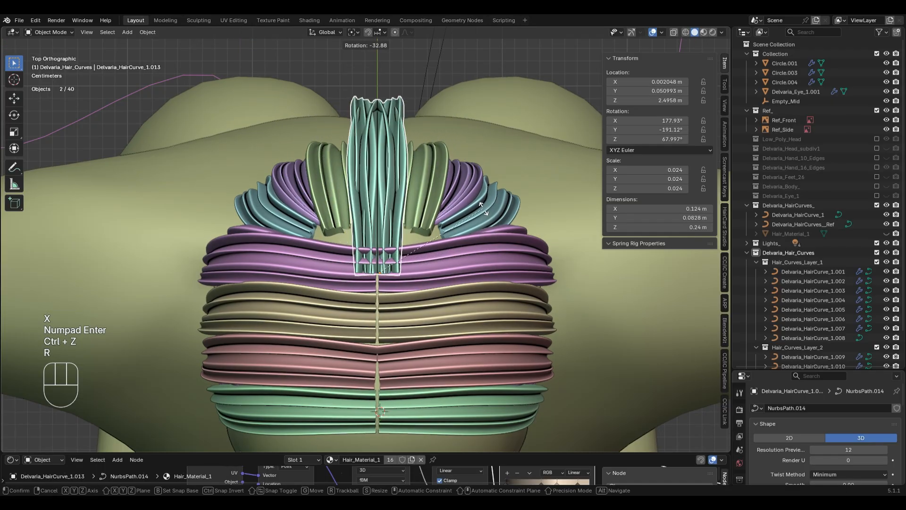
click(483, 209)
key(g)
key(x)
middle_drag(534, 267, 396, 239)
key(KP_7)
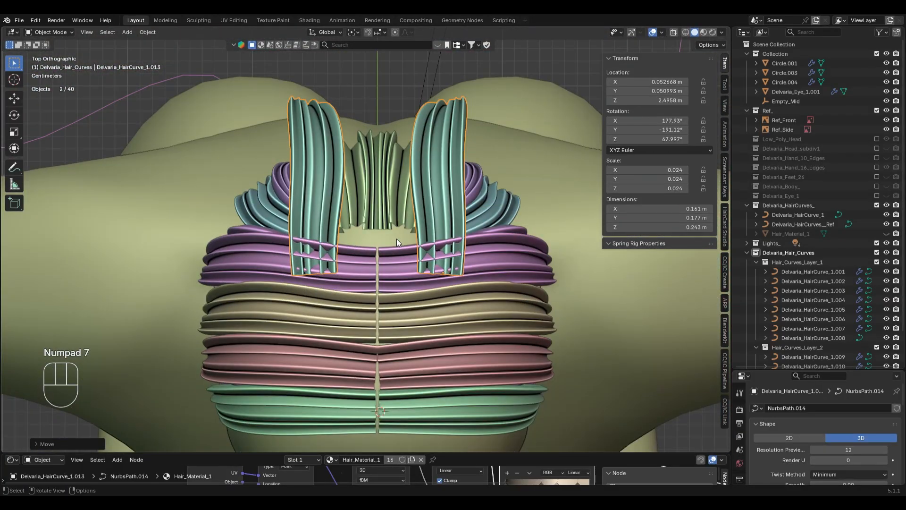
Rotate the copy to about 65° on Z and place it near the centre line at about X 0.026 m, Y 0.071 m.
key(r)
click(476, 204)
key(g)
click(480, 206)
key(r)
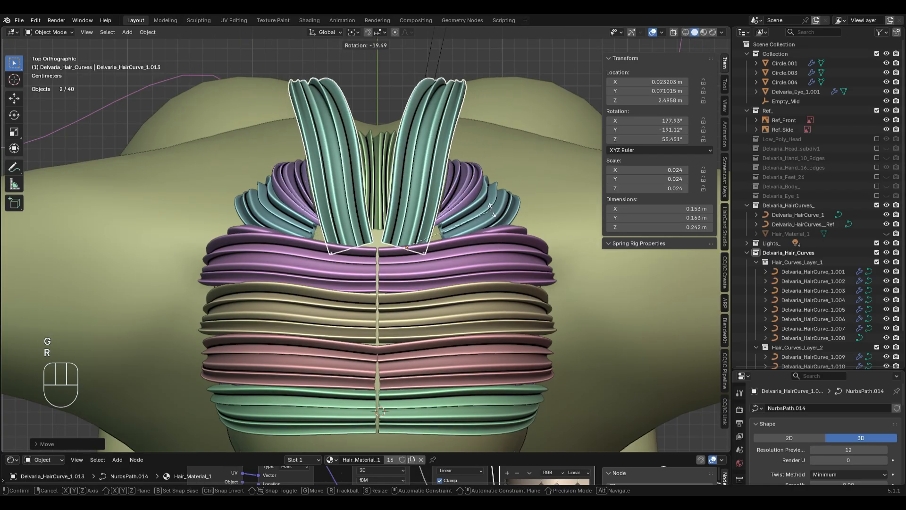
click(486, 202)
key(g)
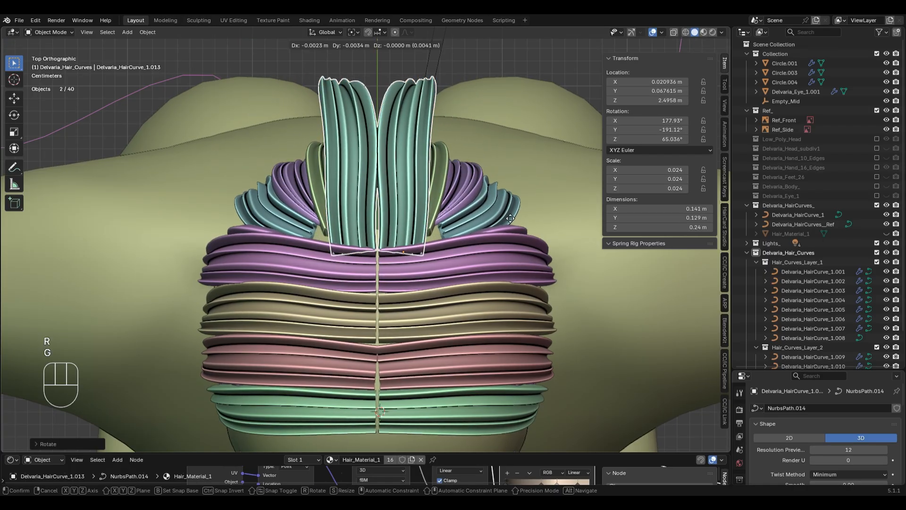
click(511, 216)
Try moving the copied strand across the centre line to the opposite side.
key(g)
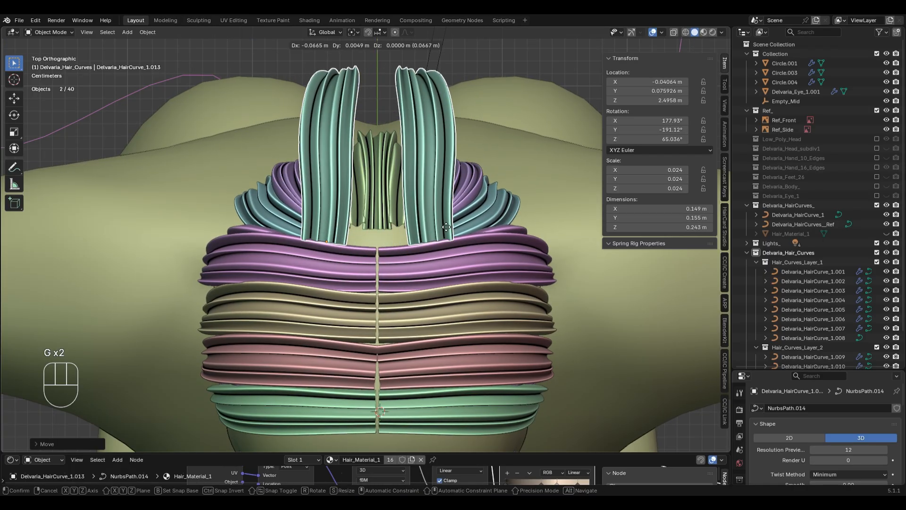
click(439, 227)
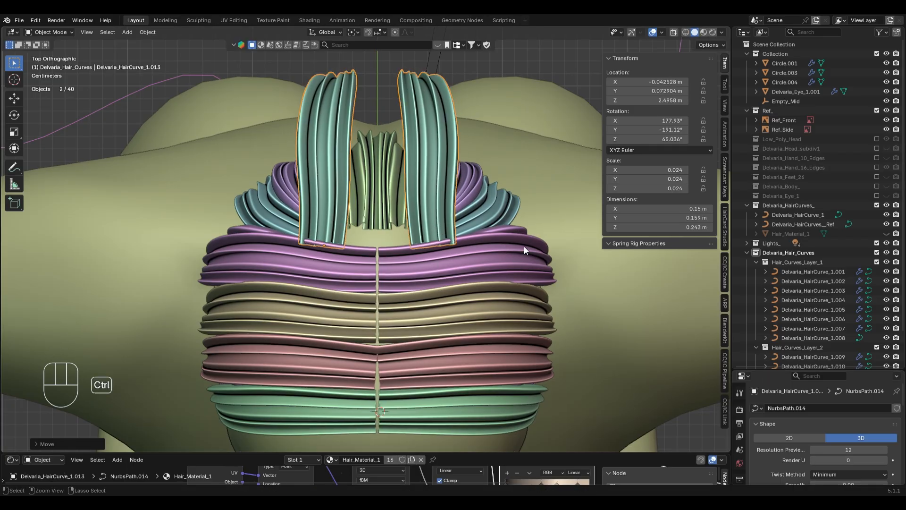
key(ctrl+z)
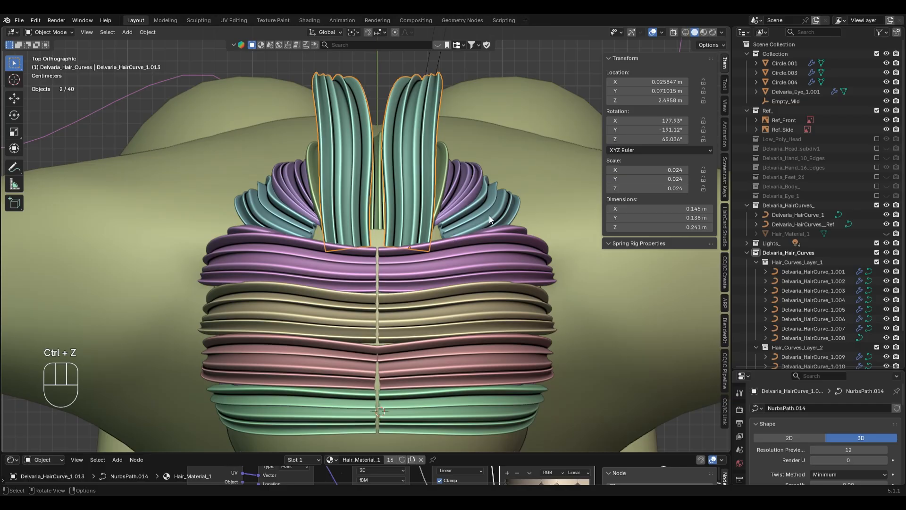
Mirror all control points of Delvaria_HairCurve_1.013 along the X axis in Edit Mode.
key(Tab)
key(Tab)
key(Tab)
key(a)
key(x)
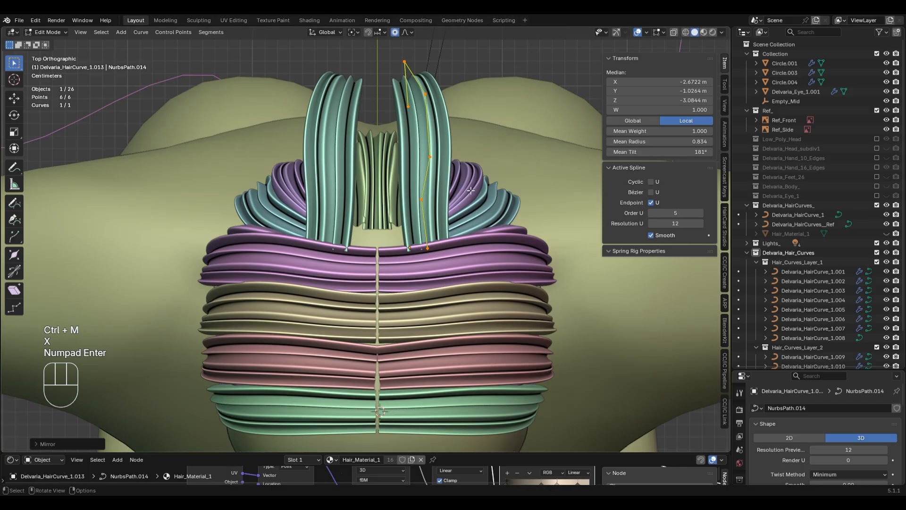
key(ctrl+z)
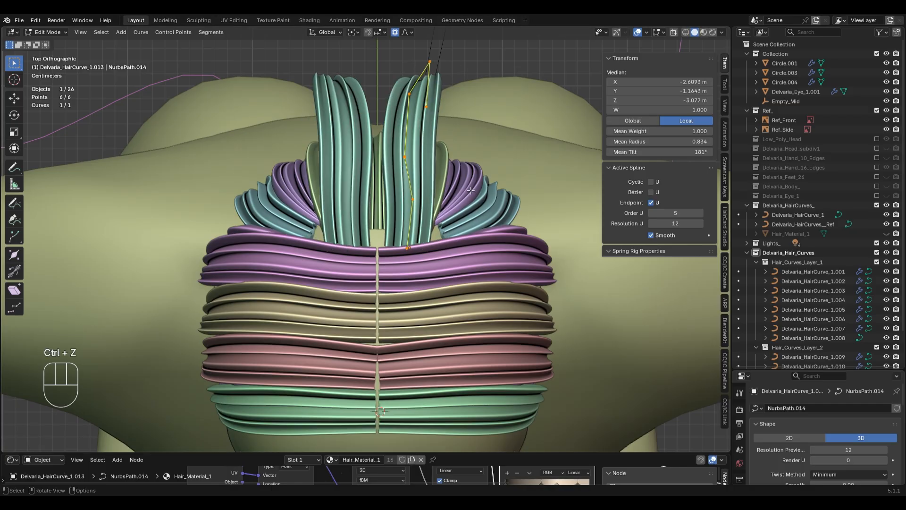
key(x)
key(KP_Enter)
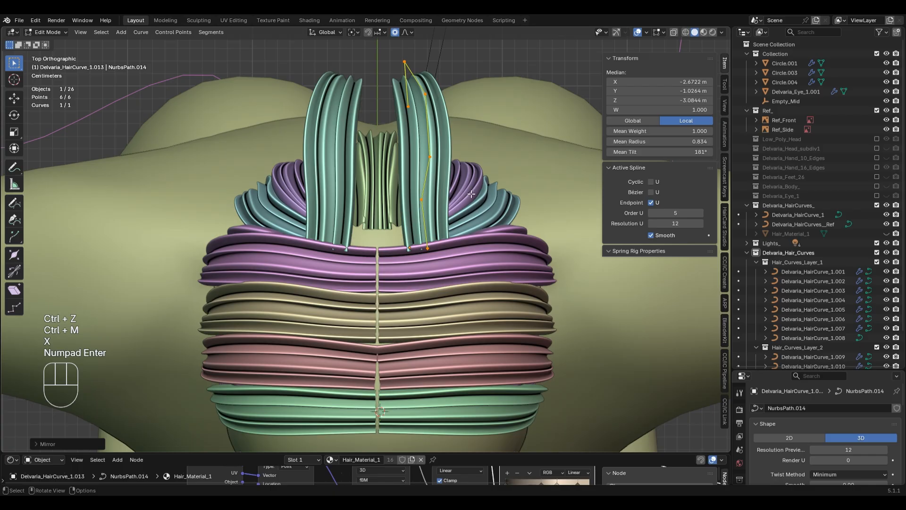
Return to Object Mode and move the strand along the X axis toward the centre line, to about X 0.015 m.
key(Tab)
key(g)
key(x)
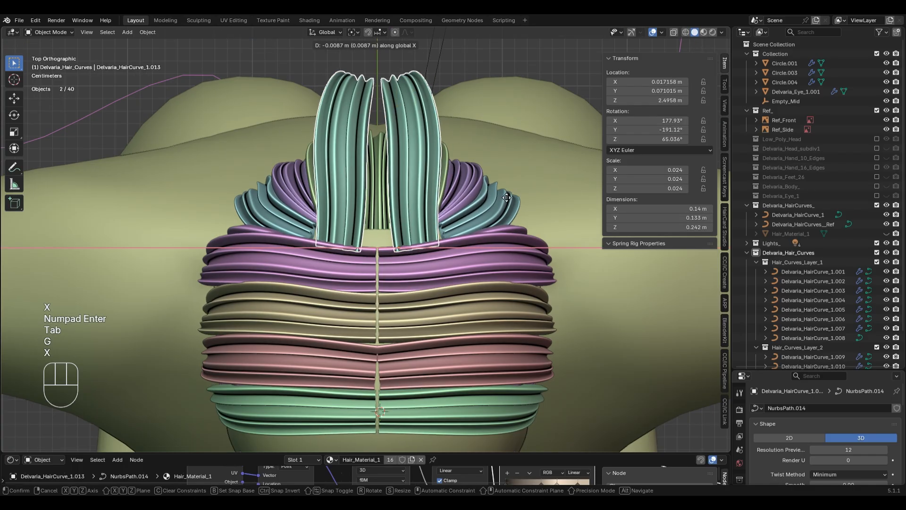
click(500, 188)
Move the root control point of Delvaria_HairCurve_1.013 backward and toward the centre line in Edit Mode.
scroll(488, 237, up, 2)
key(Tab)
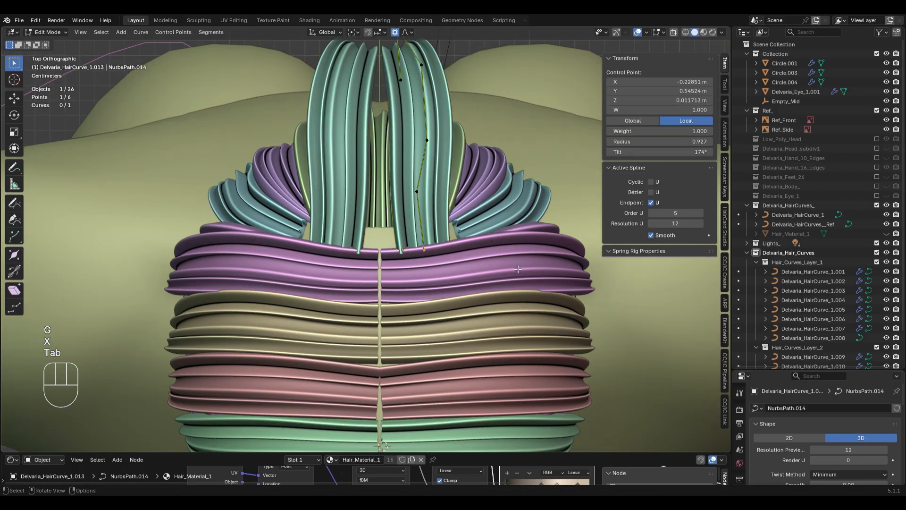
key(g)
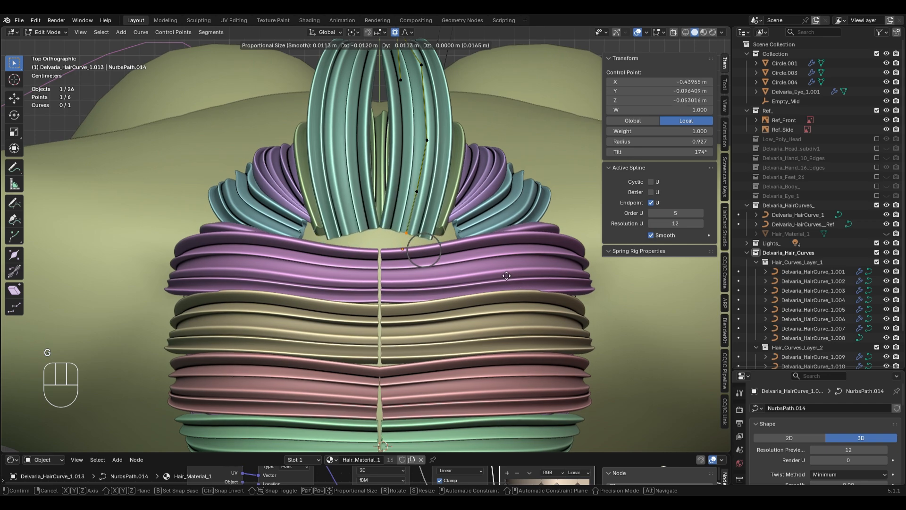
click(506, 275)
scroll(494, 187, down, 1)
Pull the following control points of Delvaria_HairCurve_1.013 toward the centre line to close the gap, then return to Object Mode.
shift+middle_drag(494, 186, 501, 250)
click(414, 264)
key(g)
click(485, 295)
key(g)
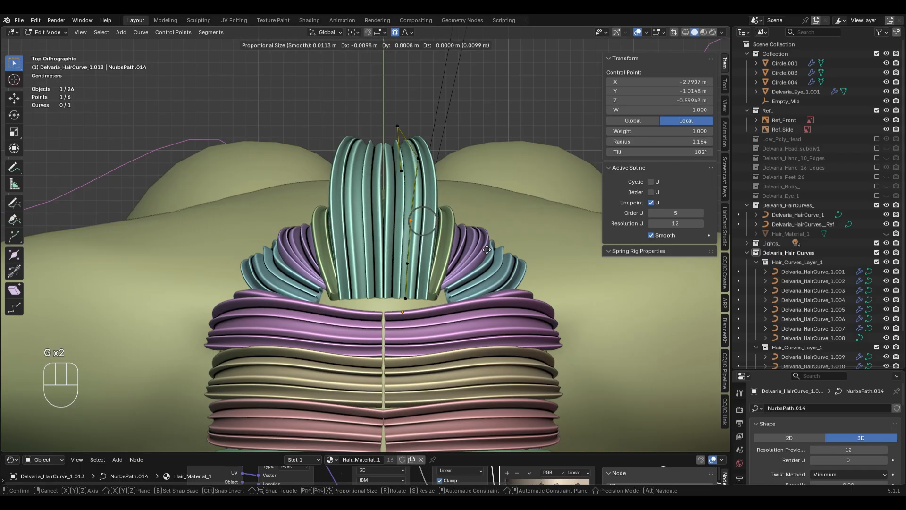
click(486, 249)
click(482, 220)
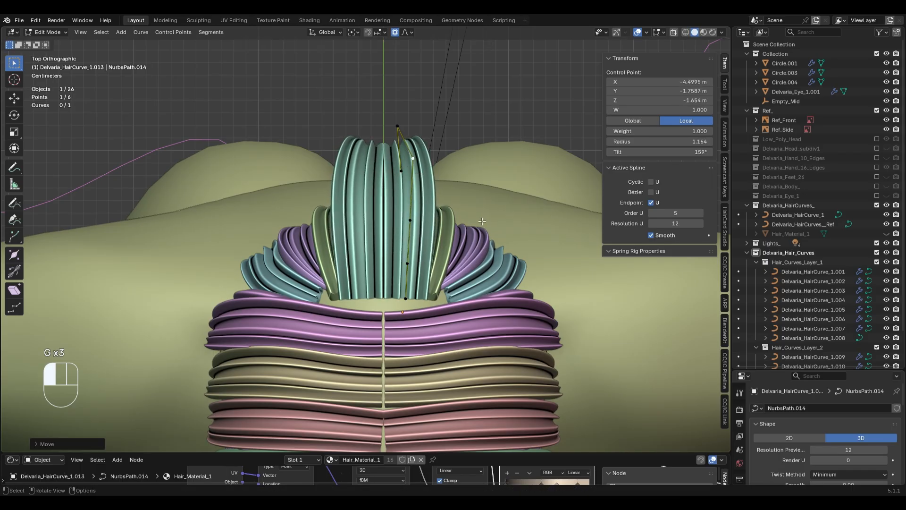
key(g)
middle_drag(405, 125, 480, 167)
key(KP_7)
key(Tab)
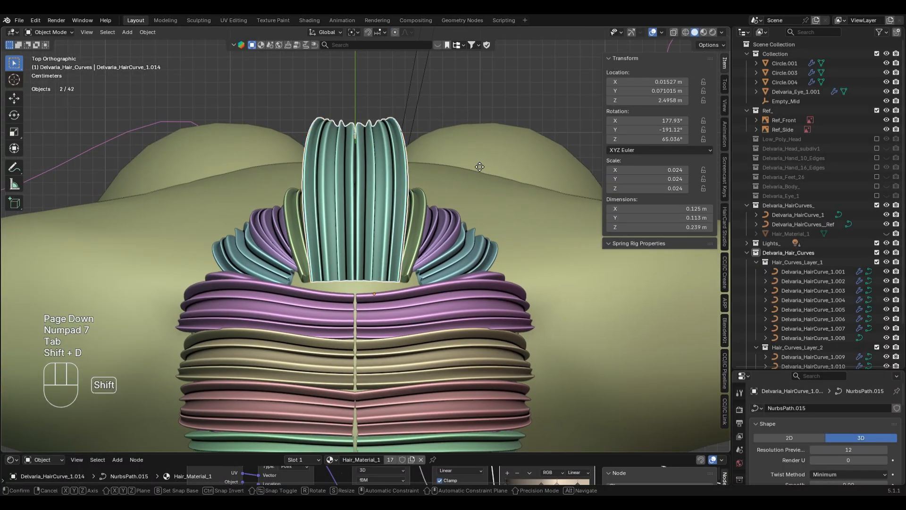
Duplicate the central back strand, rotate the copy to about 35° on Z, and move it outward to about X 0.036 m.
key(shift+d)
key(r)
key(z)
click(479, 254)
key(g)
click(502, 257)
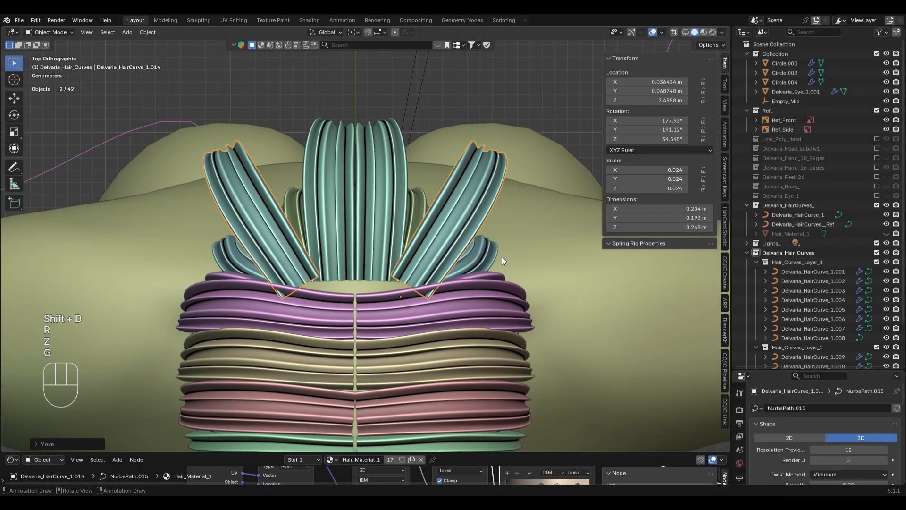
Try scaling the new copied strand as an object.
key(s)
click(543, 262)
key(ctrl+z)
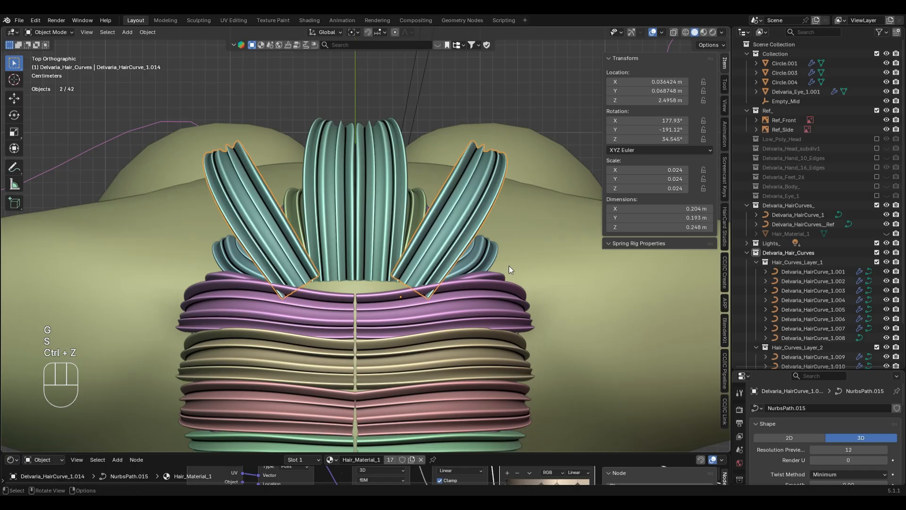
Nudge Delvaria_HairCurve_1.014 to about Y 0.065 m and scale the radius of all its control points to a mean of 1.032.
key(g)
click(514, 277)
shift+middle_drag(525, 303, 452, 279)
click(418, 237)
shift+middle_drag(418, 236, 441, 266)
key(Tab)
key(alt+s)
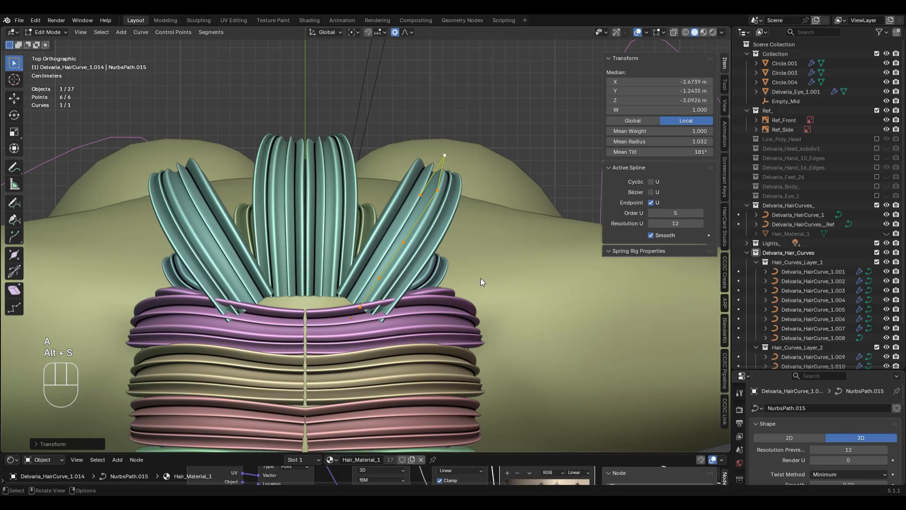
key(Tab)
key(Tab)
shift+middle_drag(398, 256, 430, 263)
key(Tab)
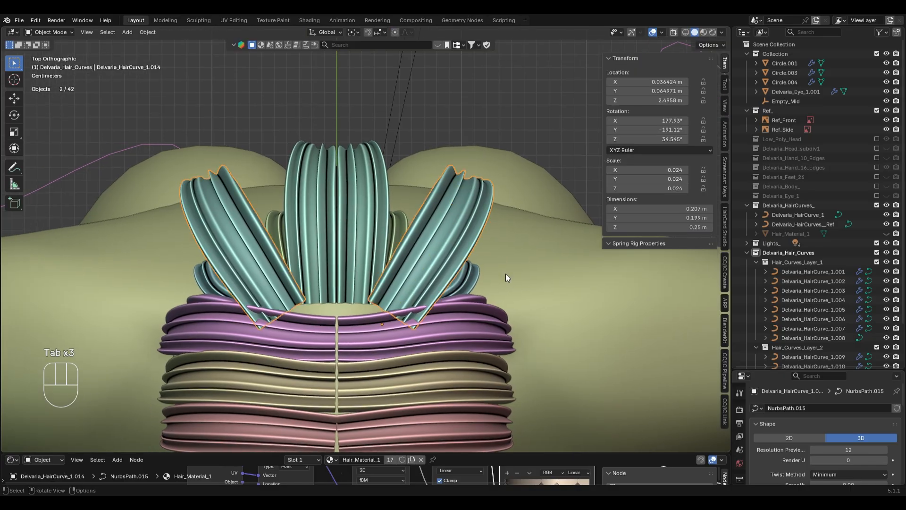
Rotate Delvaria_HairCurve_1.014 about the Z axis to about 18° and move it beside the central back strand.
key(r)
key(z)
click(502, 250)
key(g)
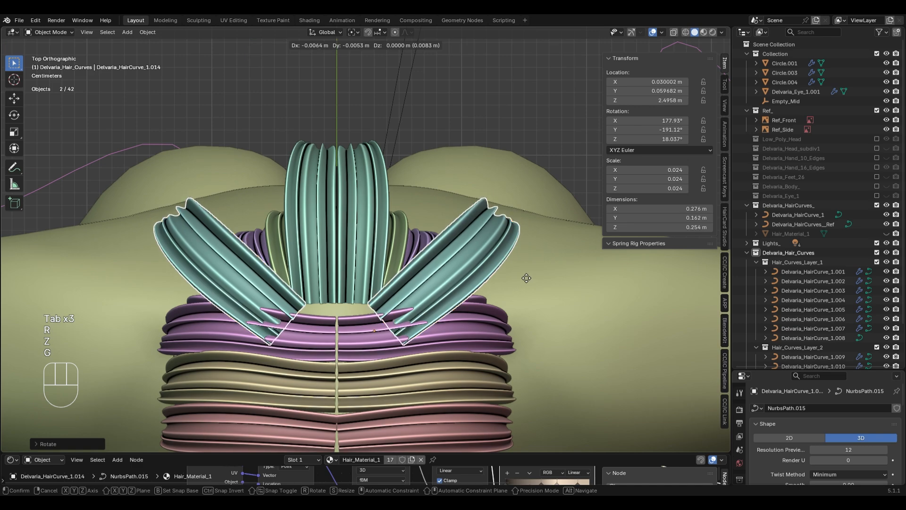
Try rotating the strand further toward the side of the head and repositioning it.
key(r)
key(g)
click(558, 252)
key(ctrl+z)
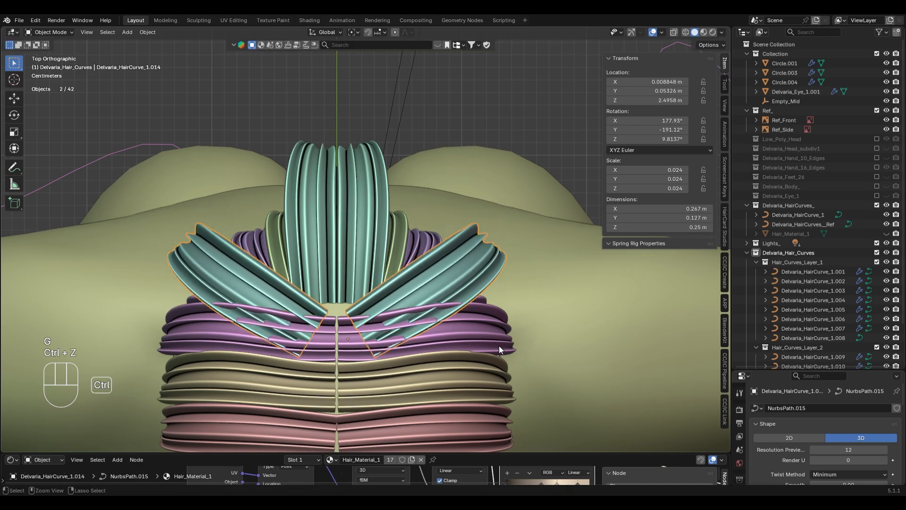
key(ctrl+z)
Compare the strands in wireframe and move Delvaria_HairCurve_1.014 to about X 0.027 m, Y 0.081 m.
key(z)
key(alt+z)
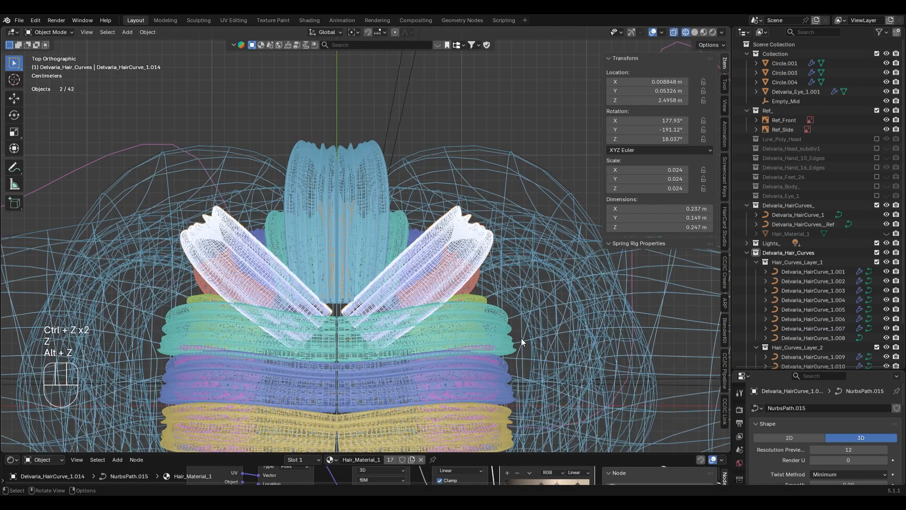
key(g)
click(541, 333)
key(alt+z)
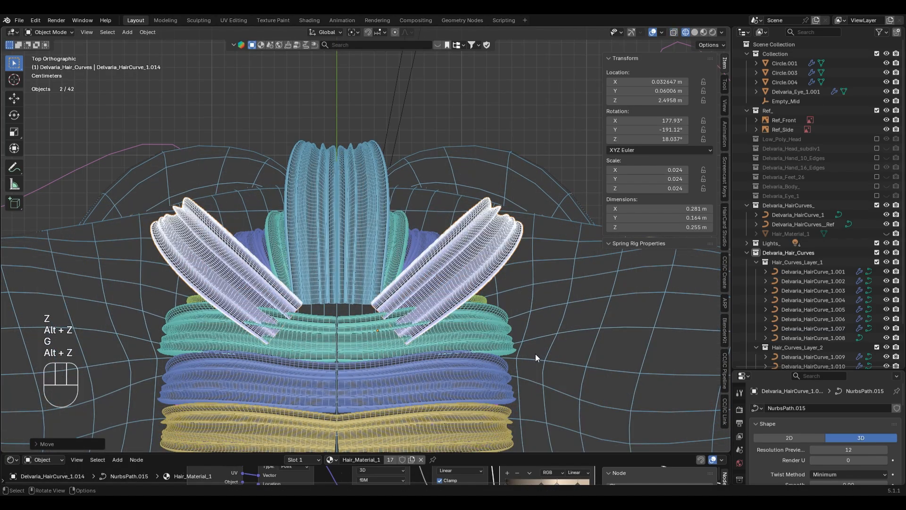
key(g)
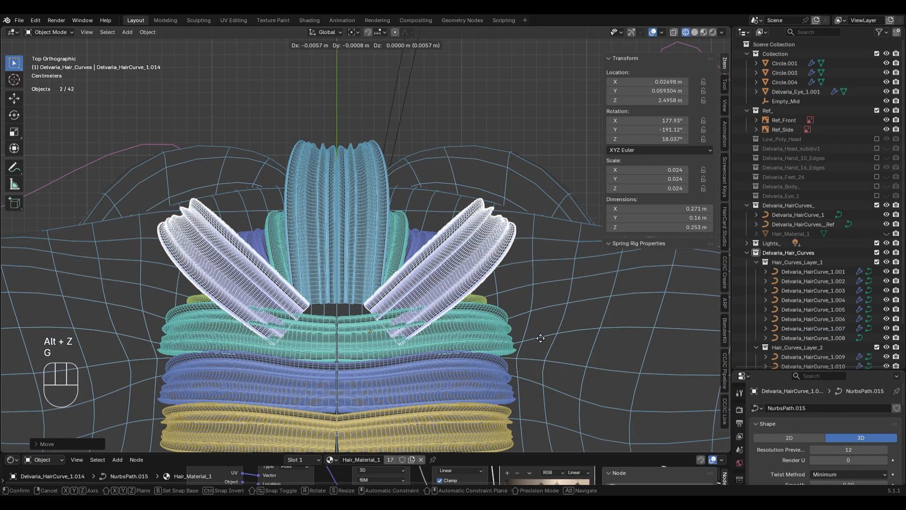
key(g)
click(510, 348)
key(ctrl+z)
key(ctrl+z)
key(g)
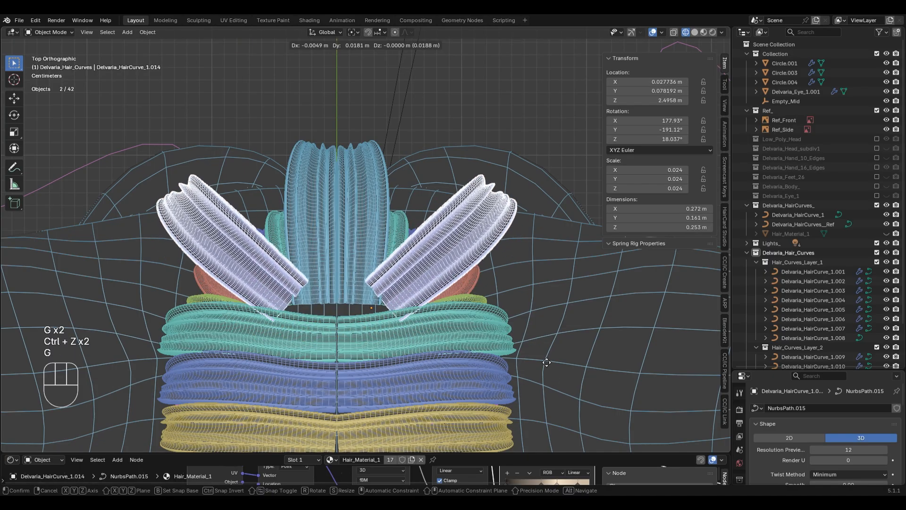
click(537, 353)
Return to solid shading, duplicate the rearmost crosswise second-layer strand and move the copy back along Y to about 0.082 m.
click(420, 326)
key(z)
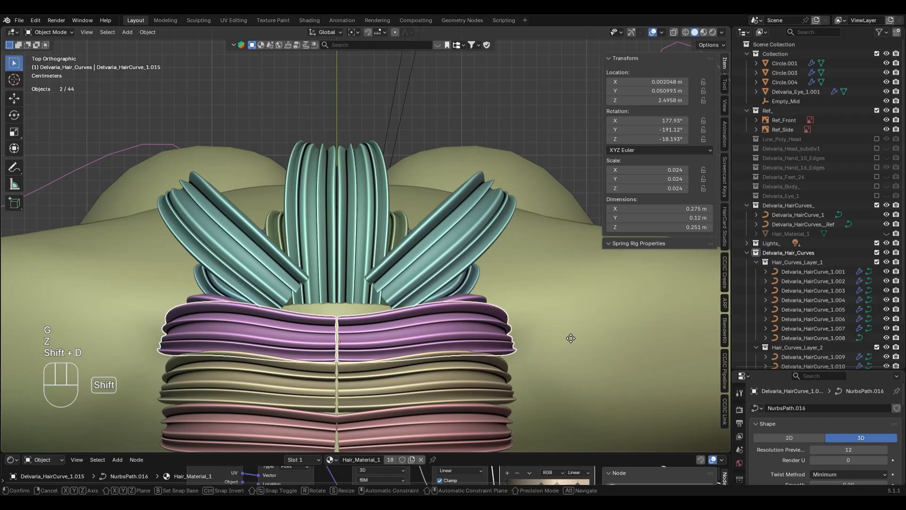
click(565, 296)
key(KP_3)
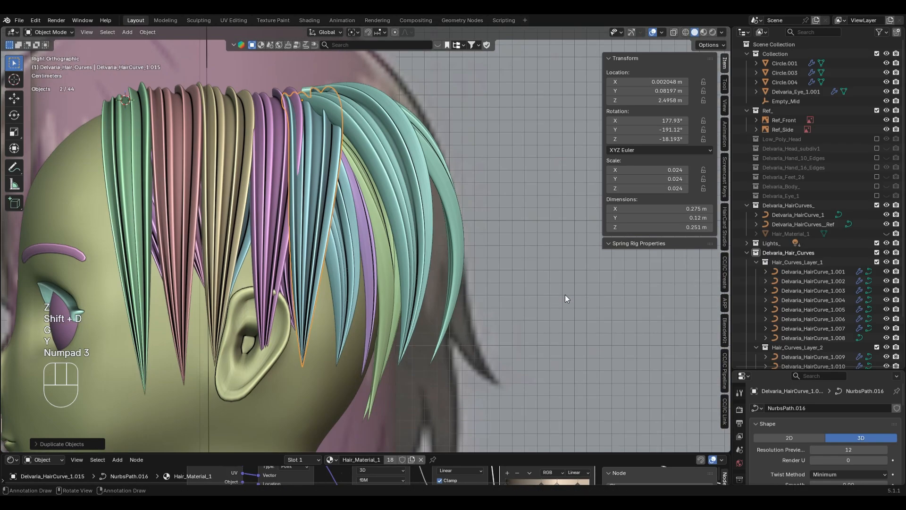
scroll(565, 295, down, 2)
key(ctrl+z)
key(ctrl+shift+z)
scroll(500, 270, up, 1)
shift+middle_drag(402, 168, 443, 243)
Rotate Delvaria_HairCurve_1.014 to about 34° at X 0.019 m, Y 0.090 m, and shift the central Delvaria_HairCurve_1.013 to about Y 0.092 m.
shift+click(443, 243)
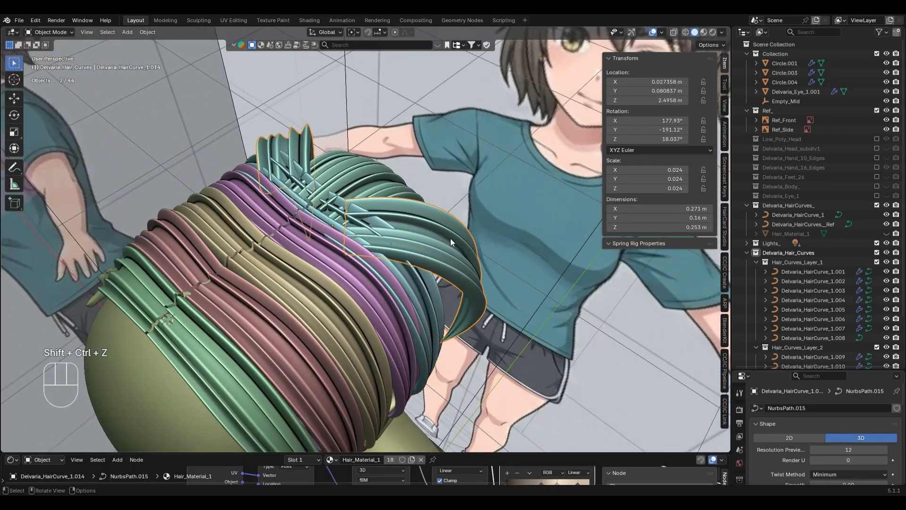
key(KP_7)
key(g)
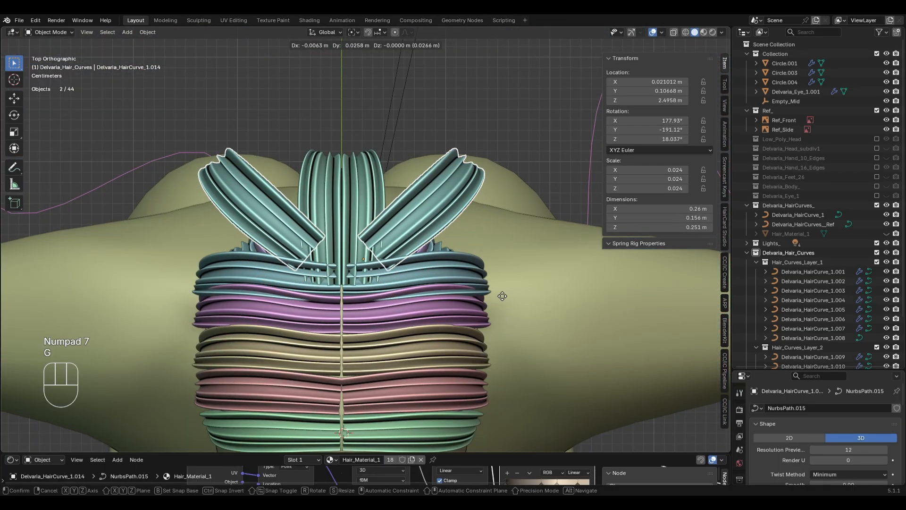
click(504, 301)
key(r)
click(525, 263)
key(g)
click(516, 279)
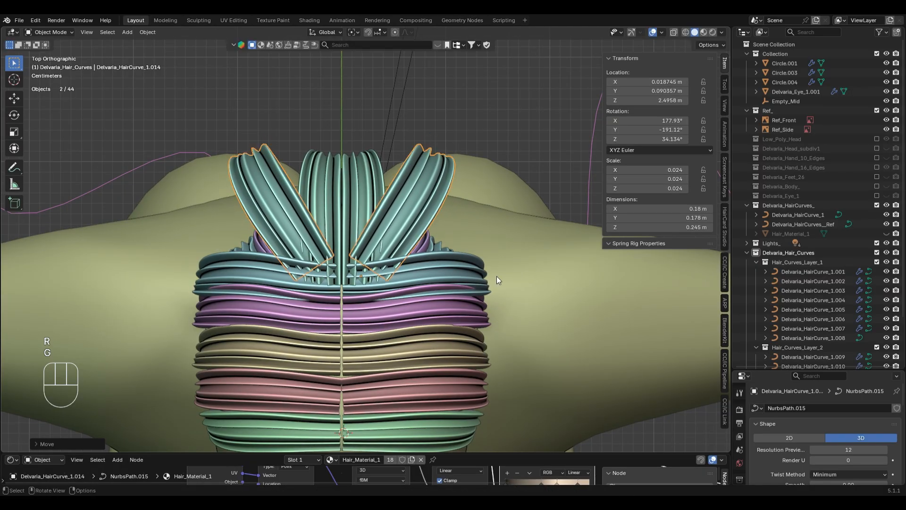
key(g)
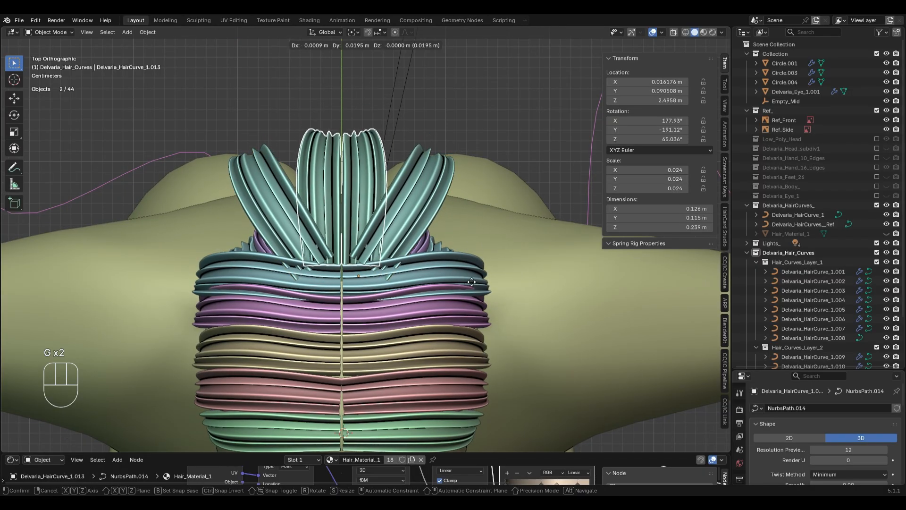
click(470, 280)
Move Delvaria_HairCurve_1.014 outward to about X 0.043 m, Y 0.093 m and rotate it to about 47° about Z.
click(407, 218)
scroll(461, 295, up, 2)
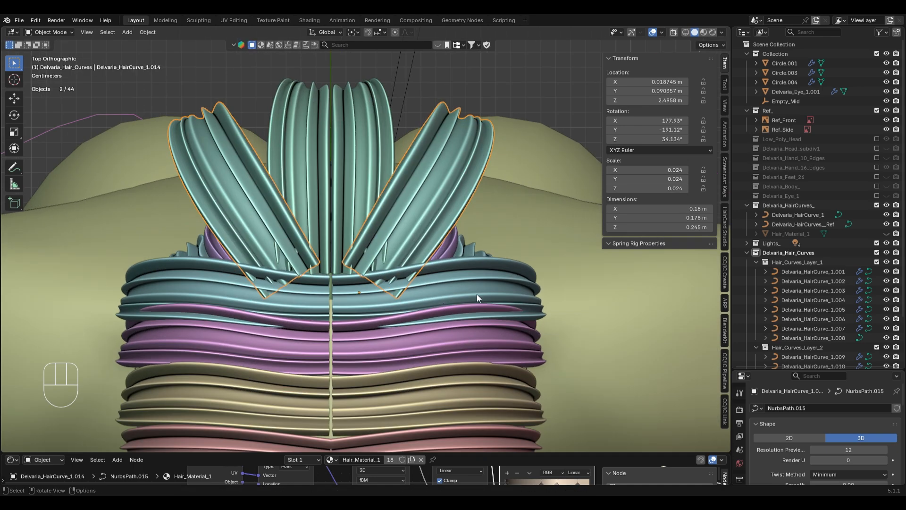
shift+middle_drag(524, 314, 499, 312)
key(Tab)
key(Tab)
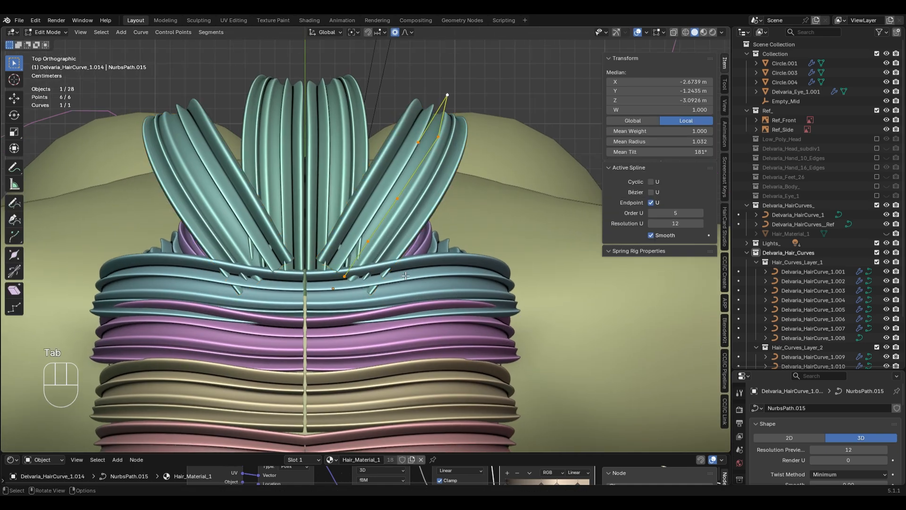
key(g)
key(r)
click(508, 265)
key(g)
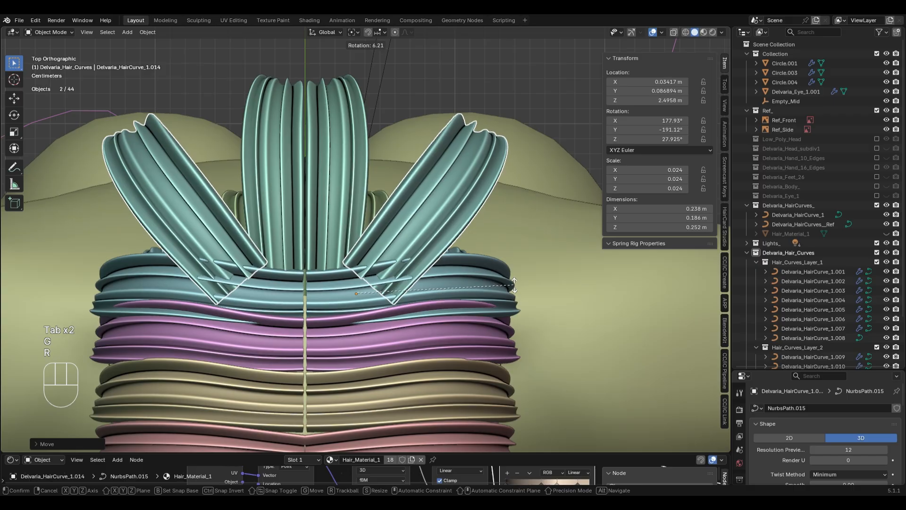
key(r)
key(g)
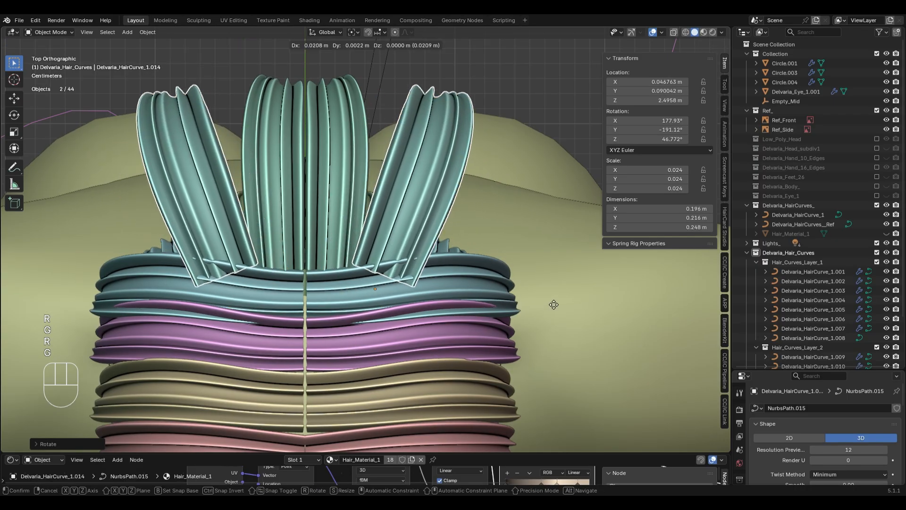
click(540, 307)
Rotate Delvaria_HairCurve_1.014 to about 31° about Z and move it to about X 0.034 m, Y 0.092 m.
key(r)
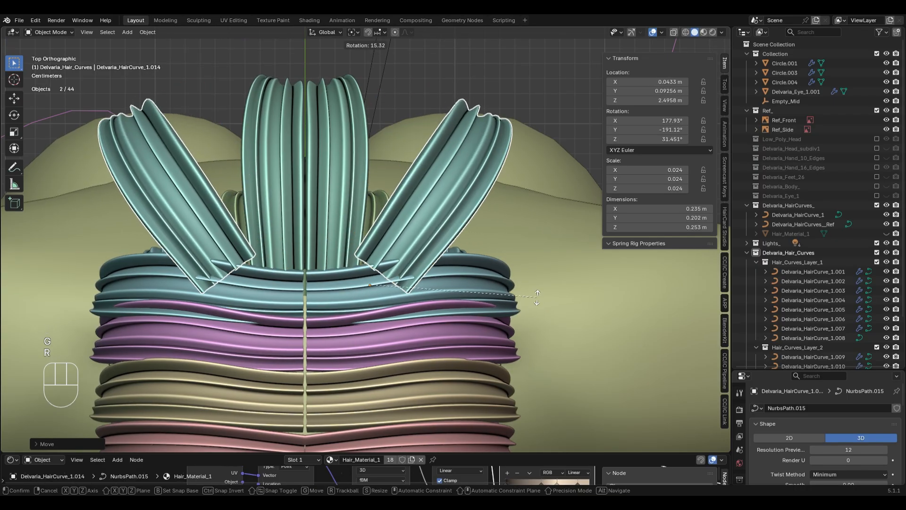
click(530, 307)
key(g)
key(g)
click(540, 356)
Duplicate Delvaria_HairCurve_1.014, rotate the copy about Z to about 52° and move it to about X 0.033 m, Y 0.093 m.
shift+middle_drag(546, 352, 488, 318)
key(shift+d)
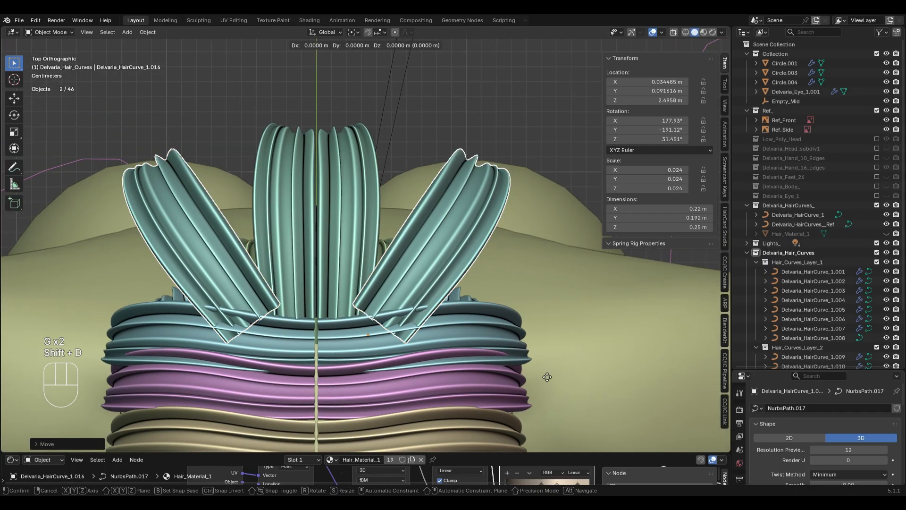
key(r)
key(z)
key(g)
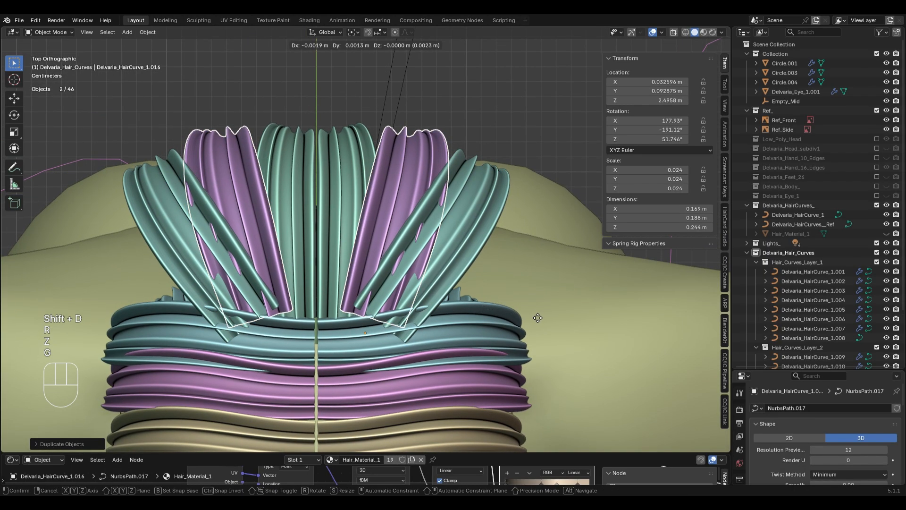
click(488, 222)
Duplicate Delvaria_HairCurve_1.016 and rotate the copy about Z to about 7°, fanning it toward the side of the head.
key(shift+d)
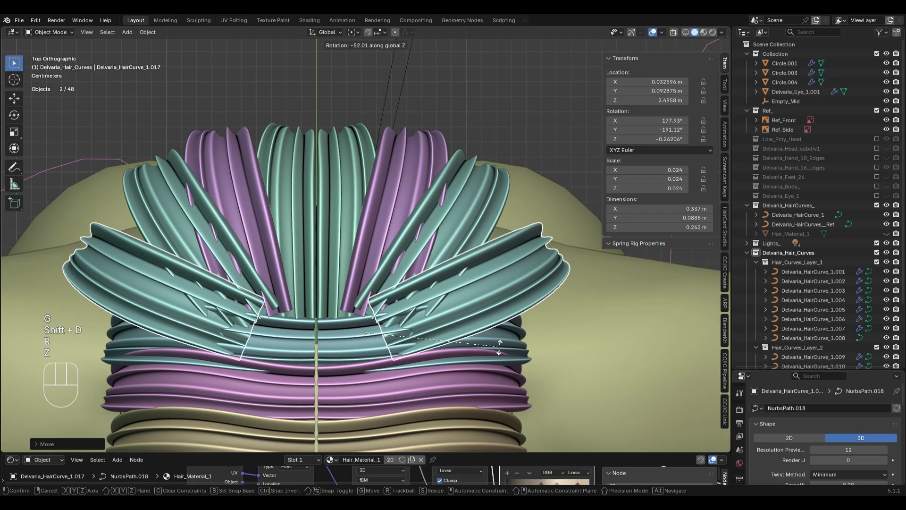
click(497, 335)
middle_drag(497, 334, 356, 171)
Select back strands .013, .014, .016 and .017 with their mirrored copies and rotate them together in side view so their tips swing toward the neck.
key(KP_3)
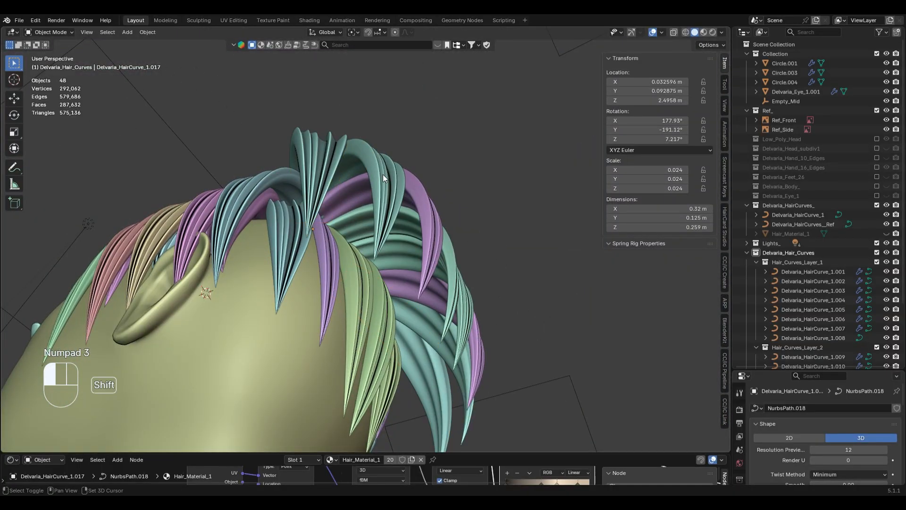
shift+click(464, 284)
middle_drag(465, 284, 486, 229)
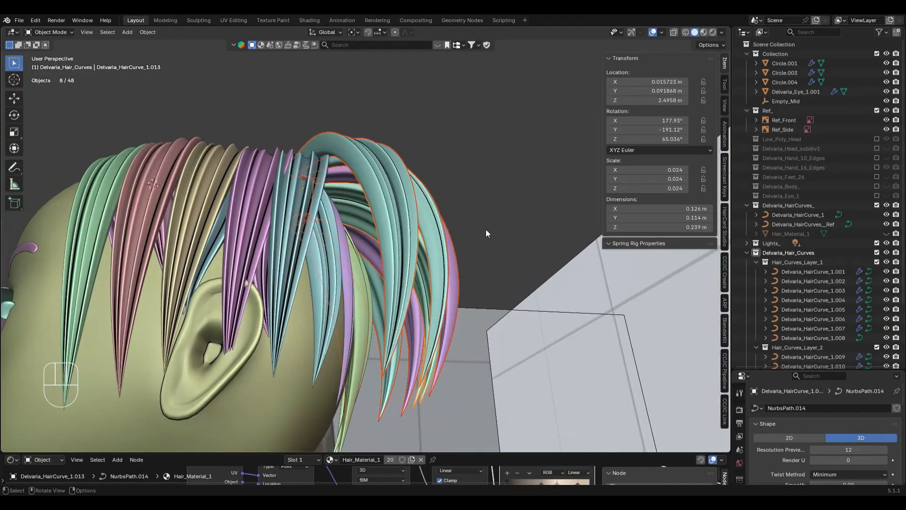
key(KP_7)
key(KP_3)
key(alt+z)
key(alt+z)
key(r)
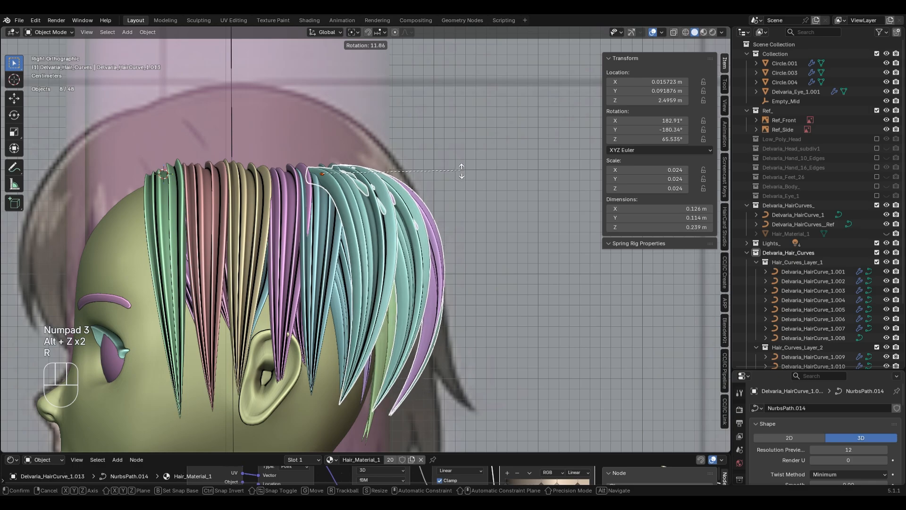
click(456, 198)
middle_drag(548, 212, 454, 232)
key(KP_3)
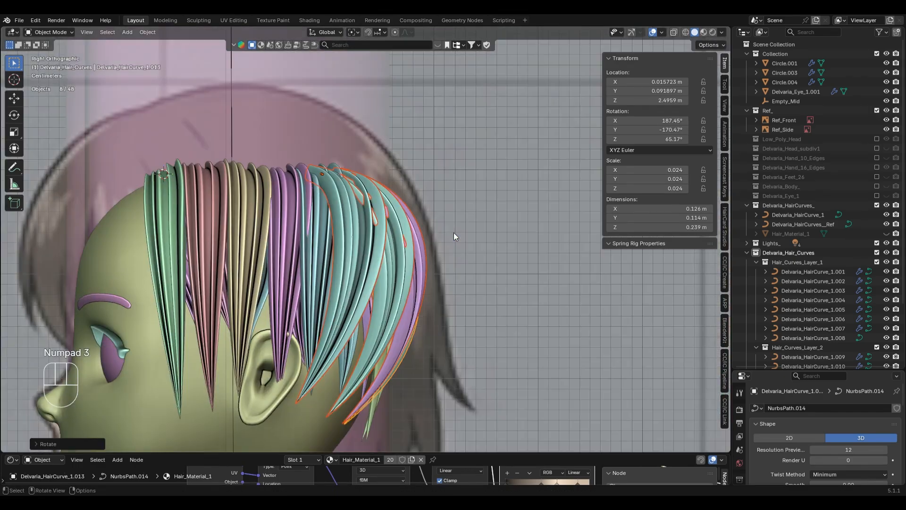
Pull the tip control points of the four back strands slightly downward using proportional editing with a size of about 0.24 m.
key(Tab)
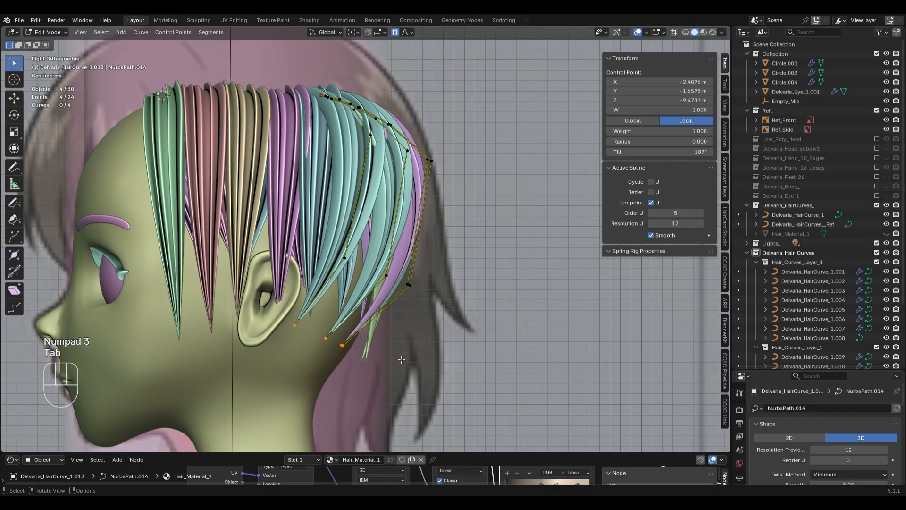
key(g)
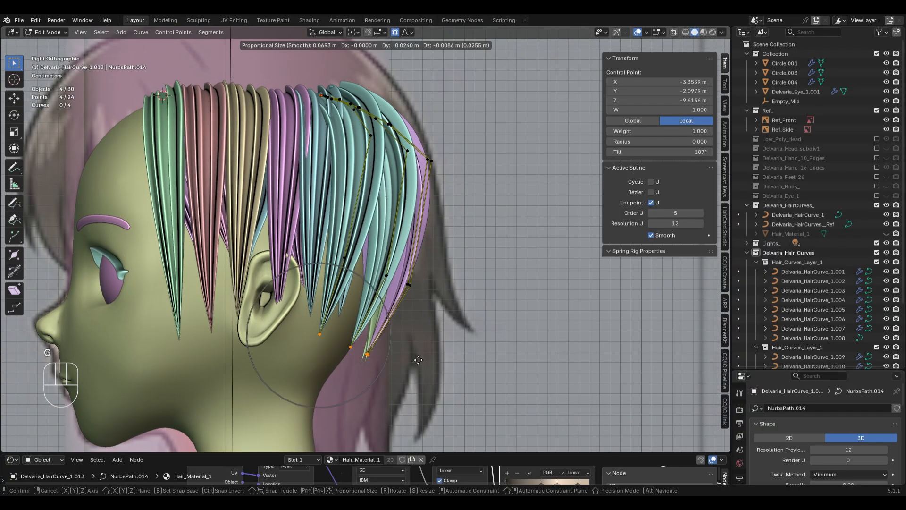
scroll(410, 368, down, 15)
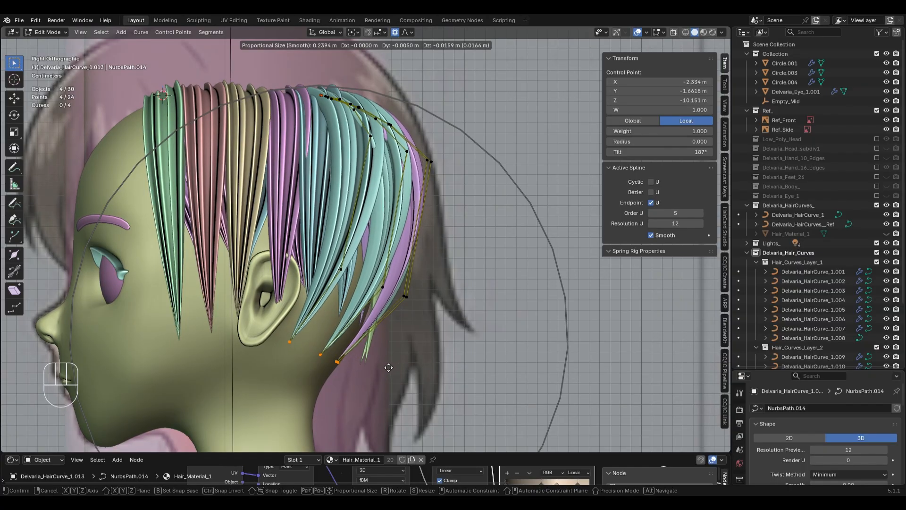
click(387, 367)
middle_drag(390, 366, 458, 370)
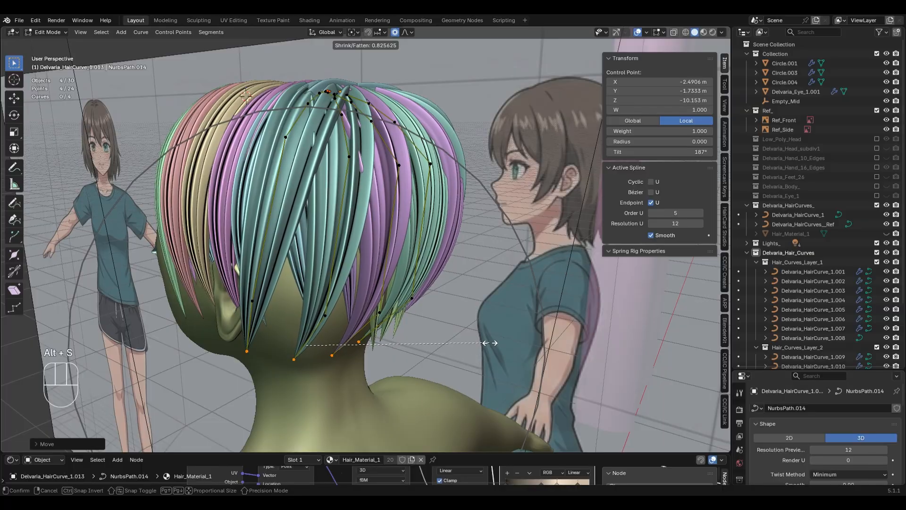
middle_drag(349, 315, 394, 306)
key(KP_3)
middle_drag(475, 309, 418, 319)
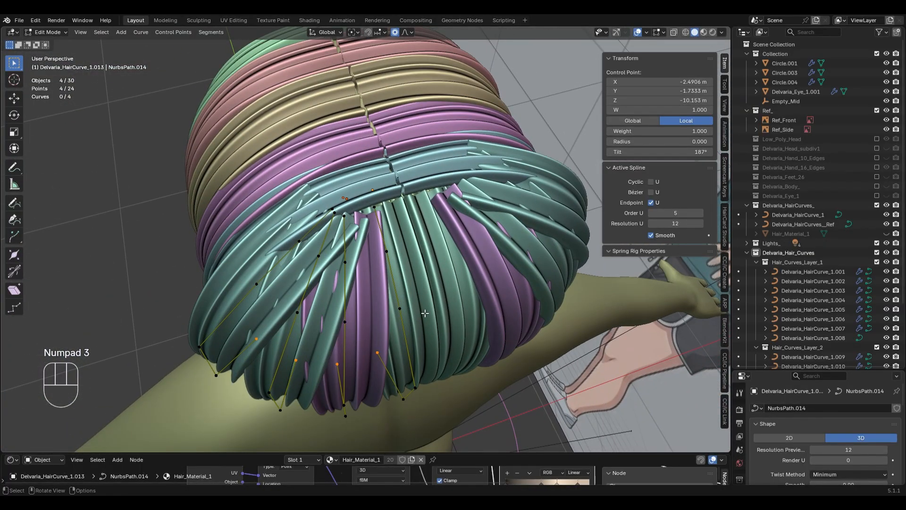
Move Delvaria_HairCurve_1.017 inward toward the center parting and adjust its rotation in top view.
key(KP_7)
key(Tab)
click(482, 191)
scroll(477, 181, up, 3)
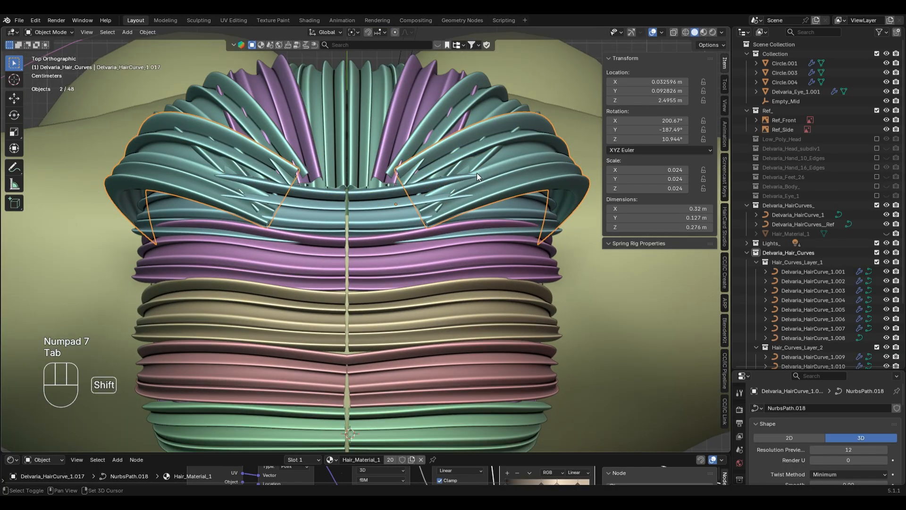
key(z)
key(z)
key(g)
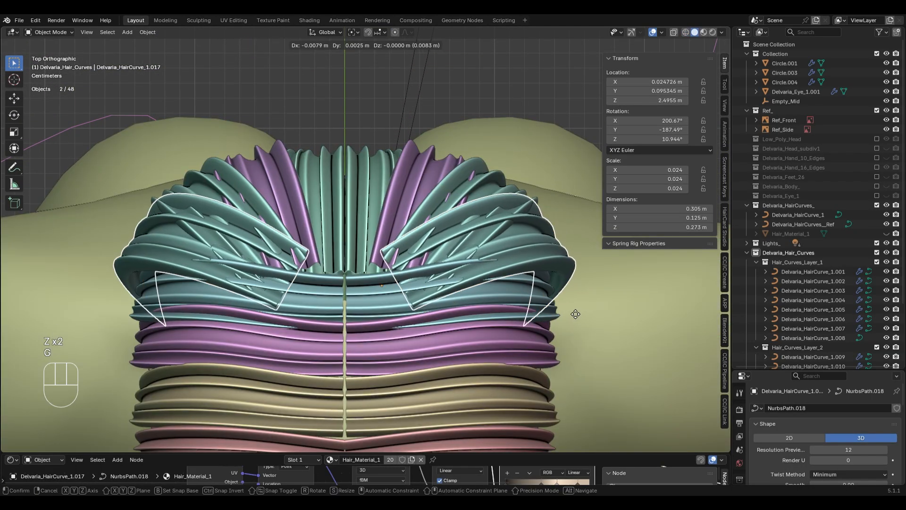
key(r)
key(g)
key(r)
click(569, 326)
key(g)
click(569, 325)
Shrink the root control point of Delvaria_HairCurve_1.017 to a radius of about 0.46 and move it closer to the center parting.
key(Tab)
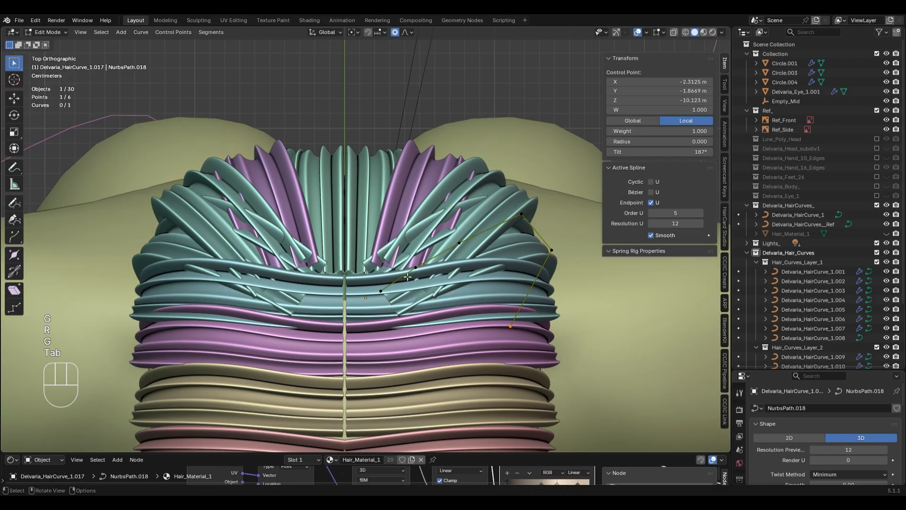
key(alt+s)
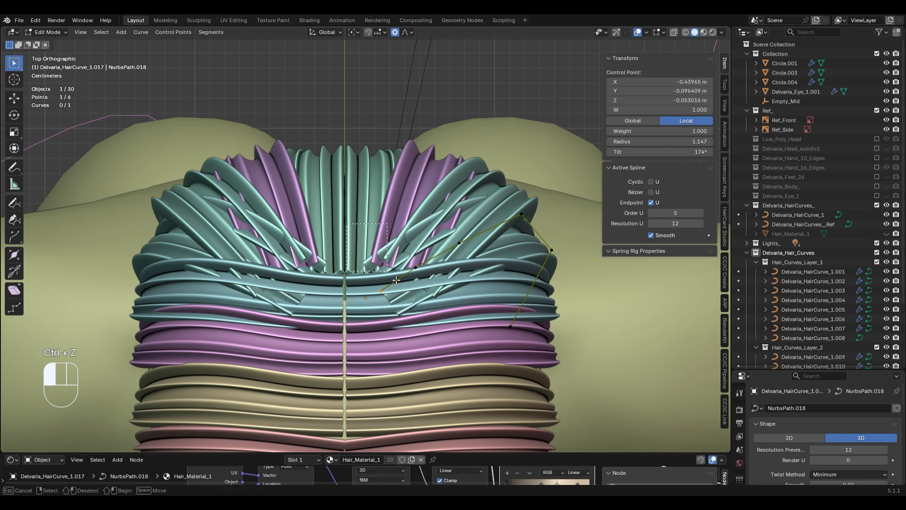
key(g)
click(354, 265)
click(395, 320)
key(g)
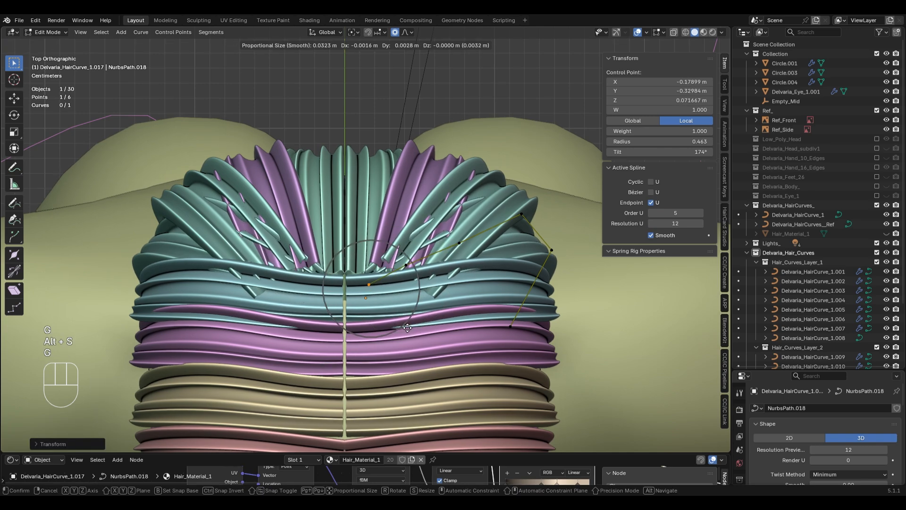
click(466, 224)
key(Tab)
Inspect the back strands from other angles and hide Delvaria_HairCurve_1.014.
middle_drag(467, 228, 490, 265)
key(KP_7)
key(KP_4)
key(KP_7)
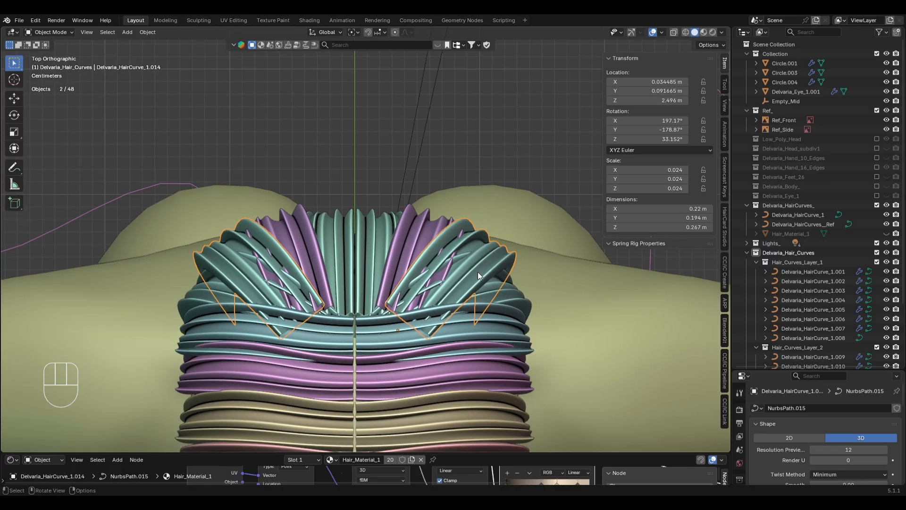
scroll(755, 306, down, 4)
key(h)
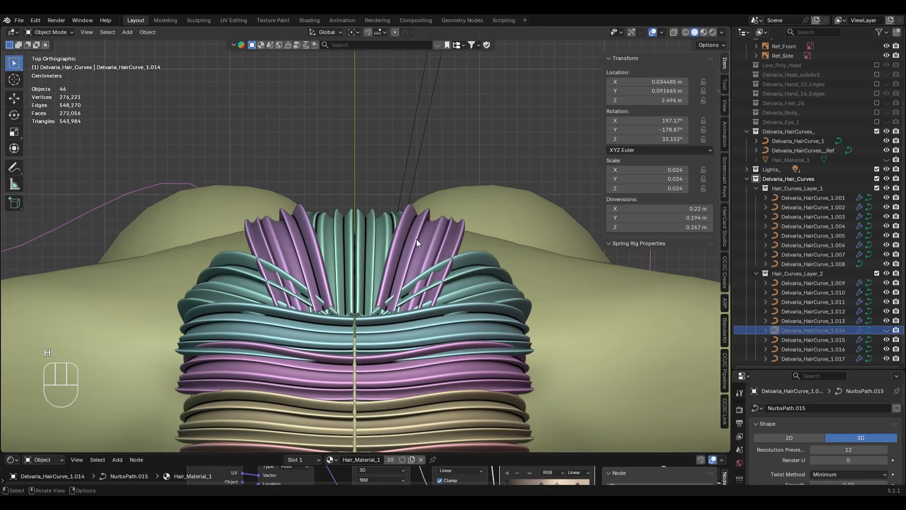
Rotate Delvaria_HairCurve_1.016 outward to about 39° about Z.
key(r)
click(543, 293)
scroll(565, 327, up, 2)
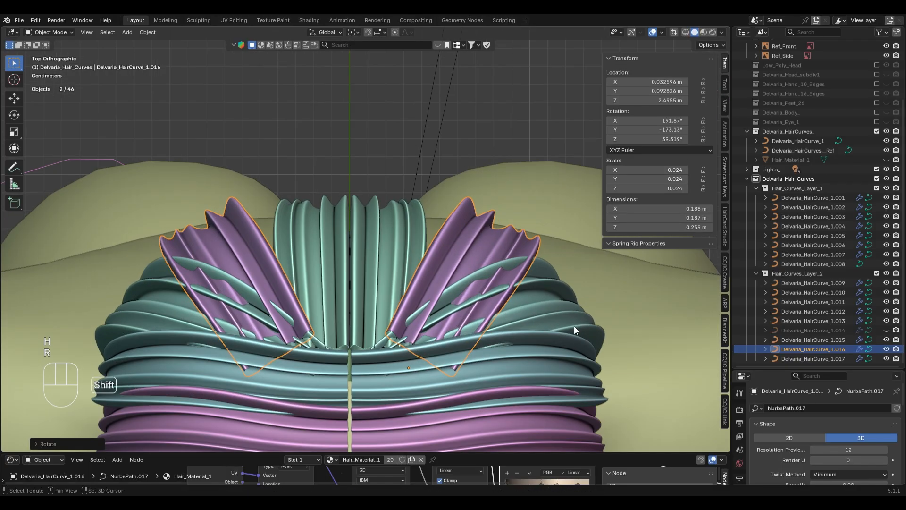
Move Delvaria_HairCurve_1.016 inward toward the center parting and rotate it to about 31° about Z in top view.
key(g)
click(554, 302)
key(r)
click(557, 280)
key(g)
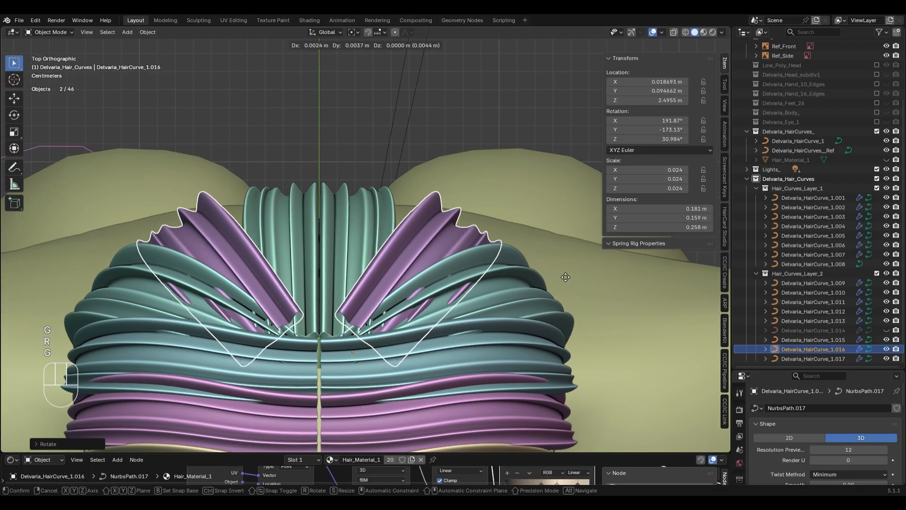
click(564, 276)
Shrink the root control point of Delvaria_HairCurve_1.016 to a radius of about 0.44 and reposition it near the center parting.
key(Tab)
click(368, 338)
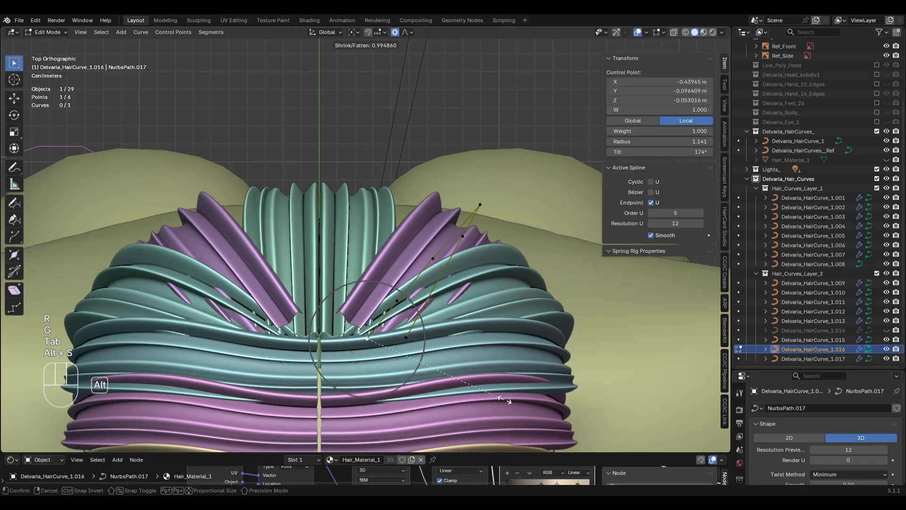
middle_drag(529, 373, 543, 325)
key(KP_7)
key(KP_1)
key(ctrl+KP_1)
scroll(500, 321, up, 2)
shift+middle_drag(455, 311, 500, 282)
key(g)
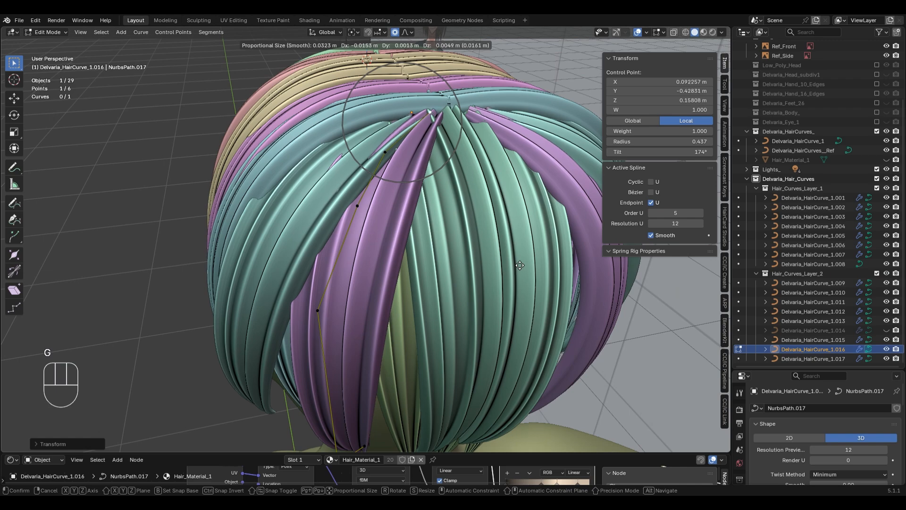
click(489, 296)
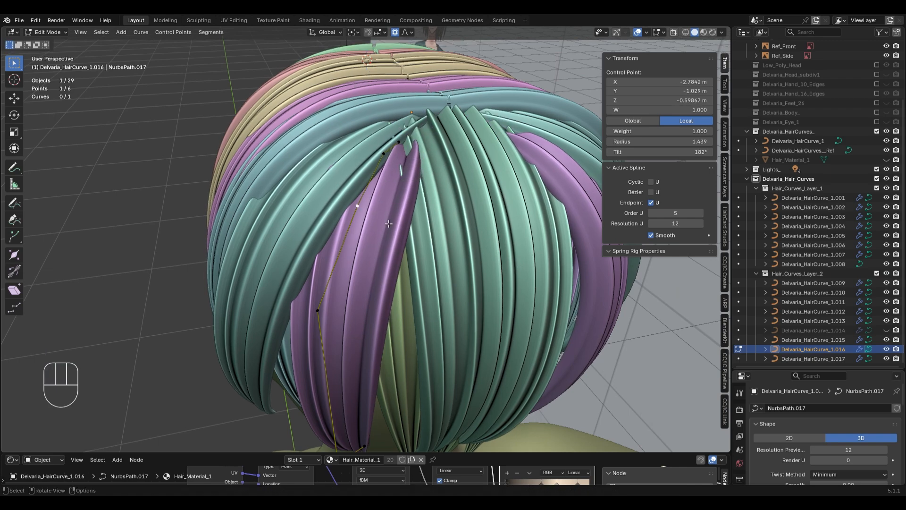
Tilt the upper-middle control point of Delvaria_HairCurve_1.016 to about 229°.
key(ctrl+t)
click(429, 356)
middle_drag(428, 356, 472, 276)
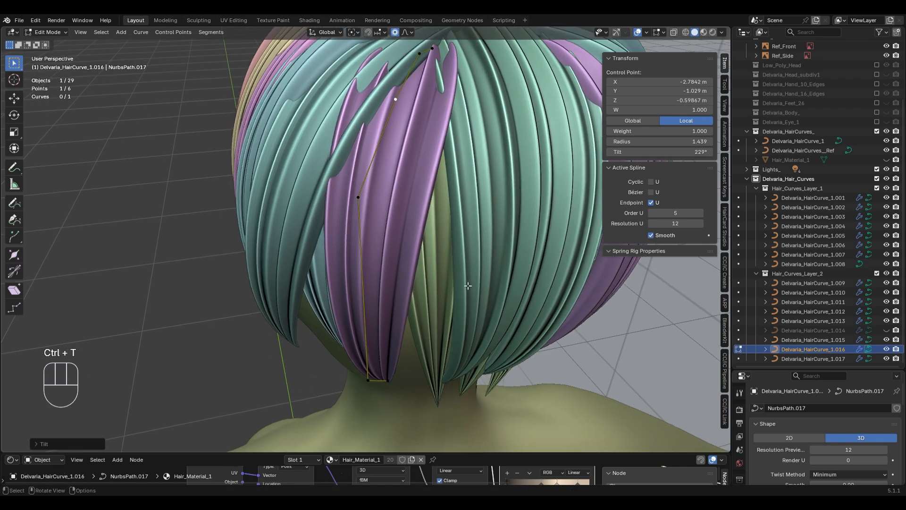
Hide the Ref_Front reference image that covers the hair in back view.
key(ctrl+KP_1)
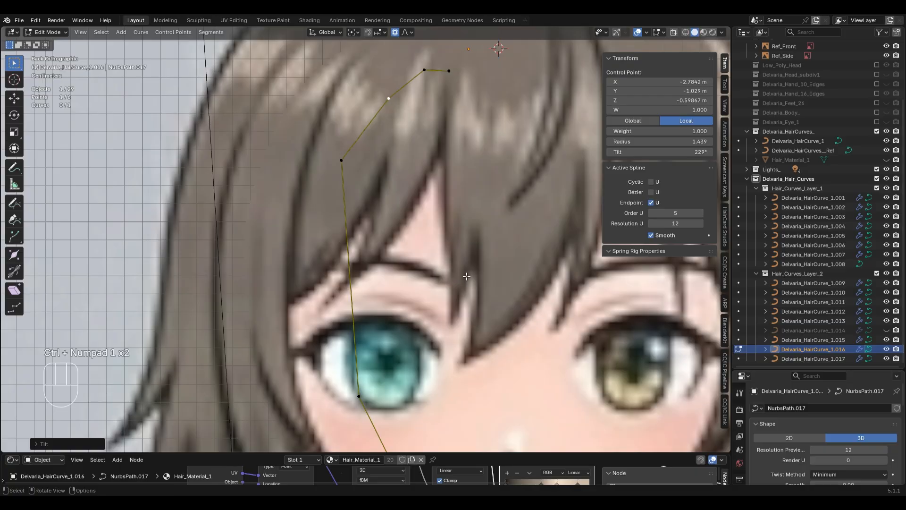
key(Tab)
click(465, 274)
key(h)
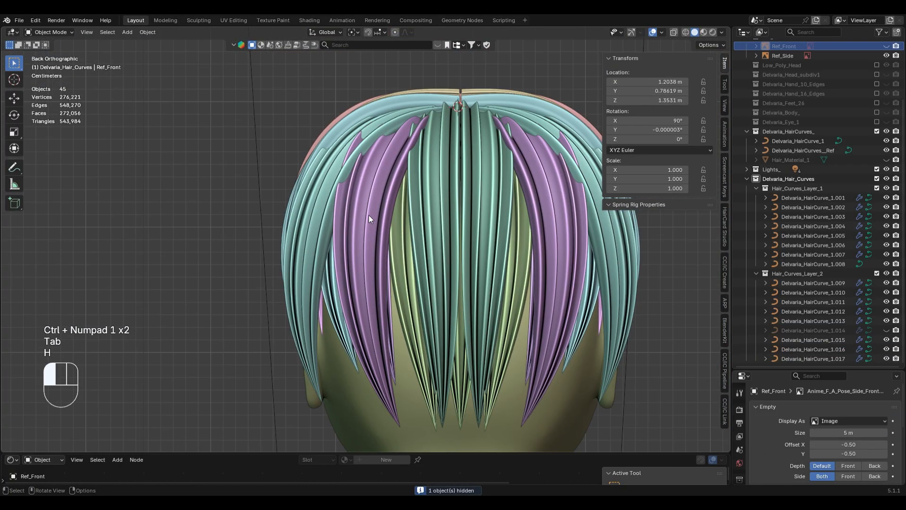
Reposition the middle and lower control points of Delvaria_HairCurve_1.016 in back view.
key(Tab)
click(353, 186)
key(g)
click(426, 267)
click(362, 350)
key(g)
click(456, 372)
middle_drag(457, 372, 514, 338)
Move the tip of Delvaria_HairCurve_1.017 toward the nape using proportional editing.
key(Tab)
click(333, 183)
middle_drag(334, 186, 353, 260)
key(Tab)
click(288, 382)
middle_drag(290, 378, 475, 298)
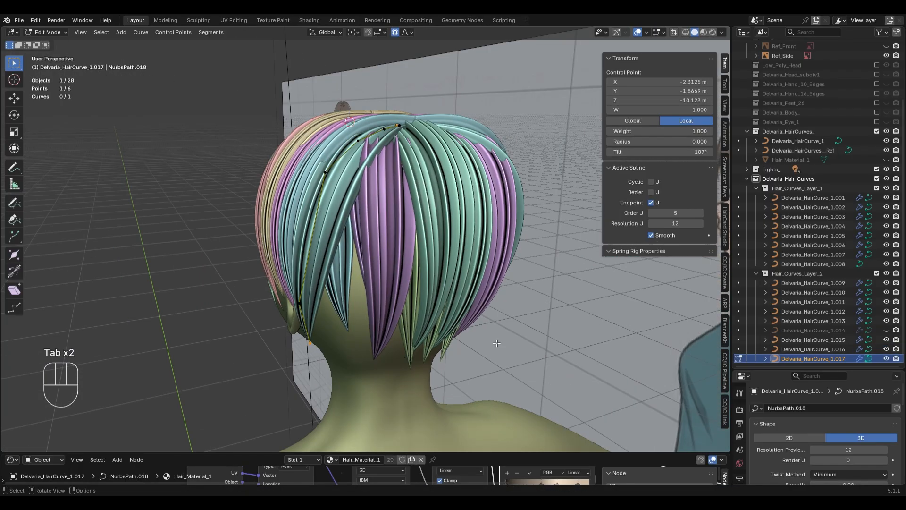
key(g)
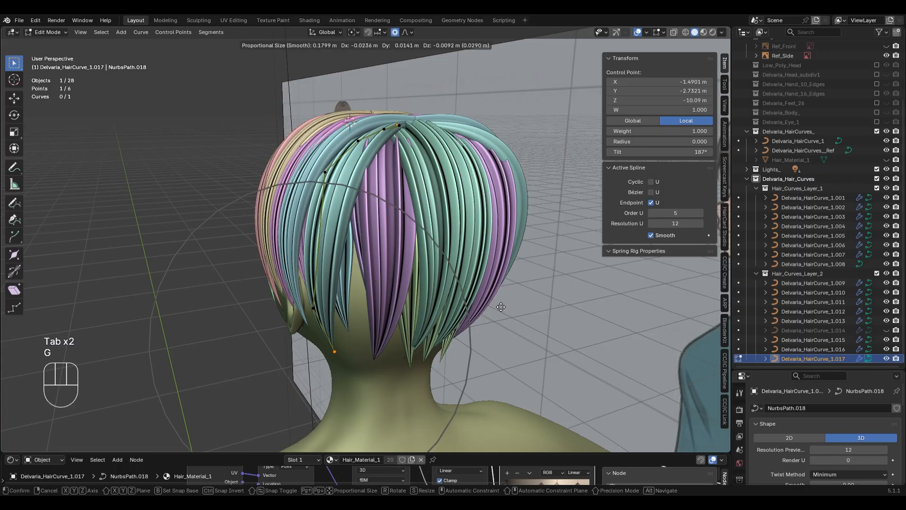
click(448, 318)
middle_drag(448, 317, 468, 331)
key(g)
click(522, 285)
Tilt the upper-middle control point of Delvaria_HairCurve_1.017 to about 221° and reposition it along Z.
click(358, 166)
click(356, 163)
middle_drag(356, 163, 401, 264)
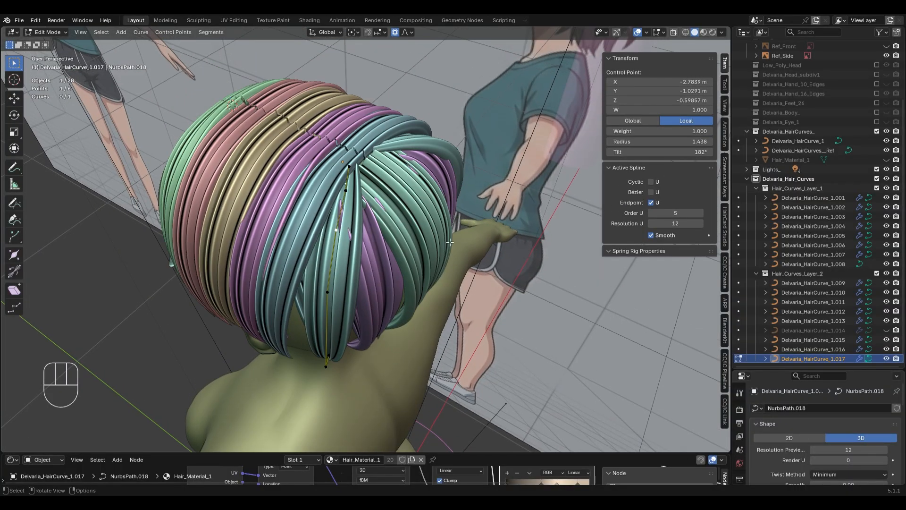
key(ctrl+t)
click(425, 312)
middle_drag(426, 312, 367, 300)
key(g)
key(z)
click(486, 246)
key(g)
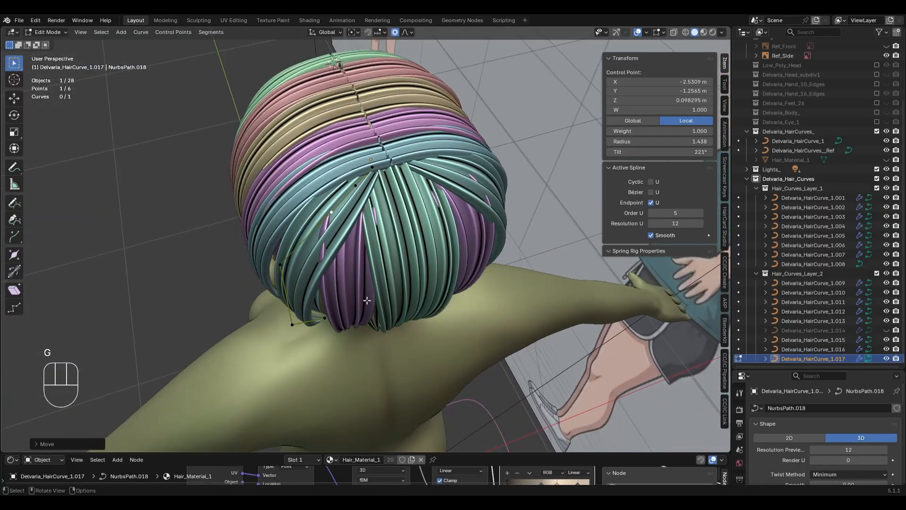
Reposition the lower and middle control points of Delvaria_HairCurve_1.017 from the side so the strand follows the head.
middle_drag(255, 306, 335, 234)
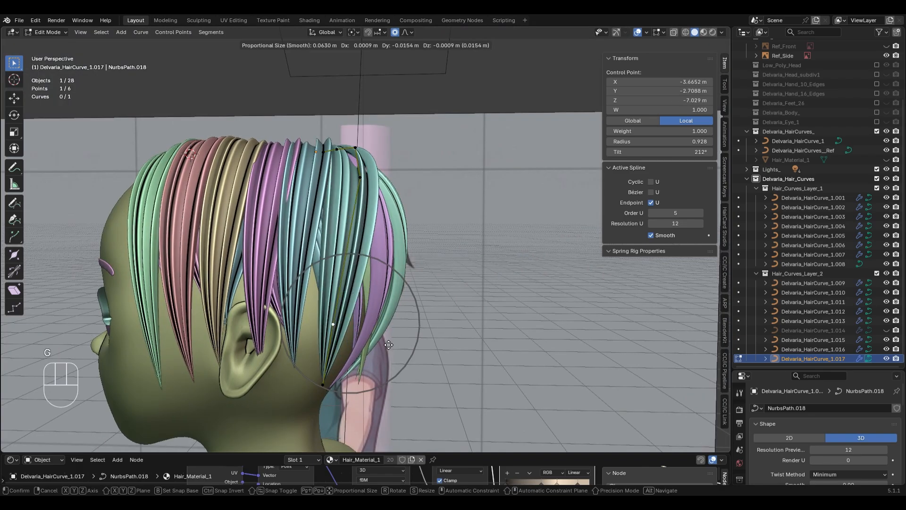
click(368, 398)
middle_drag(368, 398, 394, 359)
click(325, 307)
key(g)
click(404, 315)
Adjust the tilt of the middle and lower control points of Delvaria_HairCurve_1.017.
middle_drag(416, 297, 347, 202)
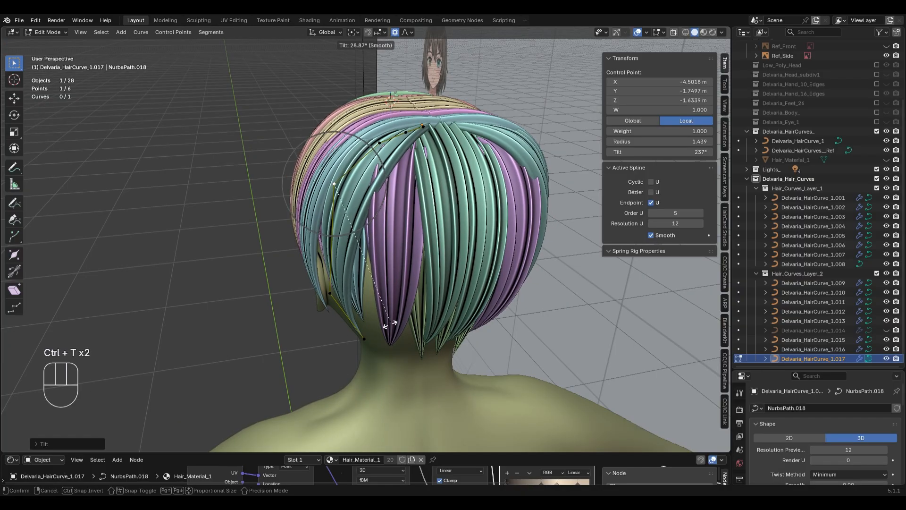
middle_drag(344, 393, 303, 302)
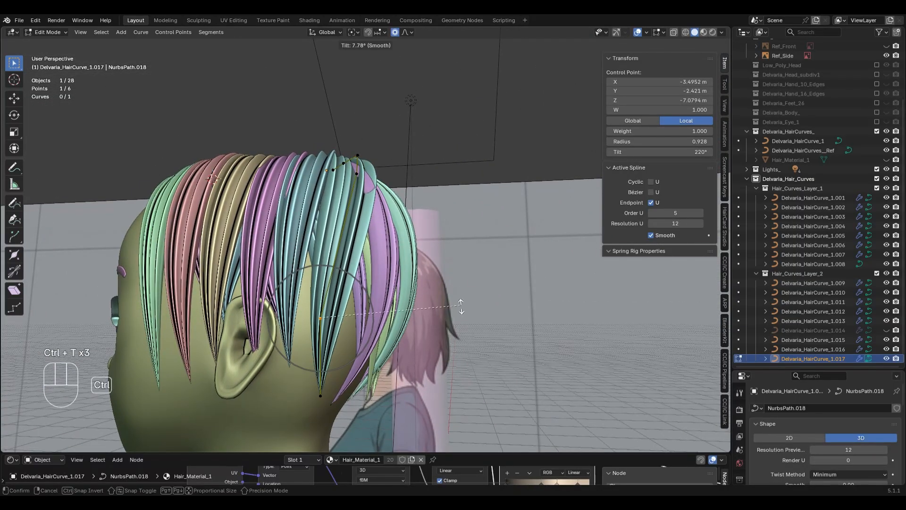
middle_drag(449, 354, 412, 319)
Move an upper control point of Delvaria_HairCurve_1.017 along Z and adjust its tilt.
click(385, 160)
middle_drag(415, 265, 517, 272)
key(g)
key(z)
click(339, 178)
key(ctrl+t)
click(385, 145)
Raise the control point next to the root of Delvaria_HairCurve_1.017 along Z.
middle_drag(450, 190, 394, 234)
click(363, 160)
click(482, 206)
middle_drag(482, 206, 459, 208)
key(g)
key(z)
click(452, 162)
middle_drag(451, 161, 417, 243)
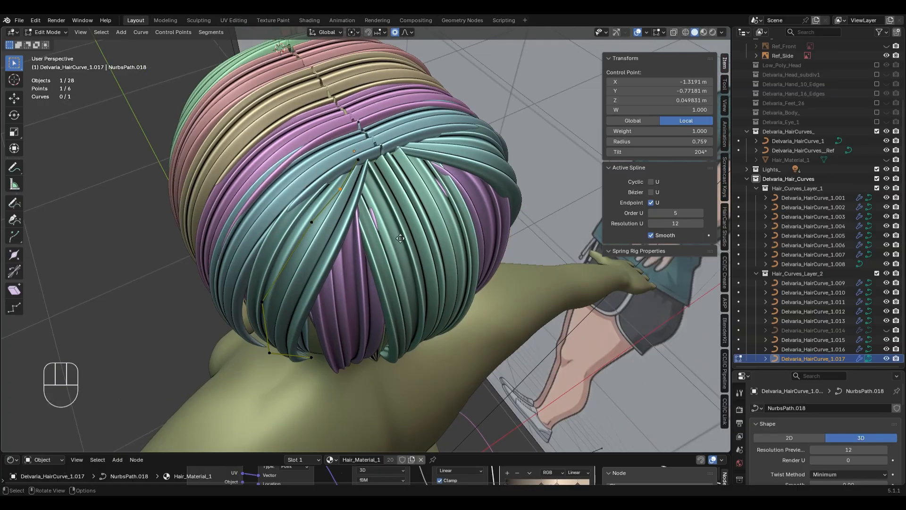
Try repositioning the control points nearest the root of Delvaria_HairCurve_1.017 and undo the moves.
key(g)
click(417, 240)
key(ctrl+z)
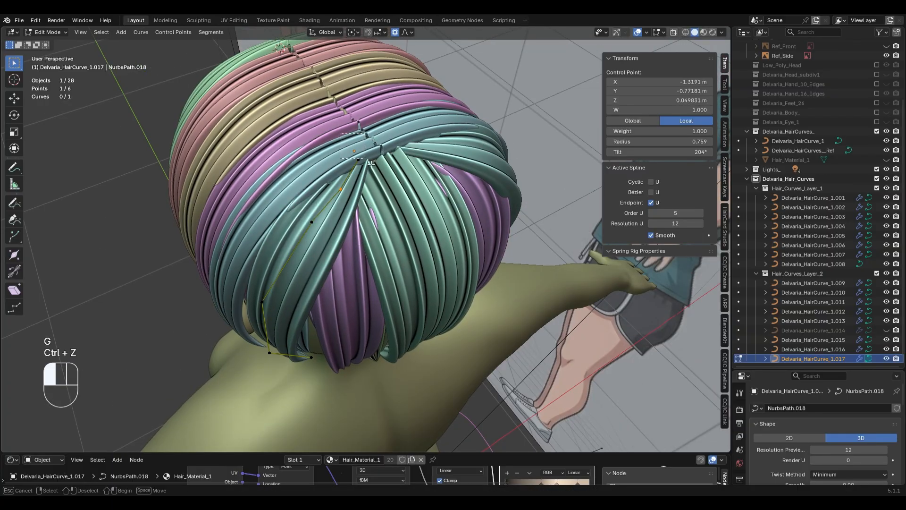
key(g)
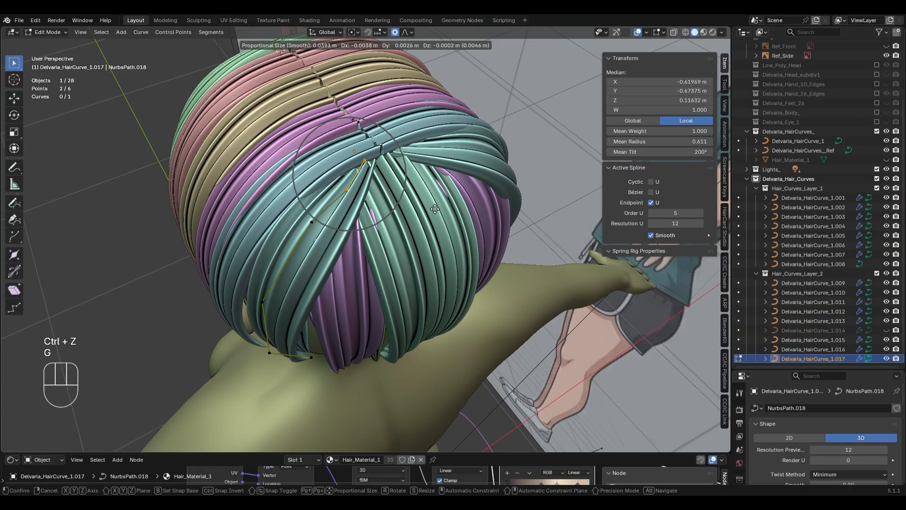
click(431, 206)
key(ctrl+z)
Move a control point of Delvaria_HairCurve_1.013 along Z in Edit Mode.
key(Tab)
click(465, 274)
key(Tab)
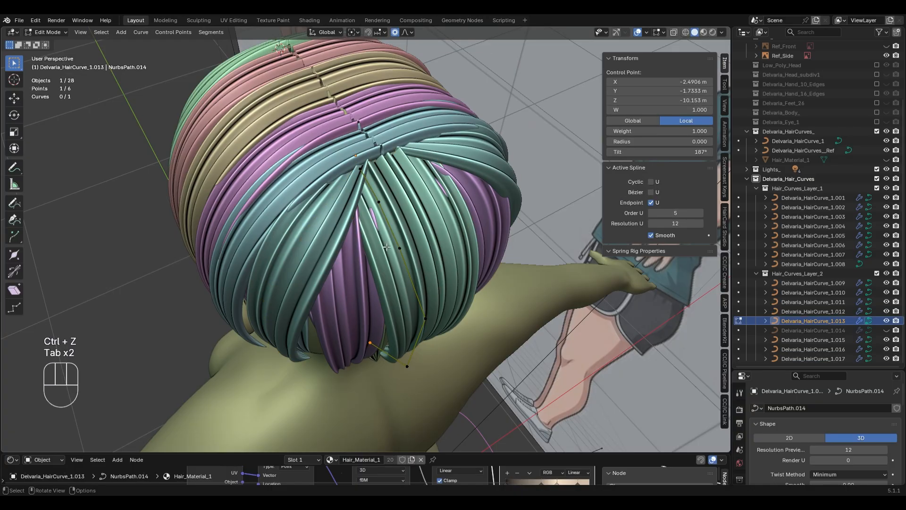
middle_drag(465, 274, 433, 238)
click(433, 238)
key(g)
key(z)
click(440, 250)
key(Tab)
Unhide Delvaria_HairCurve_1.014 and rotate it to about 59° about Z.
middle_drag(421, 309, 465, 276)
click(887, 330)
middle_drag(677, 285, 389, 219)
key(Tab)
middle_drag(420, 279, 447, 227)
key(Tab)
middle_drag(448, 191, 480, 265)
key(r)
key(z)
click(488, 226)
middle_drag(488, 226, 508, 245)
key(r)
key(z)
click(480, 301)
Reposition the two lower-middle control points of Delvaria_HairCurve_1.014 from the side.
middle_drag(420, 270, 490, 304)
key(Tab)
key(g)
click(548, 314)
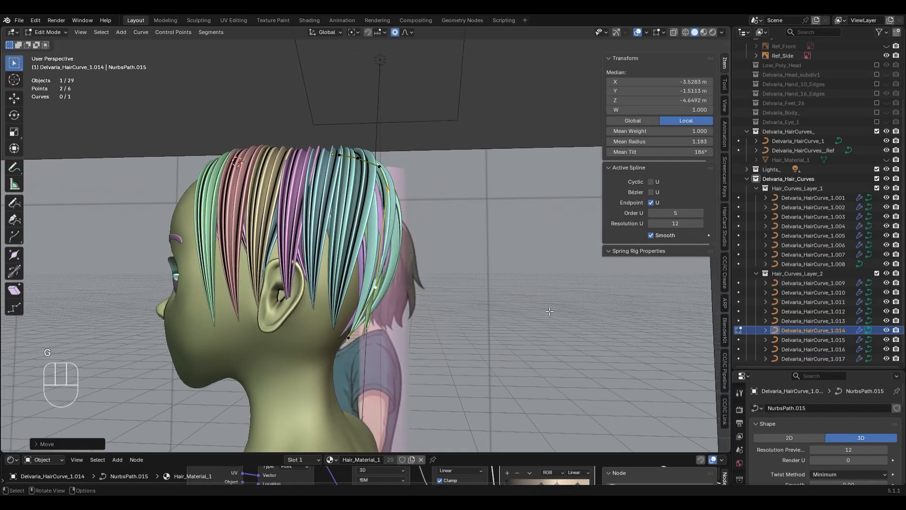
Try tilting the two selected control points of Delvaria_HairCurve_1.014 and undo it.
middle_drag(549, 315, 469, 336)
key(ctrl+t)
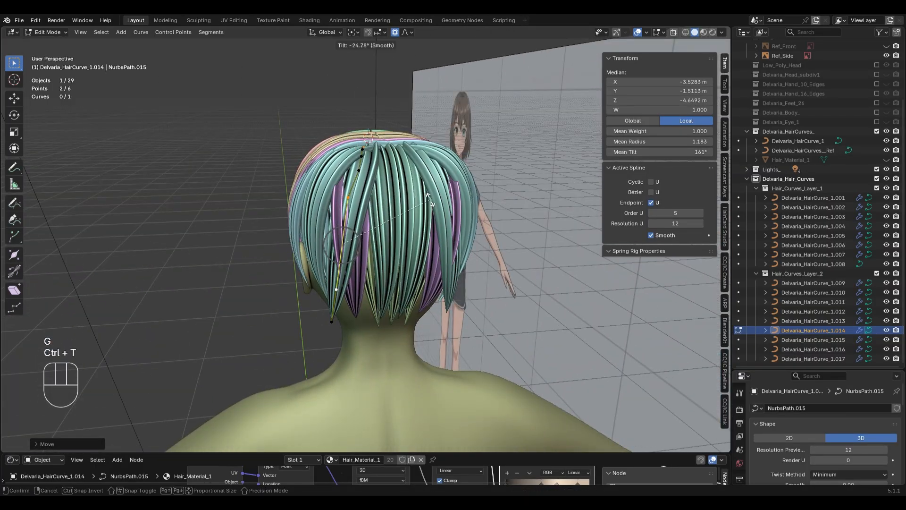
key(ctrl+z)
Shift the tip and lower control points of Delvaria_HairCurve_1.014 inward at the nape.
middle_drag(470, 211, 471, 219)
key(g)
key(g)
click(414, 304)
middle_drag(354, 226, 350, 281)
shift+click(340, 264)
middle_drag(465, 391, 481, 304)
key(g)
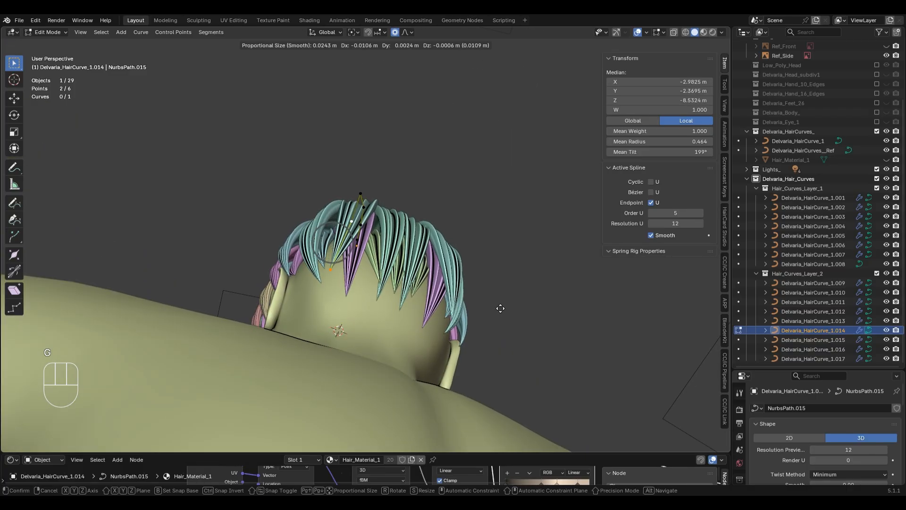
click(501, 307)
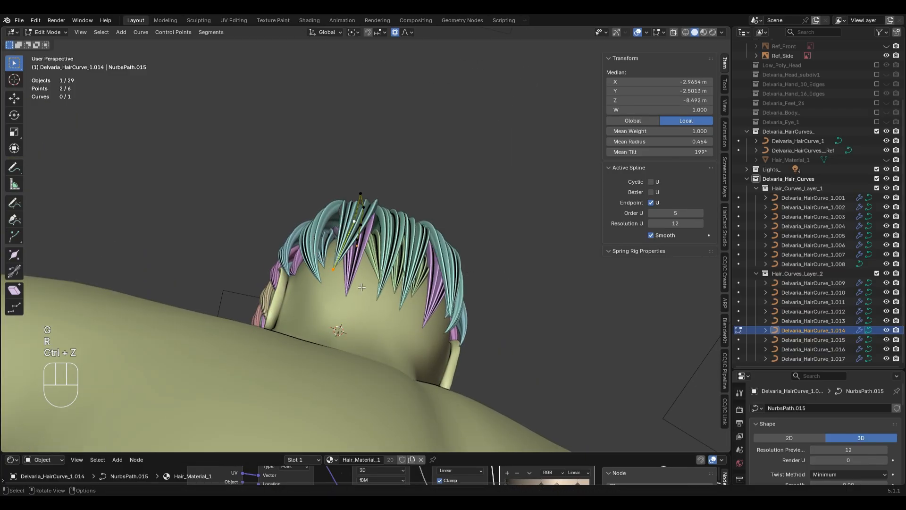
key(g)
click(410, 298)
Move the middle control point of Delvaria_HairCurve_1.014 and increase its tilt.
middle_drag(408, 299, 366, 364)
scroll(349, 307, up, 3)
click(321, 192)
middle_drag(326, 198, 453, 246)
scroll(425, 212, down, 1)
click(394, 155)
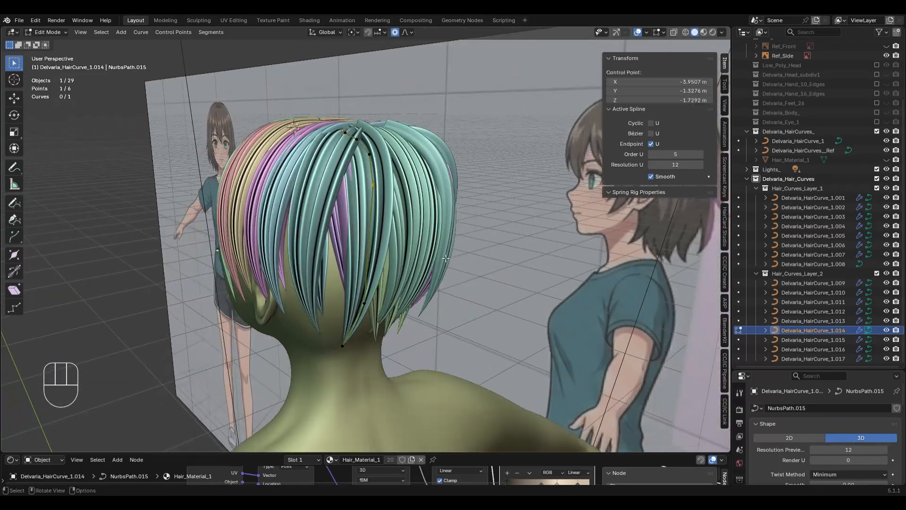
middle_drag(481, 349, 502, 293)
key(g)
key(ctrl+t)
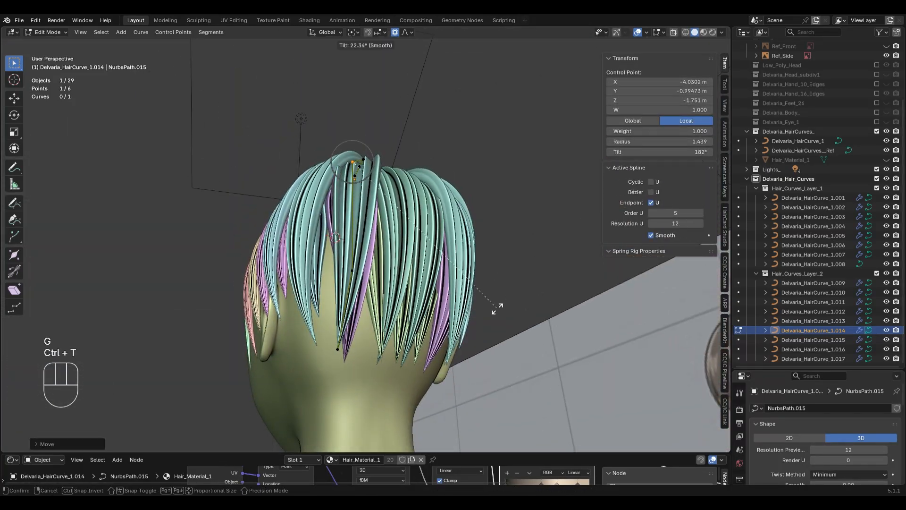
click(474, 356)
Tilt the middle control point of Delvaria_HairCurve_1.014 to about 197° and reposition it against the neighboring strands.
middle_drag(460, 255, 431, 313)
click(353, 189)
middle_drag(391, 264, 457, 215)
key(ctrl+t)
key(g)
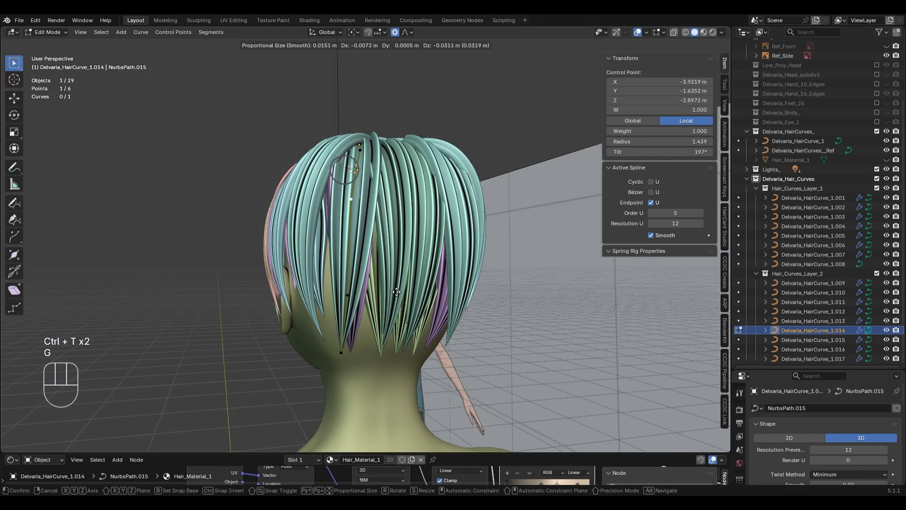
key(g)
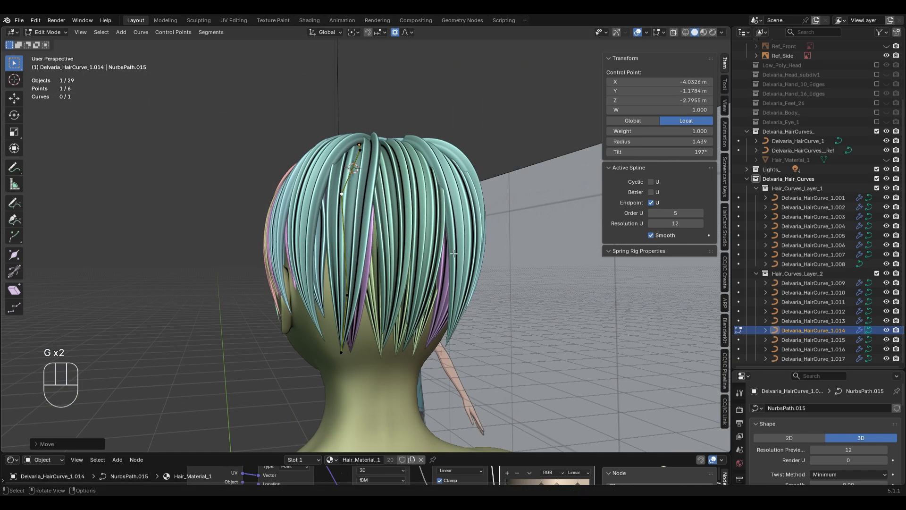
Shrink the two control points nearest the root of Delvaria_HairCurve_1.014 to a mean radius of about 0.89.
key(Tab)
middle_drag(416, 276, 435, 300)
key(Tab)
click(439, 291)
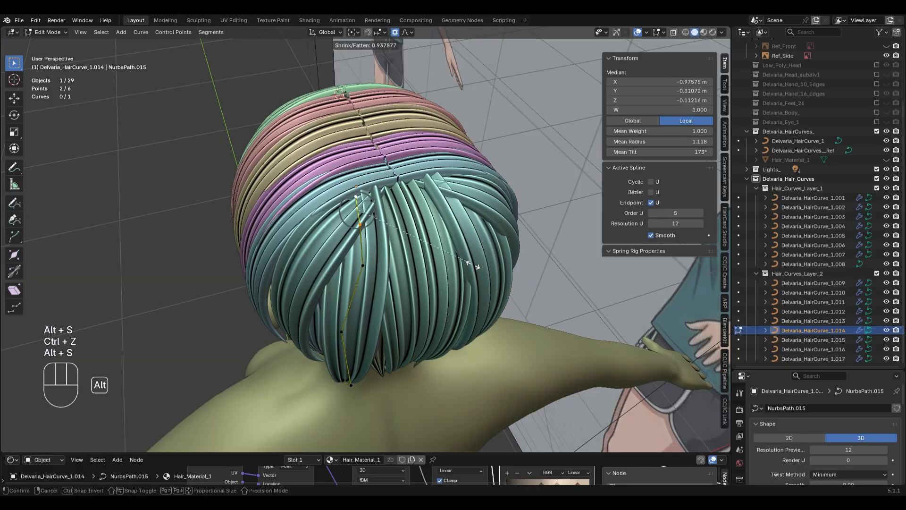
middle_drag(452, 258, 490, 227)
Adjust the root-side pair of control points of Delvaria_HairCurve_1.014 along Z and rotate the pair.
key(g)
key(z)
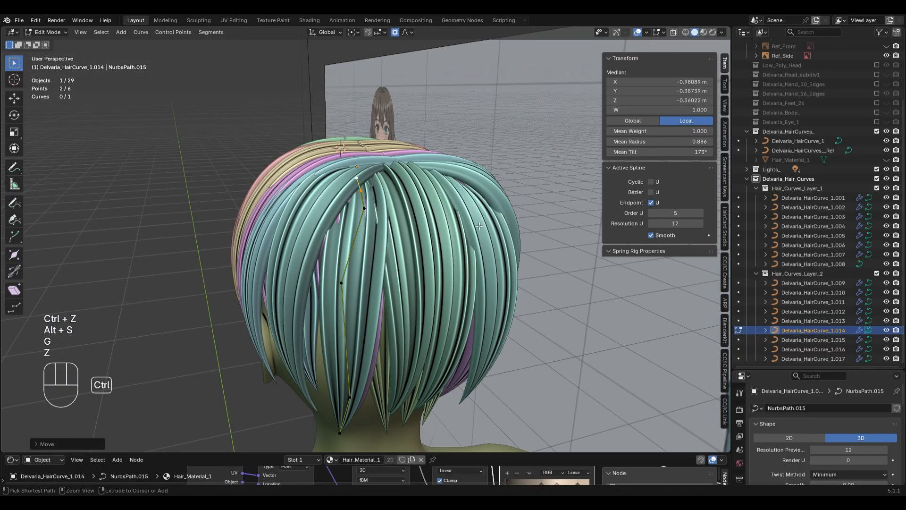
key(g)
key(z)
click(486, 224)
key(r)
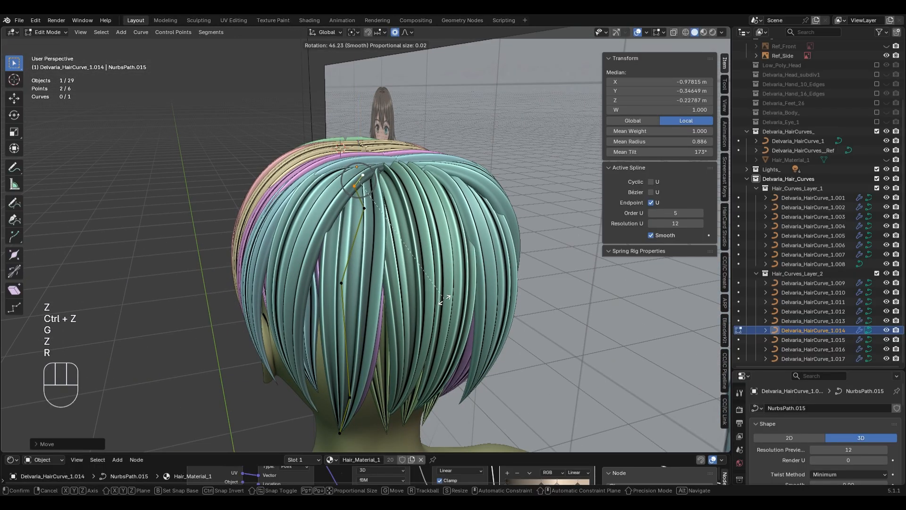
click(446, 296)
Shrink the root control point of Delvaria_HairCurve_1.014, adjust the tilt of the upper-middle point, and return to Object Mode.
middle_drag(446, 296, 365, 232)
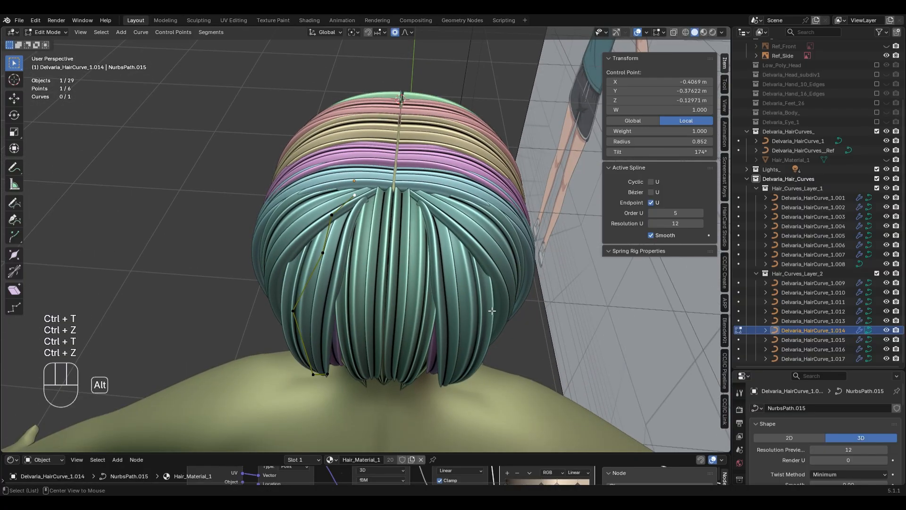
click(465, 290)
middle_drag(465, 290, 398, 222)
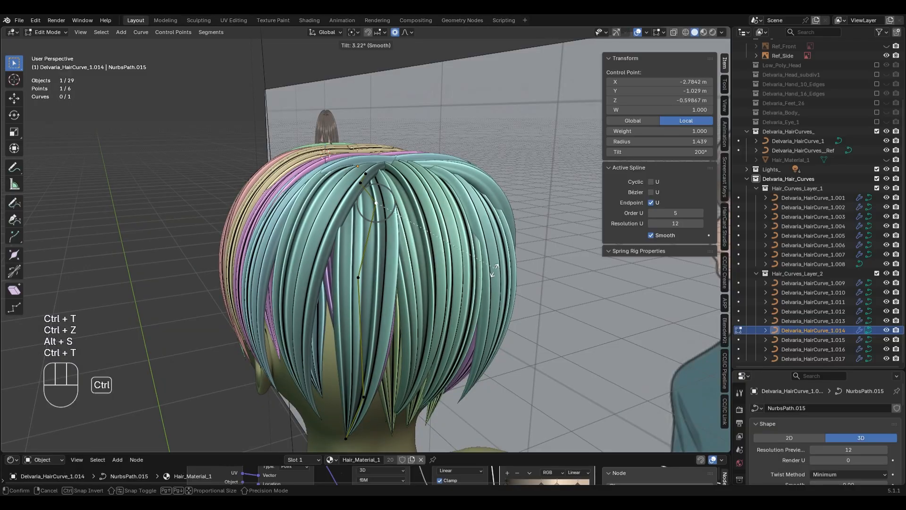
click(470, 234)
middle_drag(428, 312, 471, 278)
click(477, 230)
key(Tab)
middle_drag(494, 191, 432, 273)
scroll(418, 261, up, 1)
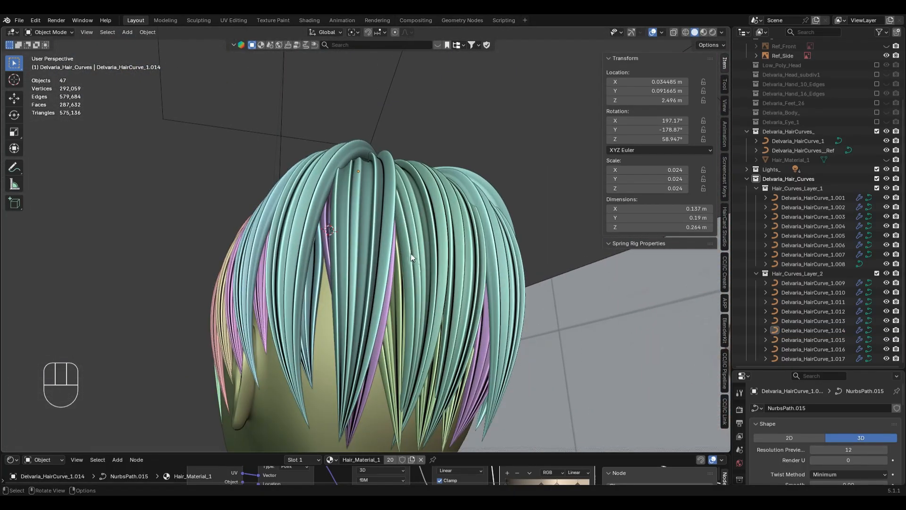
click(387, 217)
scroll(387, 217, down, 1)
shift+middle_drag(387, 217, 401, 313)
key(Tab)
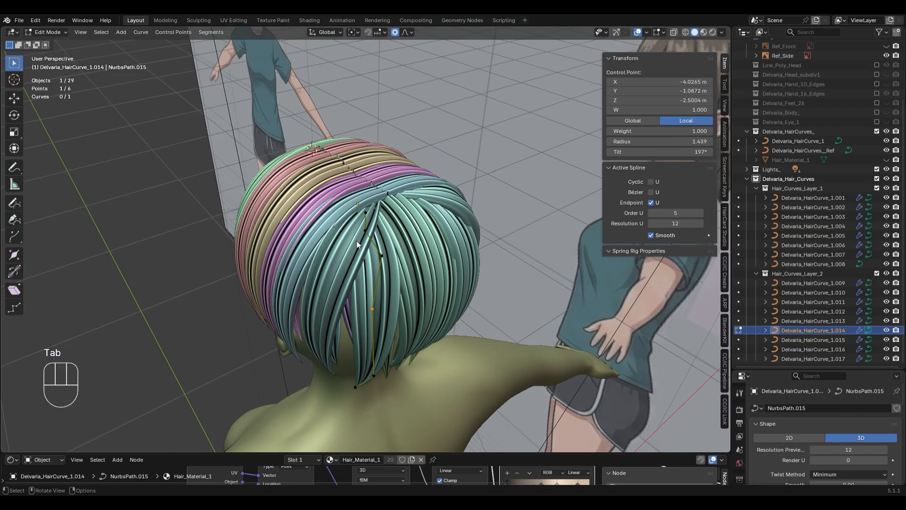
key(Tab)
click(382, 280)
middle_drag(382, 281, 433, 304)
key(Tab)
key(Tab)
Move and rotate the Delvaria_HairCurve_1.014 strand so it fans outward around the back of the skull.
click(364, 263)
key(g)
click(458, 282)
key(r)
click(452, 289)
key(g)
click(463, 333)
key(r)
click(452, 337)
Fine-tune the placement of Delvaria_HairCurve_1.014, rotating it to about 205.63°, -181.99°, 51.83° and shifting it beside the neighboring strands.
scroll(432, 283, up, 2)
shift+middle_drag(431, 250, 446, 308)
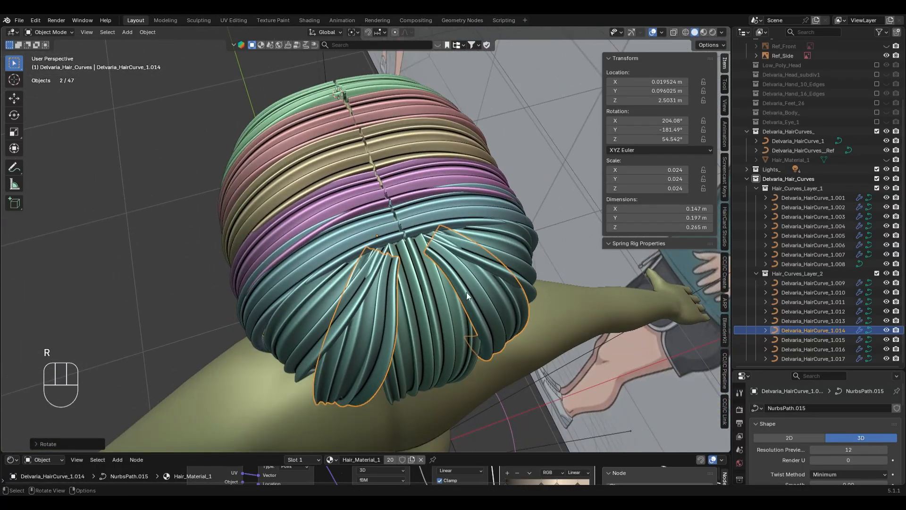
key(g)
click(450, 308)
key(r)
click(483, 305)
key(g)
click(488, 301)
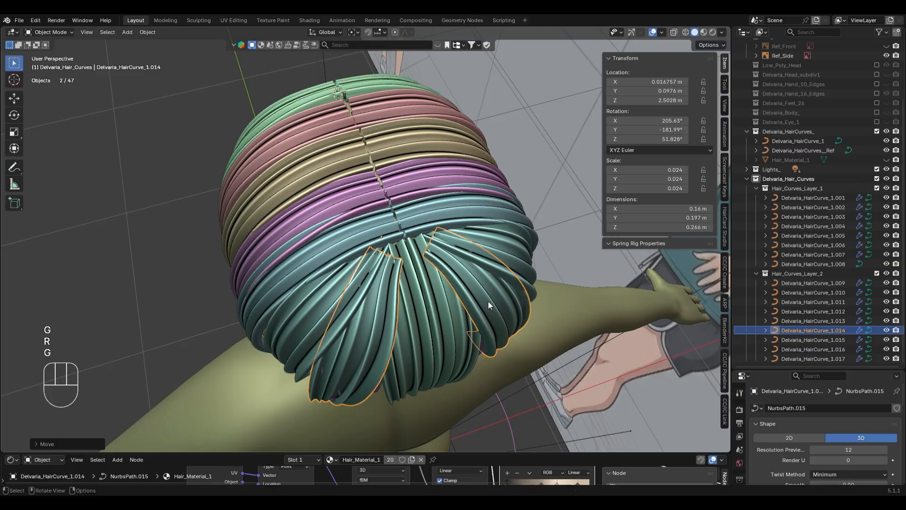
Reposition the root-side control point of Delvaria_HairCurve_1.014 and shrink its radius to about 0.378.
key(Tab)
click(454, 283)
middle_drag(454, 284, 466, 333)
key(g)
click(471, 293)
key(g)
key(alt+s)
click(580, 373)
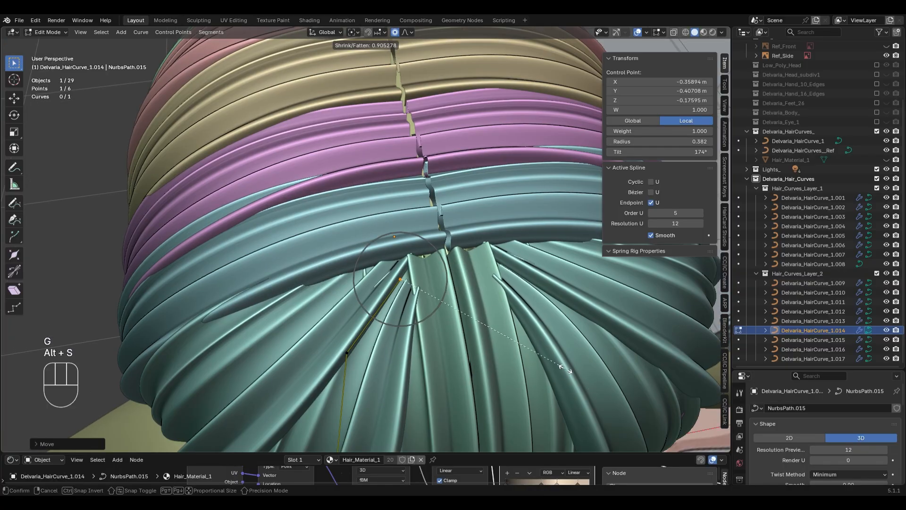
Try moving and shrinking the root control point of Delvaria_HairCurve_1.014 near the parting, then undo these changes.
key(g)
click(573, 321)
key(alt+s)
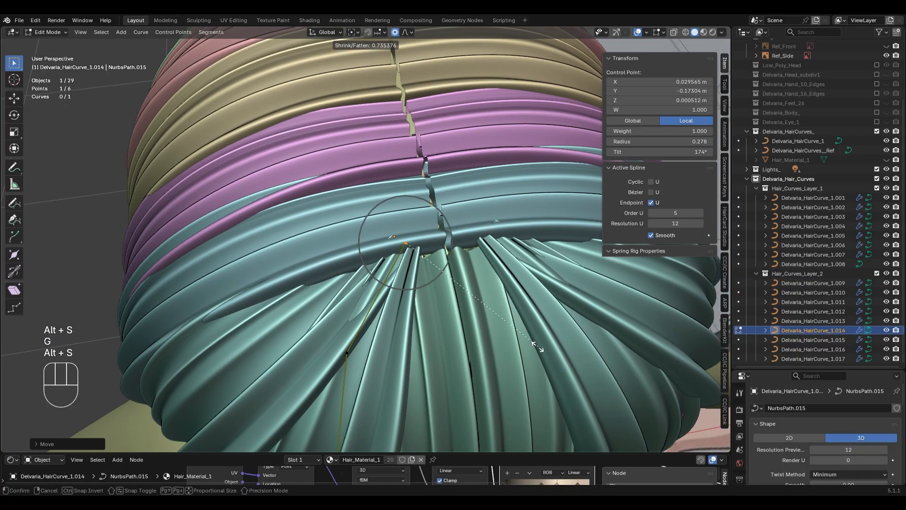
click(543, 352)
key(g)
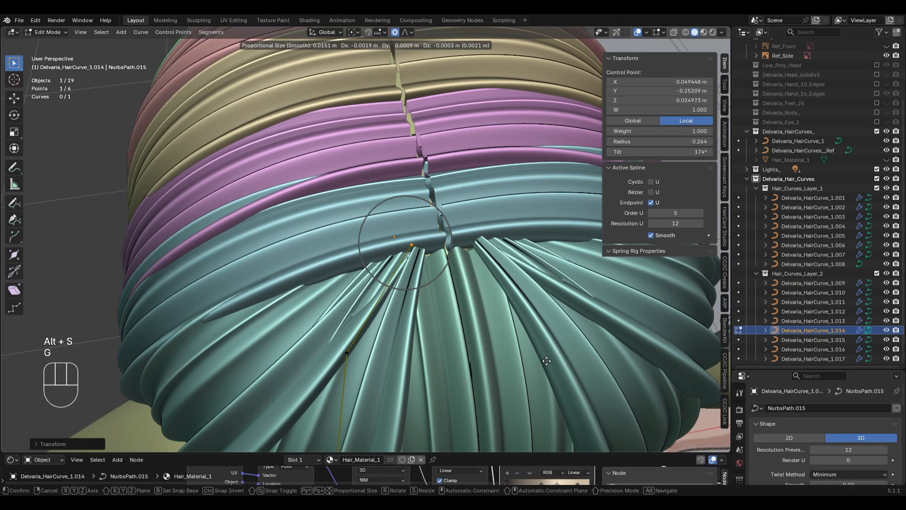
click(543, 364)
scroll(542, 364, down, 3)
middle_drag(542, 364, 444, 320)
key(g)
key(z)
click(558, 351)
key(ctrl+z)
Try tilting the upper control point of Delvaria_HairCurve_1.014 and undo the tilt.
key(Tab)
key(Tab)
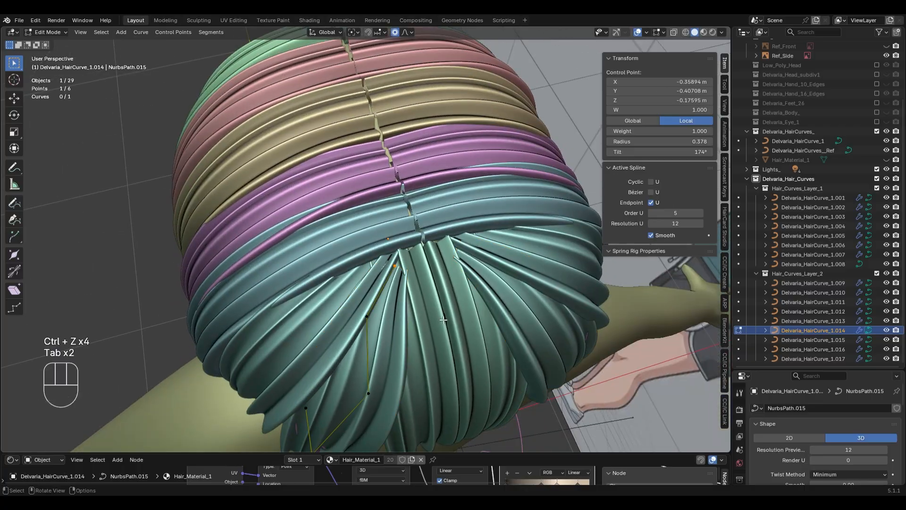
key(ctrl+t)
key(ctrl+z)
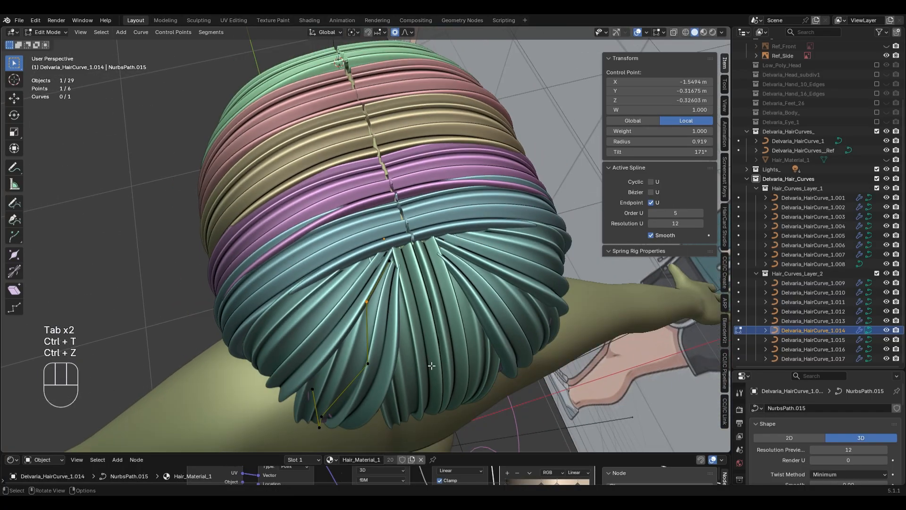
Tilt the upper-middle control point of Delvaria_HairCurve_1.014 to about 211° with wireframe shading as a check, and reposition it.
middle_drag(429, 362, 376, 296)
key(z)
key(ctrl+t)
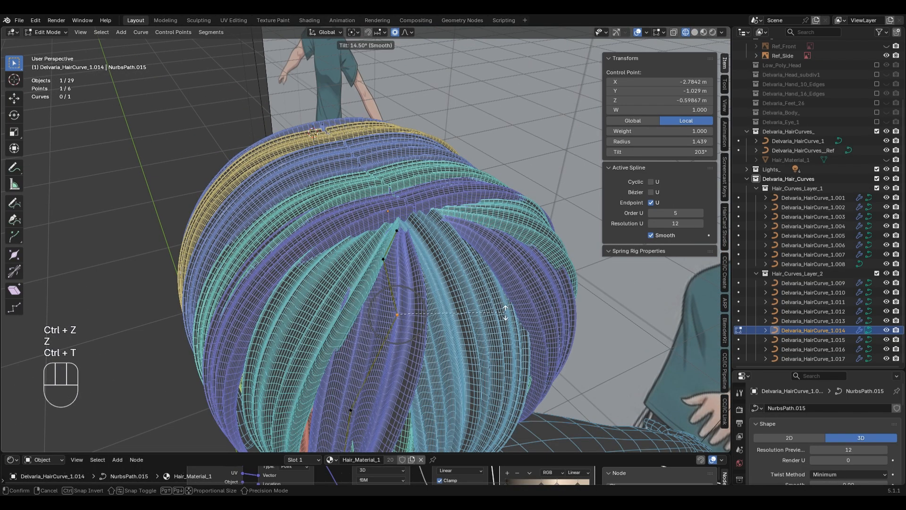
middle_drag(501, 350, 519, 325)
key(z)
key(g)
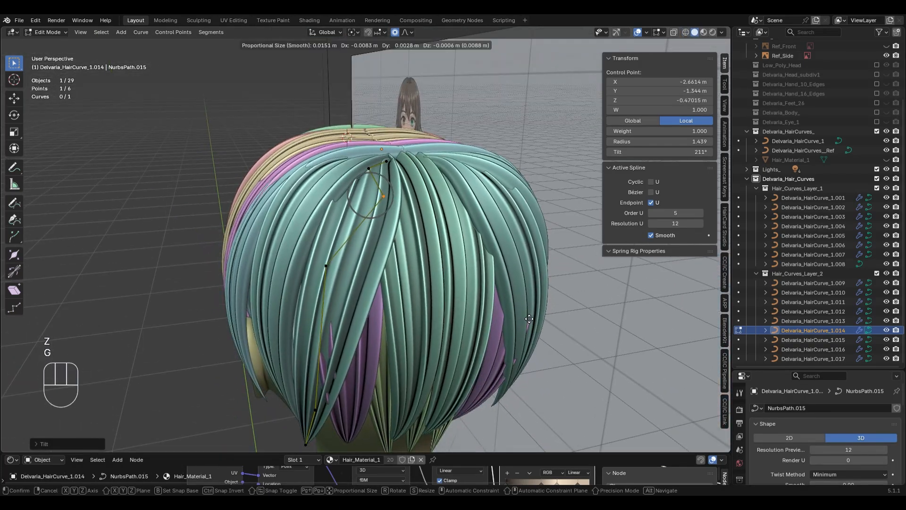
click(524, 319)
Move the middle control point of Delvaria_HairCurve_1.014 with an adjusted proportional falloff, tilt it to about 215°, and return to Object Mode.
scroll(401, 377, down, 3)
middle_drag(401, 377, 362, 312)
key(g)
scroll(456, 336, down, 5)
click(456, 326)
middle_drag(456, 326, 466, 258)
key(ctrl+t)
click(415, 344)
key(Tab)
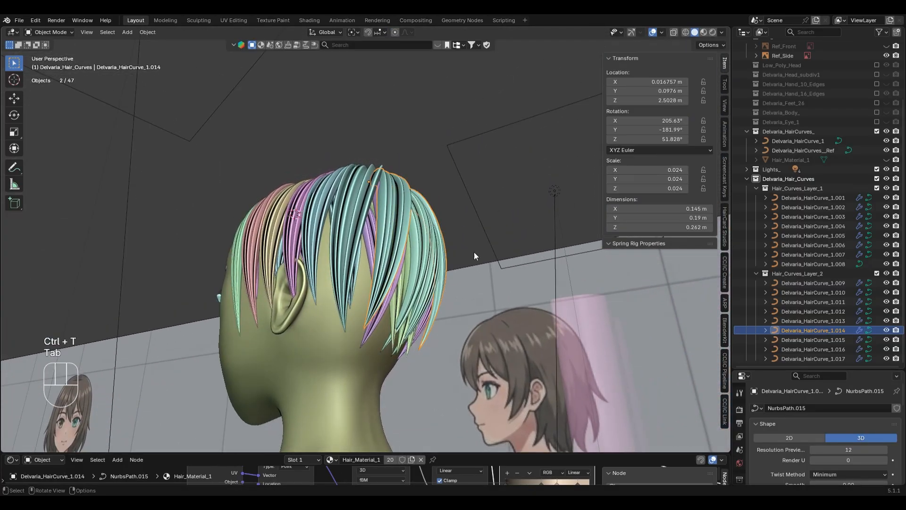
Shift the middle control point of Delvaria_HairCurve_1.014 to follow the skull contour, return to Object Mode, and deselect the strand.
middle_drag(528, 275, 522, 297)
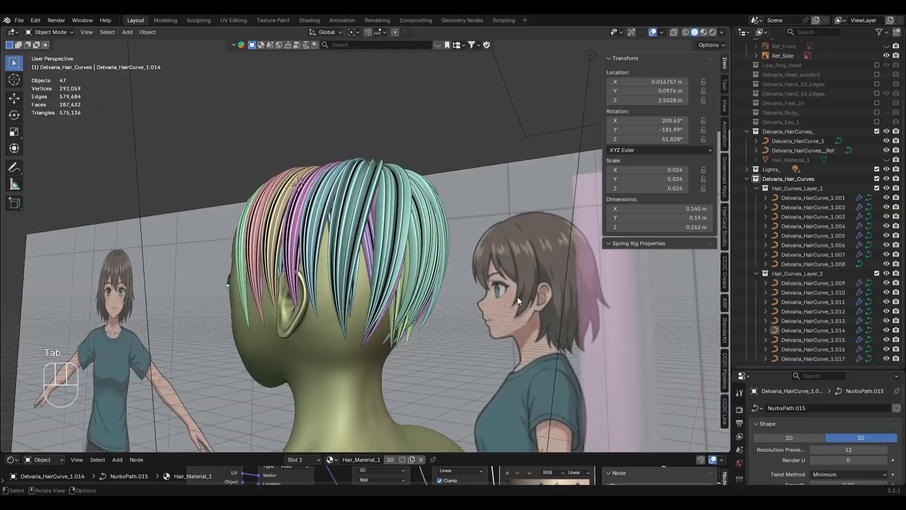
key(Tab)
key(g)
click(427, 224)
middle_drag(552, 257, 468, 253)
key(Tab)
click(553, 152)
middle_drag(519, 278, 548, 311)
Reposition the middle control point of Delvaria_HairCurve_1.014 once more and check the hair silhouette against the side reference.
key(Tab)
key(Tab)
middle_drag(396, 325, 437, 336)
key(Tab)
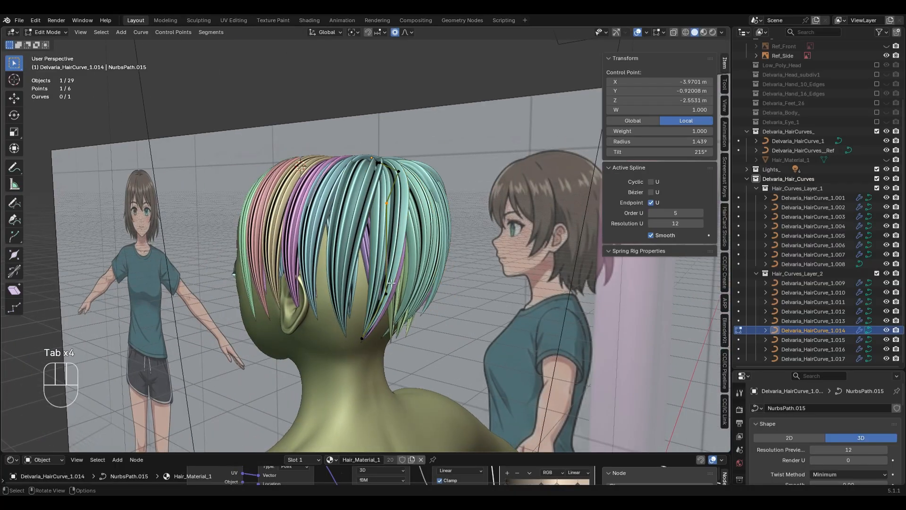
key(g)
key(Tab)
middle_drag(503, 313, 447, 291)
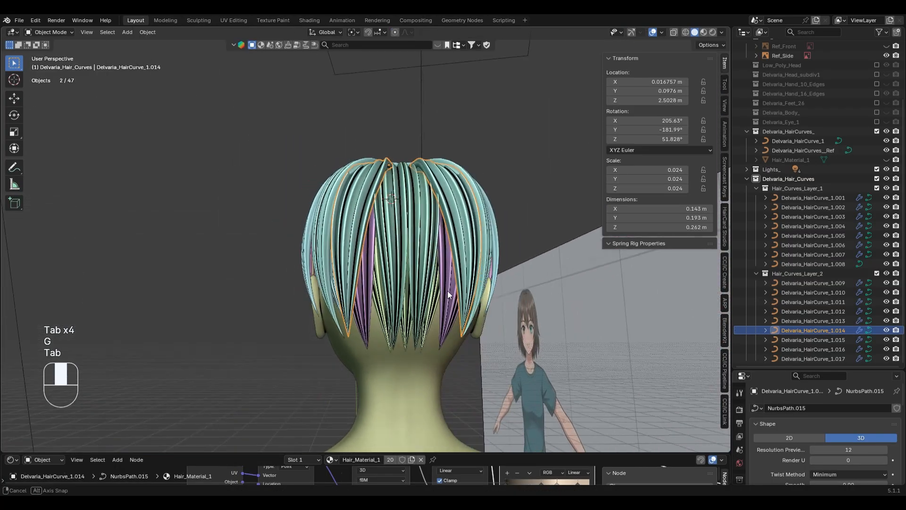
middle_drag(507, 159, 550, 309)
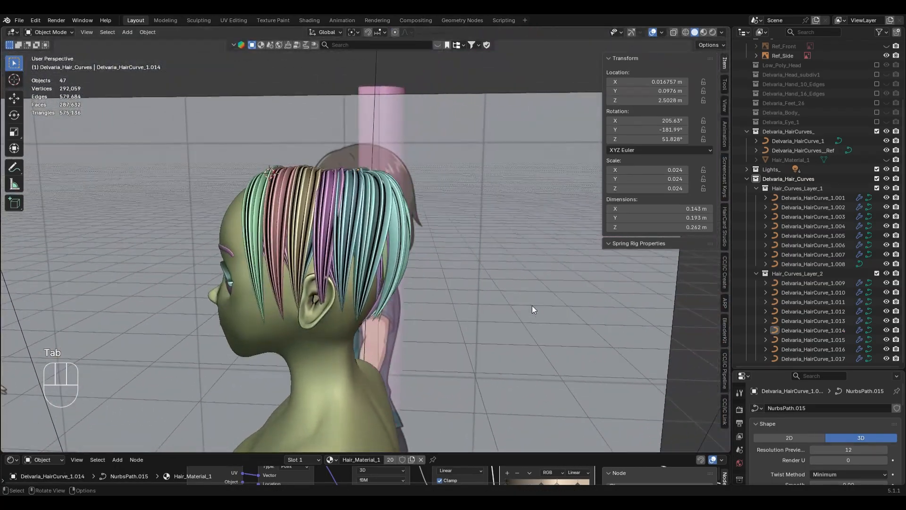
Try moving the lower control point of Delvaria_HairCurve_1.014 with a wide proportional falloff, undo it, and return to Object Mode.
scroll(501, 324, up, 3)
middle_drag(500, 324, 520, 321)
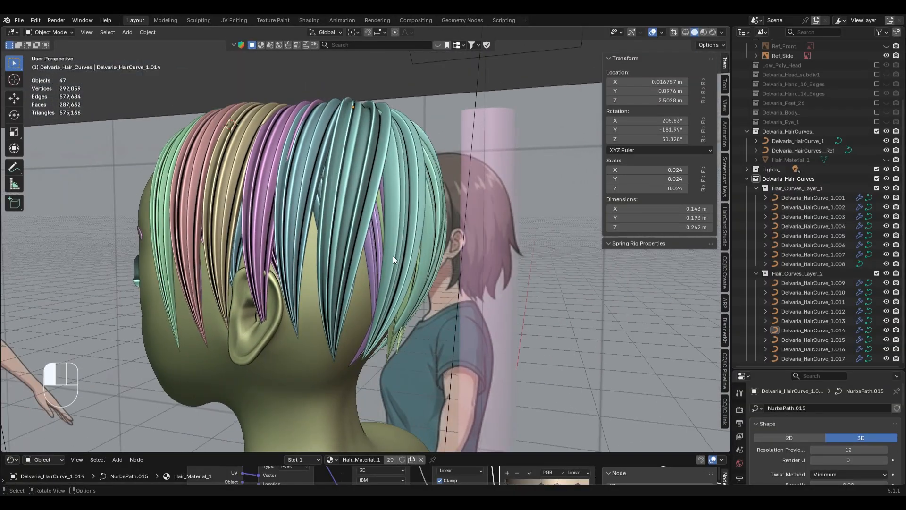
key(Tab)
key(g)
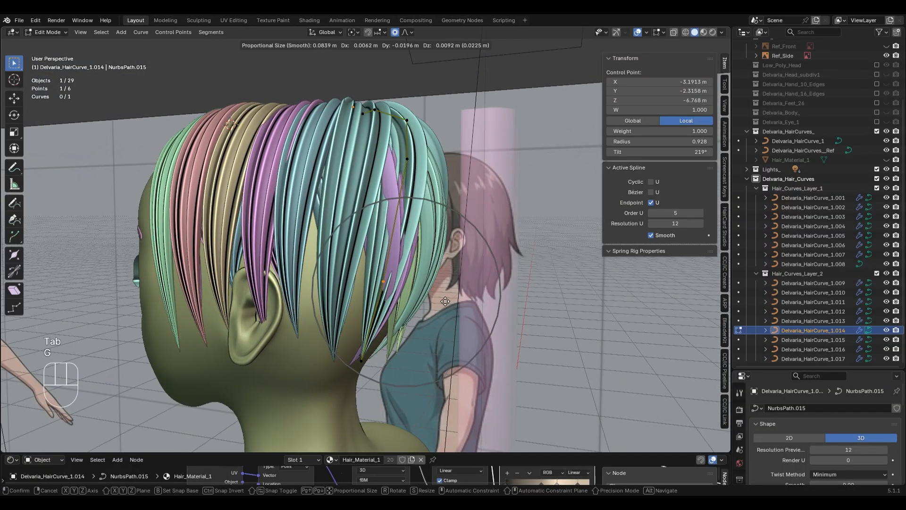
click(441, 302)
middle_drag(441, 302, 412, 387)
key(ctrl+z)
scroll(407, 276, down, 3)
key(Tab)
Examine the overlap and spacing of the back hair strands from above and around the head.
scroll(436, 296, down, 2)
key(Tab)
key(Tab)
click(399, 285)
scroll(409, 309, down, 1)
middle_drag(410, 309, 423, 325)
scroll(423, 324, up, 3)
key(KP_7)
key(Tab)
key(Tab)
middle_drag(431, 227, 424, 265)
key(KP_7)
Edit Delvaria_HairCurve_1.013 in back orthographic view and move its lower control point sideways.
key(Tab)
middle_drag(343, 187, 463, 353)
key(ctrl+KP_1)
scroll(463, 354, up, 5)
scroll(426, 346, down, 4)
key(g)
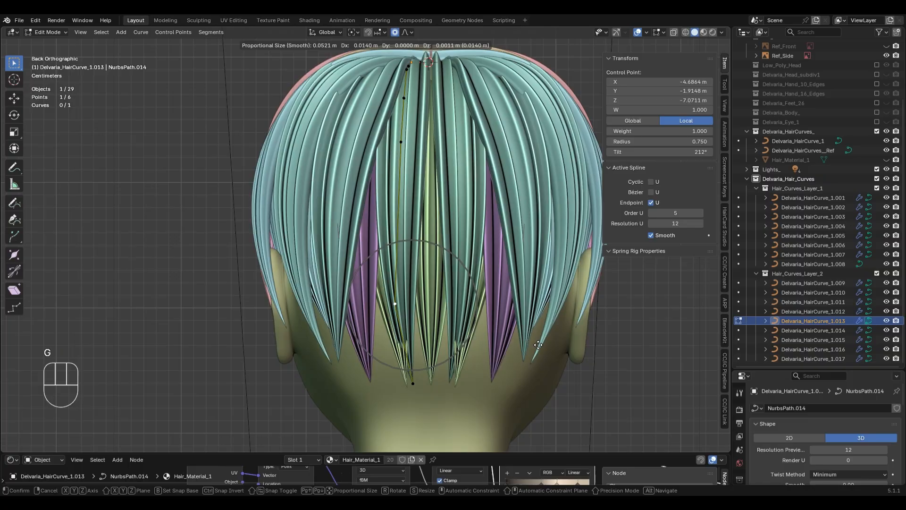
click(538, 344)
key(g)
click(542, 346)
Reposition the tip control point of Delvaria_HairCurve_1.013 beside the center strand.
click(416, 385)
key(g)
scroll(492, 405, up, 2)
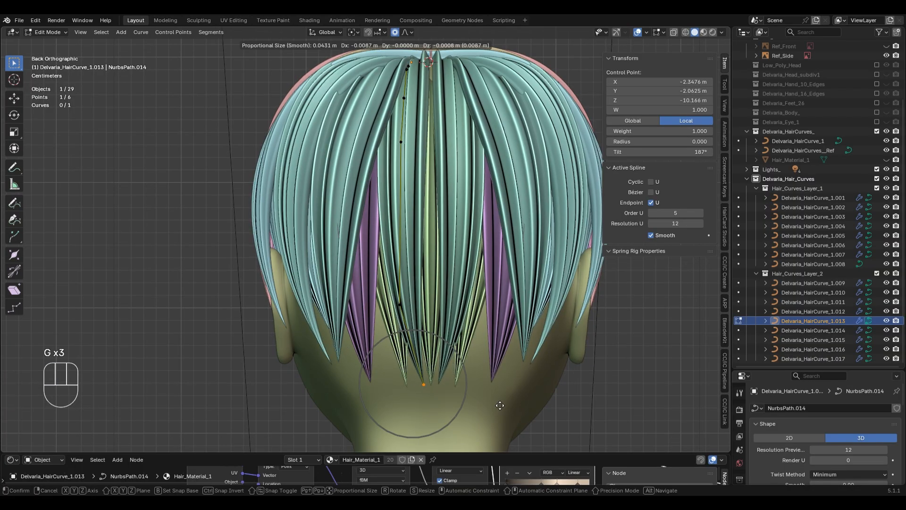
click(490, 403)
Adjust the lower control point of Delvaria_HairCurve_1.013 and fatten it to a radius of about 1.144.
click(400, 305)
key(g)
click(471, 332)
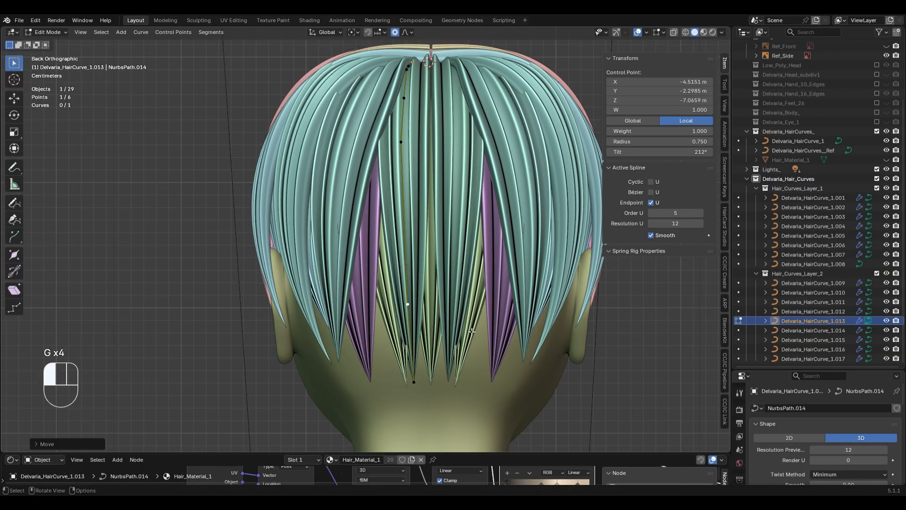
key(alt+s)
click(361, 189)
Subdivide the segment between the middle and lower control points of Delvaria_HairCurve_1.013 and position the added point.
click(400, 143)
click(406, 276)
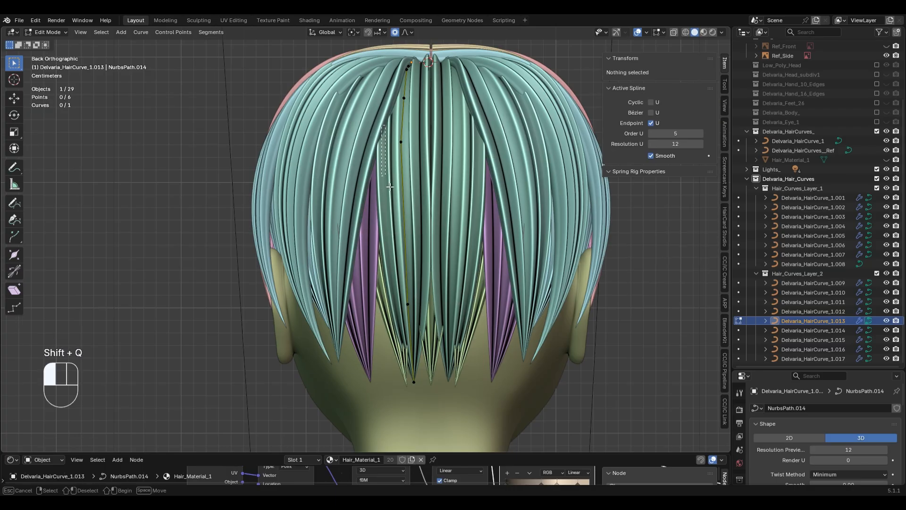
drag(385, 149, 479, 321)
key(q)
click(478, 320)
scroll(471, 289, up, 3)
key(g)
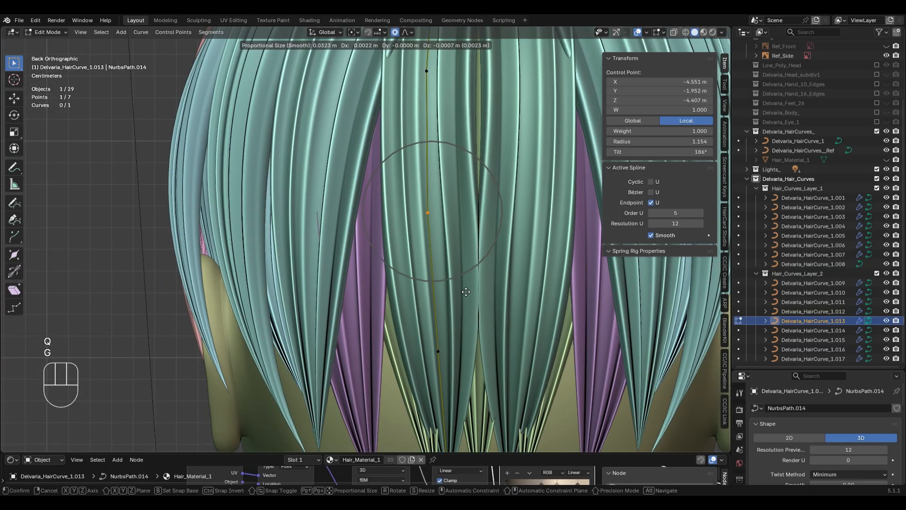
click(457, 293)
Move the lower control point of Delvaria_HairCurve_1.013 outward to widen the strand's lower curve.
scroll(457, 293, down, 5)
click(398, 287)
key(g)
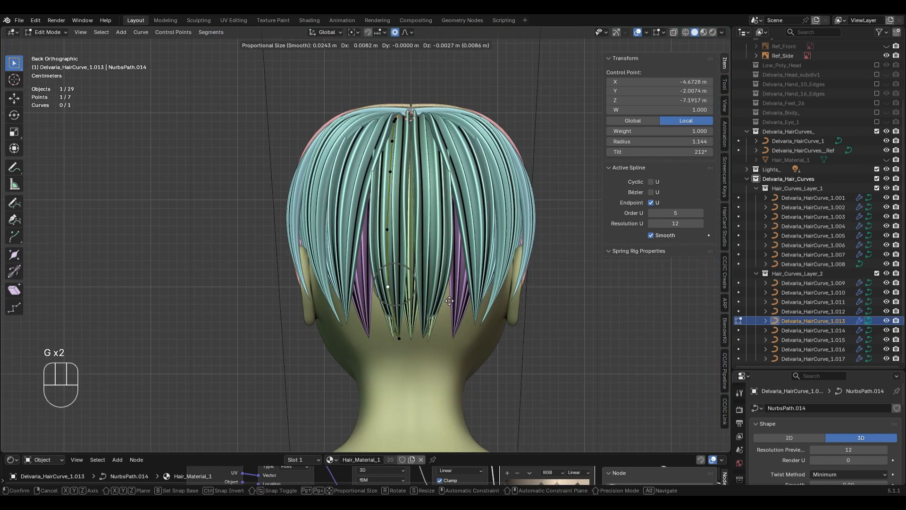
click(448, 300)
Shift the two control points in the upper half of Delvaria_HairCurve_1.013 sideways to shape the strand below its root.
scroll(413, 230, up, 3)
click(401, 189)
key(g)
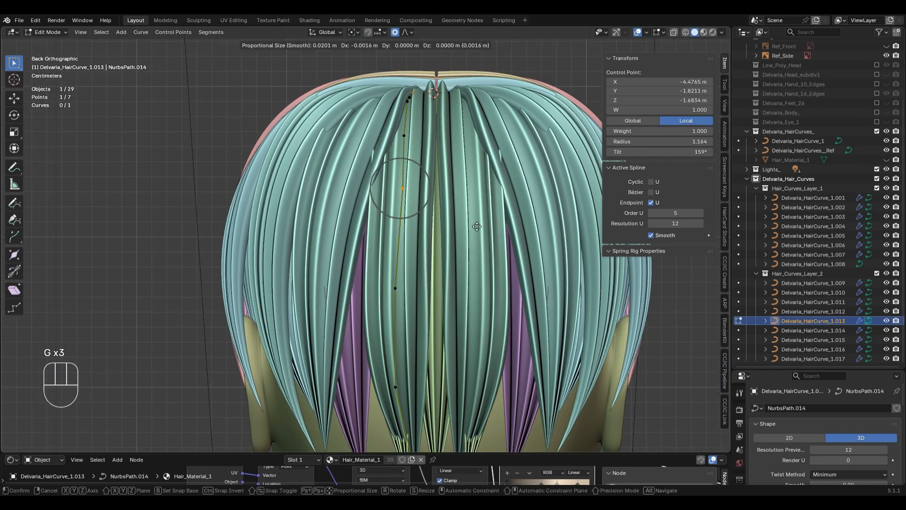
click(446, 206)
click(405, 136)
key(g)
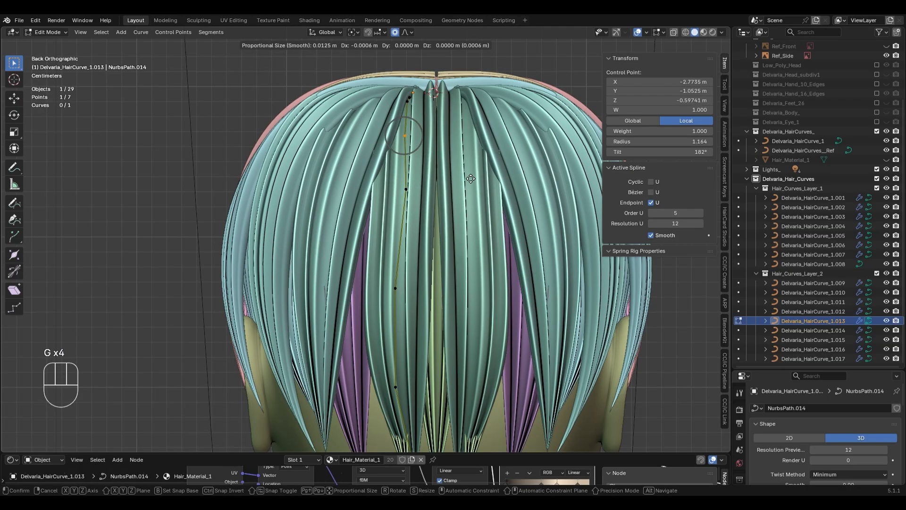
click(464, 178)
Try shrinking the upper-middle control point of Delvaria_HairCurve_1.013 and undo the radius change.
drag(439, 197, 452, 210)
key(alt+s)
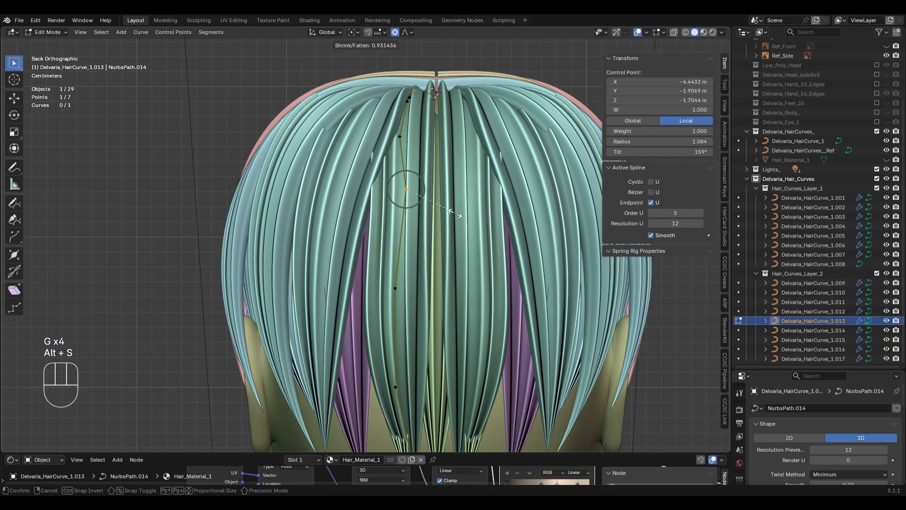
click(449, 208)
key(ctrl+z)
Move the added middle point and the upper-middle point of Delvaria_HairCurve_1.013 with a reduced proportional falloff to straighten the strand.
drag(365, 257, 479, 311)
key(g)
scroll(494, 314, up, 14)
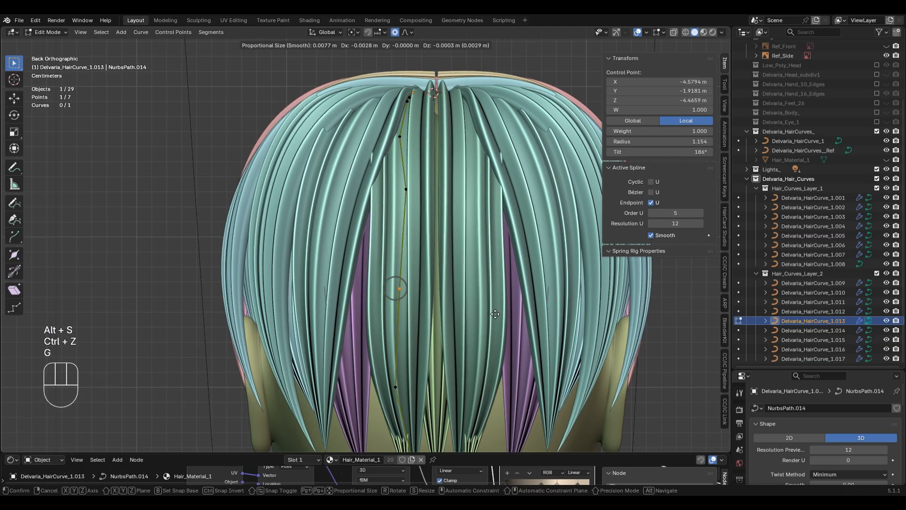
click(496, 313)
drag(383, 160, 460, 229)
key(g)
click(455, 228)
Adjust the radius of the upper-middle control point of Delvaria_HairCurve_1.013 and shift it along the global X axis.
drag(378, 115, 458, 165)
key(alt+s)
click(467, 169)
key(g)
key(x)
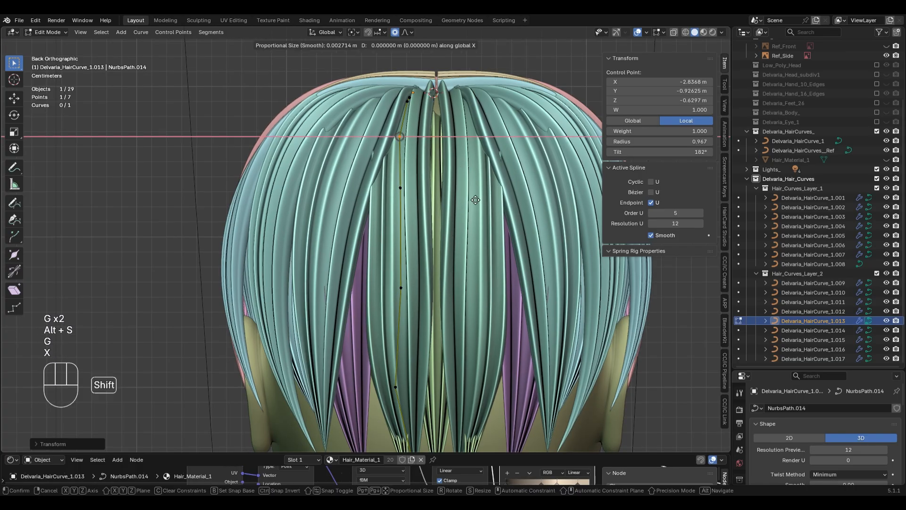
click(510, 287)
key(Tab)
scroll(487, 146, down, 3)
click(485, 141)
Preview the rendered hair from the side and save the project.
middle_drag(472, 184, 504, 270)
key(z)
mouse_move(512, 311)
middle_down()
mouse_move(489, 250)
mouse_move(439, 256)
mouse_move(525, 253)
middle_up()
key(KP_3)
key(ctrl+s)
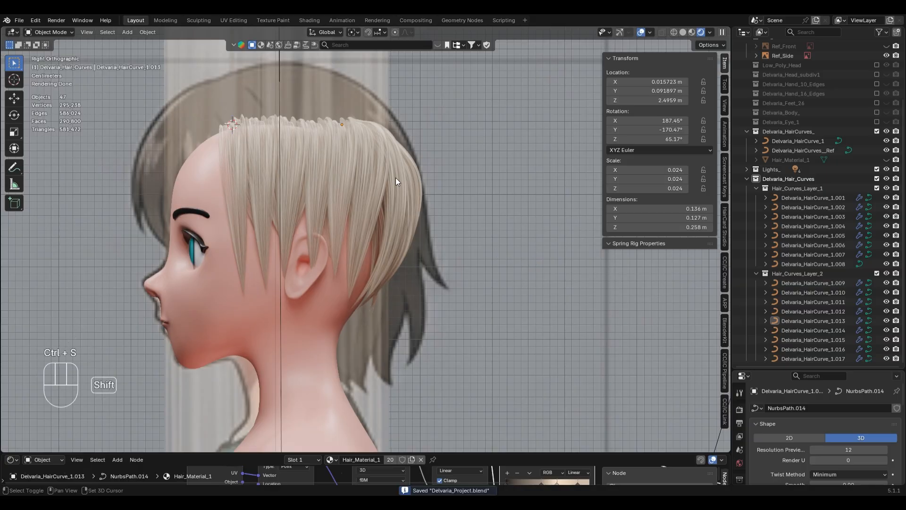
Compare the side hair strands with the side reference in X-ray, solid and rendered shading.
shift+middle_drag(395, 177, 408, 177)
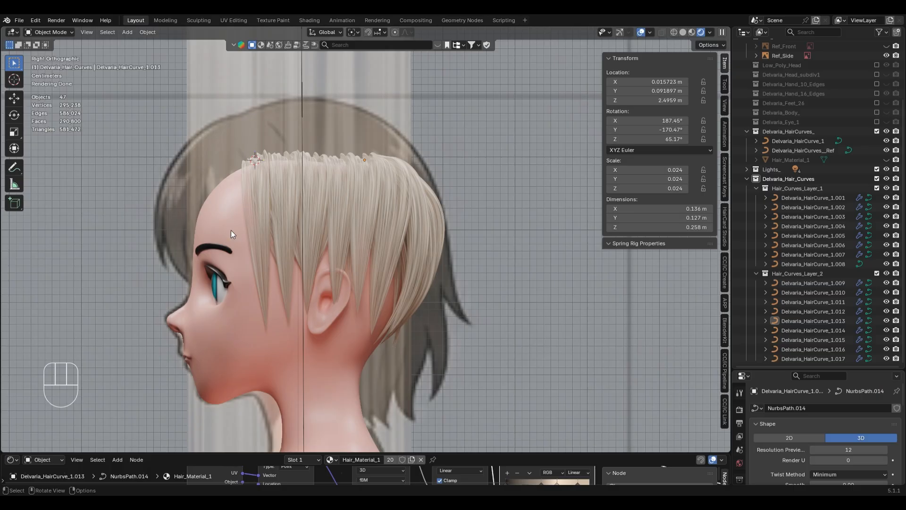
click(438, 241)
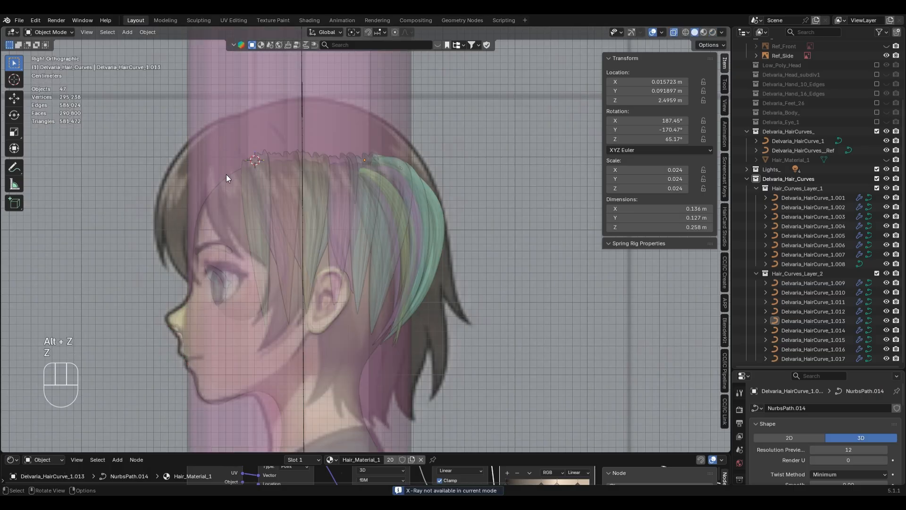
key(alt+z)
key(alt+z)
key(alt+z)
scroll(264, 251, up, 3)
scroll(320, 253, down, 1)
key(alt+z)
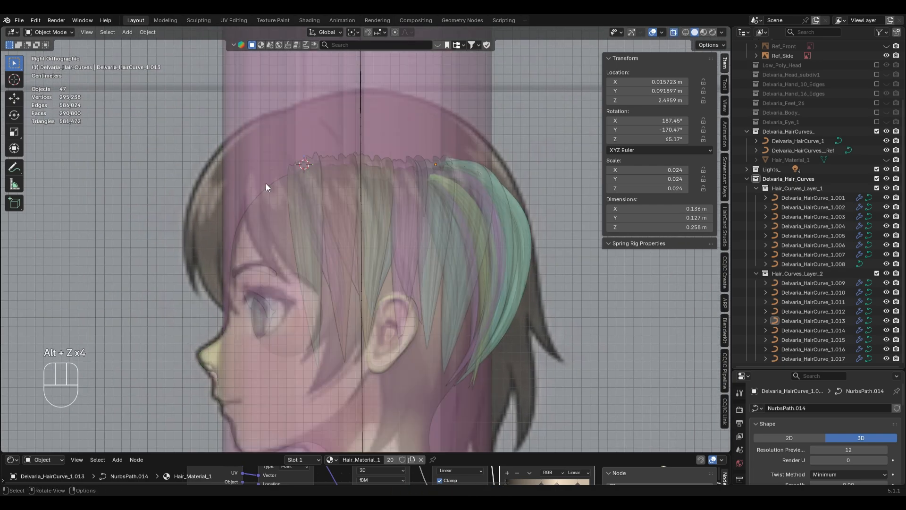
key(alt+z)
middle_drag(307, 288, 330, 256)
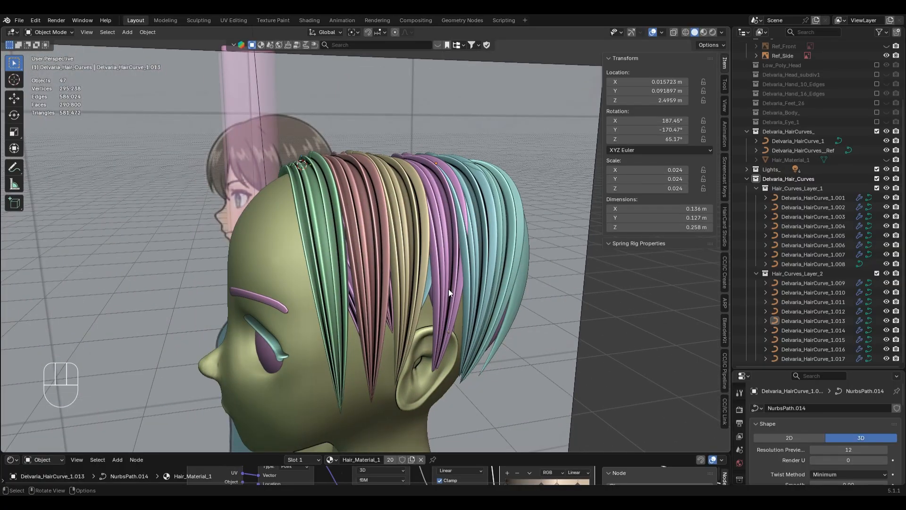
middle_drag(409, 276, 496, 316)
key(KP_3)
key(z)
scroll(510, 384, up, 4)
key(z)
scroll(517, 269, down, 3)
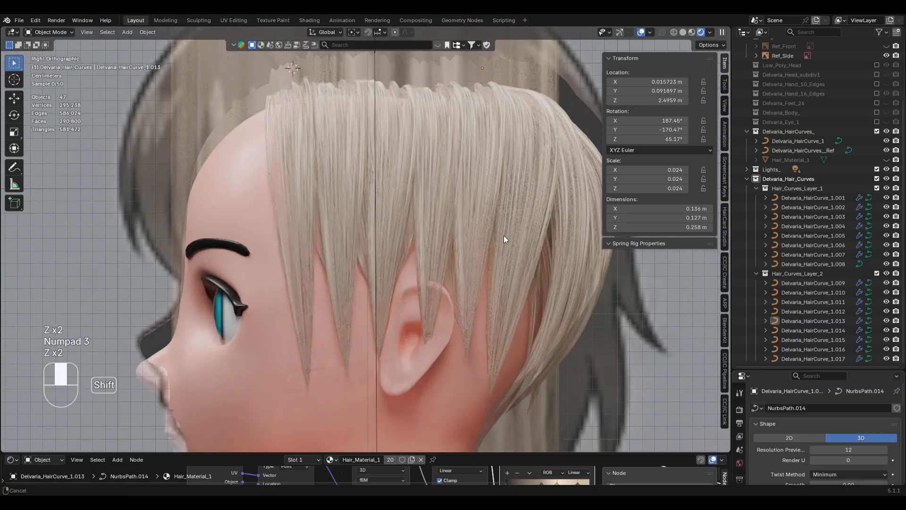
Move the lower-middle control point of Delvaria_HairCurve_1.010 slightly toward the back of the head in side view.
key(z)
click(332, 211)
click(333, 211)
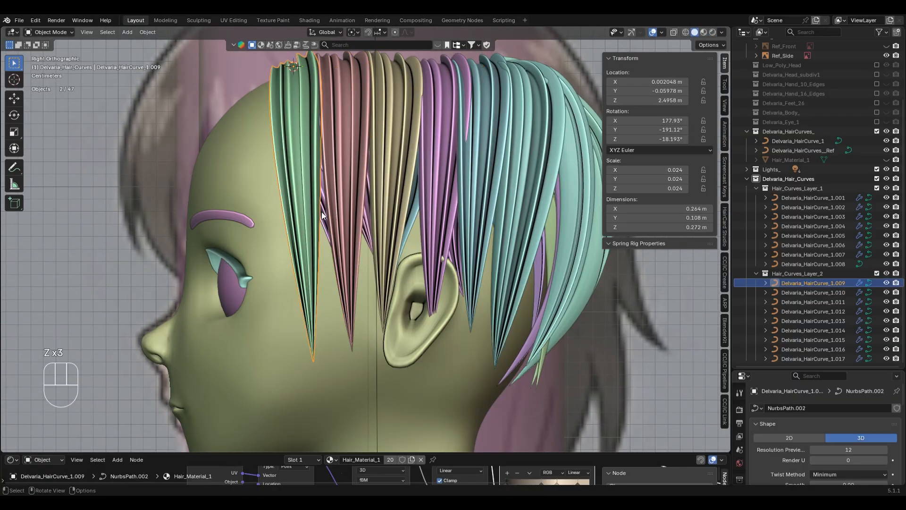
click(349, 220)
key(Tab)
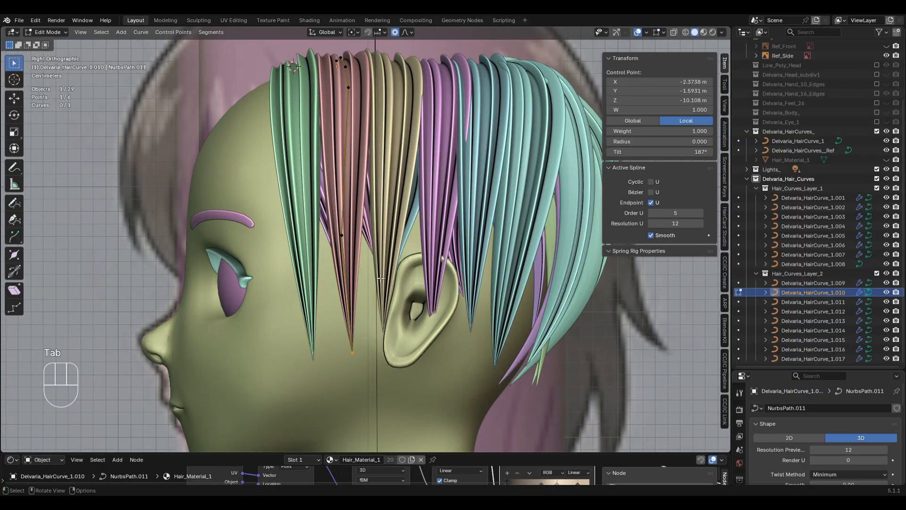
key(g)
key(Tab)
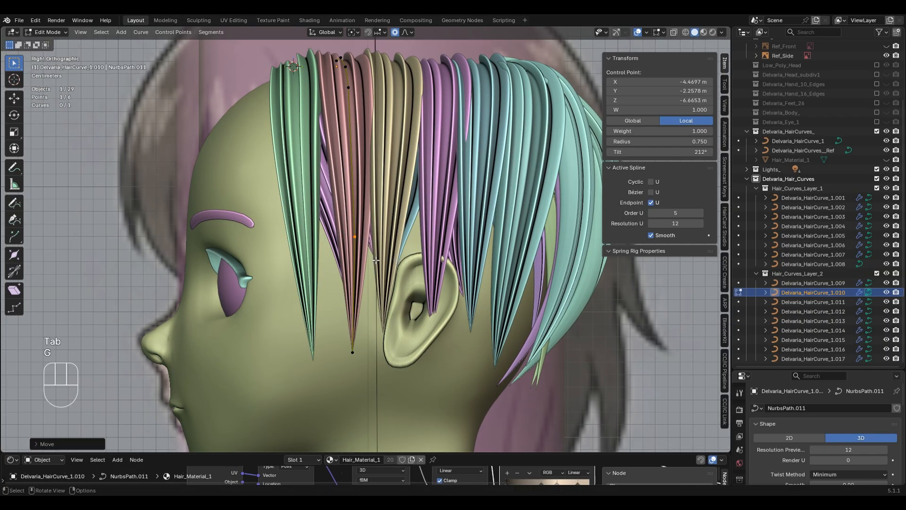
click(354, 247)
key(Tab)
key(Tab)
key(Tab)
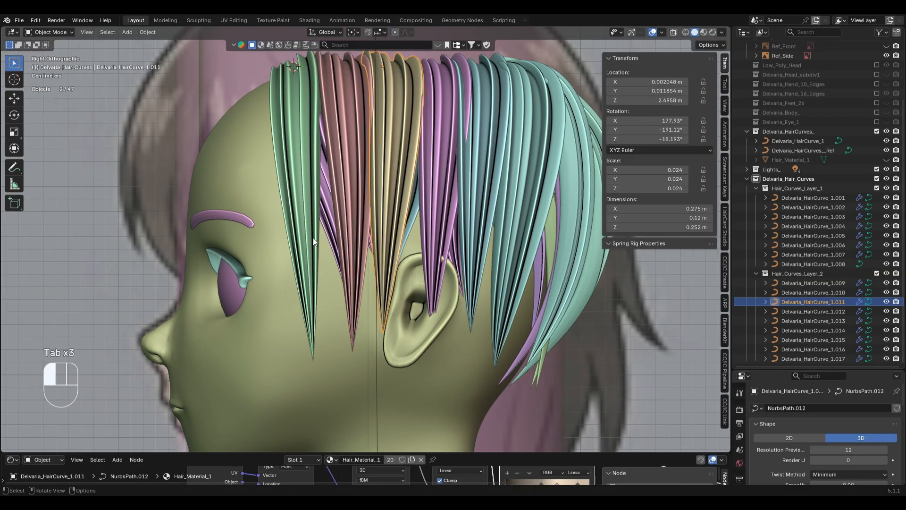
Try moving the lower-middle control point of Delvaria_HairCurve_1.009 toward the ear to follow the side reference lock.
key(alt+z)
key(z)
key(alt+z)
key(z)
key(z)
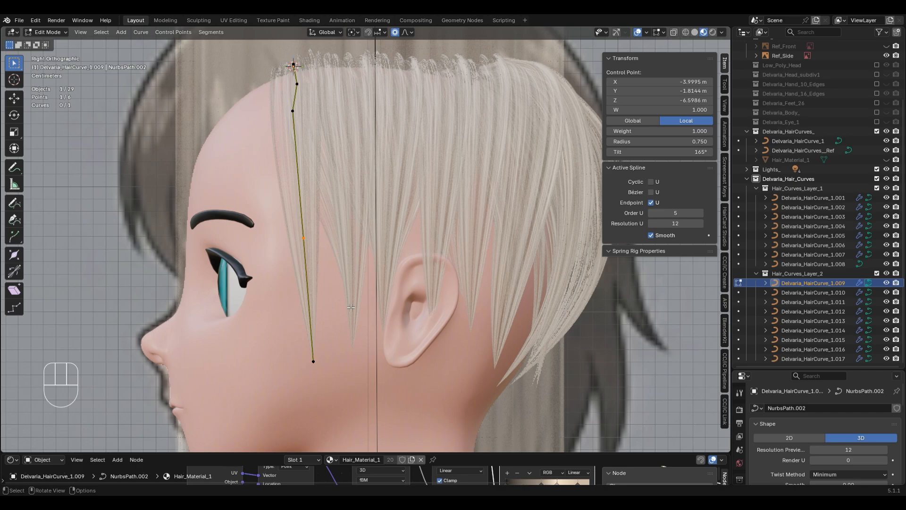
key(z)
key(alt+z)
key(g)
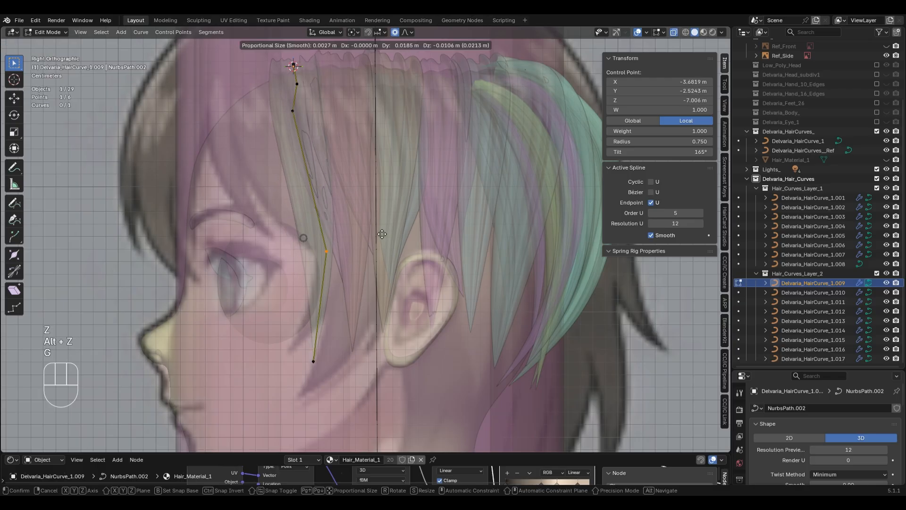
click(405, 230)
key(alt+z)
key(z)
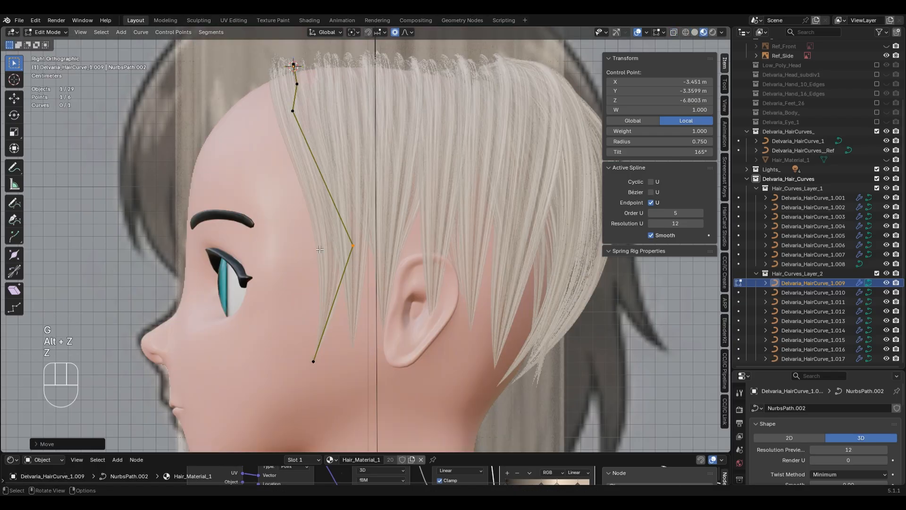
Try extending the tip of Delvaria_HairCurve_1.009 downward and pulling its lower-middle control point farther back to curve the strand.
shift+middle_drag(325, 250, 349, 287)
key(z)
key(alt+z)
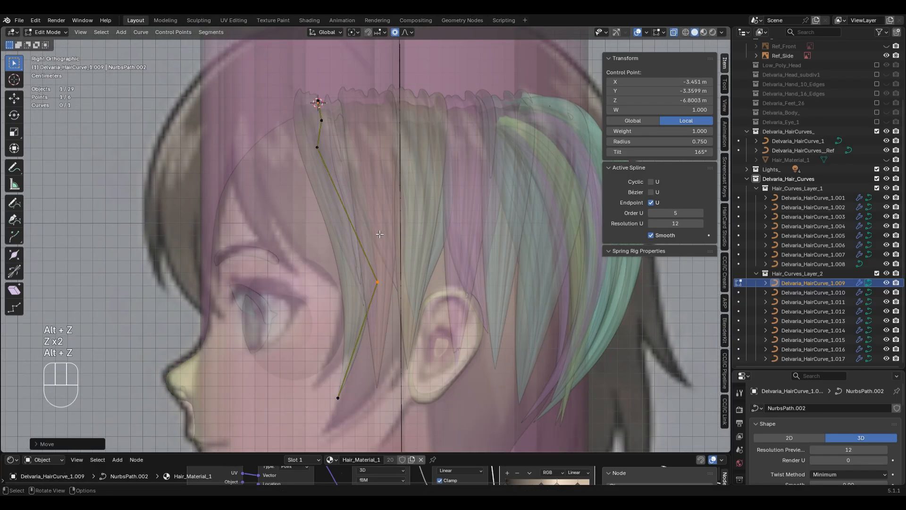
key(g)
key(g)
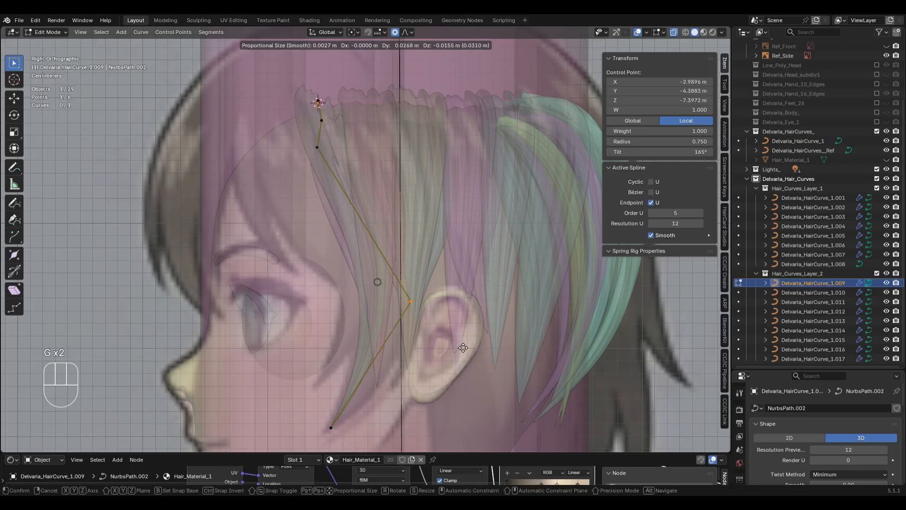
click(452, 344)
key(alt+z)
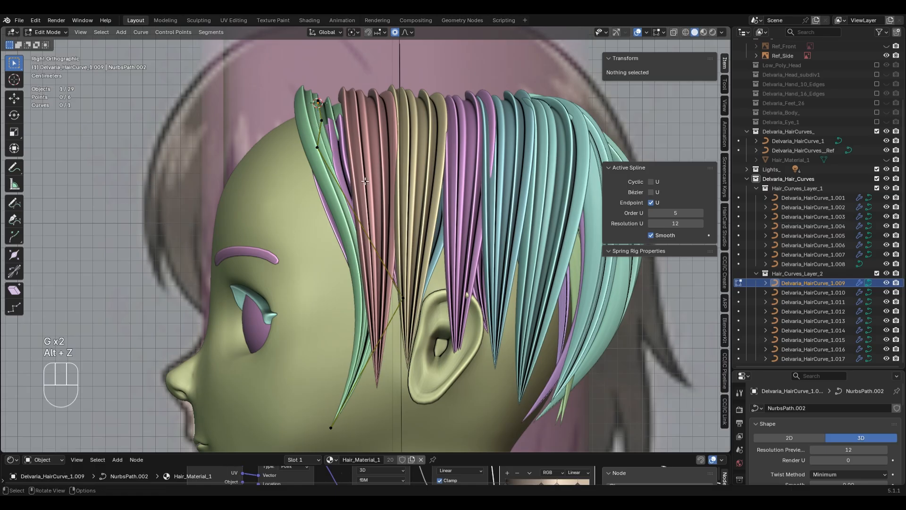
Undo the reshaping of Delvaria_HairCurve_1.009.
middle_drag(353, 168, 479, 256)
key(ctrl+z)
key(ctrl+z)
key(ctrl+z)
key(ctrl+z)
key(ctrl+z)
key(ctrl+z)
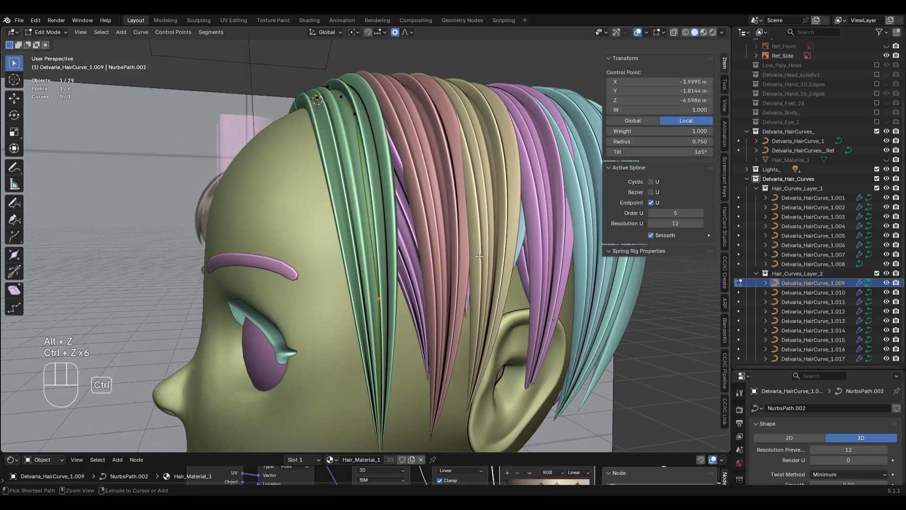
key(ctrl+z)
key(KP_3)
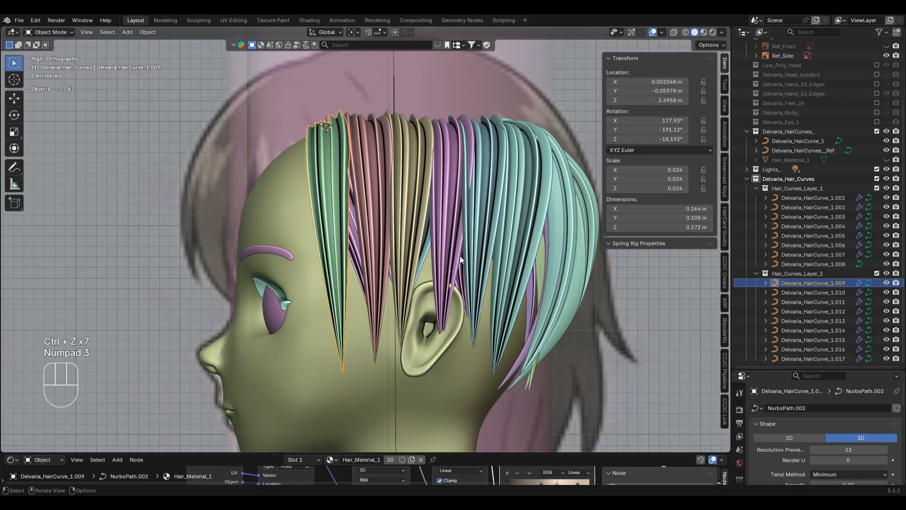
Move the two lowest control points of Delvaria_HairCurve_1.009 toward the back of the head in side view.
key(Tab)
key(g)
key(ctrl+z)
key(g)
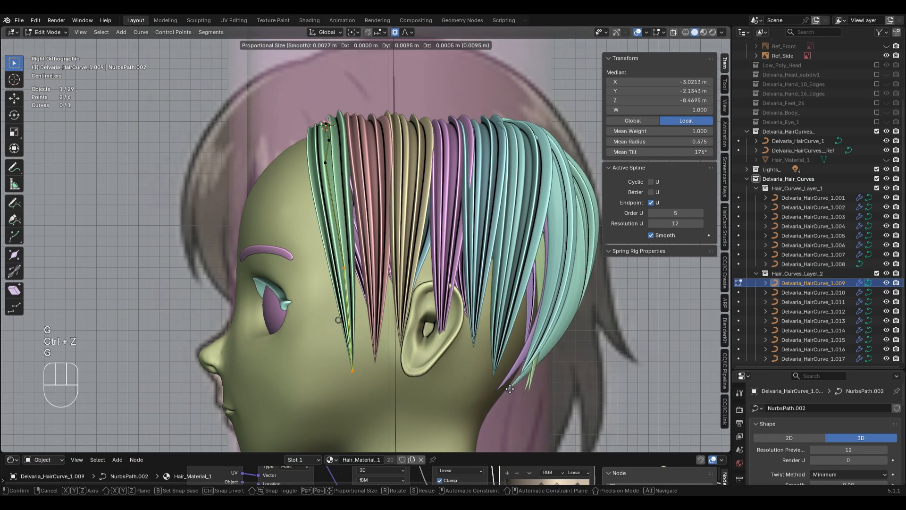
click(518, 387)
middle_drag(519, 387, 578, 390)
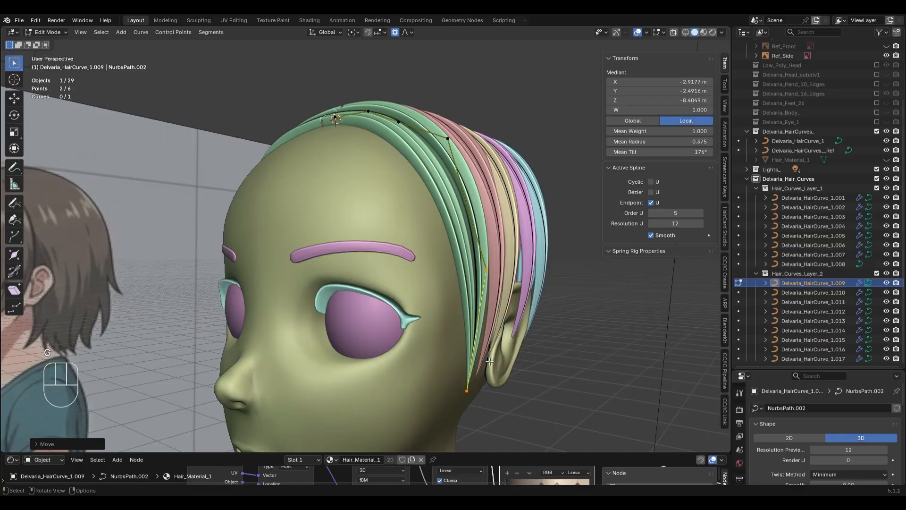
key(KP_1)
key(KP_3)
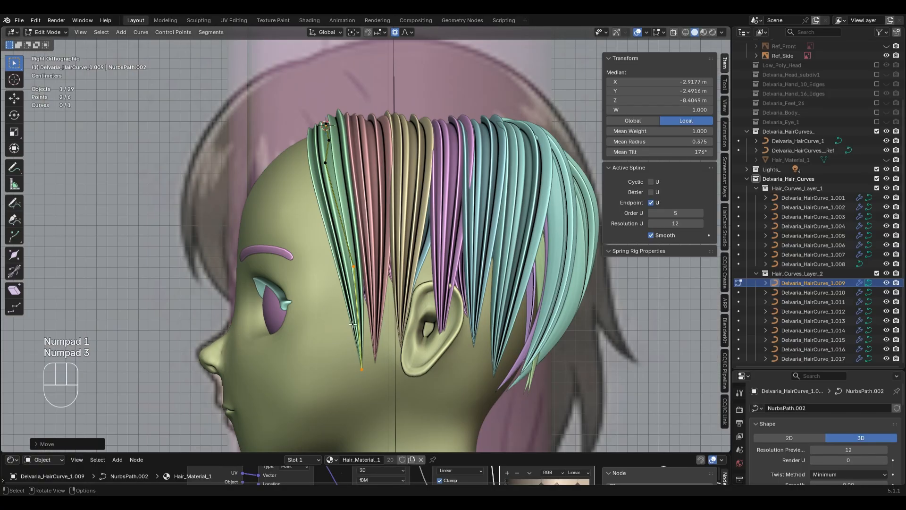
key(r)
click(432, 353)
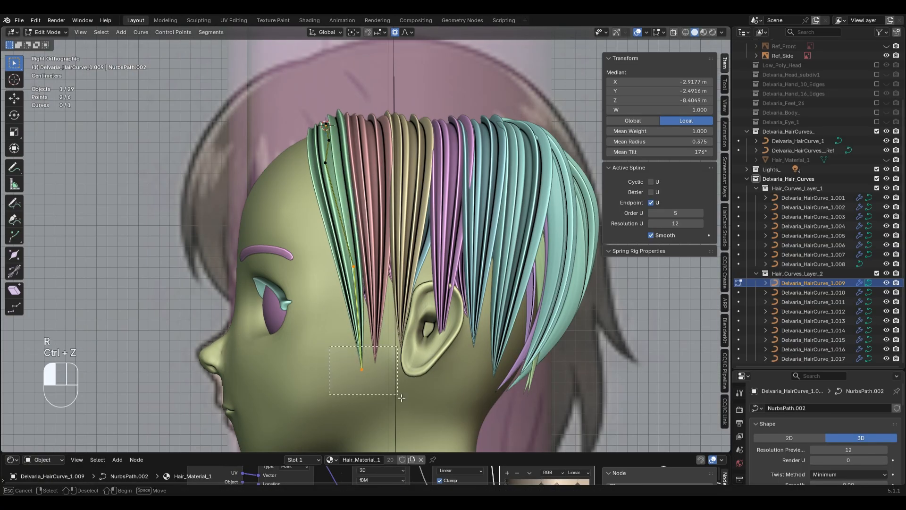
Reposition the tip control point of Delvaria_HairCurve_1.009 closer to the neighbouring strand's tip.
drag(396, 396, 397, 395)
key(g)
click(434, 383)
middle_drag(446, 213, 355, 187)
key(ctrl+z)
key(shift+ctrl+z)
Tilt the root-side control points of Delvaria_HairCurve_1.009 and preview the rendered result from the front.
key(a)
middle_drag(383, 421, 346, 309)
right_click(347, 307)
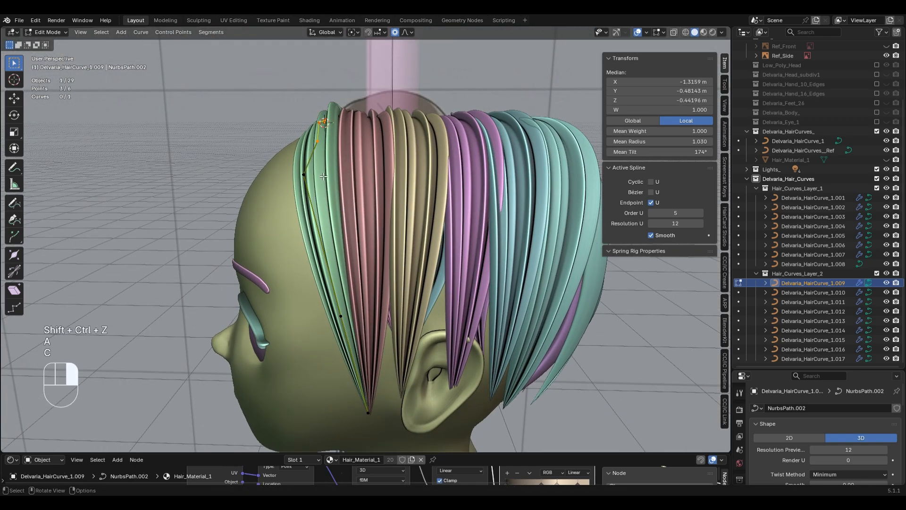
middle_drag(387, 227, 401, 278)
key(ctrl+t)
click(454, 225)
middle_drag(457, 245, 566, 234)
key(KP_1)
key(Tab)
click(568, 248)
key(z)
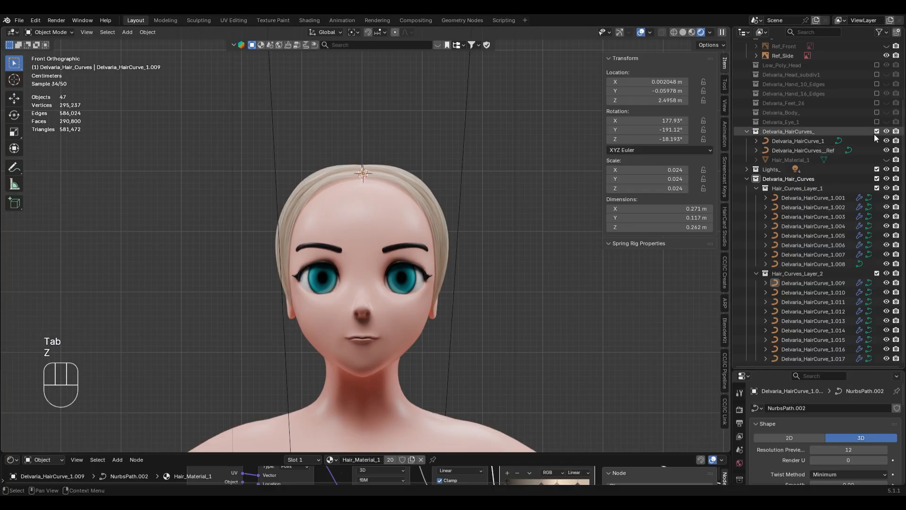
Show the Ref_Front image and compare the hair with the front and side references in X-ray.
scroll(873, 106, up, 3)
click(886, 104)
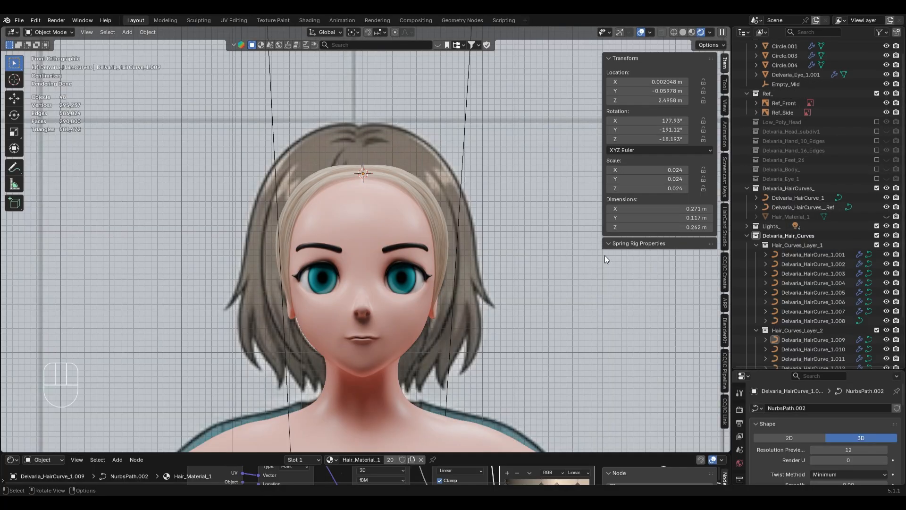
key(z)
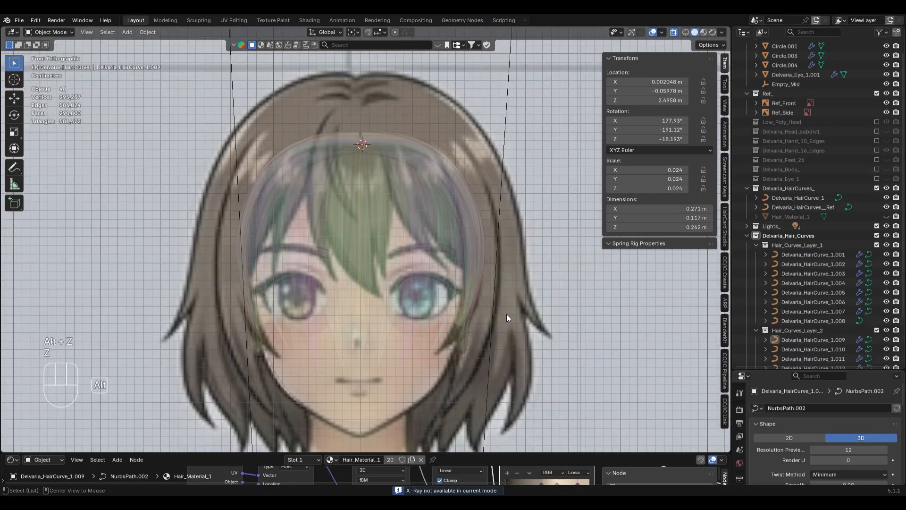
key(alt+z)
key(alt+z)
key(alt+z)
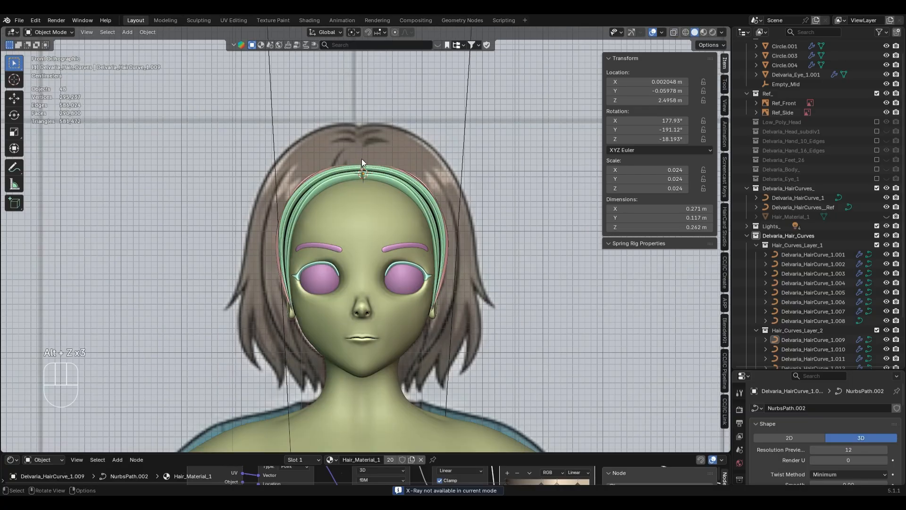
key(KP_3)
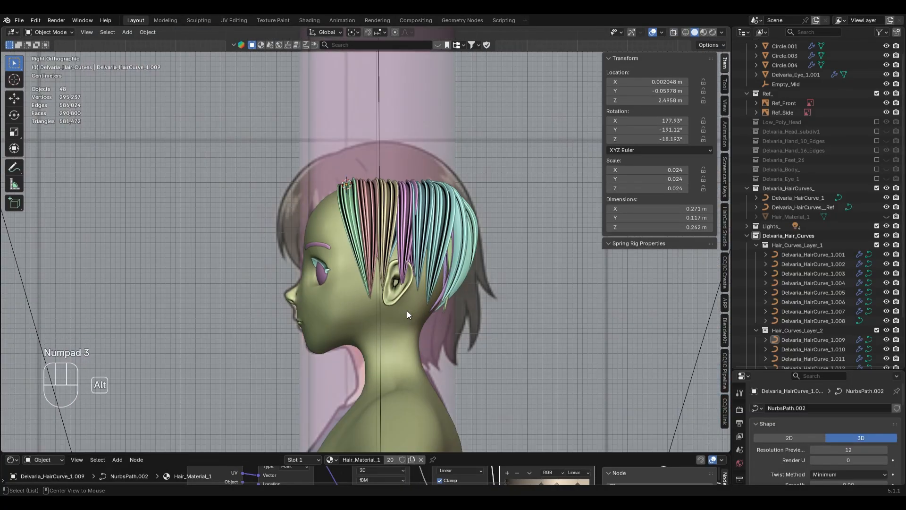
key(alt+z)
Hide Delvaria_HairCurve_1.013 to inspect the strands underneath against the side reference, and undo the hiding.
click(477, 233)
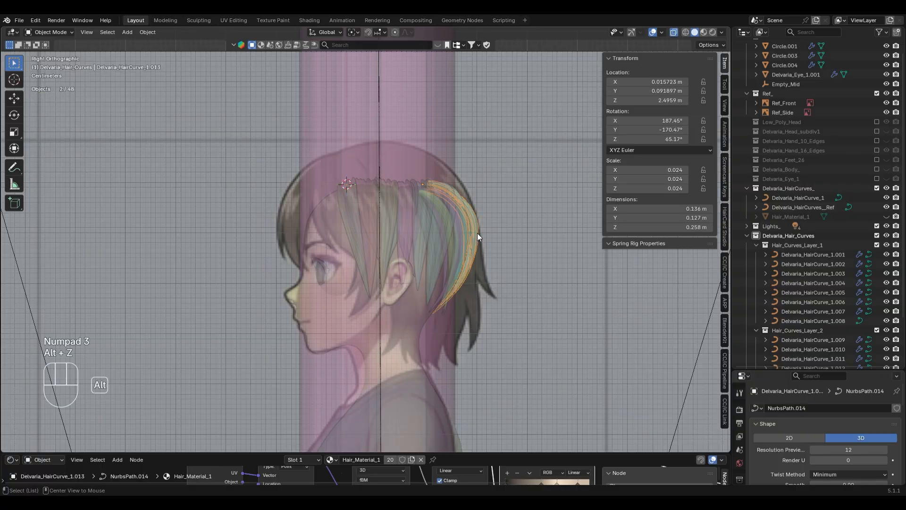
key(alt+z)
shift+middle_drag(477, 233, 378, 242)
key(h)
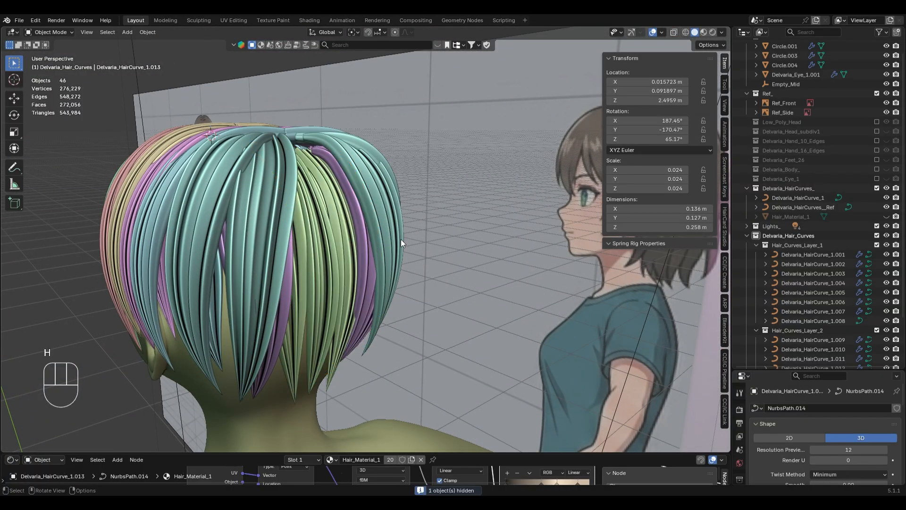
key(KP_3)
key(alt+z)
scroll(401, 239, down, 4)
key(alt+z)
mouse_move(401, 239)
middle_down()
mouse_move(414, 230)
mouse_move(405, 235)
middle_up()
key(ctrl+z)
scroll(356, 222, up, 3)
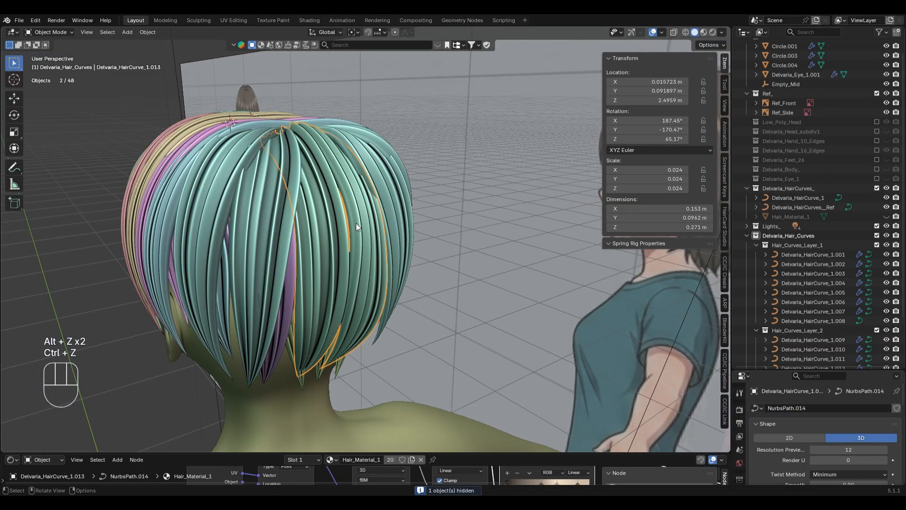
Reposition the middle control points of Delvaria_HairCurve_1.013 in side view to round the back of the strand.
key(KP_3)
key(alt+z)
scroll(311, 257, down, 3)
key(Tab)
key(g)
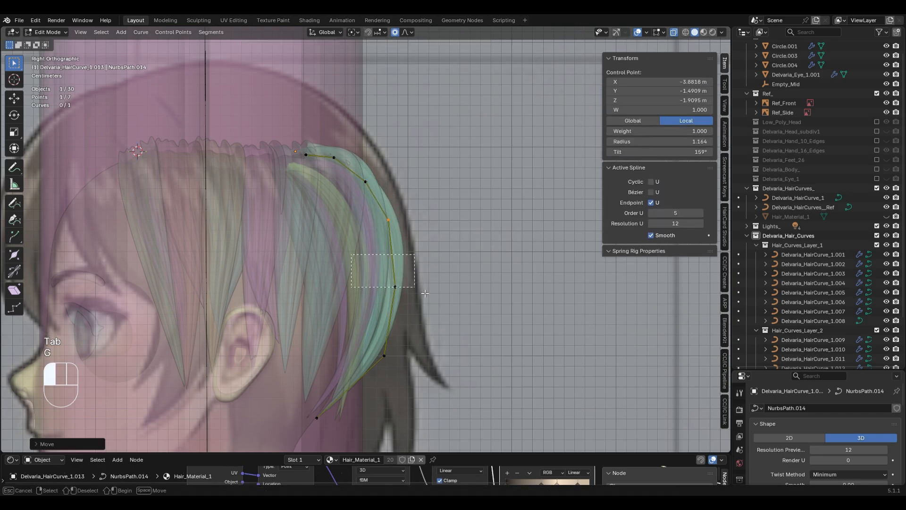
middle_drag(483, 313, 441, 328)
key(alt+z)
middle_drag(542, 311, 449, 302)
key(ctrl+z)
key(ctrl+shift+z)
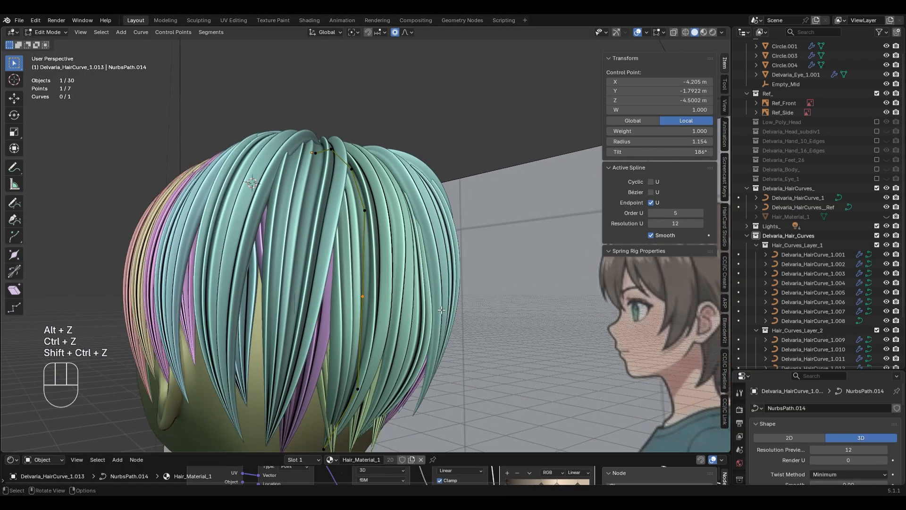
Reposition the lower control points of Delvaria_HairCurve_1.013 against the side reference in X-ray to shape the strand's lower back.
key(KP_3)
key(alt+z)
key(g)
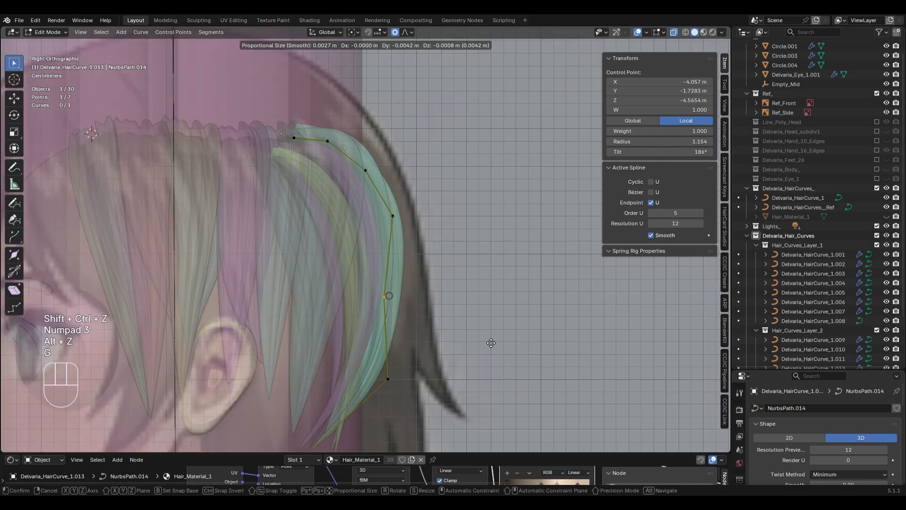
click(370, 295)
scroll(363, 293, down, 3)
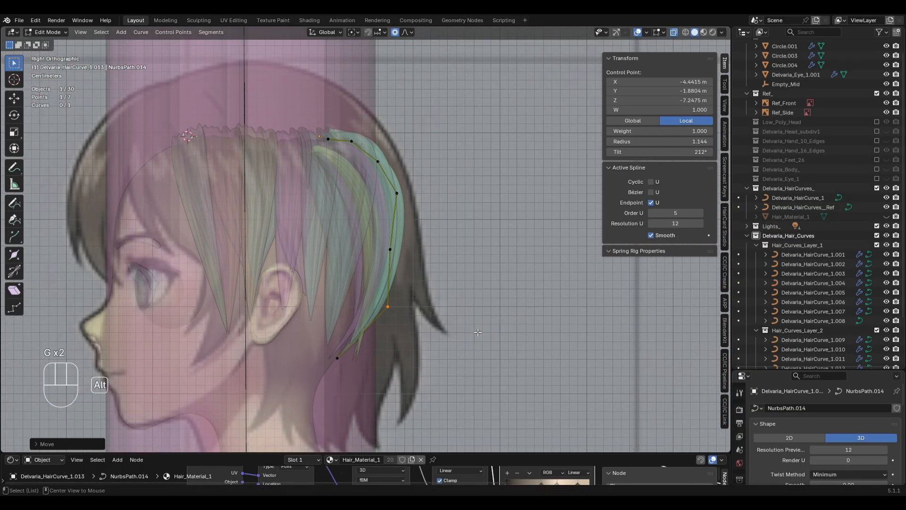
key(alt+z)
click(478, 331)
middle_drag(478, 332, 335, 277)
Switch to editing Delvaria_HairCurve_1.014 and reposition its lower control point at the back of the head.
key(Tab)
key(Tab)
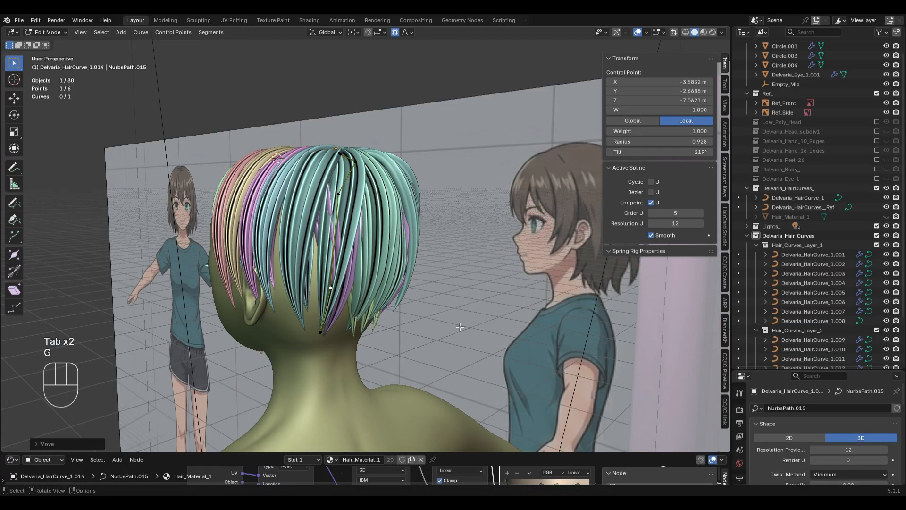
middle_drag(460, 327, 453, 282)
click(483, 292)
middle_drag(566, 302, 363, 211)
scroll(492, 318, up, 2)
middle_drag(339, 176, 522, 320)
Undo the last move and adjust the middle control point of Delvaria_HairCurve_1.014 with global Z locked, along with its lower end.
key(ctrl+z)
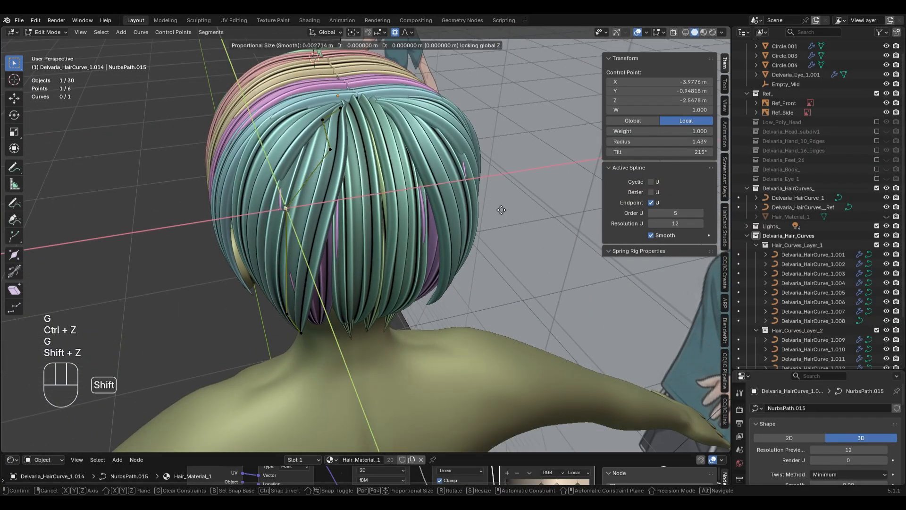
click(501, 213)
middle_drag(500, 212, 423, 299)
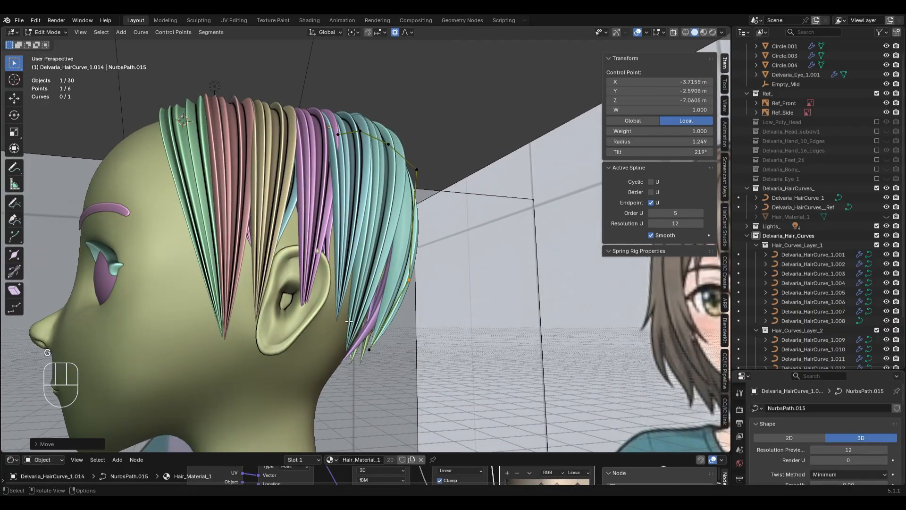
click(441, 376)
middle_drag(465, 269, 391, 267)
key(ctrl+z)
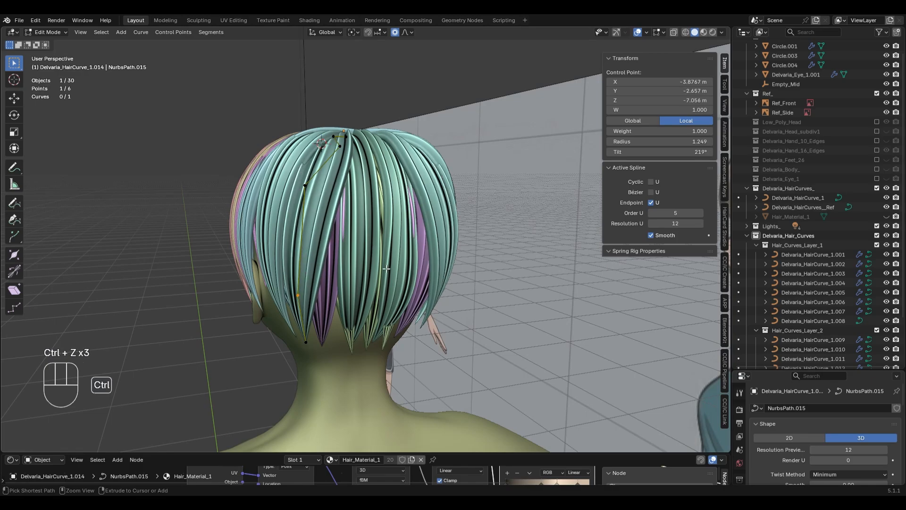
Switch to editing Delvaria_HairCurve_1.016 and tilt its lower control point with proportional falloff.
key(Tab)
middle_drag(329, 293, 486, 271)
key(Tab)
key(ctrl+t)
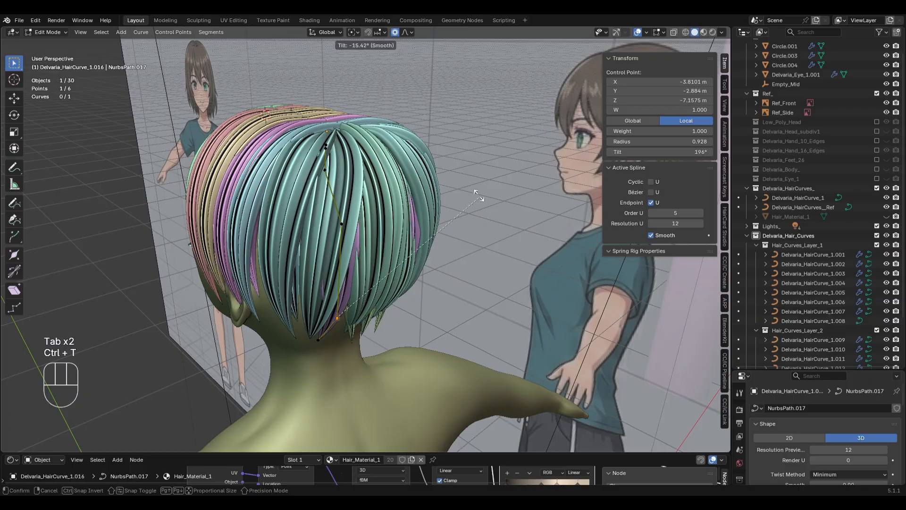
middle_drag(460, 151, 400, 281)
Reduce the radius of Delvaria_HairCurve_1.016's middle control point to about 1.32 and shift the point along global X.
key(Tab)
key(Tab)
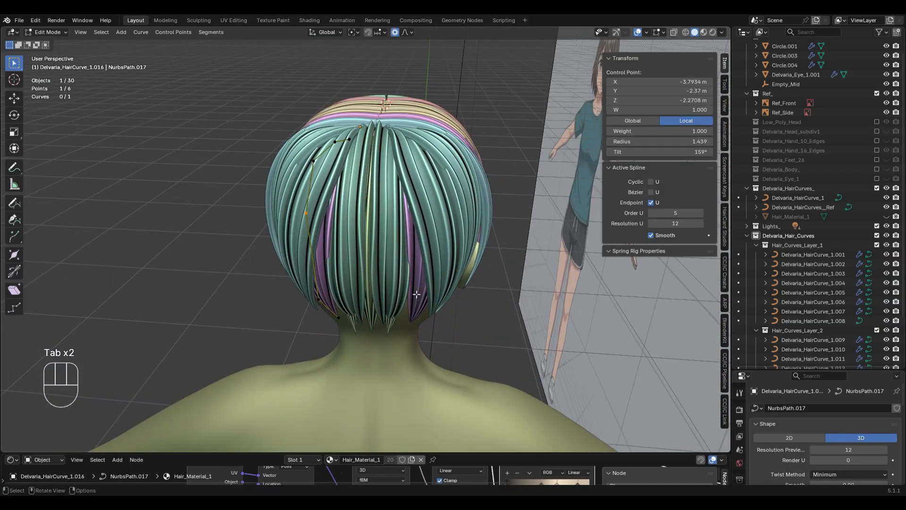
middle_drag(436, 308, 451, 303)
key(g)
key(x)
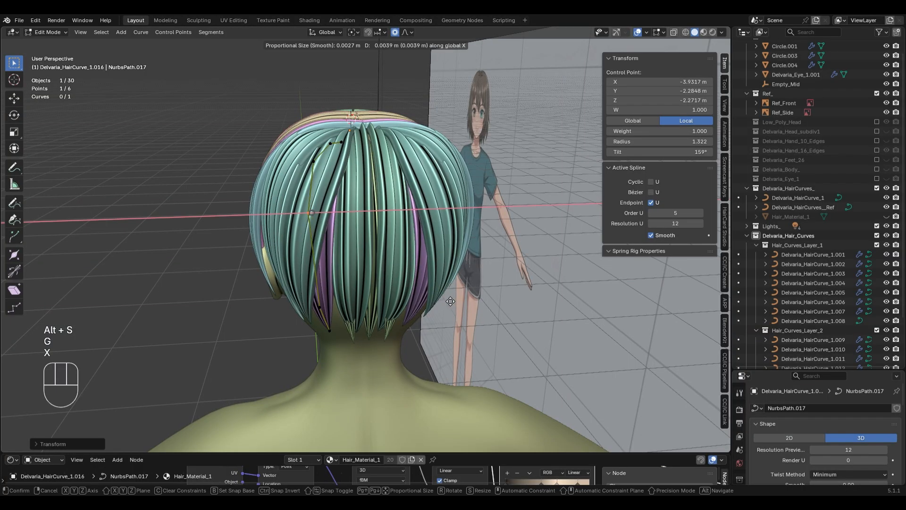
click(452, 301)
Preview the rendered hair against the side reference, save the project, and return to solid shading.
key(Tab)
key(z)
mouse_move(423, 318)
middle_down()
mouse_move(425, 341)
mouse_move(388, 370)
mouse_move(406, 330)
mouse_move(499, 343)
middle_up()
key(KP_3)
key(ctrl+s)
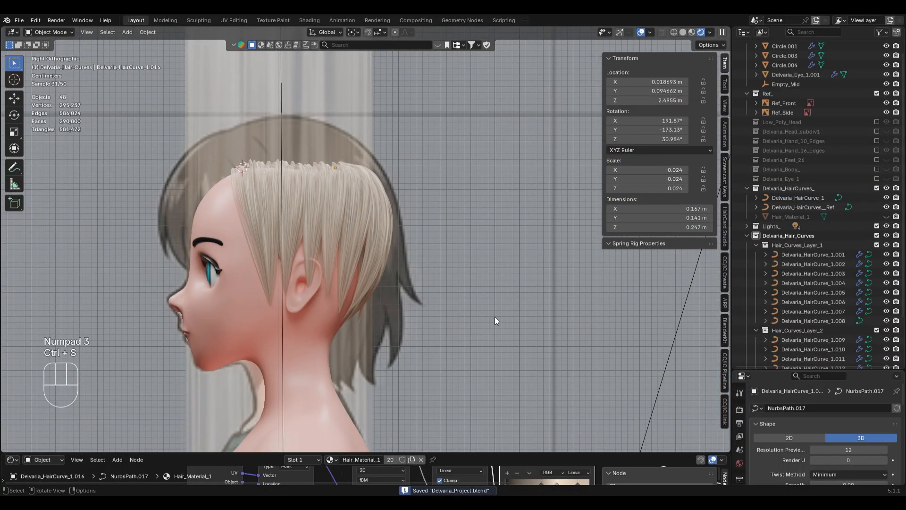
key(z)
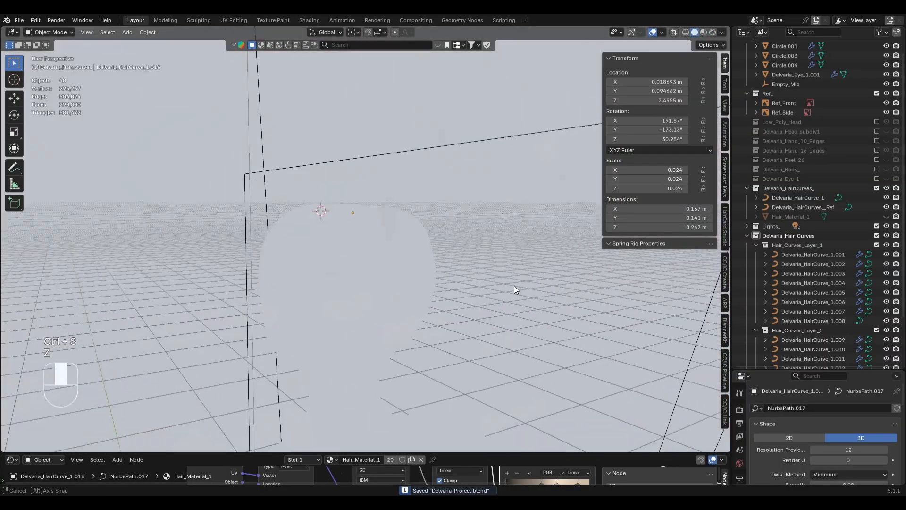